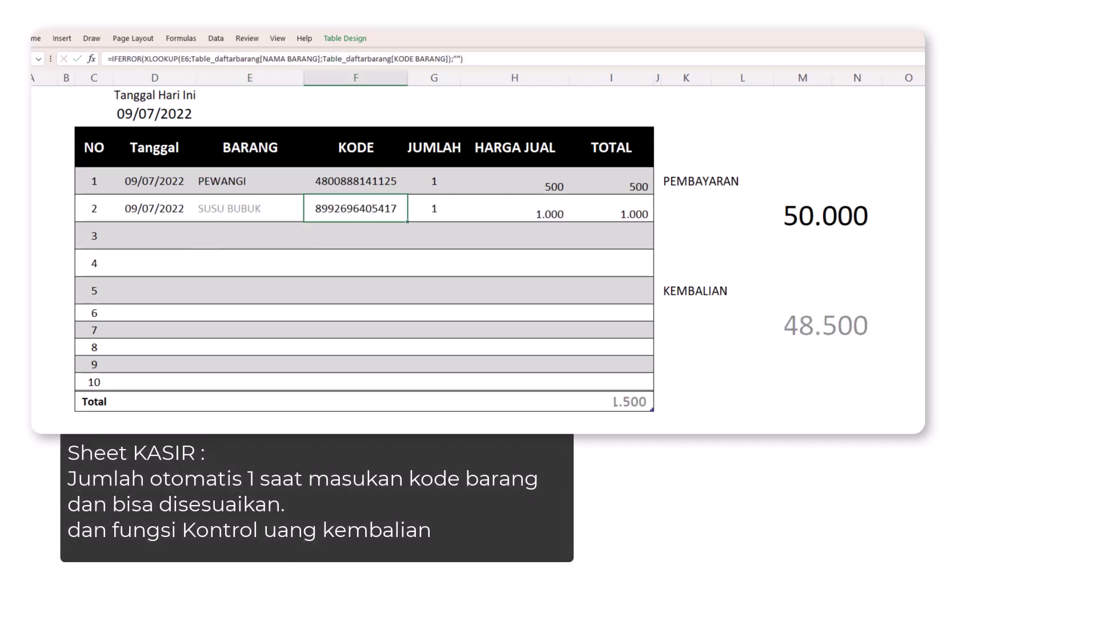
# Add the item SNACK JAGUNG with a quantity of 5 to the next empty row of the cashier table.
pyautogui.write('SNACK JAGUNG')
pyautogui.press('Tab')
pyautogui.press('Tab')
pyautogui.write('5')
pyautogui.press('Return')
# Add the item AQUA 1,5L with a quantity of 2 below SNACK JAGUNG in the cashier table.
pyautogui.write('AQUA 1,5L')
pyautogui.press('Tab')
pyautogui.press('Tab')
pyautogui.write('2')
pyautogui.press('Return')
# Go back to the previous entry in the cashier table and set its value to 6.
pyautogui.press('Left')
pyautogui.press('Left')
pyautogui.press('Right')
pyautogui.press('Right')
pyautogui.press('Up')
pyautogui.write('6')
pyautogui.press('Return')
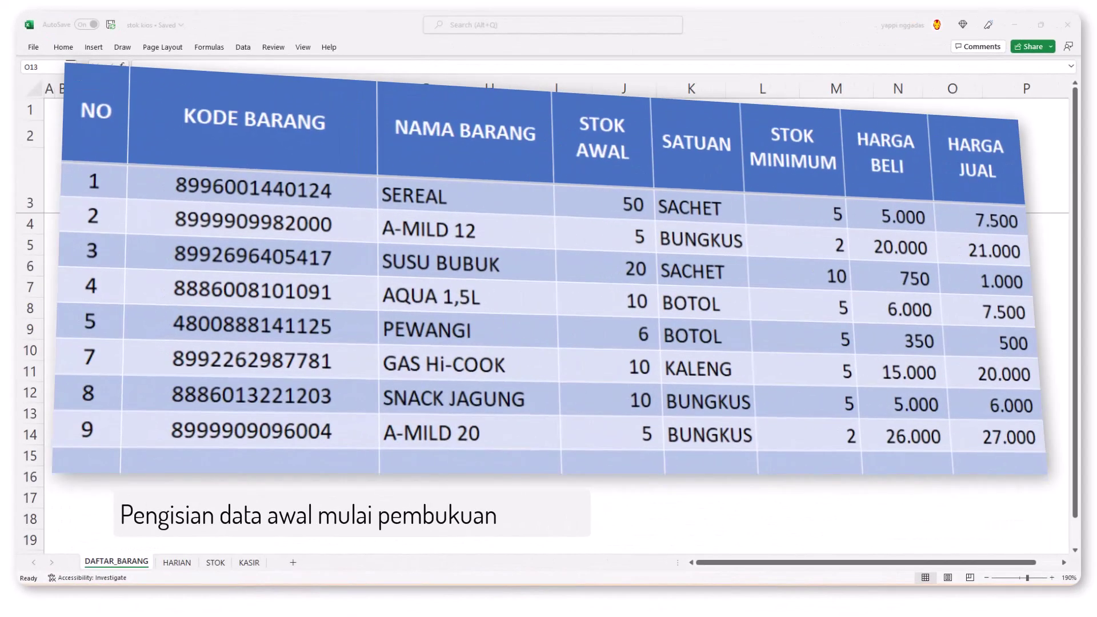
pyautogui.hotkey('ctrl', 'y')
pyautogui.hotkey('ctrl', 'y')
pyautogui.hotkey('ctrl', 'y')
pyautogui.hotkey('ctrl', 'y')
pyautogui.hotkey('ctrl', 'y')
pyautogui.hotkey('ctrl', 'y')
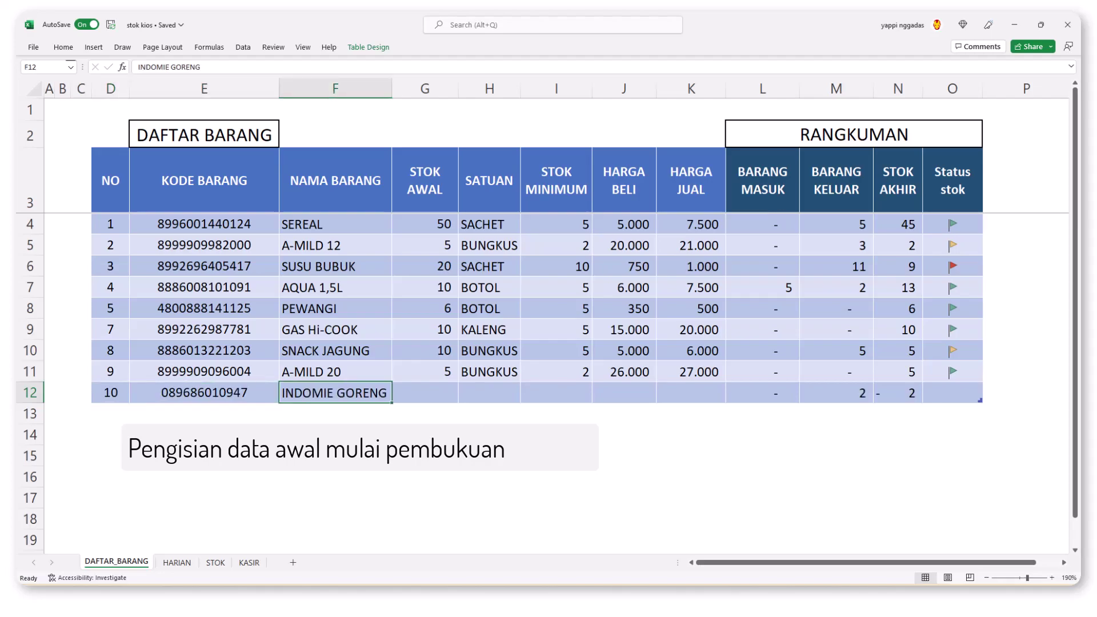
pyautogui.hotkey('ctrl', 'y')
pyautogui.hotkey('ctrl', 'y')
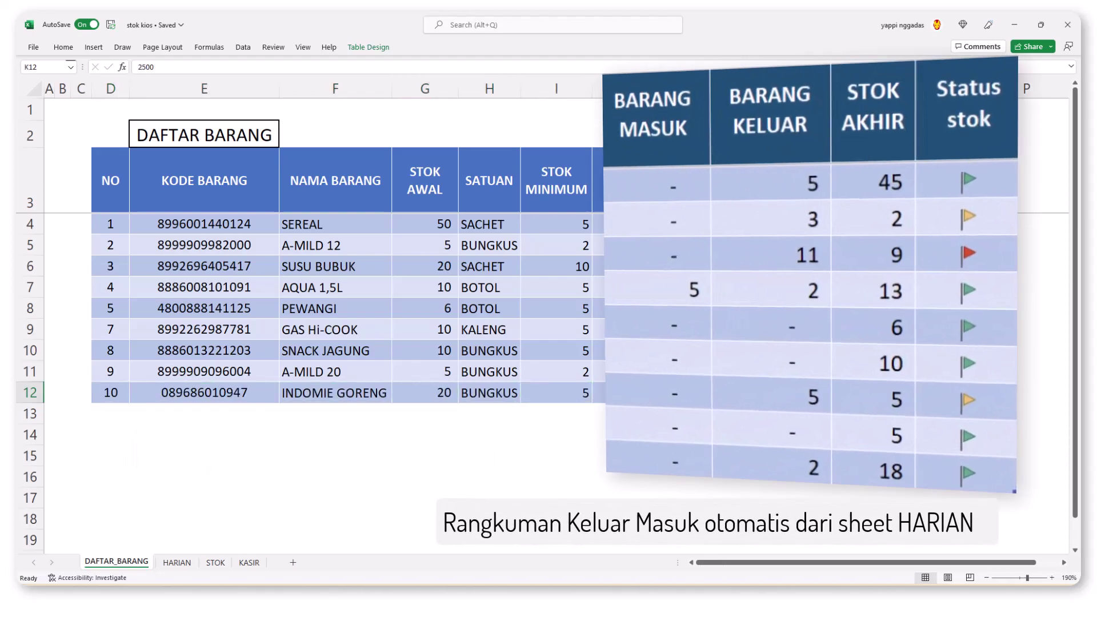
pyautogui.click(762, 435)
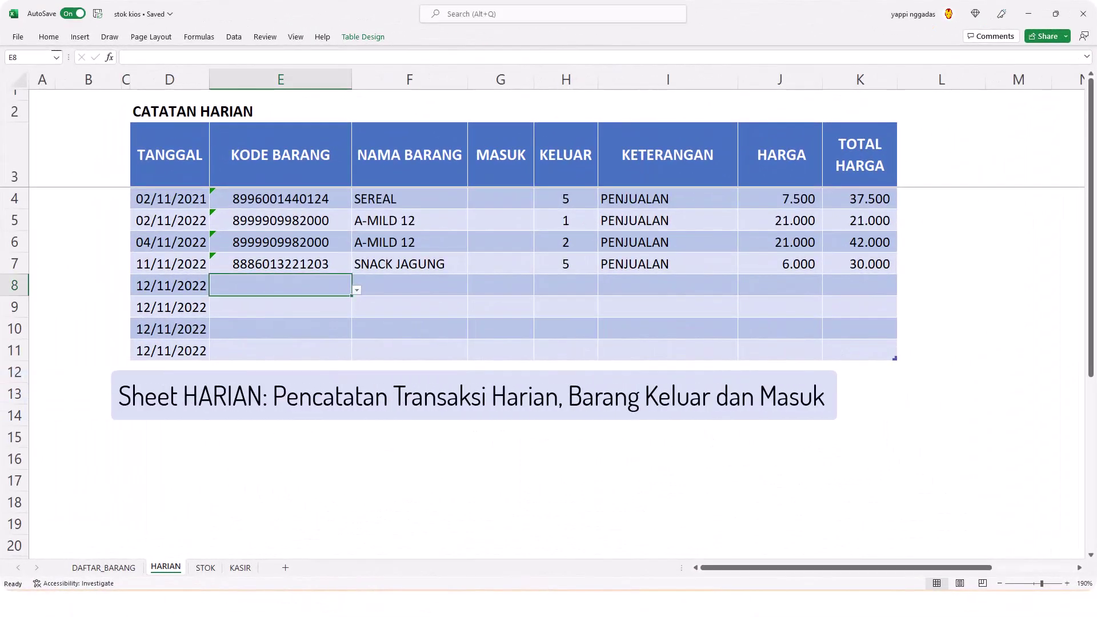
pyautogui.write('8886008101091')
pyautogui.press('Return')
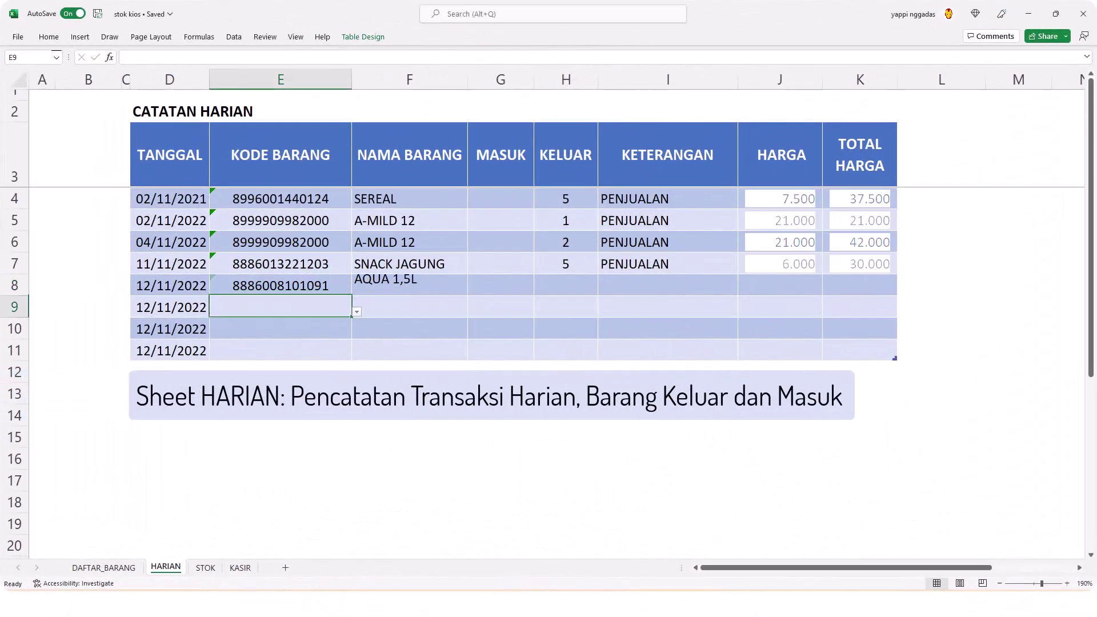
pyautogui.click(501, 286)
pyautogui.write('5')
pyautogui.press('Return')
pyautogui.click(280, 308)
pyautogui.hotkey('alt', 'Down')
pyautogui.click(235, 353)
pyautogui.click(566, 307)
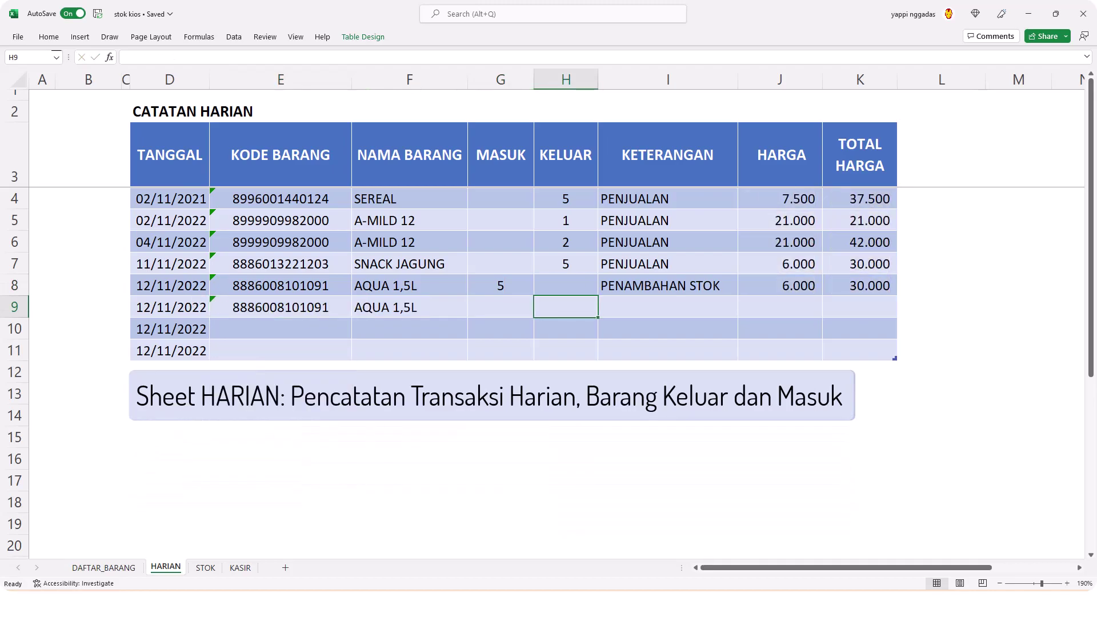
pyautogui.write('2')
pyautogui.press('Return')
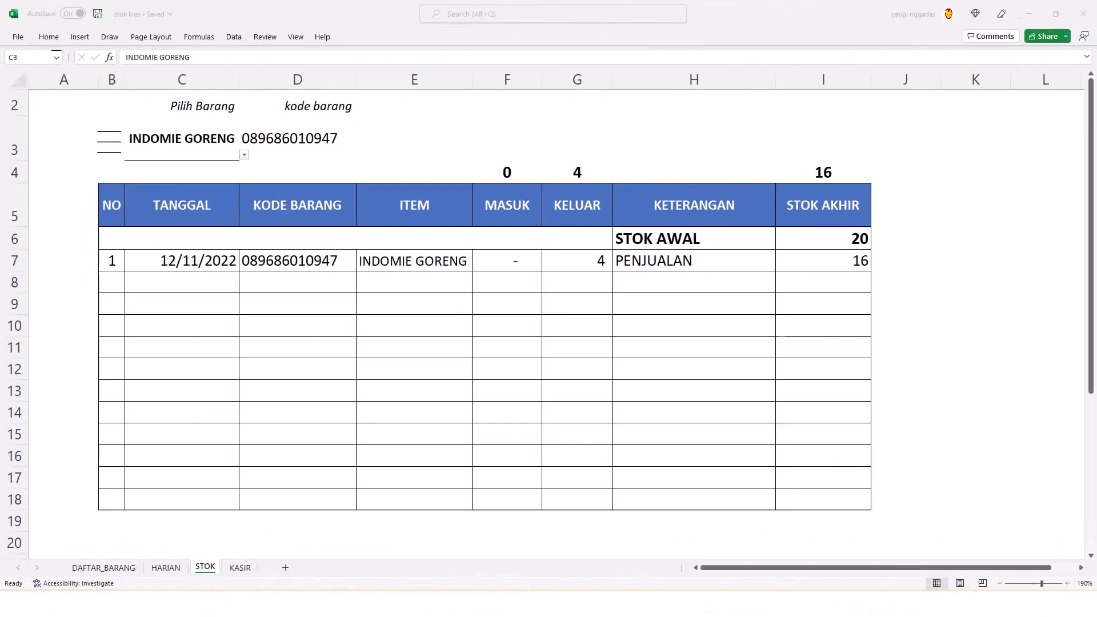
# Show the transaction histories of AQUA 1,5L and SUSU BUBUK through the STOK sheet's item selector.
pyautogui.write('a')
pyautogui.press('Down')
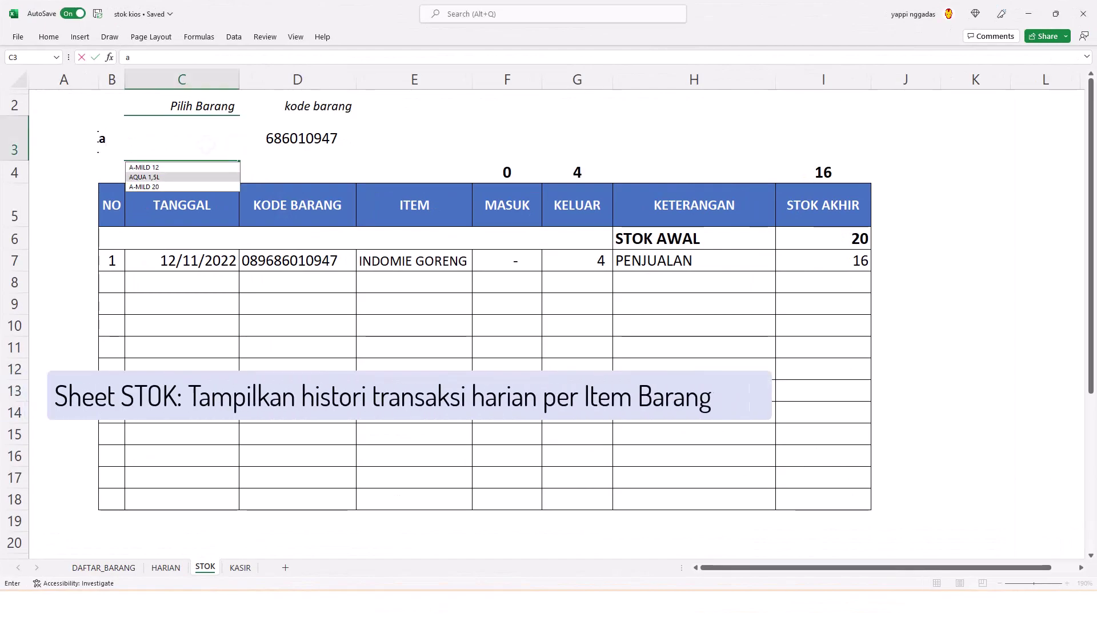
pyautogui.press('Return')
pyautogui.press('Up')
pyautogui.write('s')
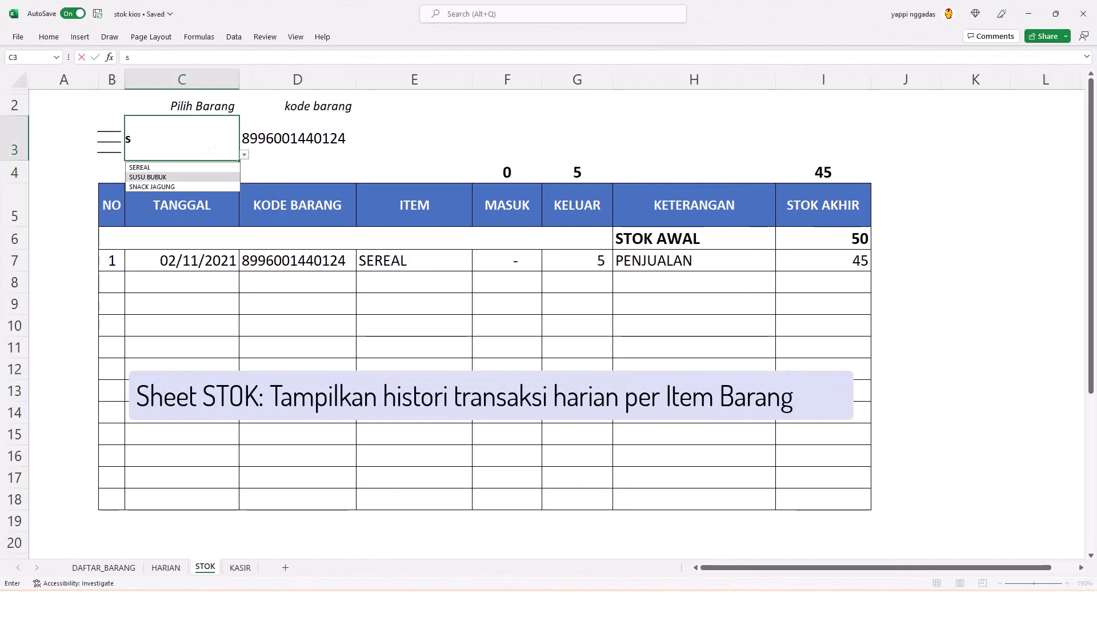
pyautogui.press('Return')
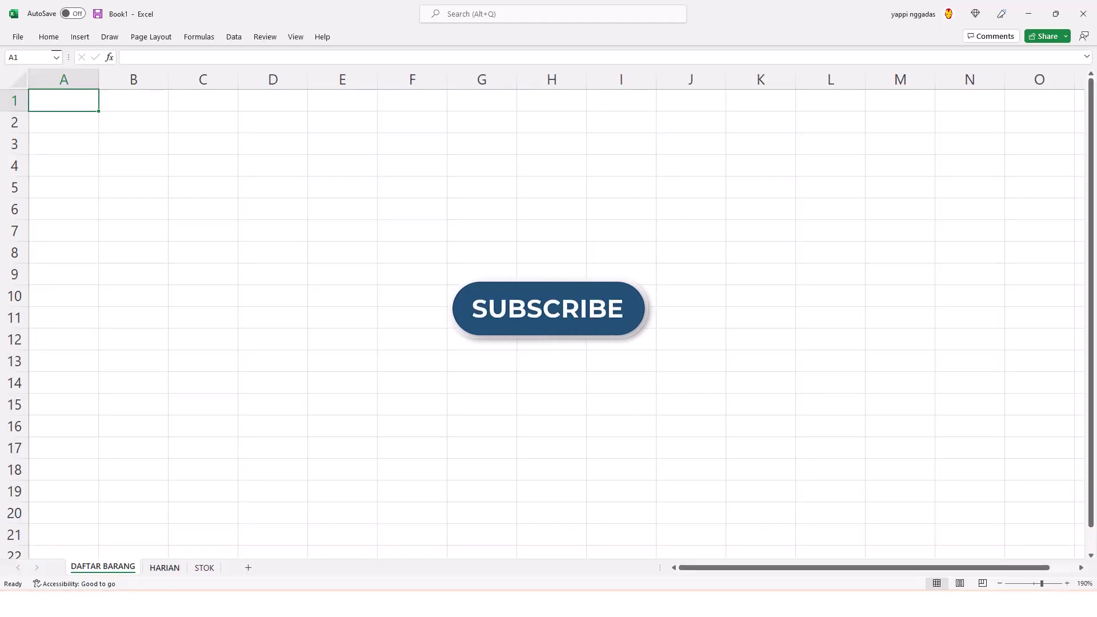
# Place the item table's headers, from NO to Status stok, in D3:O3 of the DAFTAR BARANG sheet in Book1.
pyautogui.click(165, 569)
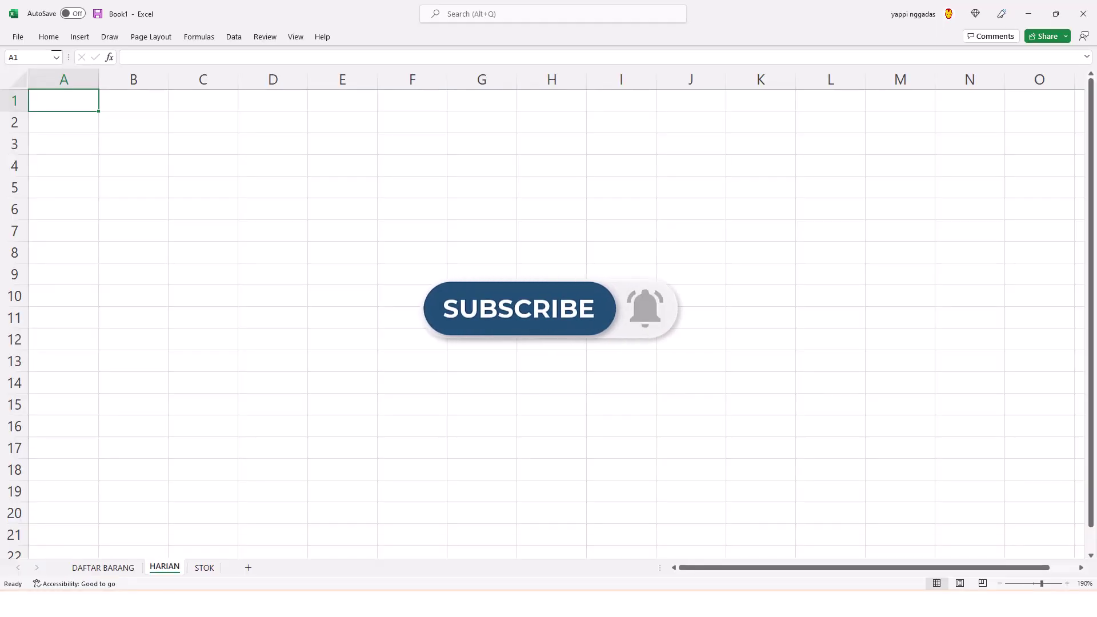
pyautogui.click(204, 568)
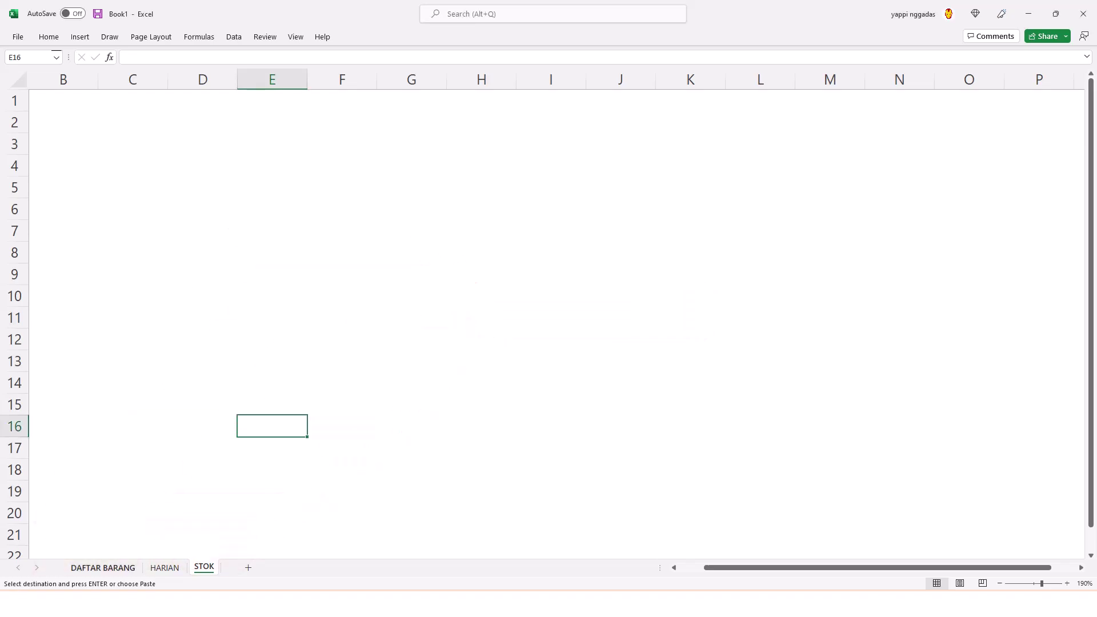
pyautogui.click(102, 568)
pyautogui.moveTo(109, 152); pyautogui.dragTo(876, 152)
pyautogui.click(179, 227)
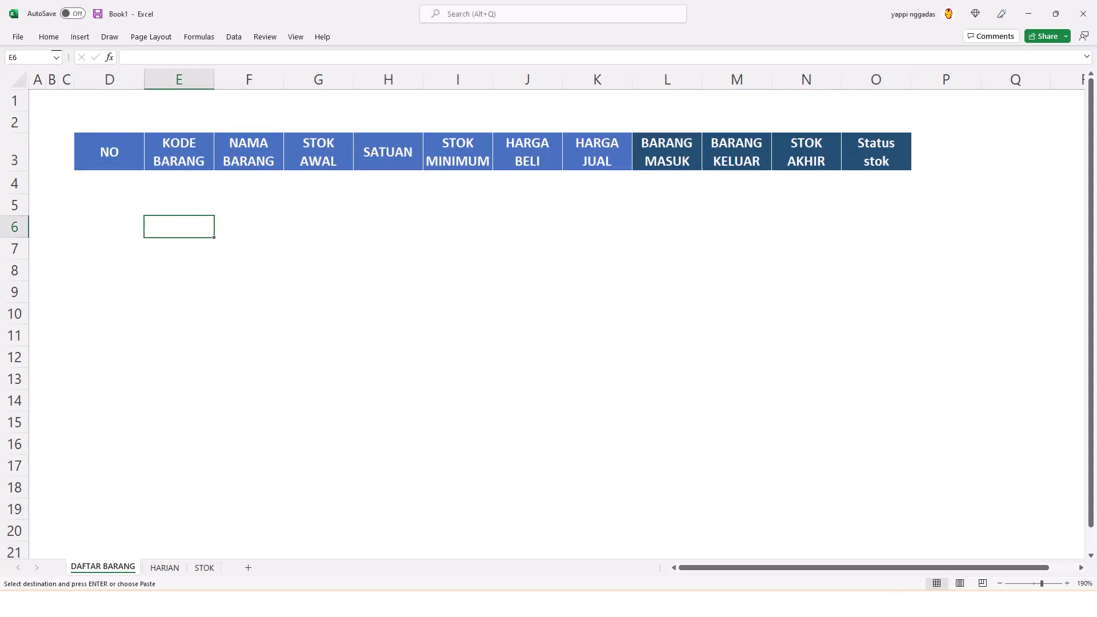
# Convert the header range D3:O3 on the DAFTAR BARANG sheet into a table that has headers.
pyautogui.click(485, 152)
pyautogui.hotkey('ctrl', 't')
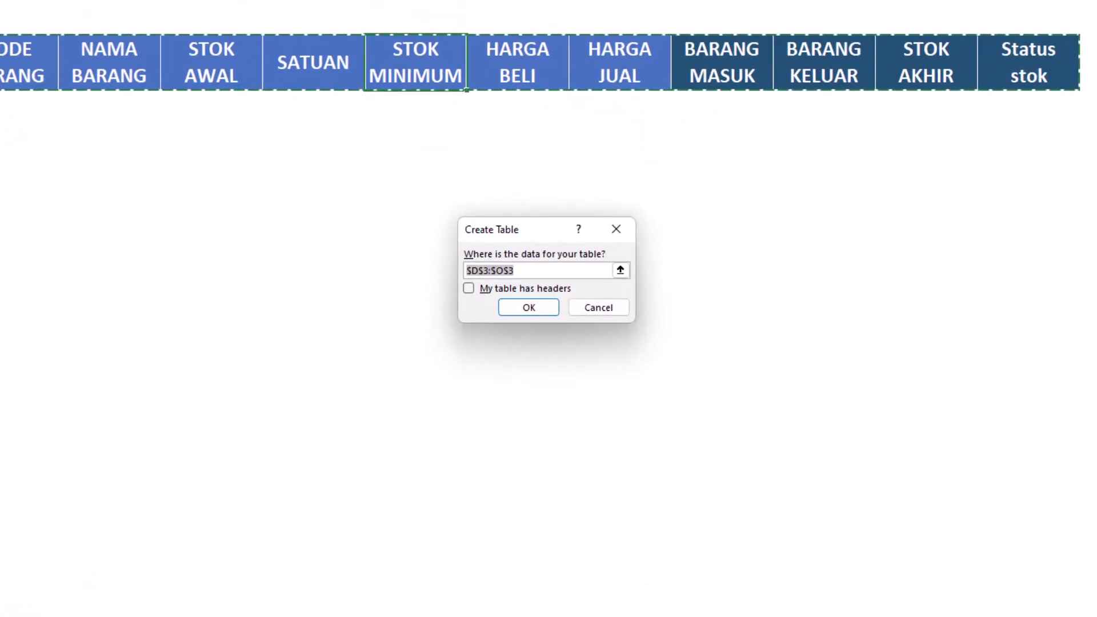
pyautogui.click(469, 290)
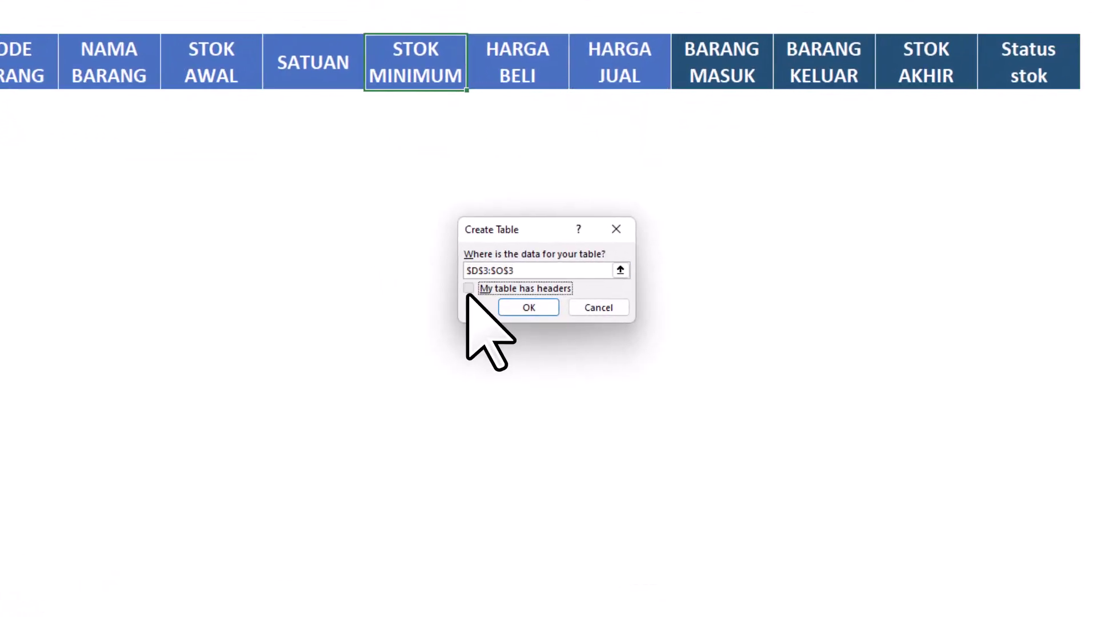
pyautogui.click(547, 309)
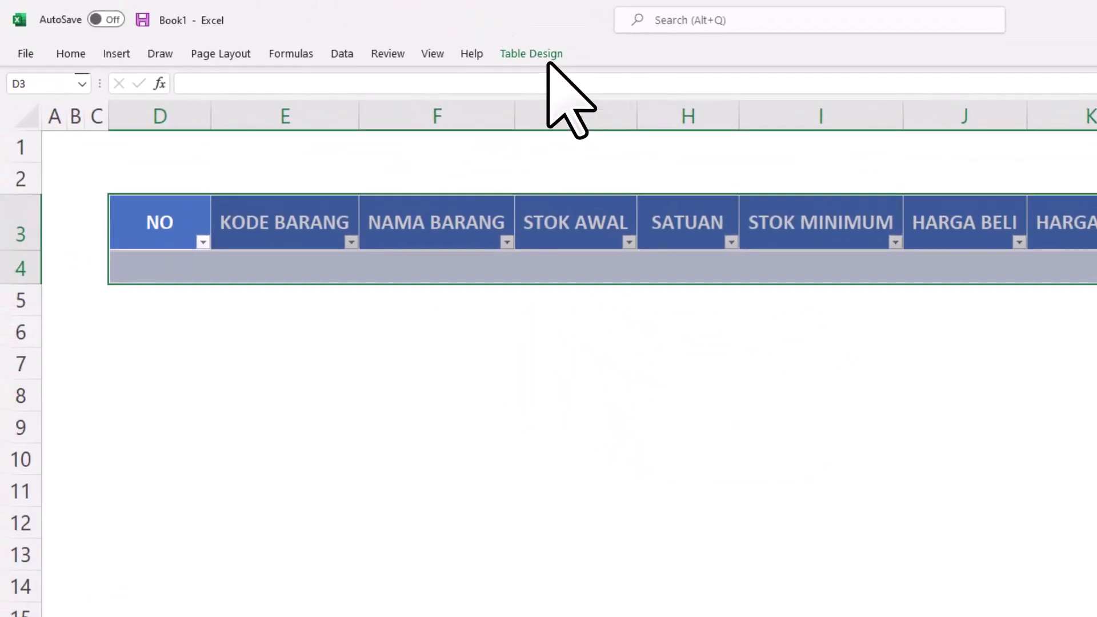
# Open the new item table's name for editing.
pyautogui.click(547, 62)
pyautogui.click(50, 105)
pyautogui.click(577, 363)
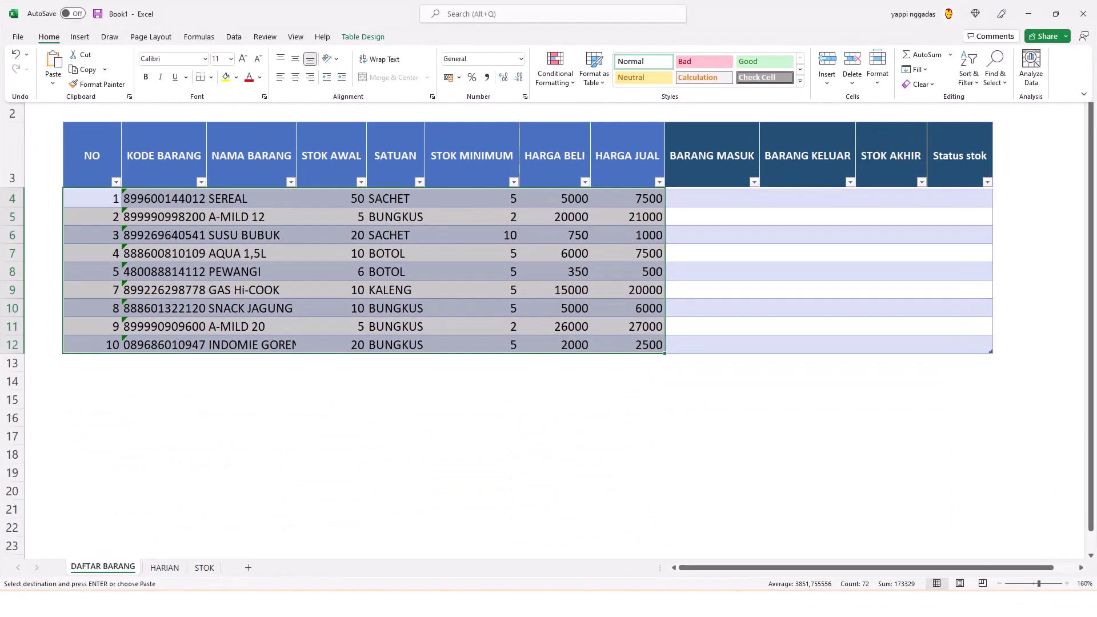
# Narrow the item table's columns on the DAFTAR BARANG sheet.
pyautogui.click(472, 436)
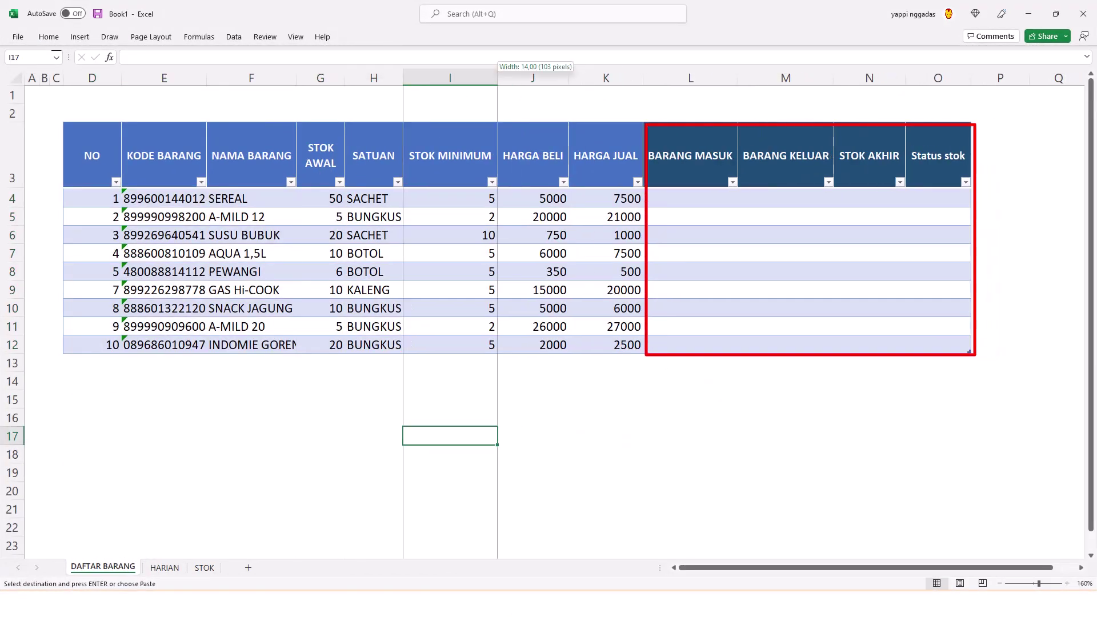
pyautogui.moveTo(598, 78); pyautogui.dragTo(586, 78)
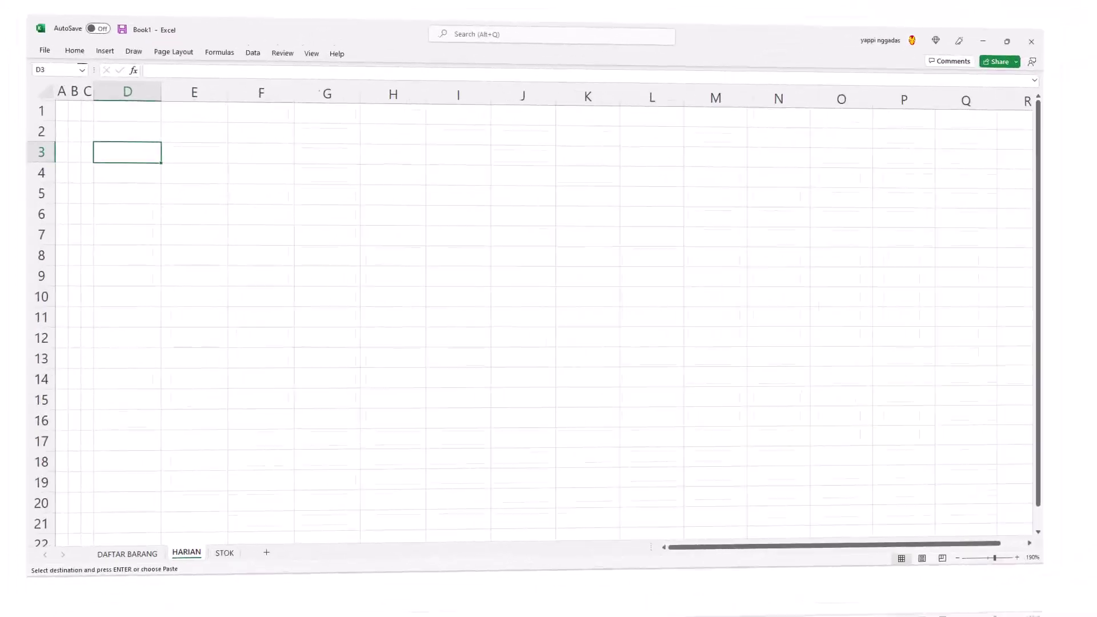
# Enter the headers TANGGAL, KODE BARANG, NAMA BARANG, MASUK, KELUAR, KETERANGAN, HARGA and TOTAL HARGA in D3:K3 of HARIAN, and widen column D.
pyautogui.write('TANGGAL\tKODE BARANG\tNAMA BARANG\tMASUK\tKELUAR\tKETERANGAN\tHARGA\tTOTAL HARGA')
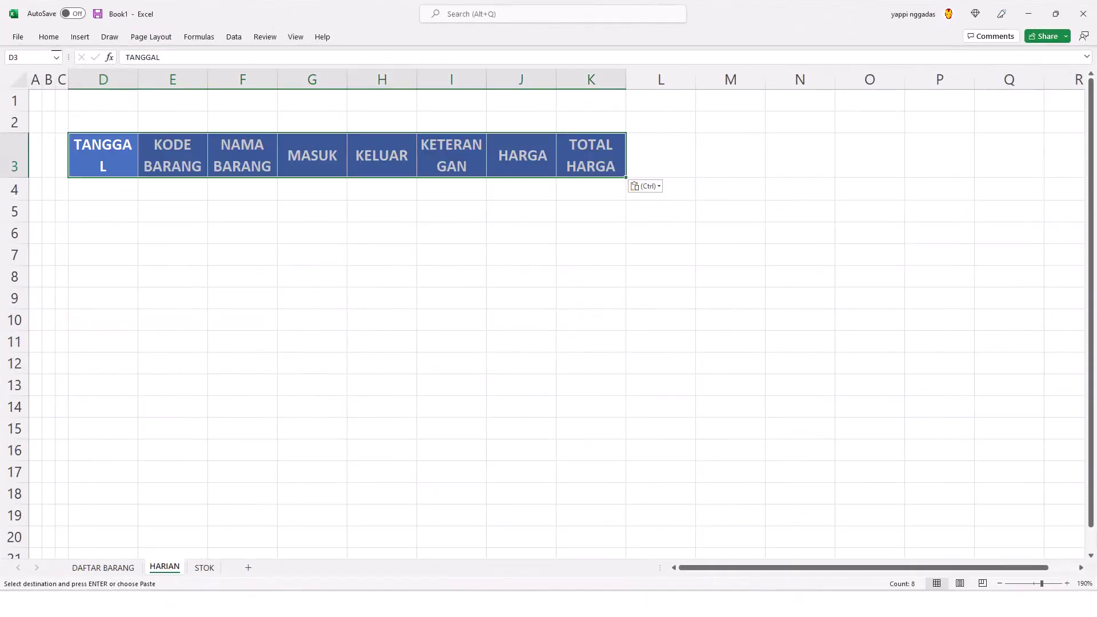
pyautogui.moveTo(137, 79); pyautogui.dragTo(153, 79)
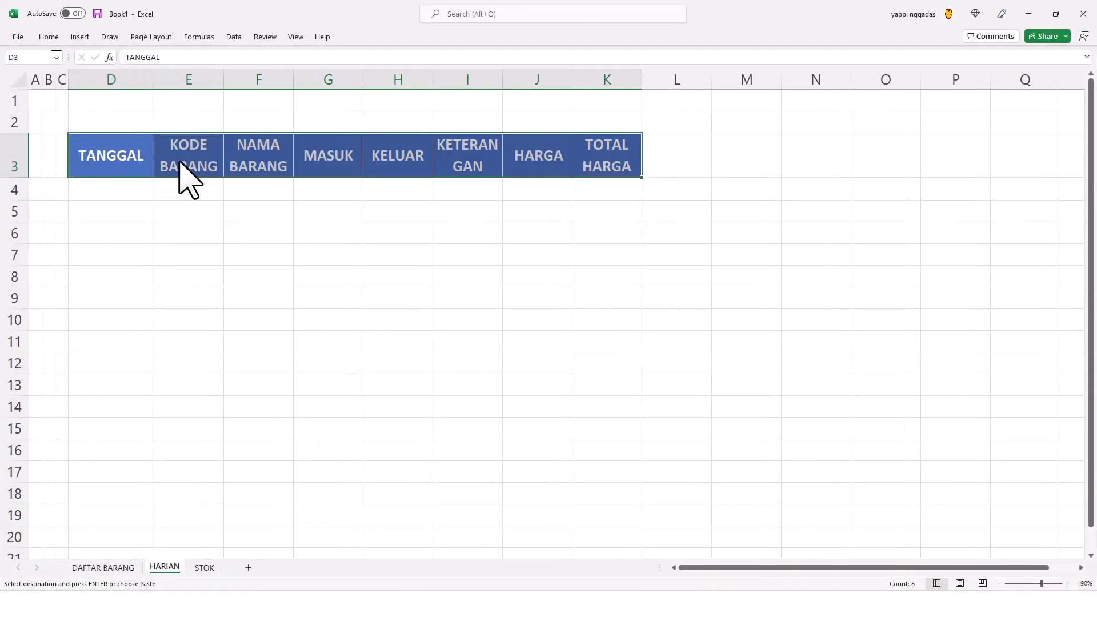
# Convert the header range D3:K3 on the HARIAN sheet into a table that has headers.
pyautogui.click(181, 164)
pyautogui.hotkey('ctrl', 't')
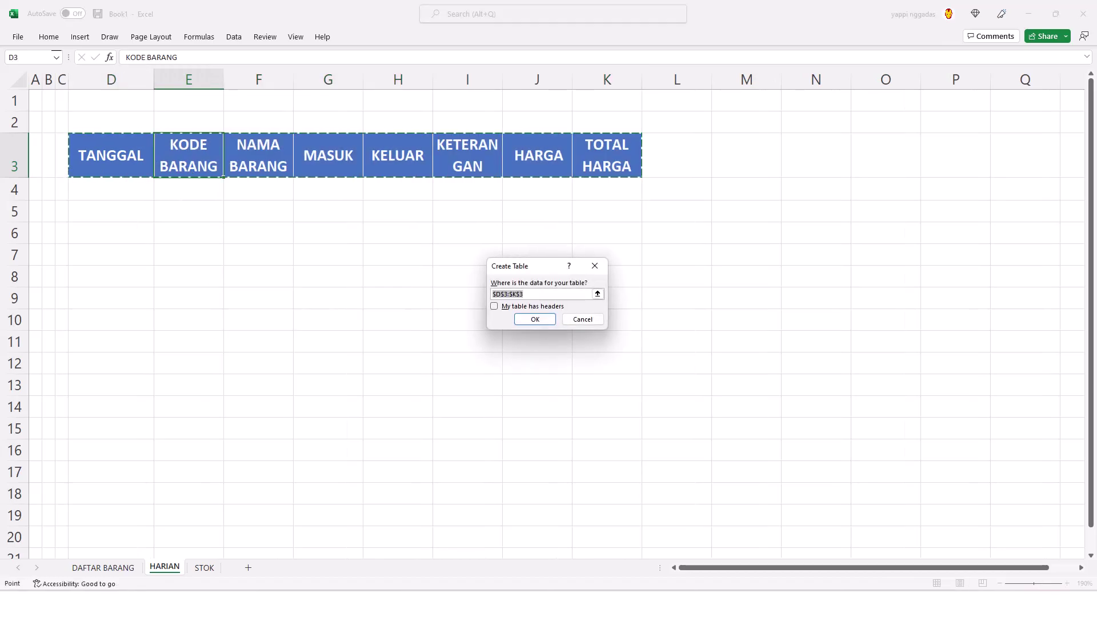
pyautogui.click(494, 306)
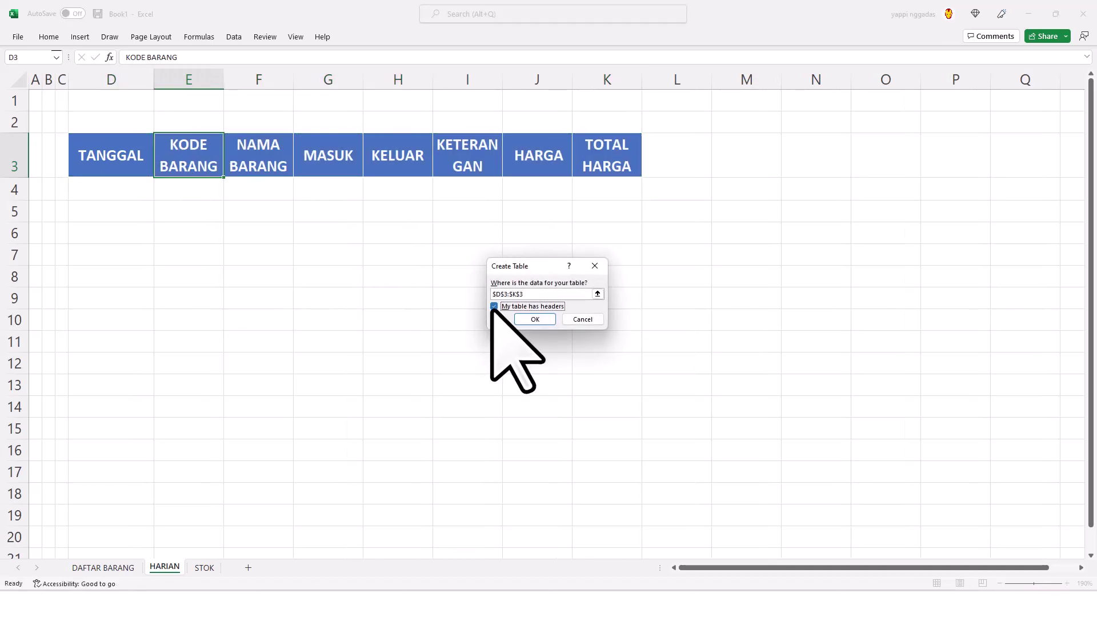
pyautogui.click(535, 320)
# Rename the table on the HARIAN sheet as trx_harian.
pyautogui.click(364, 37)
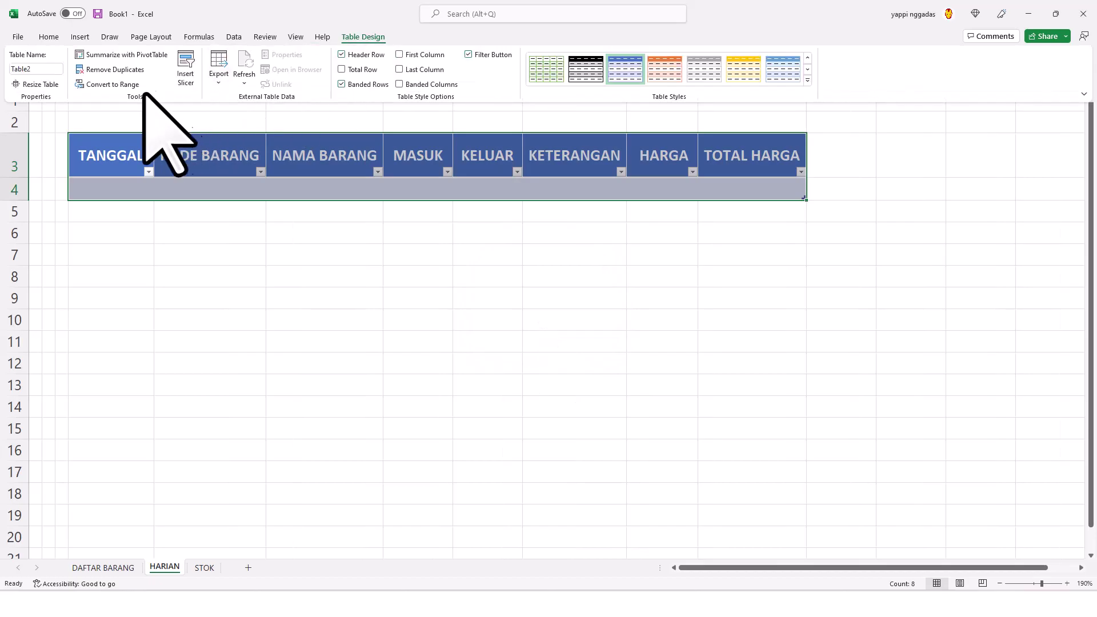
pyautogui.click(45, 69)
pyautogui.write('trx_harian')
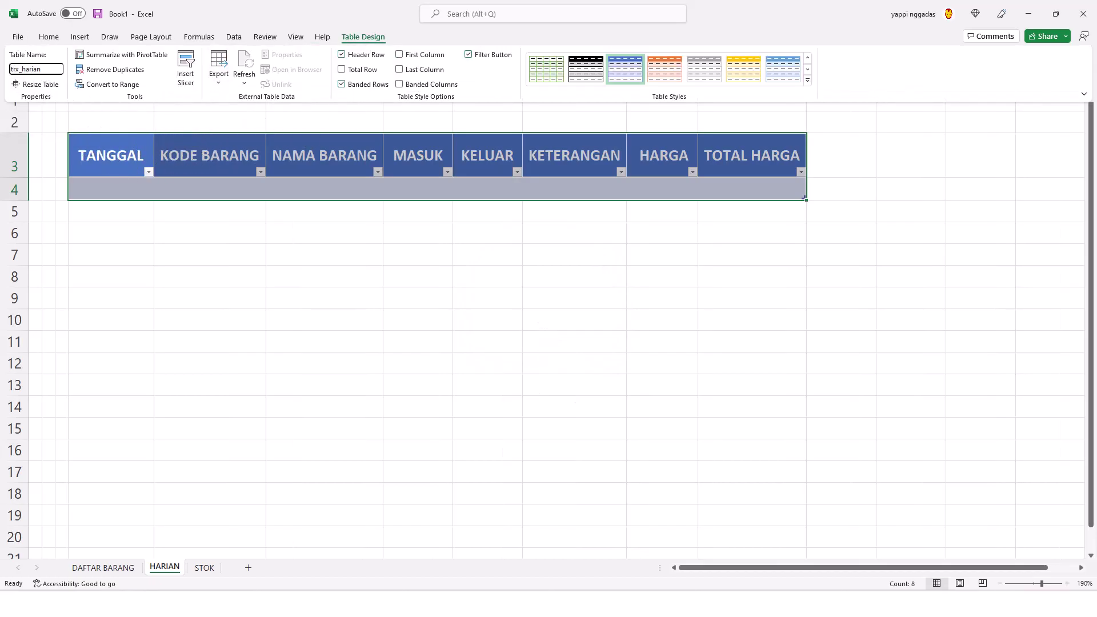
pyautogui.press('Return')
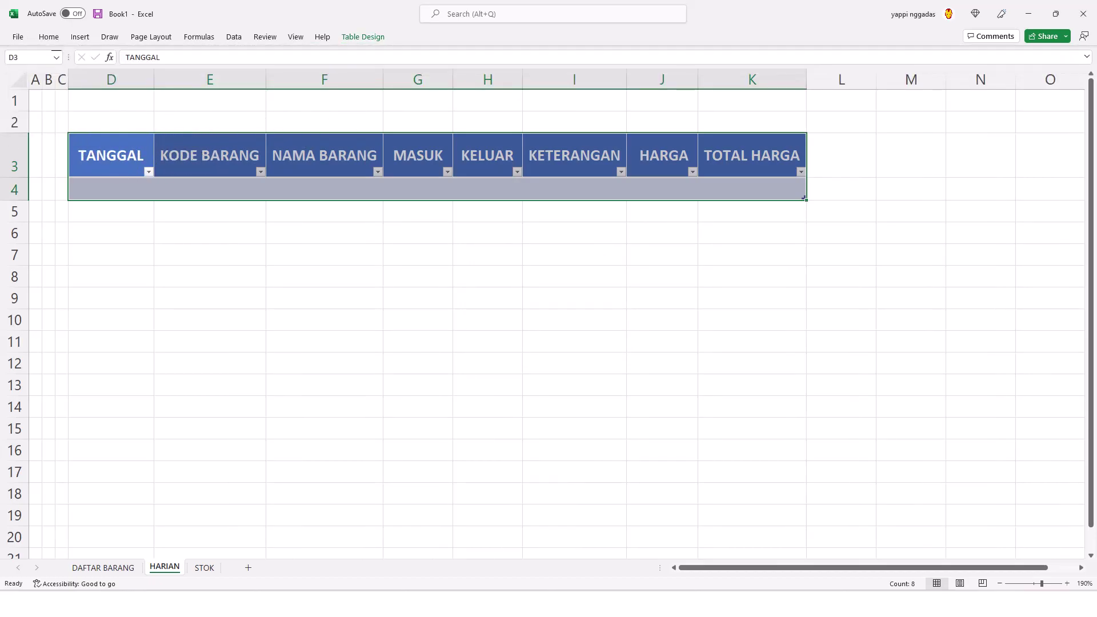
pyautogui.click(111, 212)
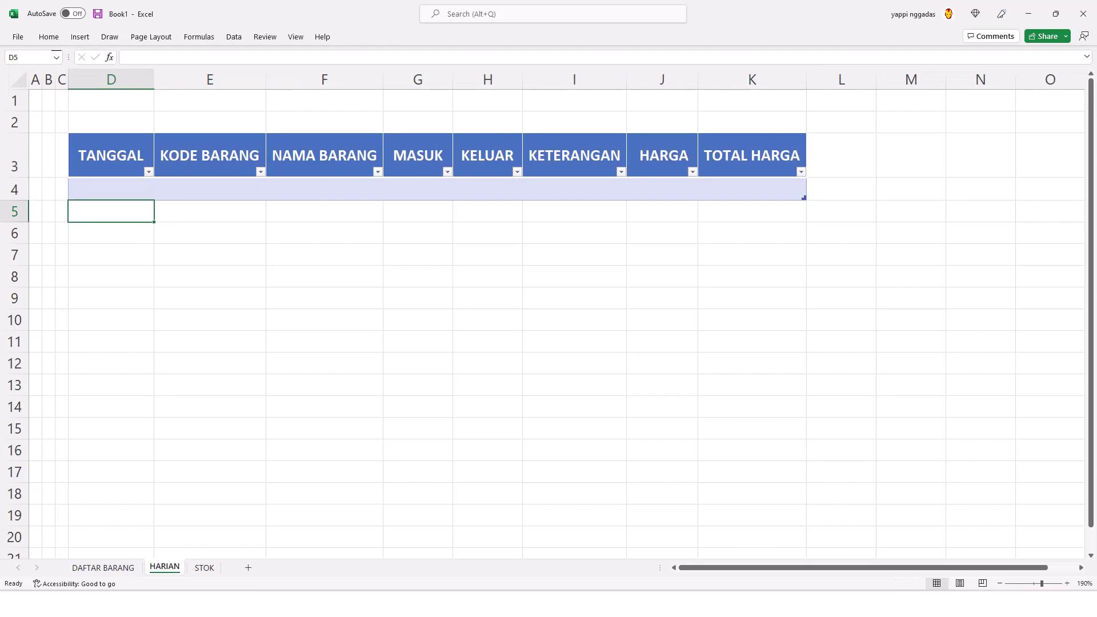
# Set data validation on the first KODE BARANG cell (E4) of the HARIAN sheet to allow a list.
pyautogui.click(210, 189)
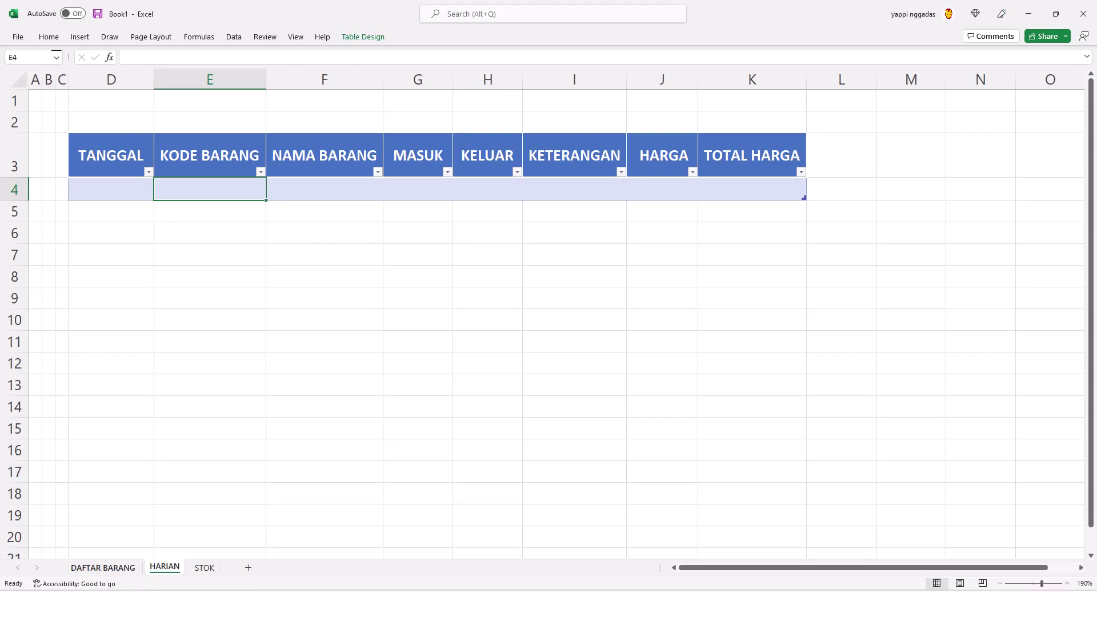
pyautogui.click(120, 567)
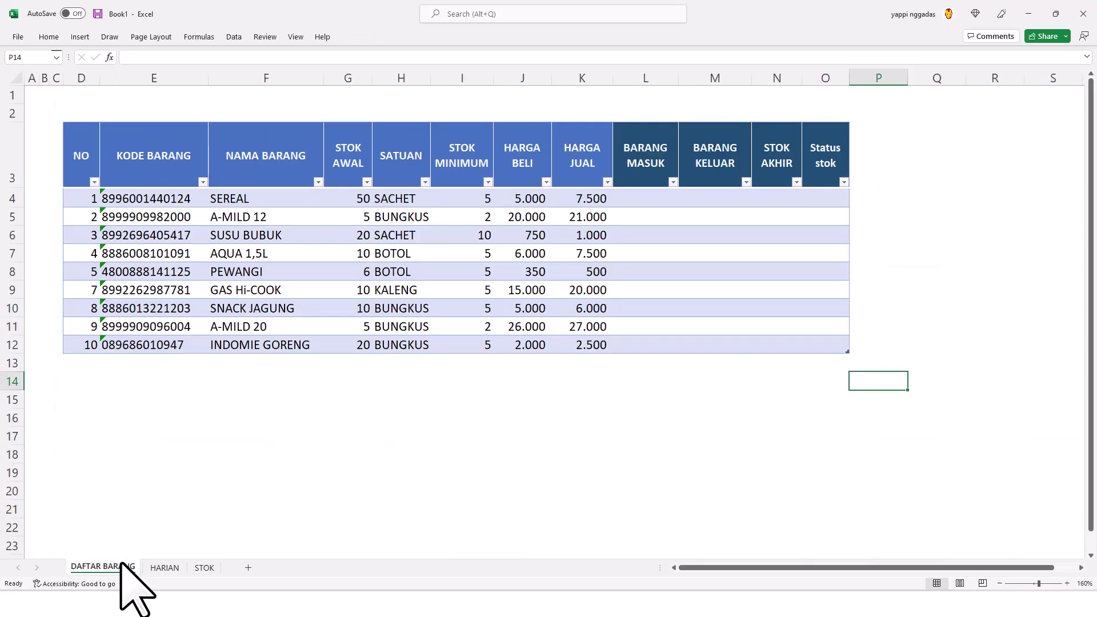
pyautogui.click(165, 567)
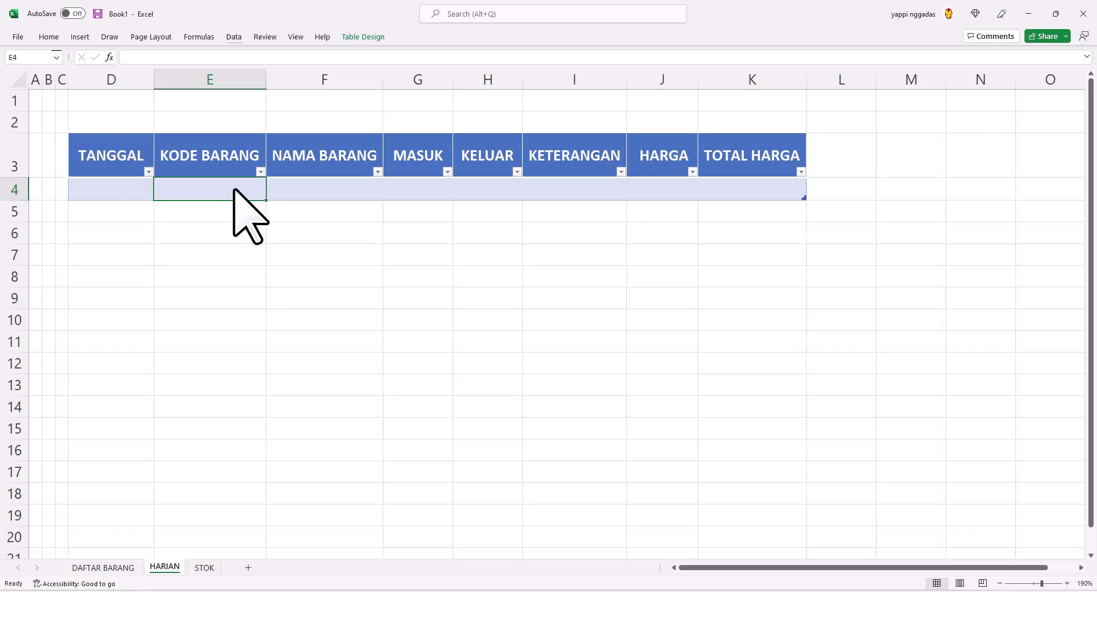
pyautogui.click(235, 37)
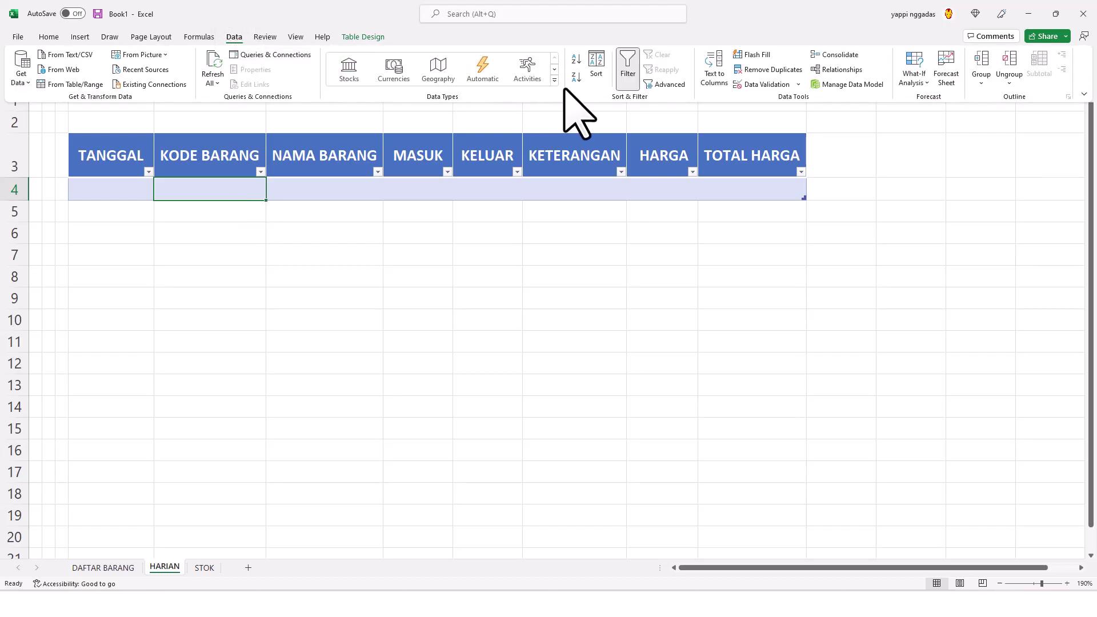
pyautogui.click(799, 84)
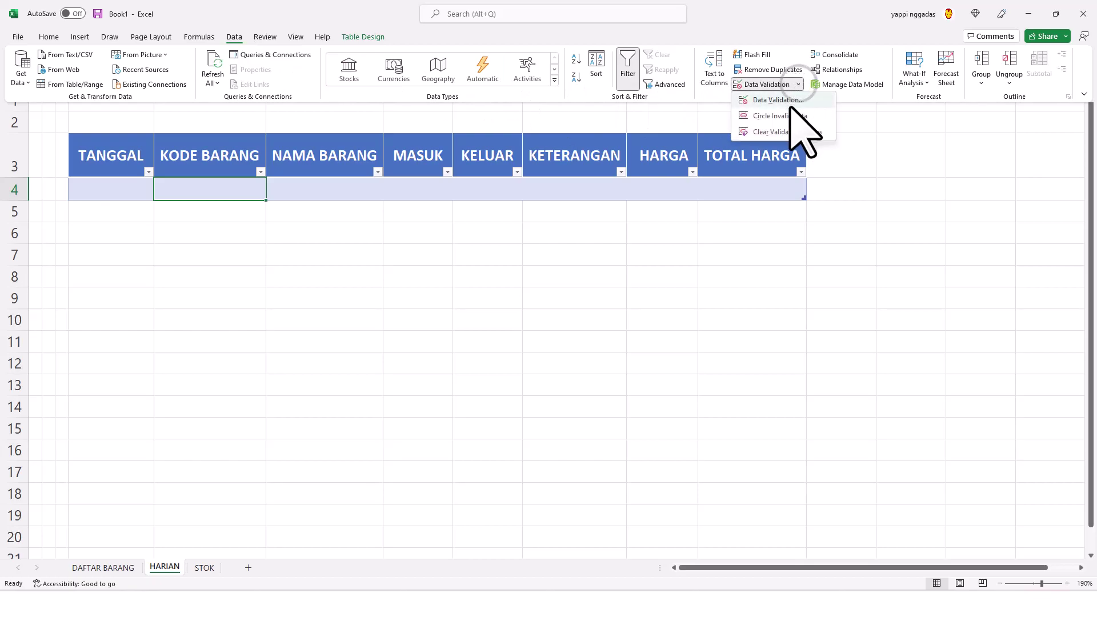
pyautogui.click(790, 101)
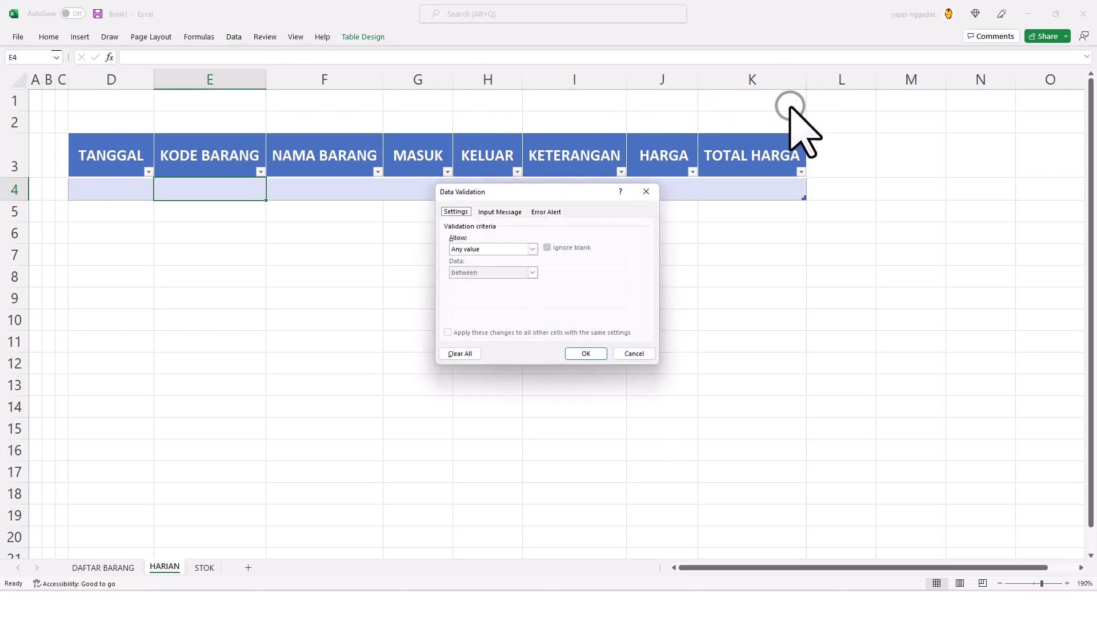
pyautogui.click(533, 250)
pyautogui.click(503, 284)
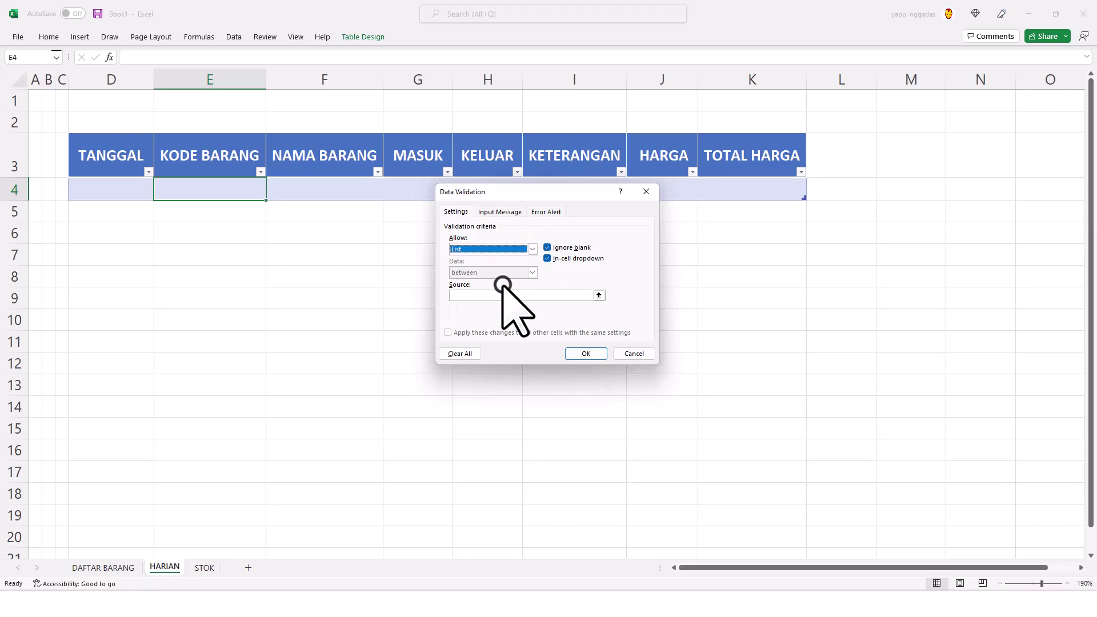
# Use KODE BARANG cells E4:E12 on DAFTAR BARANG as the validation list's source, apply it, and open the cell's dropdown.
pyautogui.click(598, 296)
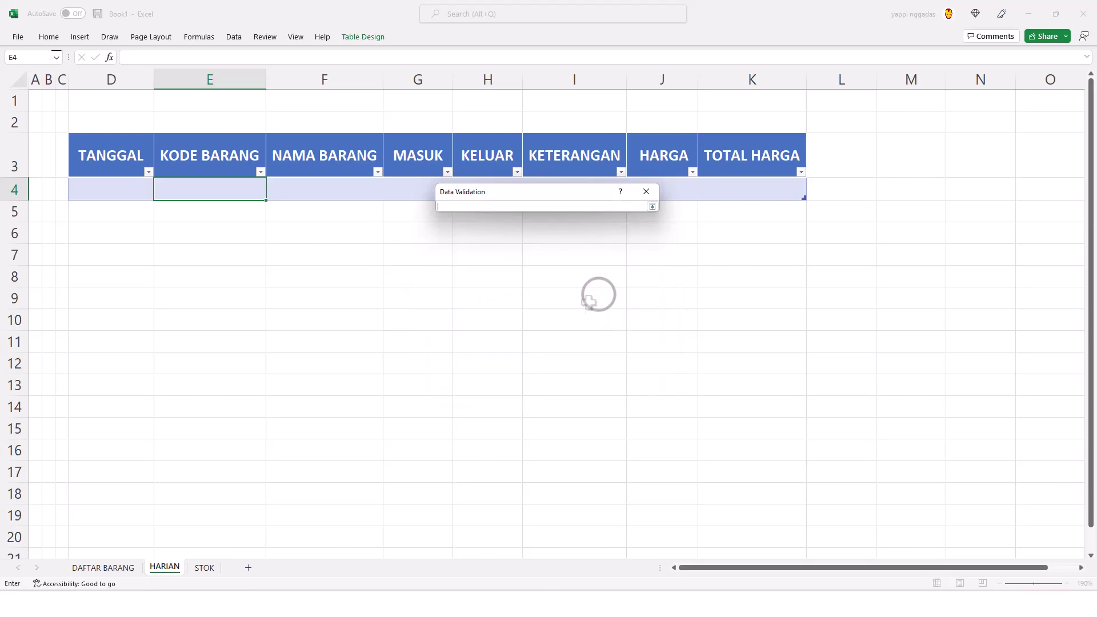
pyautogui.click(106, 567)
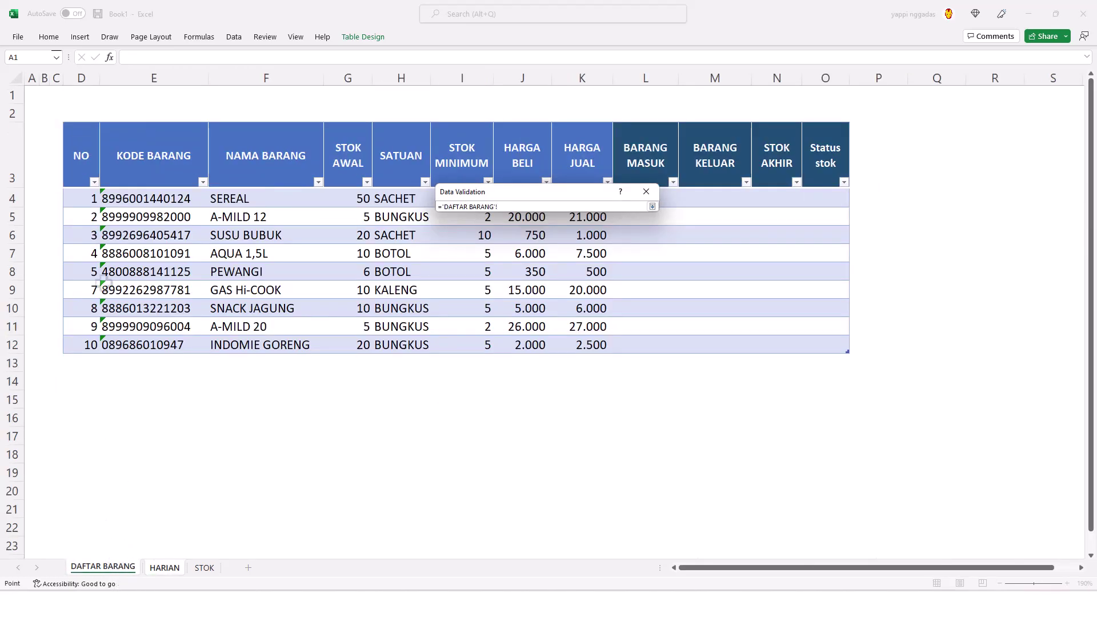
pyautogui.click(146, 123)
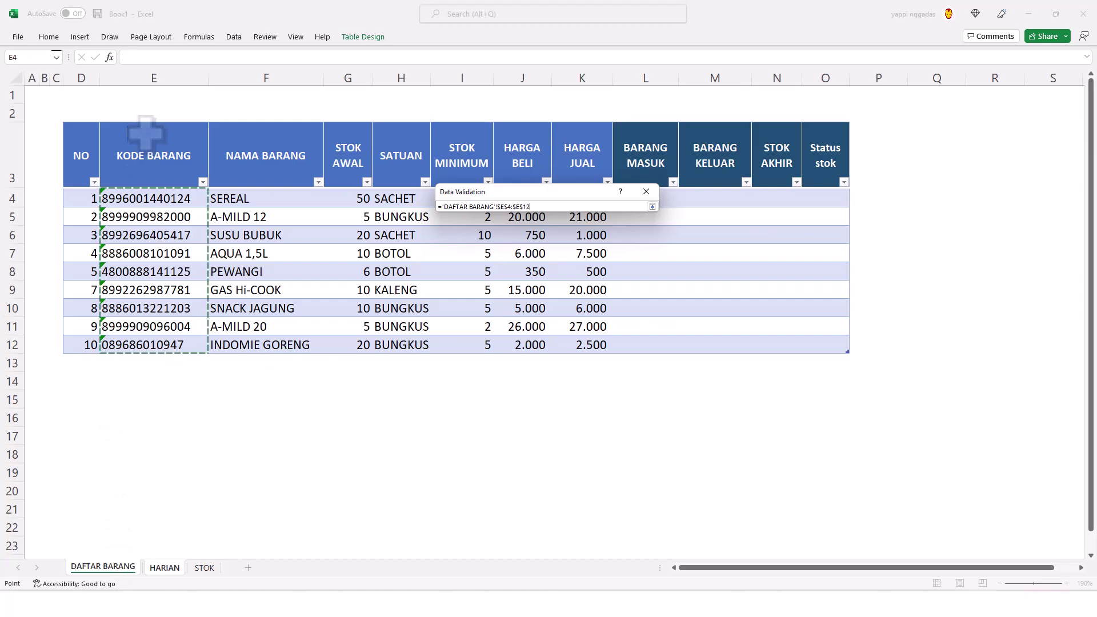
pyautogui.click(652, 206)
pyautogui.click(586, 353)
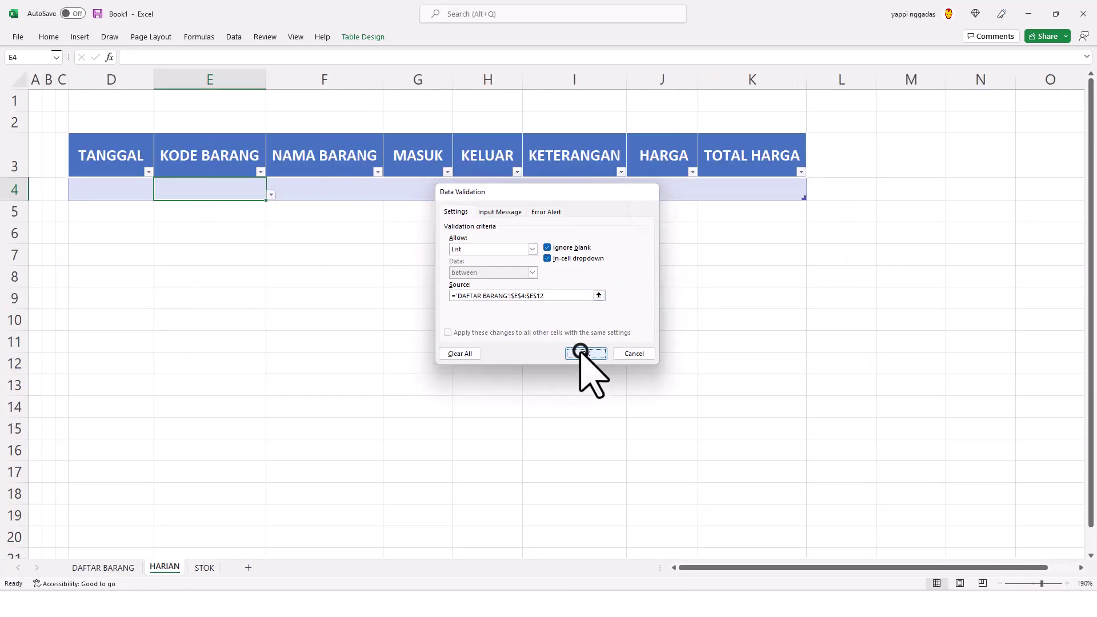
pyautogui.click(269, 195)
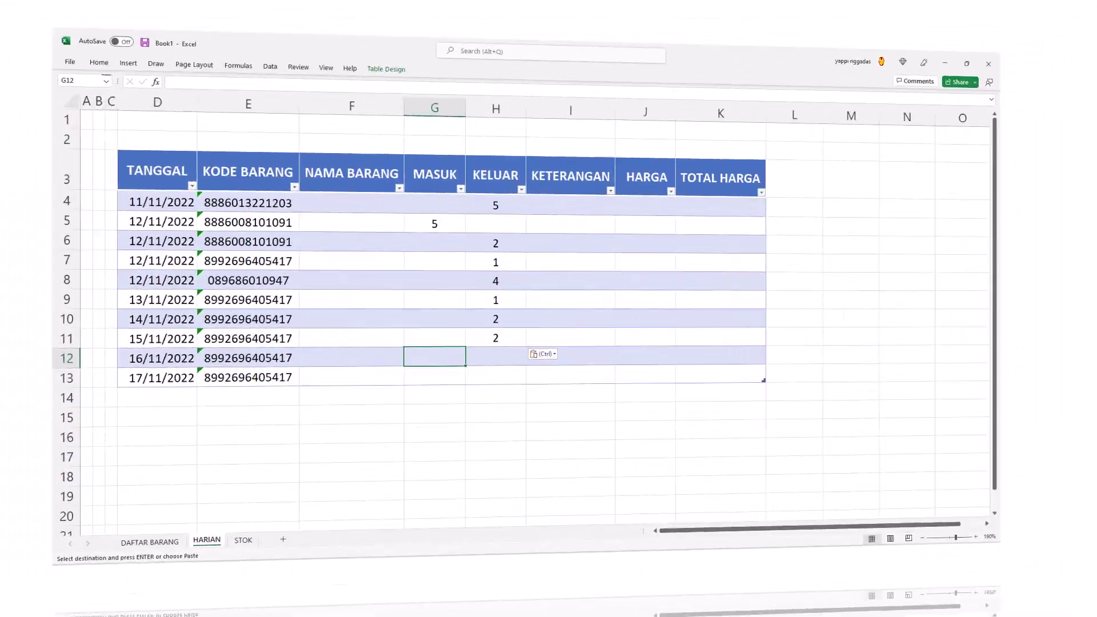
# Enter MASUK 5 for 16/11/2022 and KELUAR 2 for 17/11/2022, and add a new row to the table's end.
pyautogui.write('5')
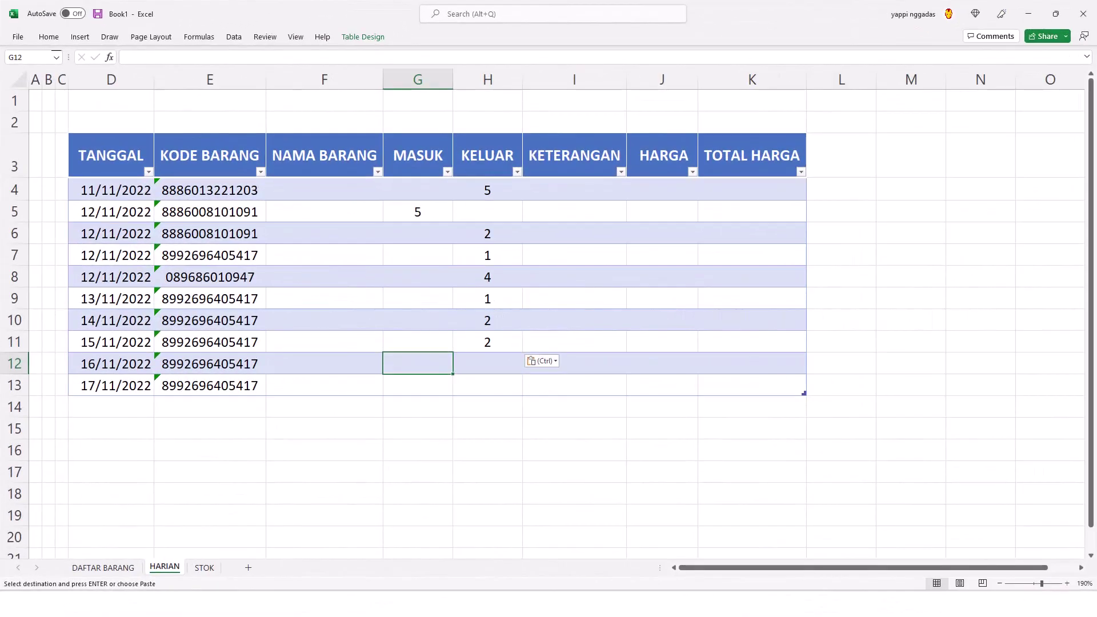
pyautogui.press('Tab')
pyautogui.press('Down')
pyautogui.write('2')
pyautogui.press('Tab')
pyautogui.press('Tab')
pyautogui.press('Tab')
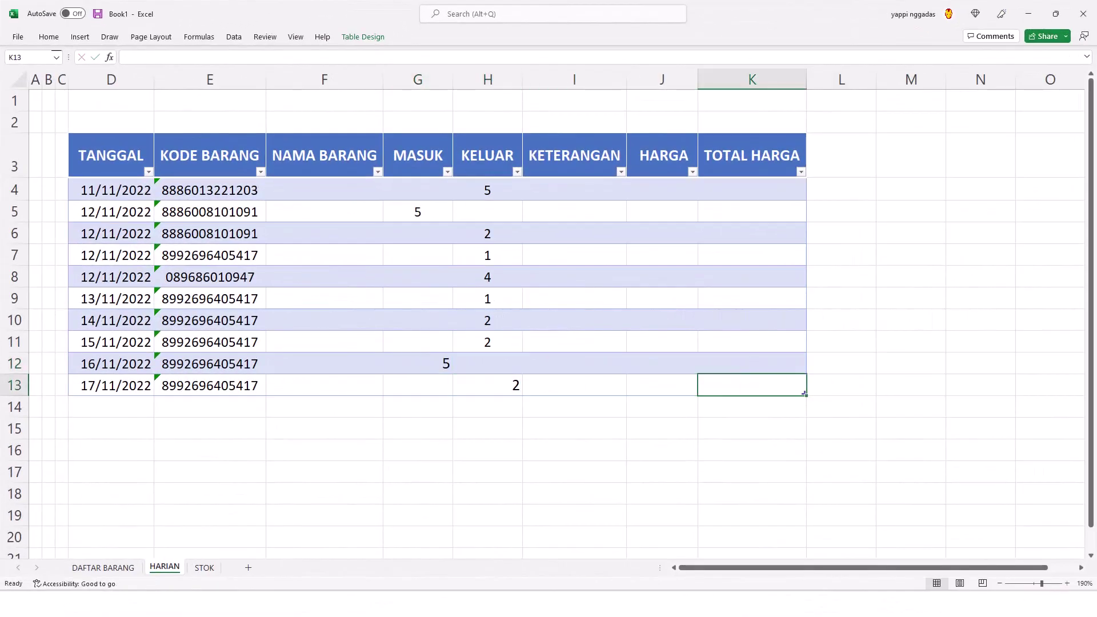
pyautogui.press('Tab')
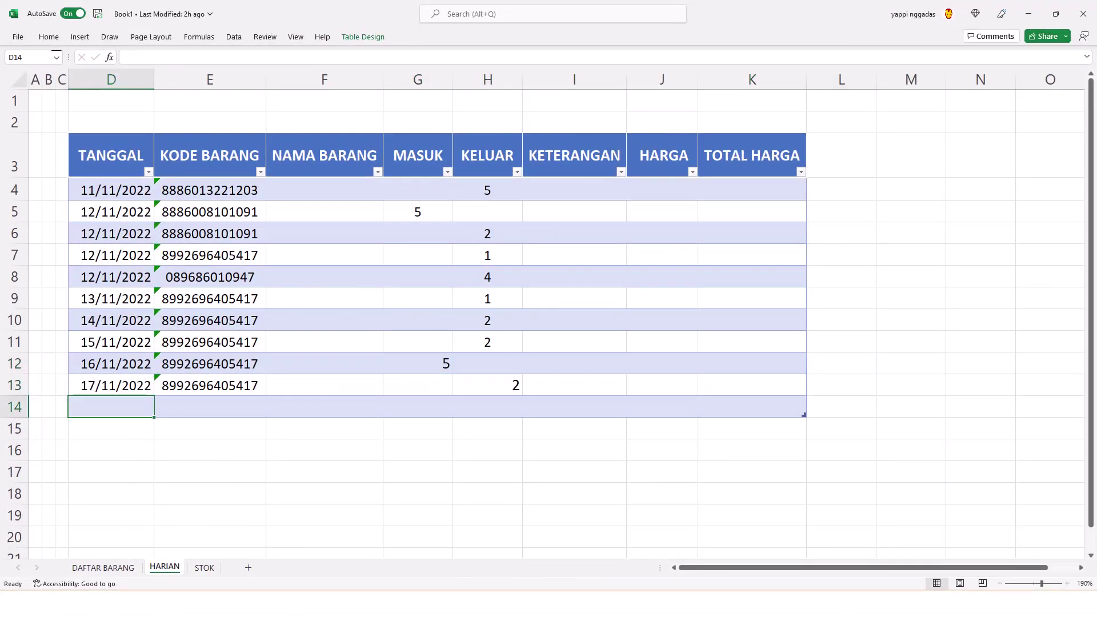
# Enter =VLOOKUP([@[KODE BARANG]];Table_daftarbarang[[KODE BARANG]:[NAMA BARANG]];2;FALSE) in the first NAMA BARANG cell of the HARIAN table.
pyautogui.click(316, 194)
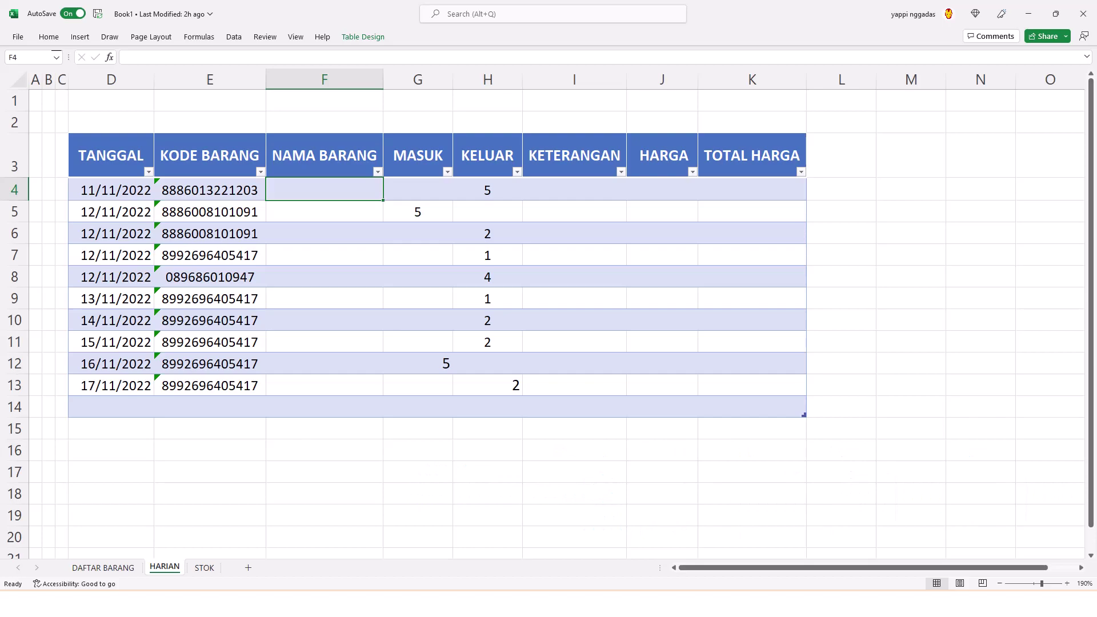
pyautogui.write('=vl')
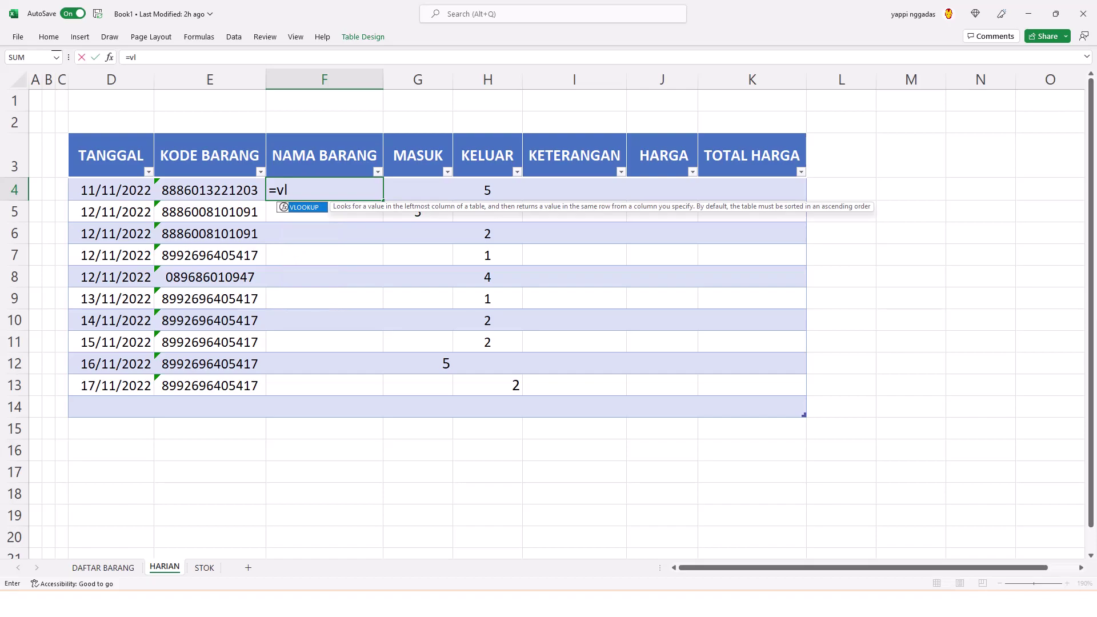
pyautogui.press('Tab')
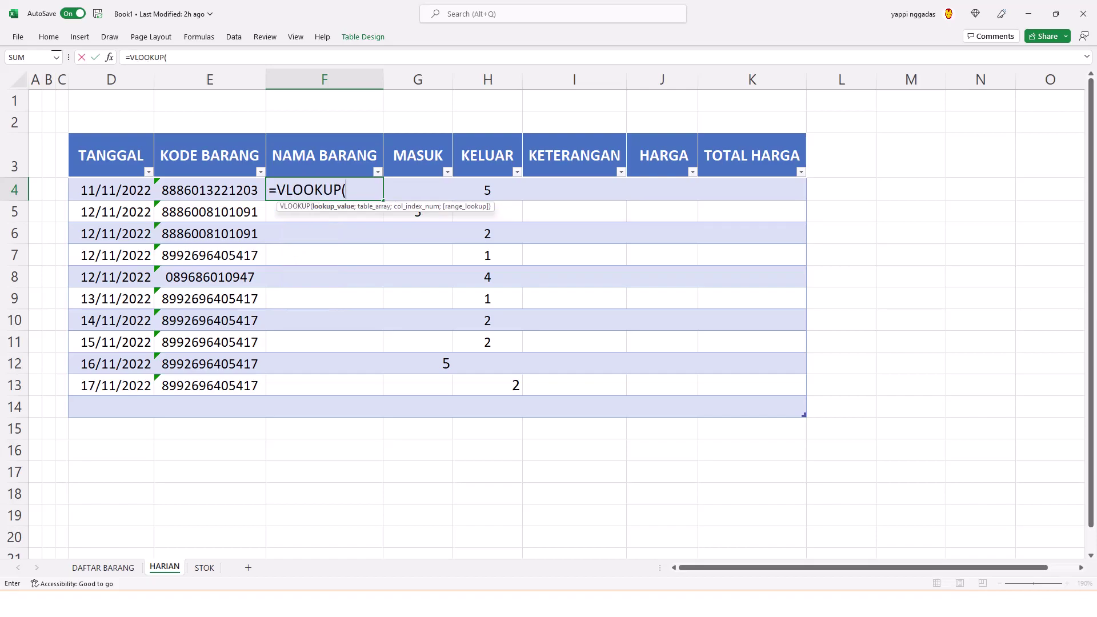
pyautogui.click(245, 190)
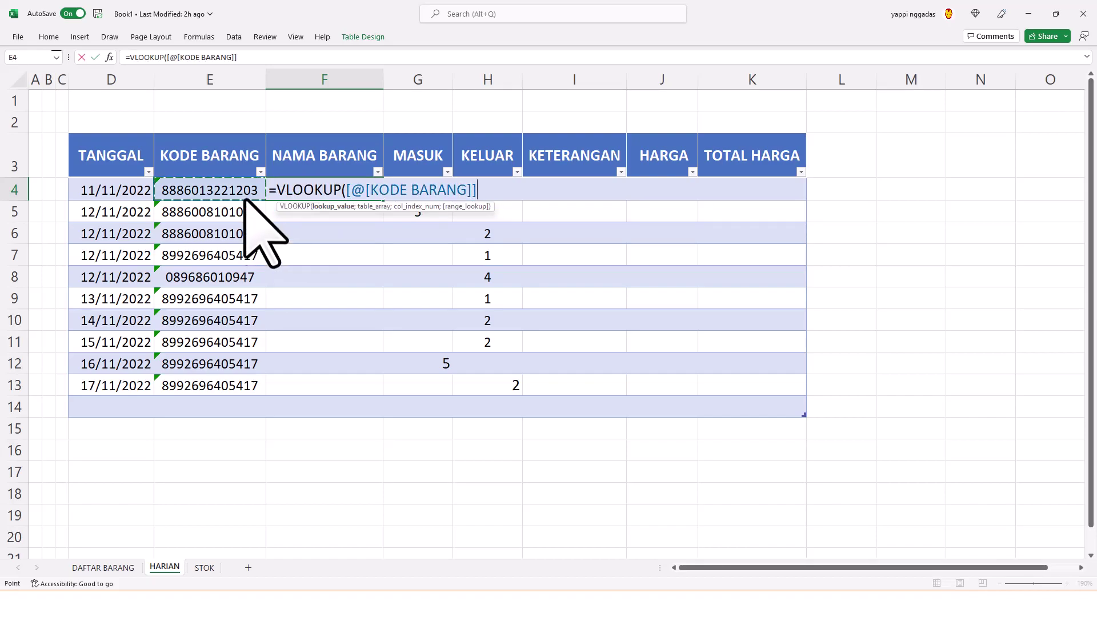
pyautogui.write(';')
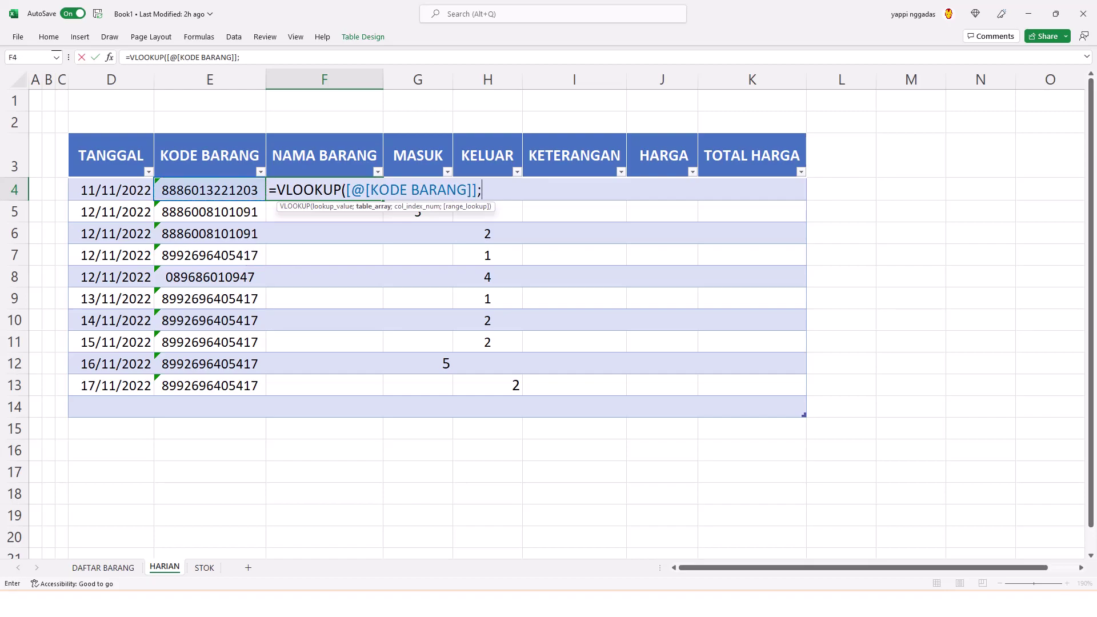
pyautogui.click(109, 568)
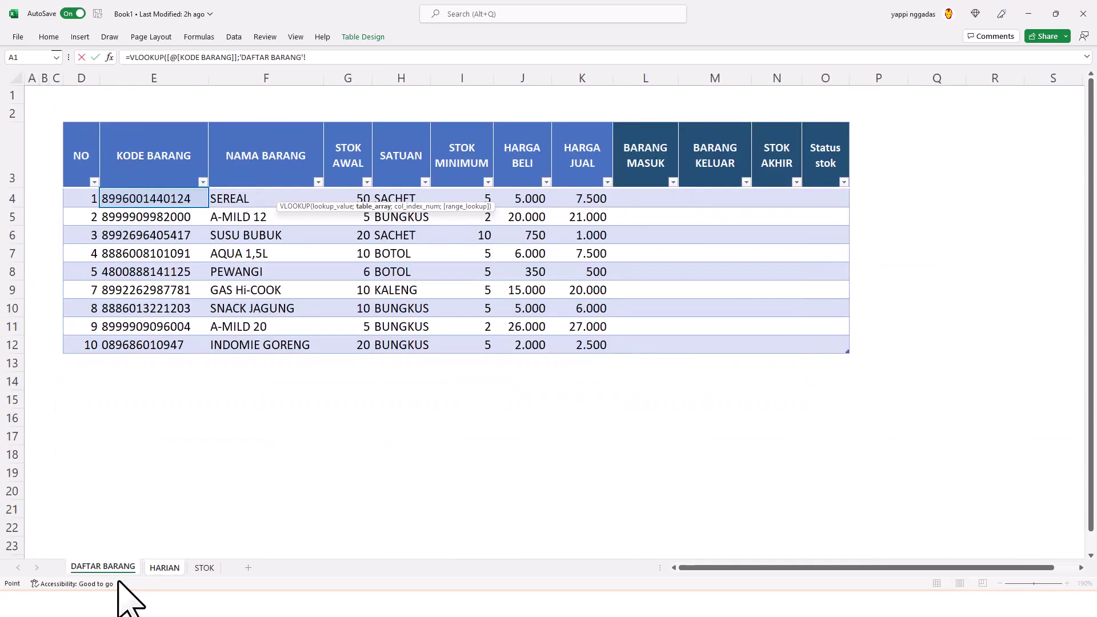
pyautogui.click(153, 199)
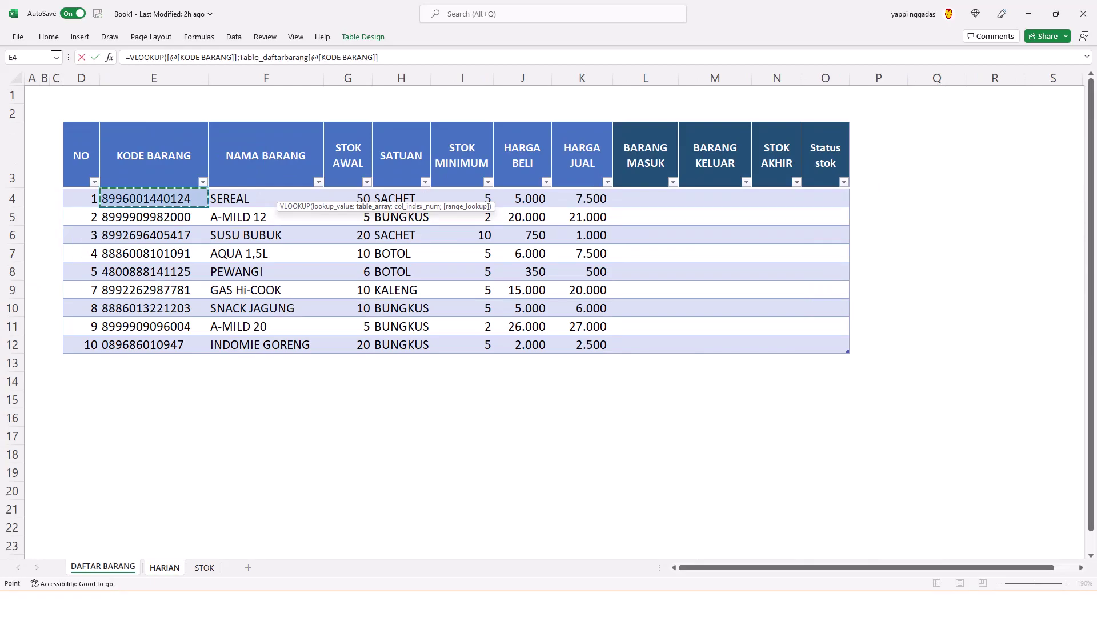
pyautogui.click(153, 129)
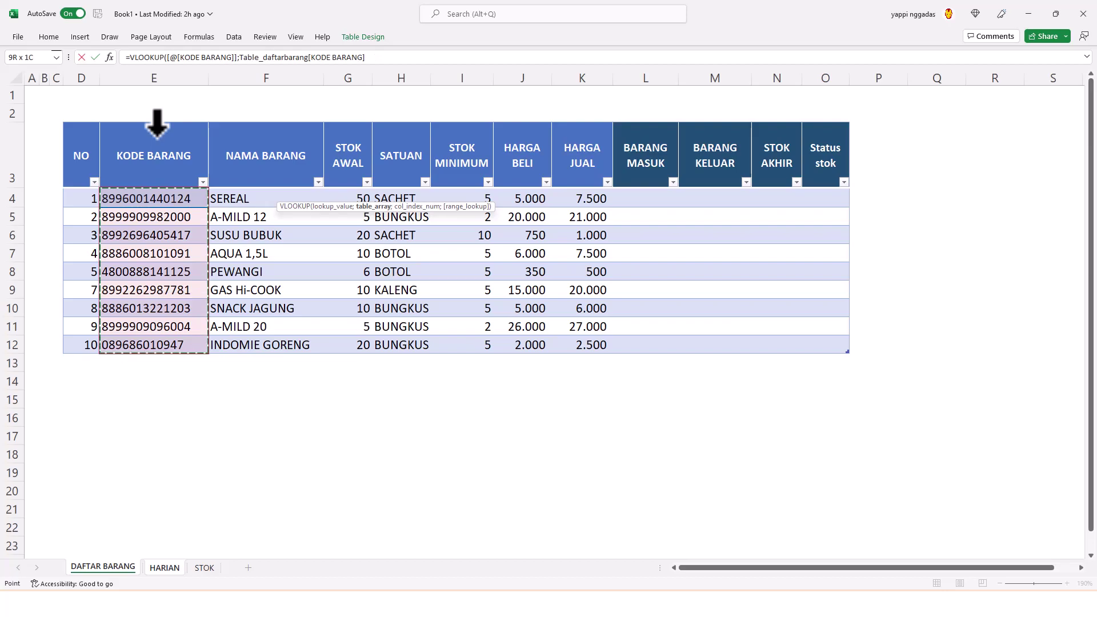
pyautogui.hotkey('shift', 'Right')
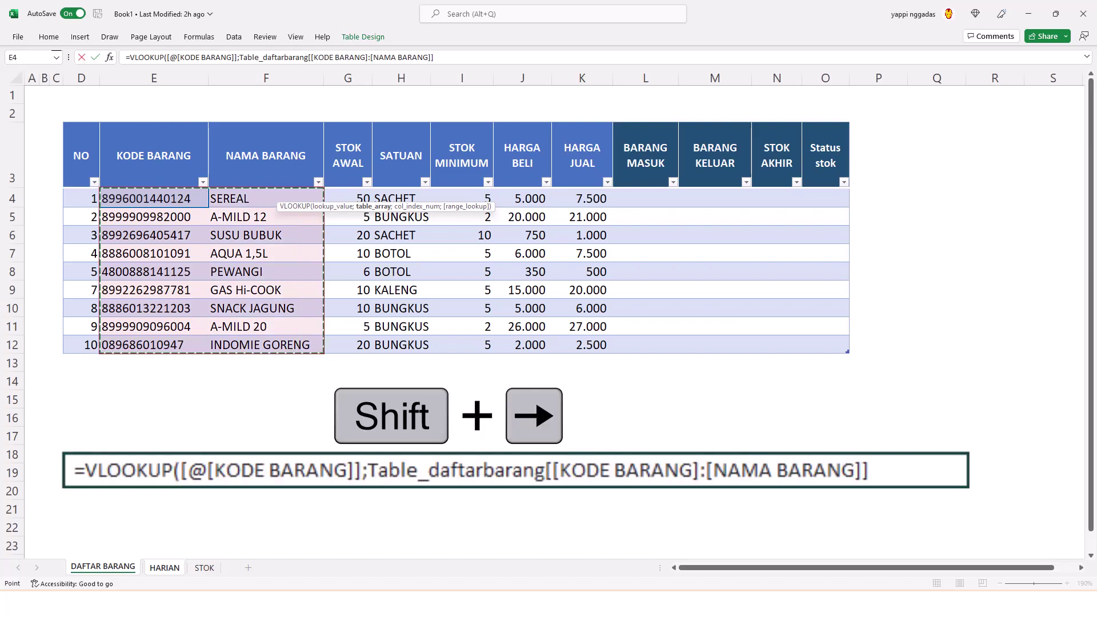
pyautogui.write(';')
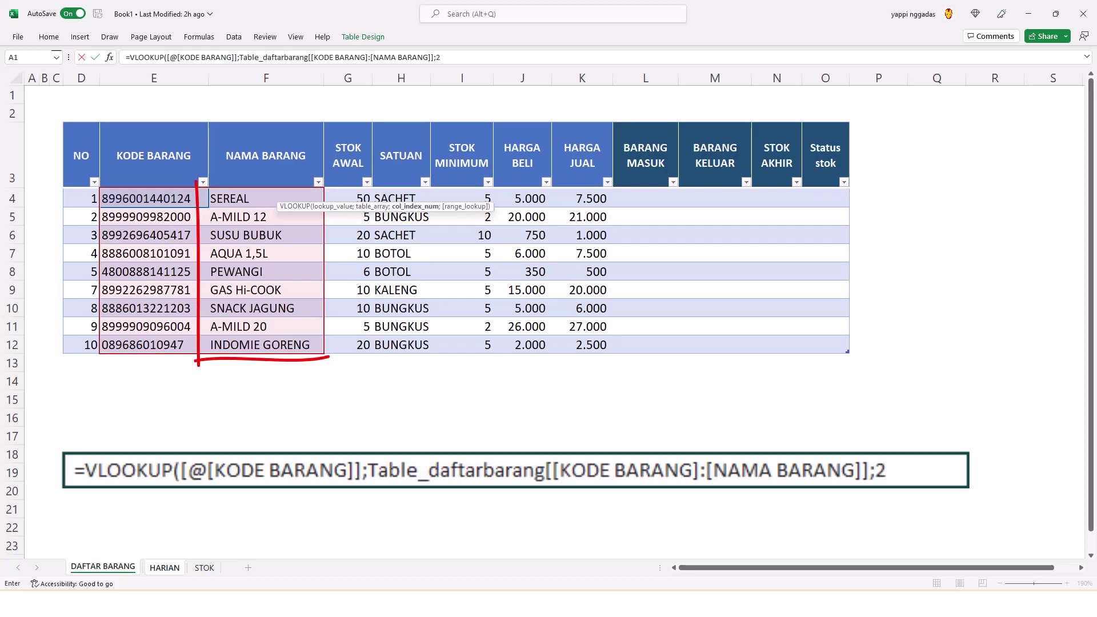
pyautogui.write('2;false')
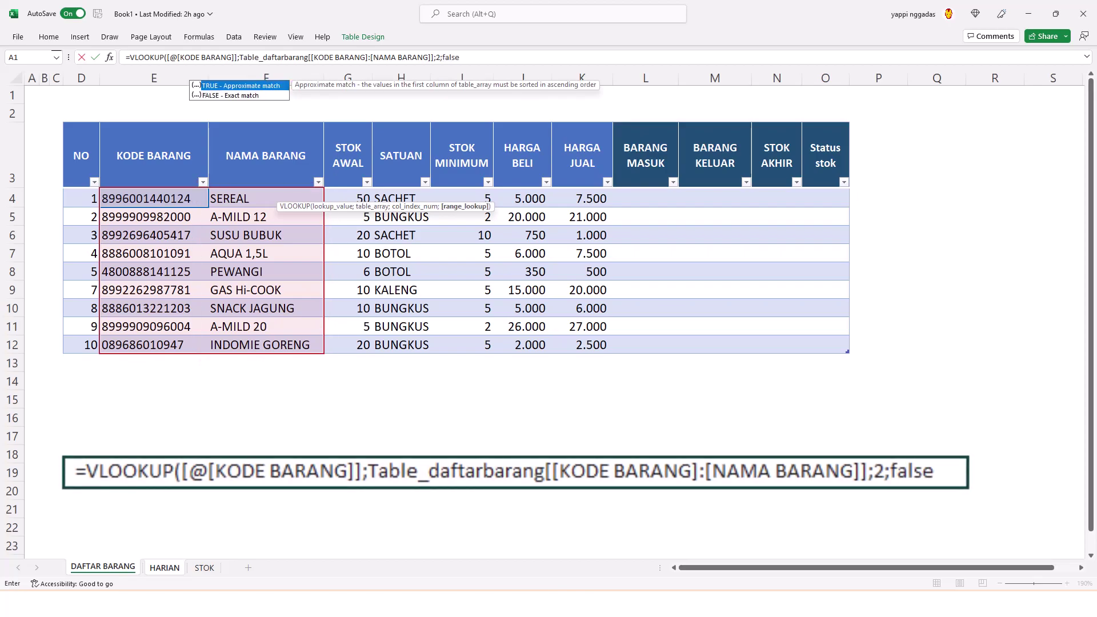
pyautogui.write(')')
pyautogui.press('Return')
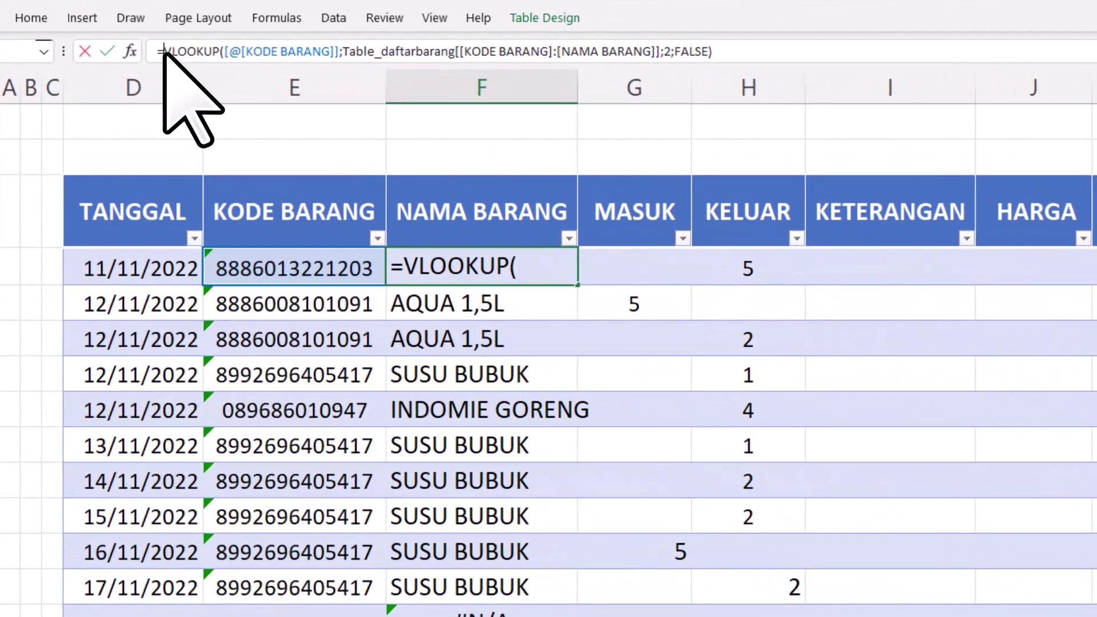
# Wrap the NAMA BARANG VLOOKUP formula in IFERROR with an empty string "" as the value if error.
pyautogui.click(130, 57)
pyautogui.write('IF')
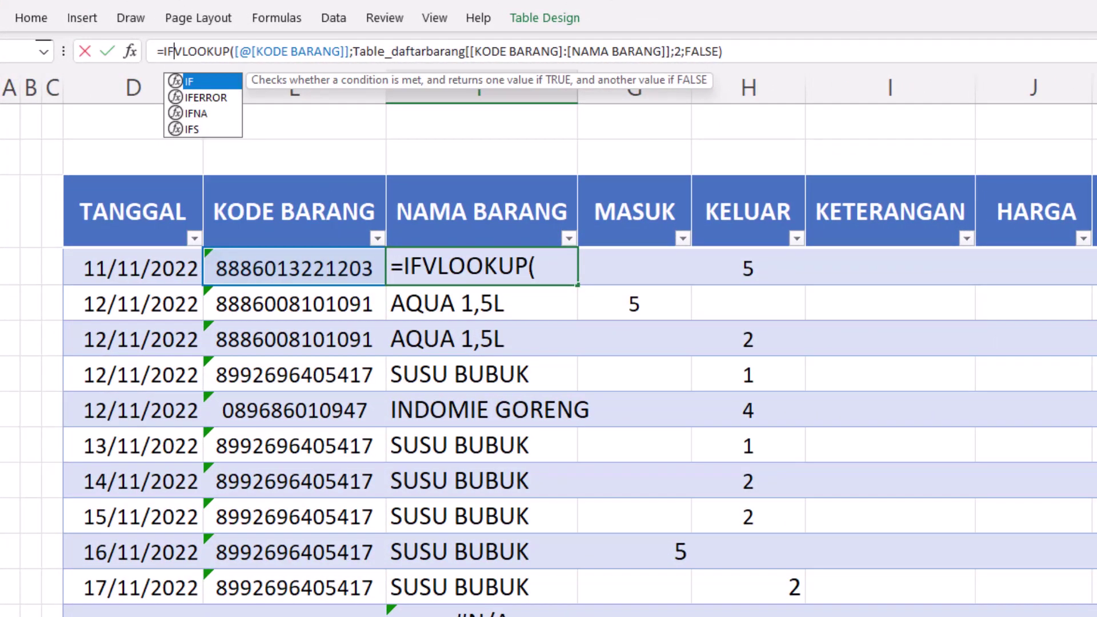
pyautogui.press('Down')
pyautogui.press('Tab')
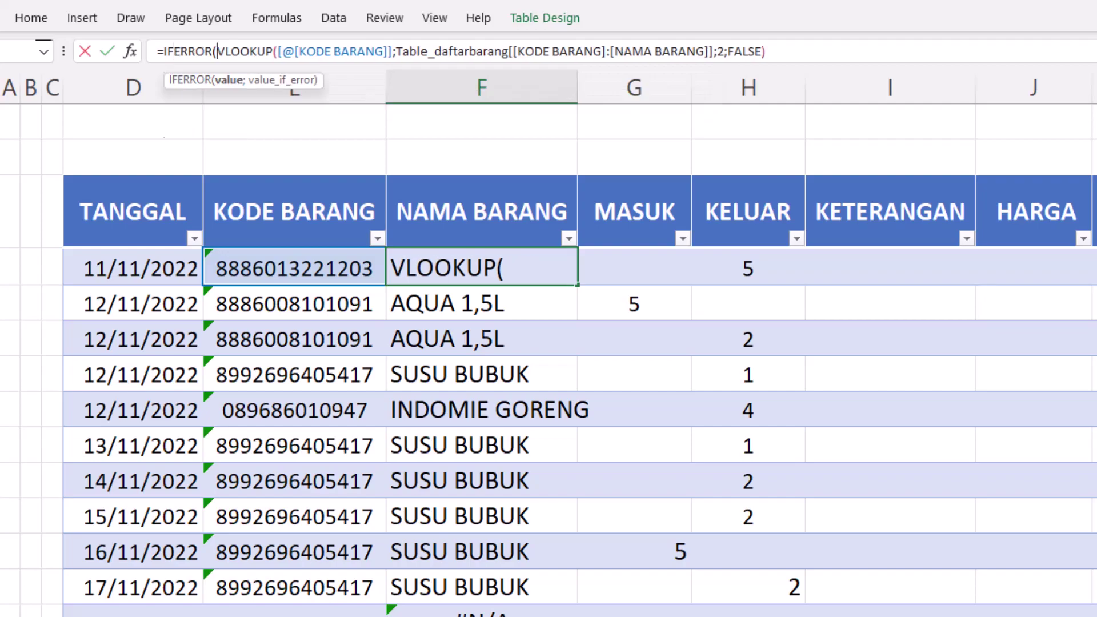
pyautogui.press('End')
pyautogui.write(';')
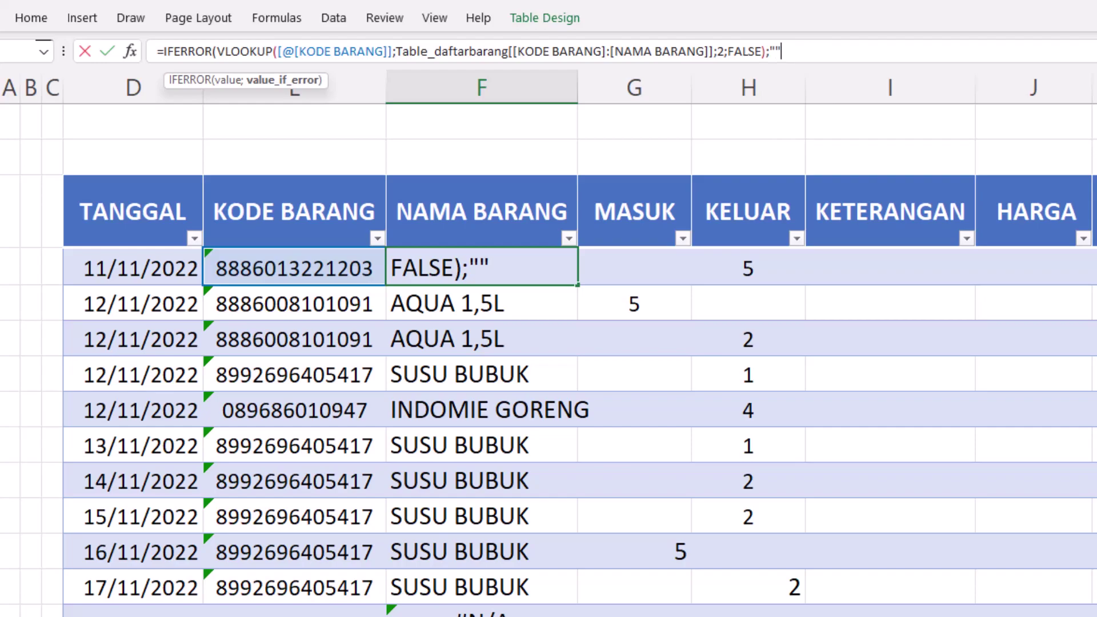
pyautogui.write(')')
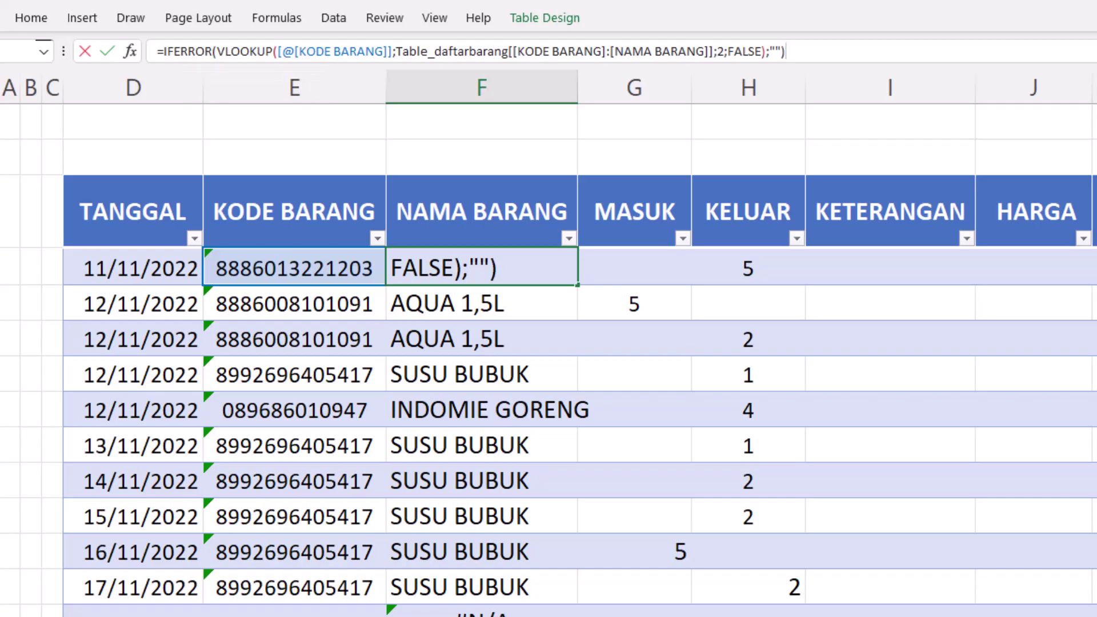
pyautogui.press('Return')
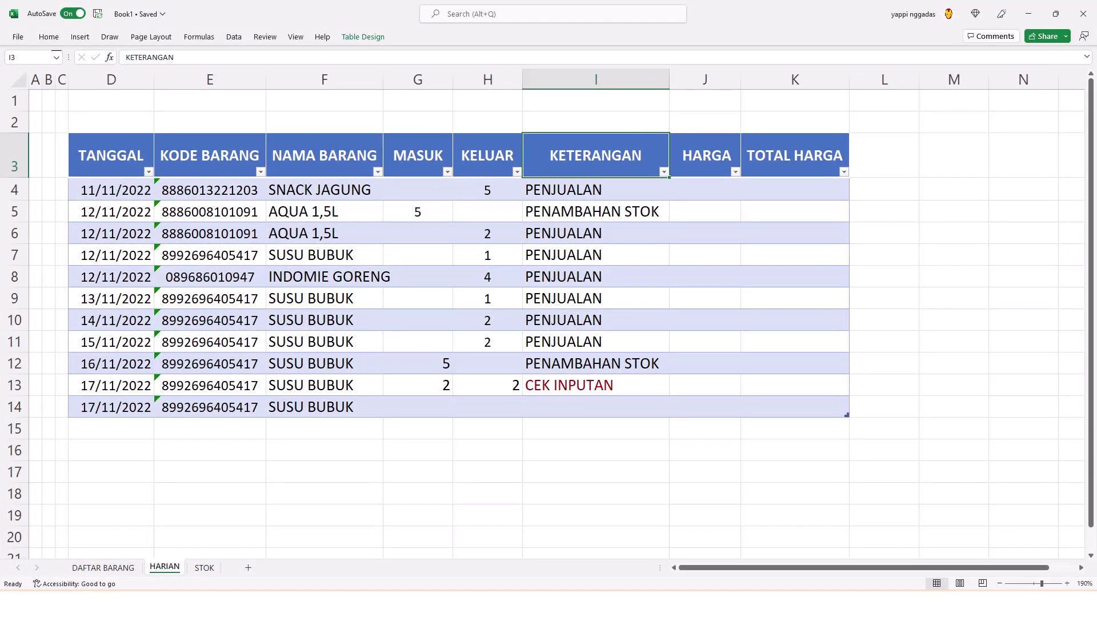
# Examine the KETERANGAN column and compare its first entry with the KELUAR quantity in the same row.
pyautogui.click(596, 136)
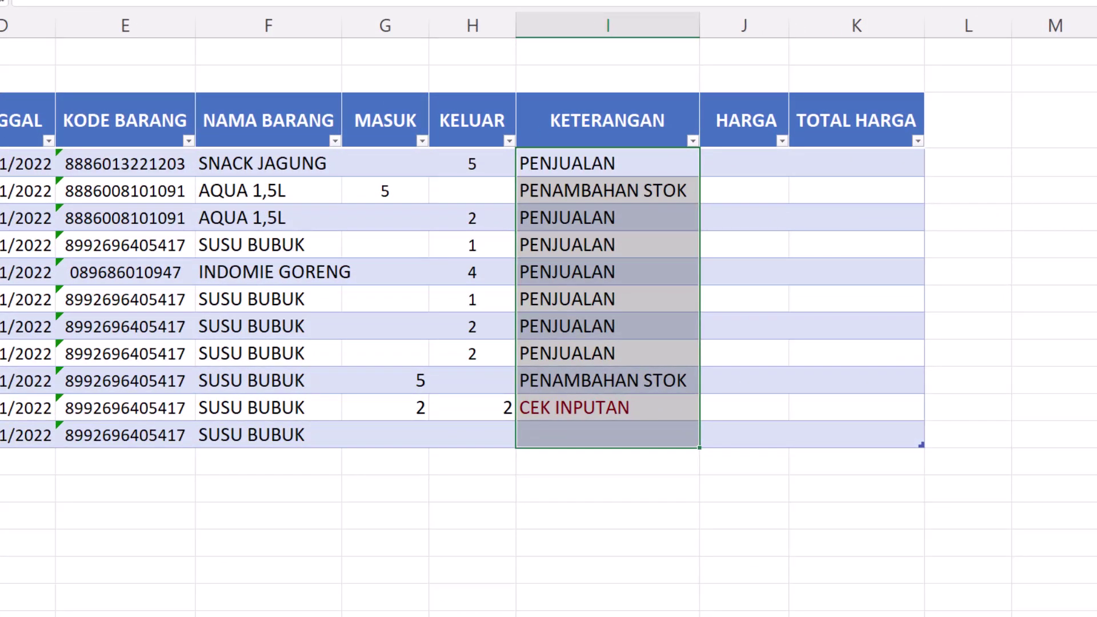
pyautogui.click(472, 164)
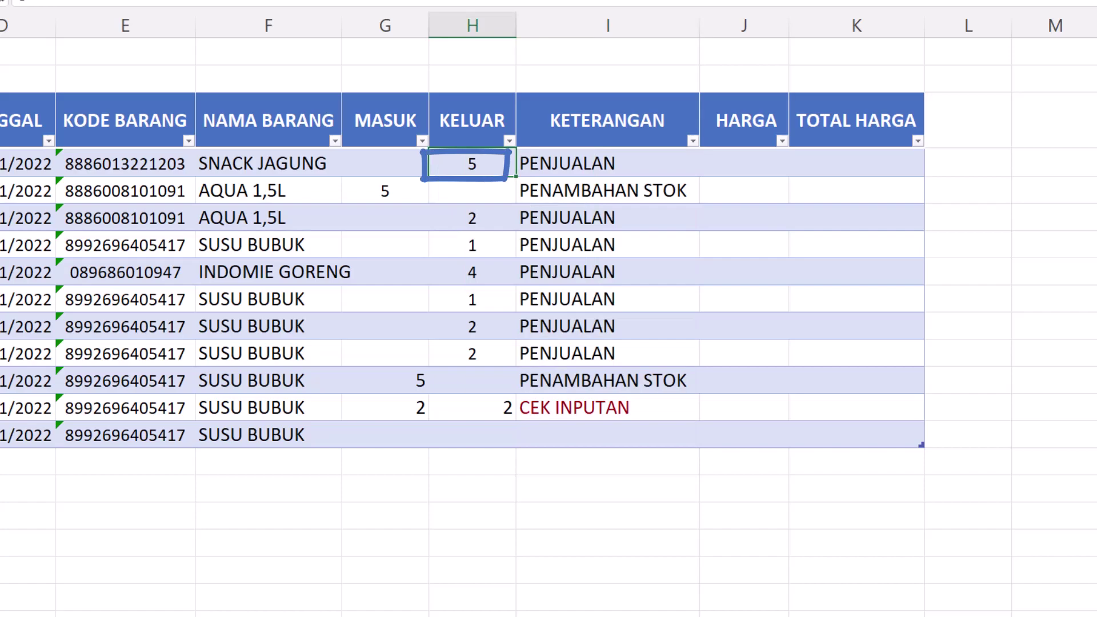
pyautogui.click(608, 163)
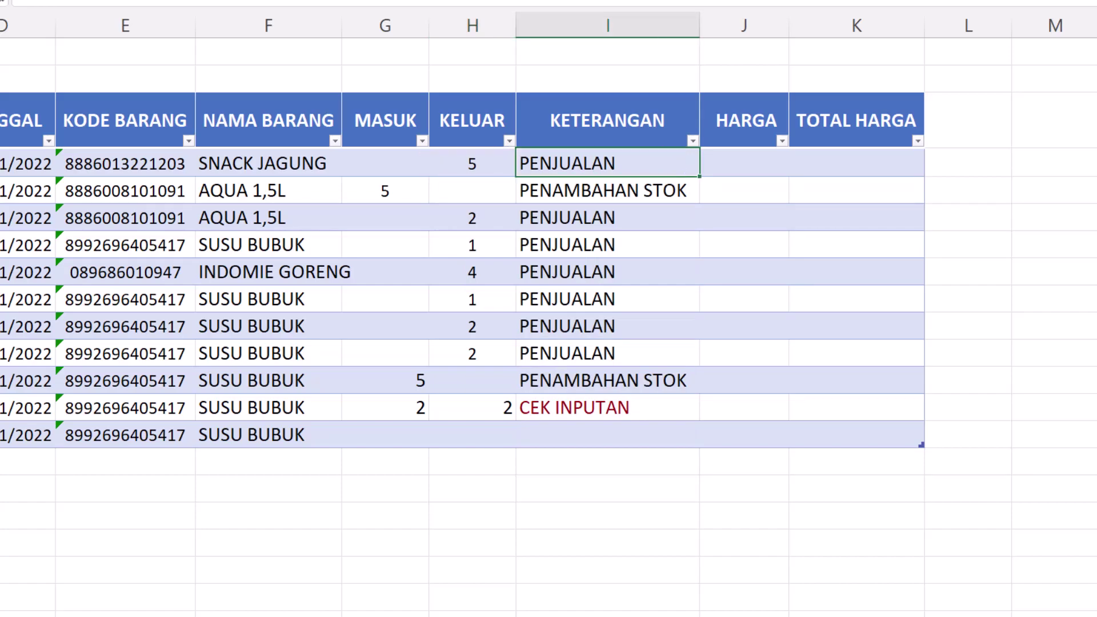
# Compare the KETERANGAN entries with the MASUK and KELUAR quantities in rows 5, 13 and 14 of the HARIAN table.
pyautogui.click(385, 191)
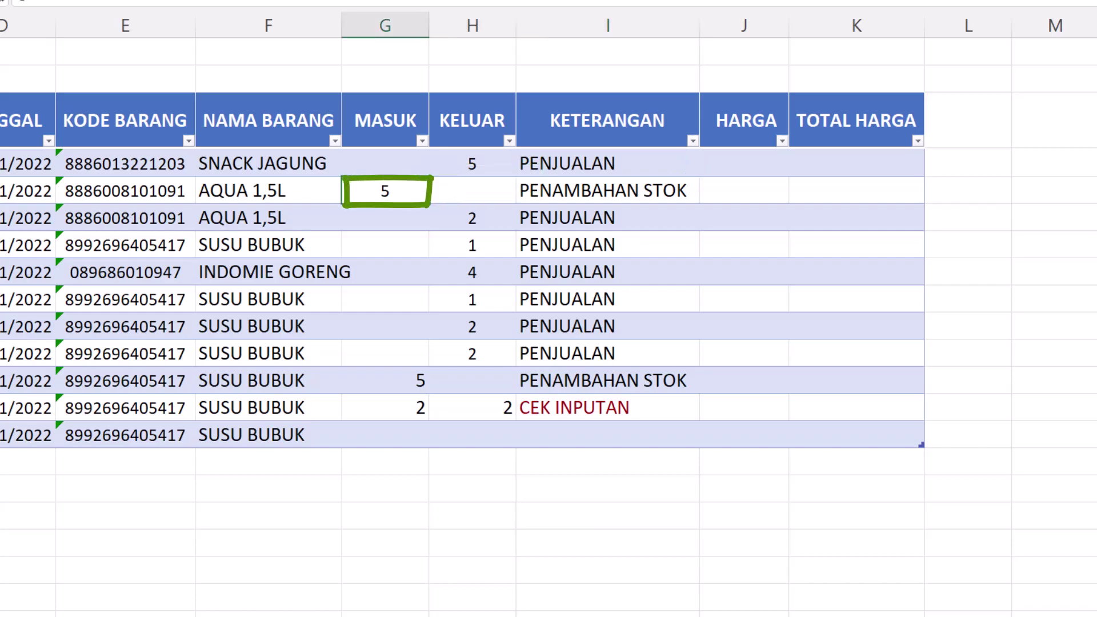
pyautogui.click(607, 191)
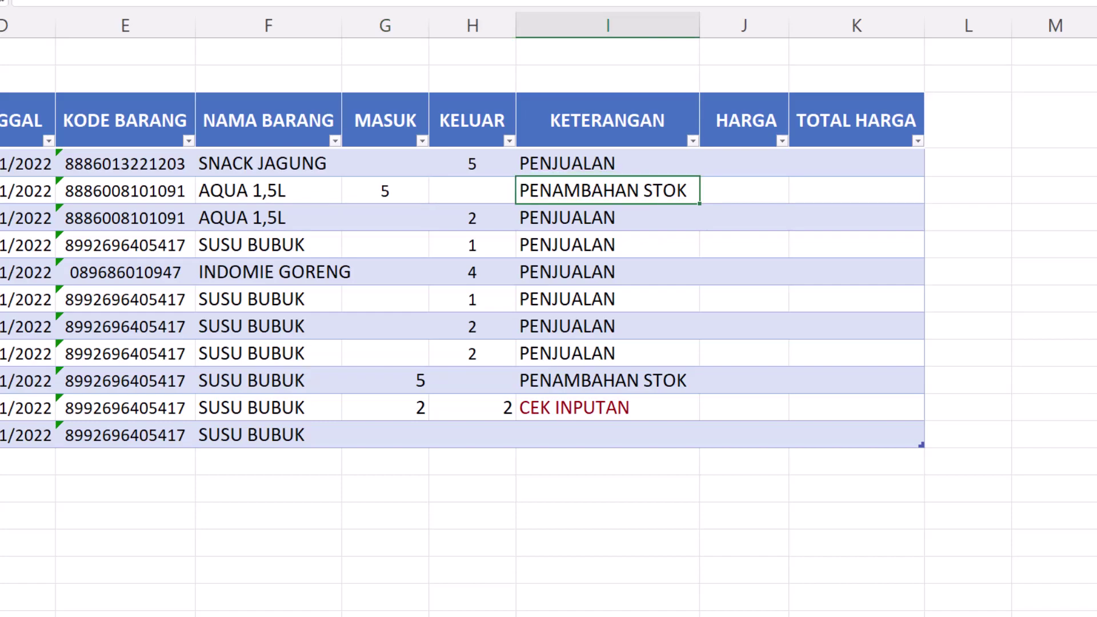
pyautogui.click(385, 408)
pyautogui.click(473, 408)
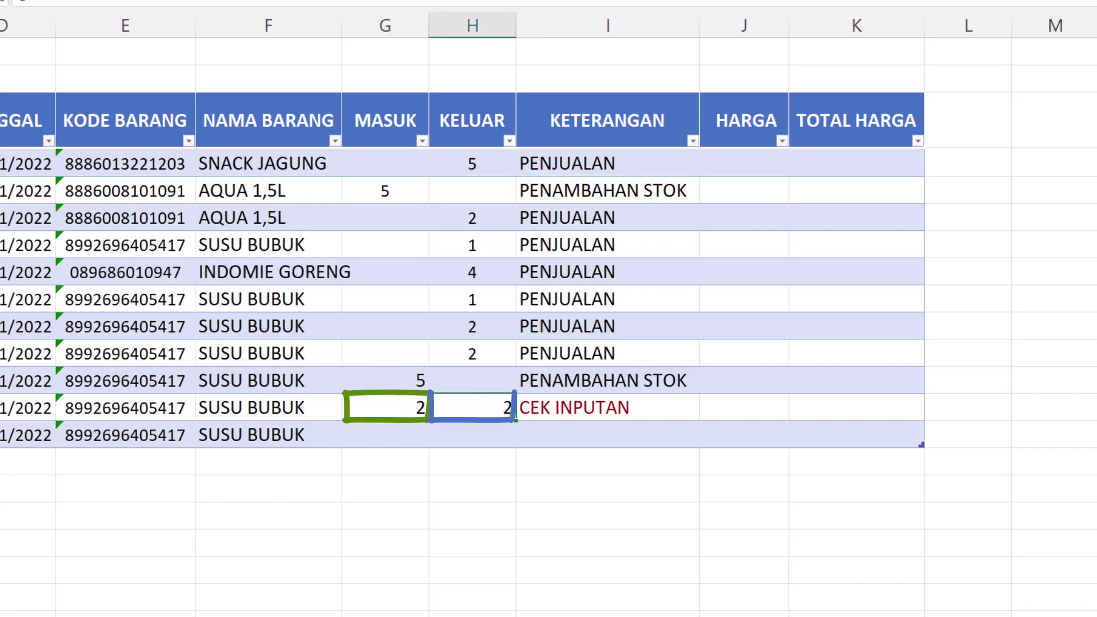
pyautogui.click(607, 408)
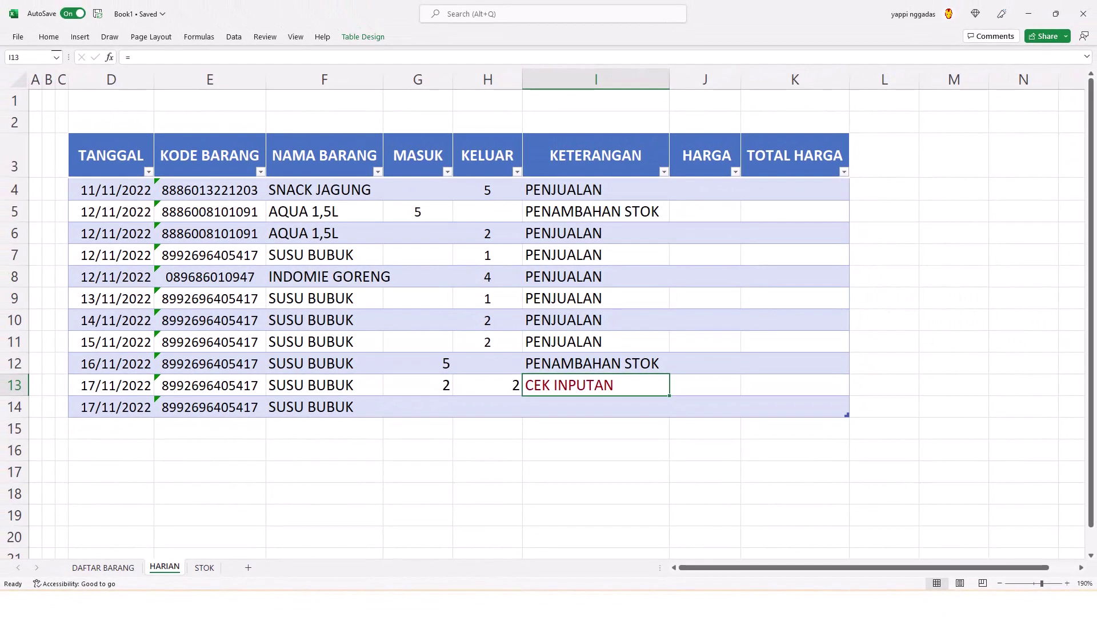
pyautogui.click(418, 408)
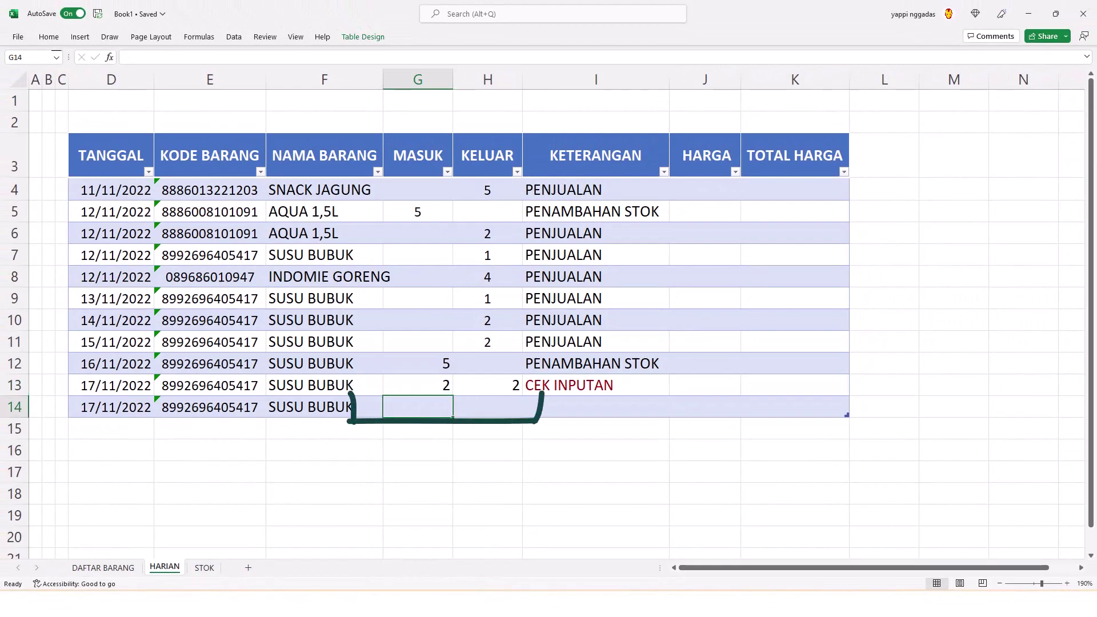
pyautogui.click(487, 407)
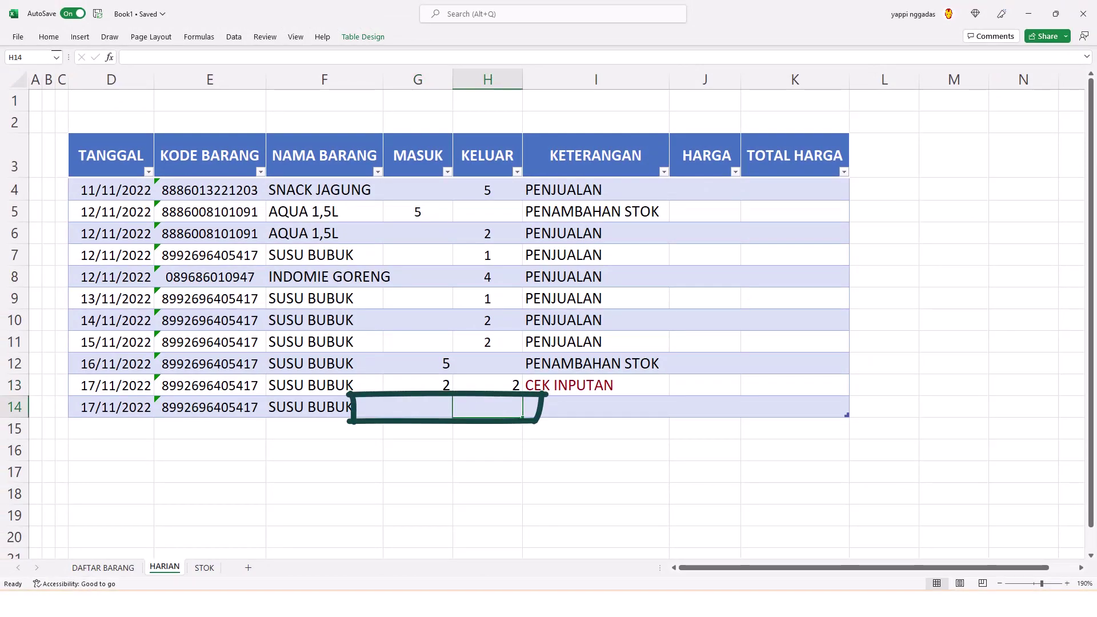
pyautogui.click(596, 407)
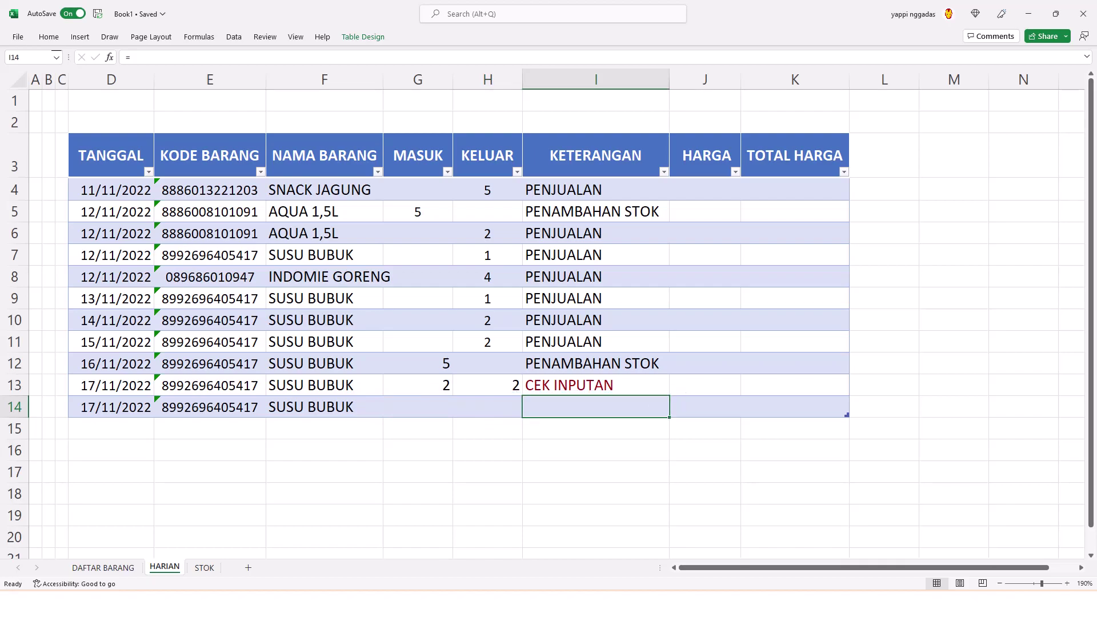
# Clear all entries in the KETERANGAN column of the HARIAN table, from row 4 through row 14.
pyautogui.click(596, 190)
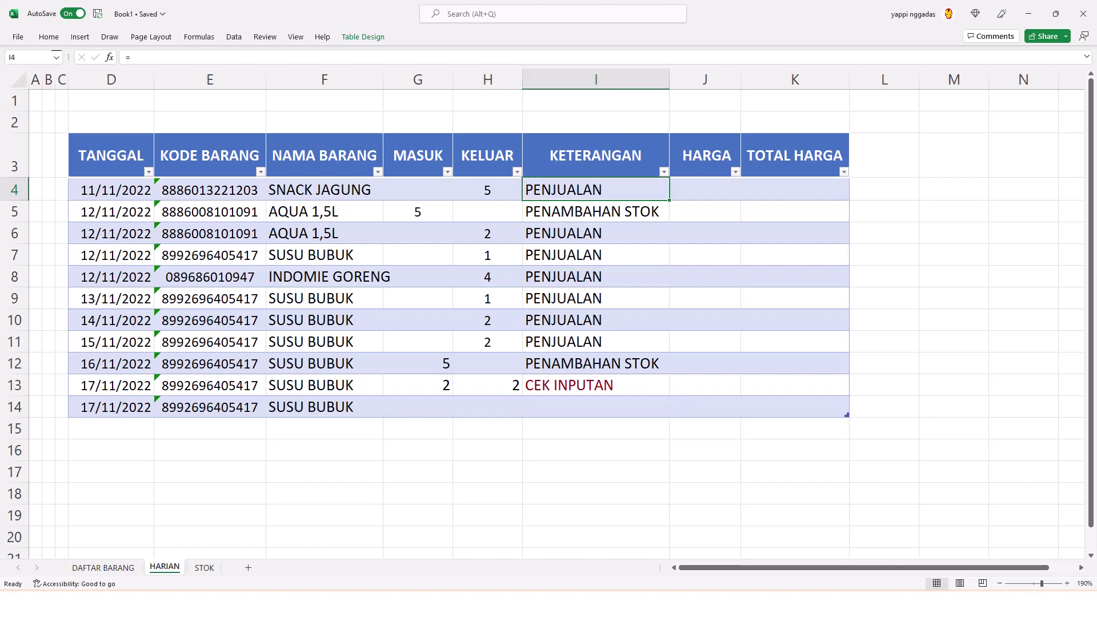
pyautogui.hotkey('ctrl', 'shift', 'Down')
pyautogui.press('Delete')
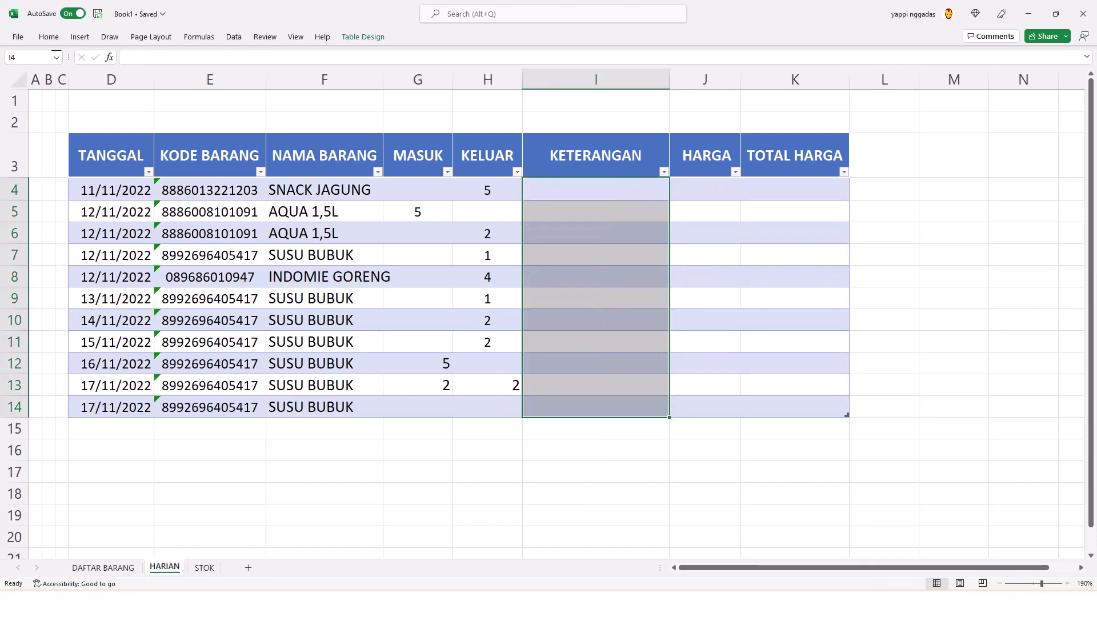
pyautogui.click(596, 190)
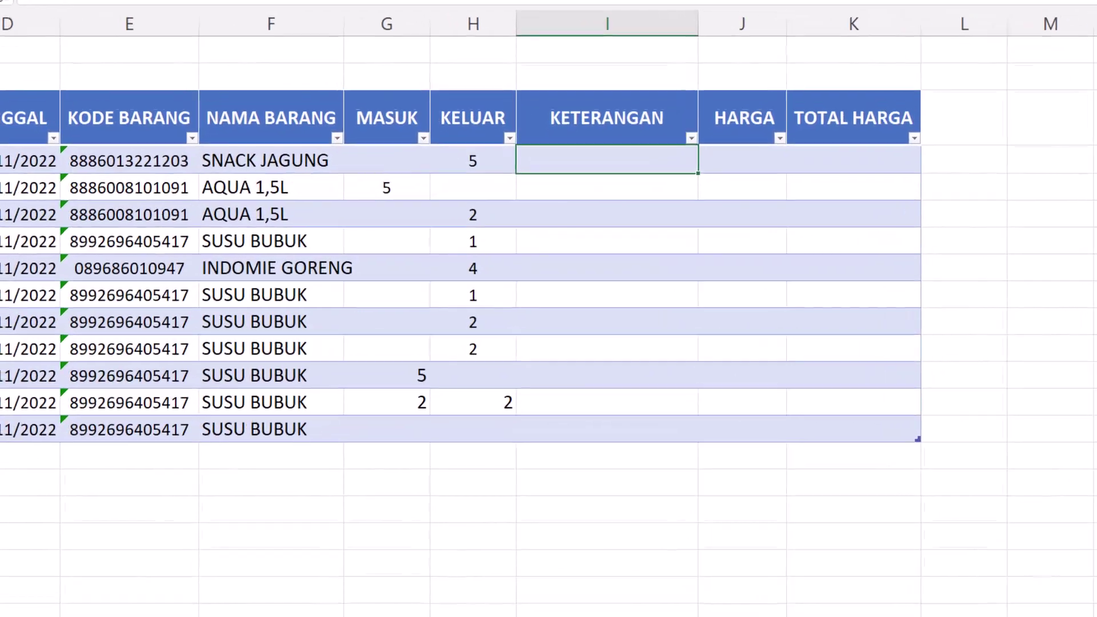
pyautogui.write('=')
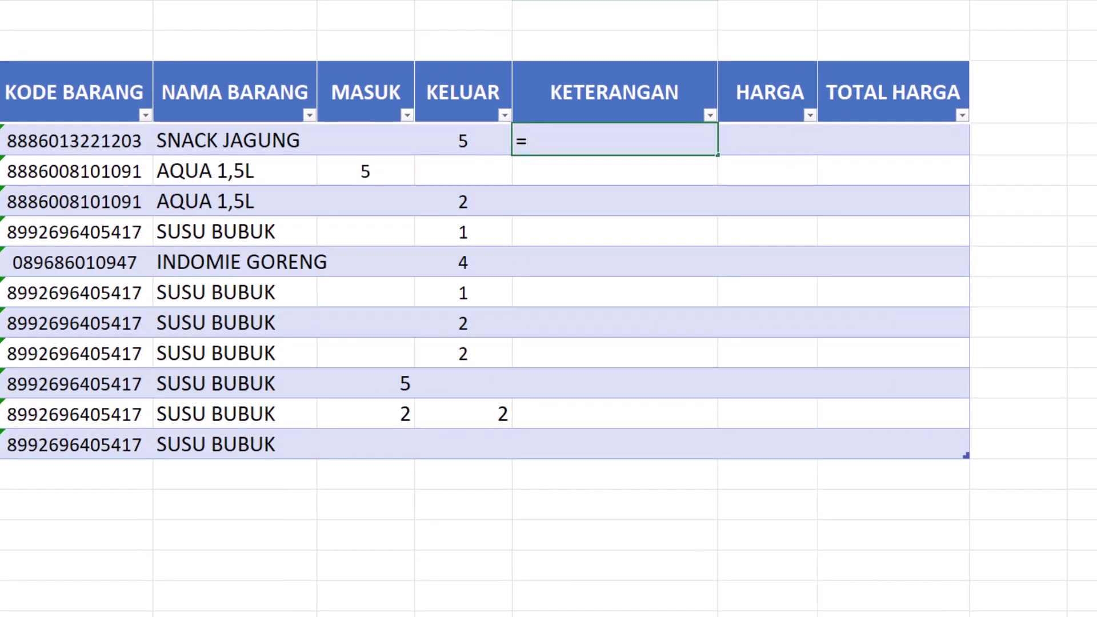
pyautogui.write('IF')
pyautogui.press('Tab')
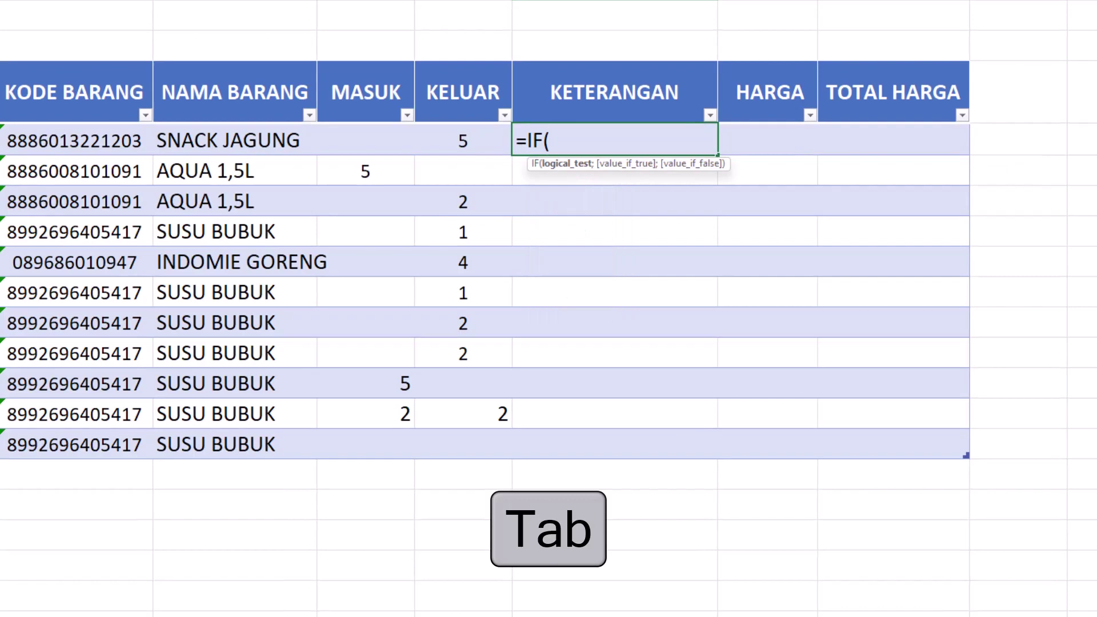
pyautogui.write('AND')
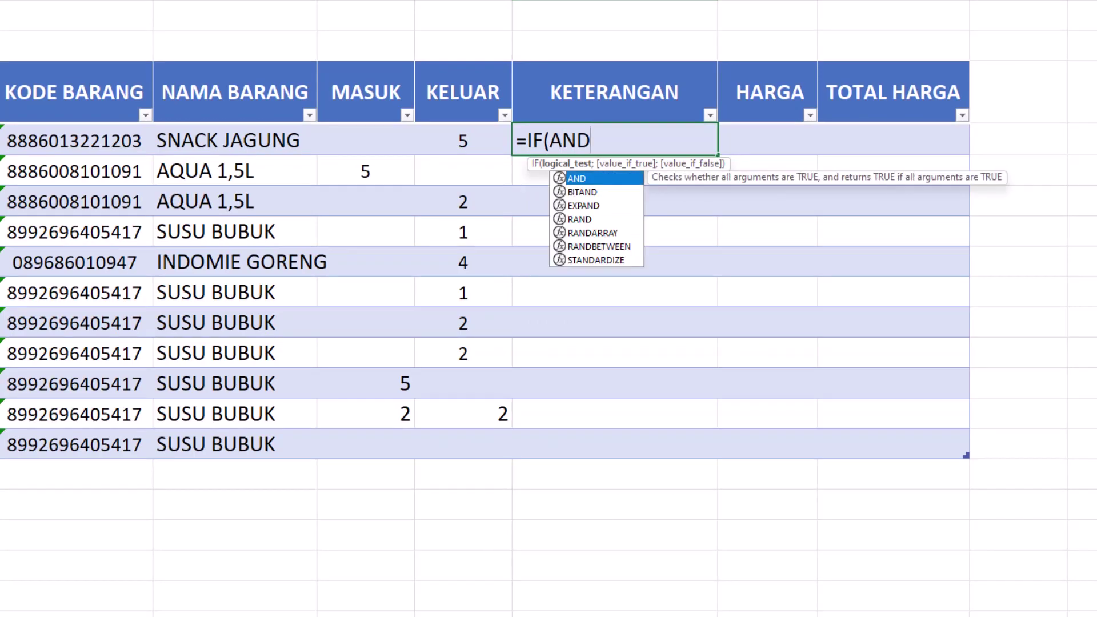
pyautogui.press('Tab')
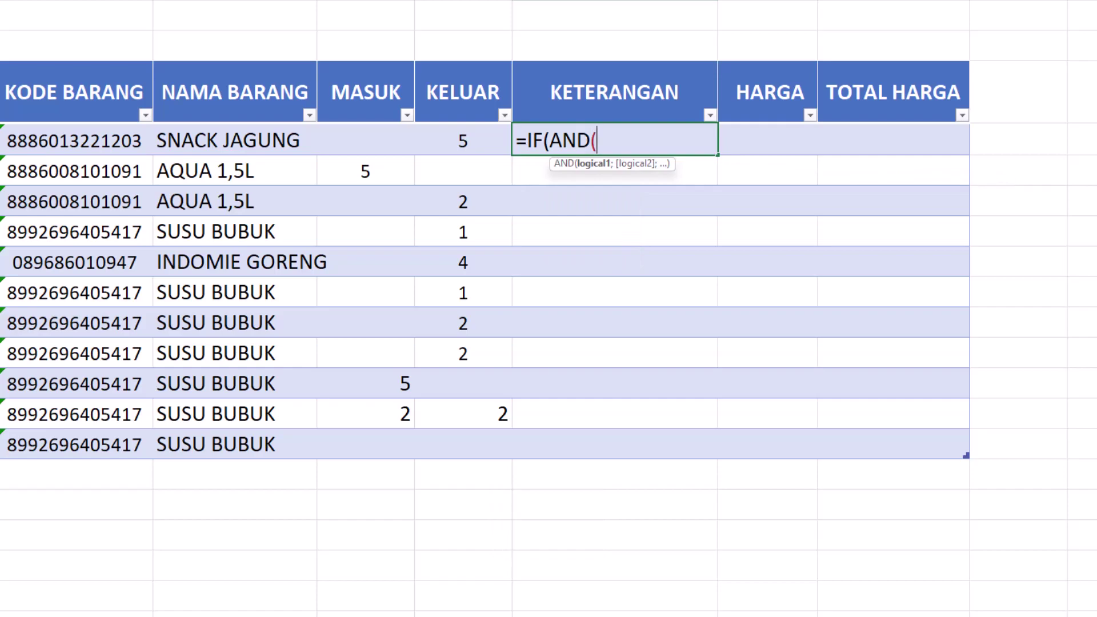
pyautogui.click(370, 139)
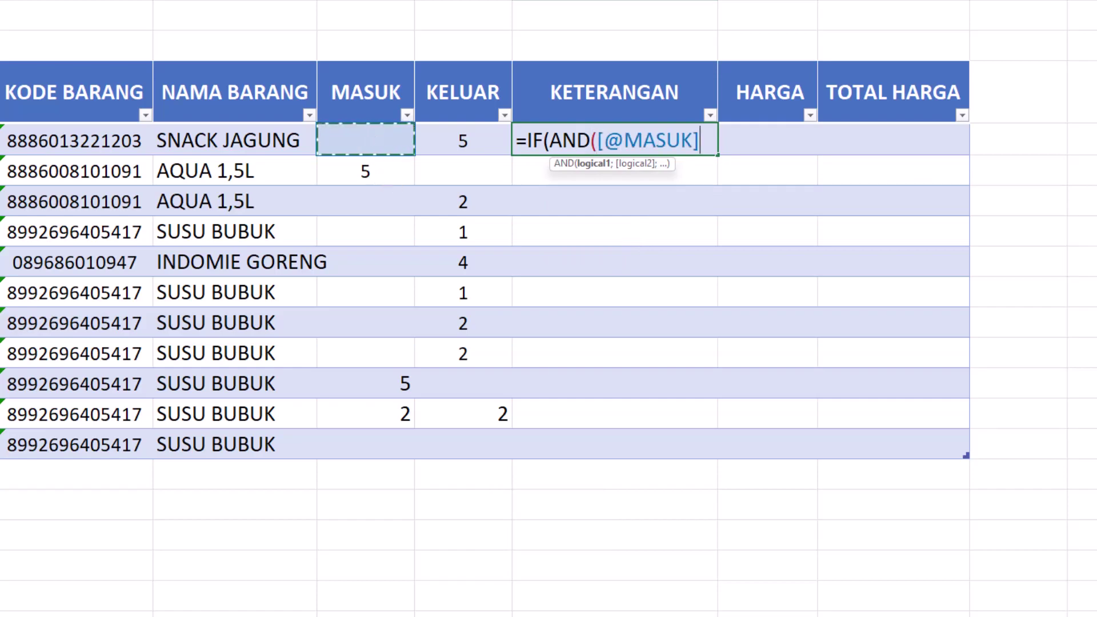
pyautogui.write('=')
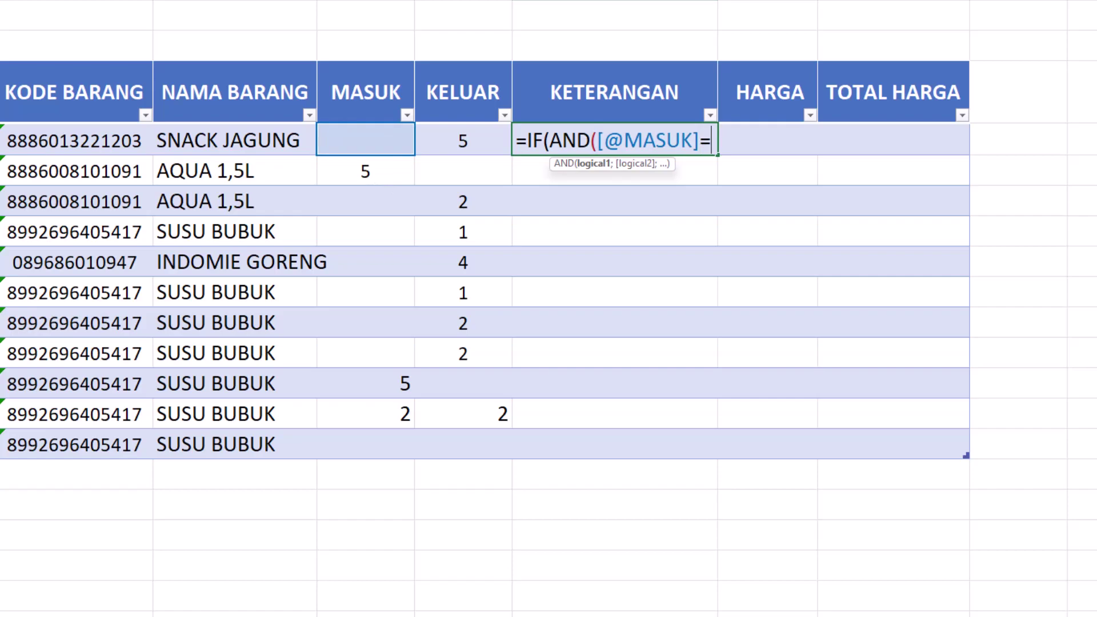
pyautogui.write('"";')
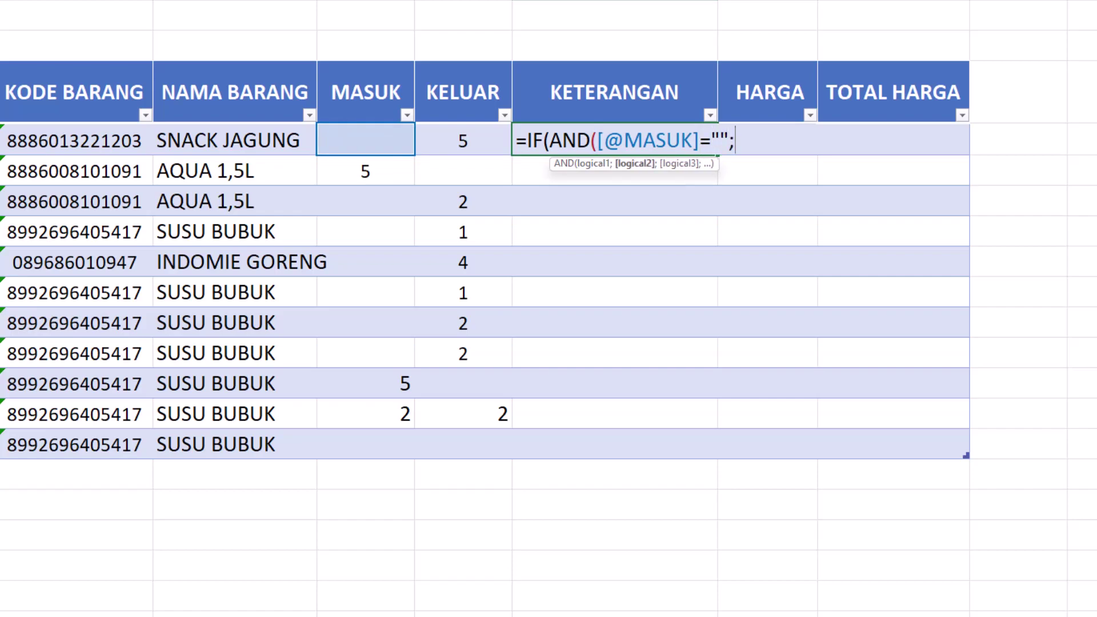
pyautogui.click(465, 142)
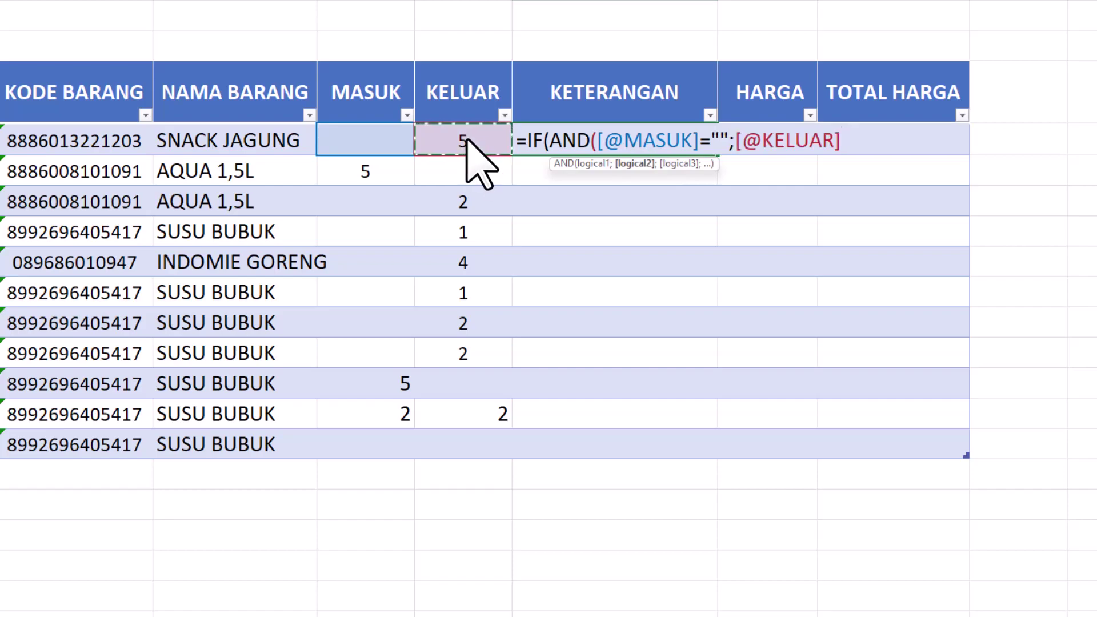
pyautogui.write('=""')
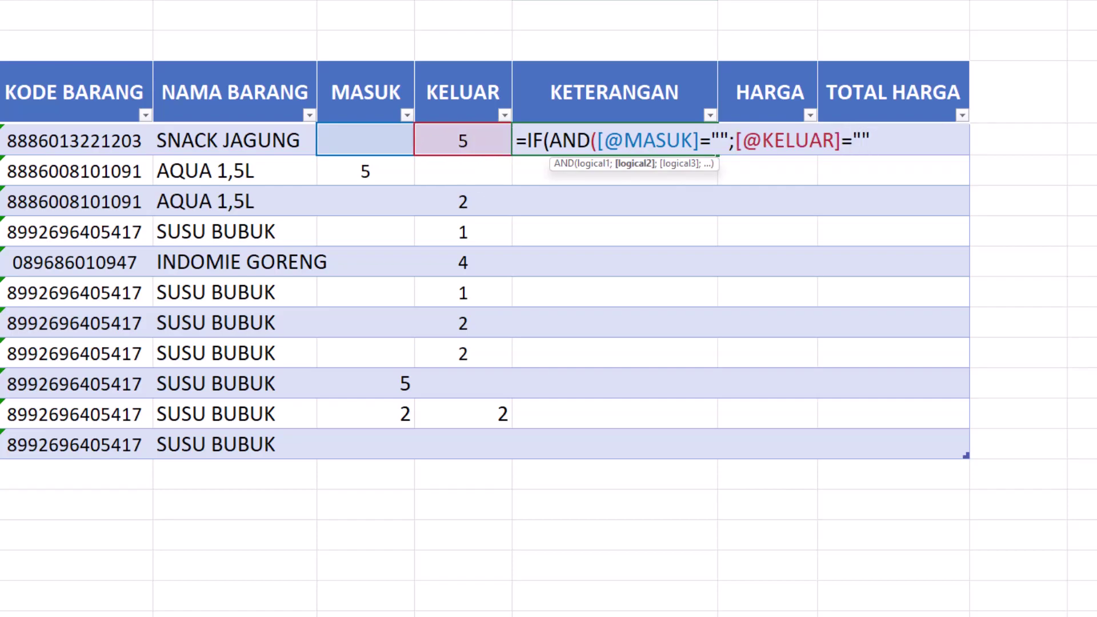
pyautogui.write(')')
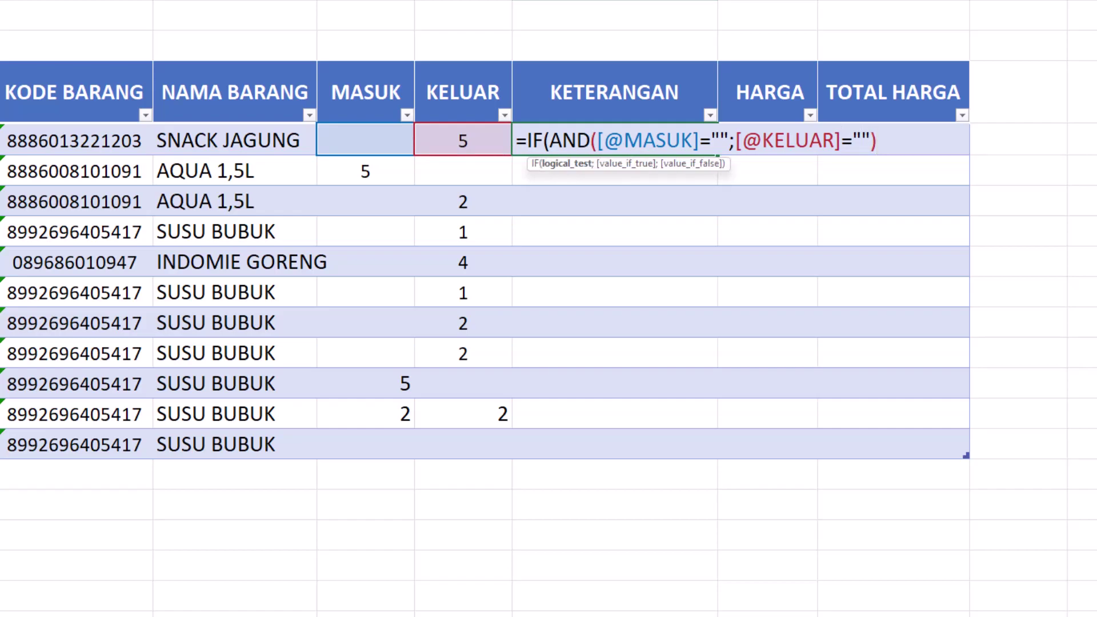
pyautogui.write(';')
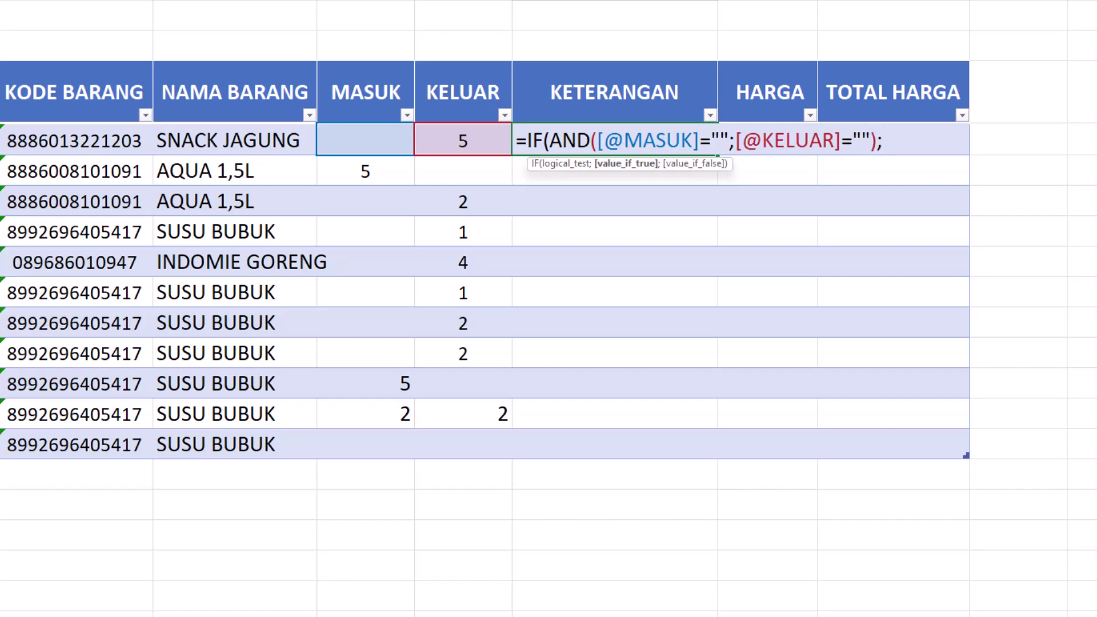
pyautogui.write('"";')
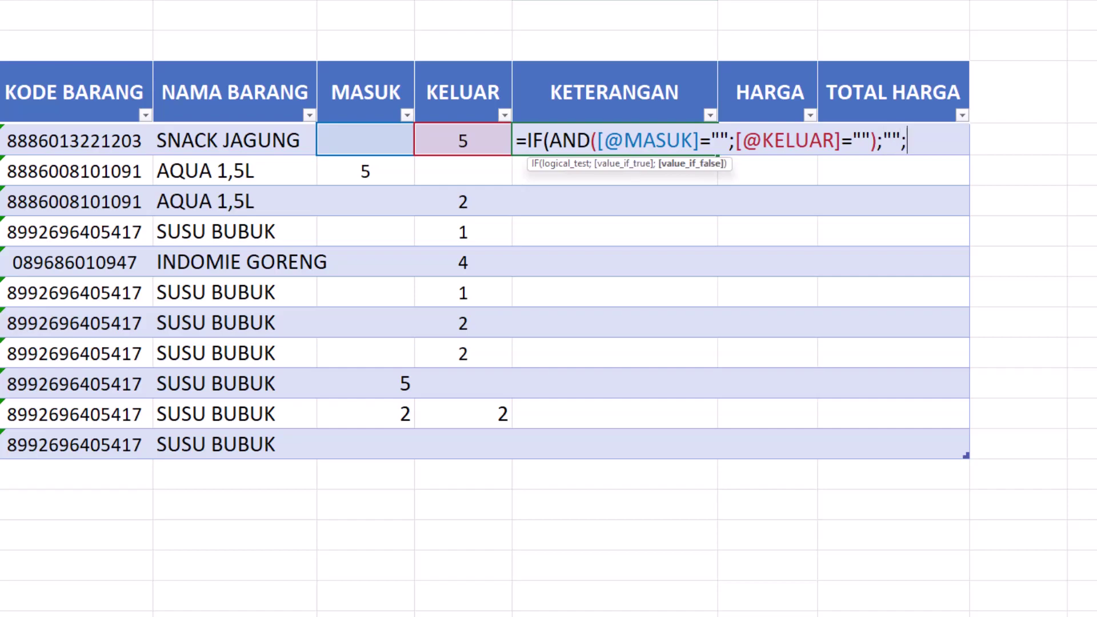
pyautogui.hotkey('alt', 'Return')
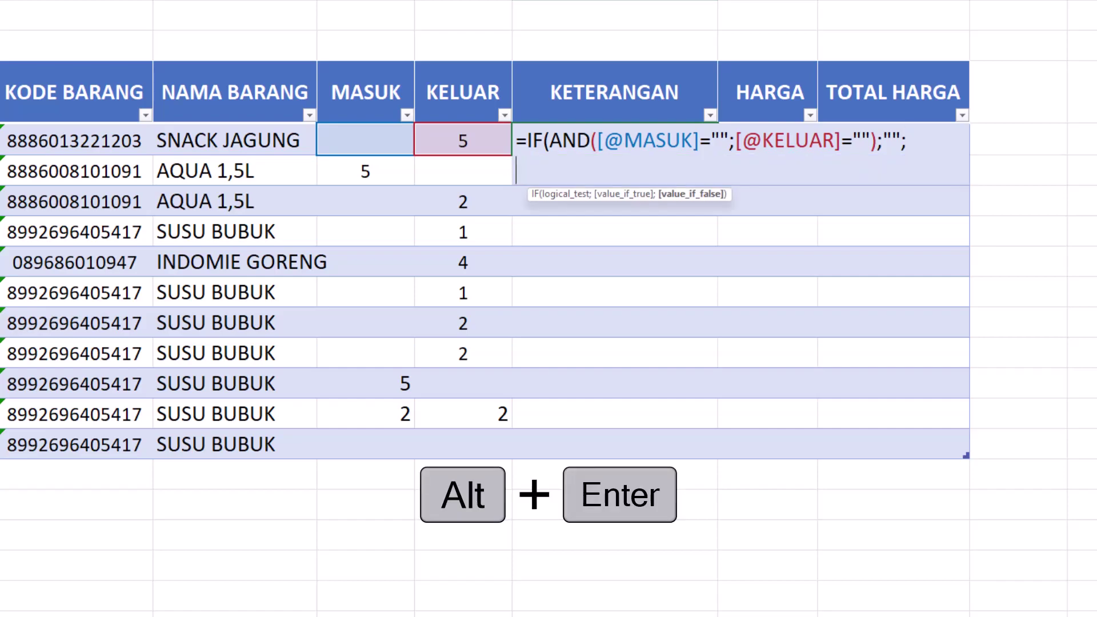
pyautogui.write('IF')
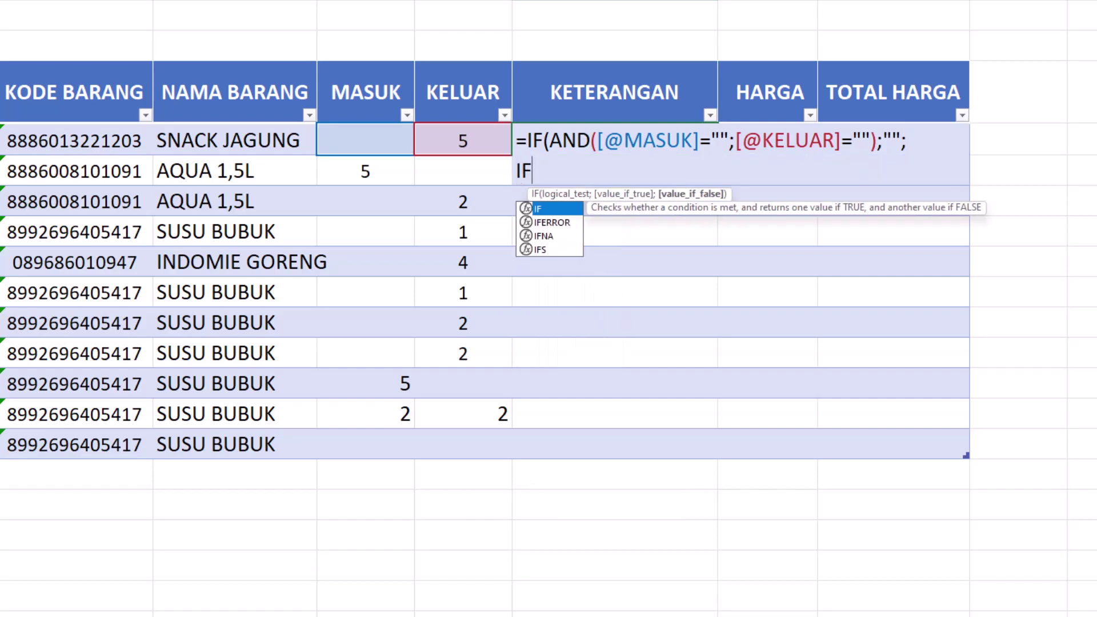
pyautogui.press('Tab')
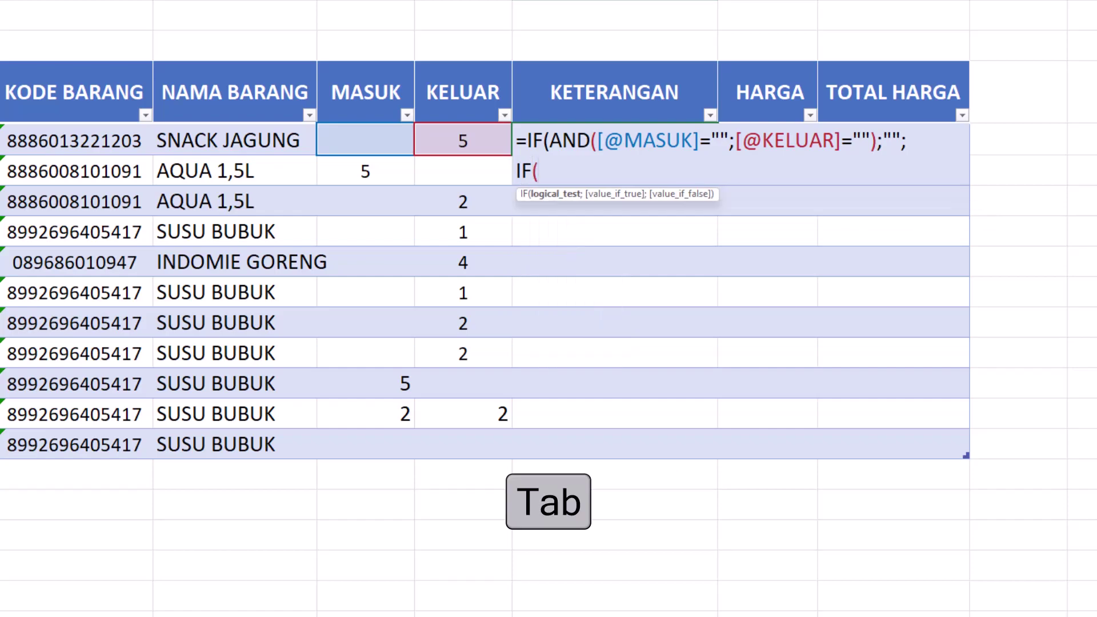
pyautogui.write('AND')
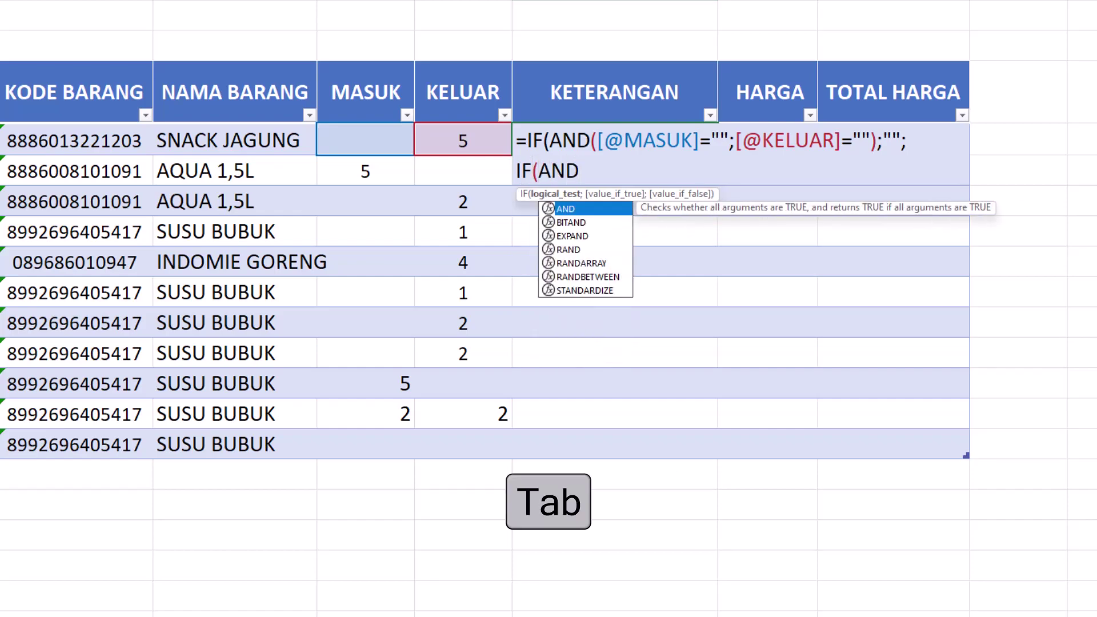
pyautogui.press('Tab')
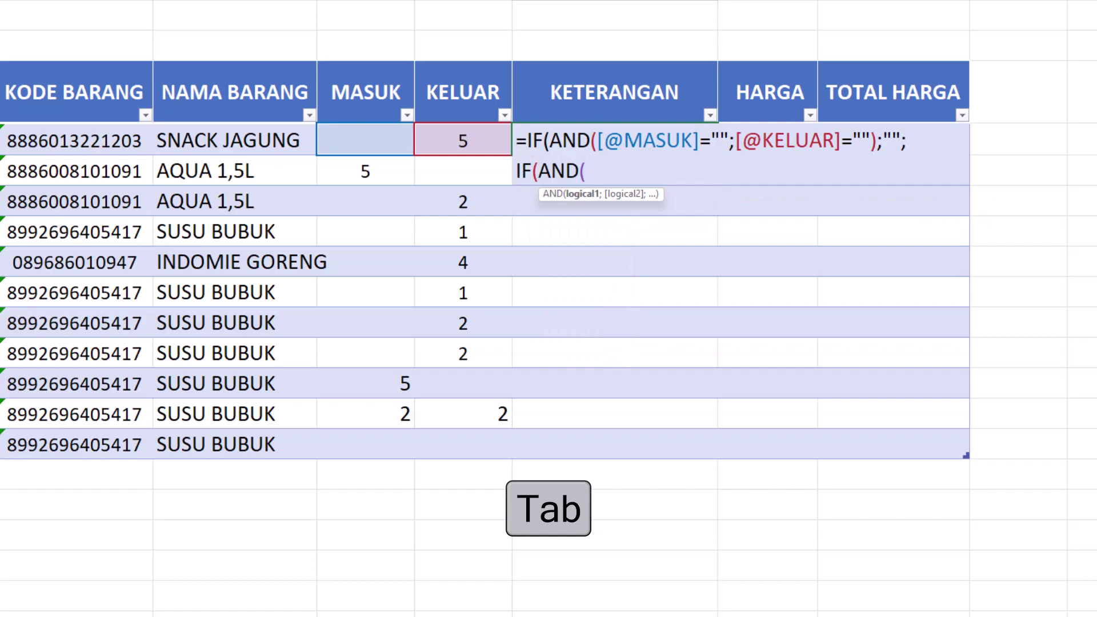
pyautogui.click(369, 144)
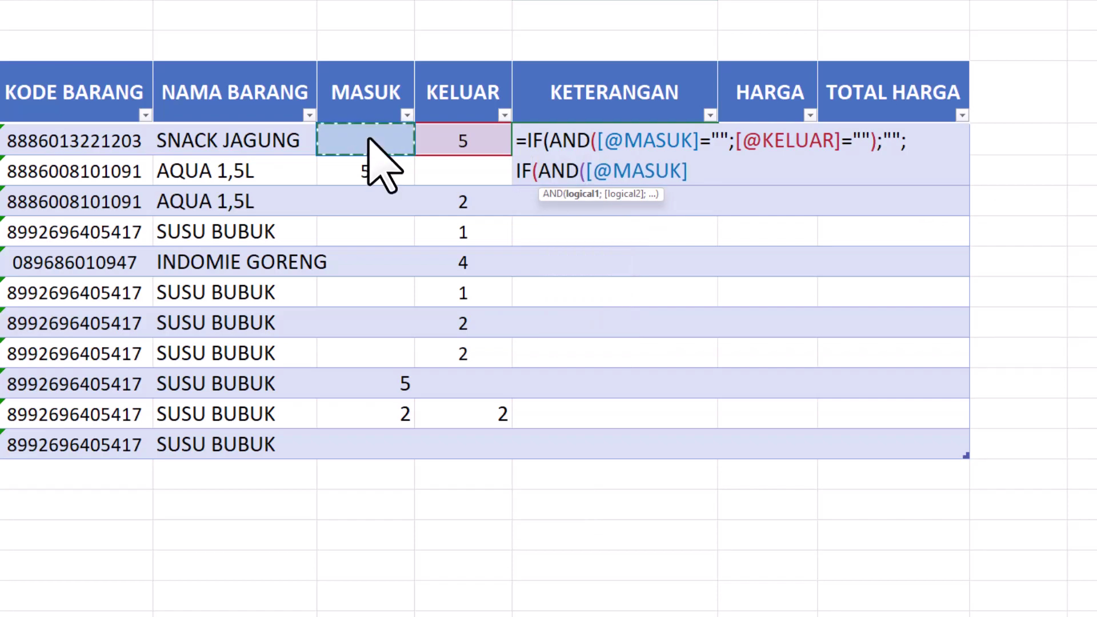
pyautogui.write('>')
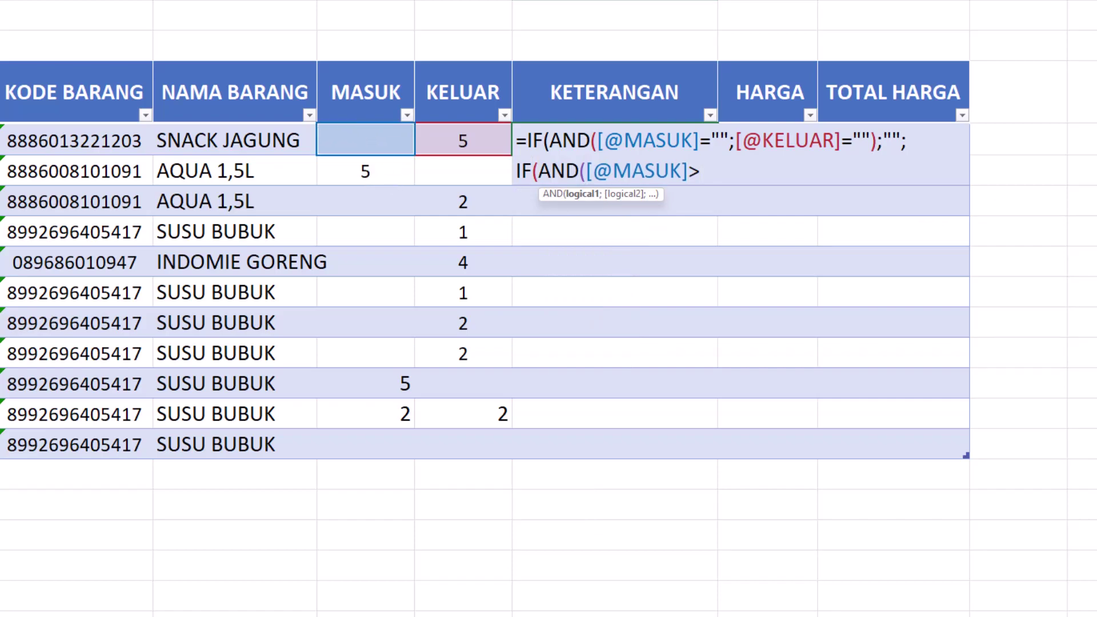
pyautogui.write('0;')
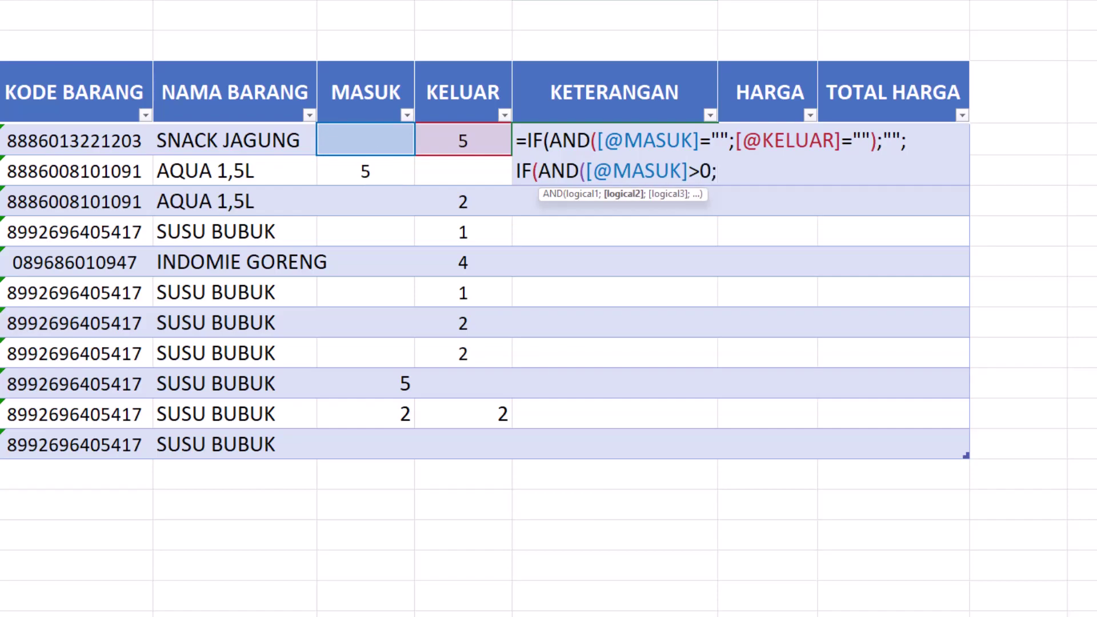
pyautogui.click(466, 148)
pyautogui.write('>0')
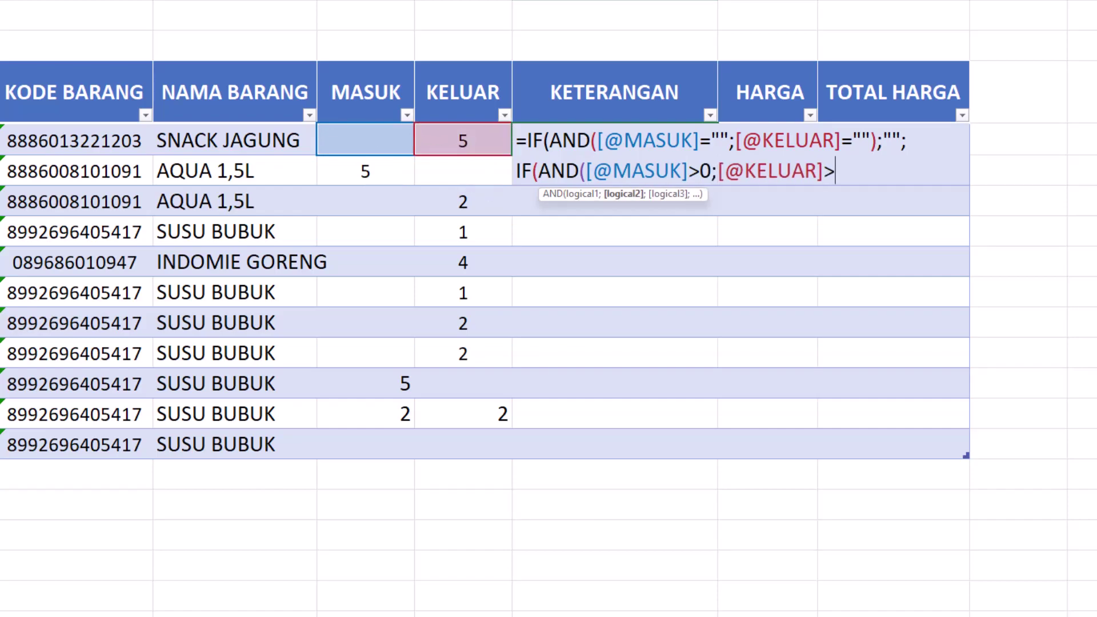
pyautogui.write(');')
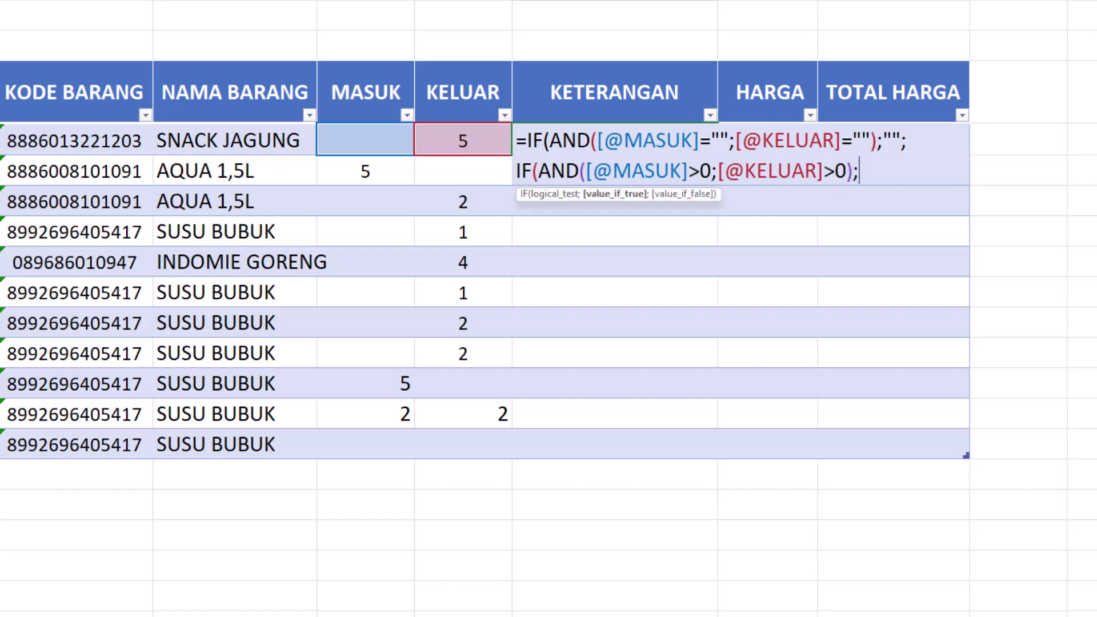
pyautogui.write('"CEK INPUTAN";')
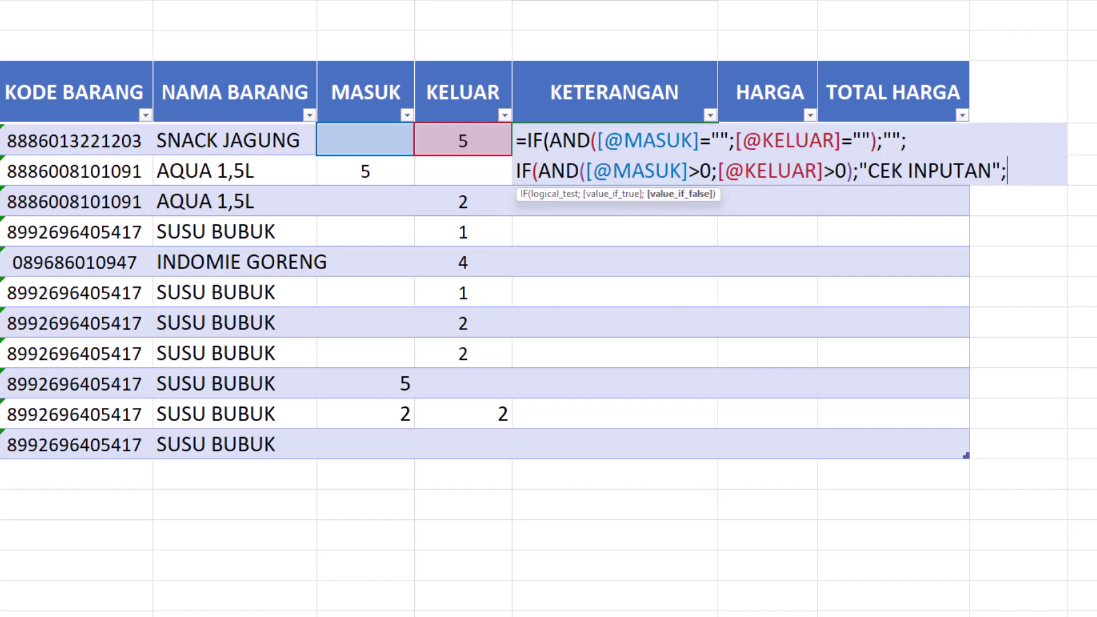
pyautogui.hotkey('alt', 'Return')
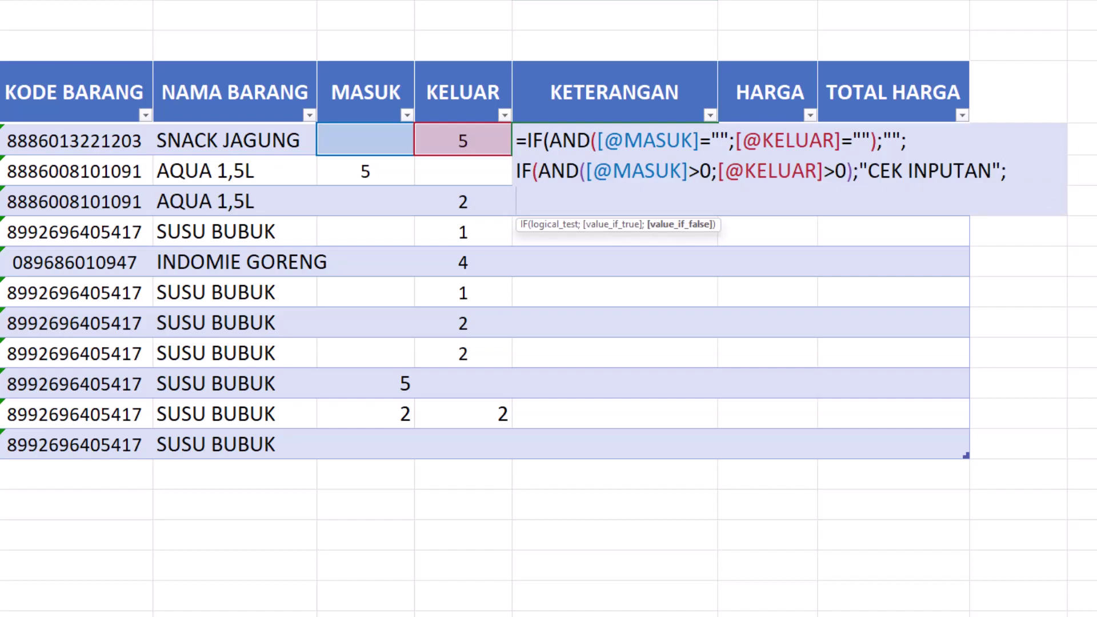
pyautogui.write('IFS')
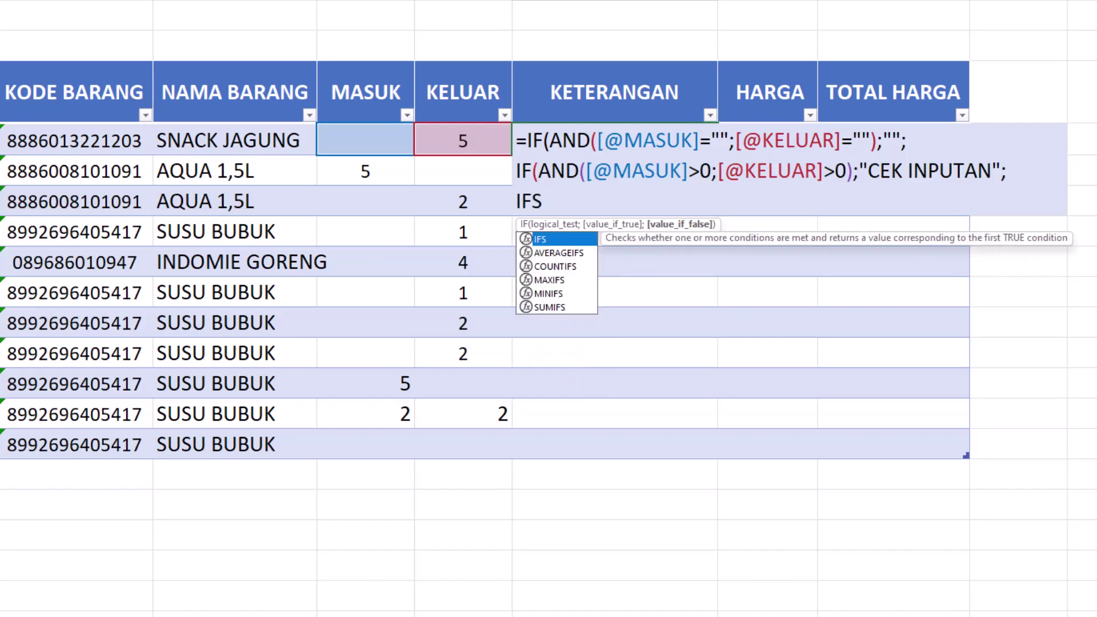
pyautogui.press('Tab')
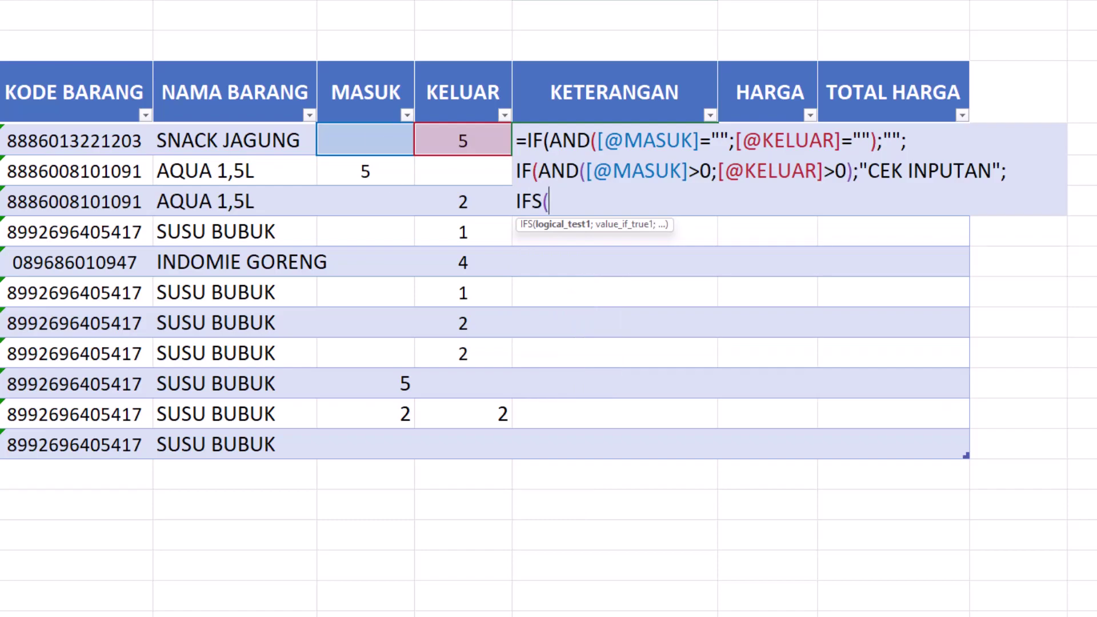
pyautogui.click(368, 137)
pyautogui.write('>0;')
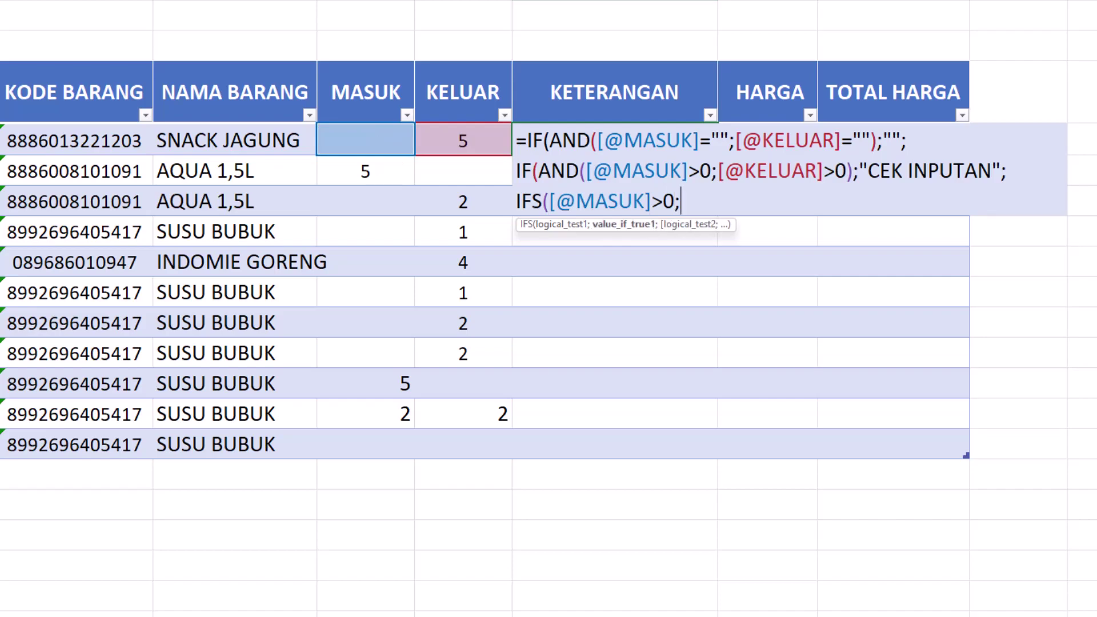
pyautogui.write('"PENAMBAHAN STOK"')
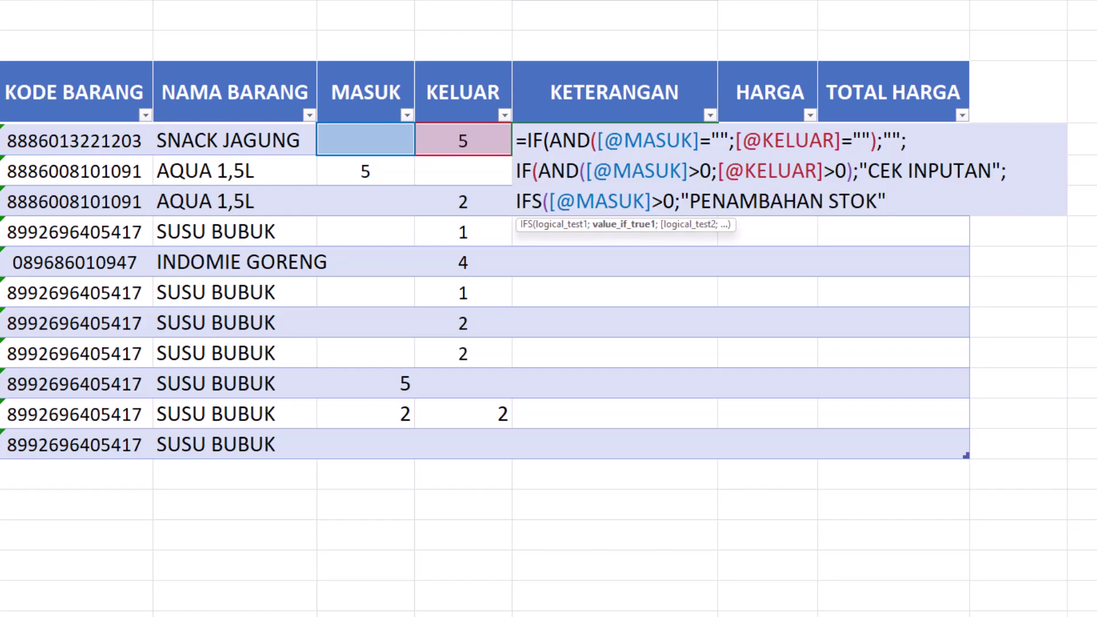
pyautogui.write(';')
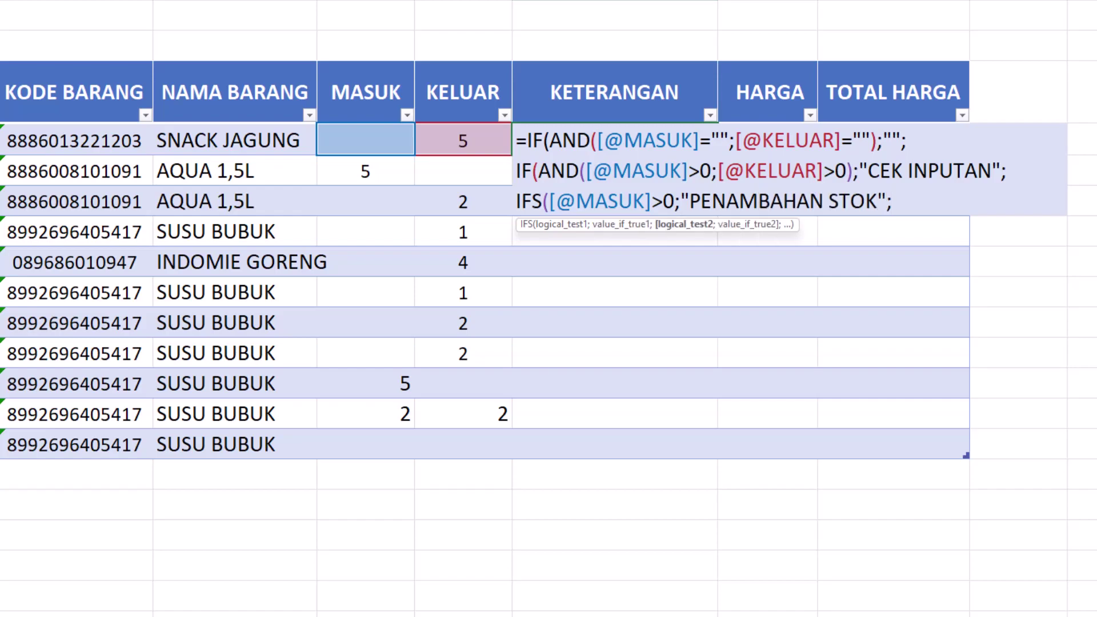
pyautogui.click(466, 142)
pyautogui.write('>0')
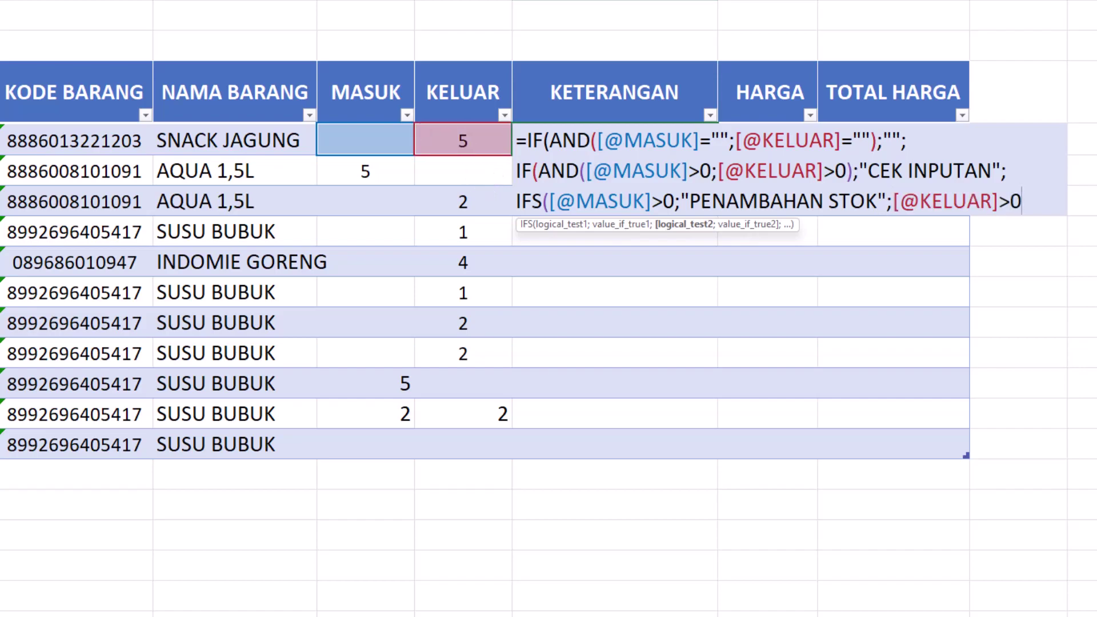
pyautogui.write(';')
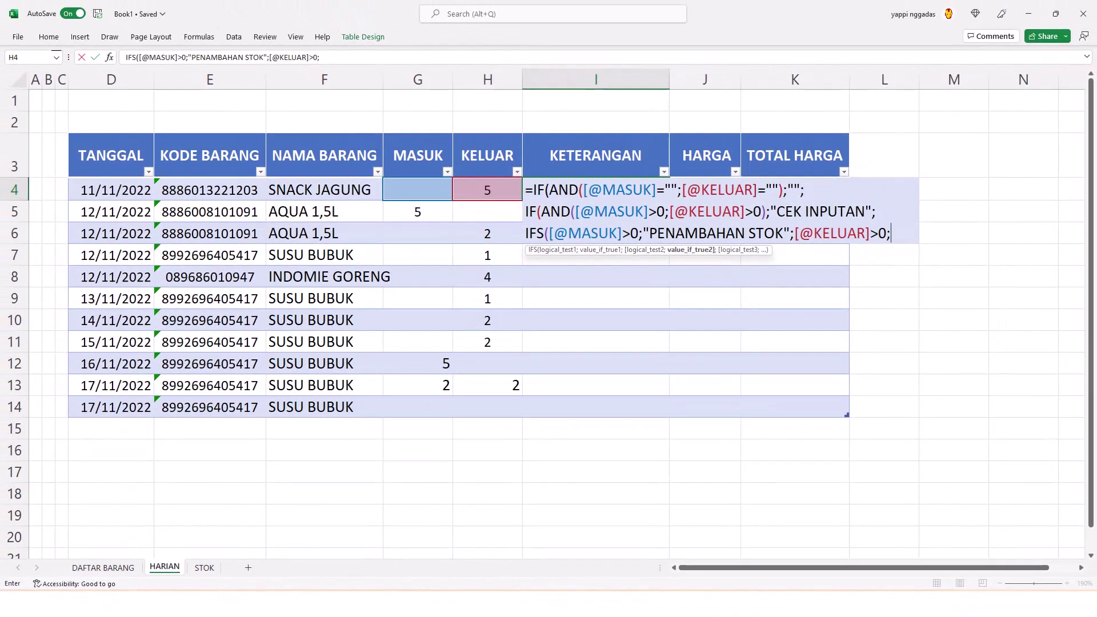
pyautogui.write('"PENJUALAN"')
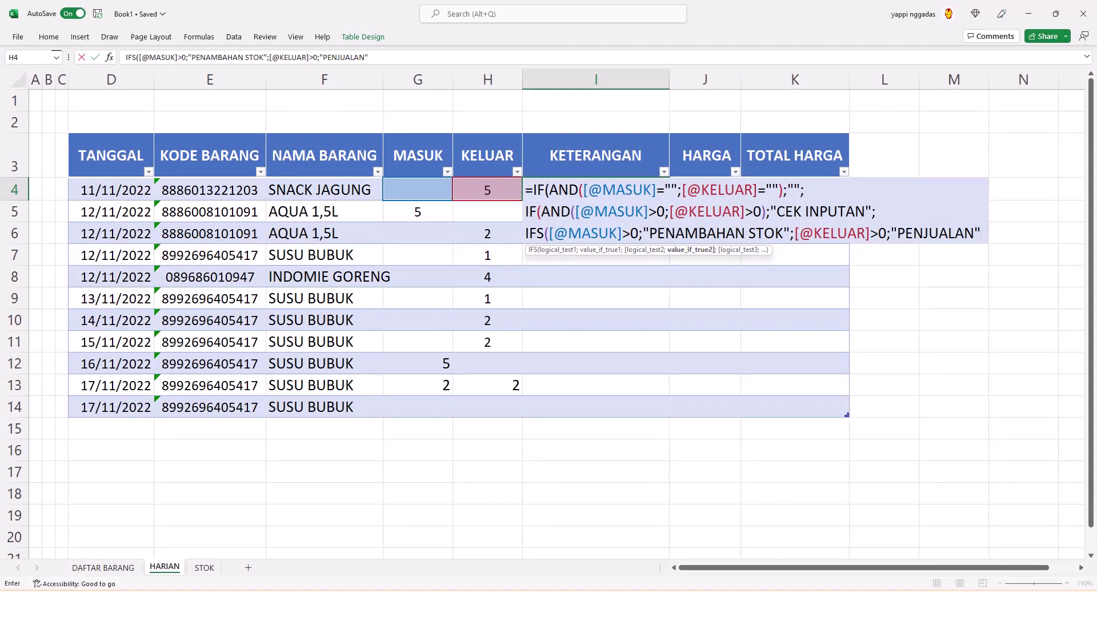
pyautogui.write(')')
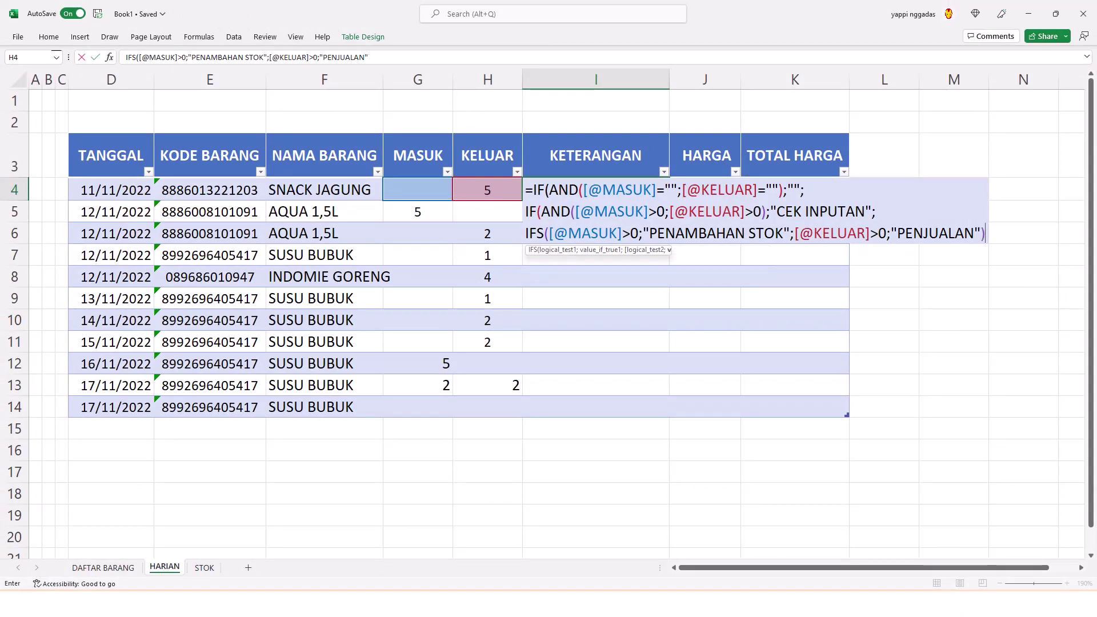
pyautogui.write('))')
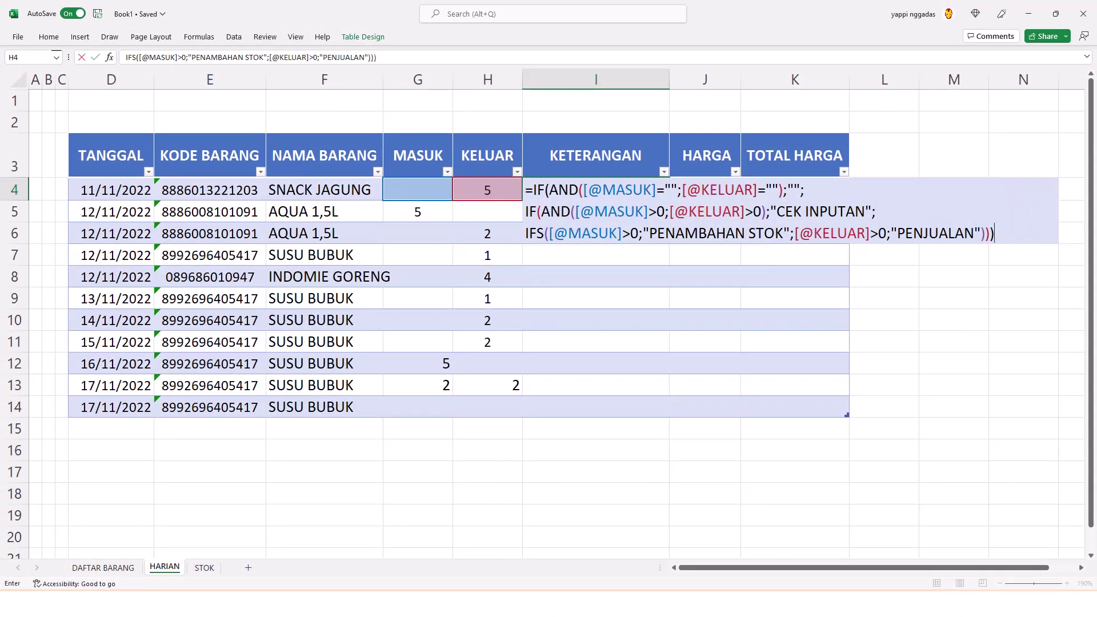
pyautogui.press('Return')
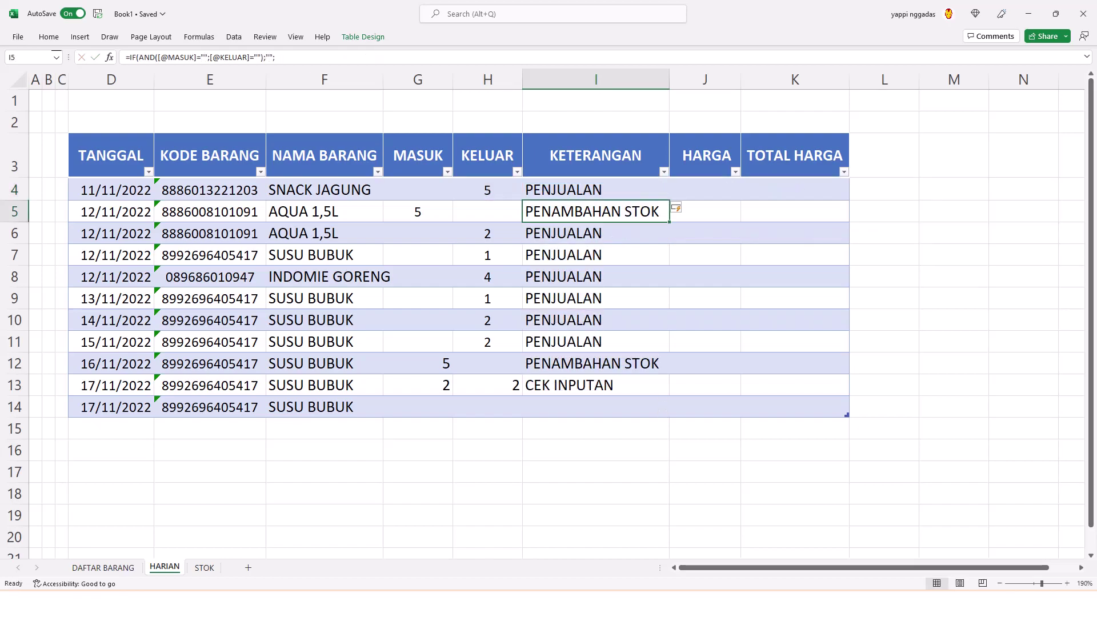
pyautogui.hotkey('alt', 'Tab')
pyautogui.click(596, 189)
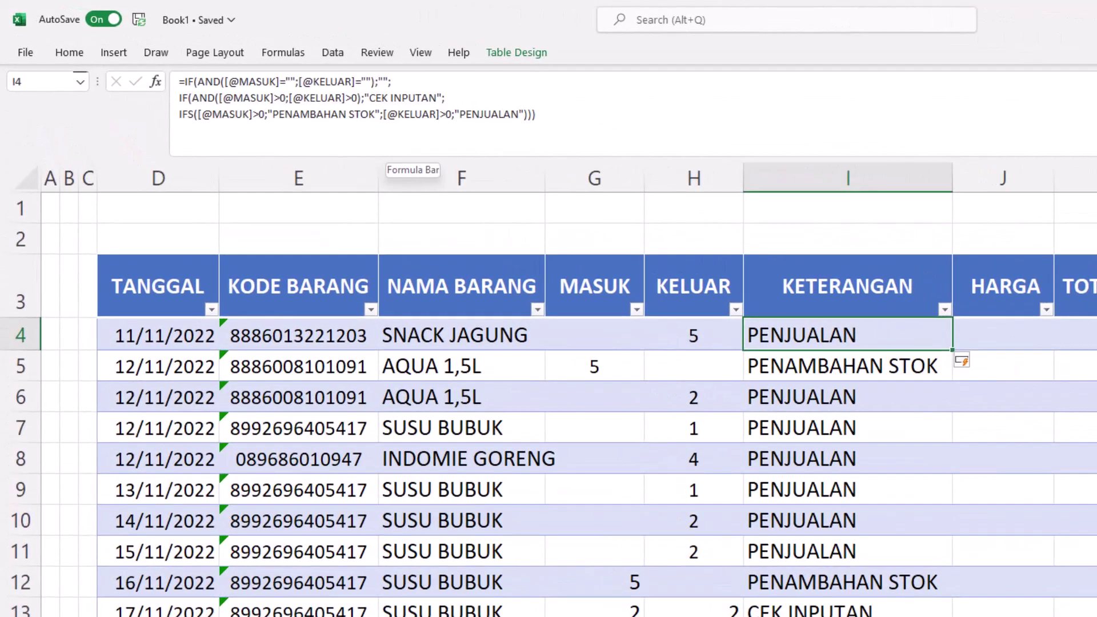
pyautogui.click(381, 117)
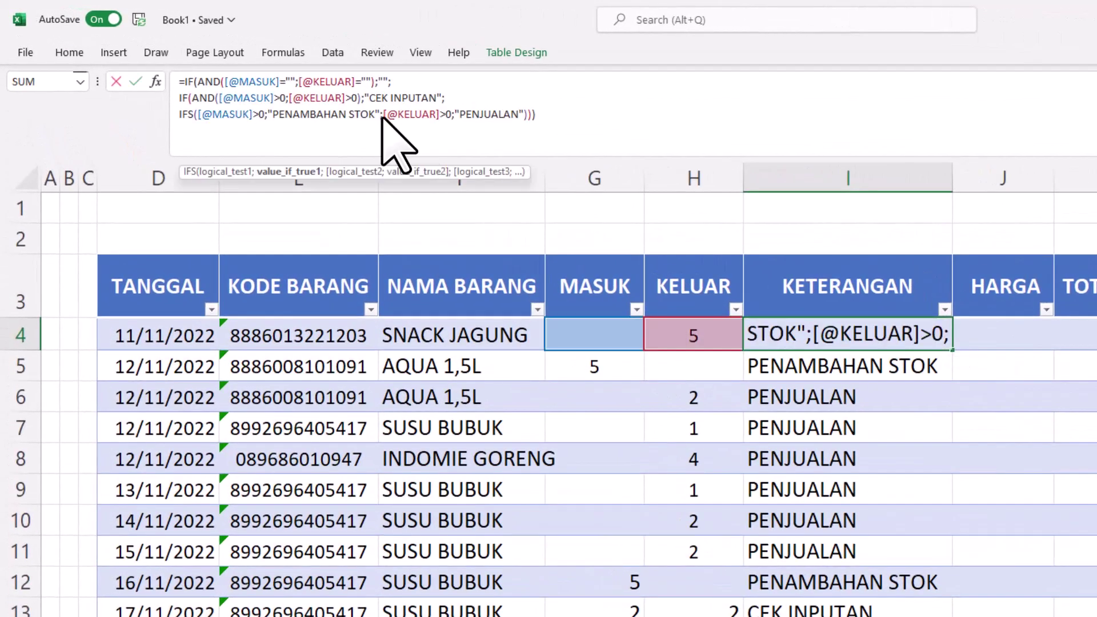
pyautogui.press('Right')
pyautogui.hotkey('alt', 'Return')
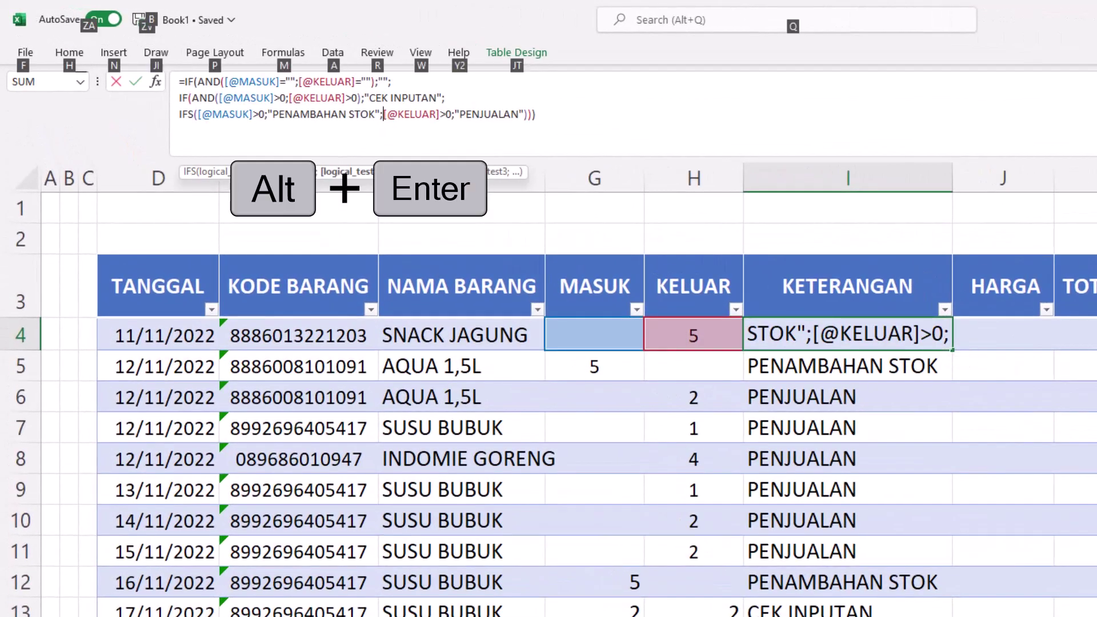
pyautogui.hotkey('alt', 'Return')
pyautogui.press('Return')
# Apply a Text That Contains conditional formatting rule to the KETERANGAN column, formatting cells containing CEK with Red Text.
pyautogui.click(848, 611)
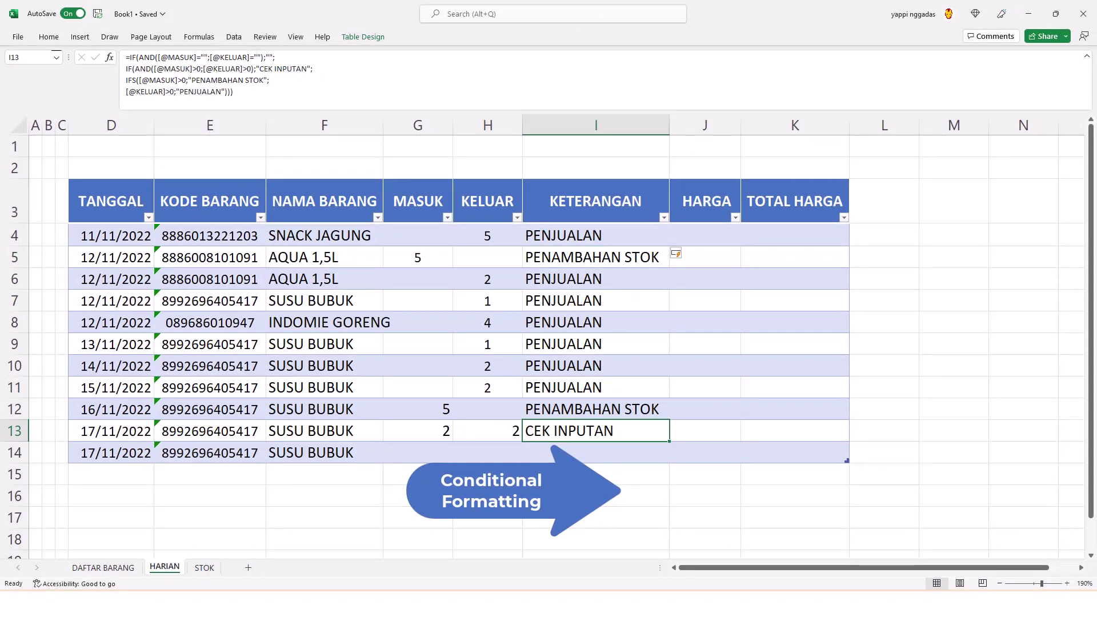
pyautogui.hotkey('ctrl', 'space')
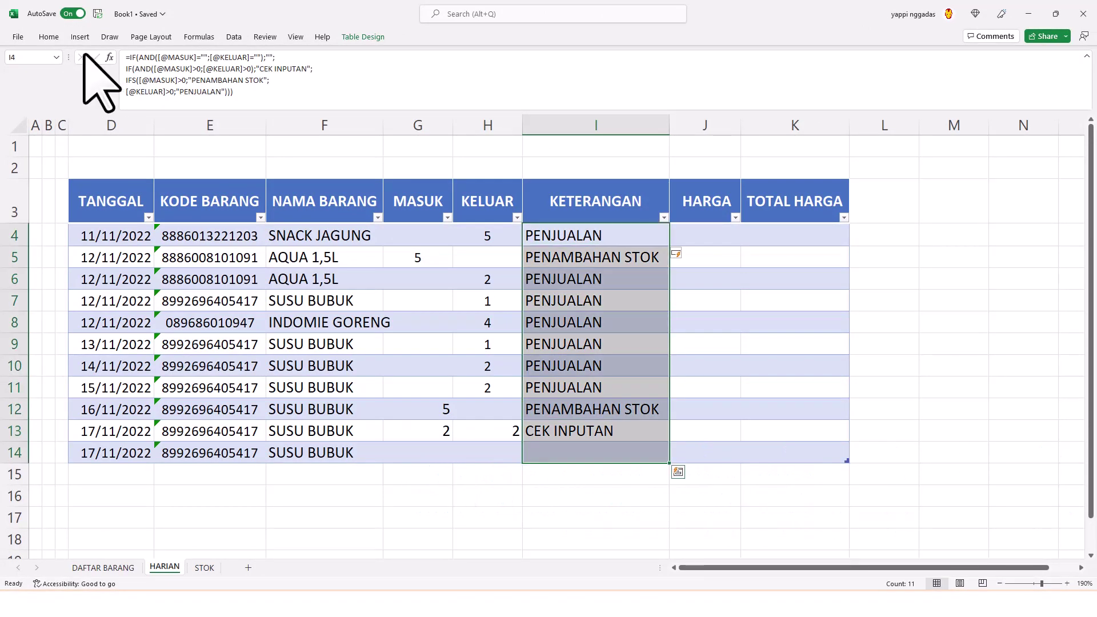
pyautogui.click(49, 36)
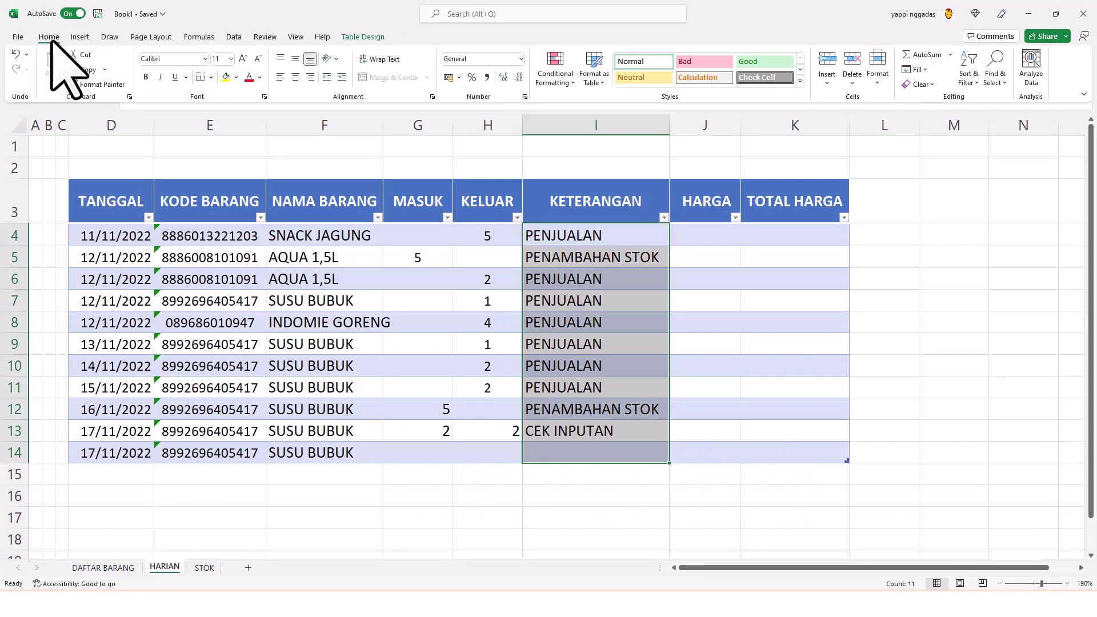
pyautogui.click(554, 73)
pyautogui.moveTo(614, 115)
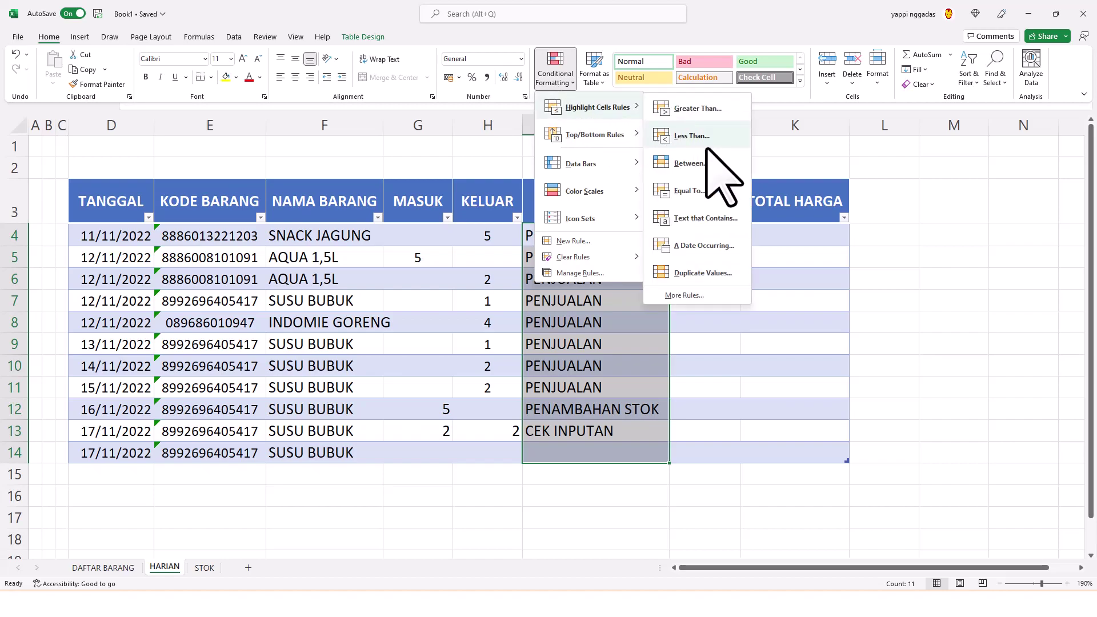
pyautogui.click(725, 226)
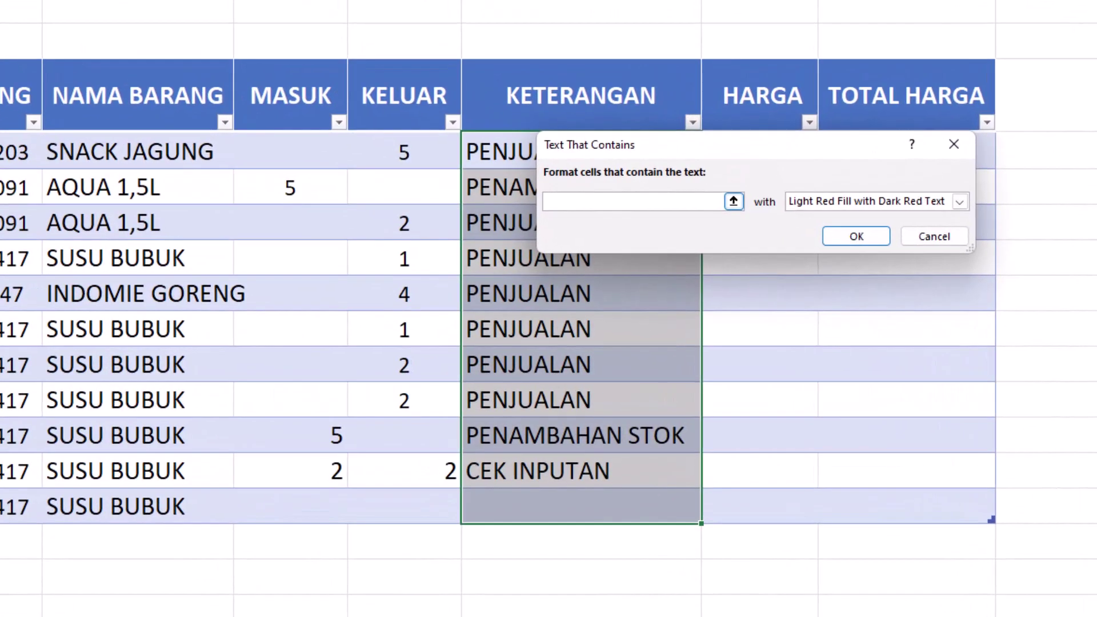
pyautogui.write('CEK')
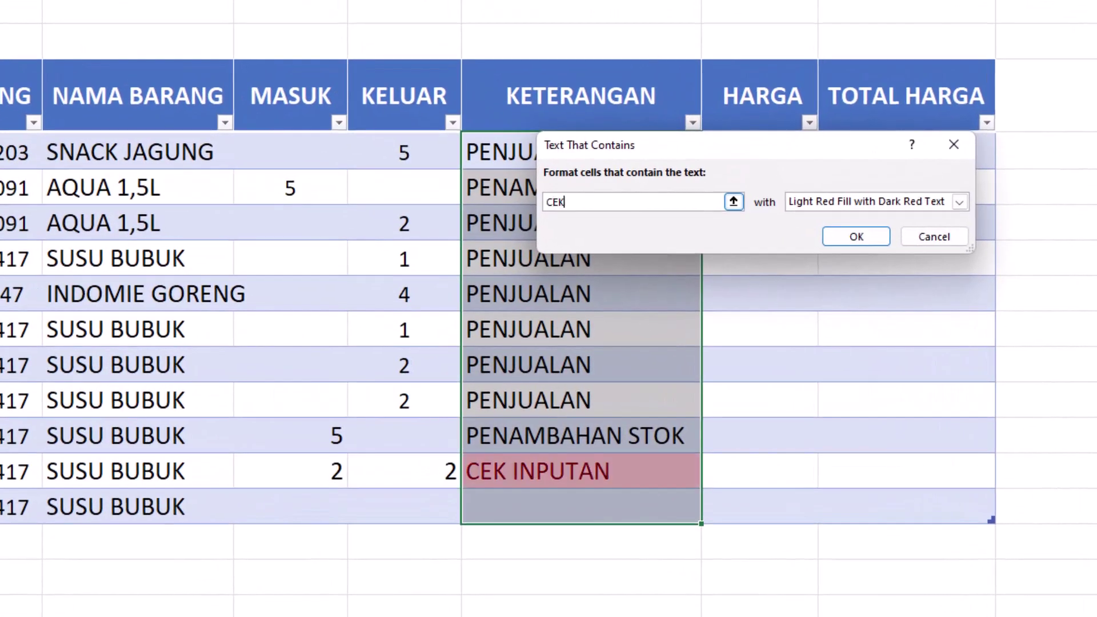
pyautogui.click(960, 202)
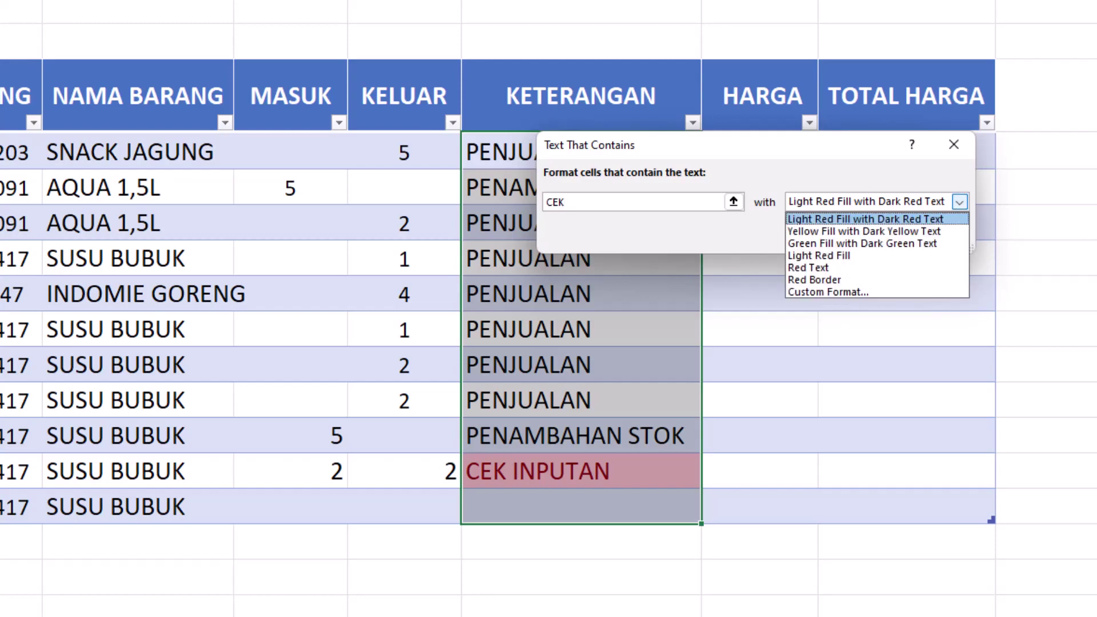
pyautogui.click(883, 269)
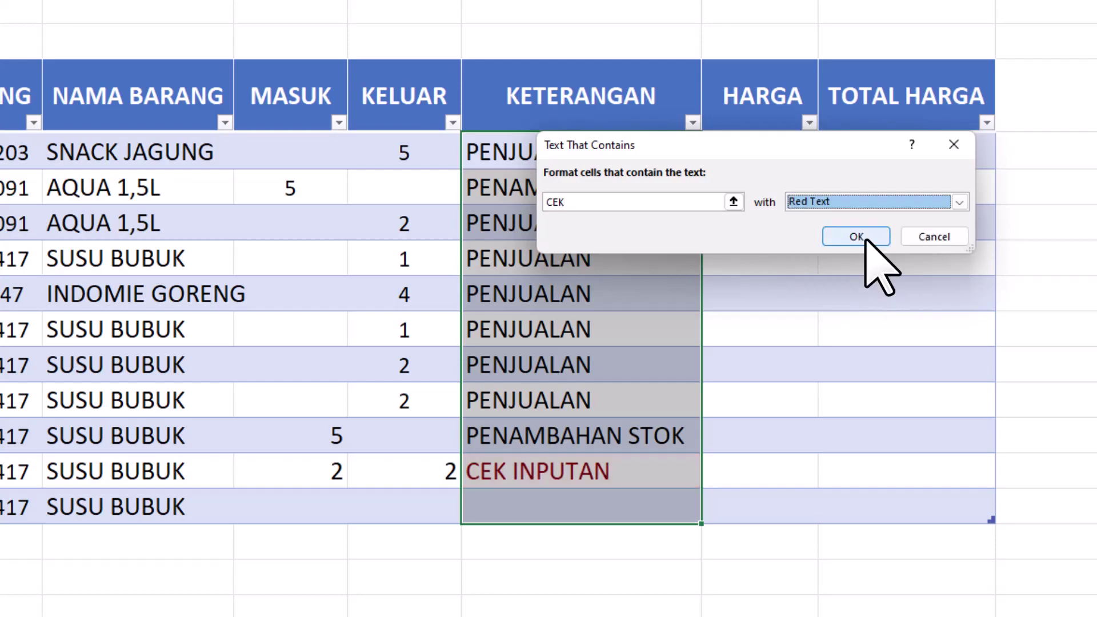
pyautogui.click(862, 238)
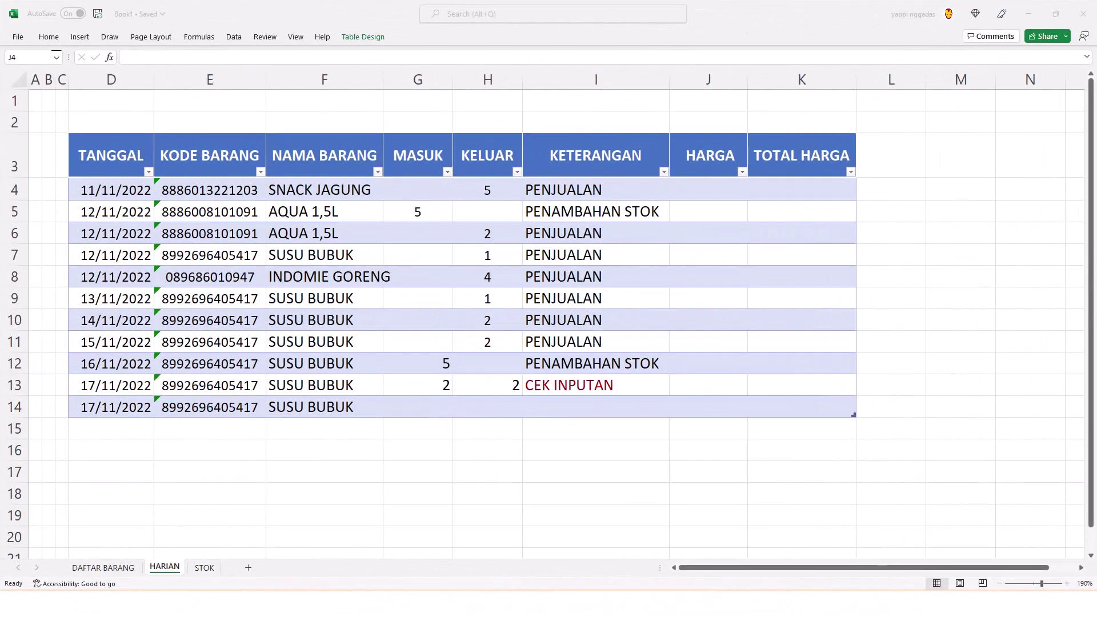
# Compare the HARGA and KETERANGAN cells in rows 4 and 5 of HARIAN with the HARGA BELI and HARGA JUAL columns in DAFTAR BARANG.
pyautogui.hotkey('ctrl', 'shift', 'Down')
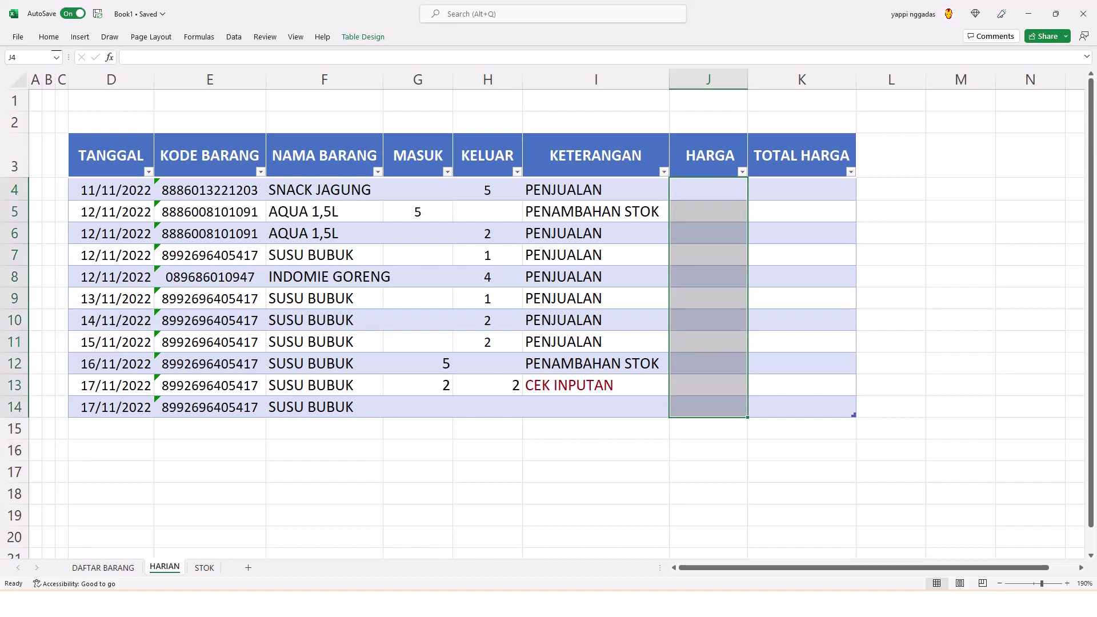
pyautogui.press('Left')
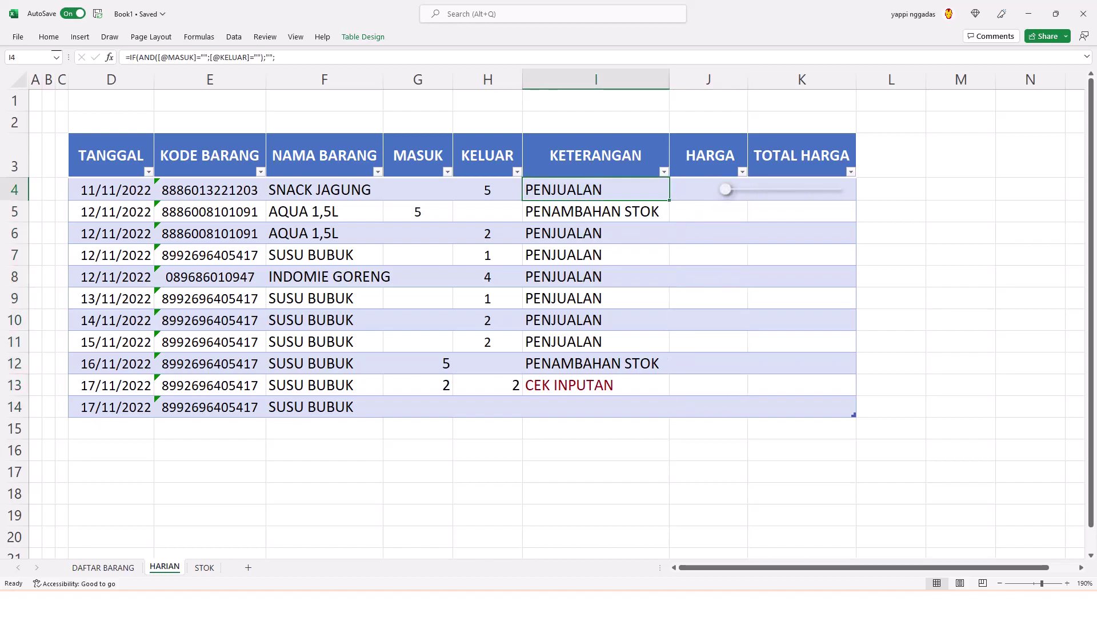
pyautogui.press('Right')
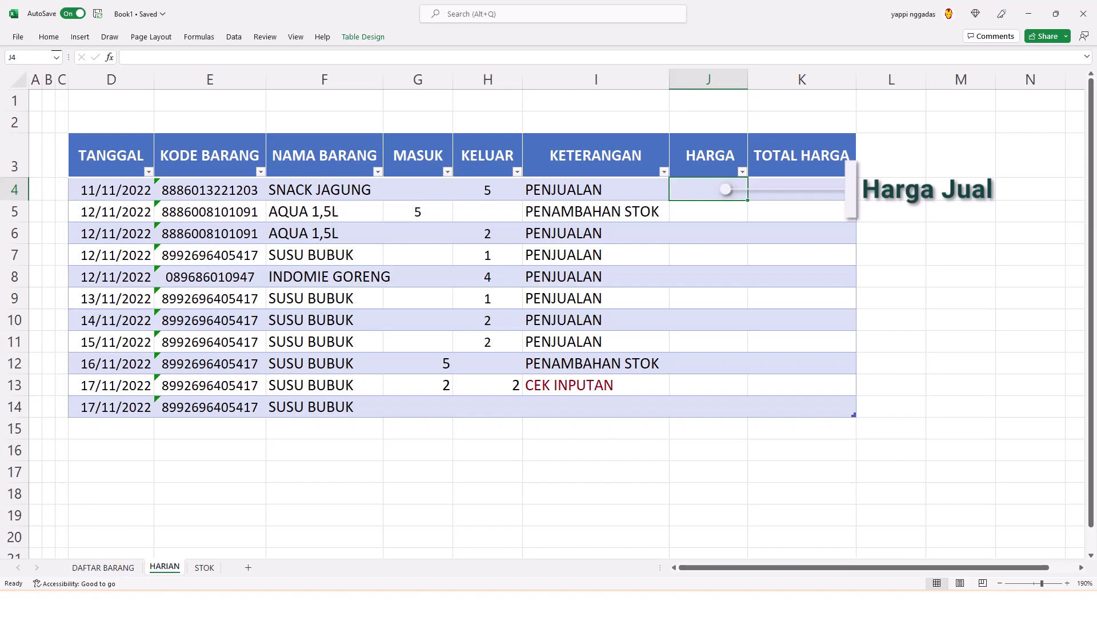
pyautogui.click(596, 212)
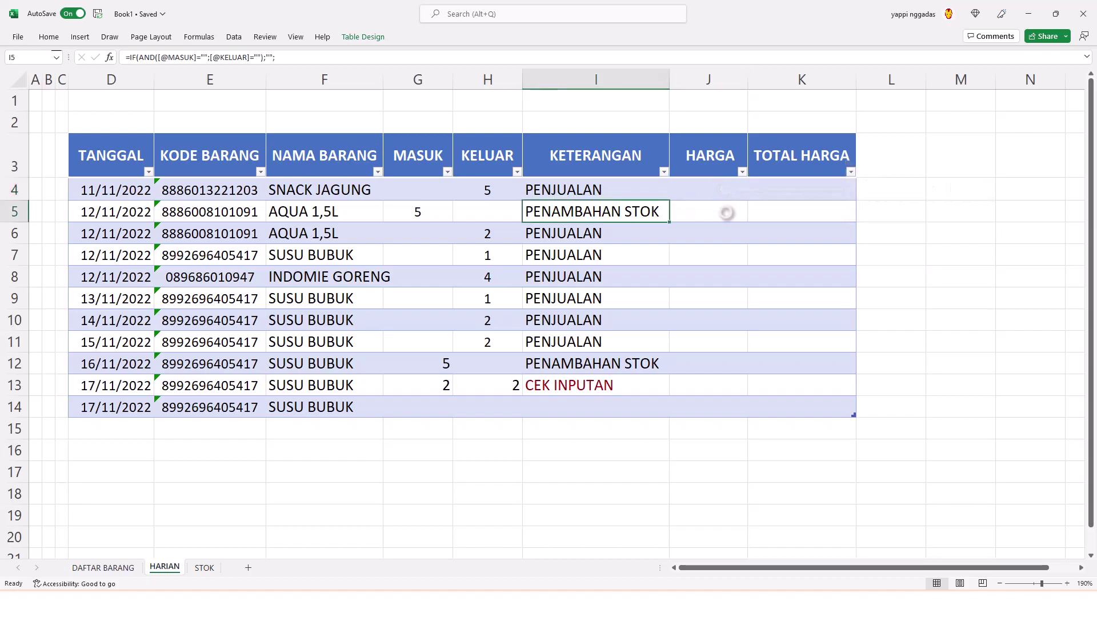
pyautogui.click(725, 213)
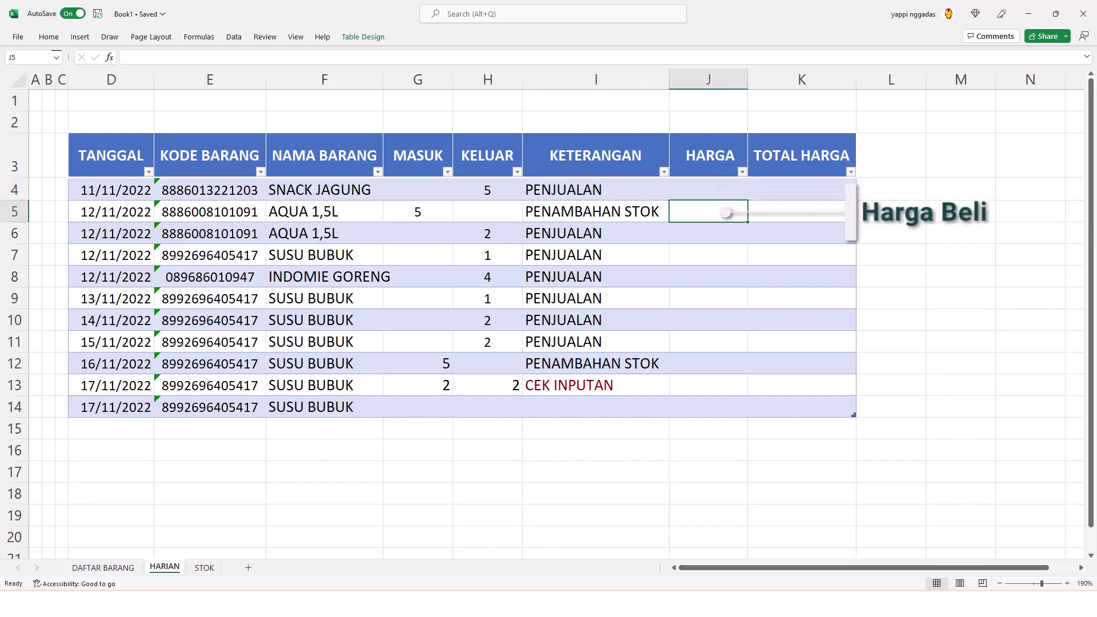
pyautogui.click(108, 568)
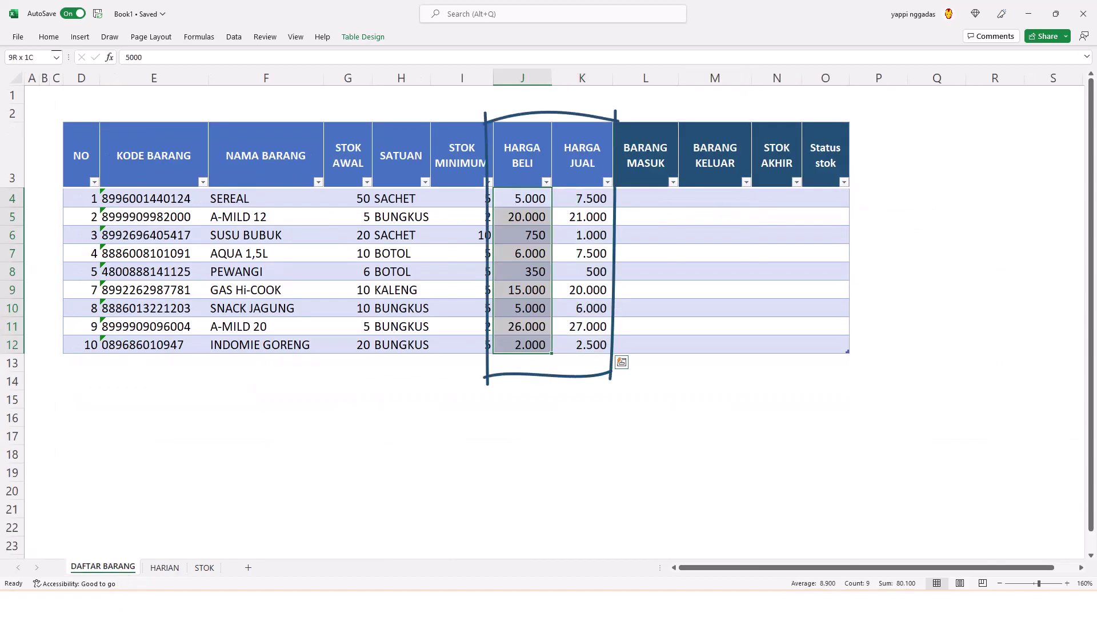
pyautogui.click(166, 568)
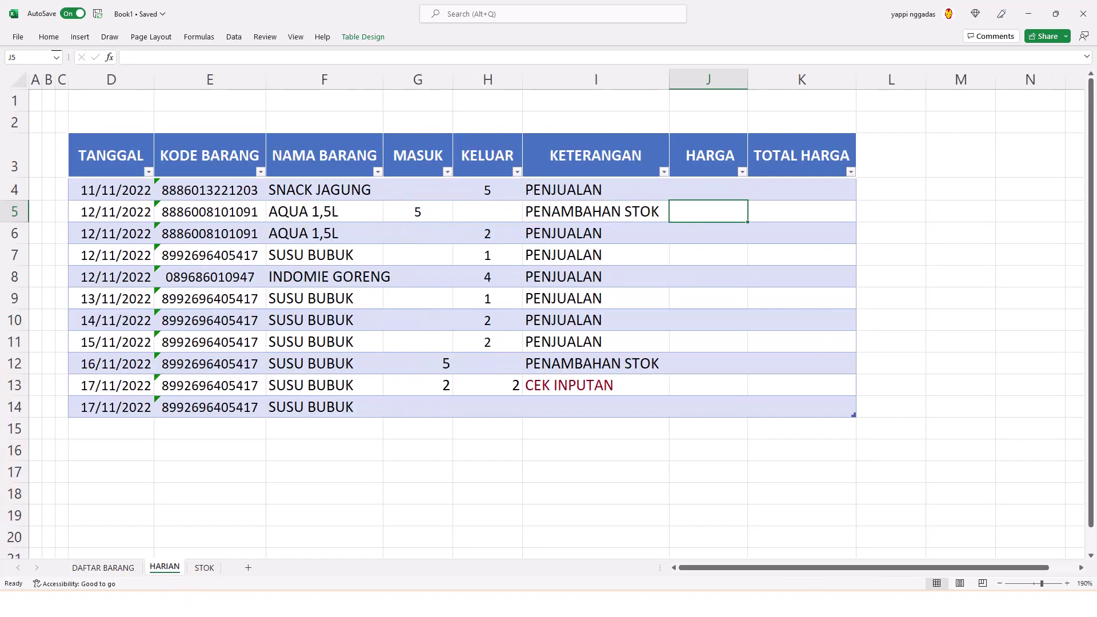
pyautogui.click(709, 190)
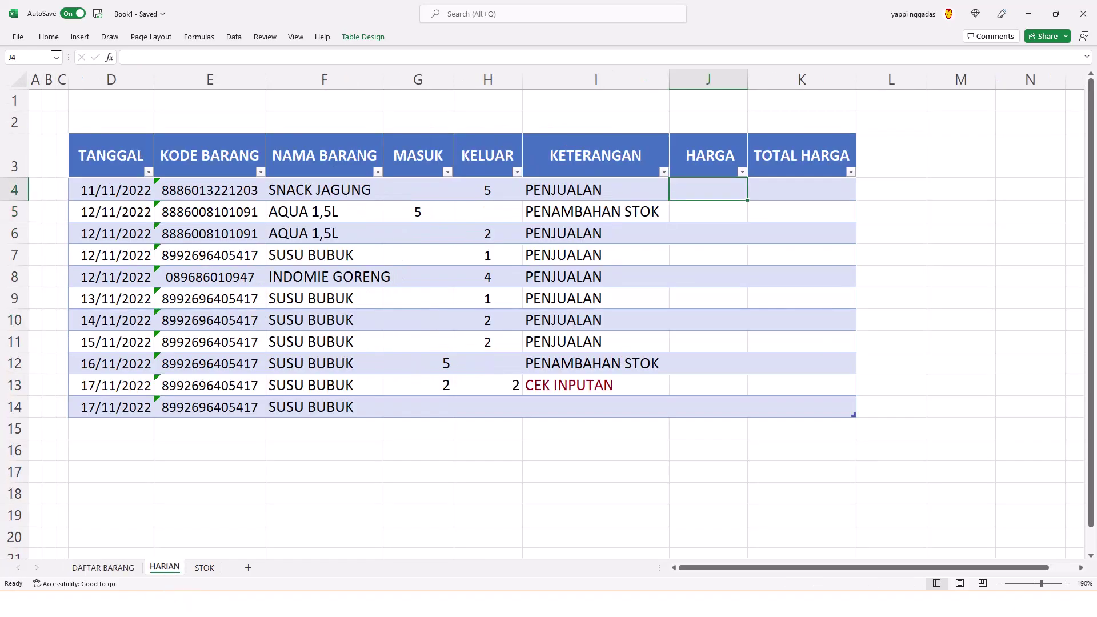
pyautogui.write('=IFS')
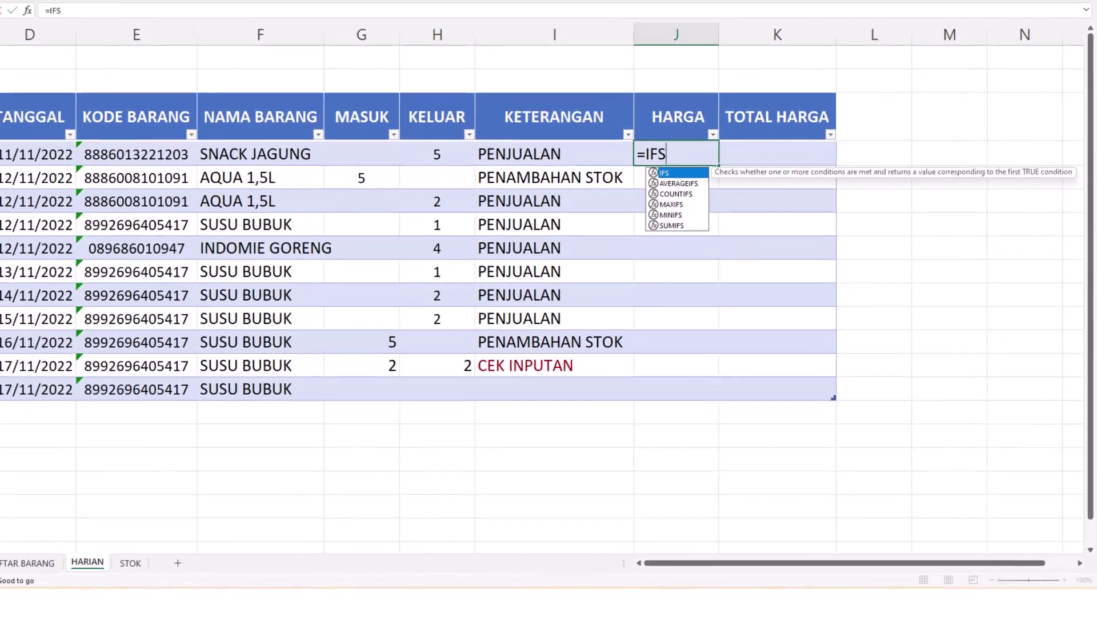
pyautogui.press('Tab')
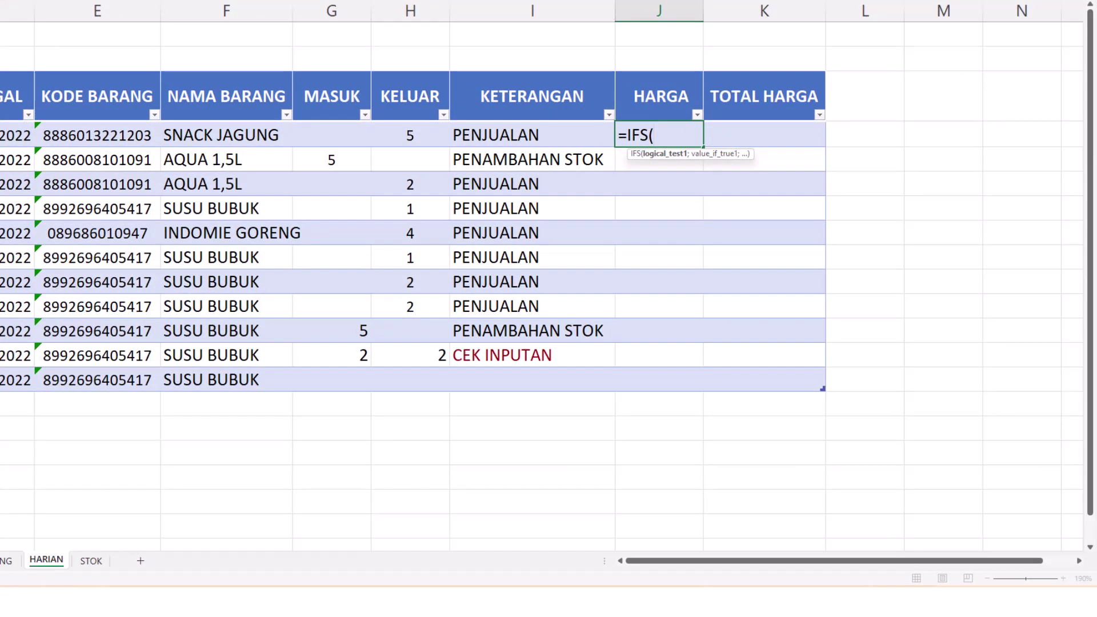
pyautogui.click(514, 129)
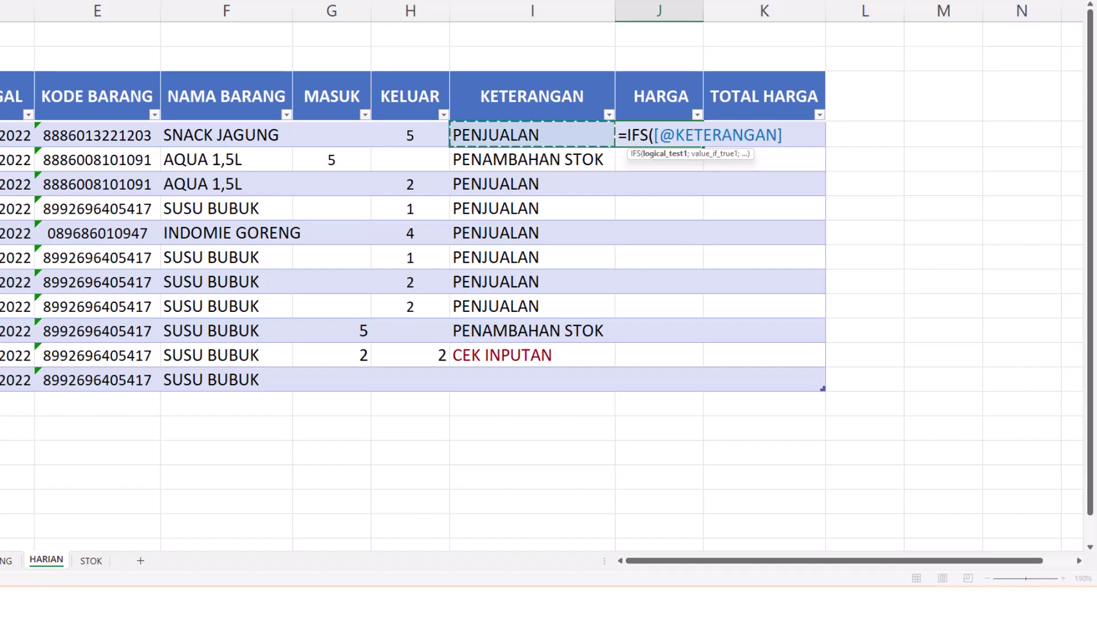
pyautogui.write('="PEJUALAN"')
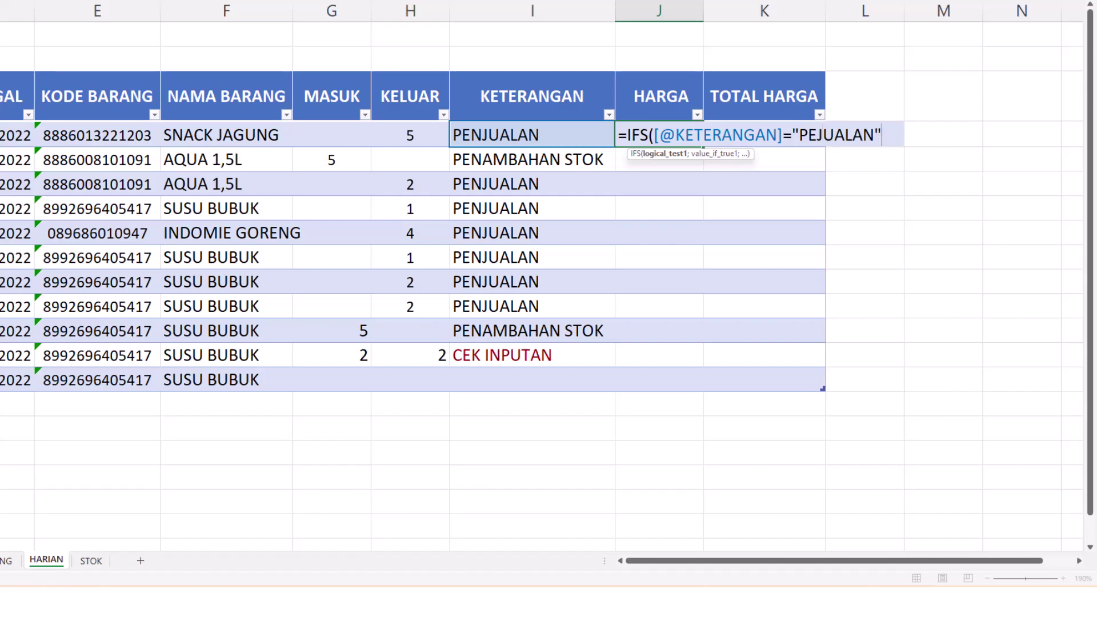
pyautogui.write(';"')
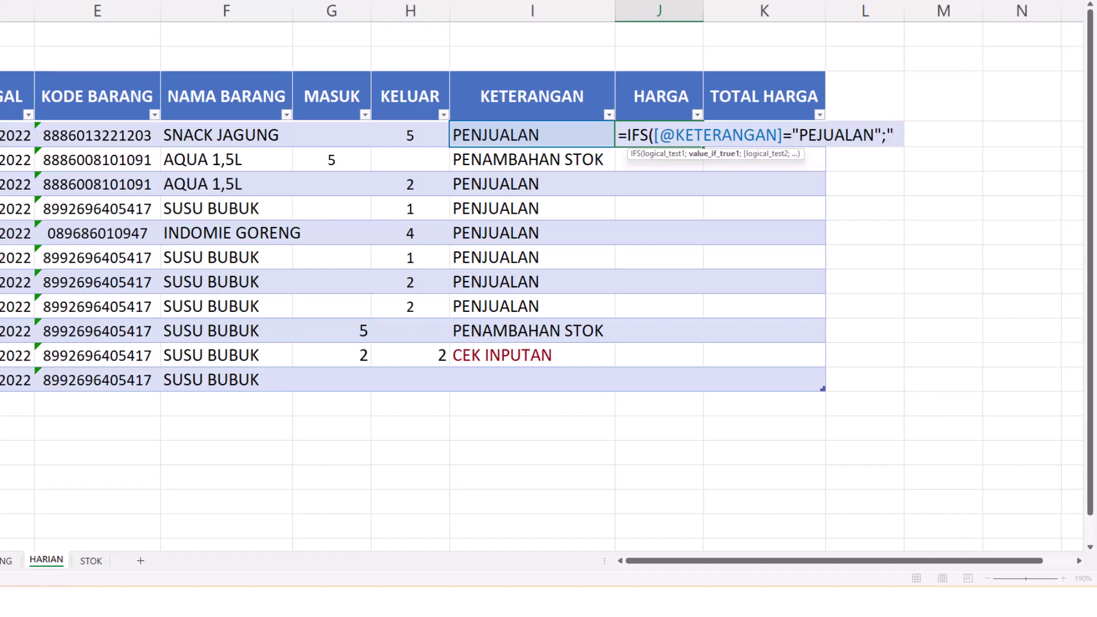
pyautogui.write('harga jual";')
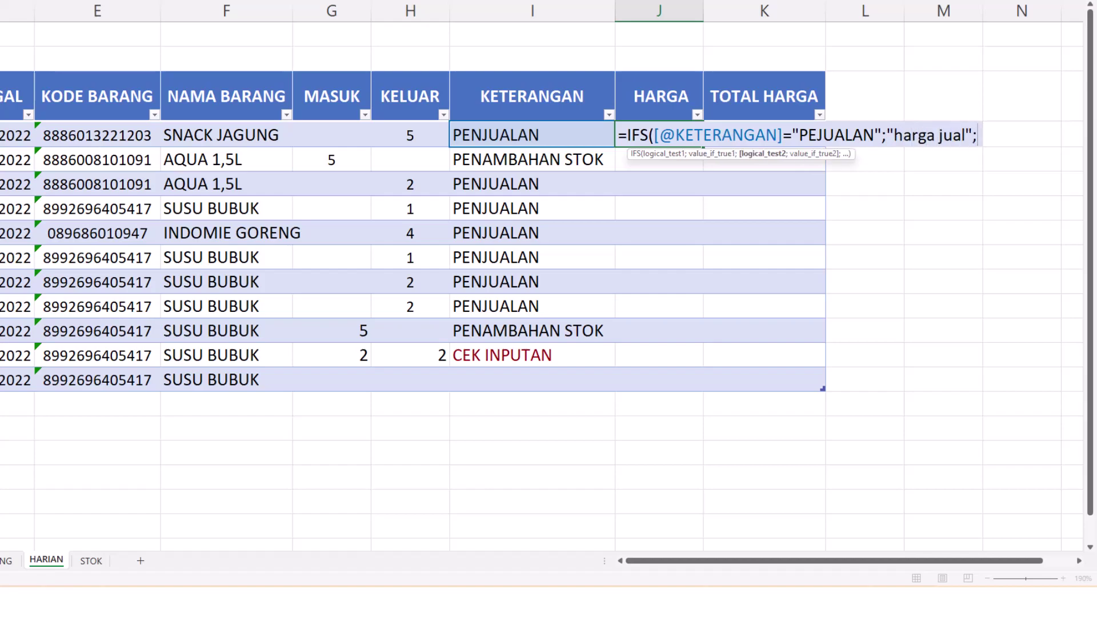
pyautogui.click(516, 133)
pyautogui.write('=')
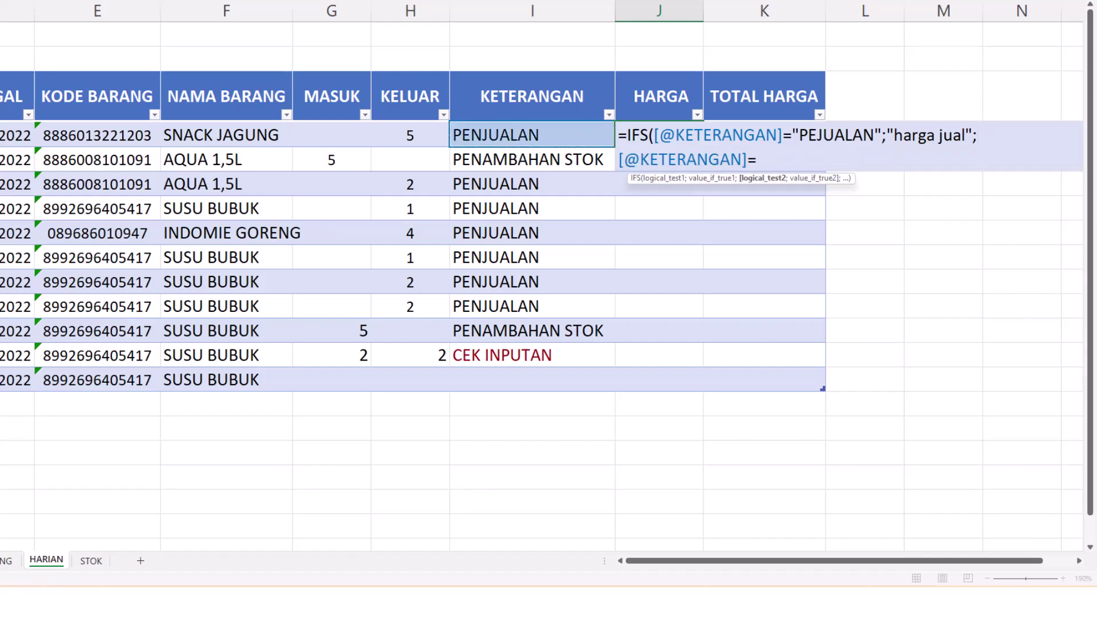
pyautogui.write('"PENAMBAHAN STOK"')
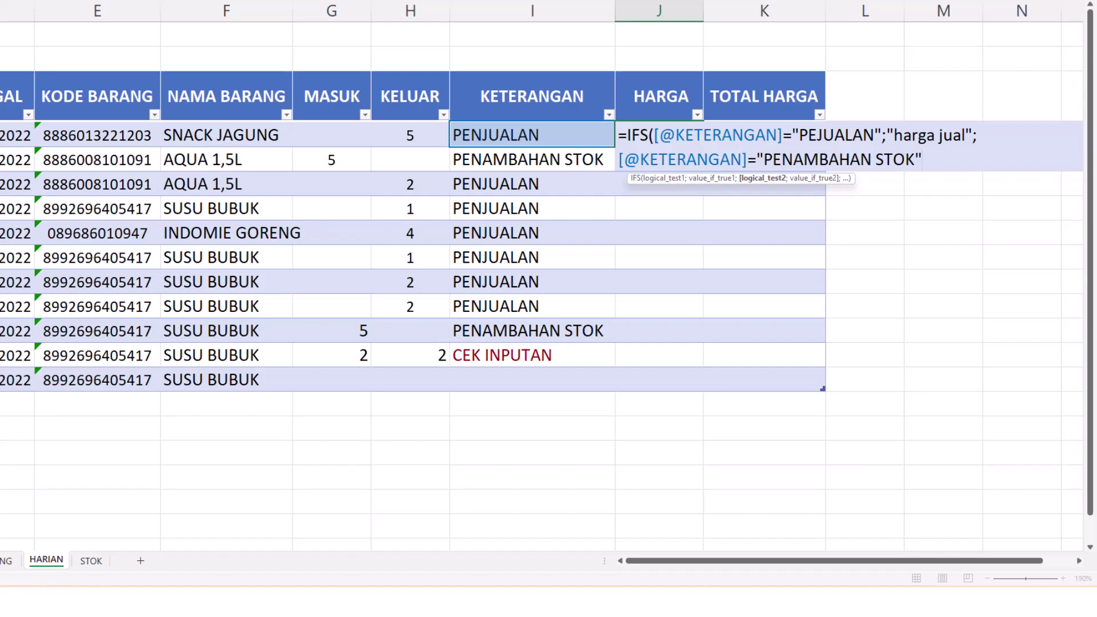
pyautogui.write(';"harga beli")')
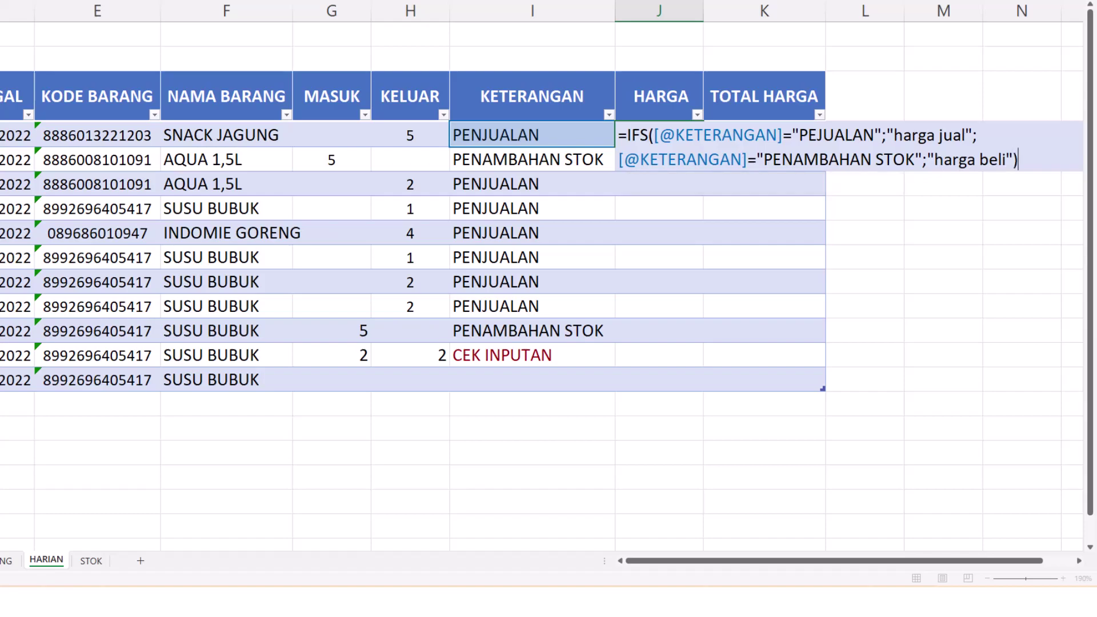
pyautogui.press('Return')
# Correct the first condition's text to "PENJUALAN" in the first HARGA cell's formula and enter it again.
pyautogui.press('Up')
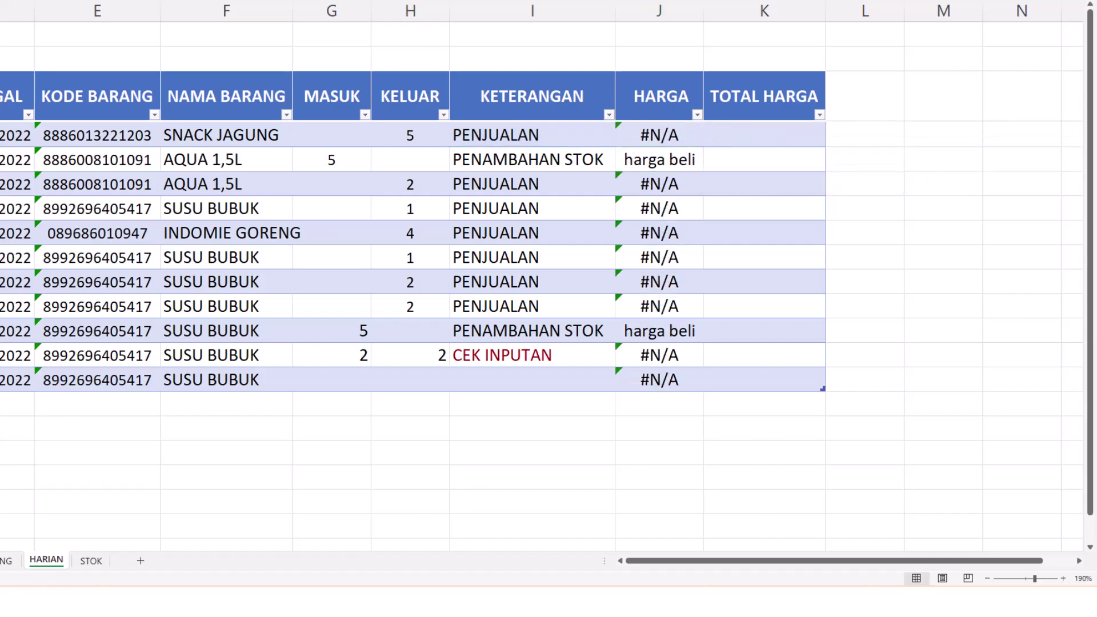
pyautogui.press('F2')
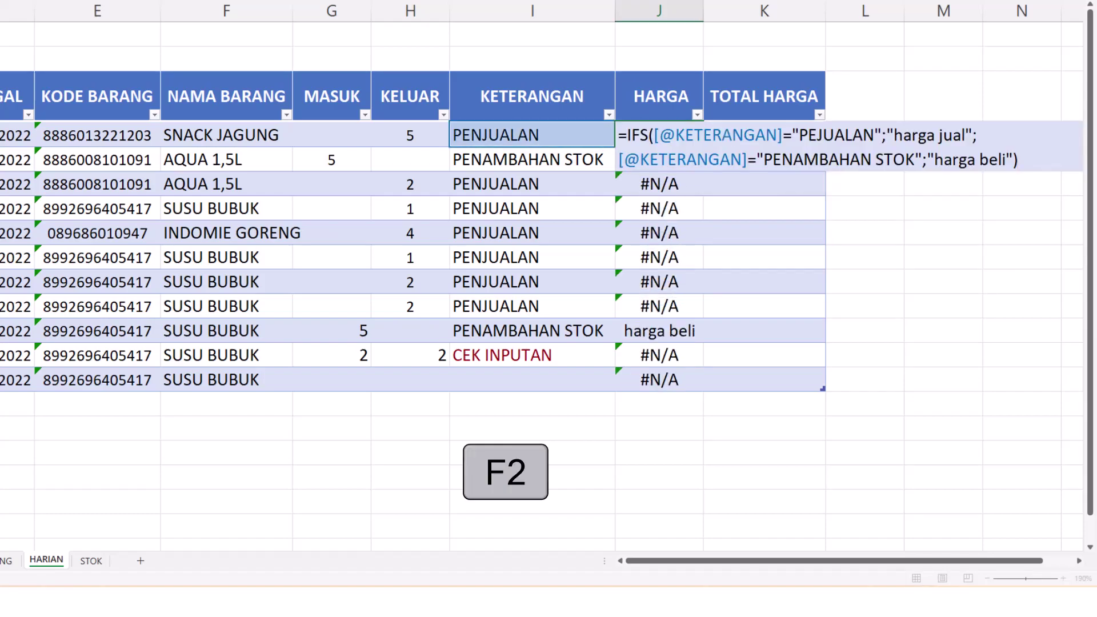
pyautogui.click(818, 135)
pyautogui.write('N')
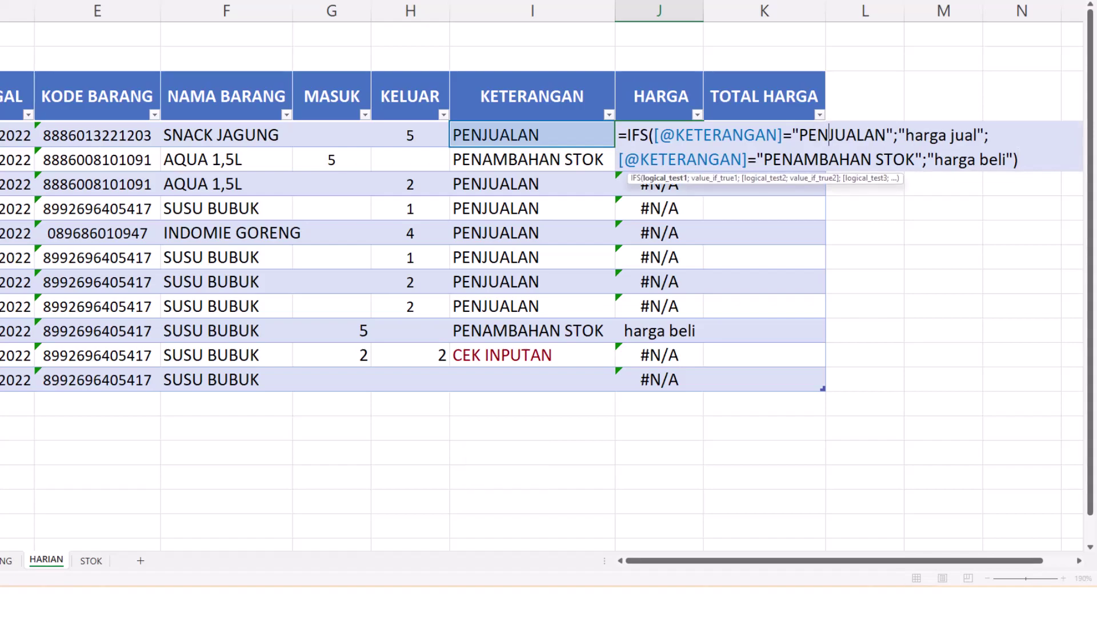
pyautogui.press('Return')
pyautogui.press('Up')
pyautogui.press('Down')
pyautogui.press('Up')
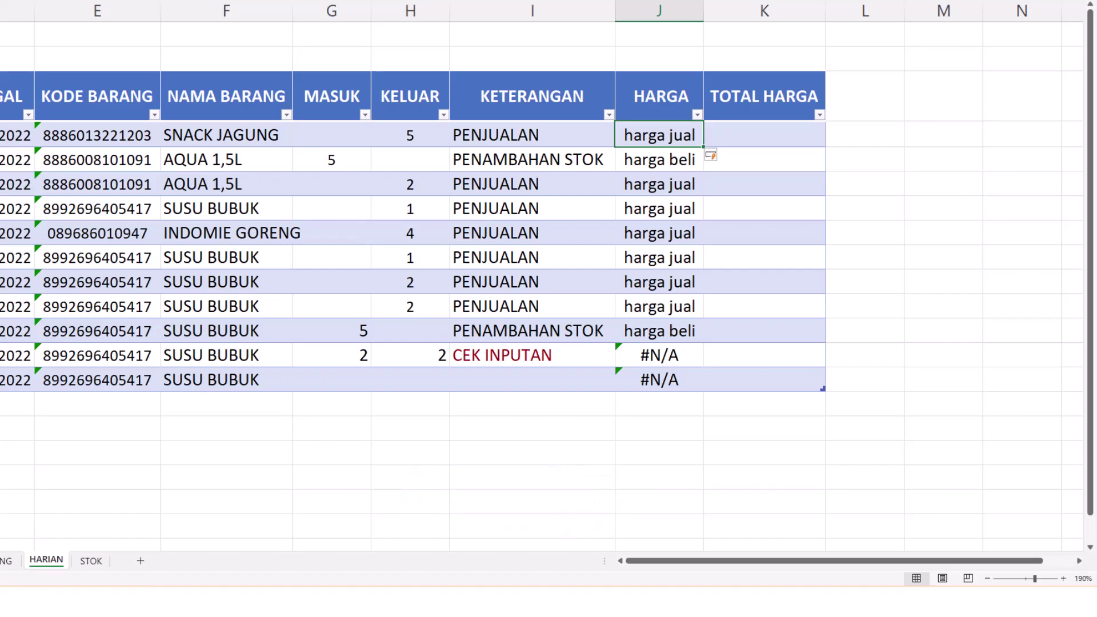
# Replace "harga jual" in the first HARGA cell's formula with a VLOOKUP that uses [@[KODE BARANG]] as the lookup value.
pyautogui.press('F2')
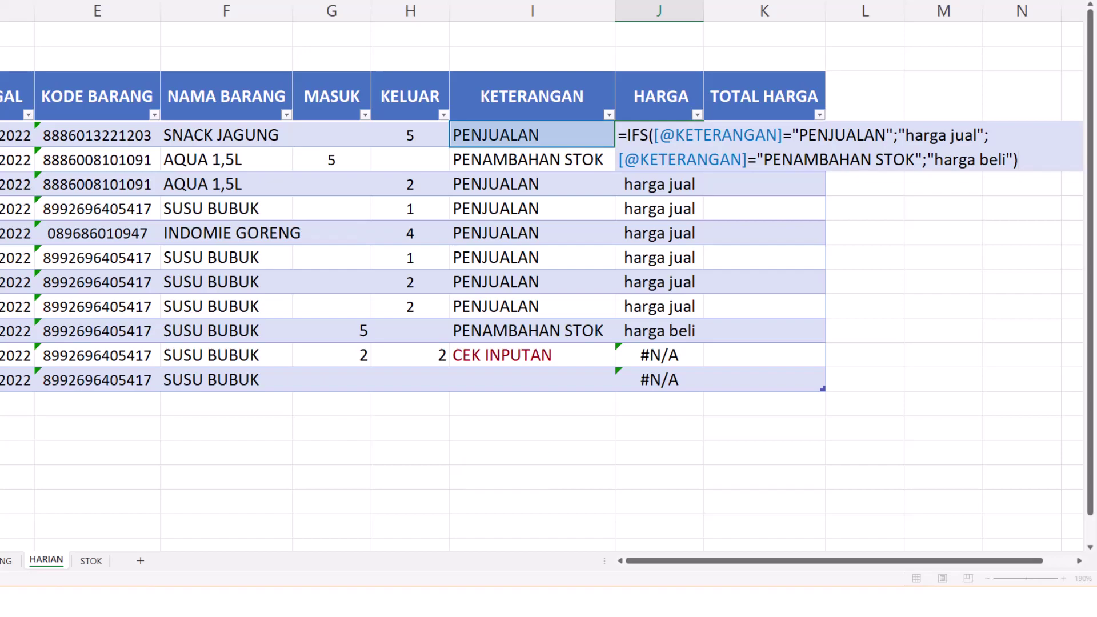
pyautogui.moveTo(898, 135); pyautogui.dragTo(985, 135)
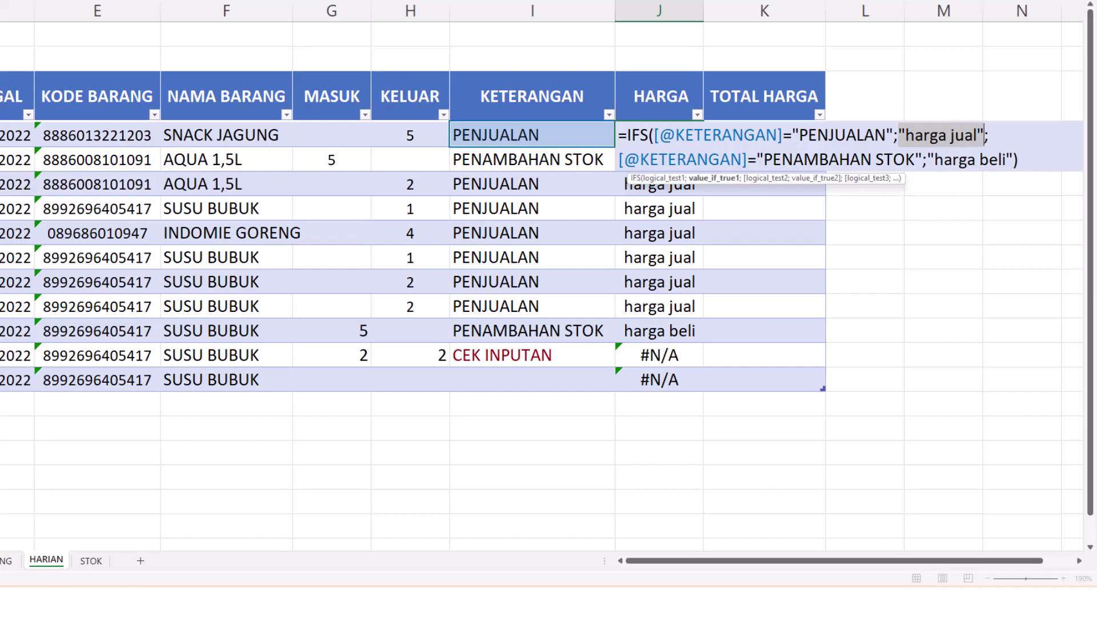
pyautogui.write('VLOOKUP')
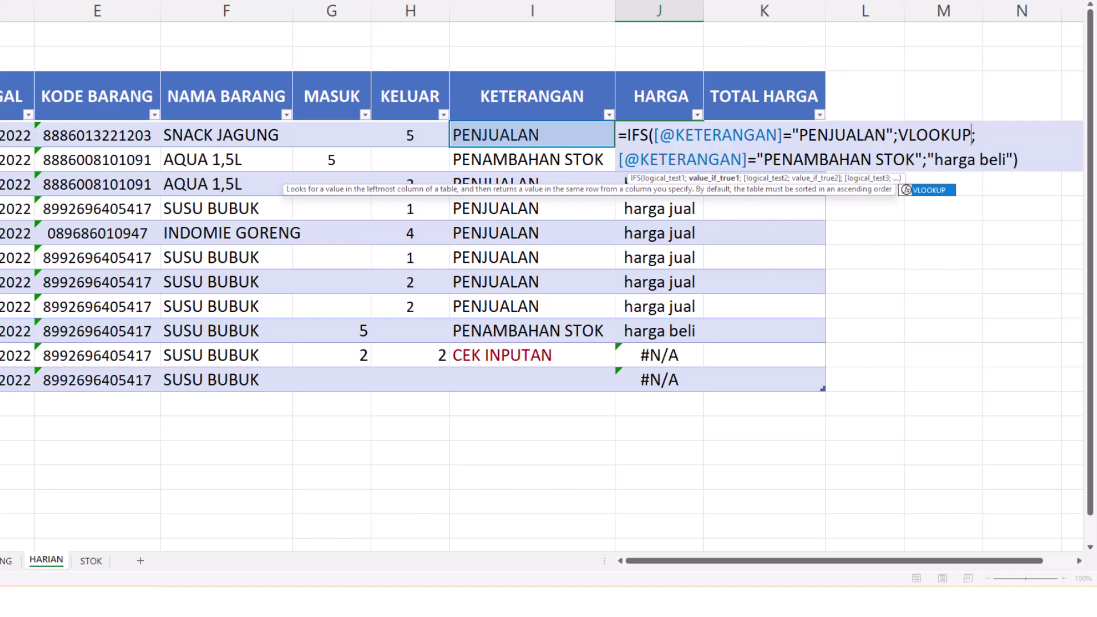
pyautogui.write('(')
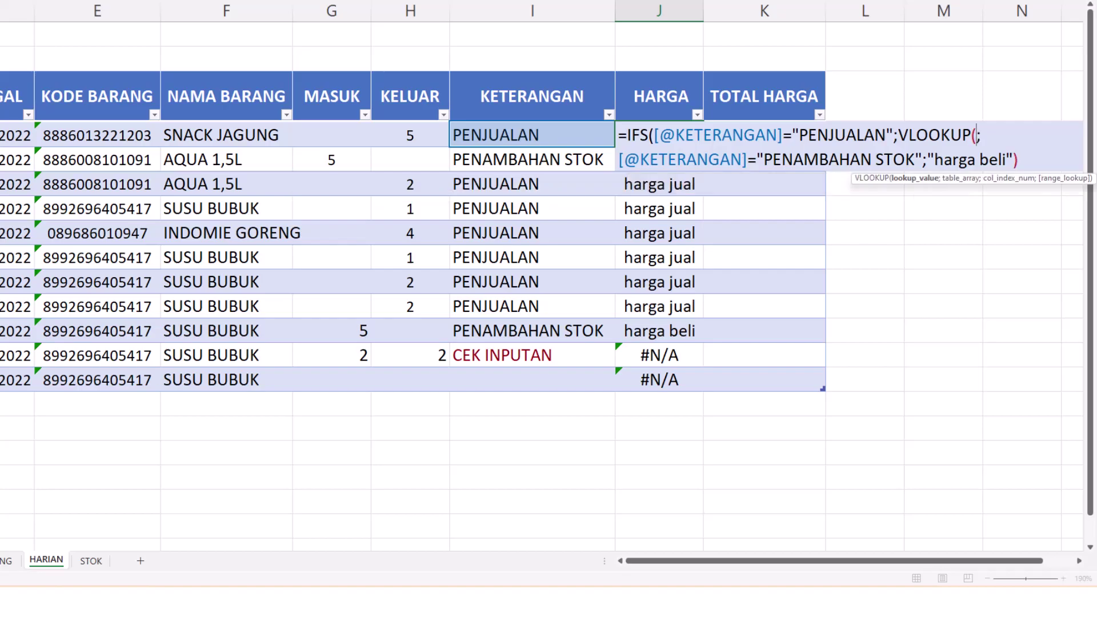
pyautogui.click(137, 143)
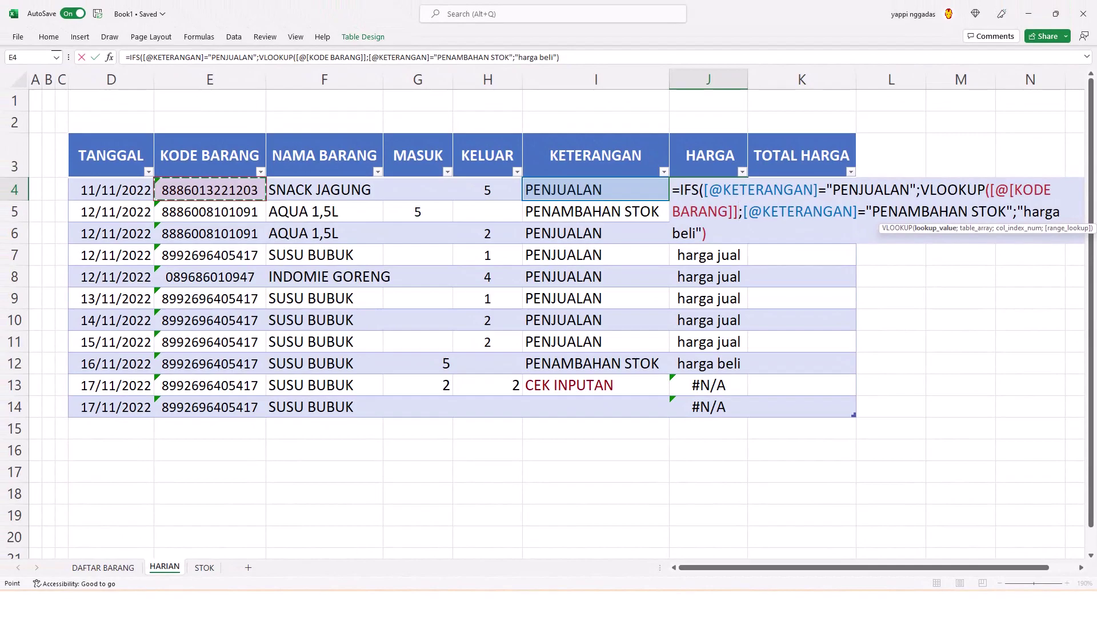
pyautogui.write(';')
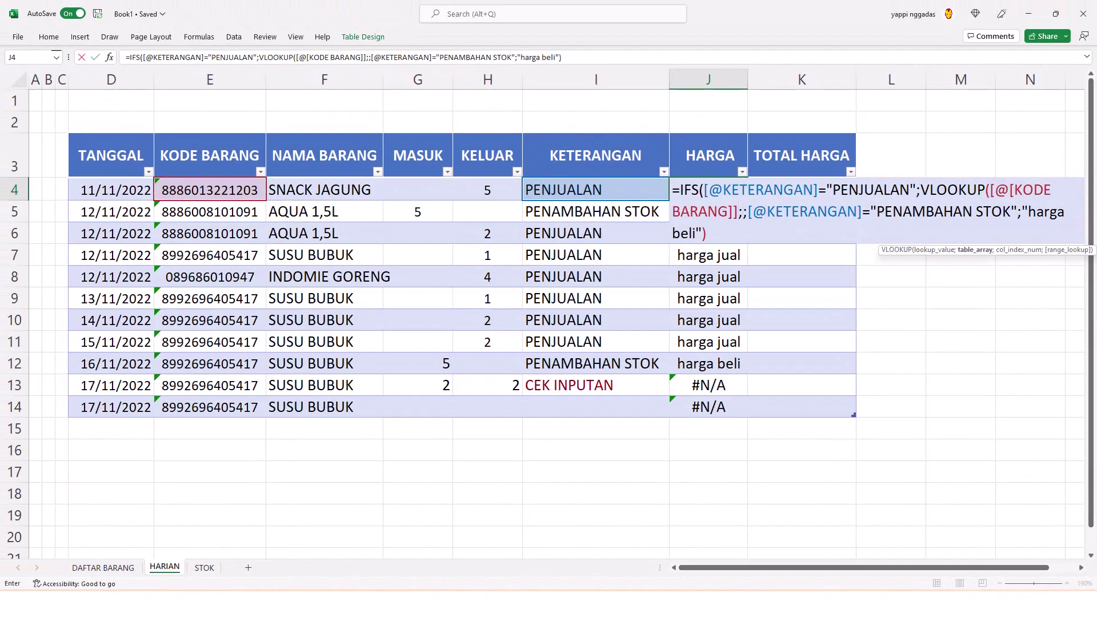
# Set the VLOOKUP table array to the KODE BARANG through HARGA JUAL columns of the DAFTAR BARANG table.
pyautogui.click(119, 568)
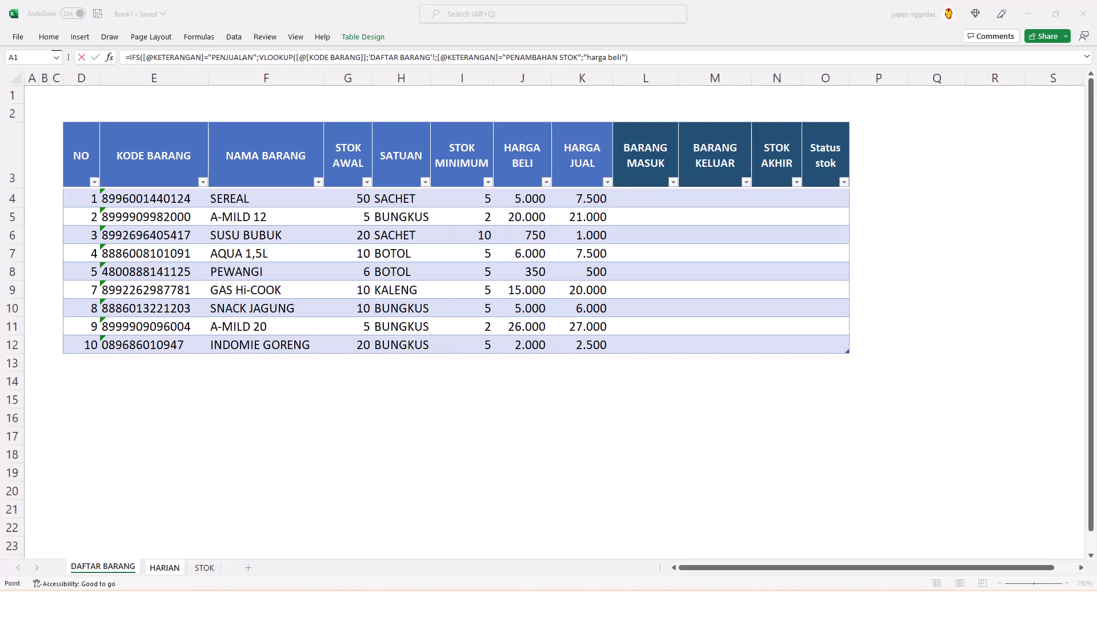
pyautogui.click(151, 154)
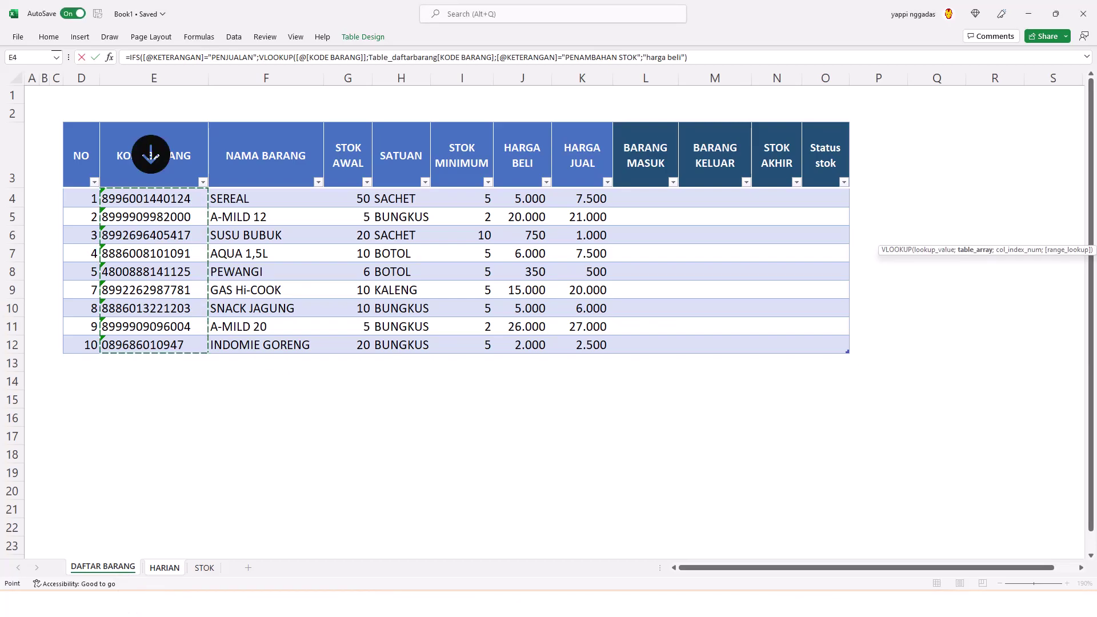
pyautogui.hotkey('shift', 'Right')
pyautogui.hotkey('shift', 'Right')
pyautogui.hotkey('shift', 'Right')
pyautogui.hotkey('shift', 'Right')
pyautogui.hotkey('shift', 'Right')
pyautogui.hotkey('shift', 'Right')
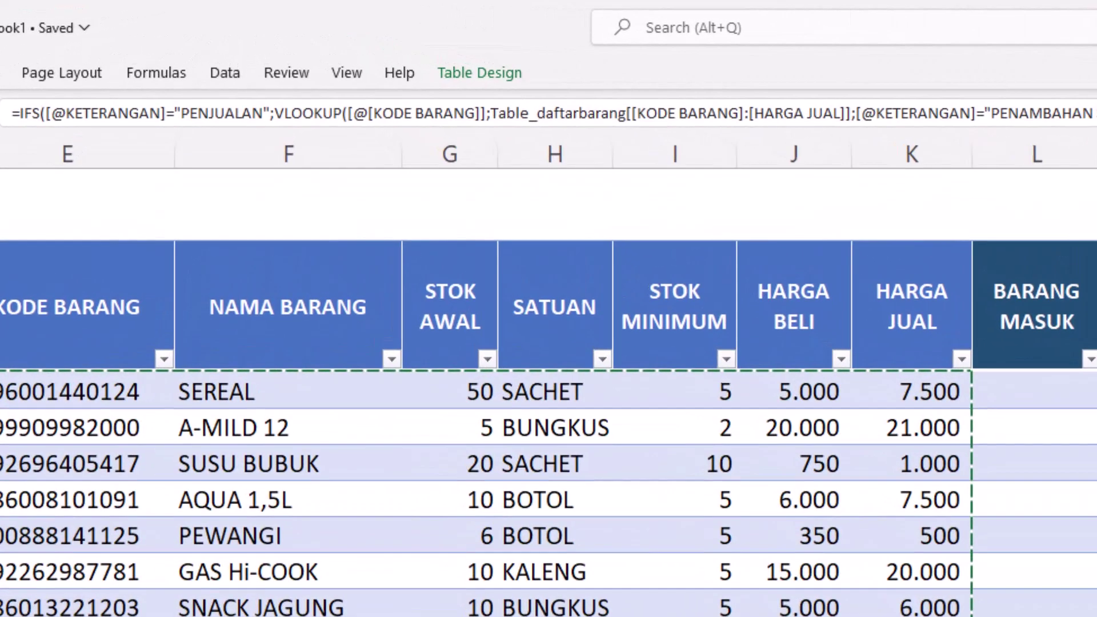
# Set the VLOOKUP column index to 7 and the range lookup to false, and try to enter the HARGA formula.
pyautogui.click(857, 113)
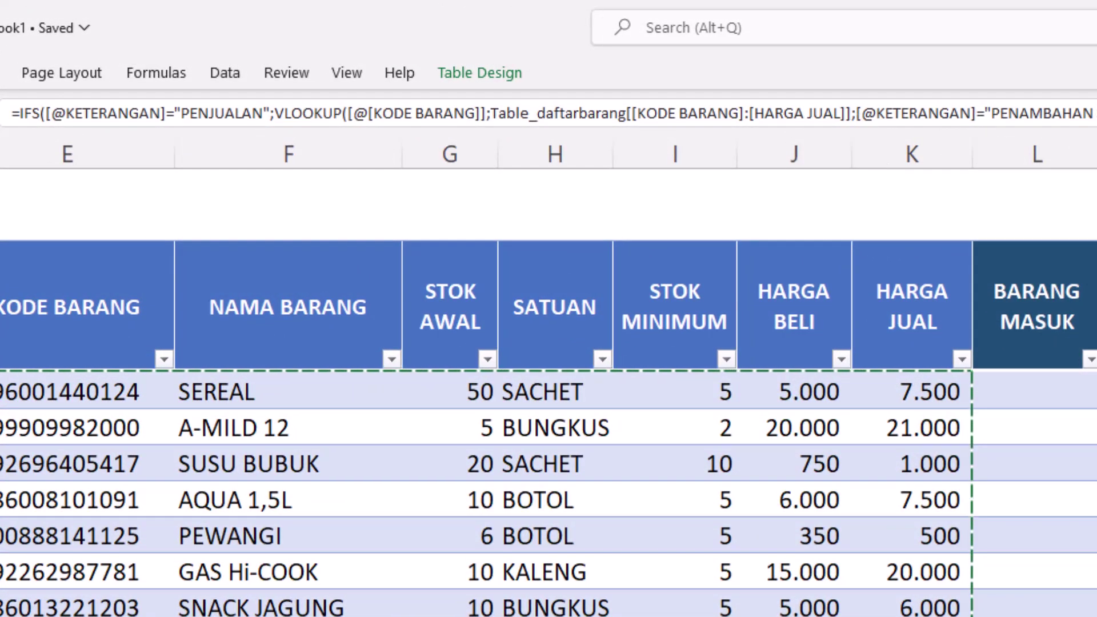
pyautogui.write(';')
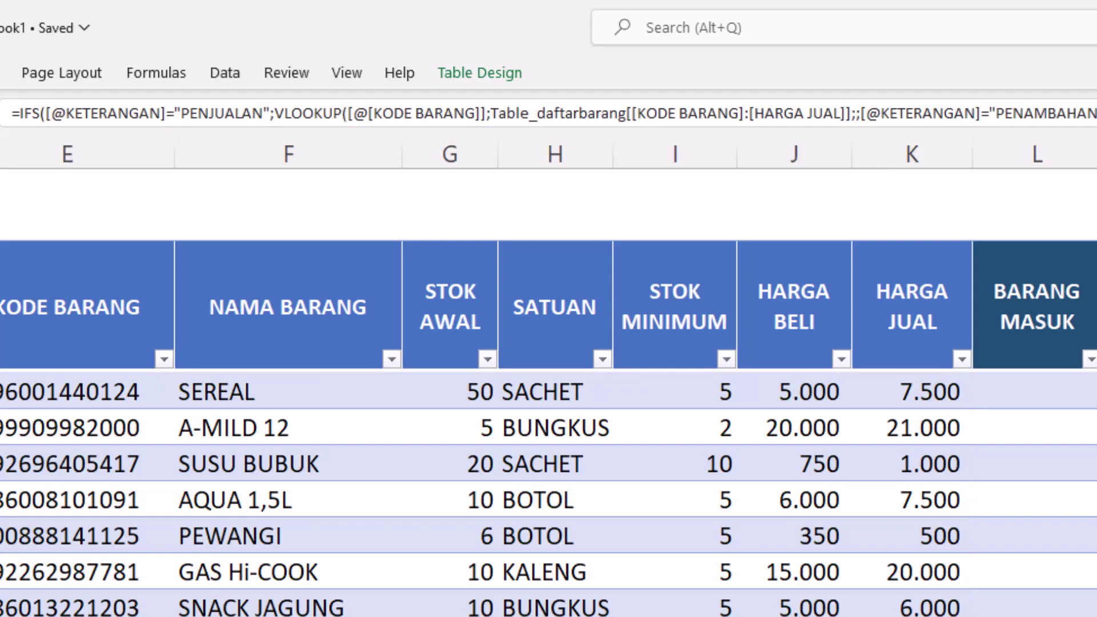
pyautogui.write('7')
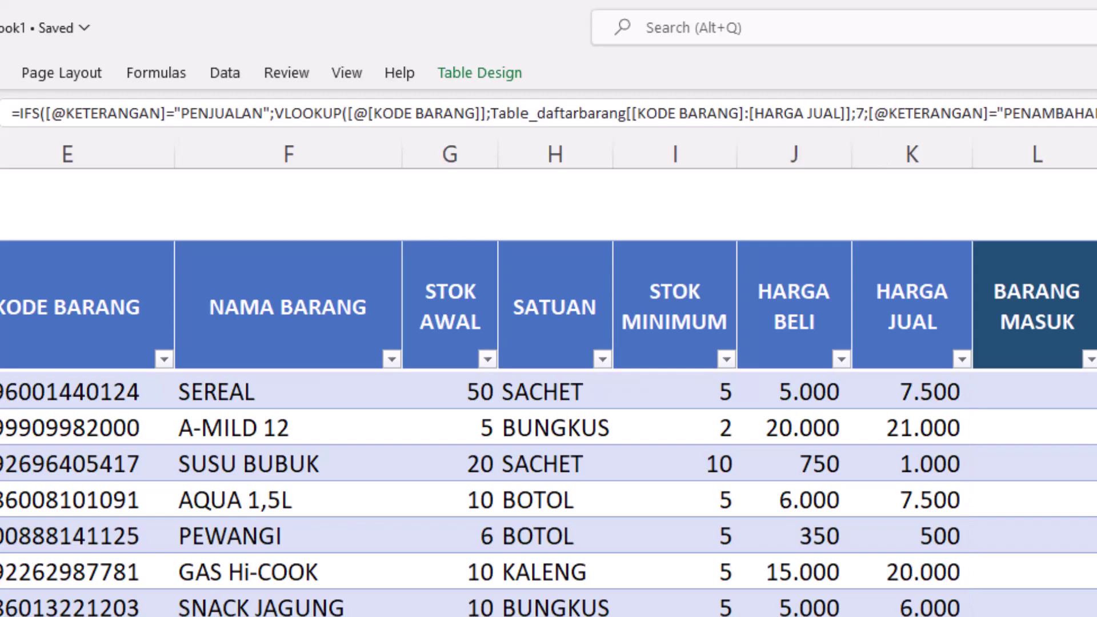
pyautogui.write(';false;')
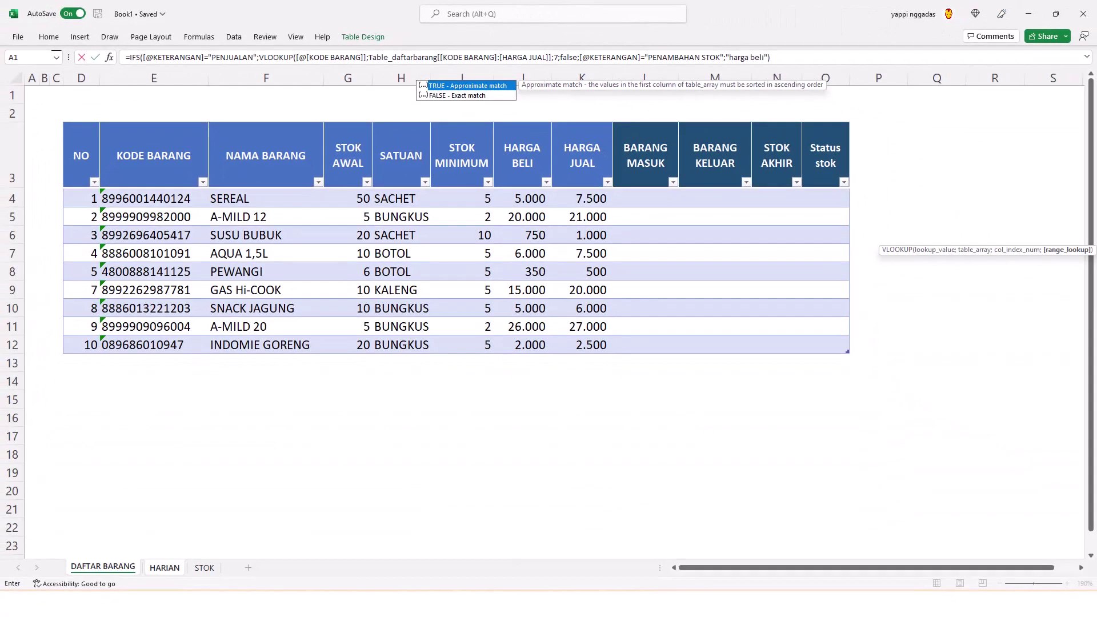
pyautogui.press('Return')
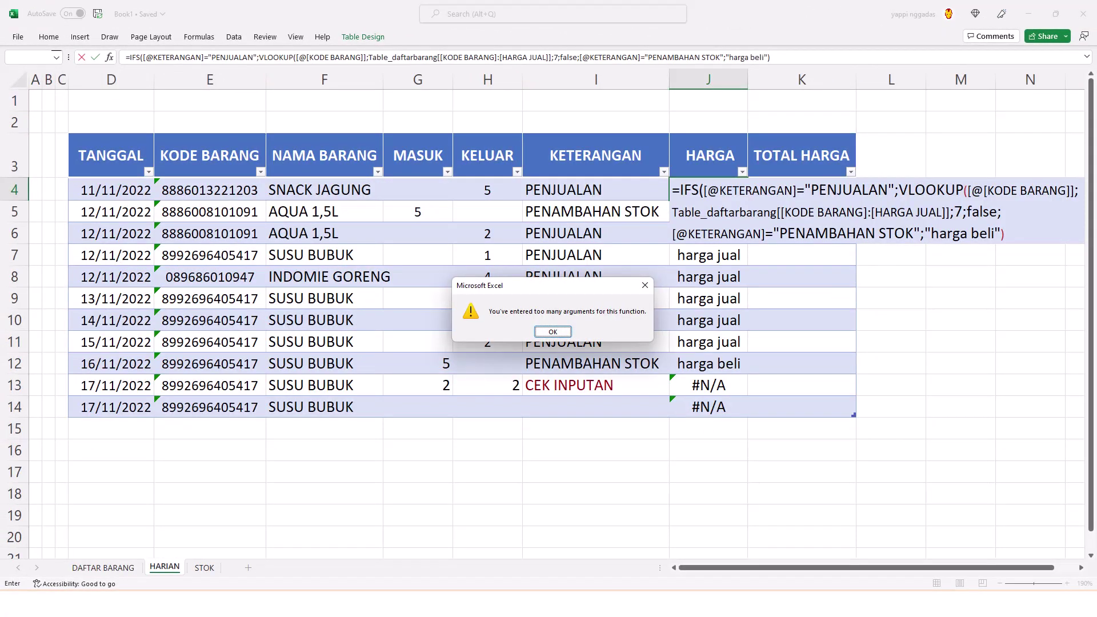
pyautogui.press('Return')
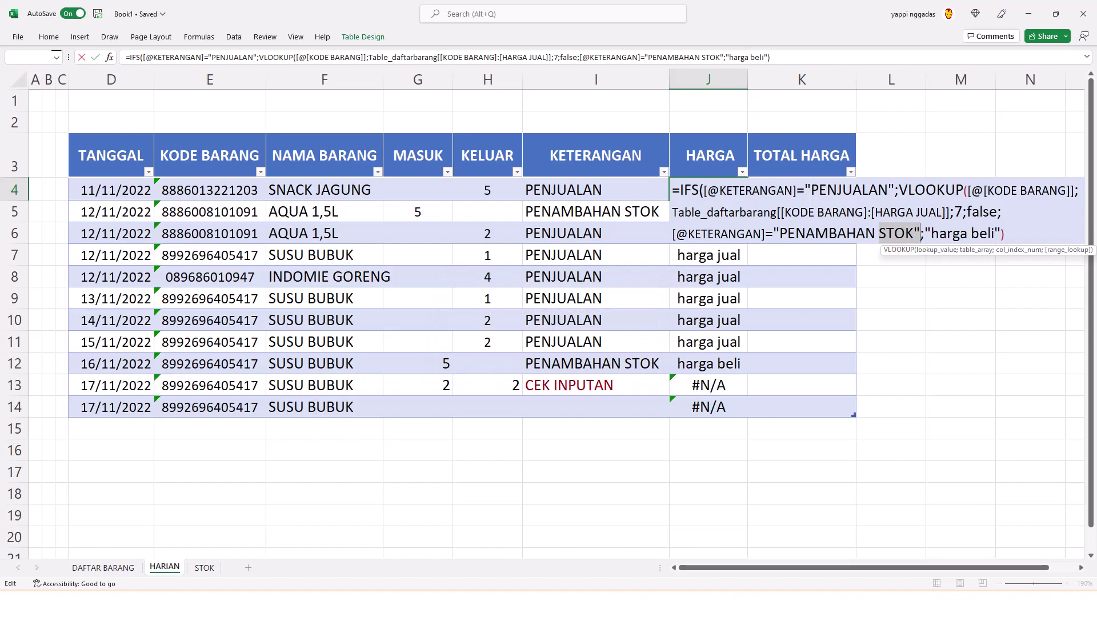
# Close the VLOOKUP with a parenthesis after false in the HARGA formula and enter it.
pyautogui.click(998, 214)
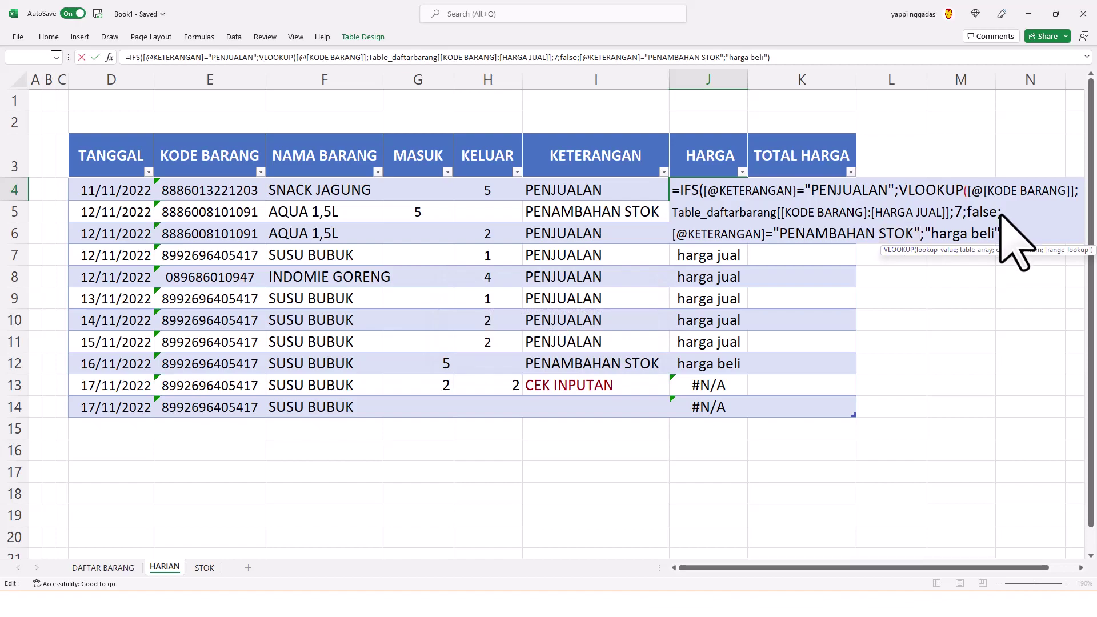
pyautogui.write(')')
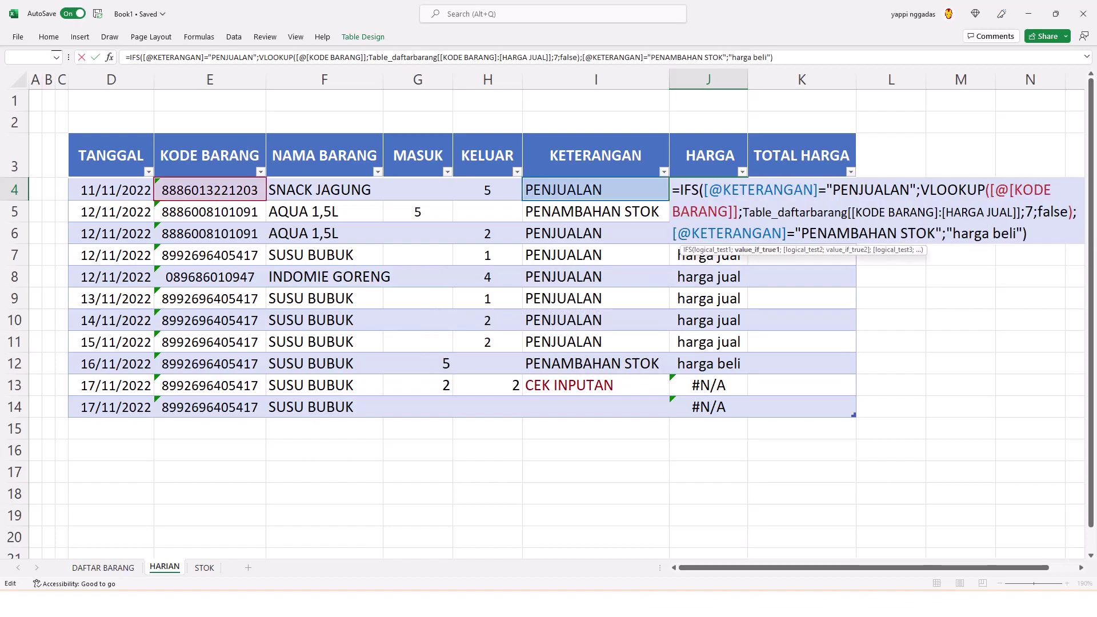
pyautogui.press('Return')
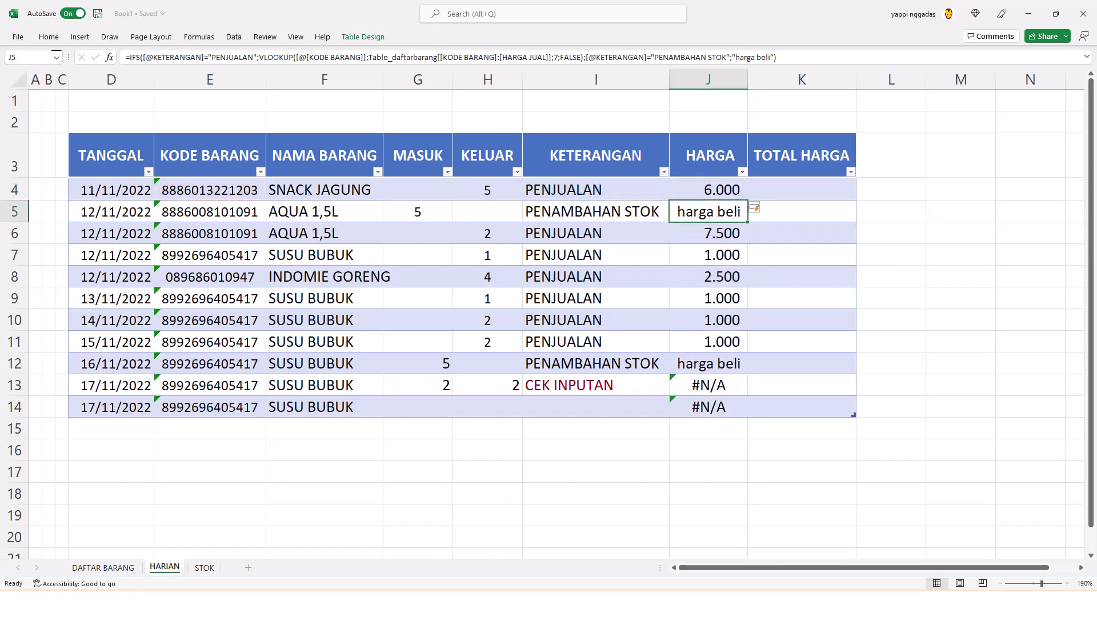
# Expand the formula bar to show the HARGA formula and examine the HARGA BELI and HARGA JUAL columns in DAFTAR BARANG.
pyautogui.press('Up')
pyautogui.press('Down')
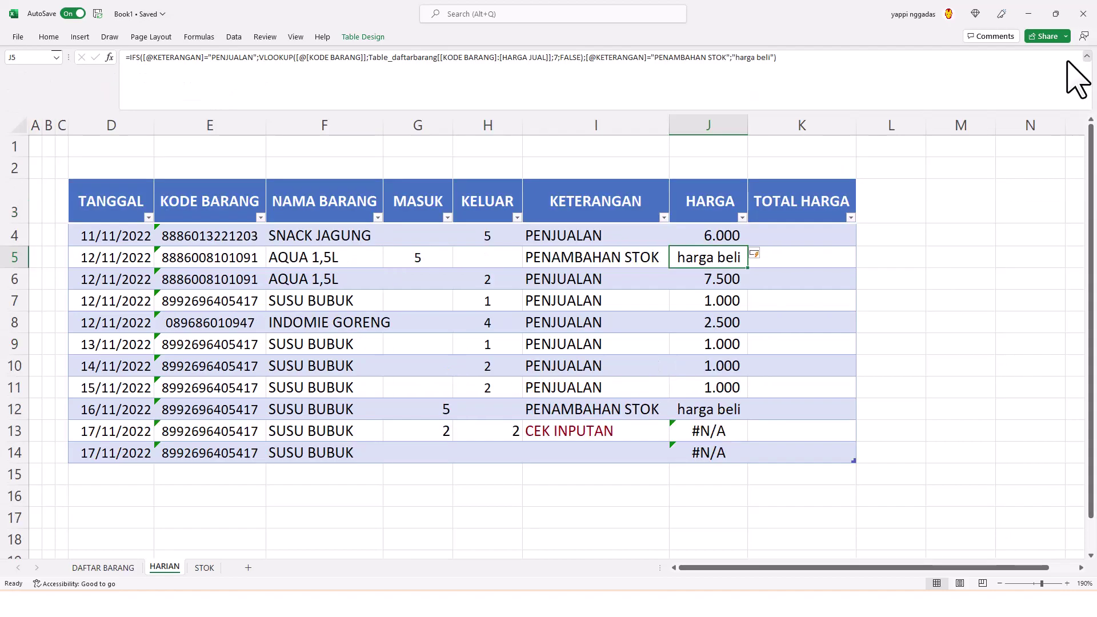
pyautogui.click(1086, 57)
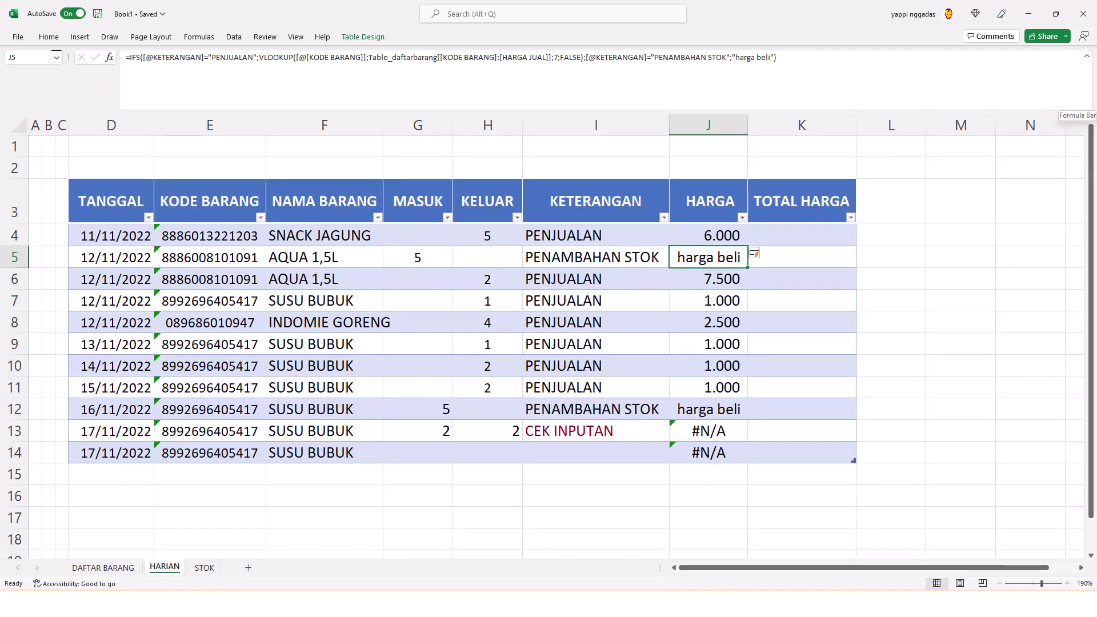
pyautogui.click(114, 569)
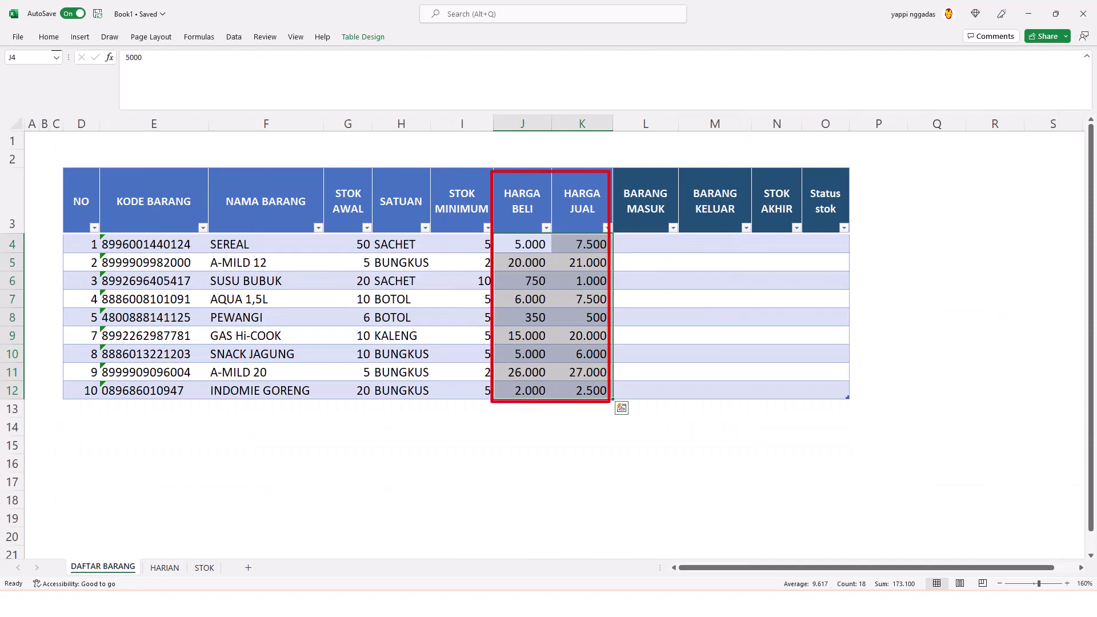
# Replace the "harga beli" placeholder in the HARIAN sheet's HARGA formula with a copy of its PENJUALAN VLOOKUP.
pyautogui.click(181, 574)
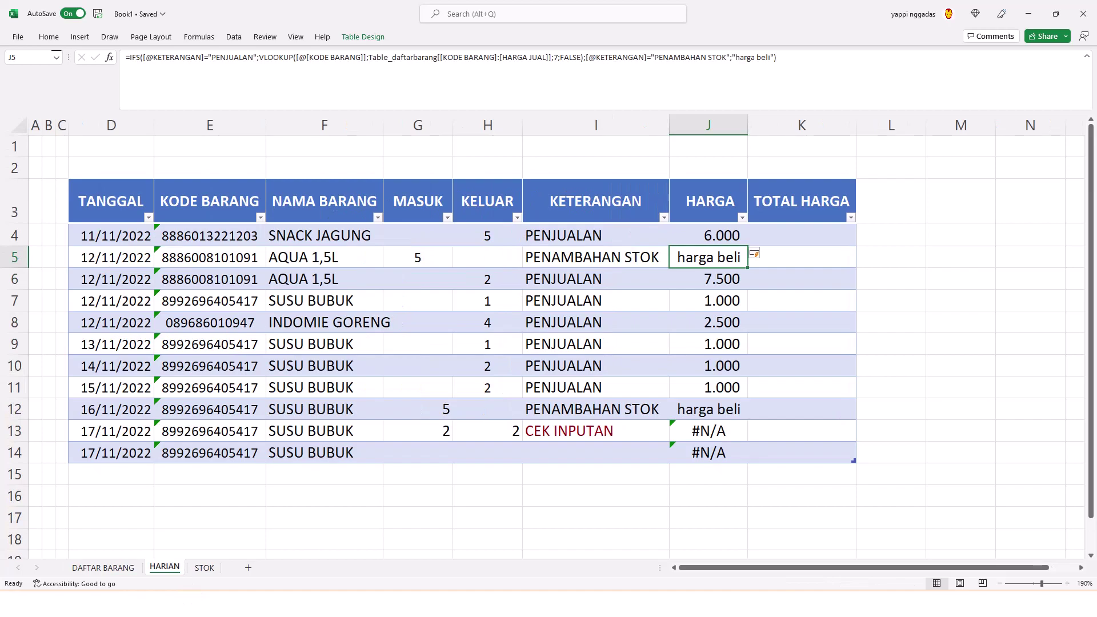
pyautogui.press('Up')
pyautogui.press('F2')
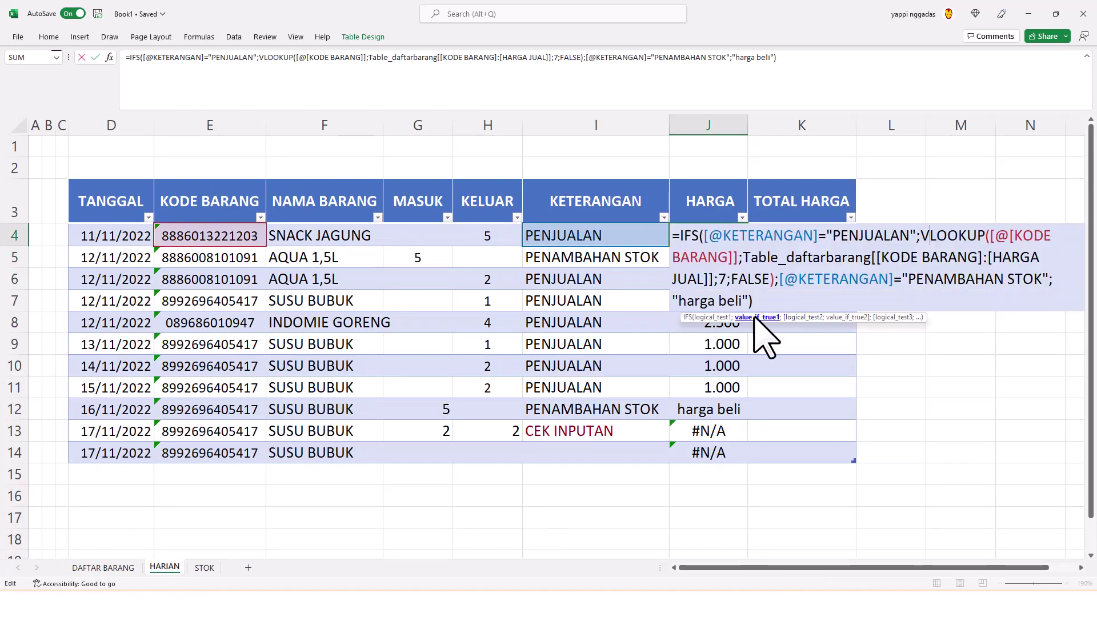
pyautogui.click(756, 318)
pyautogui.hotkey('ctrl', 'c')
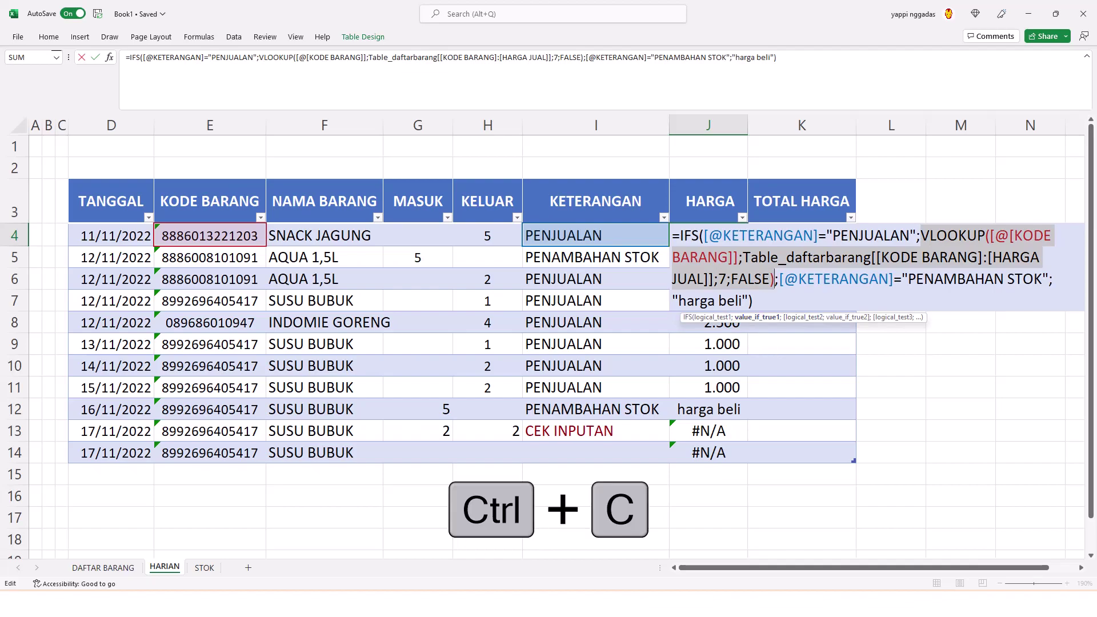
pyautogui.click(917, 279)
pyautogui.click(673, 301)
pyautogui.moveTo(674, 301); pyautogui.dragTo(748, 301)
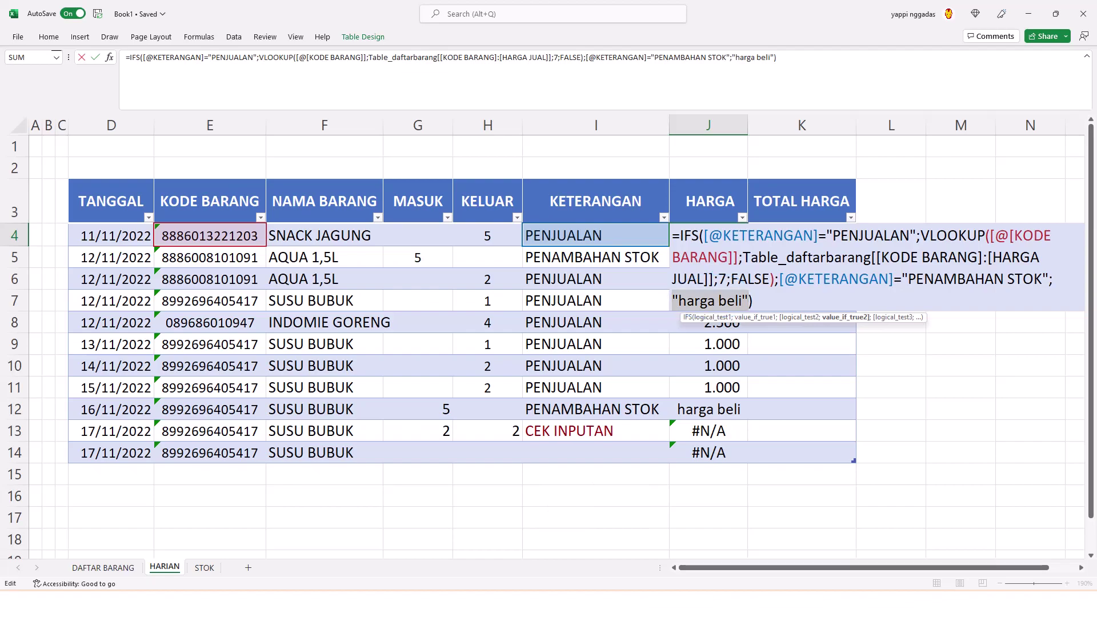
pyautogui.hotkey('ctrl', 'v')
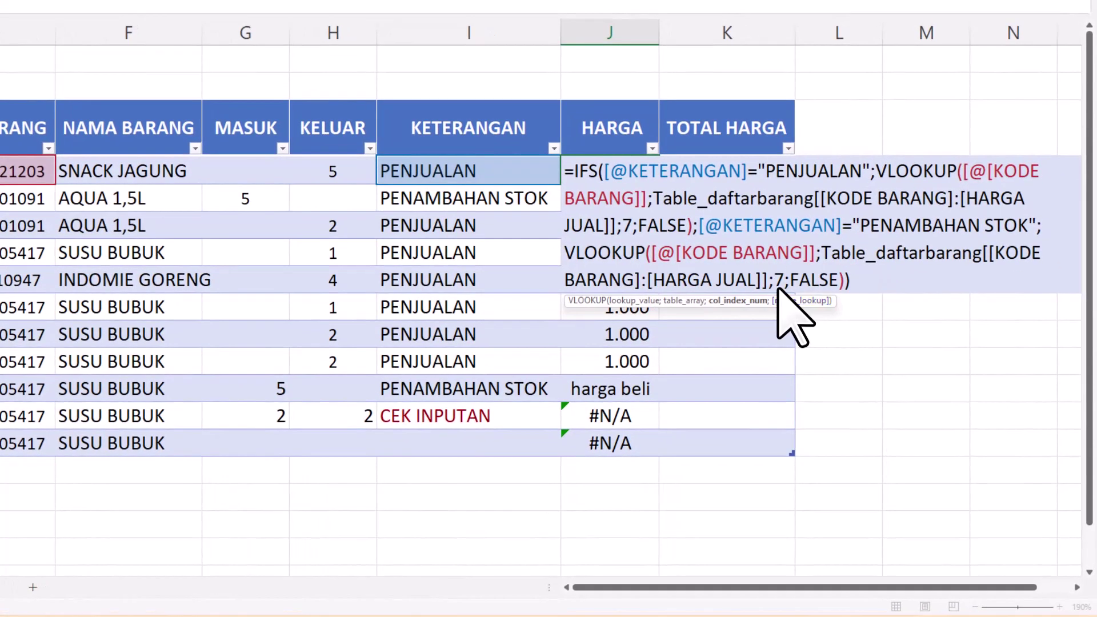
# Set the column index of the PENAMBAHAN STOK VLOOKUP to 6 and enter the HARGA formula.
pyautogui.press('BackSpace')
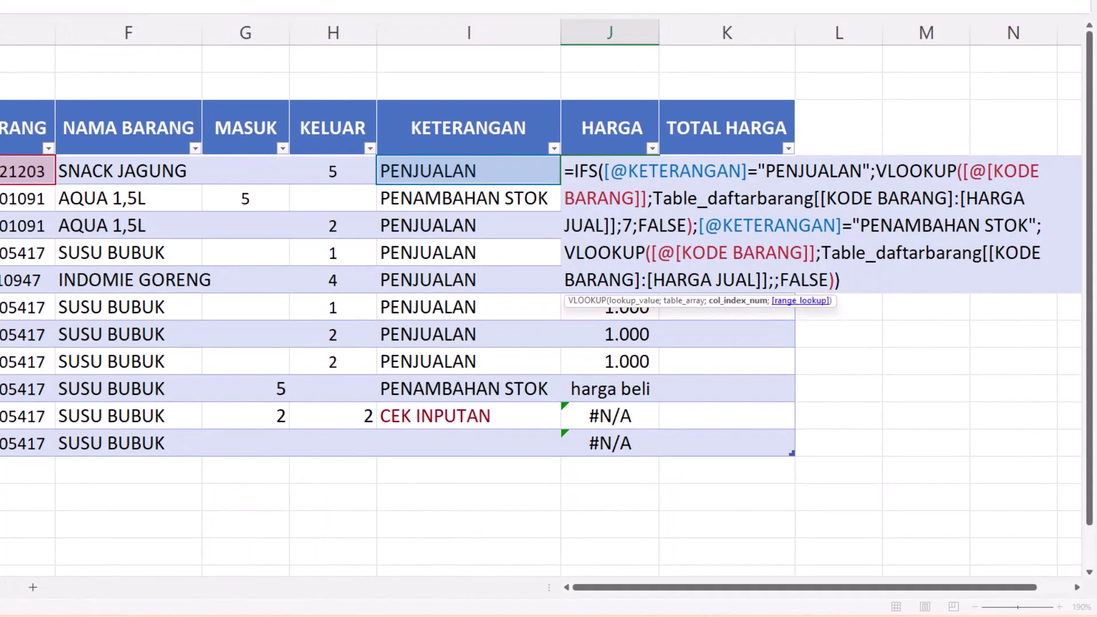
pyautogui.write('6')
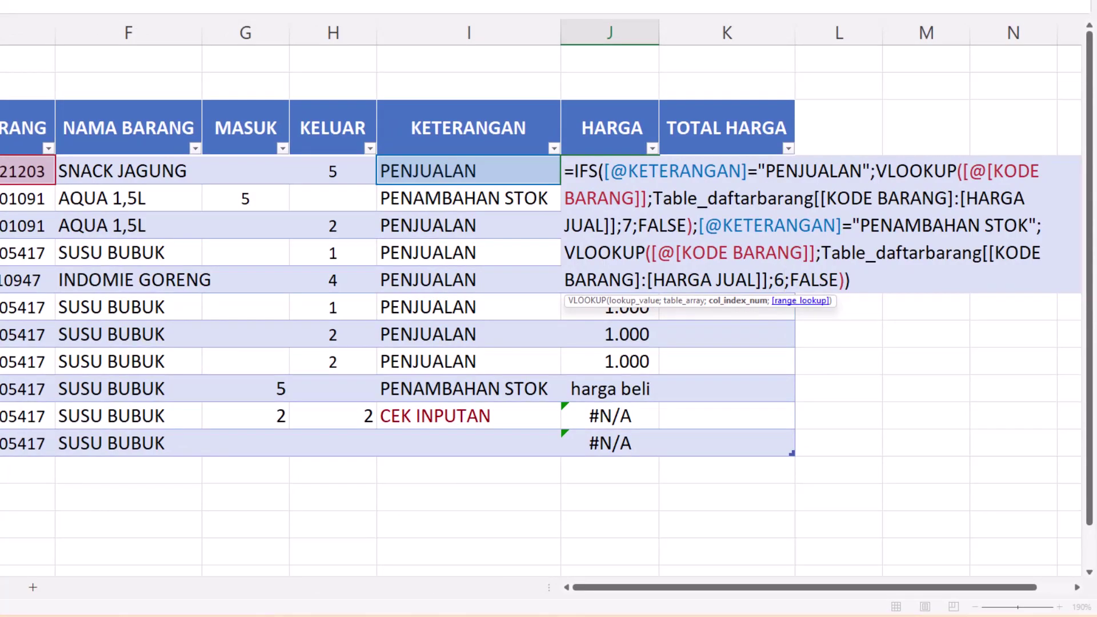
pyautogui.press('Return')
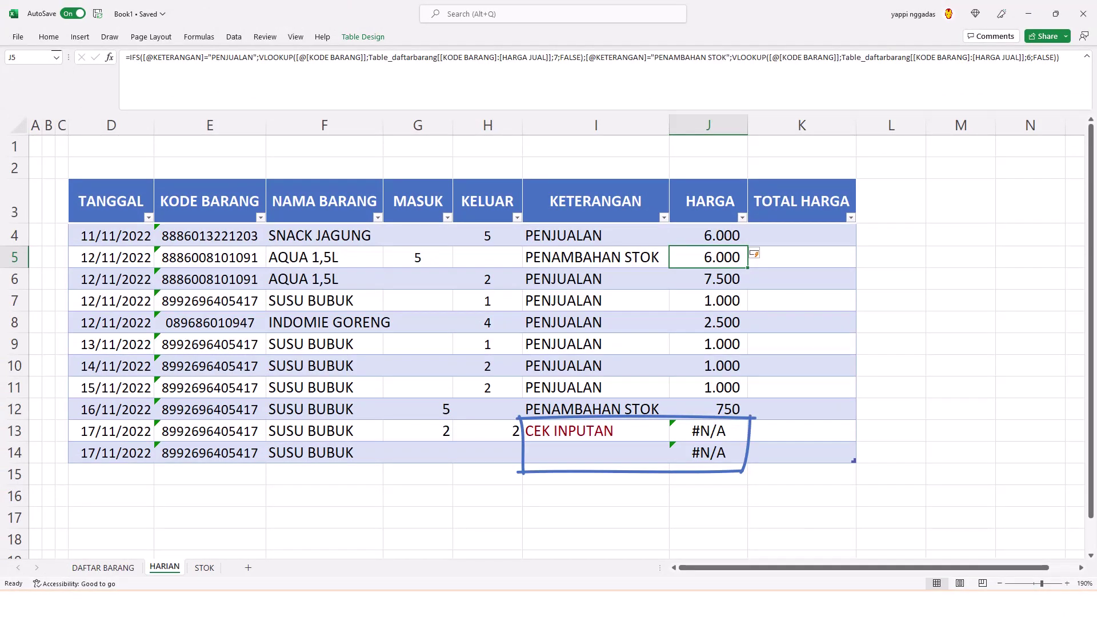
# Wrap the HARGA formula in IFERROR with an empty text "" as the error value.
pyautogui.press('Up')
pyautogui.click(129, 60)
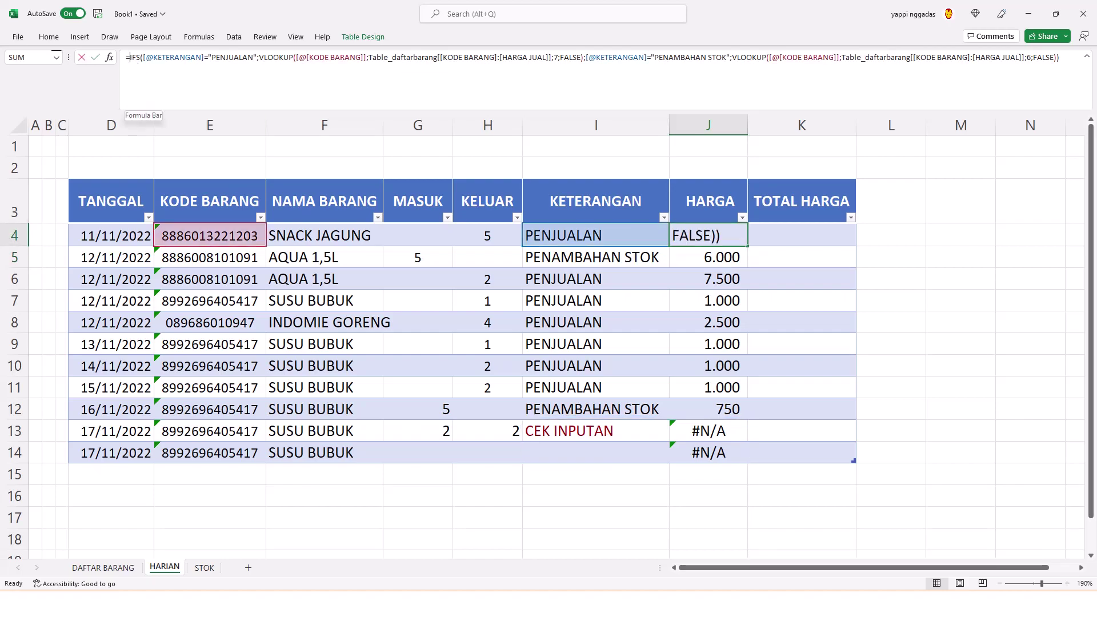
pyautogui.write('I')
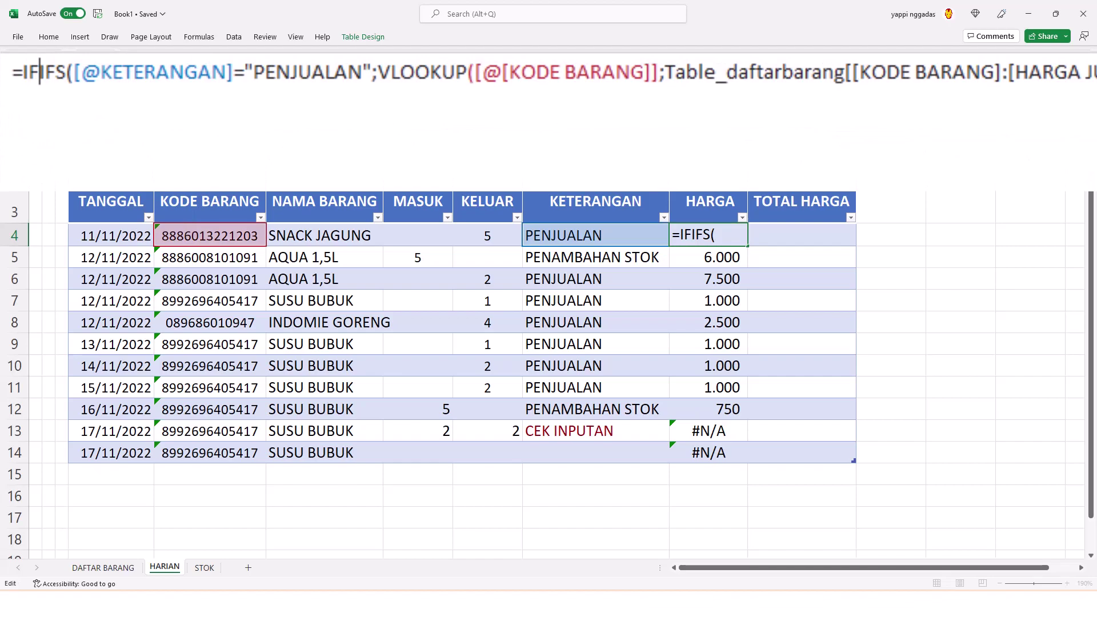
pyautogui.write('ferror(')
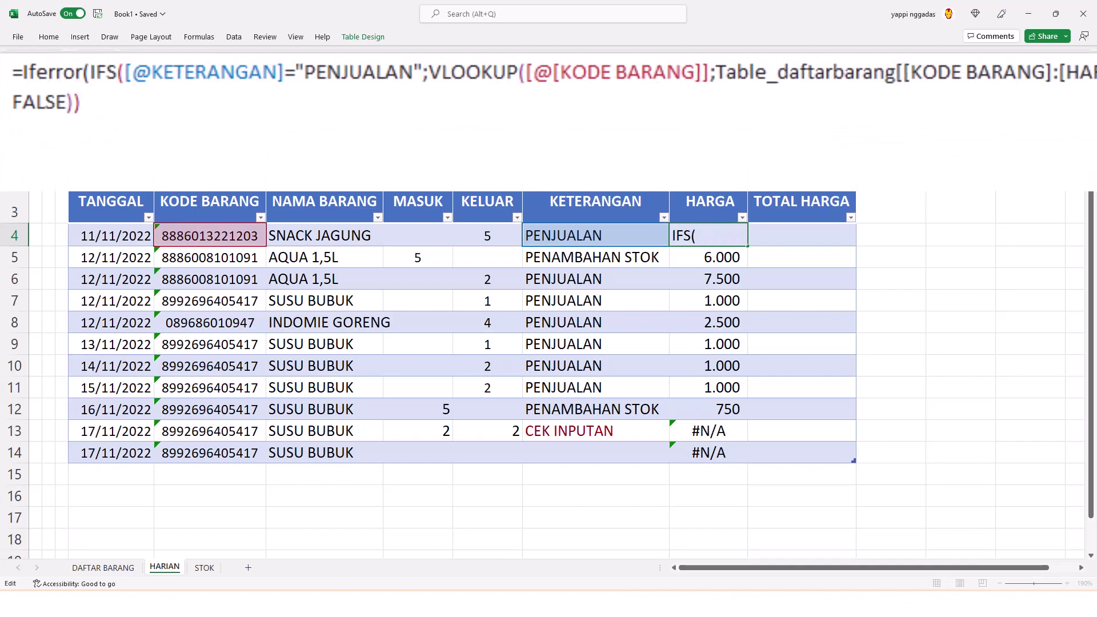
pyautogui.click(82, 105)
pyautogui.write(';"")')
pyautogui.press('Return')
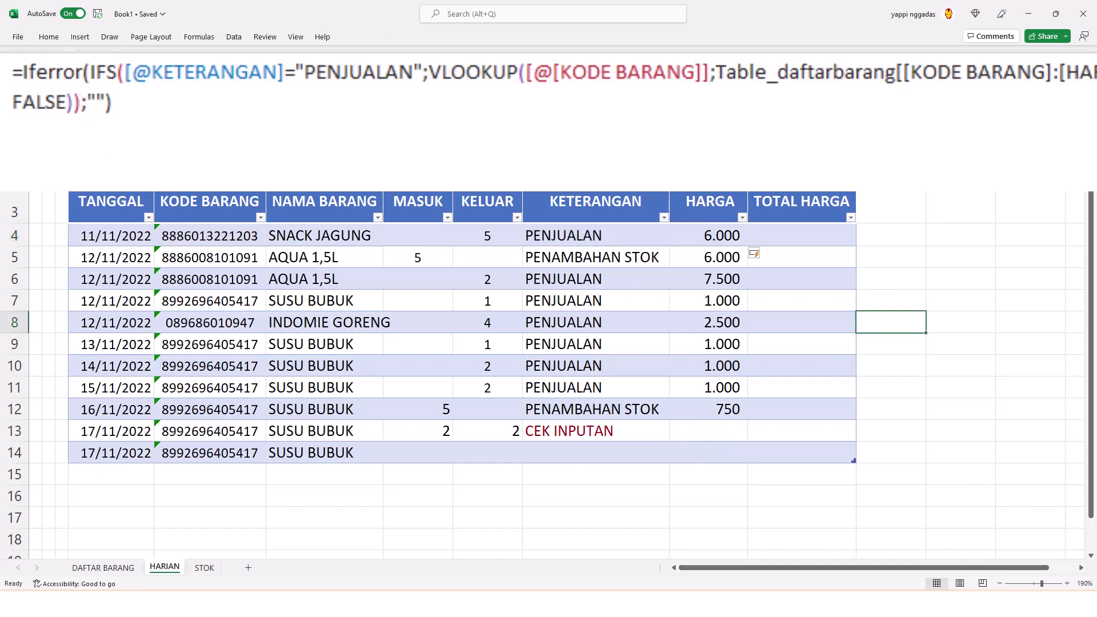
# Enter a TOTAL HARGA formula that multiplies the sum of KELUAR and MASUK by HARGA.
pyautogui.click(802, 186)
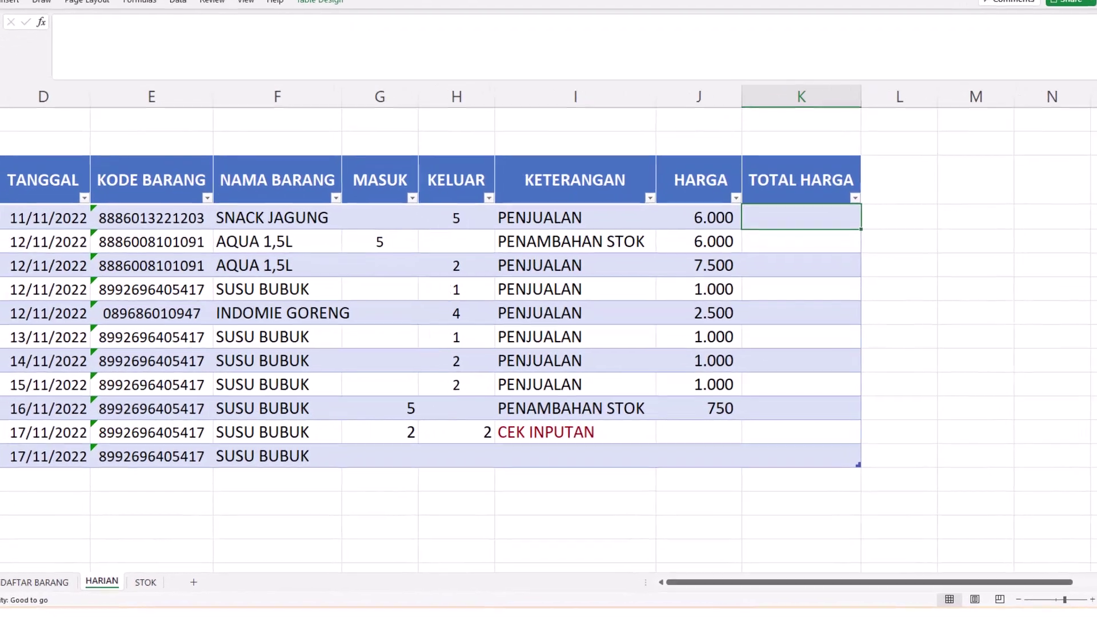
pyautogui.write('=(')
pyautogui.click(503, 236)
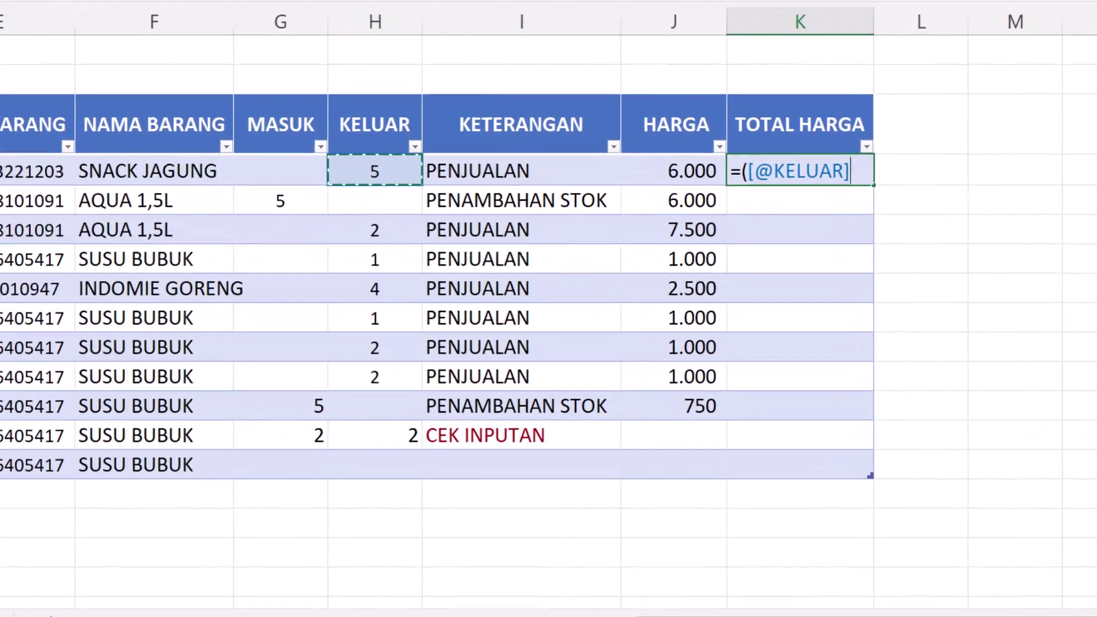
pyautogui.write('+')
pyautogui.click(292, 167)
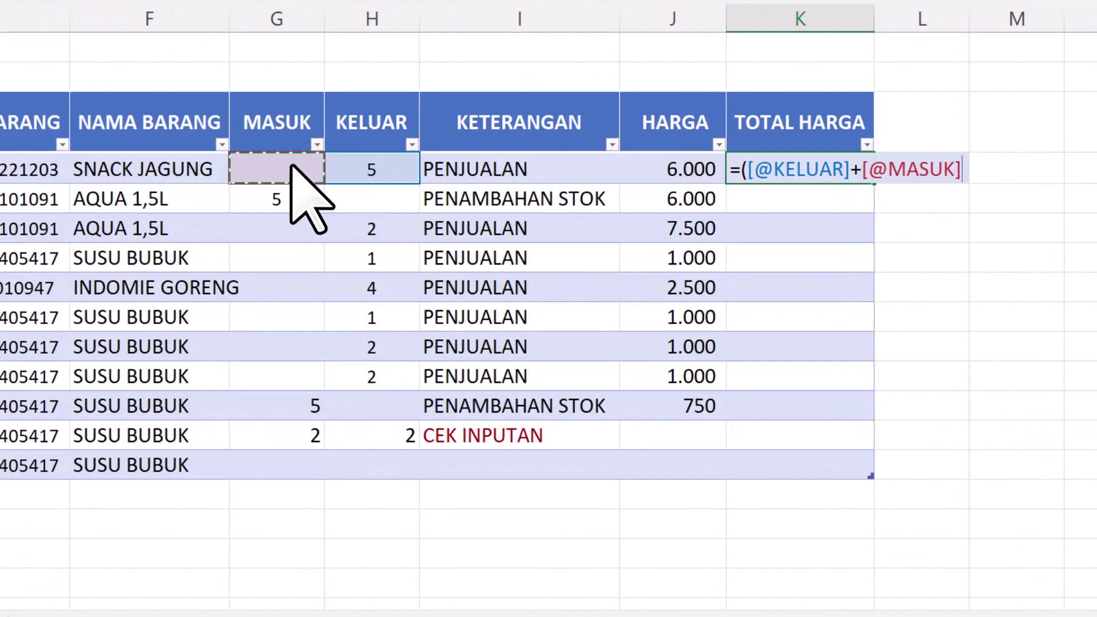
pyautogui.write(')*')
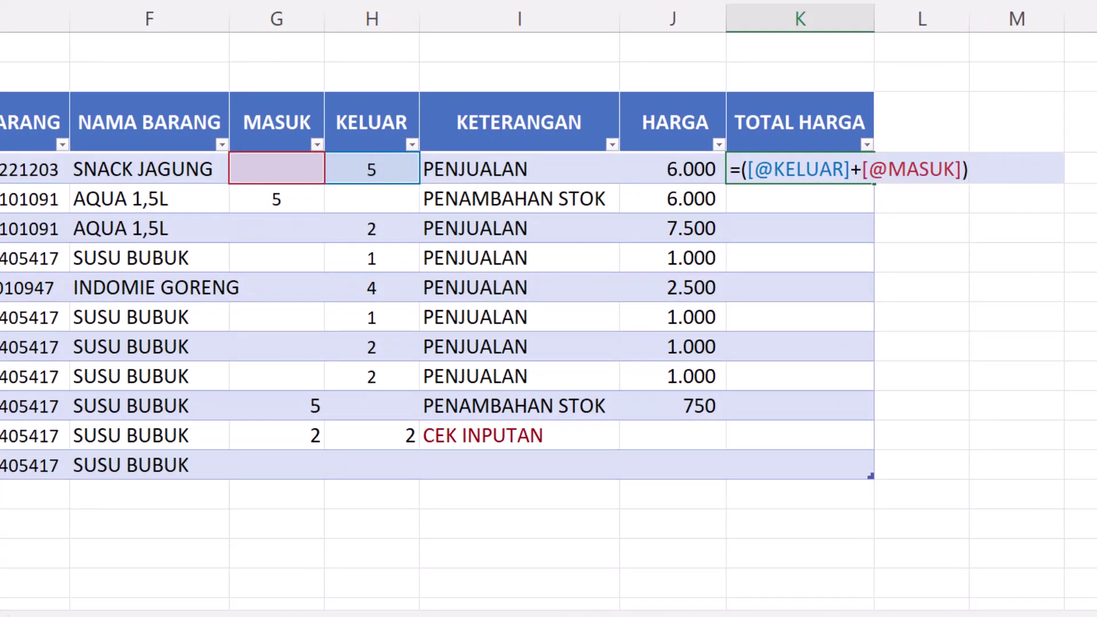
pyautogui.click(689, 169)
pyautogui.press('Return')
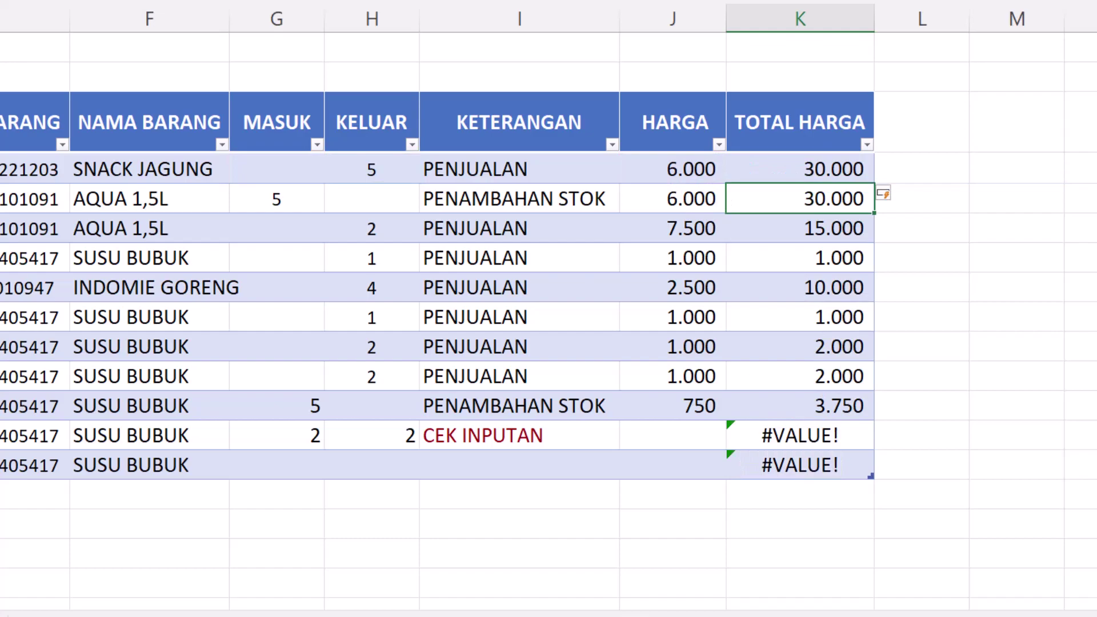
# Wrap the TOTAL HARGA formula in IFERROR with an empty text "" as the error value and check the column.
pyautogui.press('Up')
pyautogui.press('F2')
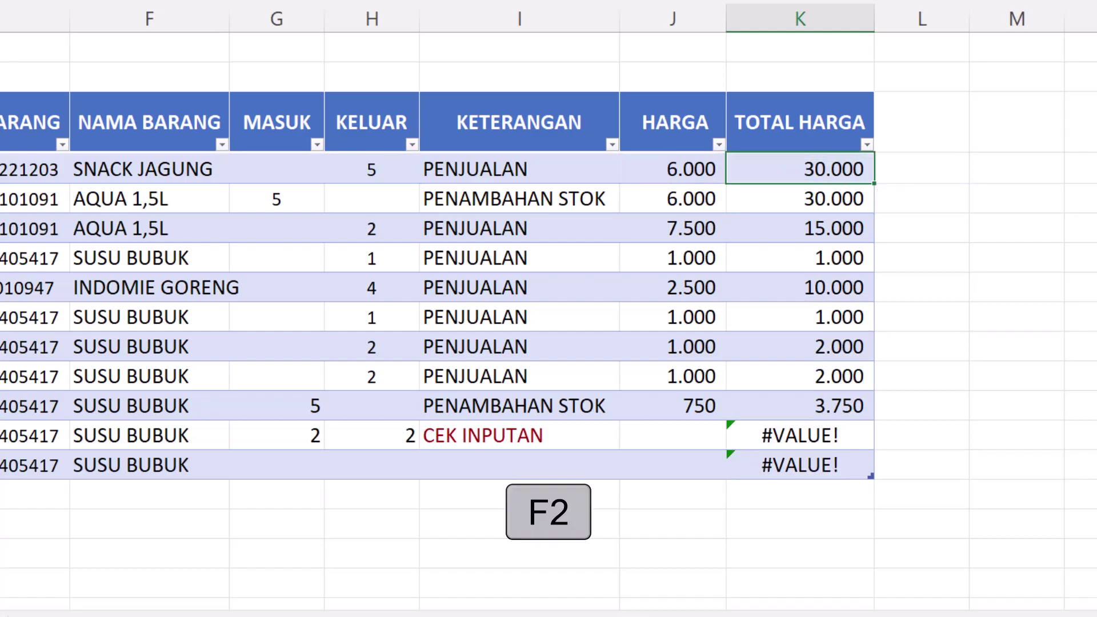
pyautogui.click(741, 170)
pyautogui.write('IFERROR(([@KELUAR]+[@MASUK])*[@[')
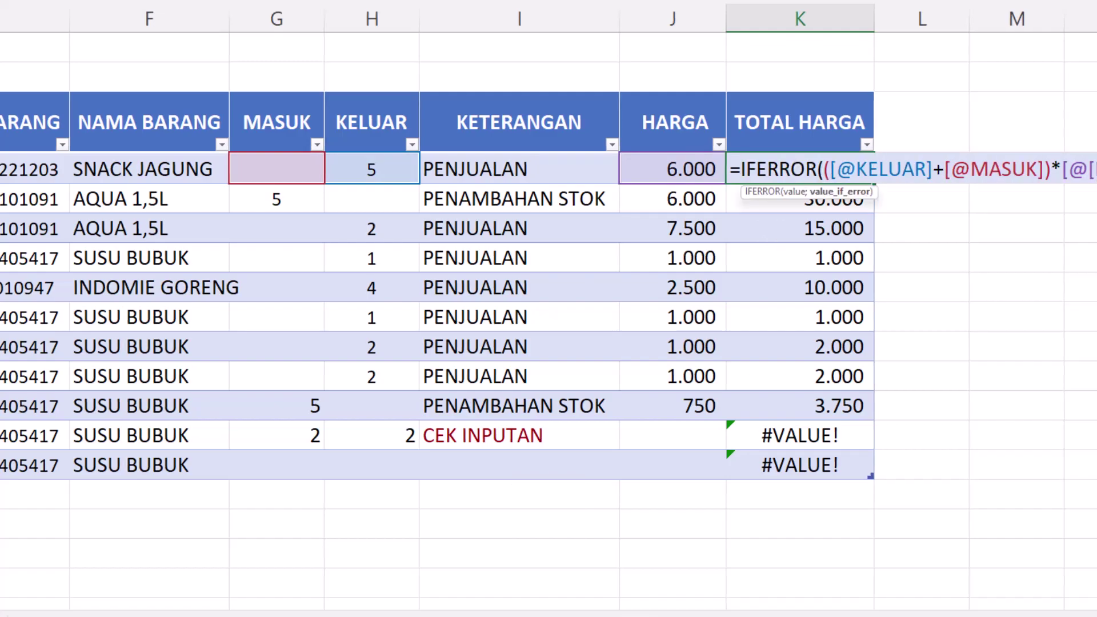
pyautogui.press('End')
pyautogui.write(';')
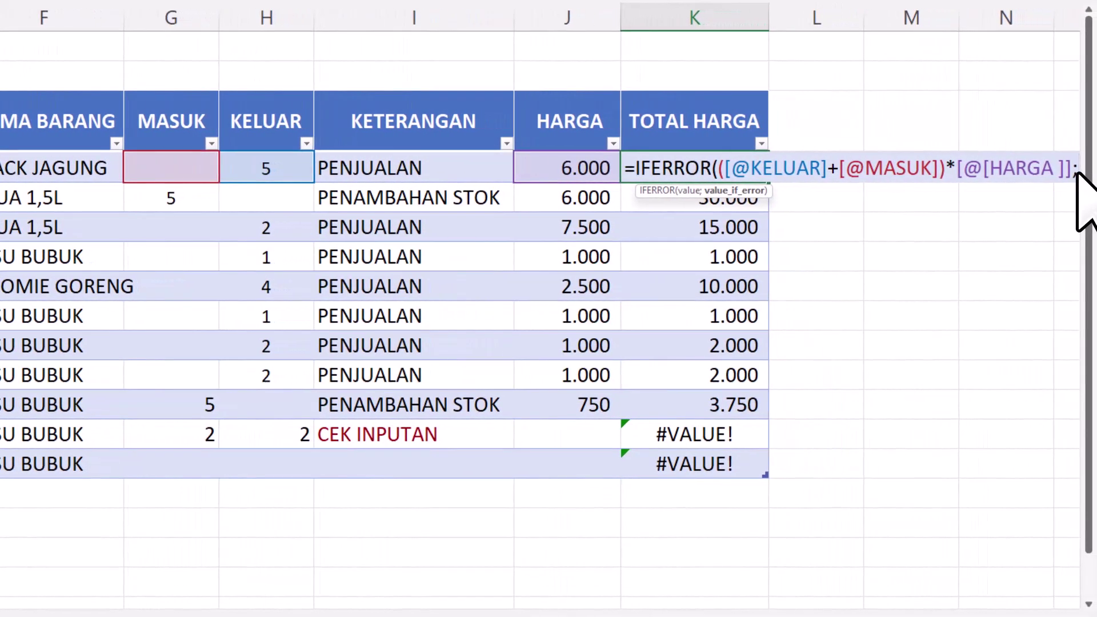
pyautogui.write('"")')
pyautogui.press('Return')
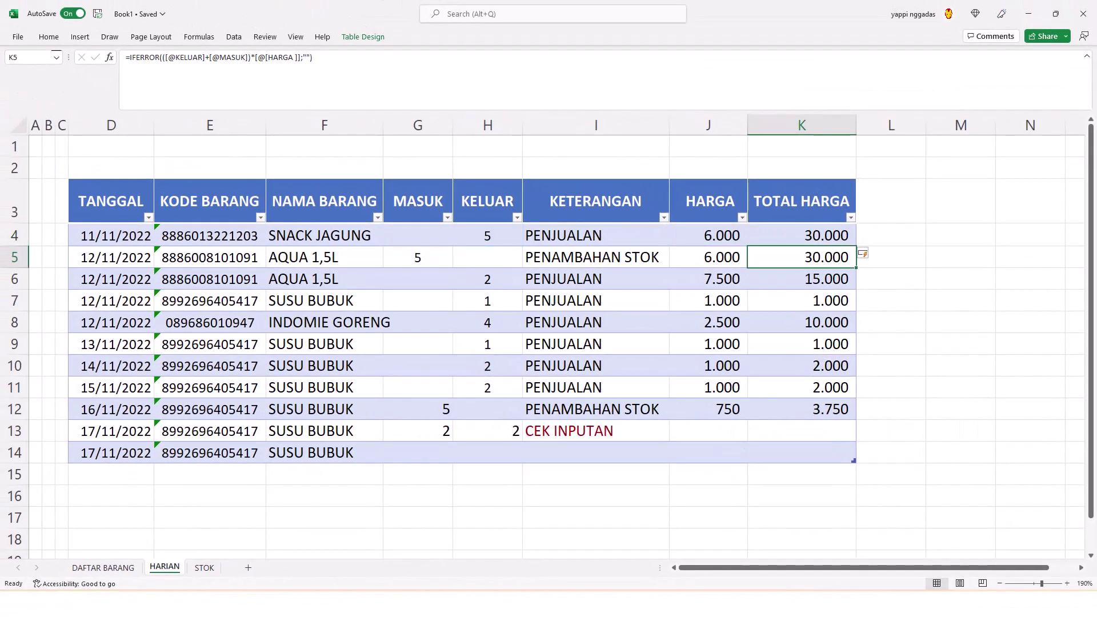
pyautogui.press('Up')
pyautogui.hotkey('ctrl', 'shift', 'Down')
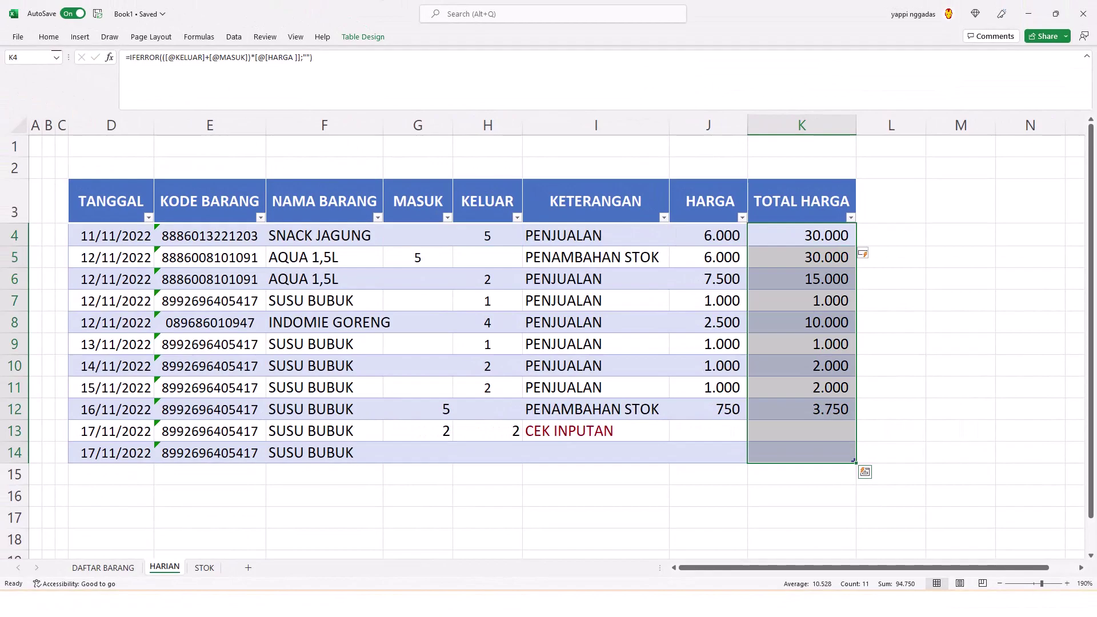
pyautogui.click(891, 301)
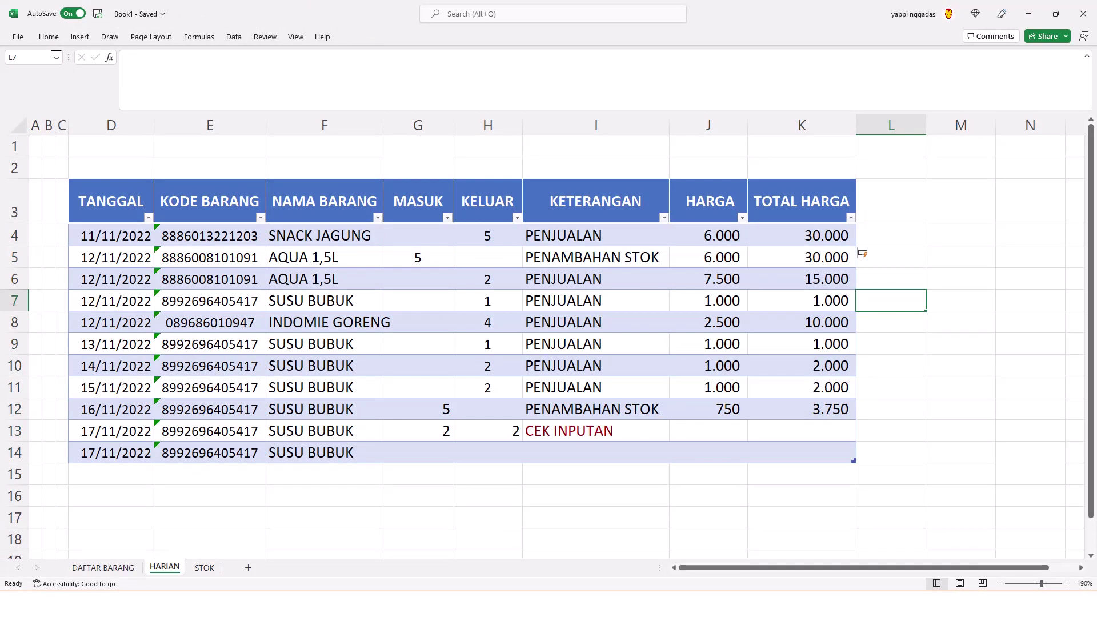
# Clear the MASUK quantity of the CEK INPUTAN row in the HARIAN sheet.
pyautogui.click(110, 567)
pyautogui.moveTo(646, 244); pyautogui.dragTo(825, 390)
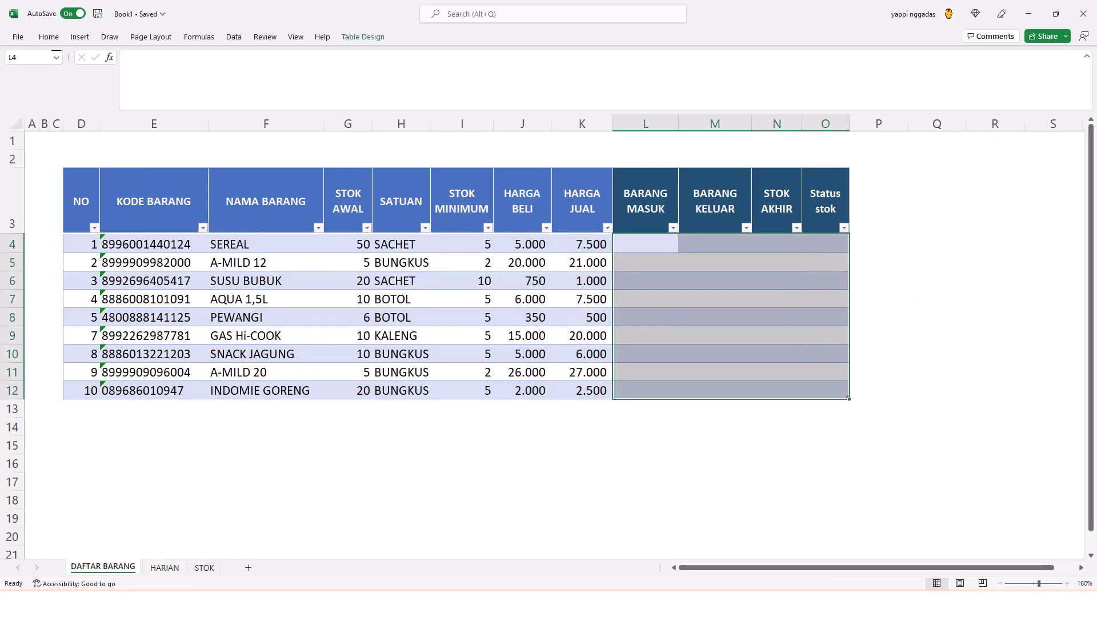
pyautogui.click(165, 570)
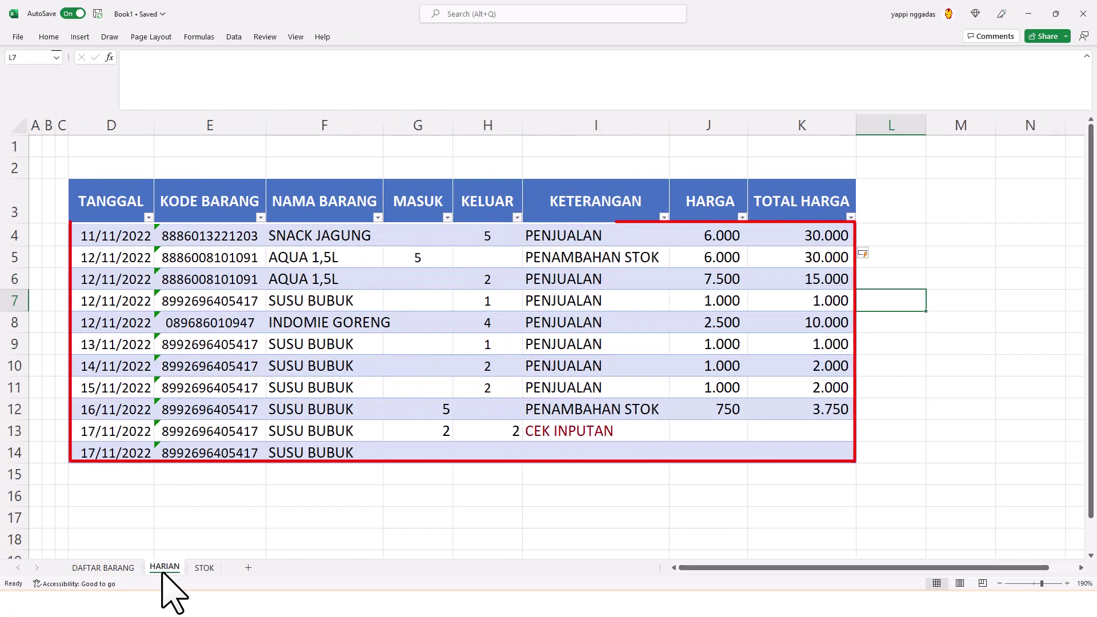
pyautogui.click(418, 431)
pyautogui.press('Delete')
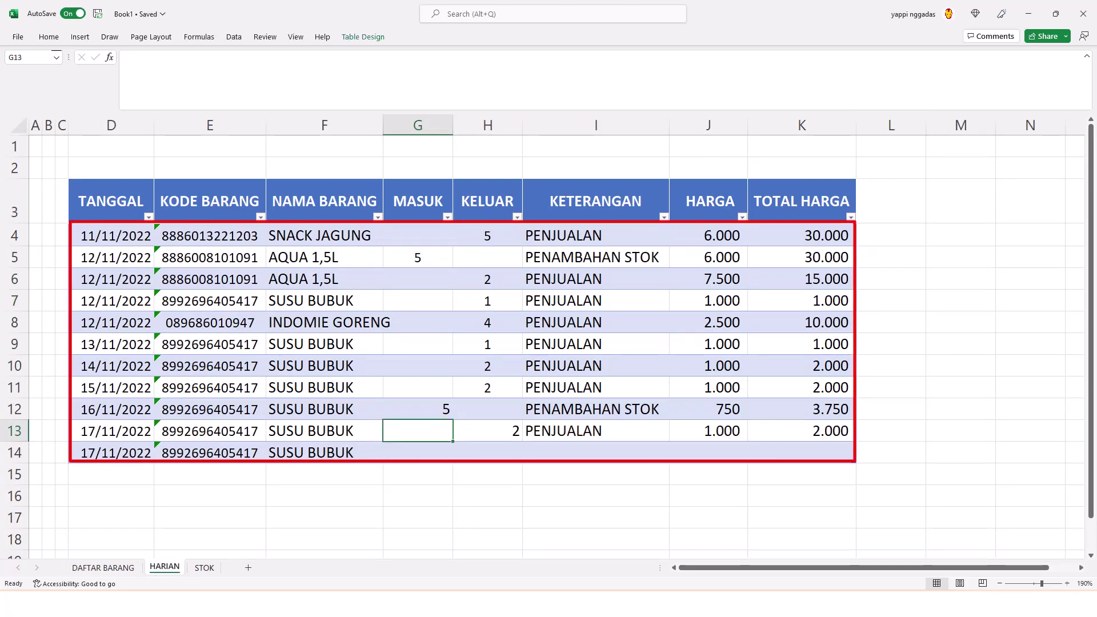
# Start a SUMIFS formula in the first BARANG MASUK cell of the DAFTAR BARANG sheet with trx_harian[MASUK] as the sum range.
pyautogui.click(110, 567)
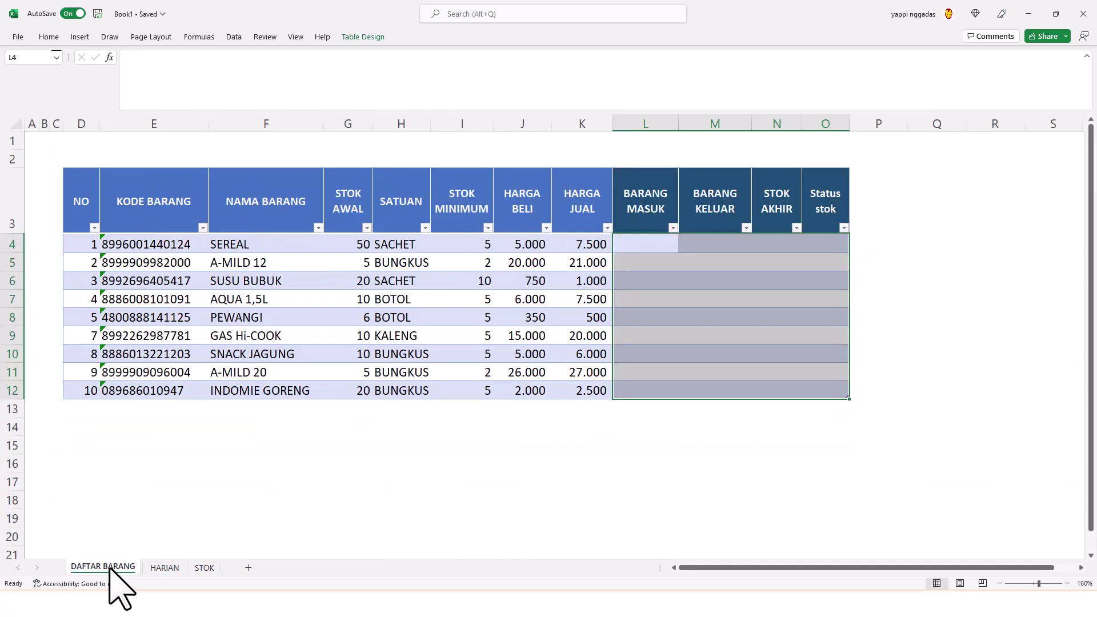
pyautogui.click(646, 244)
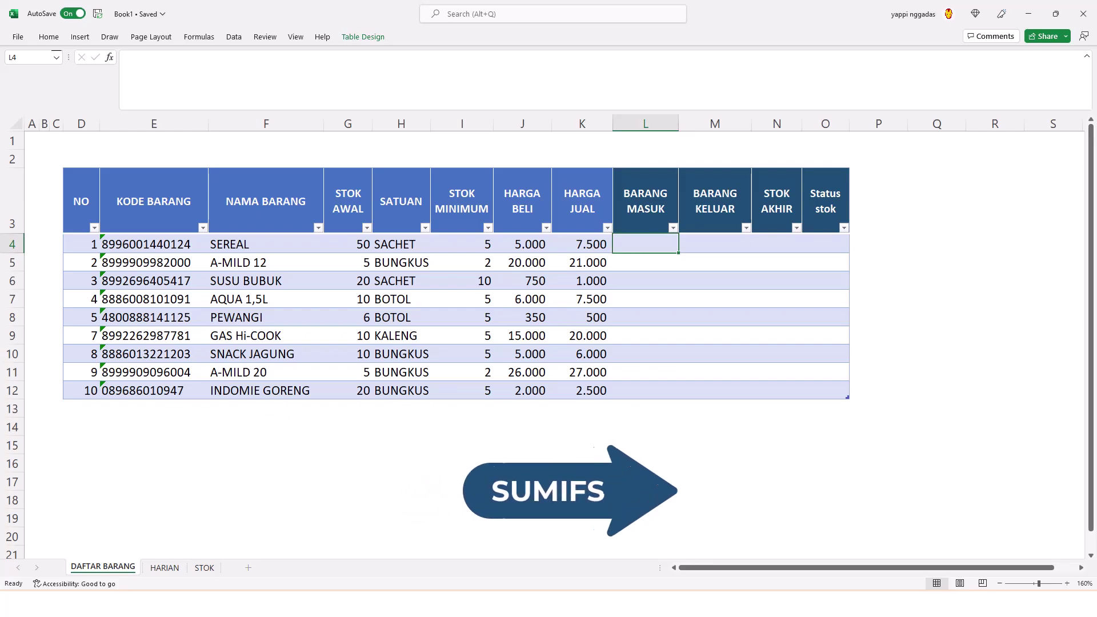
pyautogui.write('=')
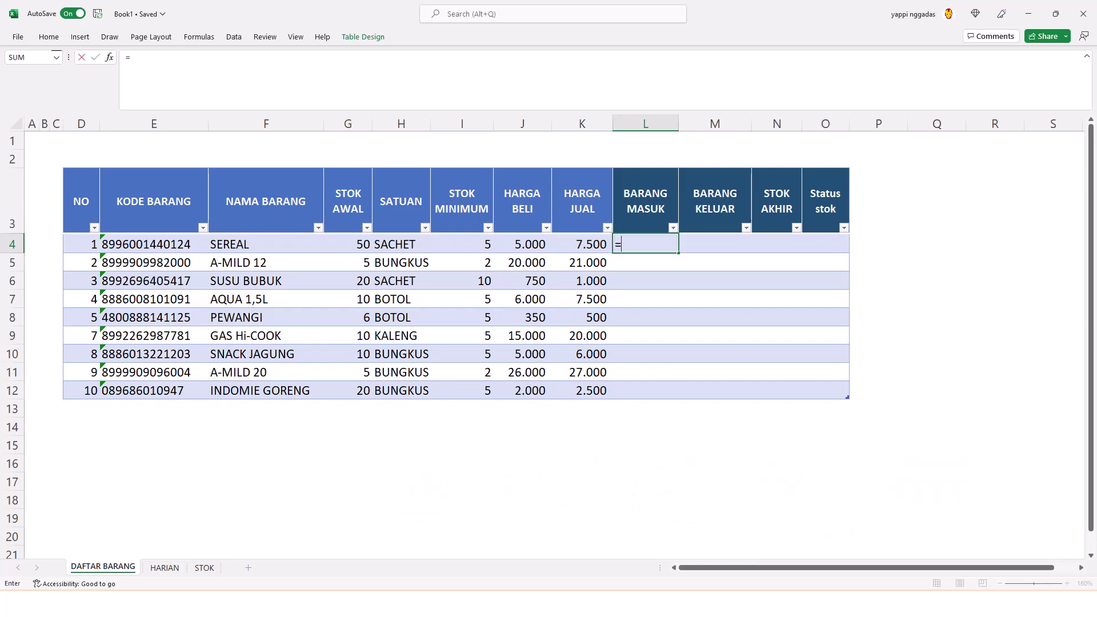
pyautogui.write('sumif')
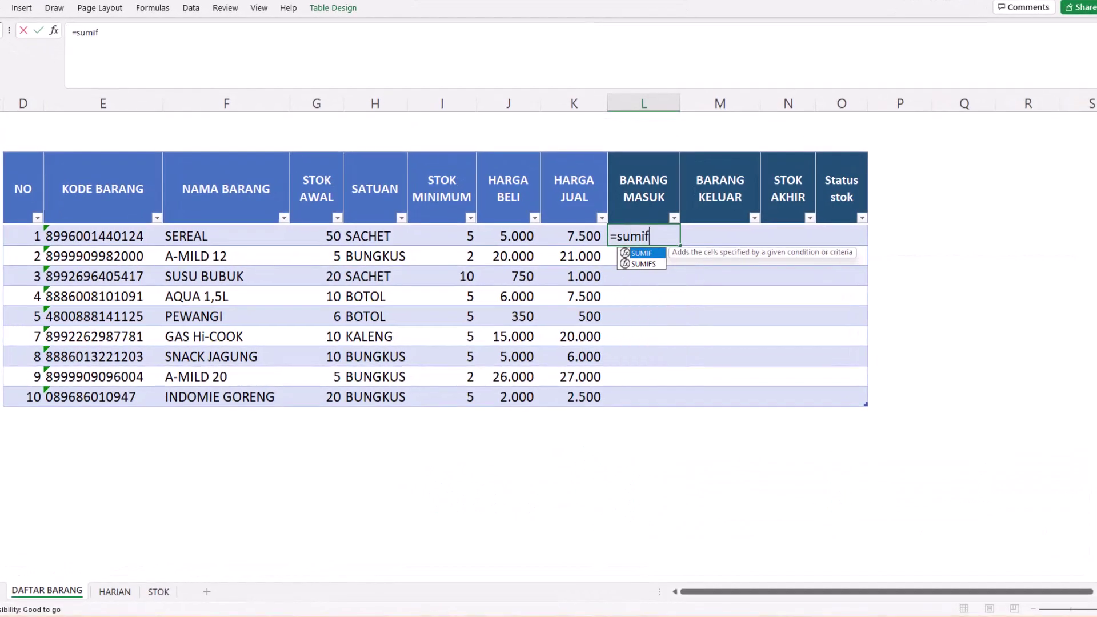
pyautogui.write('s')
pyautogui.press('Tab')
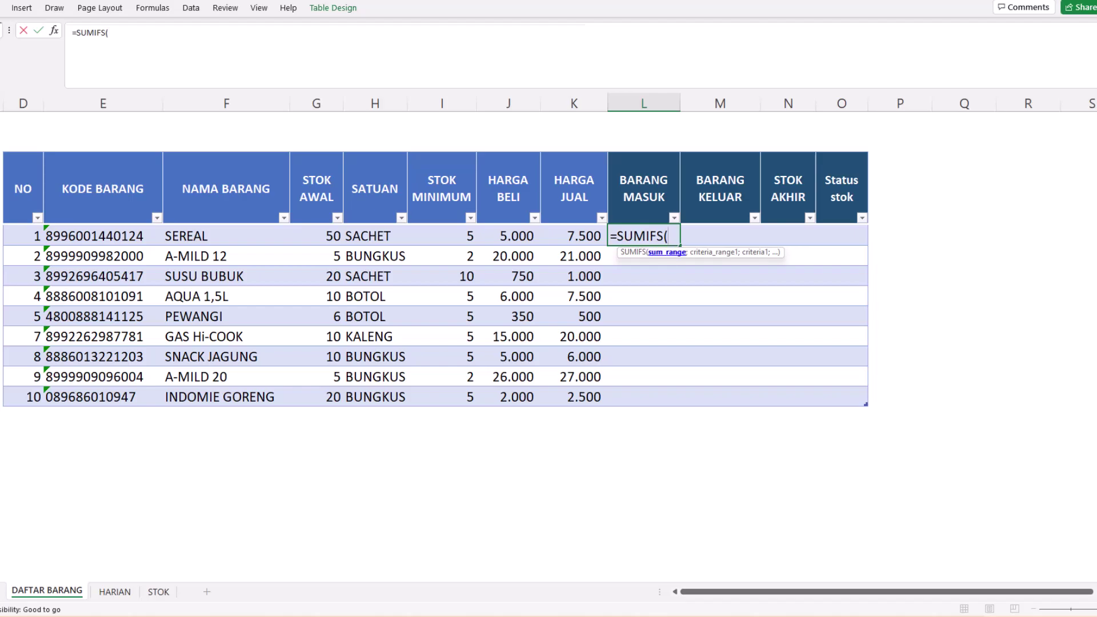
pyautogui.click(116, 592)
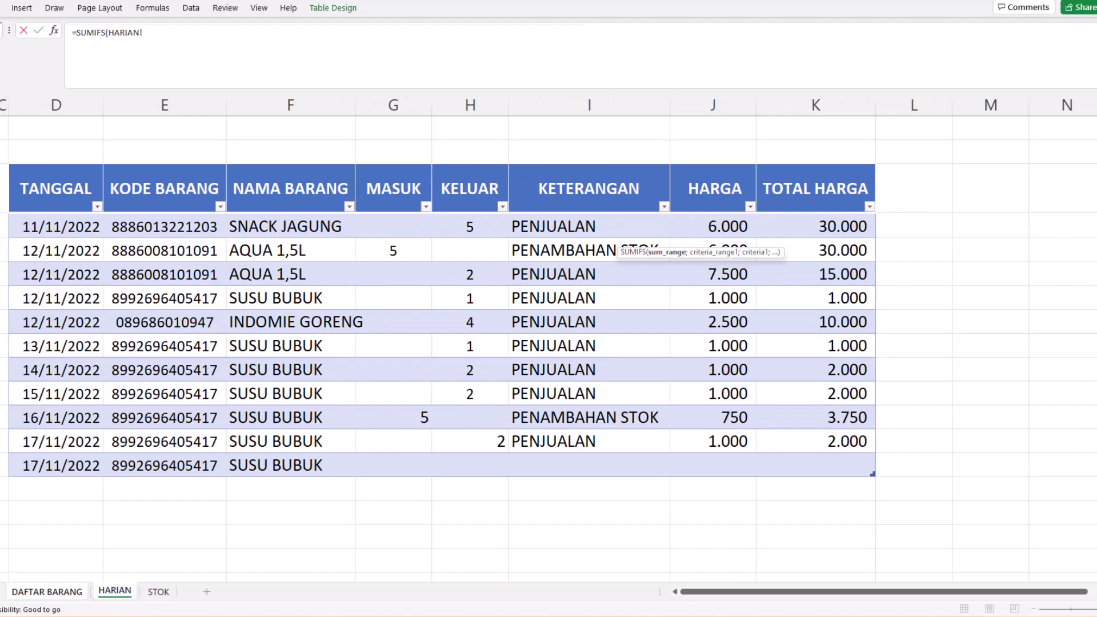
pyautogui.click(394, 186)
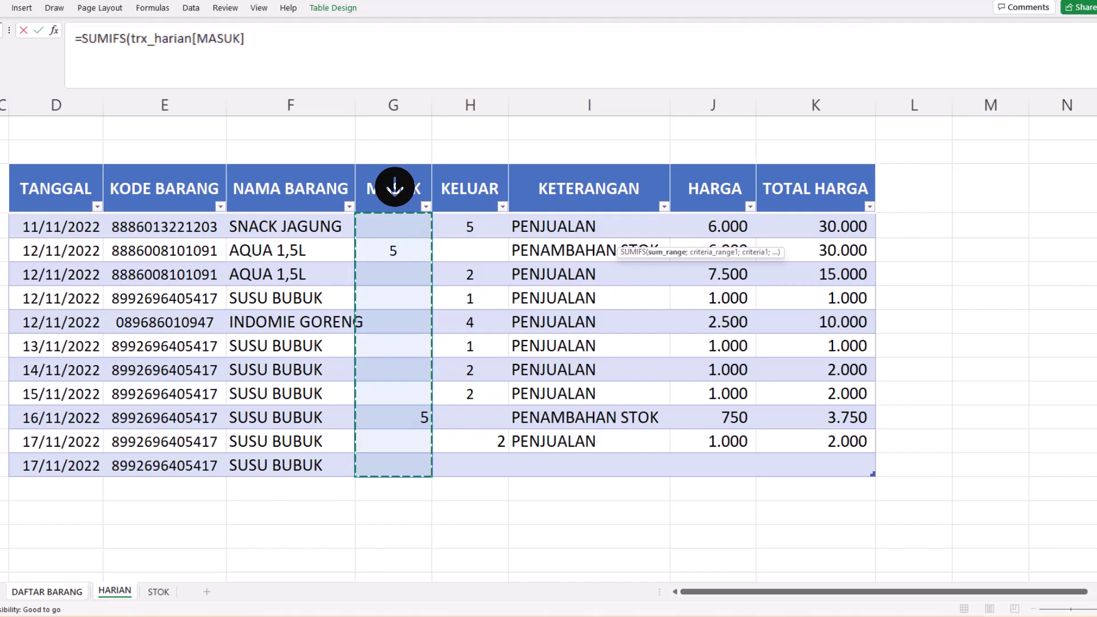
pyautogui.write(';')
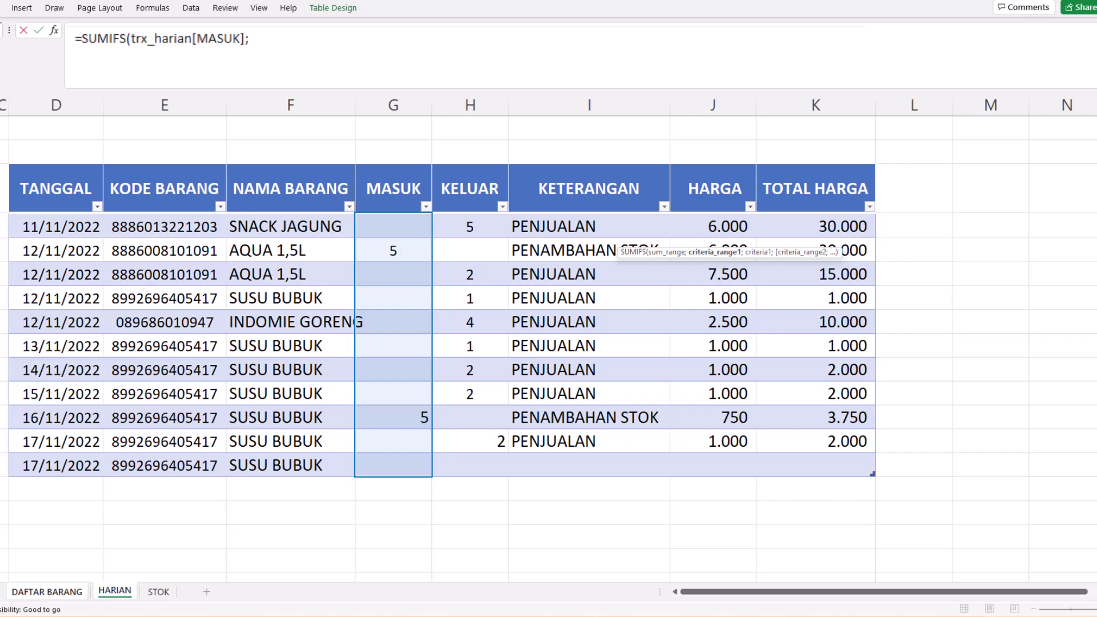
# Complete the SUMIFS formula with trx_harian[KODE BARANG] as criteria range and the item row's own KODE BARANG as criterion.
pyautogui.click(164, 187)
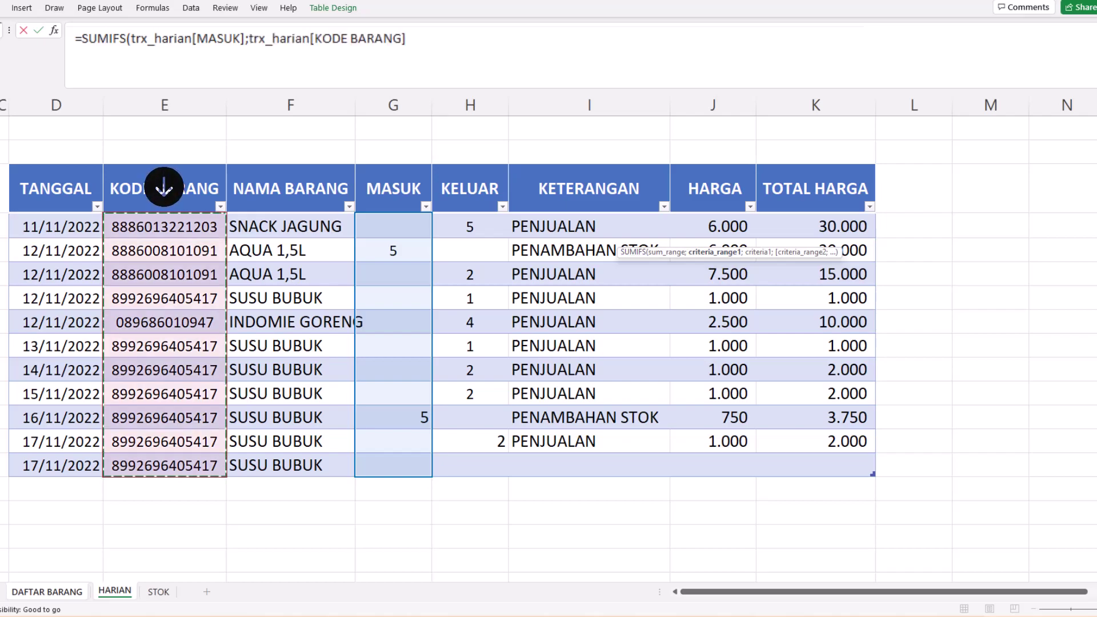
pyautogui.write(';')
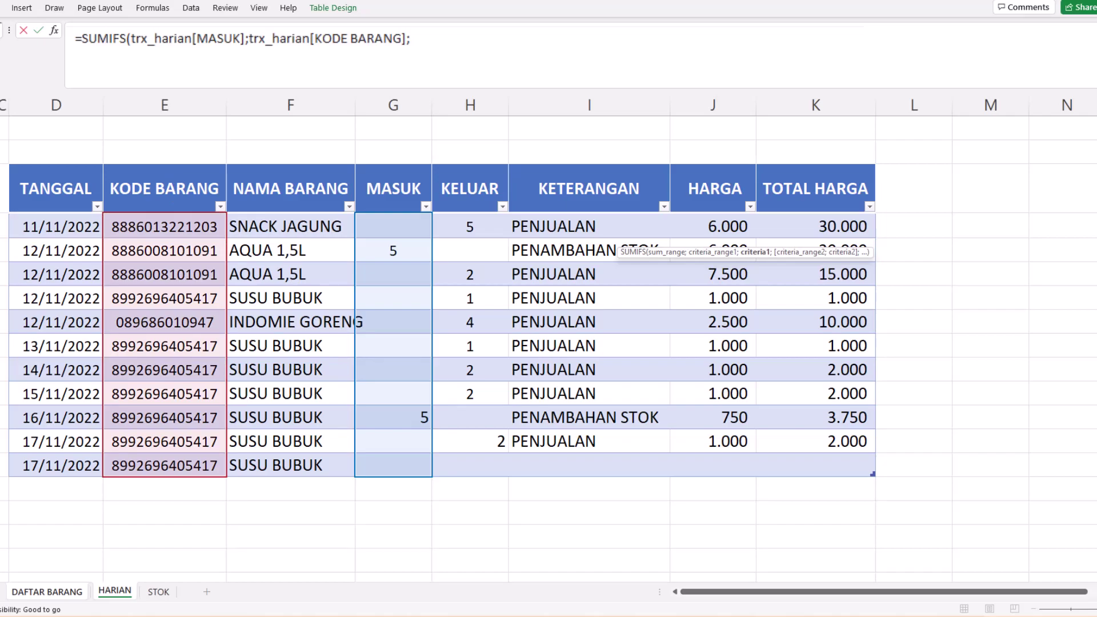
pyautogui.click(60, 593)
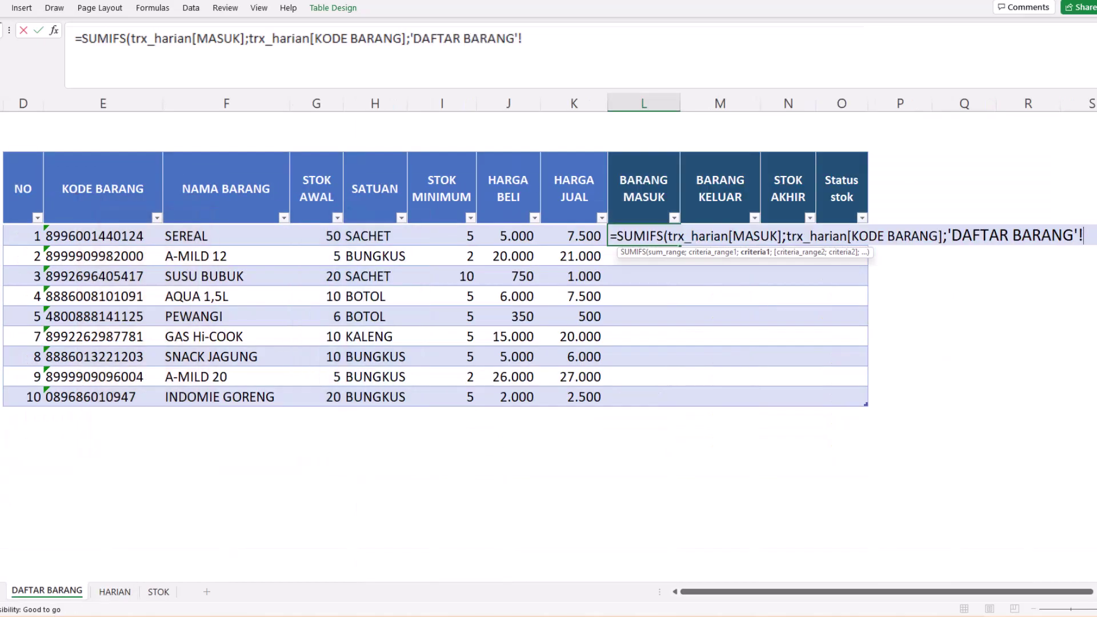
pyautogui.click(155, 235)
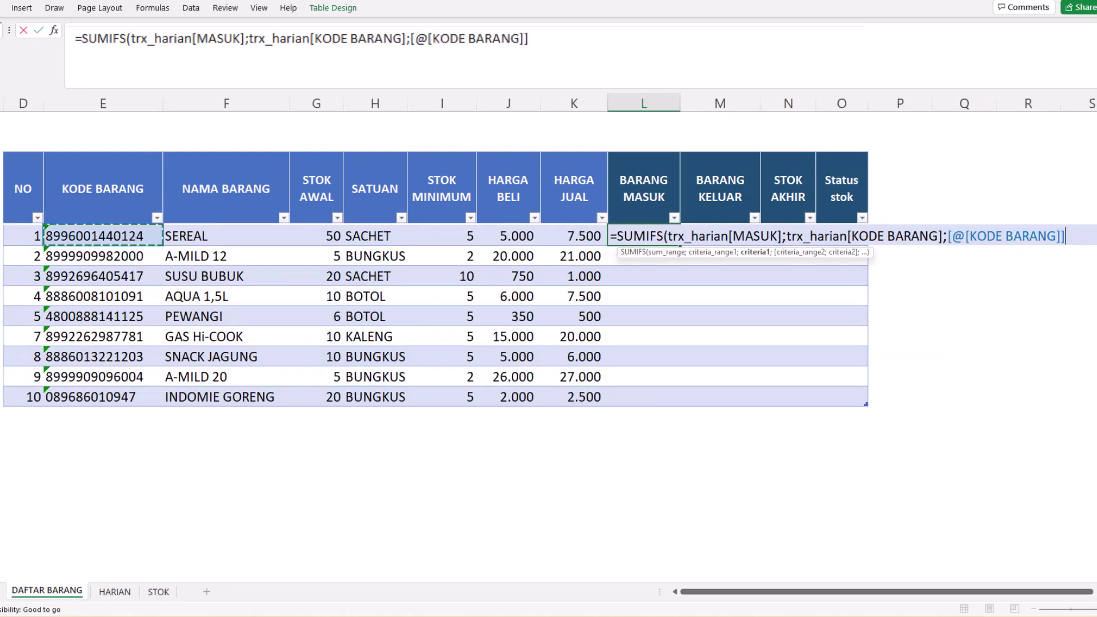
pyautogui.write(')')
pyautogui.press('Return')
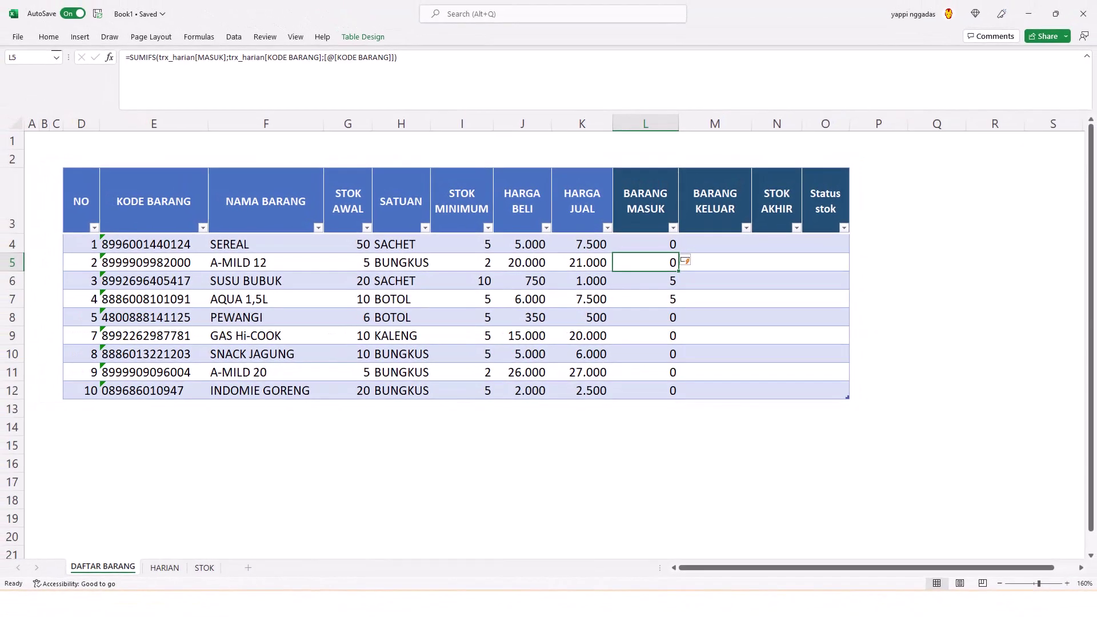
# Format the BARANG MASUK values in comma style without decimals.
pyautogui.click(56, 38)
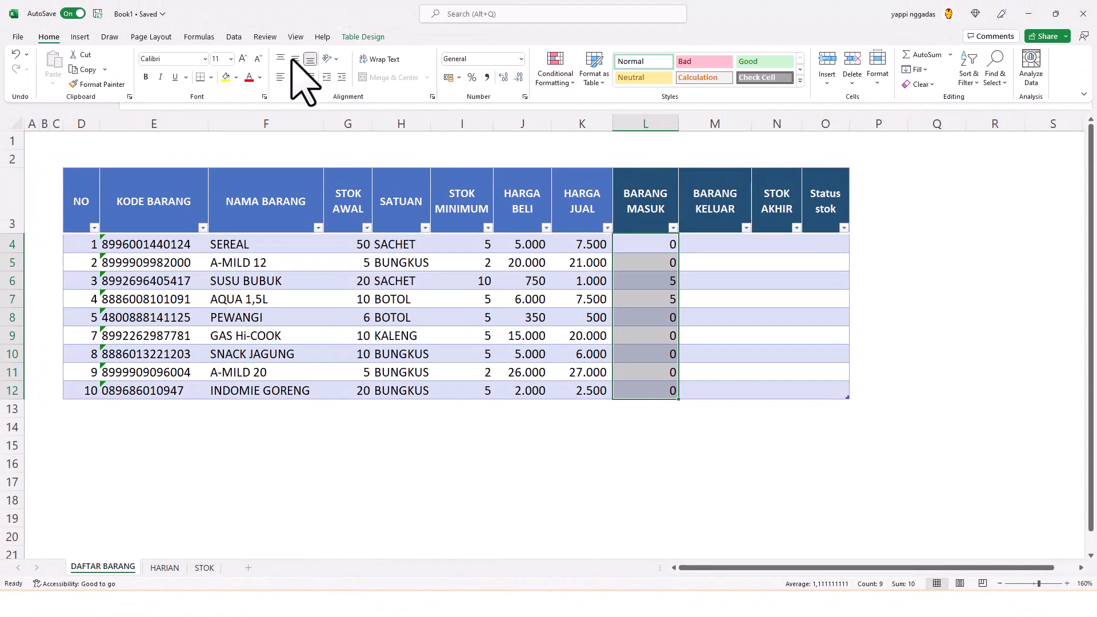
pyautogui.click(486, 78)
pyautogui.click(518, 77)
pyautogui.click(519, 78)
pyautogui.click(628, 155)
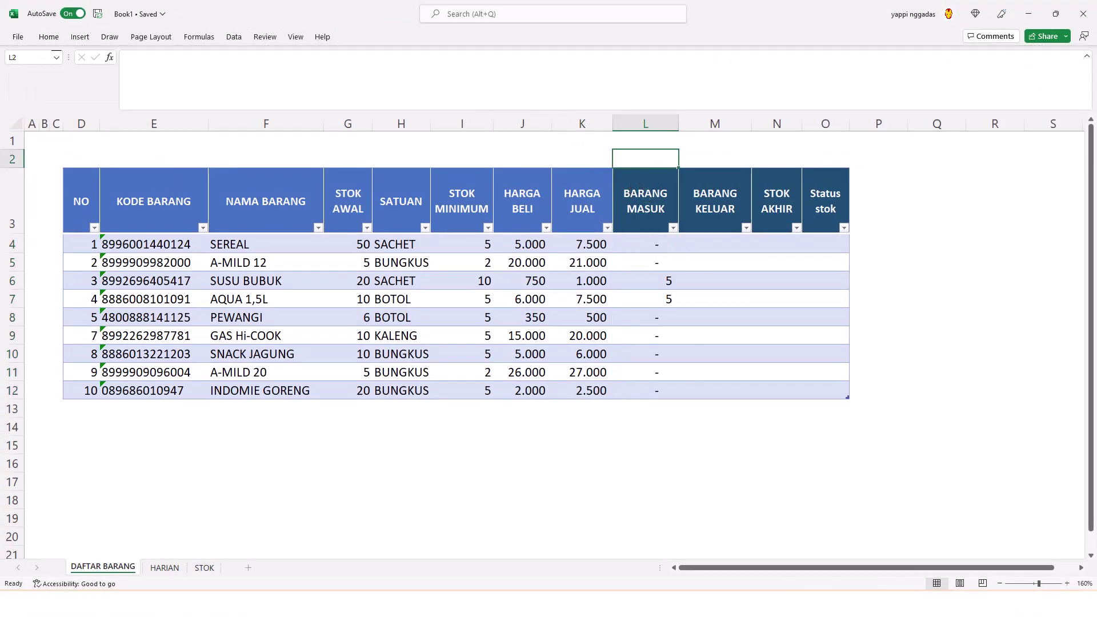
pyautogui.click(638, 169)
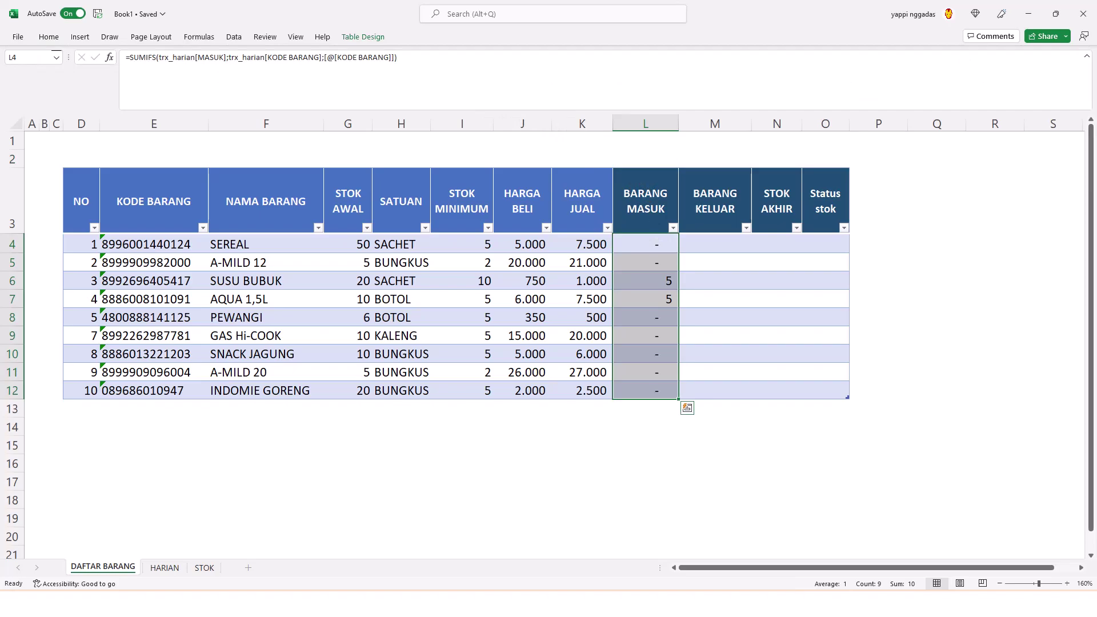
# Copy the BARANG MASUK SUMIFS formula text into the first BARANG KELUAR cell.
pyautogui.click(715, 244)
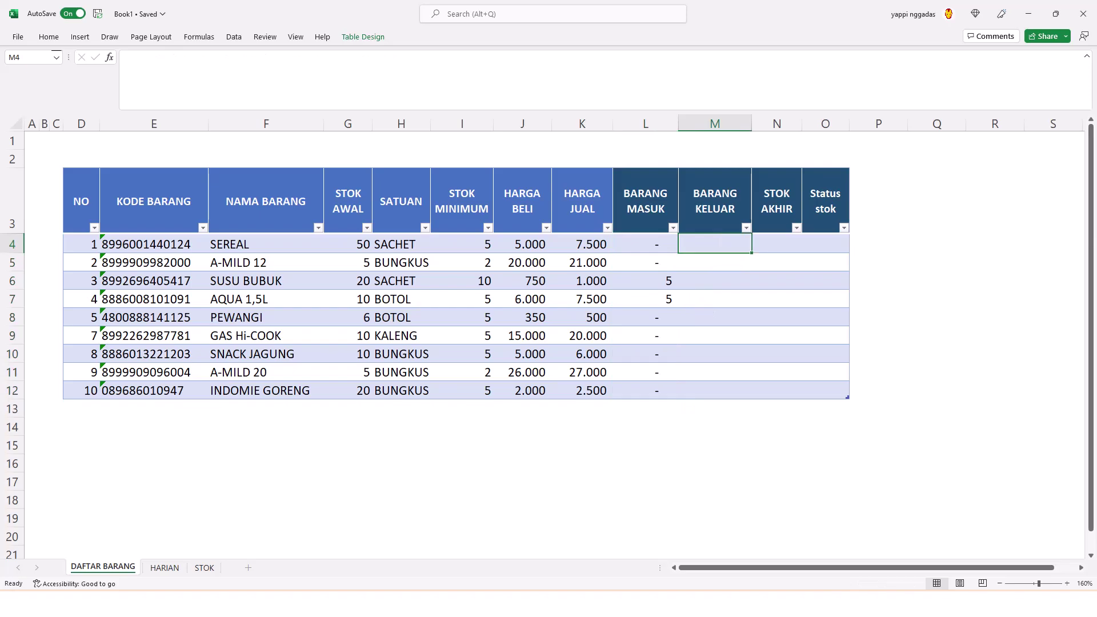
pyautogui.press('Left')
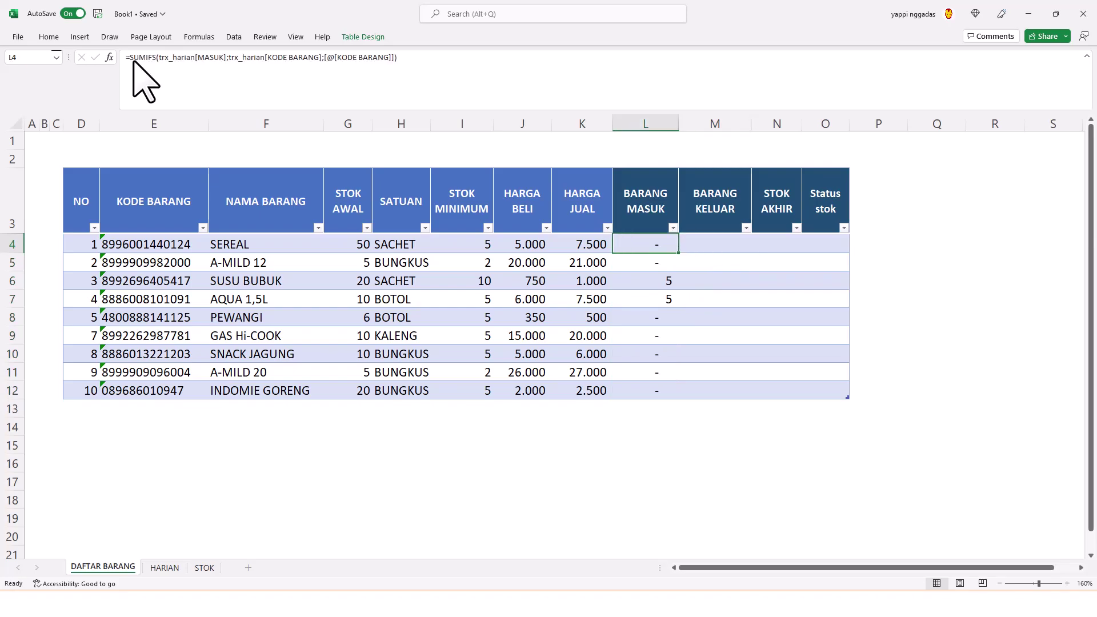
pyautogui.moveTo(130, 57); pyautogui.dragTo(397, 57)
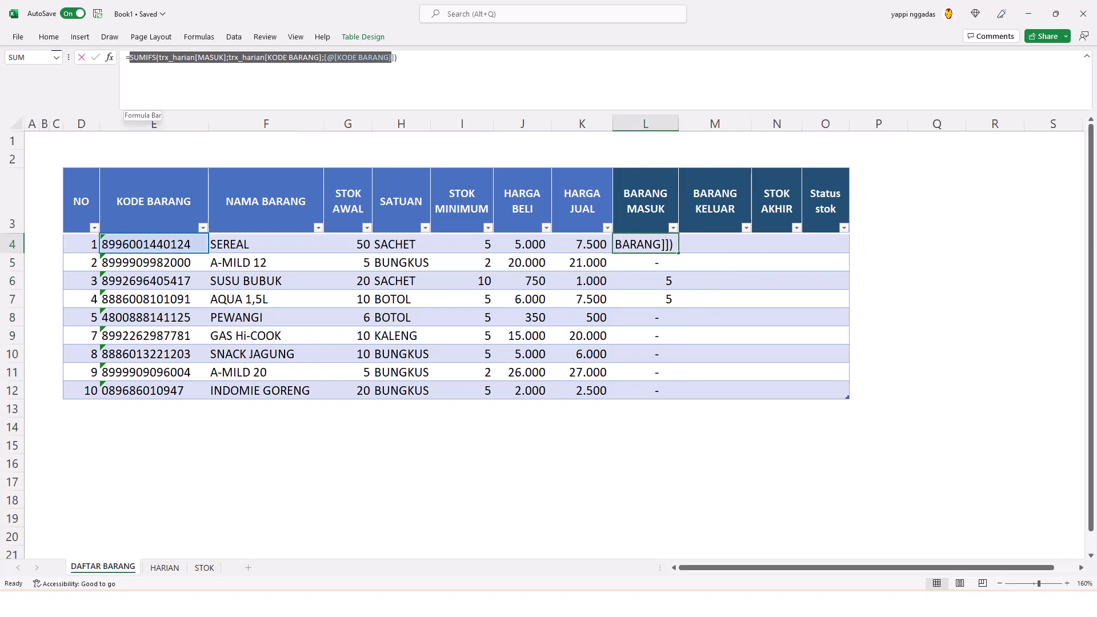
pyautogui.hotkey('ctrl', 'c')
pyautogui.press('Escape')
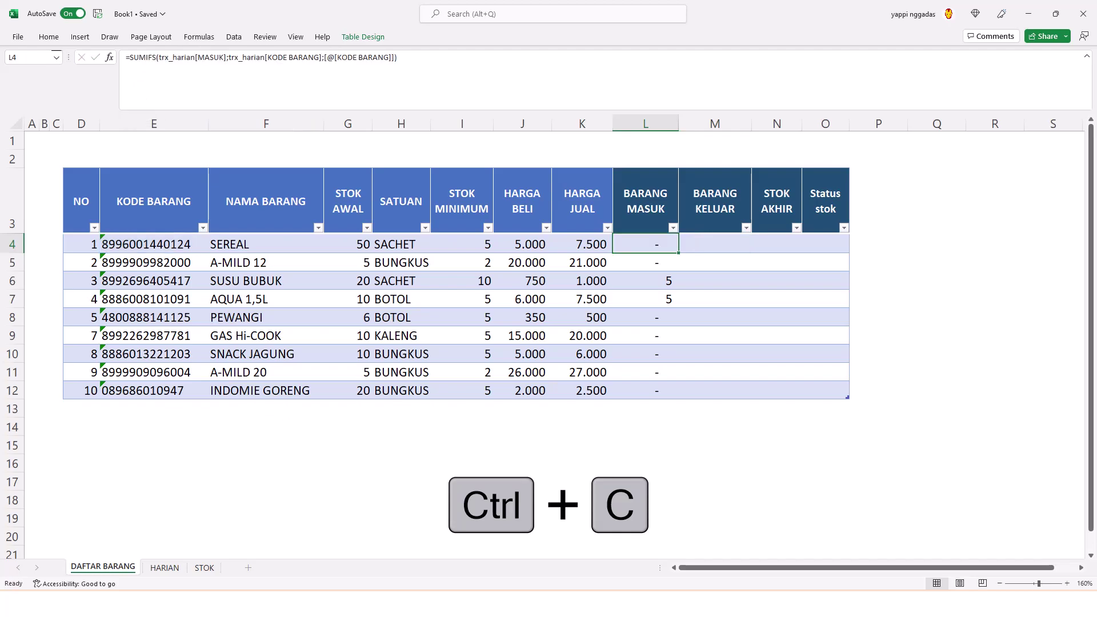
pyautogui.click(710, 243)
pyautogui.write('=')
pyautogui.hotkey('ctrl', 'v')
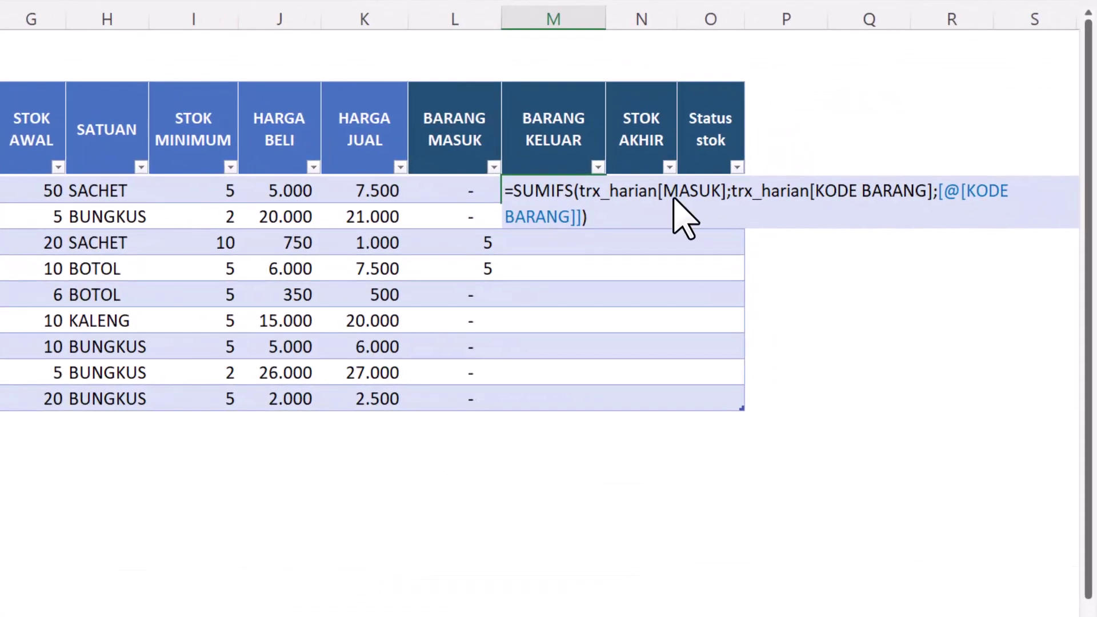
# Change the sum range of the BARANG KELUAR formula to trx_harian[KELUAR] and enter the formula.
pyautogui.moveTo(673, 196); pyautogui.dragTo(721, 206)
pyautogui.hotkey('shift', 'Right')
pyautogui.press('Delete')
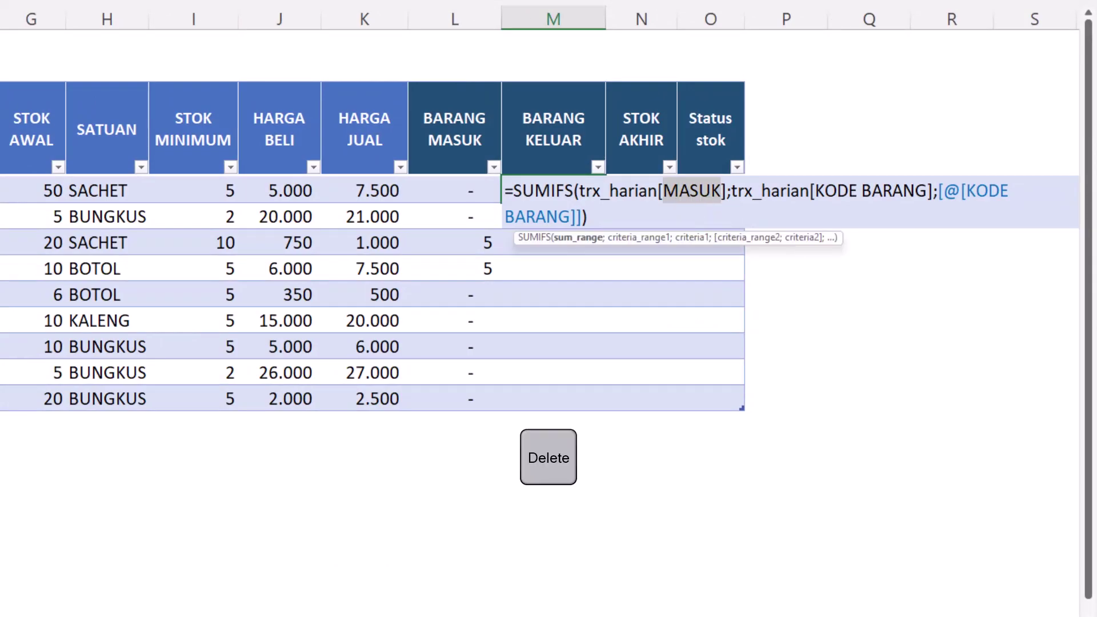
pyautogui.write('k')
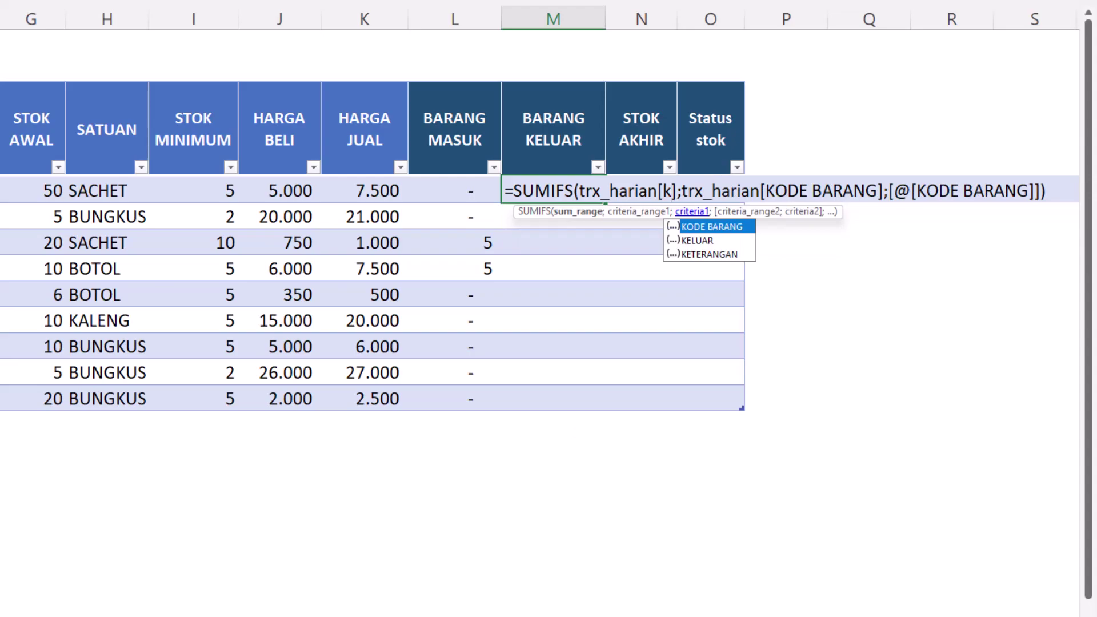
pyautogui.doubleClick(722, 241)
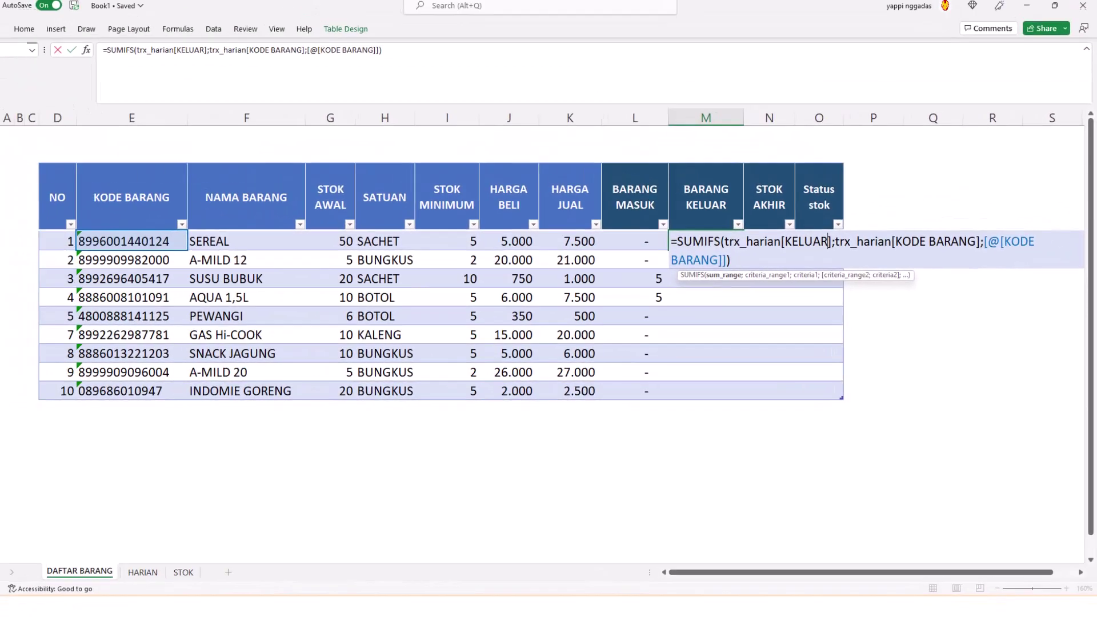
pyautogui.click(666, 246)
pyautogui.click(717, 246)
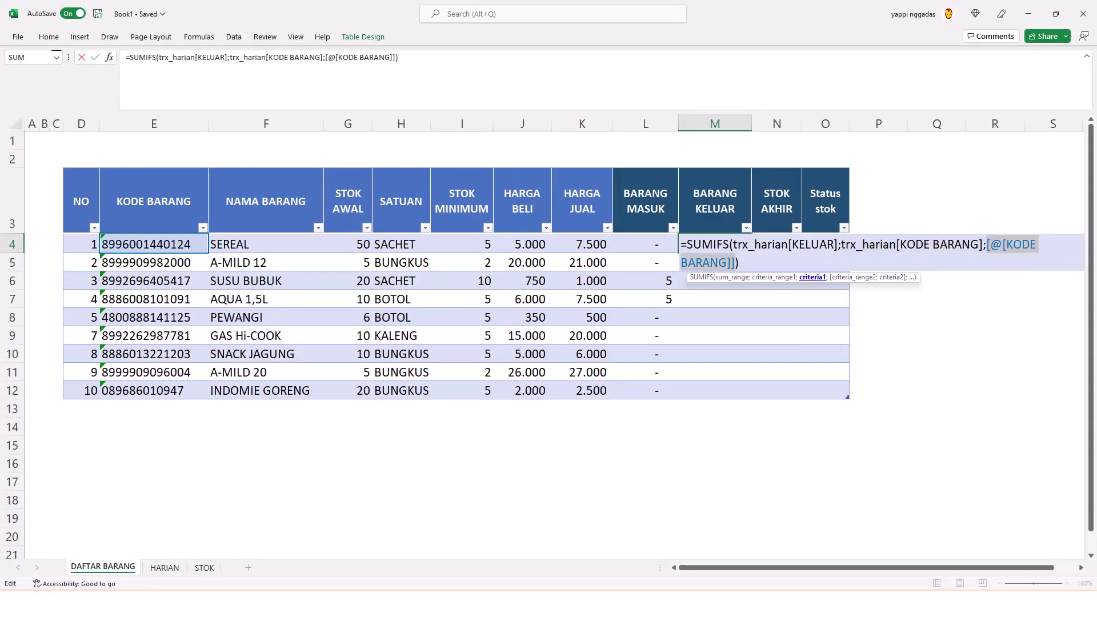
pyautogui.press('Return')
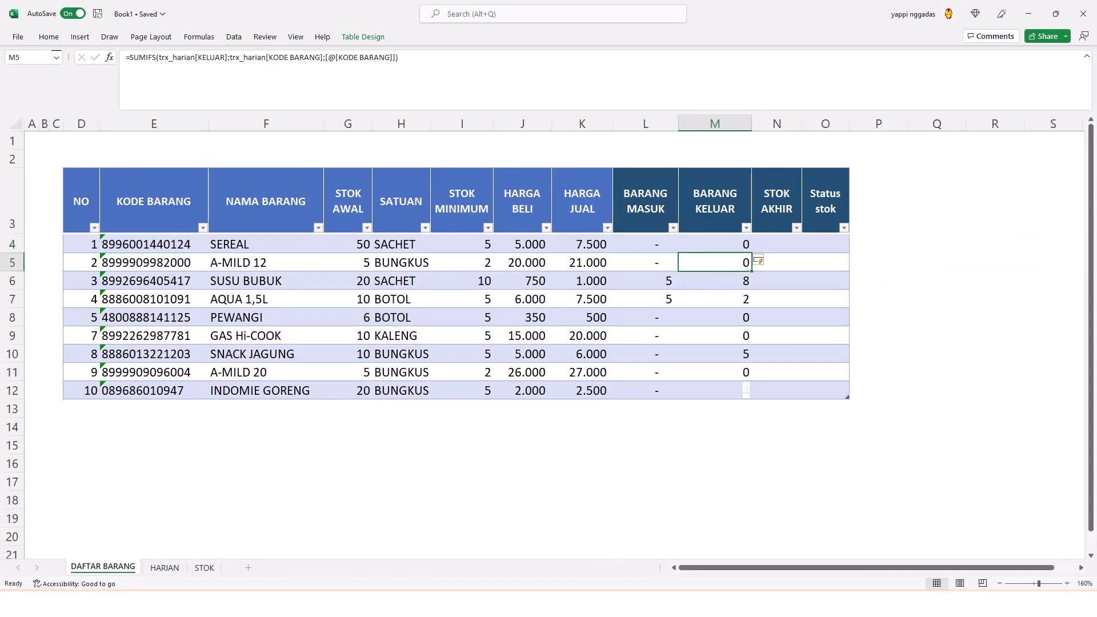
# Format the BARANG KELUAR values in comma style without decimals.
pyautogui.click(937, 299)
pyautogui.moveTo(715, 244); pyautogui.dragTo(715, 390)
pyautogui.click(48, 36)
pyautogui.click(879, 263)
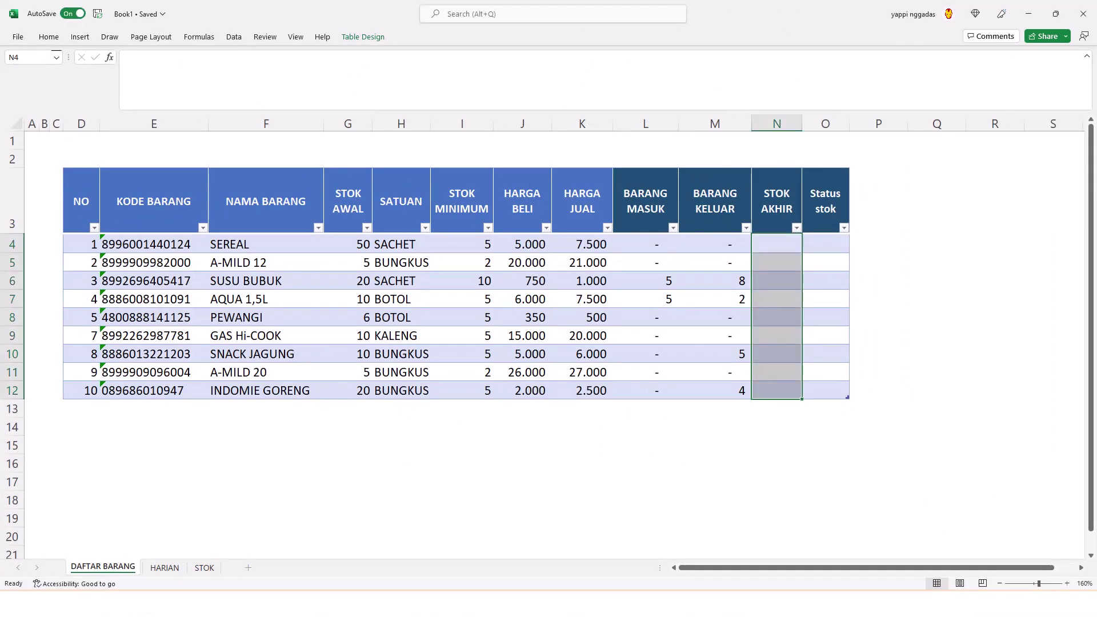
# Enter a STOK AKHIR formula that adds BARANG MASUK to STOK AWAL and subtracts BARANG KELUAR.
pyautogui.click(777, 244)
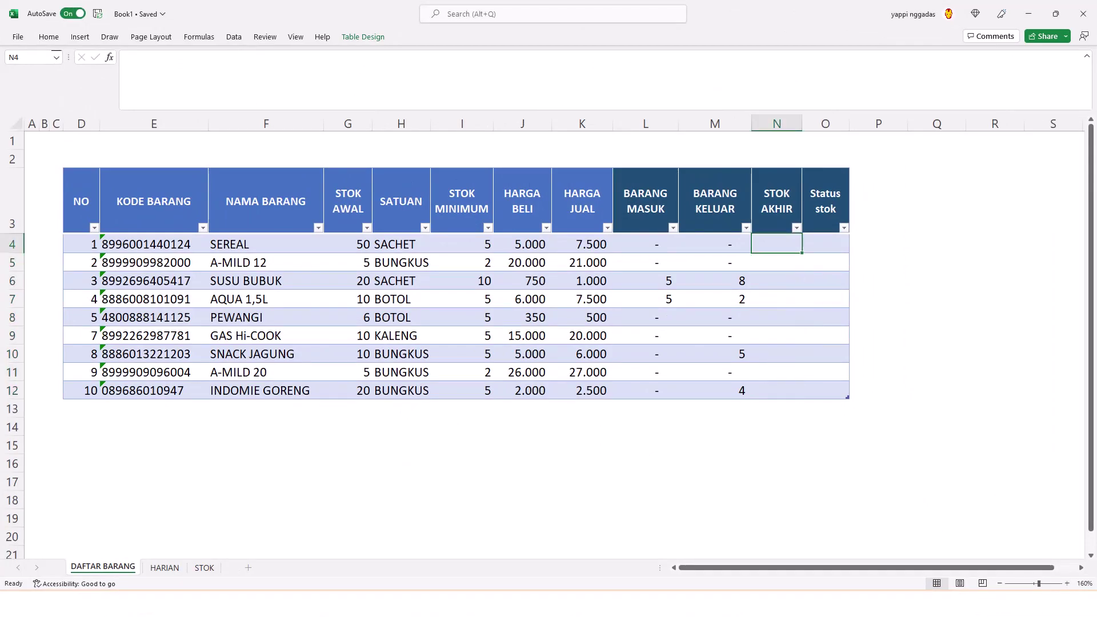
pyautogui.write('=')
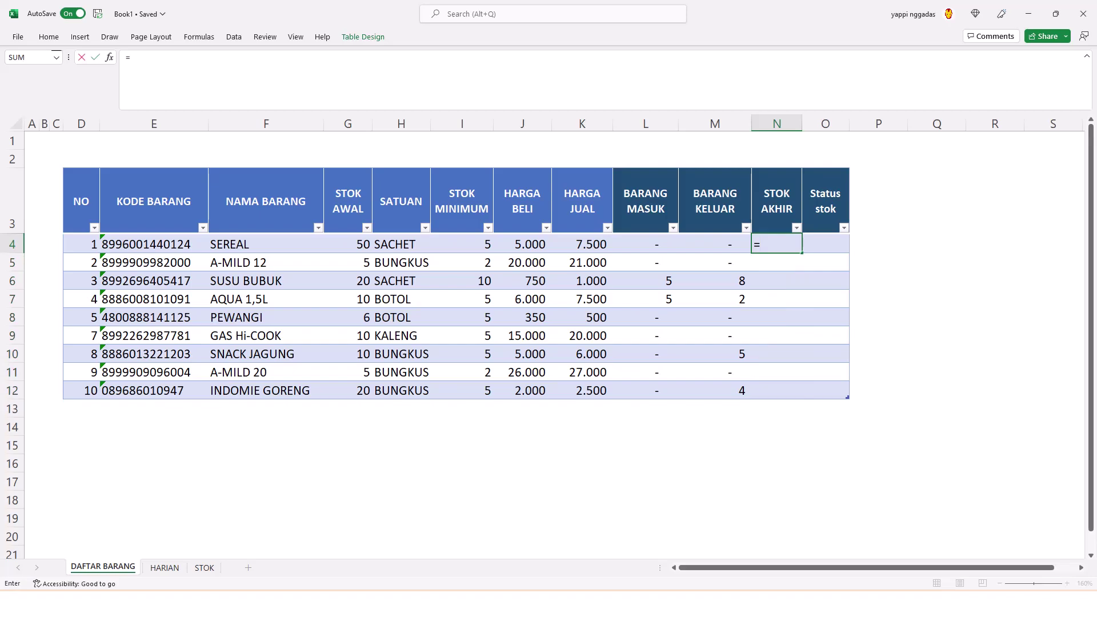
pyautogui.click(348, 244)
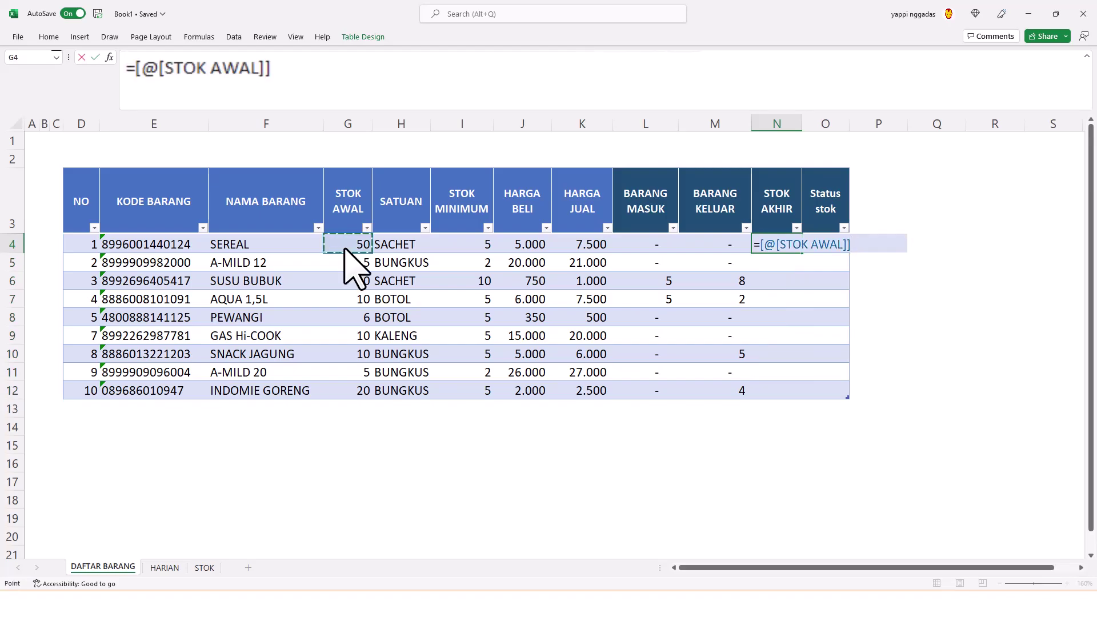
pyautogui.write('+')
pyautogui.click(657, 244)
pyautogui.write('-')
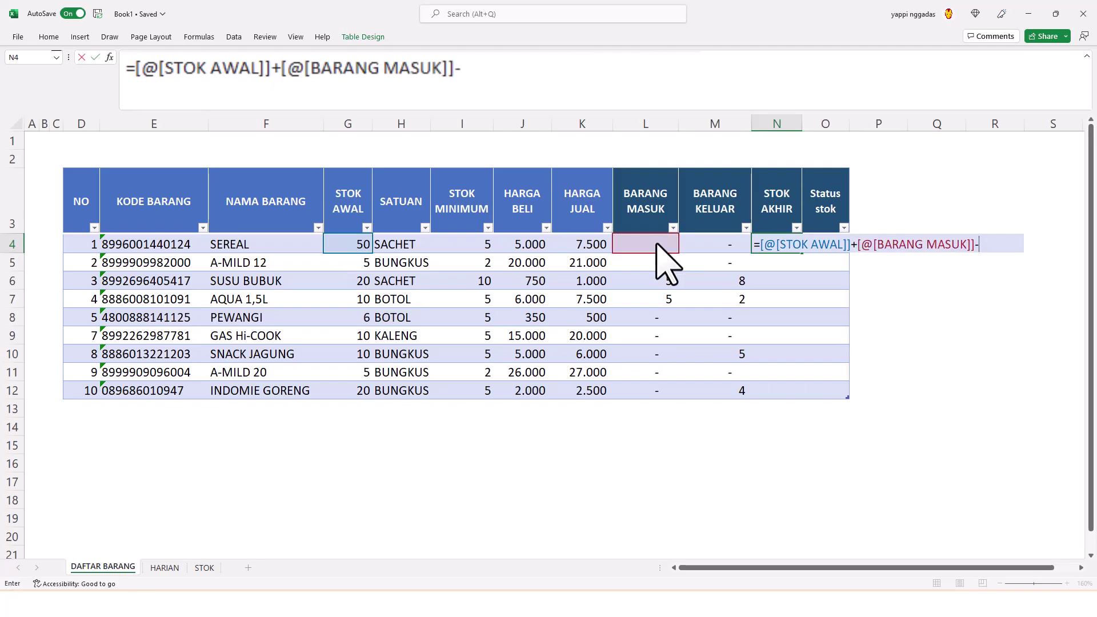
pyautogui.click(711, 248)
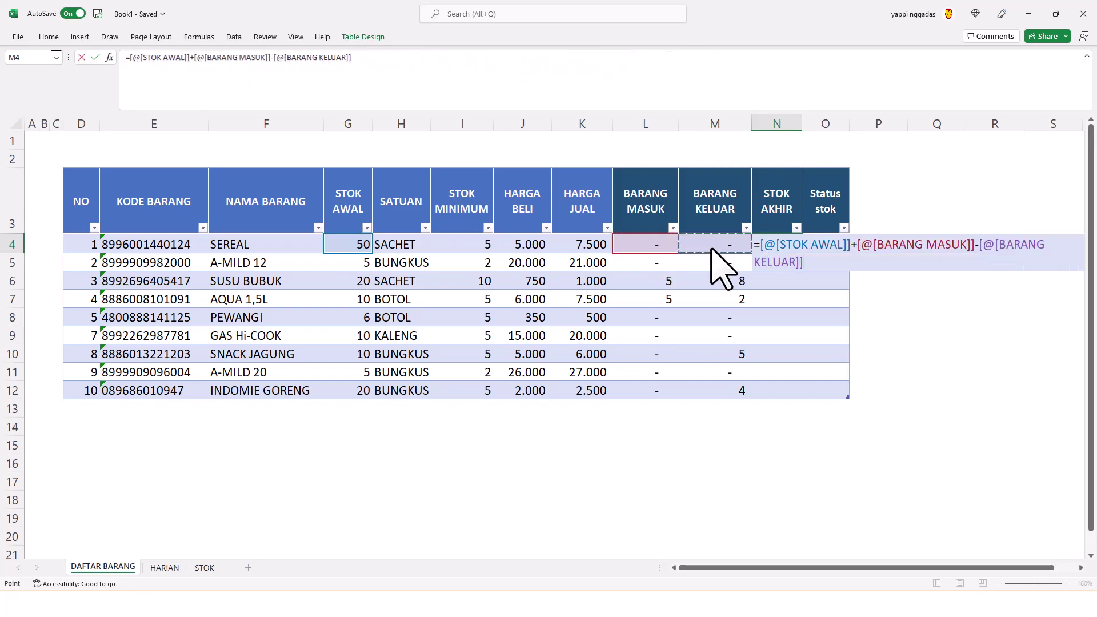
pyautogui.press('Return')
pyautogui.click(995, 317)
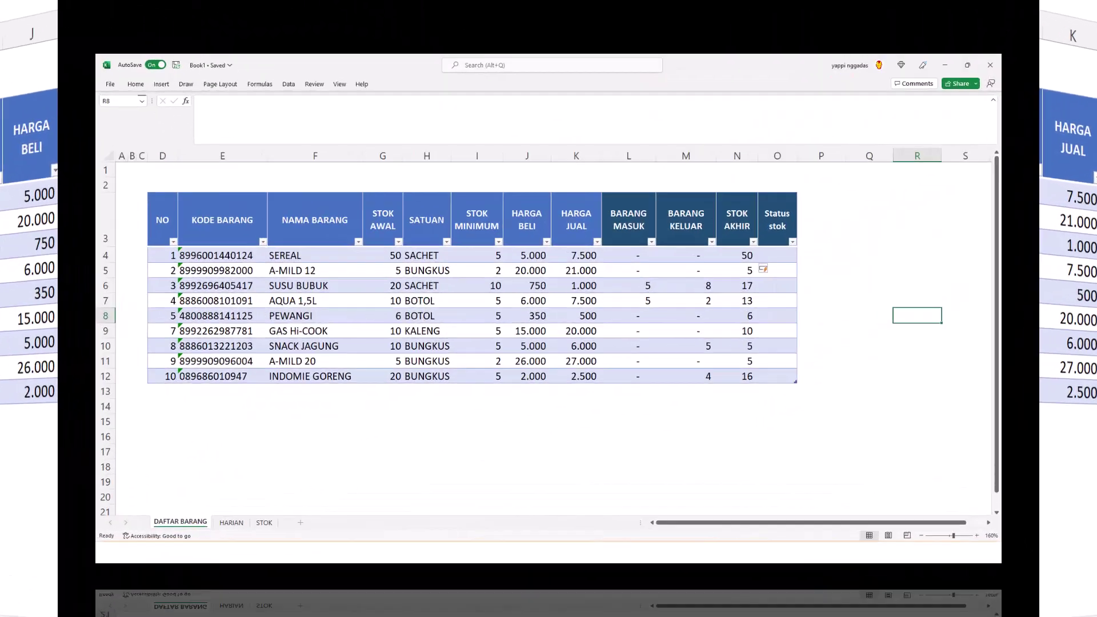
# Start an IFS formula in the first Status stok cell that returns "" when [@[STOK MINIMUM]] equals "".
pyautogui.moveTo(825, 244); pyautogui.dragTo(825, 390)
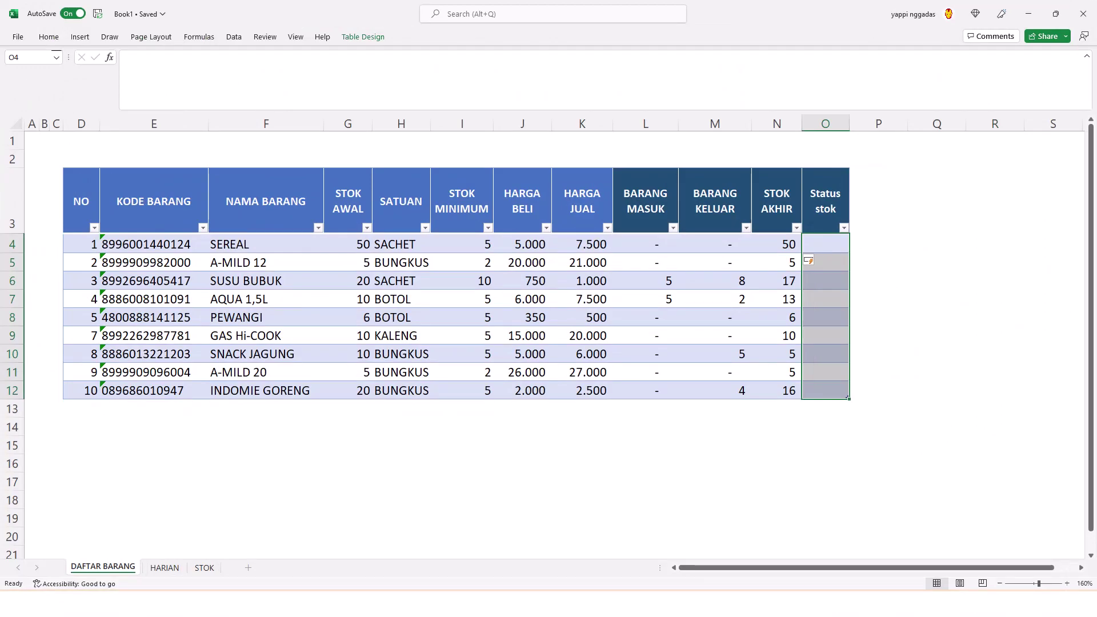
pyautogui.click(825, 244)
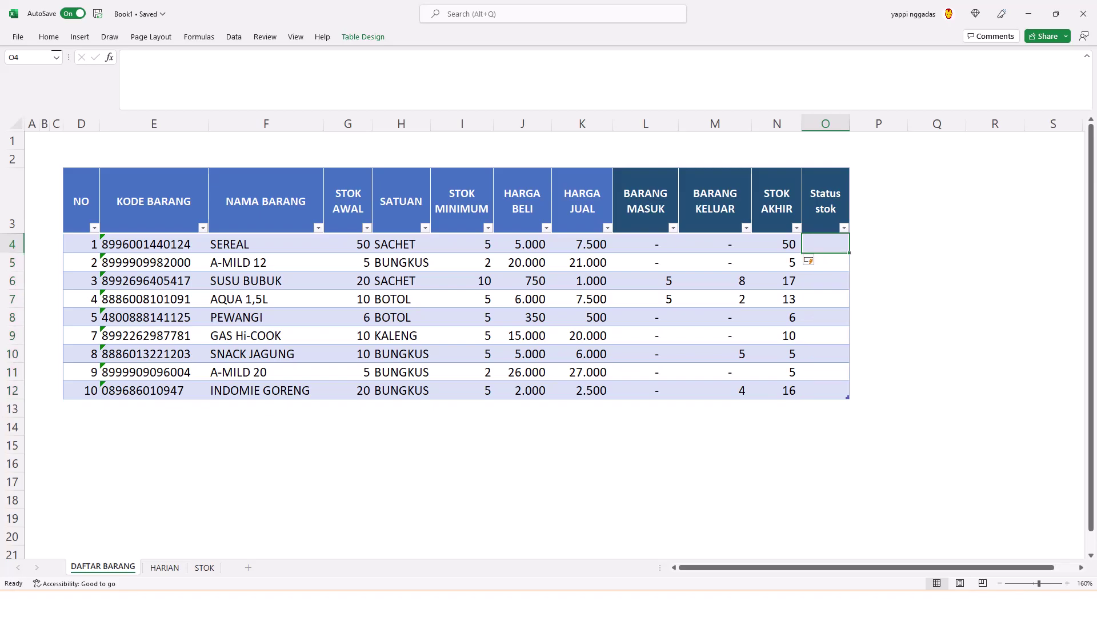
pyautogui.write('=')
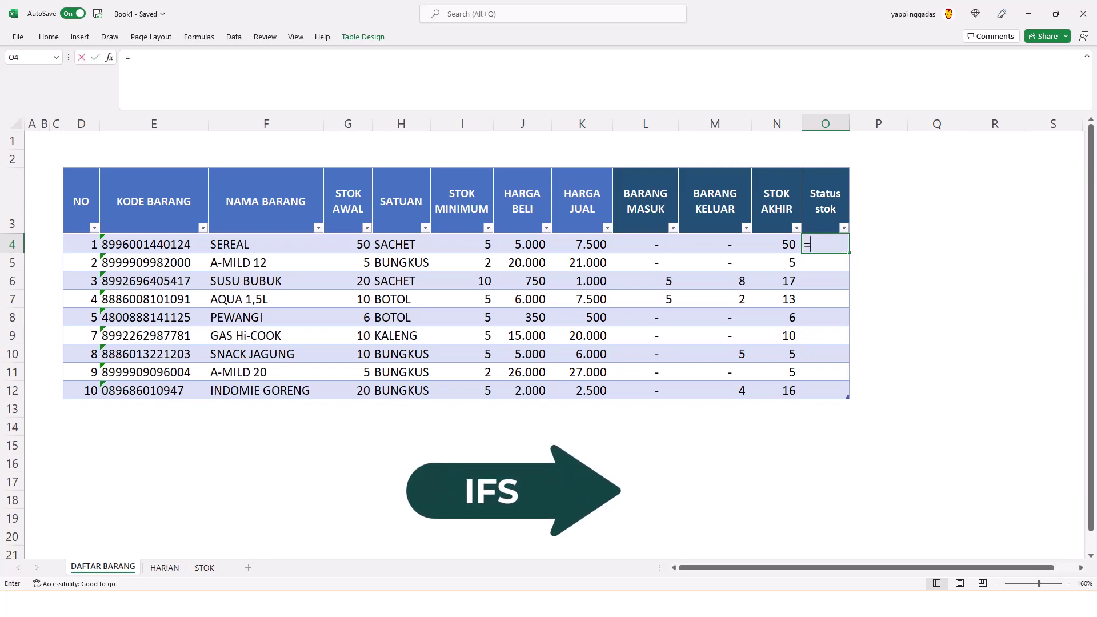
pyautogui.write('IFS')
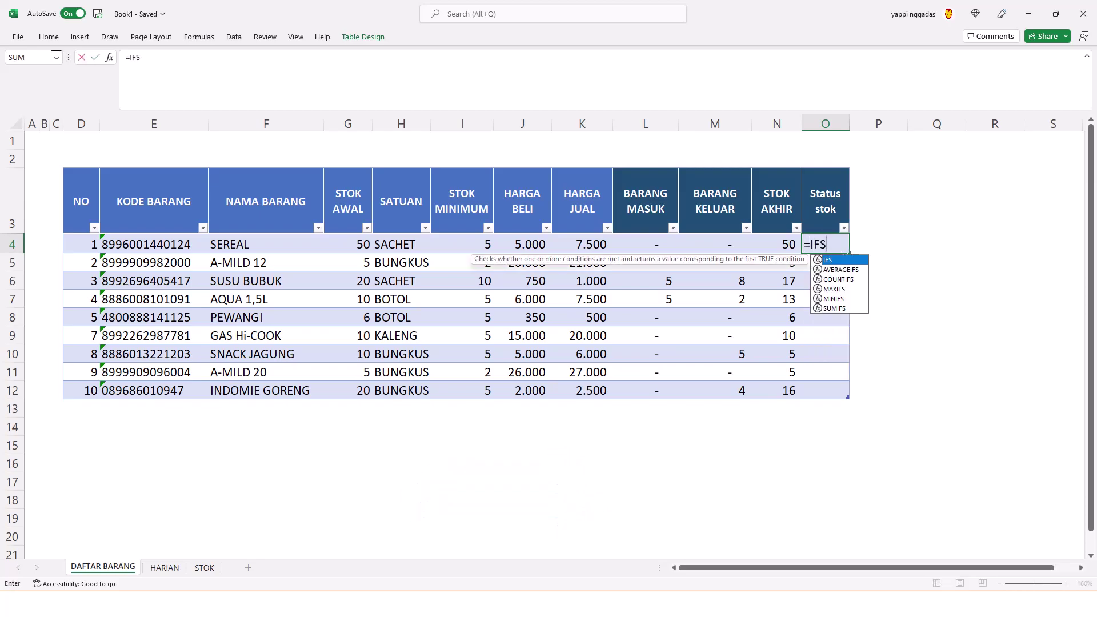
pyautogui.write('(')
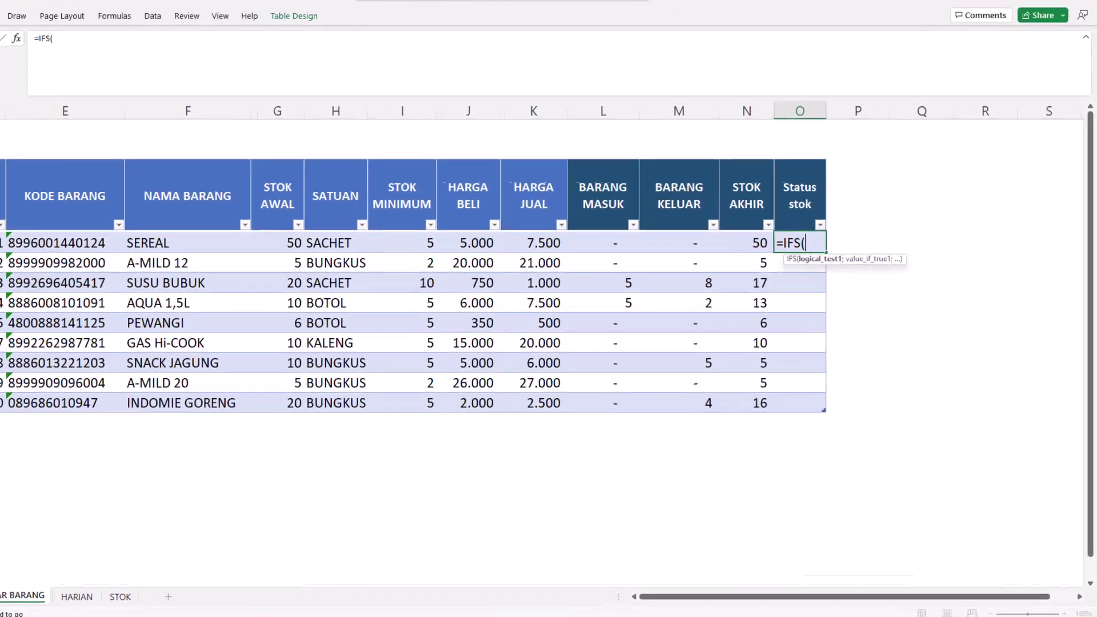
pyautogui.click(477, 246)
pyautogui.write('=')
pyautogui.write('"";')
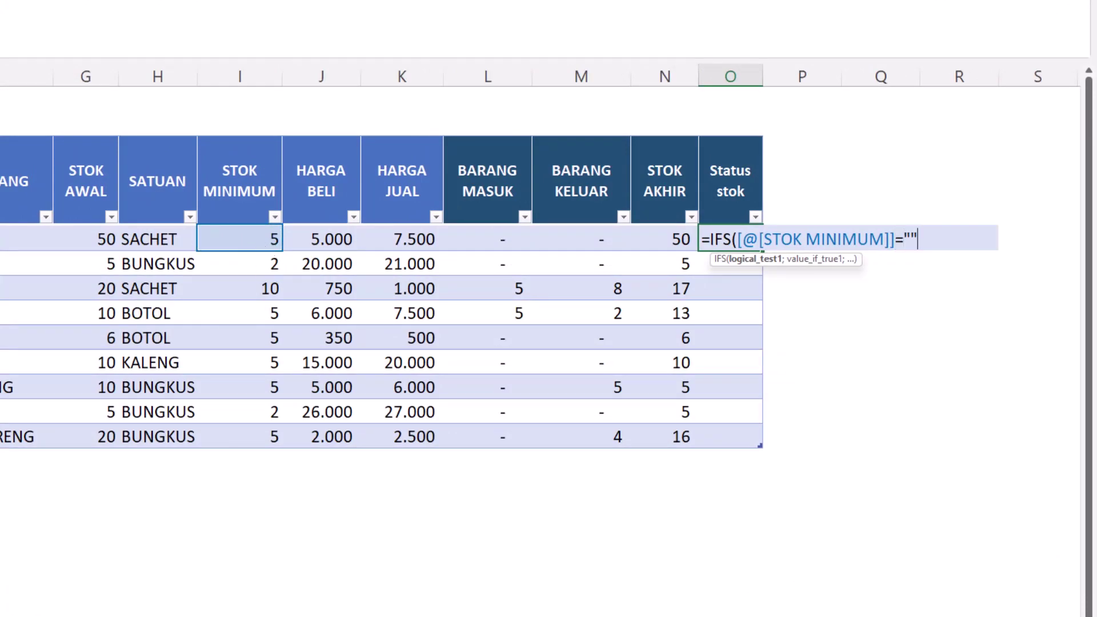
pyautogui.write('""')
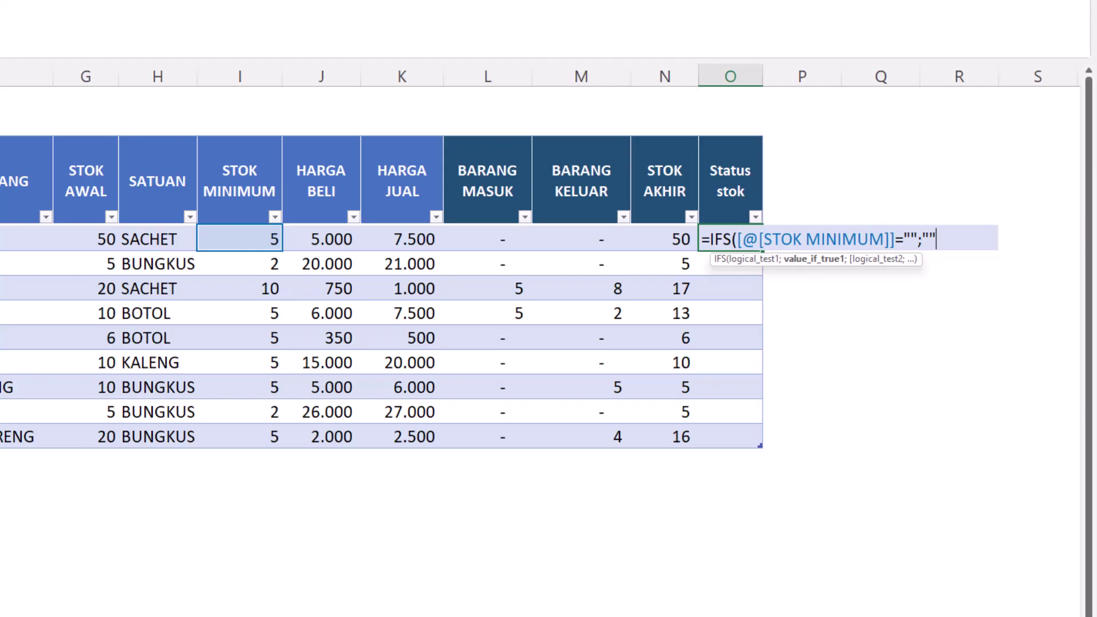
pyautogui.write(';')
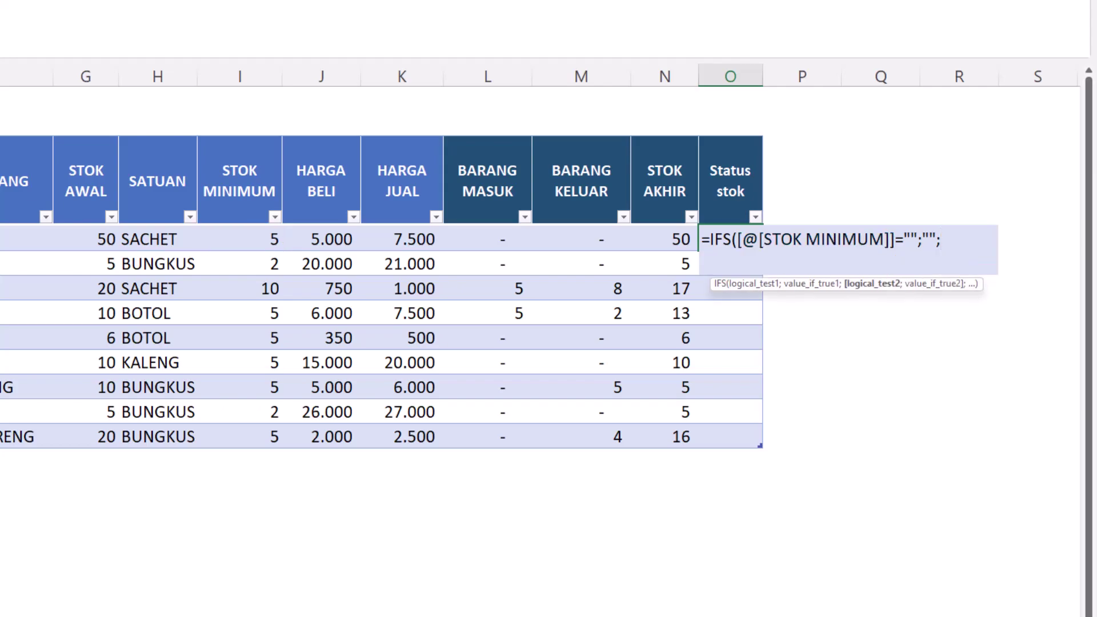
# Add an IFS condition that returns 2 when STOK AKHIR is greater than STOK MINIMUM.
pyautogui.click(666, 243)
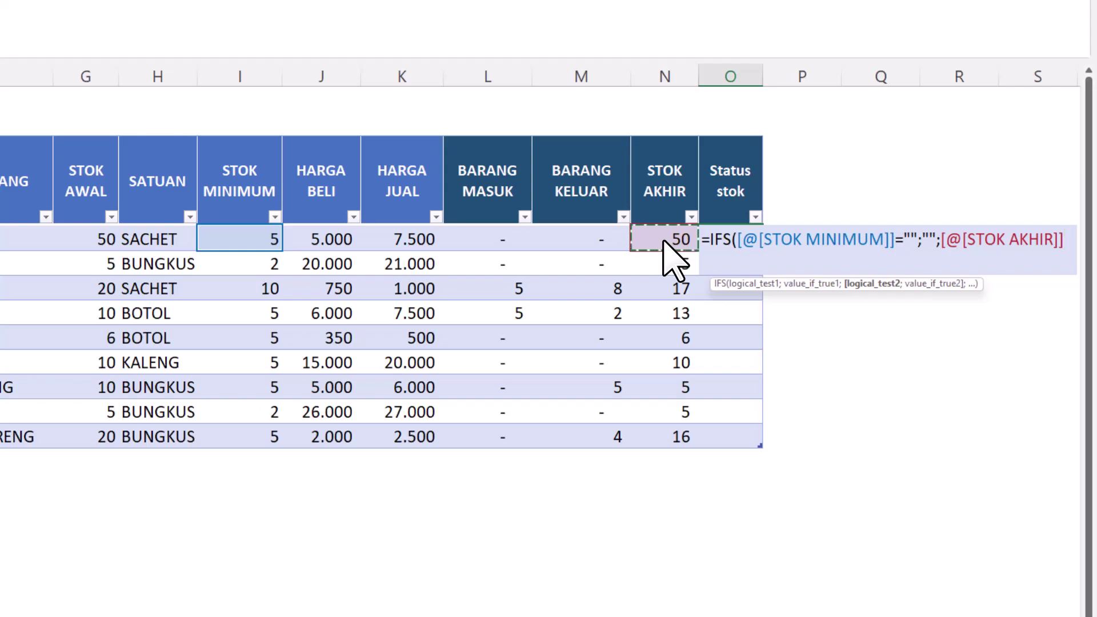
pyautogui.write('>')
pyautogui.click(250, 257)
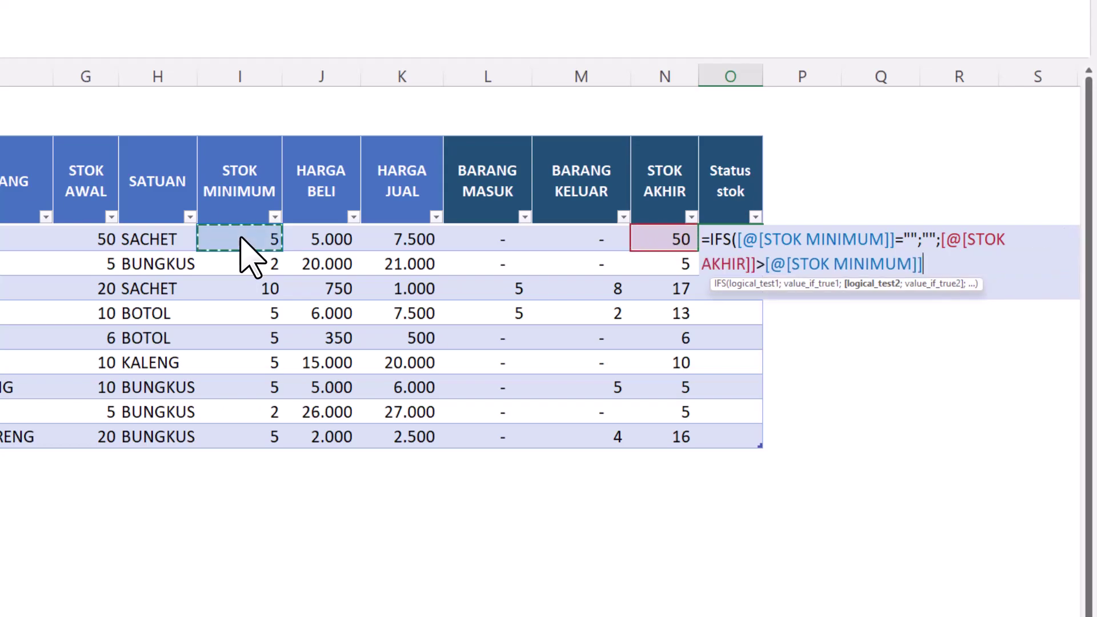
pyautogui.write(';2')
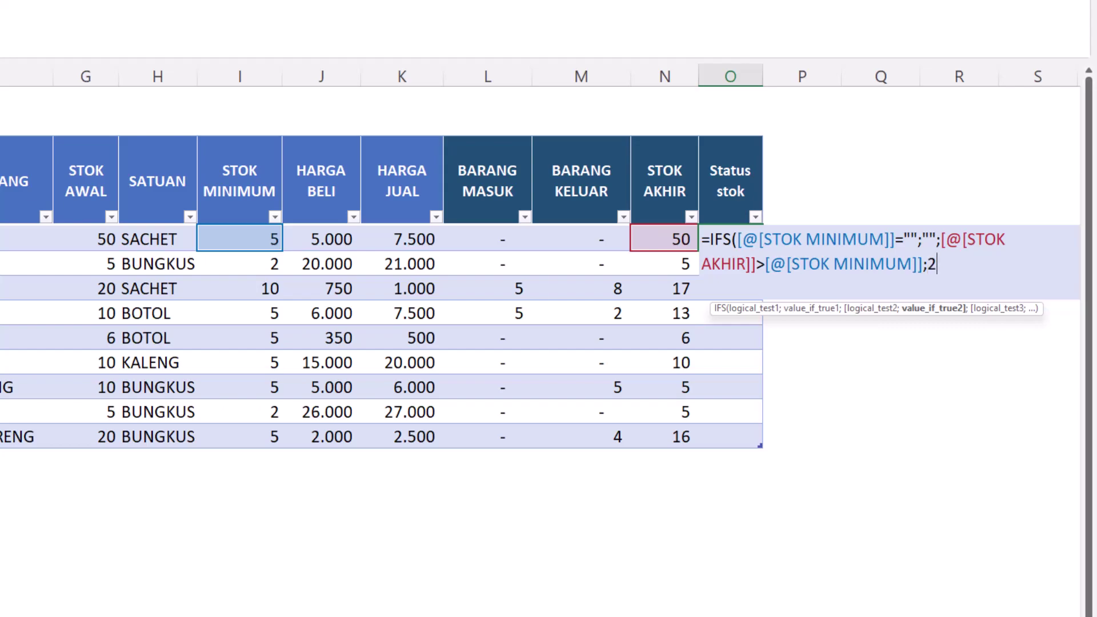
pyautogui.write(';')
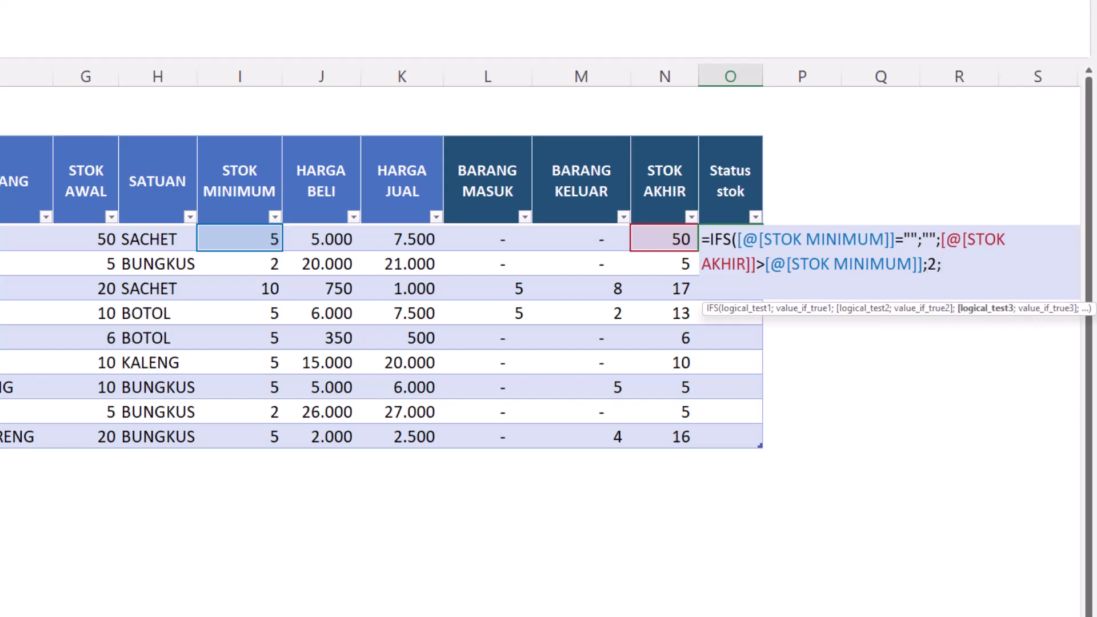
# Add an IFS condition that returns 1 when STOK AKHIR equals STOK MINIMUM.
pyautogui.click(654, 242)
pyautogui.write('=')
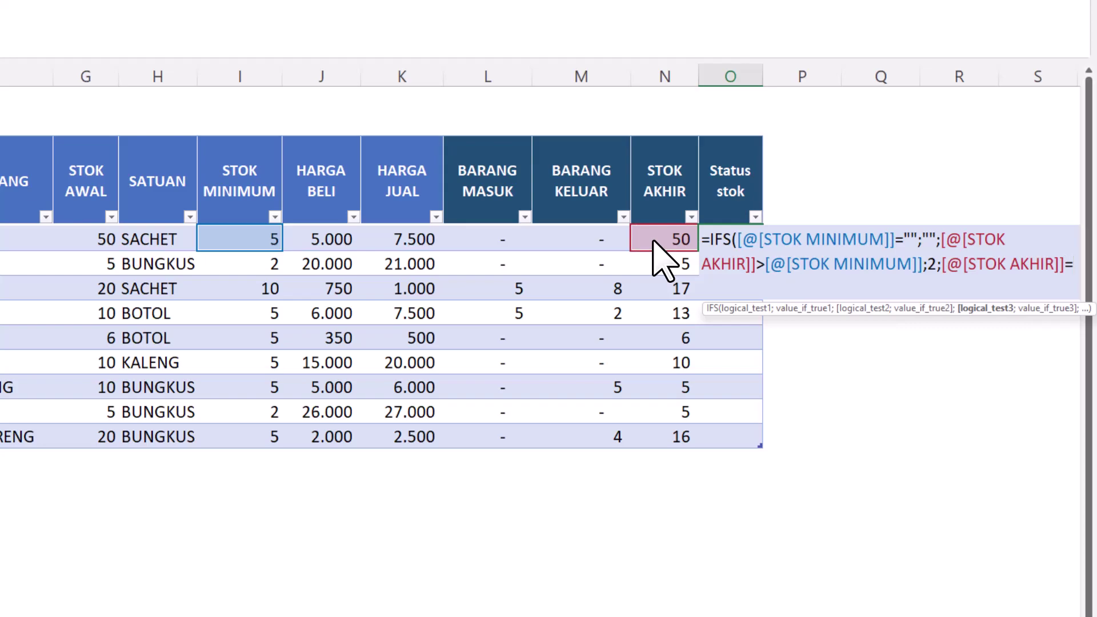
pyautogui.click(249, 240)
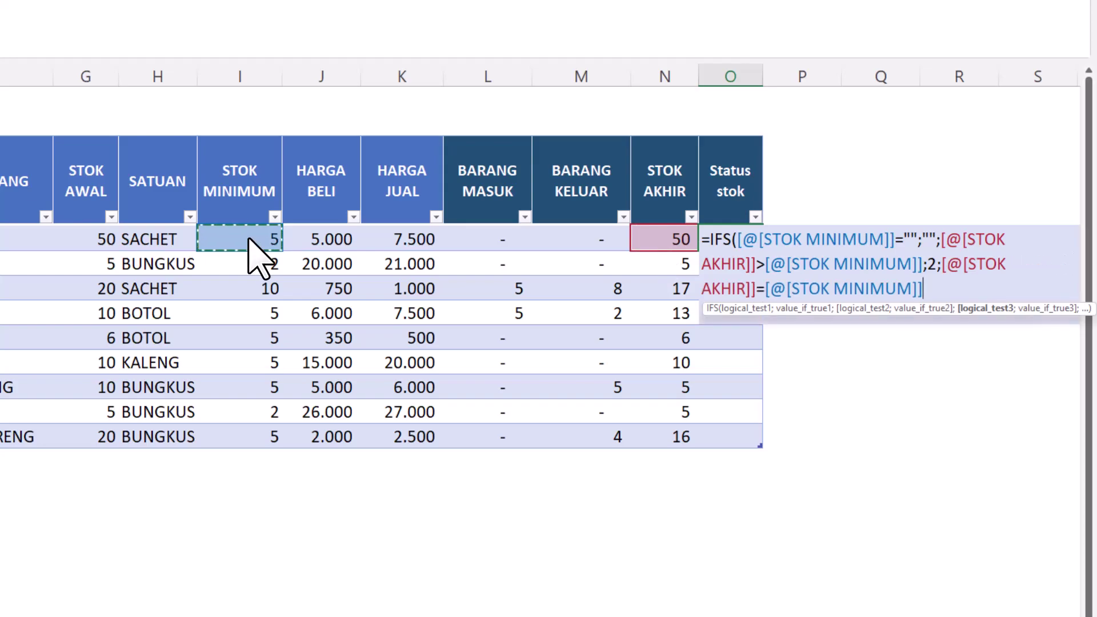
pyautogui.write(';')
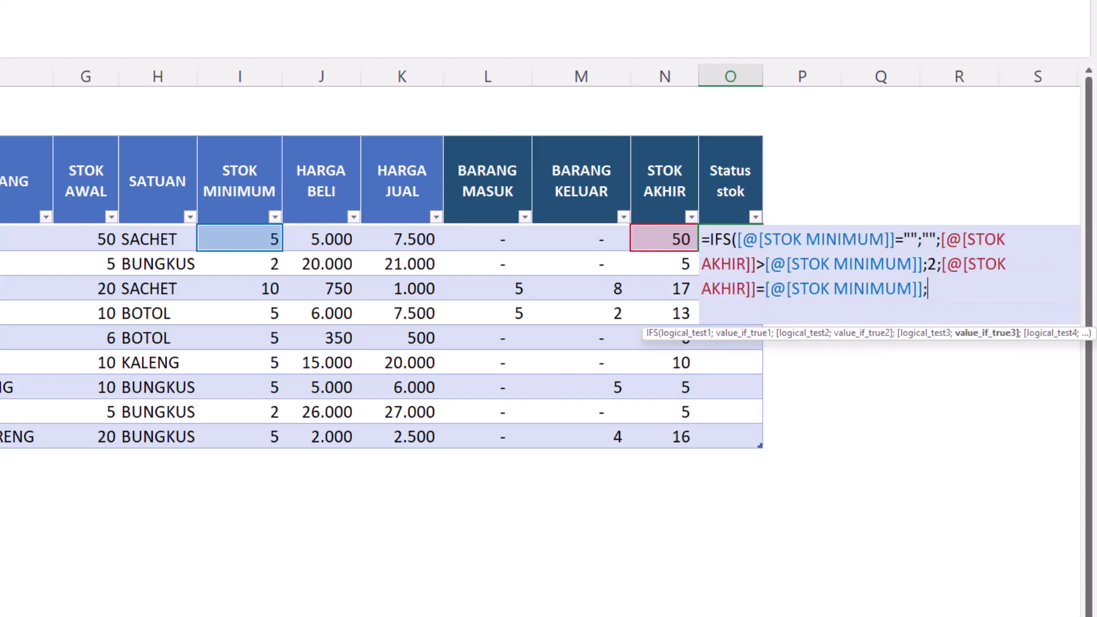
pyautogui.write('1;')
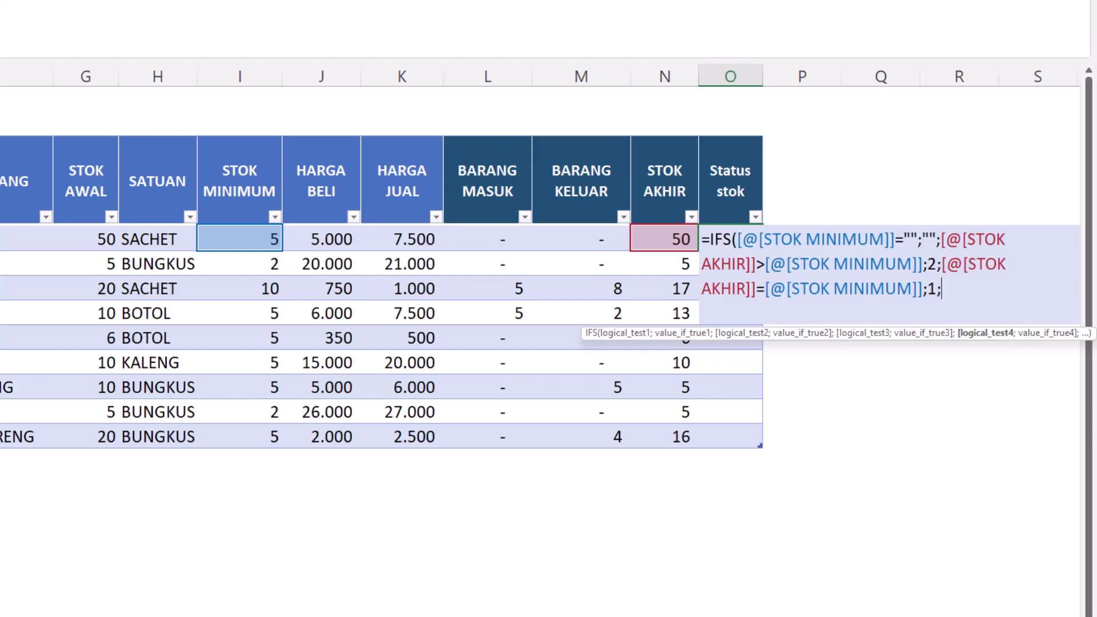
# Add a final IFS condition returning 0 when STOK AKHIR is less than STOK MINIMUM, and enter the formula.
pyautogui.click(653, 241)
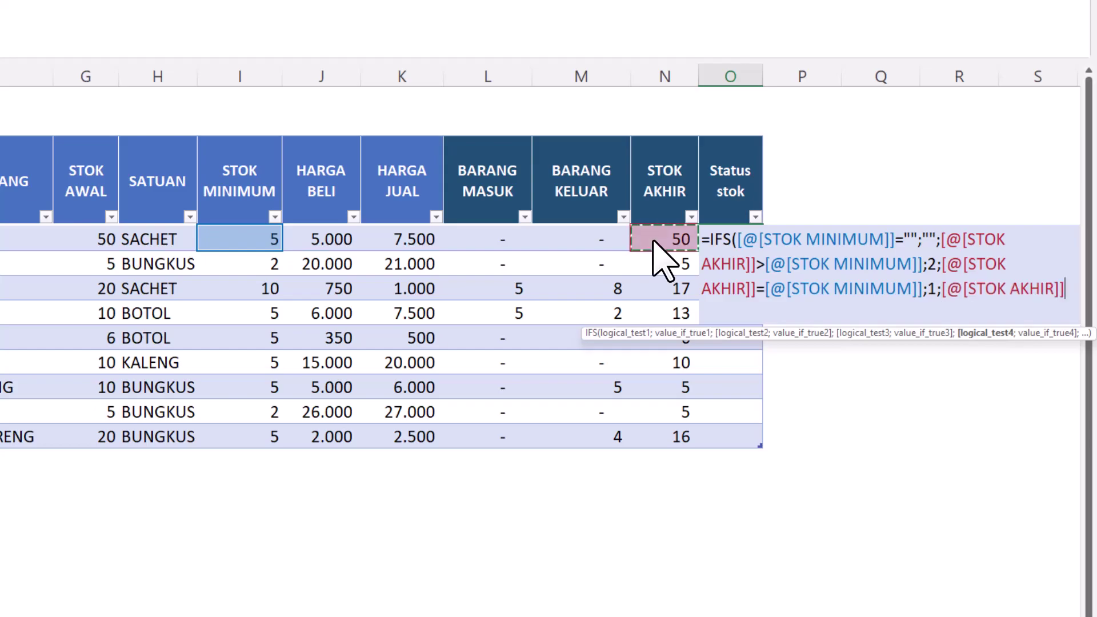
pyautogui.write('<')
pyautogui.click(250, 240)
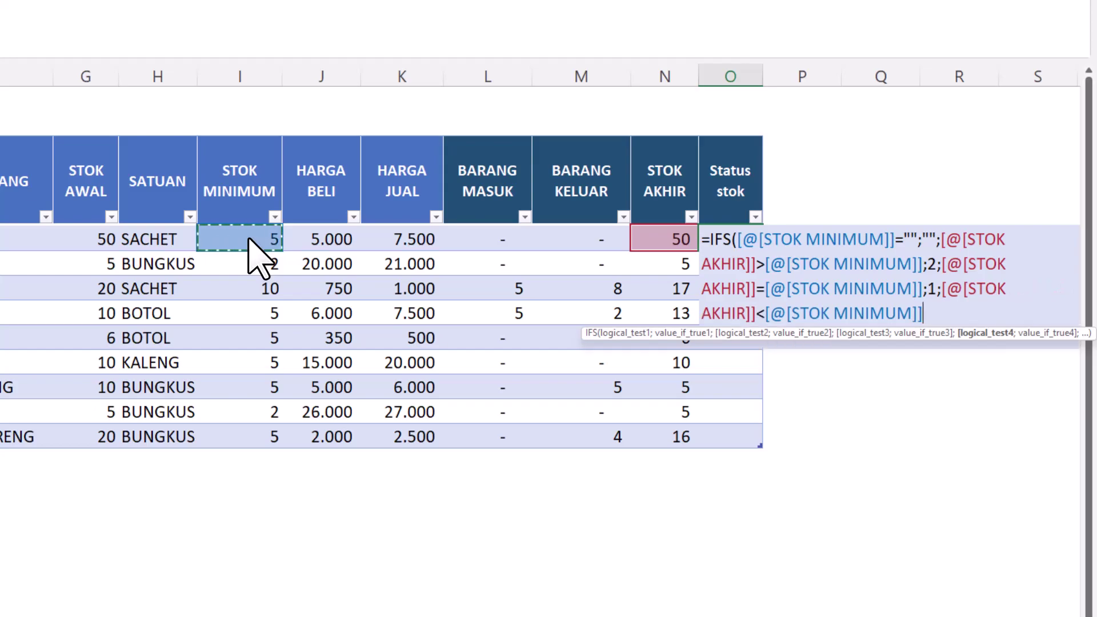
pyautogui.write(';')
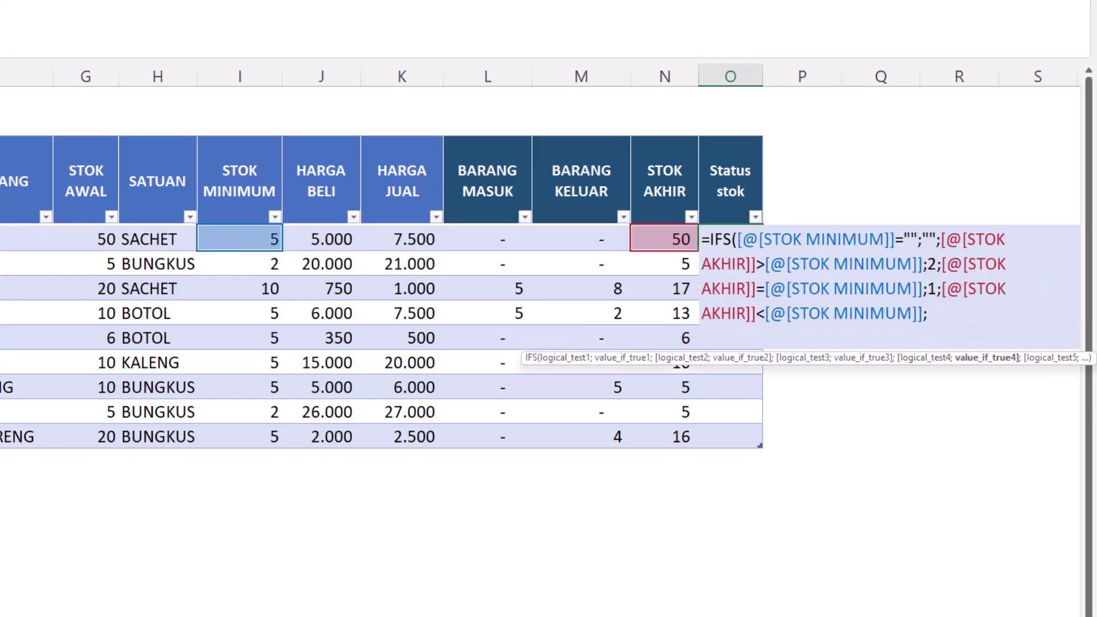
pyautogui.write('0)')
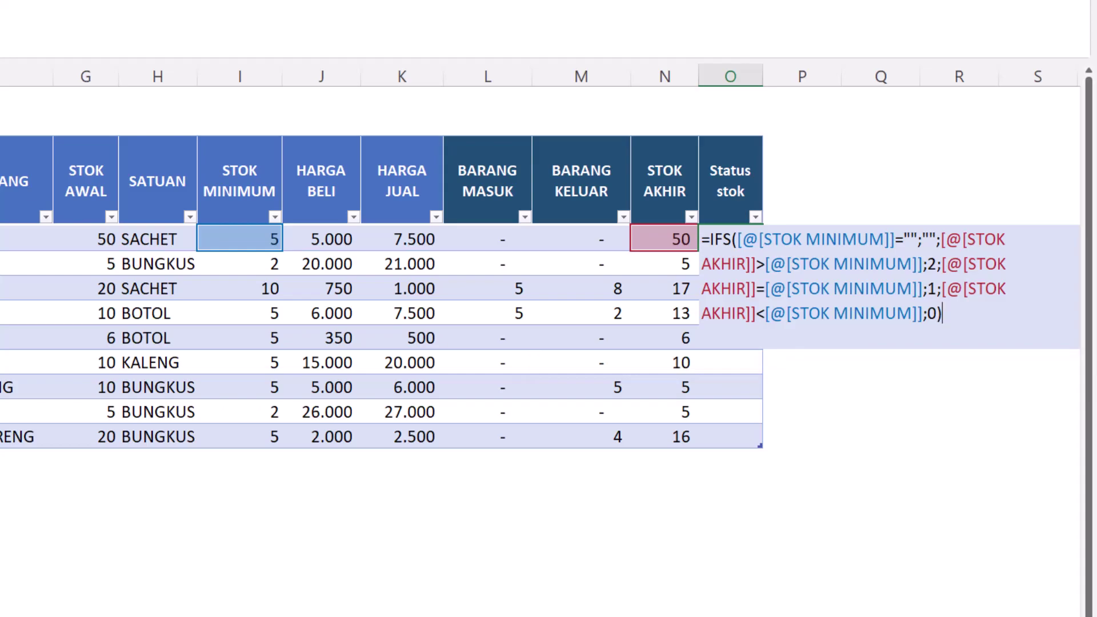
pyautogui.press('Return')
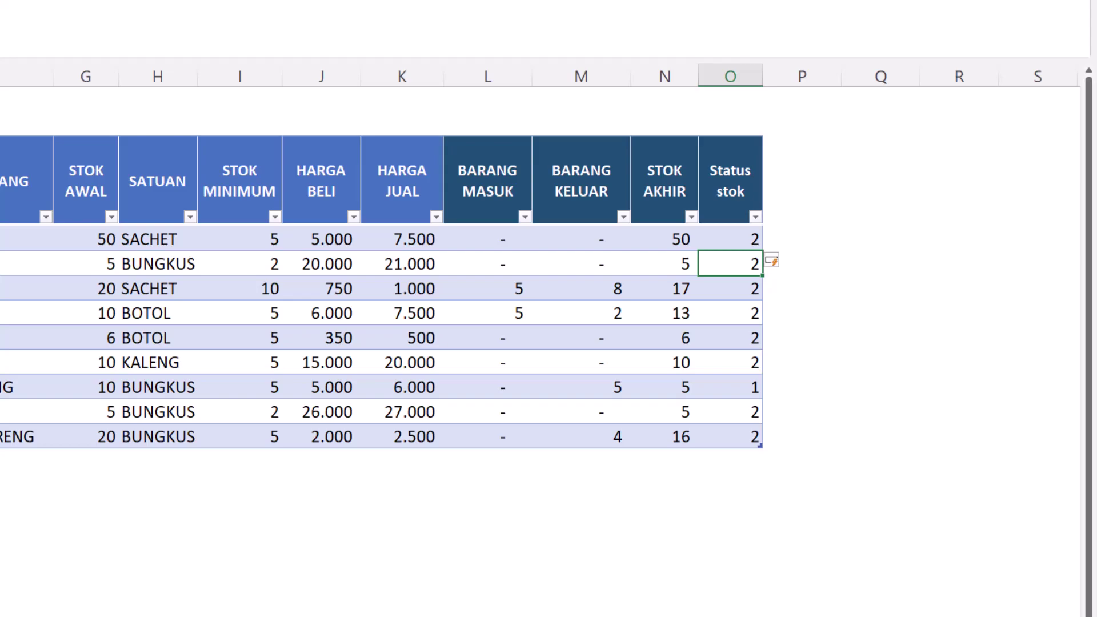
# Start a new conditional formatting rule for the Status stok values using Icon Sets with the red, yellow and green flags.
pyautogui.click(730, 171)
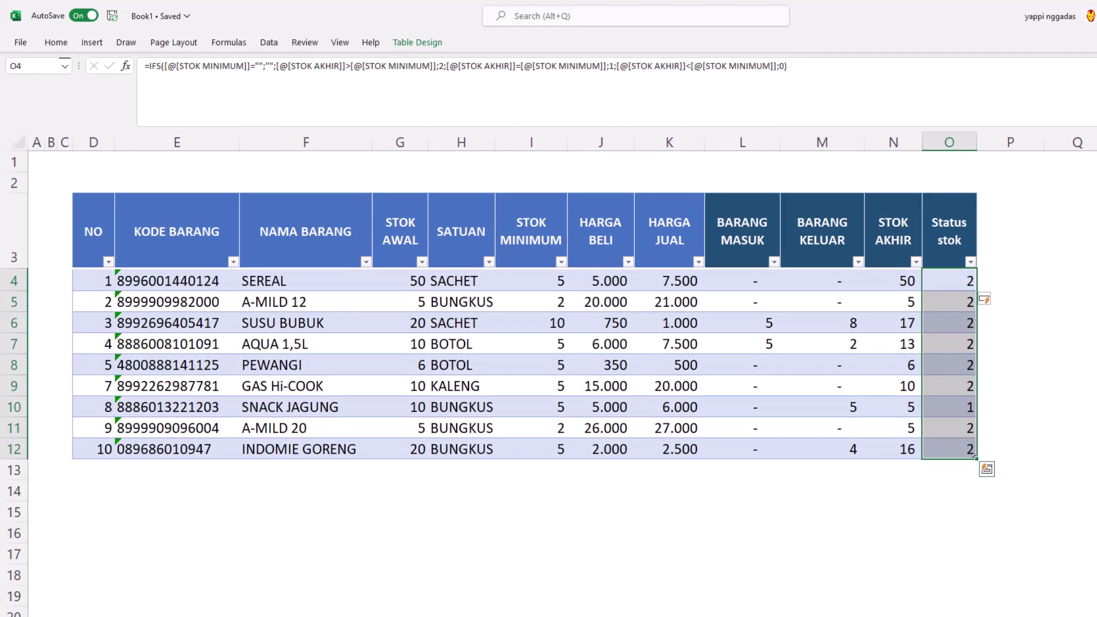
pyautogui.click(56, 43)
pyautogui.click(638, 112)
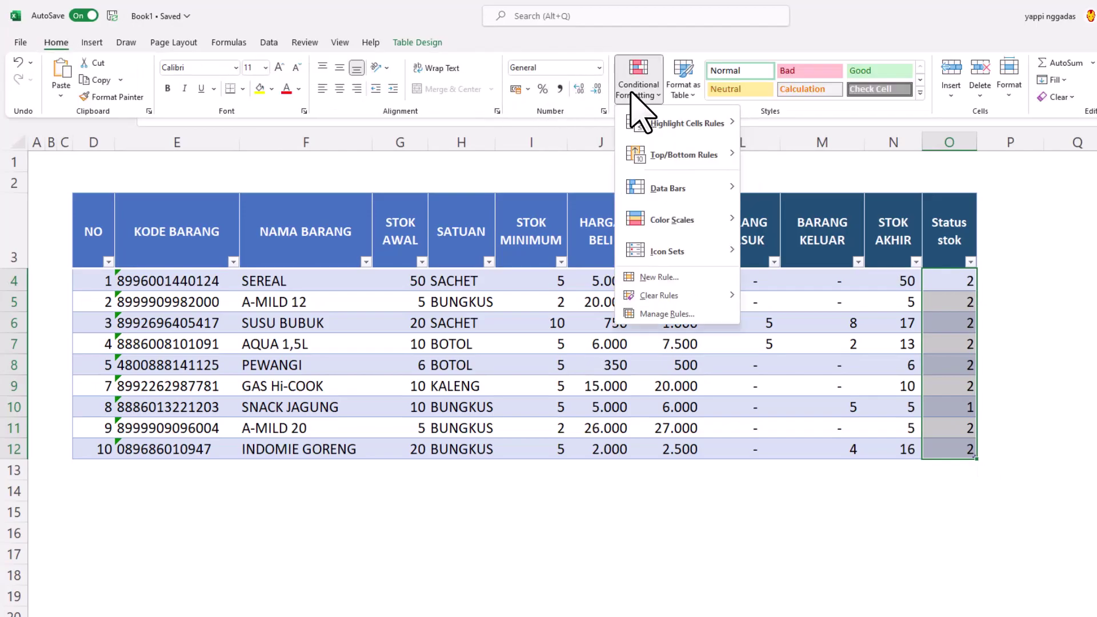
pyautogui.click(697, 277)
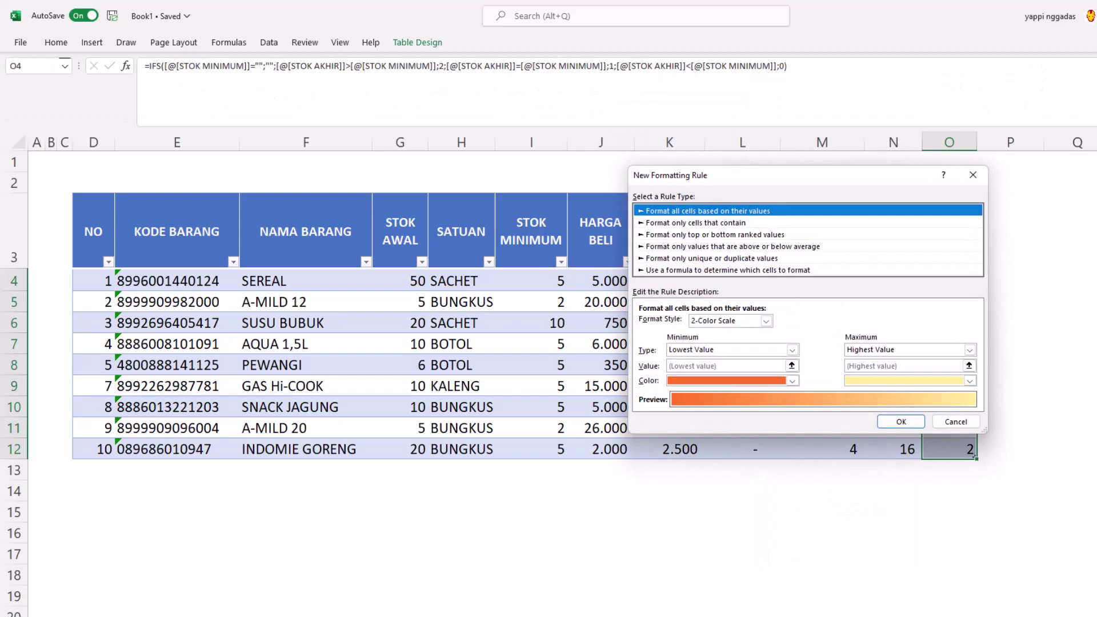
pyautogui.click(765, 321)
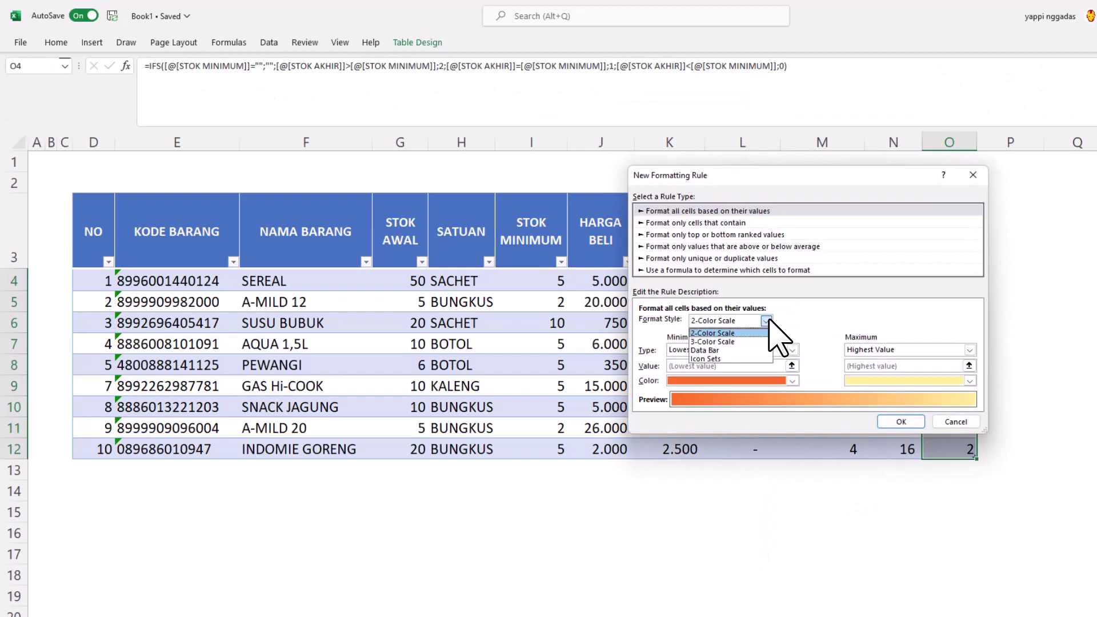
pyautogui.click(733, 358)
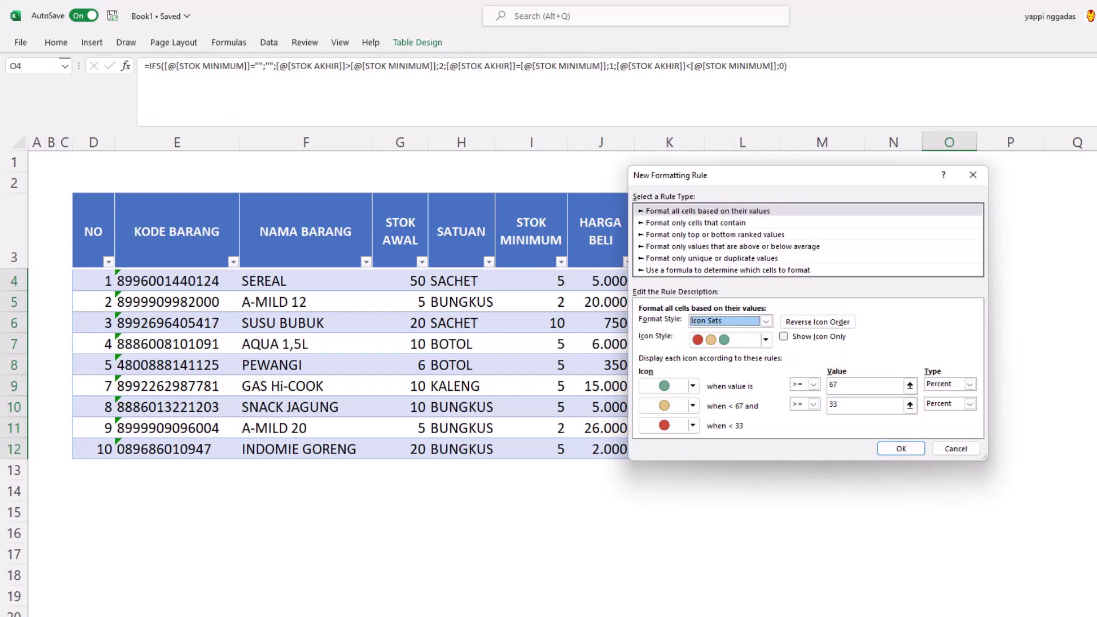
pyautogui.click(766, 340)
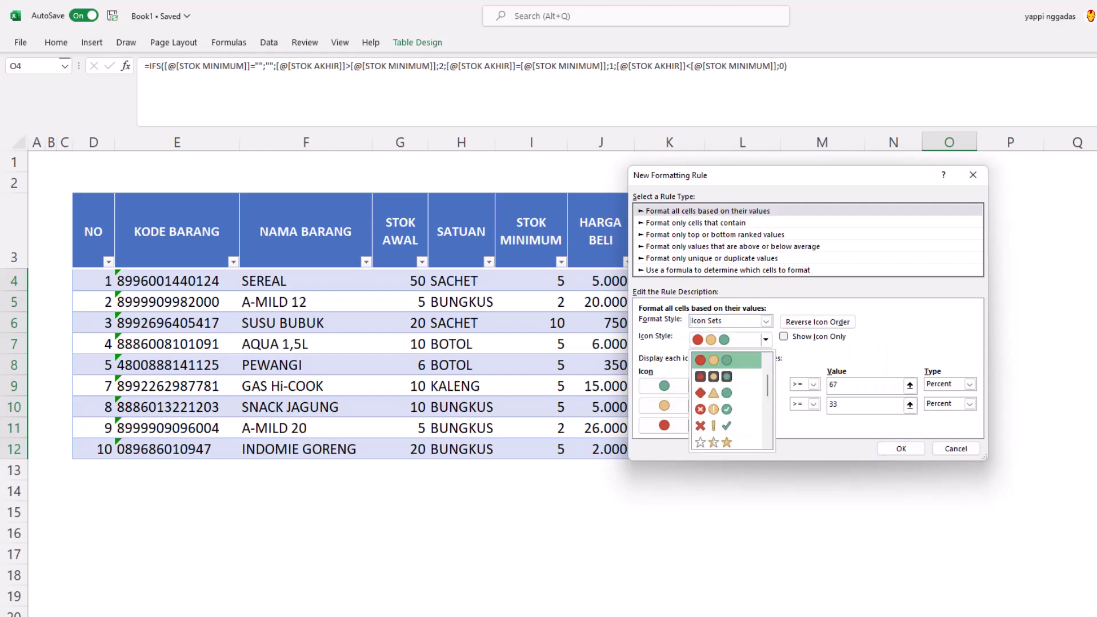
pyautogui.moveTo(768, 386)
pyautogui.mouseDown()
pyautogui.moveTo(767, 399)
pyautogui.moveTo(768, 380)
pyautogui.mouseUp()
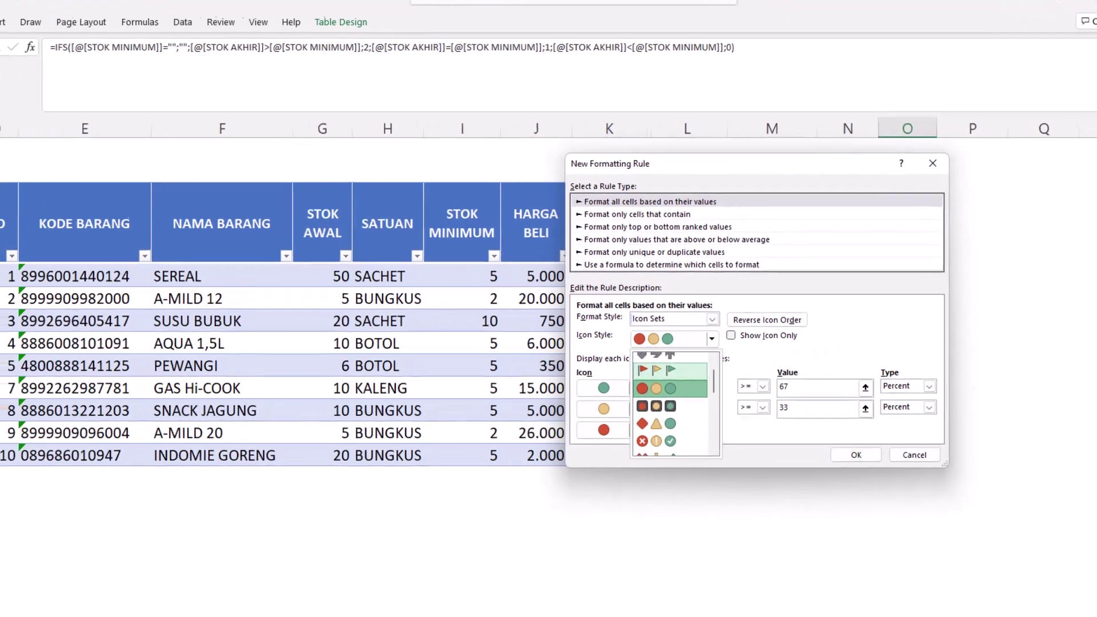
pyautogui.click(668, 370)
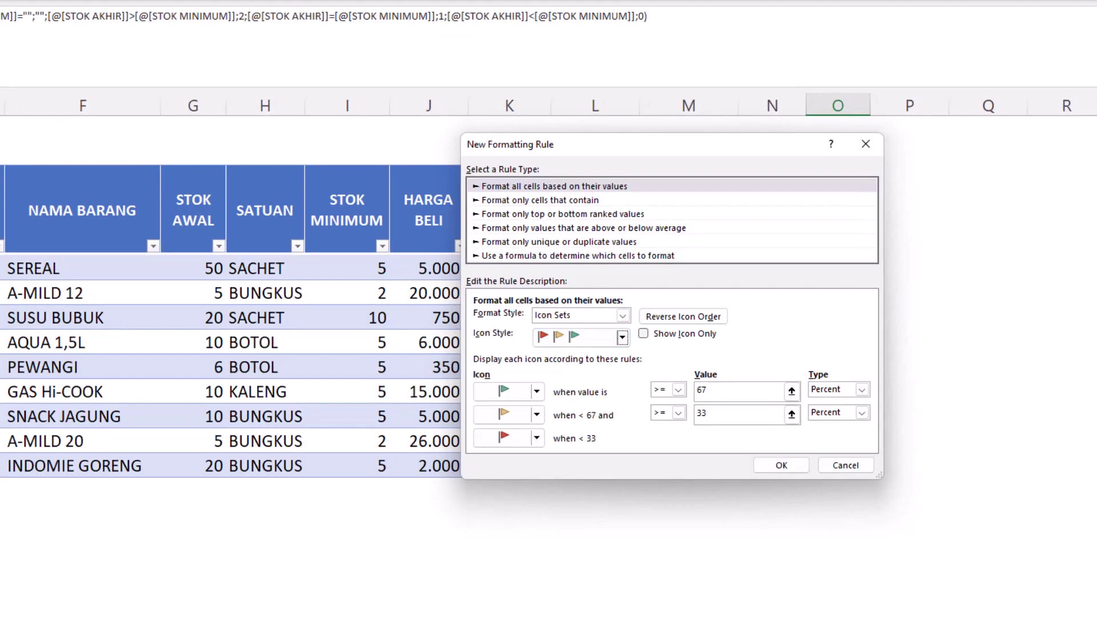
# Set both flag threshold types to Number and turn on Show Icon Only.
pyautogui.click(862, 390)
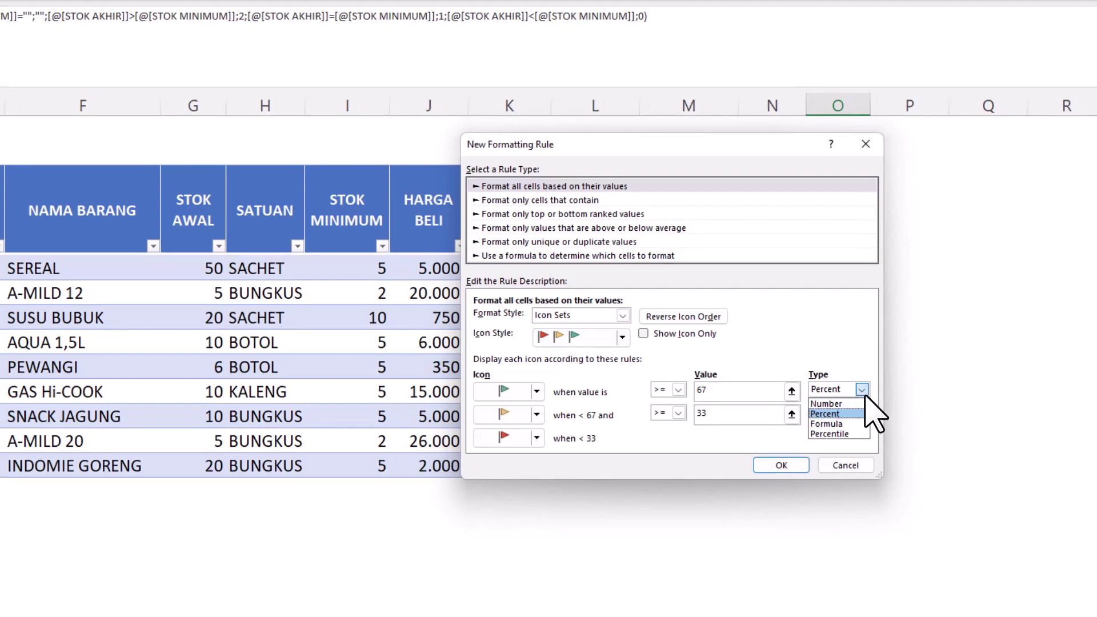
pyautogui.click(863, 401)
pyautogui.click(862, 413)
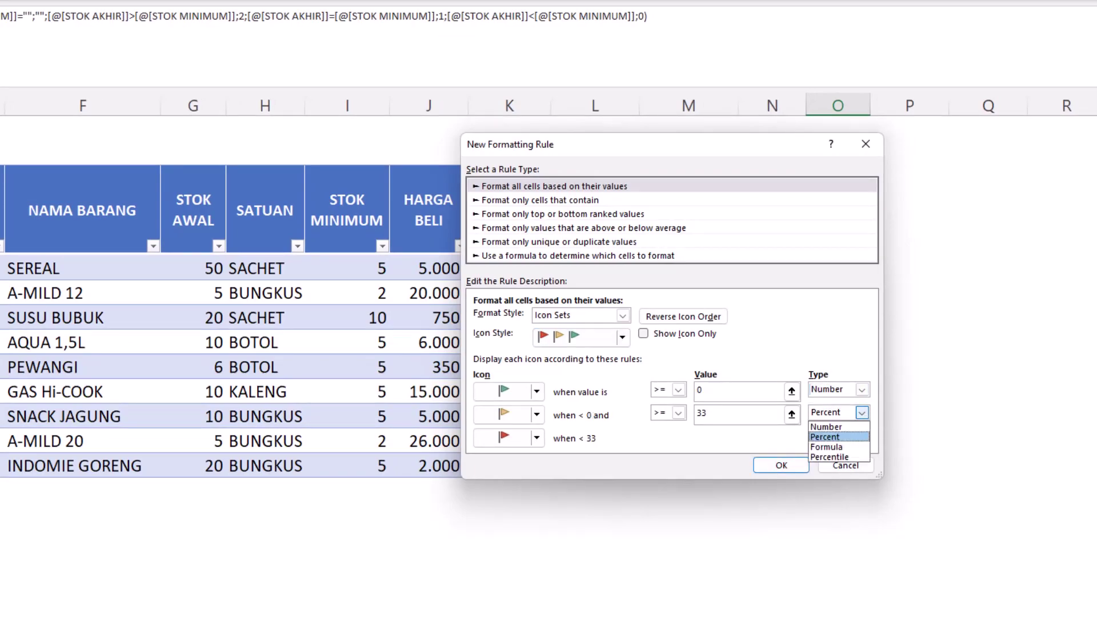
pyautogui.click(829, 427)
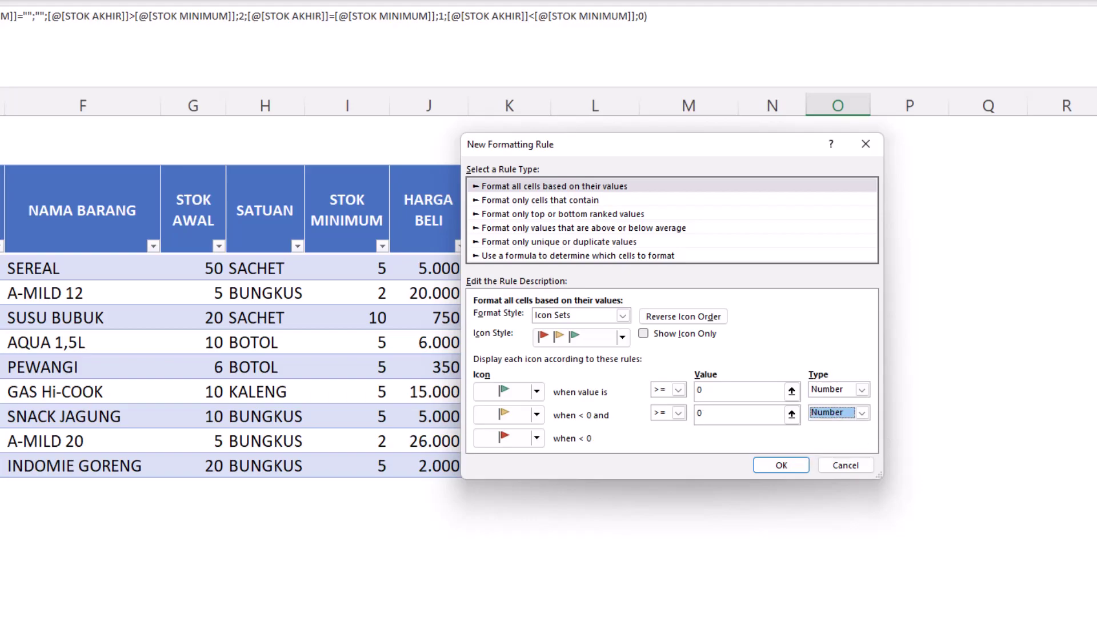
pyautogui.click(644, 334)
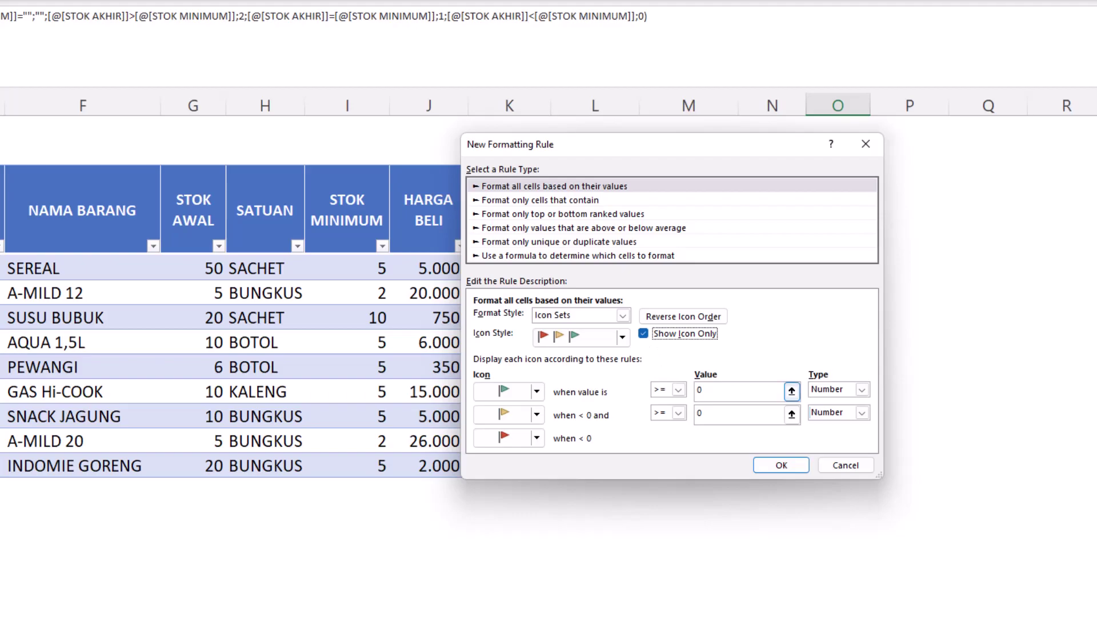
# Set the green flag's threshold value to 2 and move the rule dialog away from the Status stok column.
pyautogui.click(708, 388)
pyautogui.write('2')
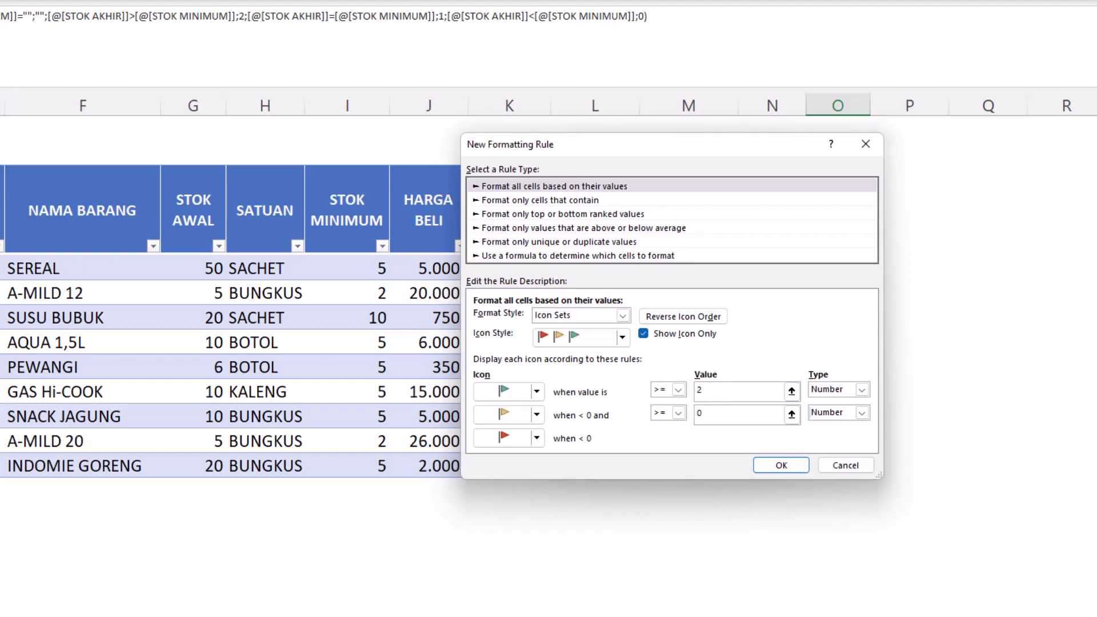
pyautogui.moveTo(646, 144); pyautogui.dragTo(484, 255)
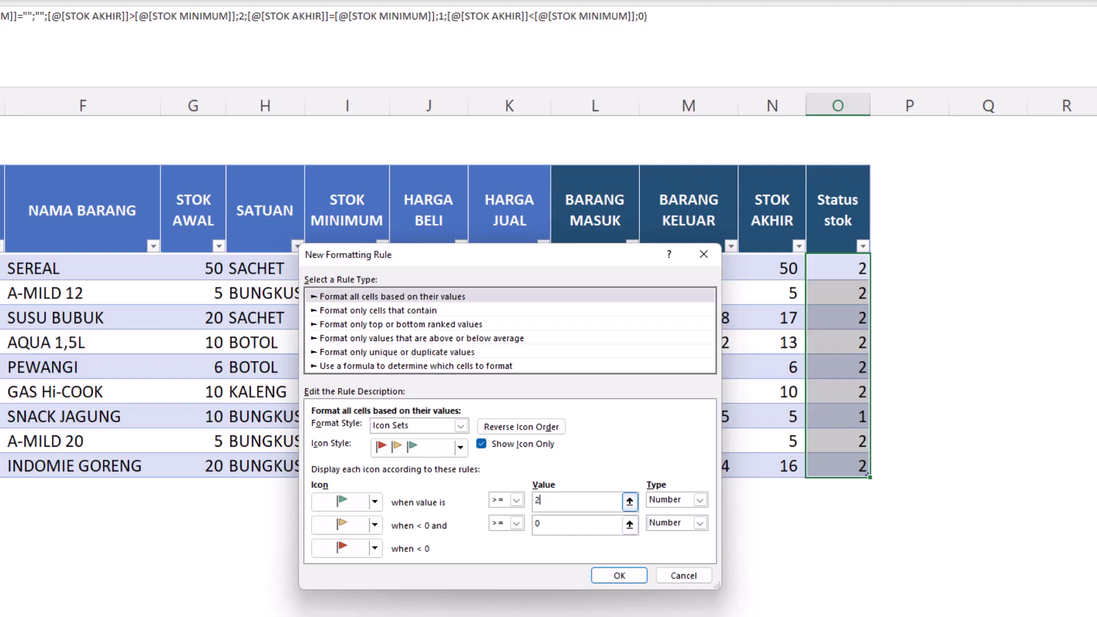
# Set the yellow flag's threshold value to 1, apply the icon rule, and centre the flags in the Status stok column.
pyautogui.press('Tab')
pyautogui.press('Tab')
pyautogui.press('Tab')
pyautogui.press('Tab')
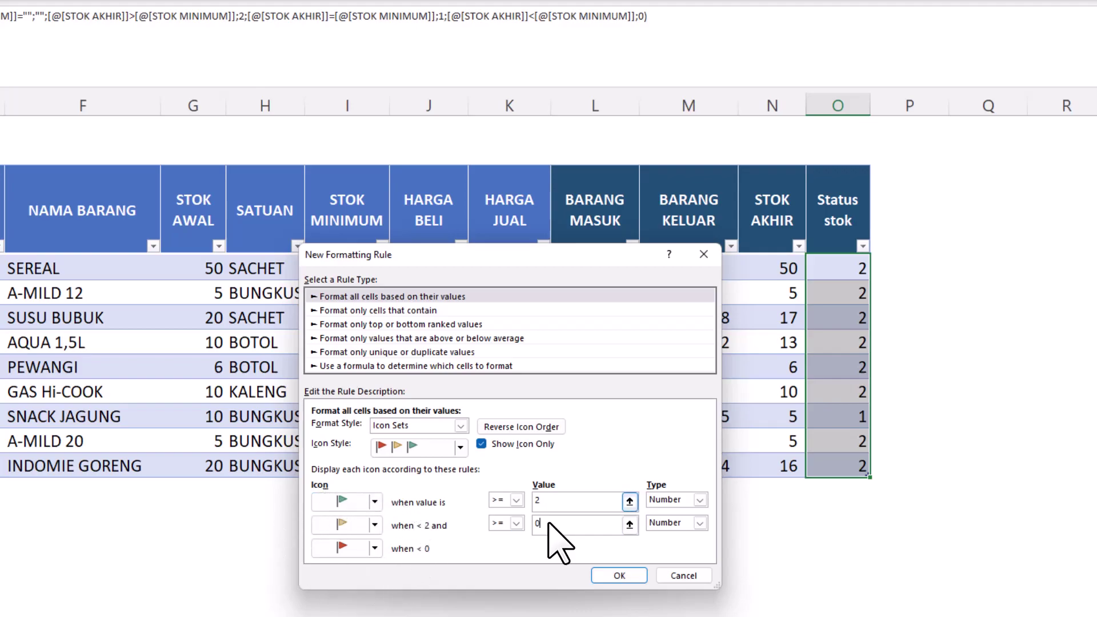
pyautogui.press('BackSpace')
pyautogui.write('1')
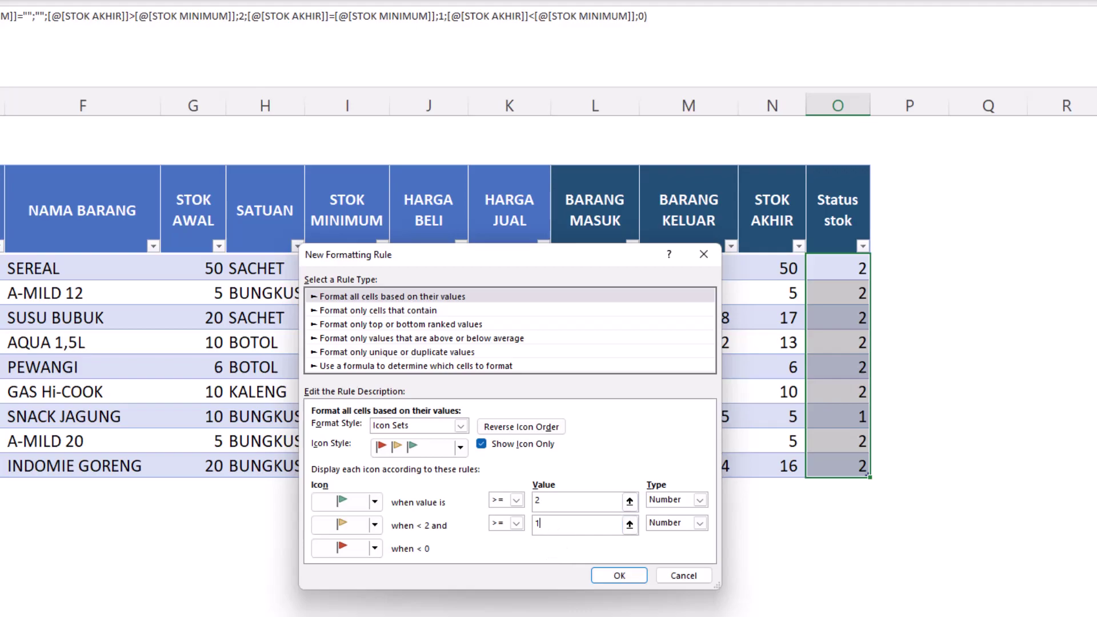
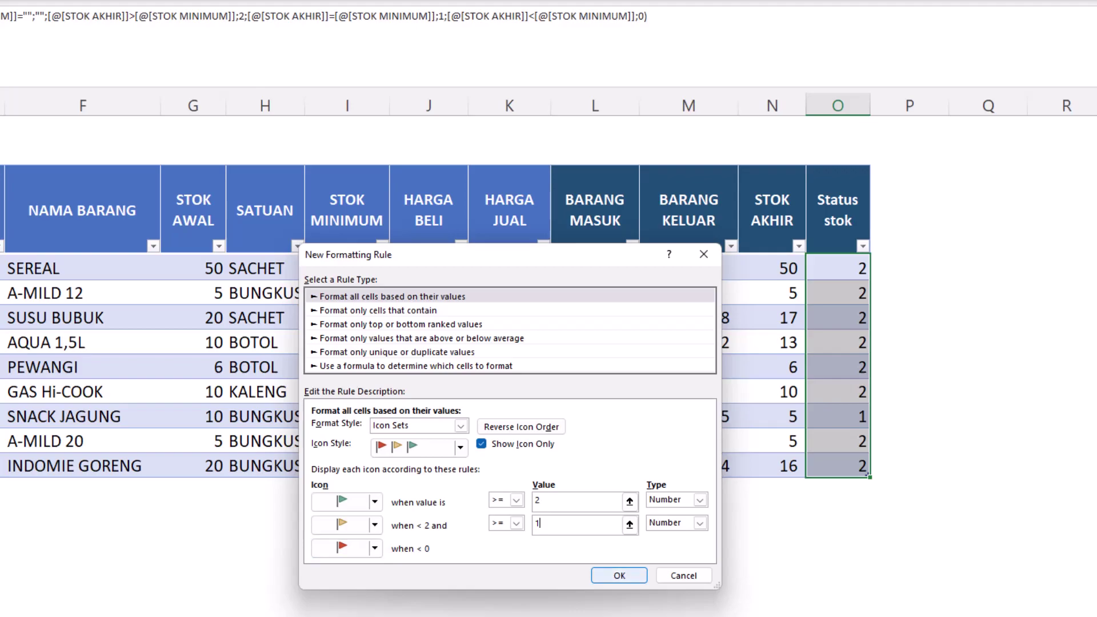
pyautogui.click(619, 575)
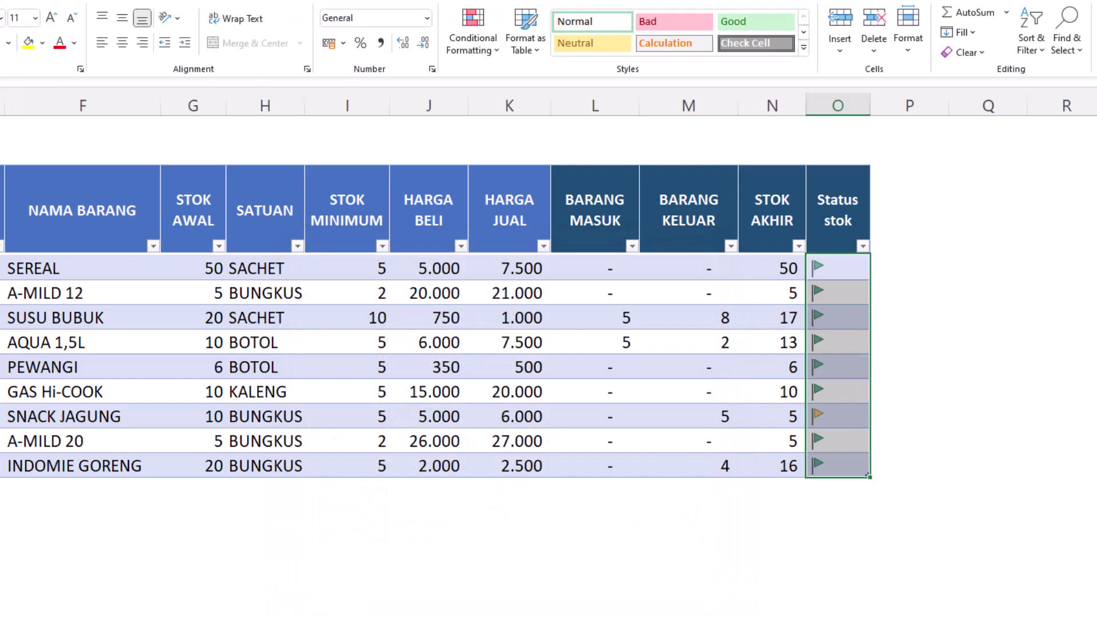
pyautogui.hotkey('ctrl', 'e')
# Compare STOK AKHIR, STOK MINIMUM and the status flag for SNACK JAGUNG, and examine the stock figures for SUSU BUBUK.
pyautogui.click(838, 416)
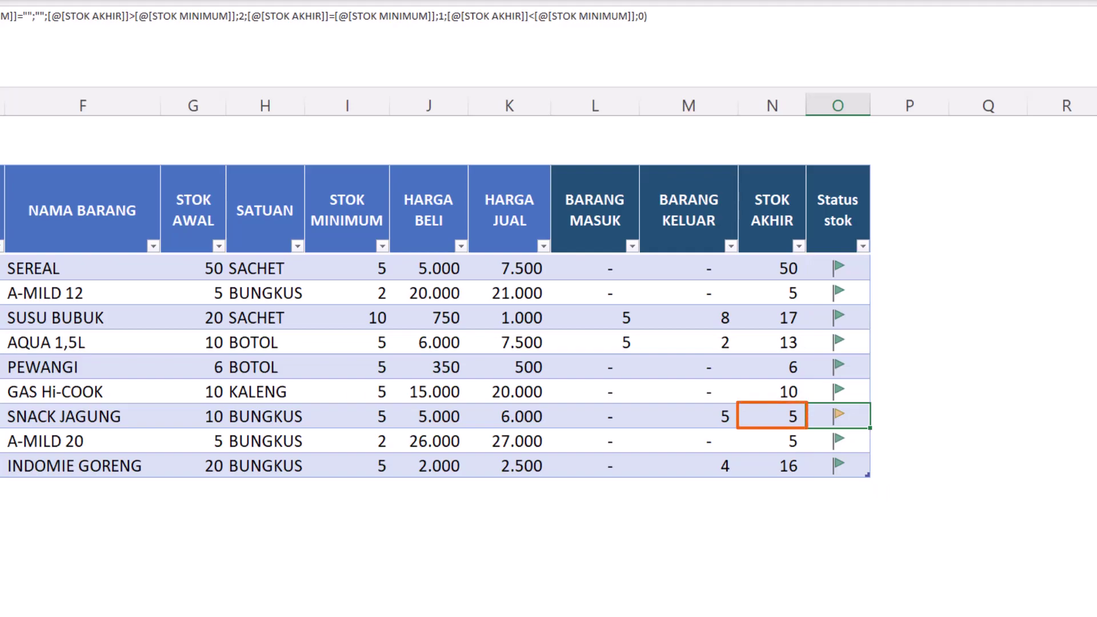
pyautogui.click(773, 416)
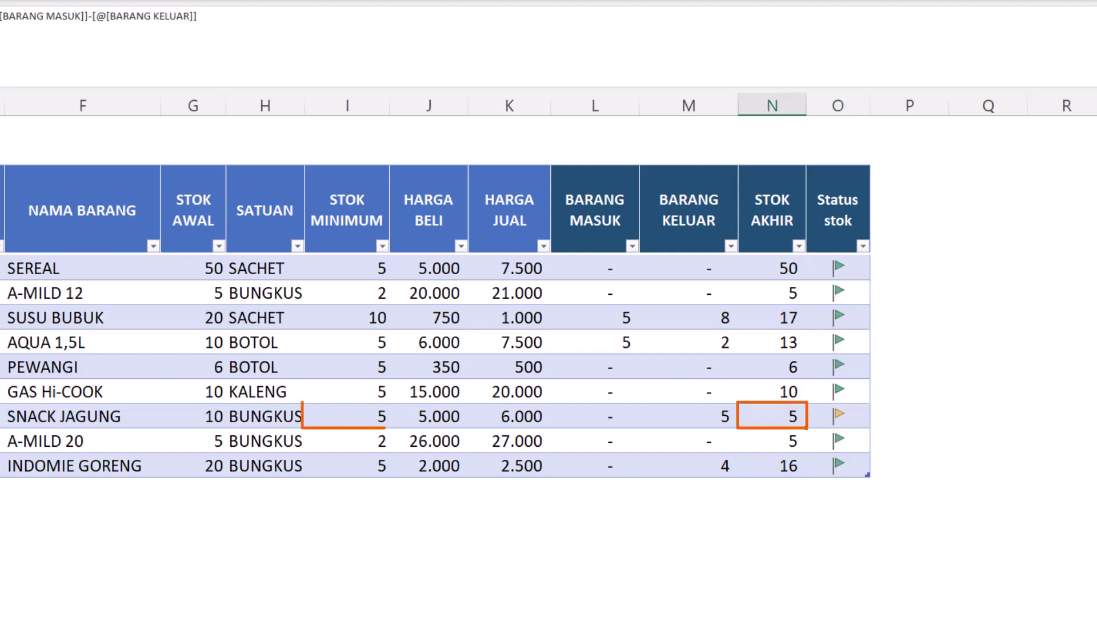
pyautogui.click(353, 416)
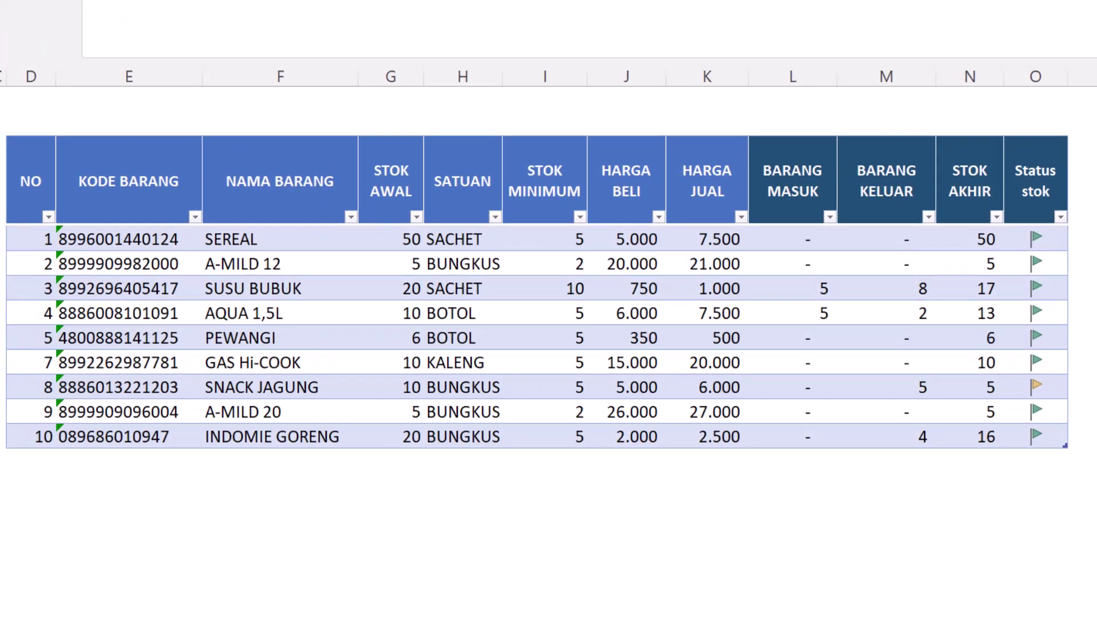
pyautogui.click(280, 182)
pyautogui.click(280, 289)
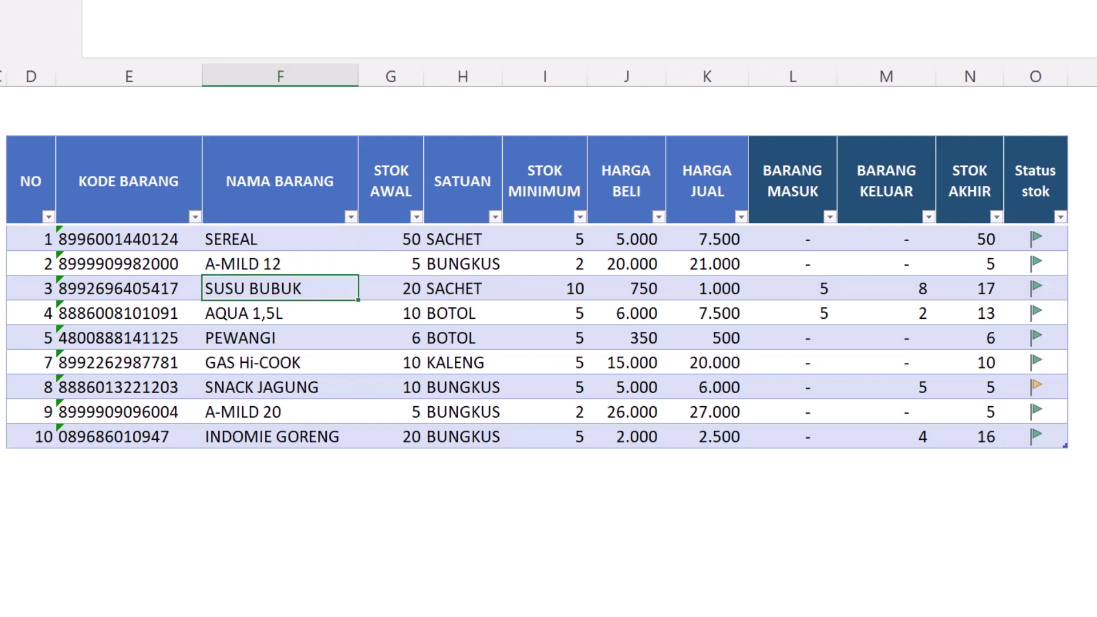
pyautogui.click(544, 288)
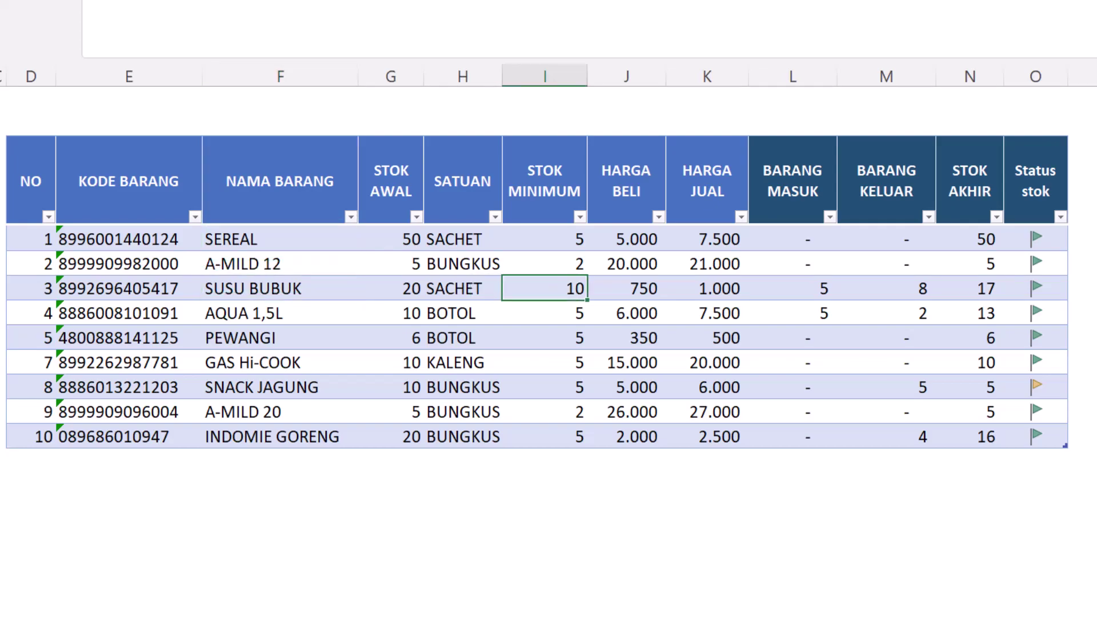
pyautogui.click(969, 288)
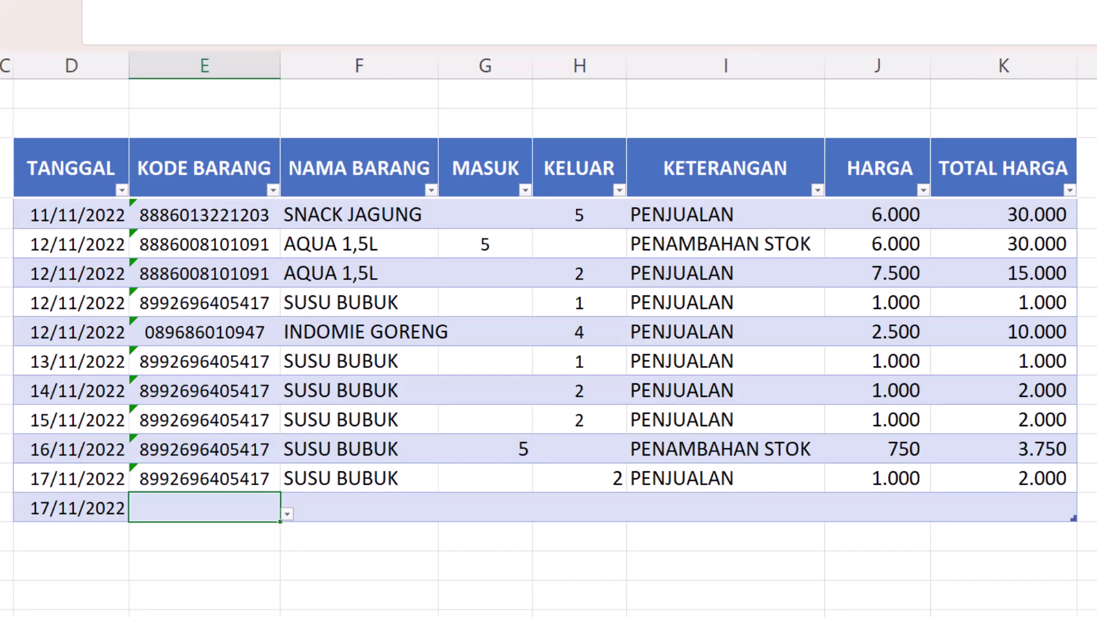
pyautogui.hotkey('alt', 'Down')
pyautogui.press('Down')
pyautogui.press('Down')
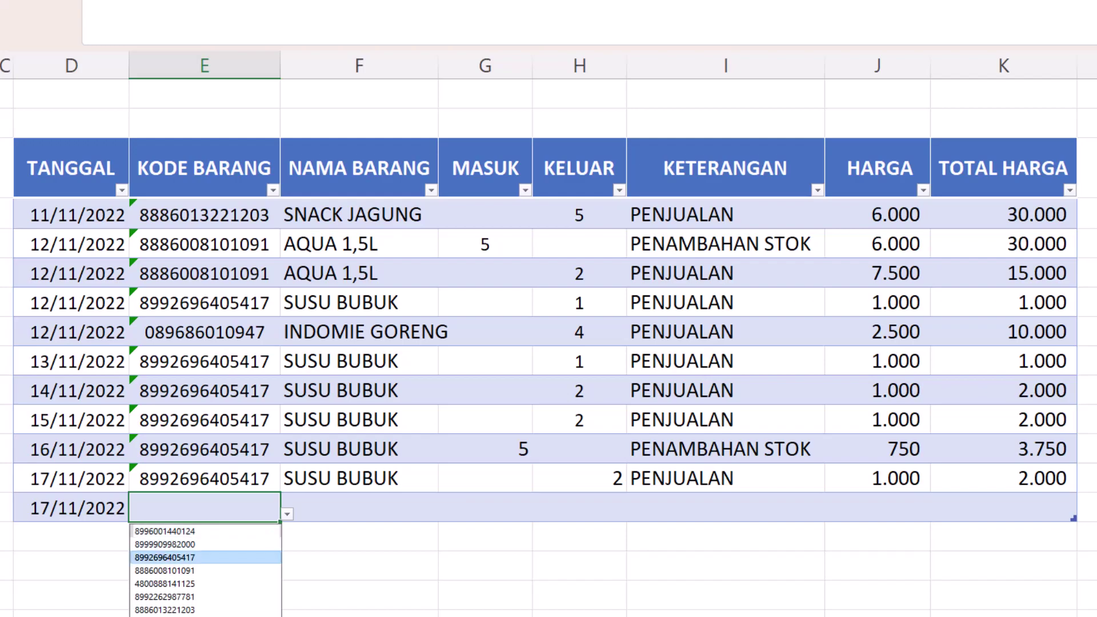
pyautogui.press('Return')
pyautogui.click(580, 508)
pyautogui.write('8')
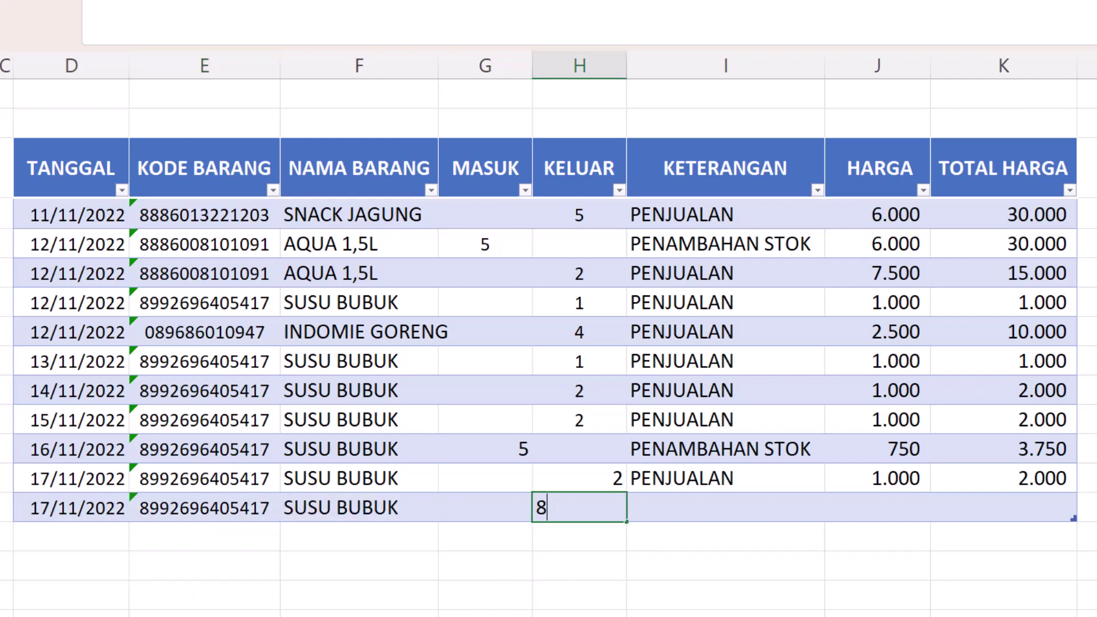
pyautogui.press('Tab')
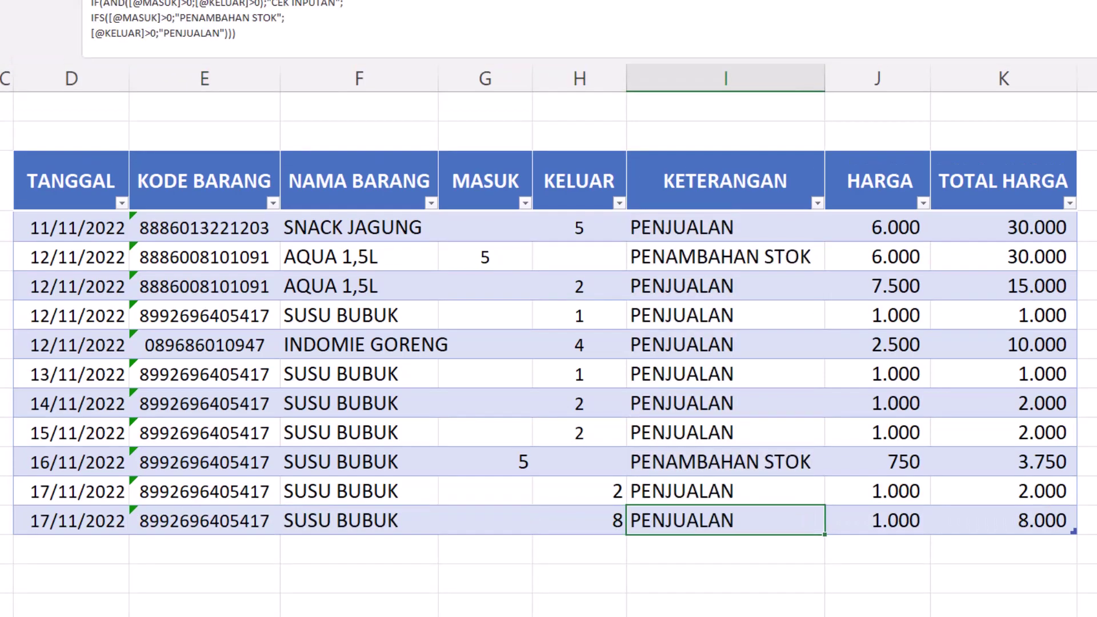
# On the DAFTAR BARANG sheet, check SUSU BUBUK's status flag against its STOK AKHIR and STOK MINIMUM.
pyautogui.hotkey('ctrl', 'pageup')
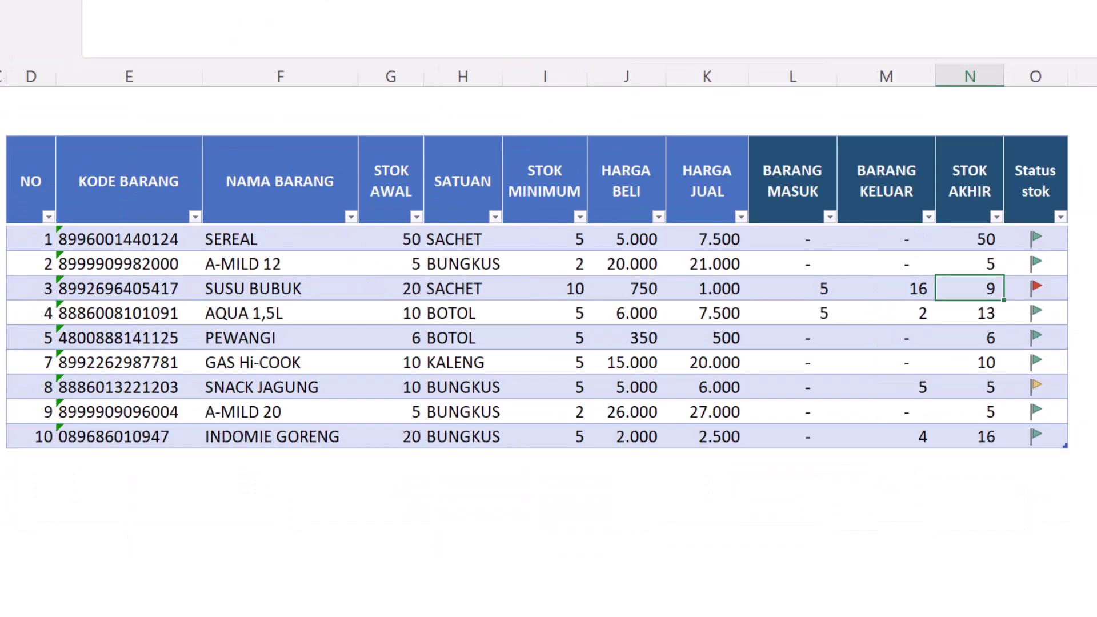
pyautogui.click(1035, 288)
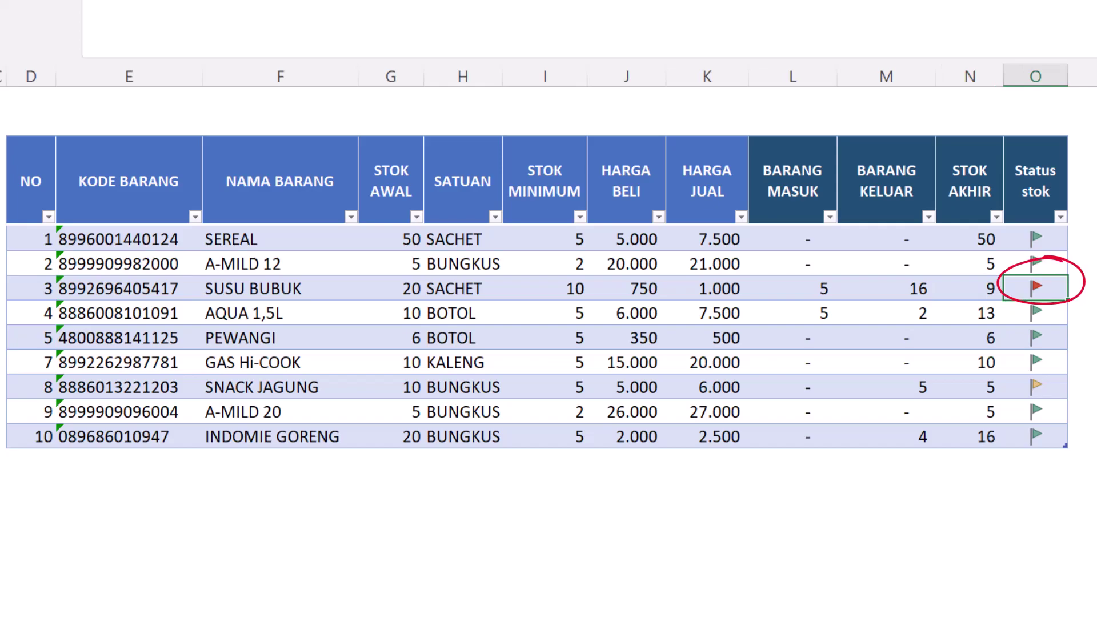
pyautogui.click(969, 288)
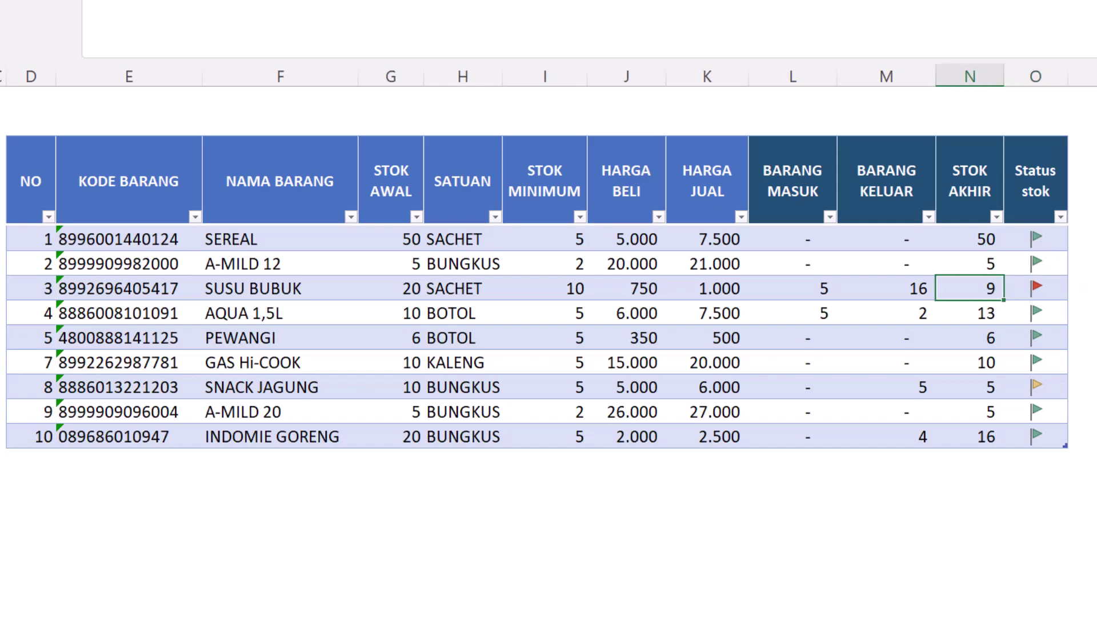
pyautogui.click(545, 289)
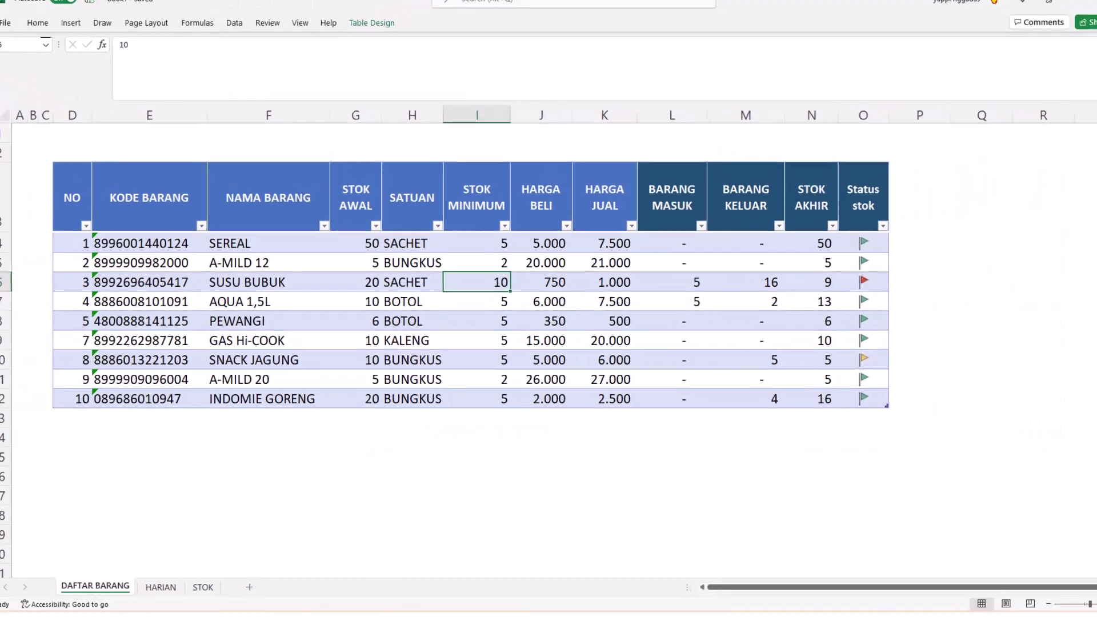
pyautogui.click(1036, 138)
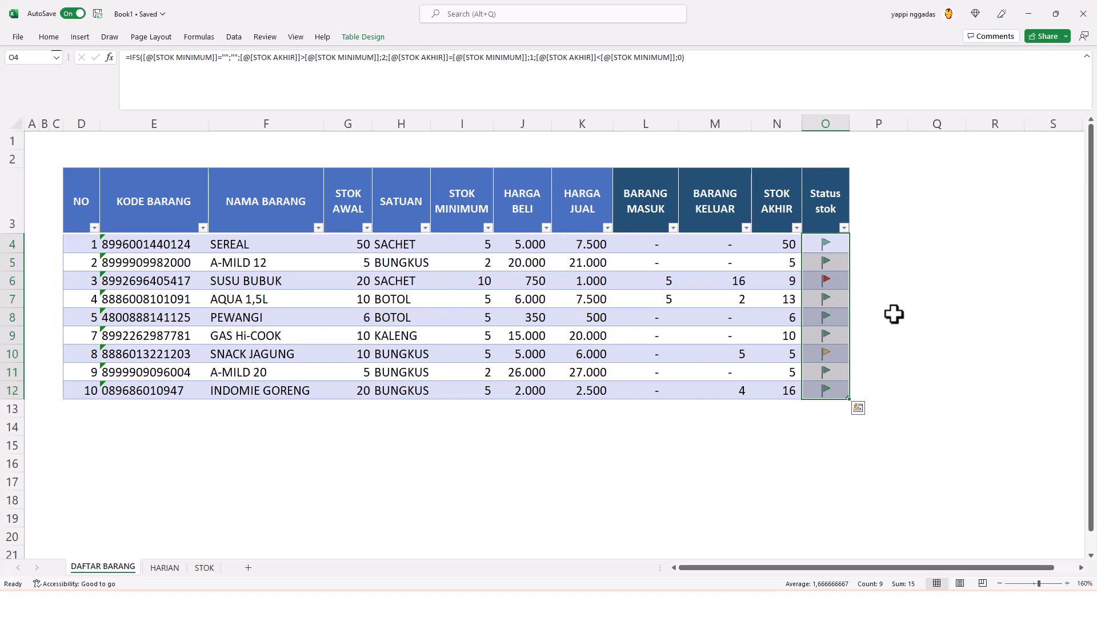
pyautogui.click(884, 374)
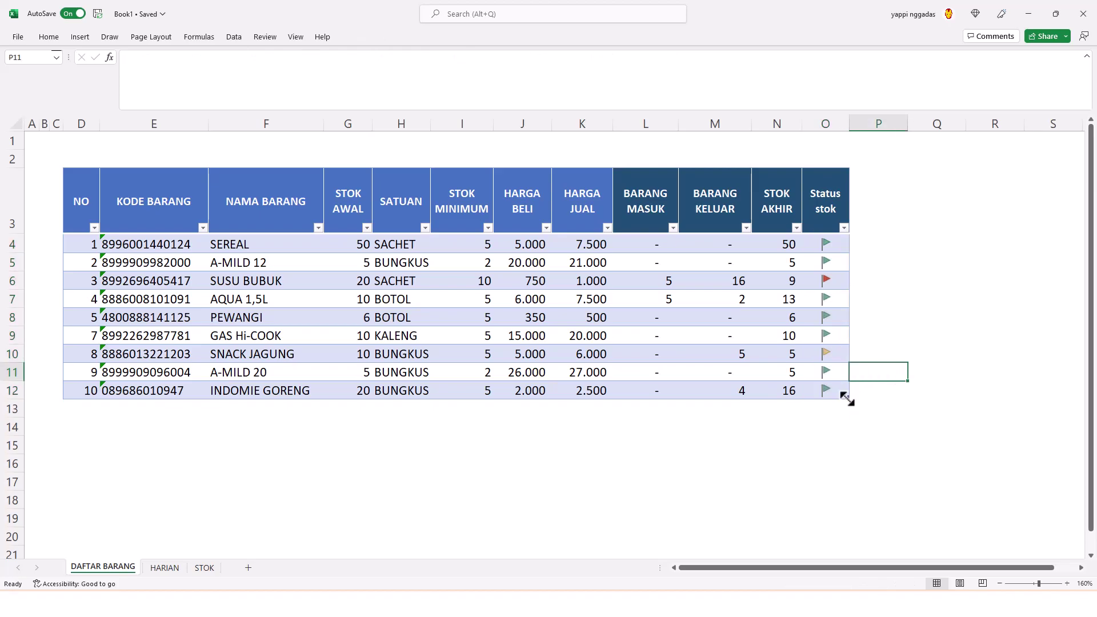
# Try extending the item table with blank rows down to row 16, and undo the extension.
pyautogui.moveTo(846, 399); pyautogui.dragTo(840, 477)
pyautogui.moveTo(97, 410); pyautogui.dragTo(582, 464)
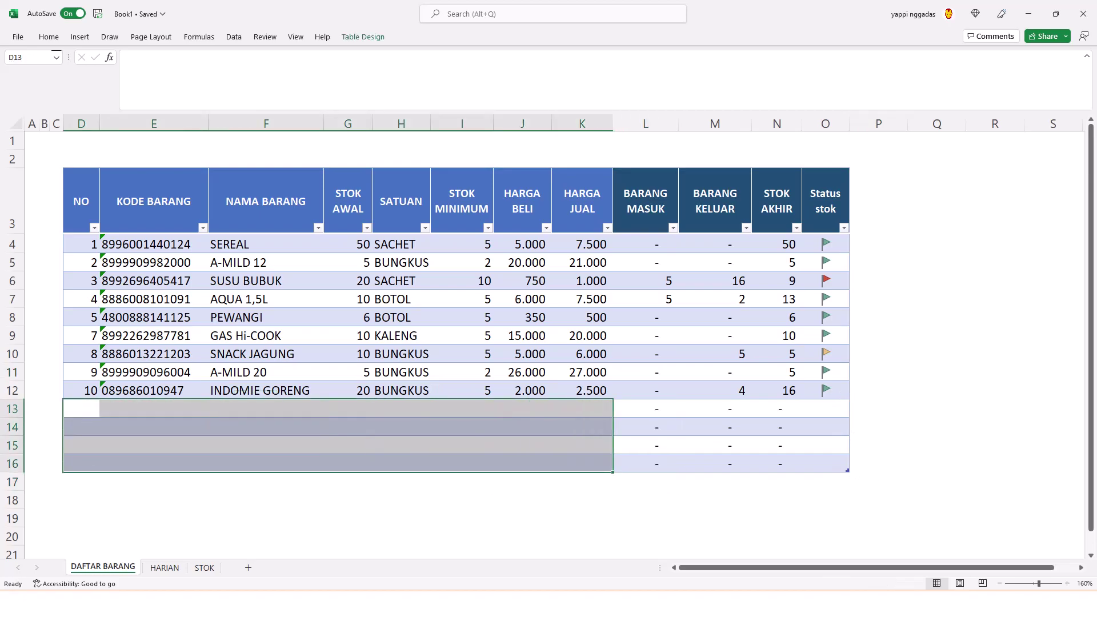
pyautogui.click(879, 409)
pyautogui.hotkey('ctrl', 'z')
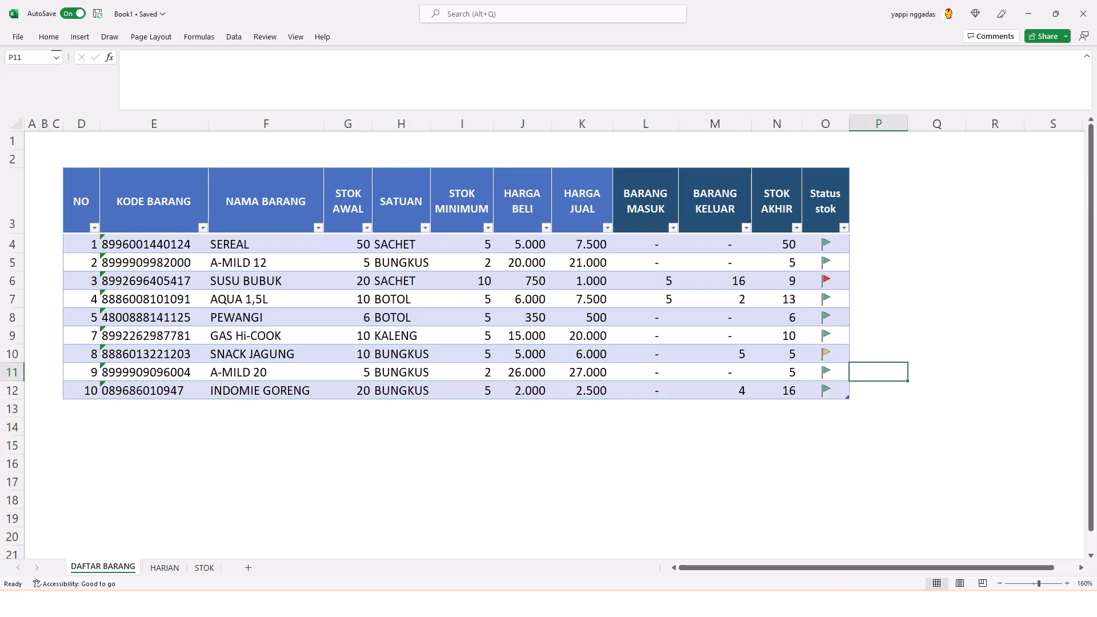
# Try adding an item row numbered 11 directly below the table, and undo the addition.
pyautogui.click(81, 410)
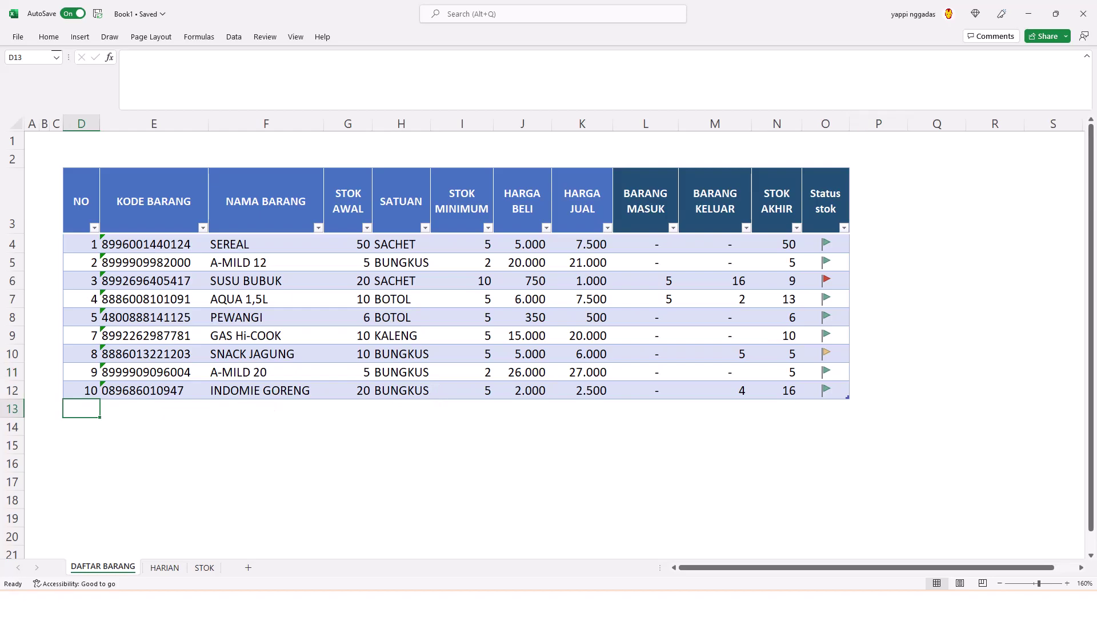
pyautogui.write('11')
pyautogui.press('Tab')
pyautogui.hotkey('shift', 'Right')
pyautogui.hotkey('shift', 'Right')
pyautogui.hotkey('shift', 'Right')
pyautogui.hotkey('shift', 'Right')
pyautogui.hotkey('shift', 'Right')
pyautogui.hotkey('shift', 'Right')
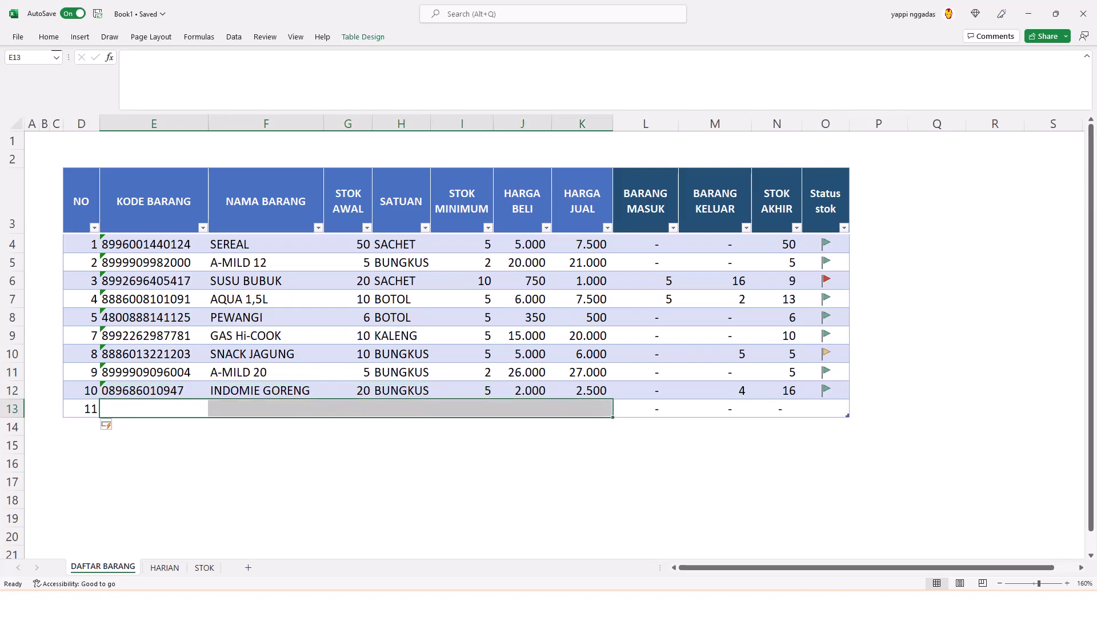
pyautogui.hotkey('ctrl', 'z')
pyautogui.hotkey('ctrl', 'z')
pyautogui.click(348, 427)
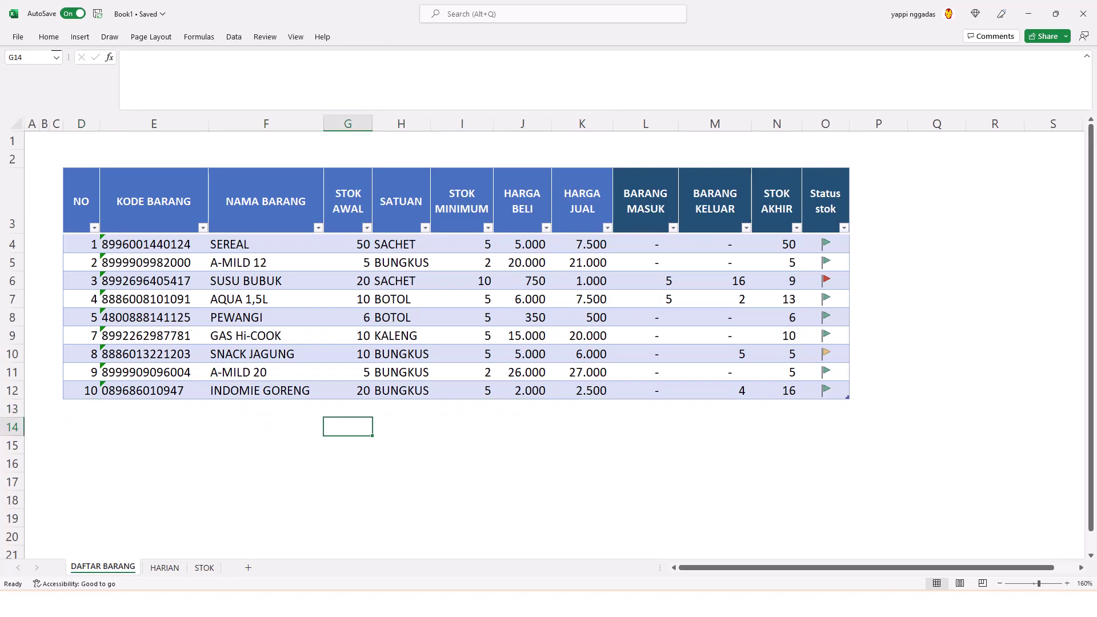
# On the STOK sheet, start a data validation of type List for cell C4 above the TANGGAL header.
pyautogui.click(205, 567)
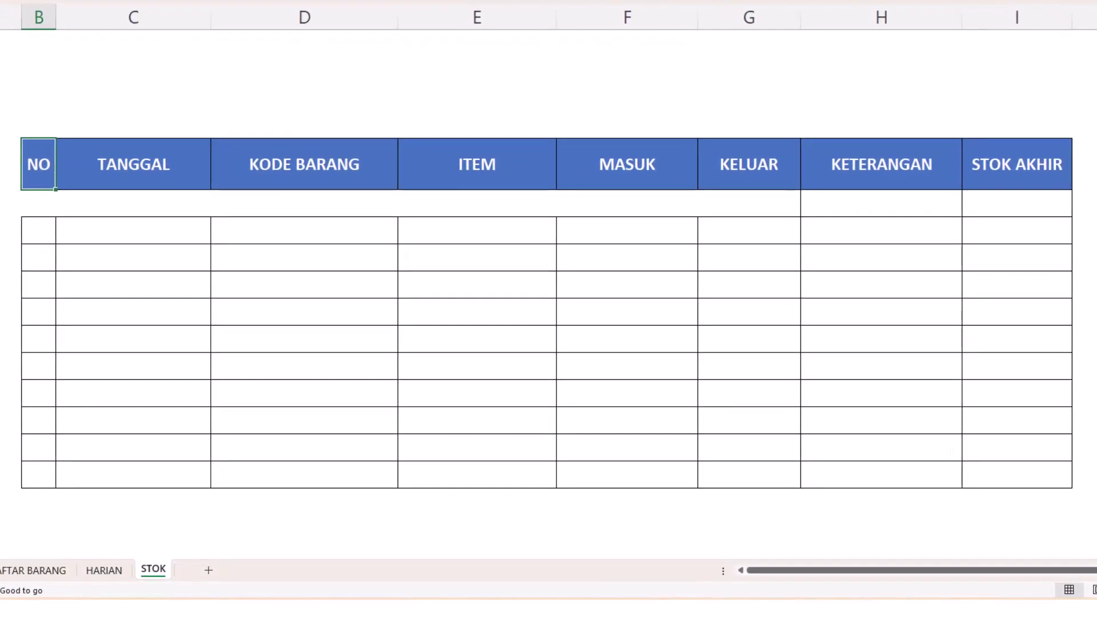
pyautogui.hotkey('ctrl', 'shift', 'Right')
pyautogui.click(38, 230)
pyautogui.moveTo(38, 230); pyautogui.dragTo(1017, 474)
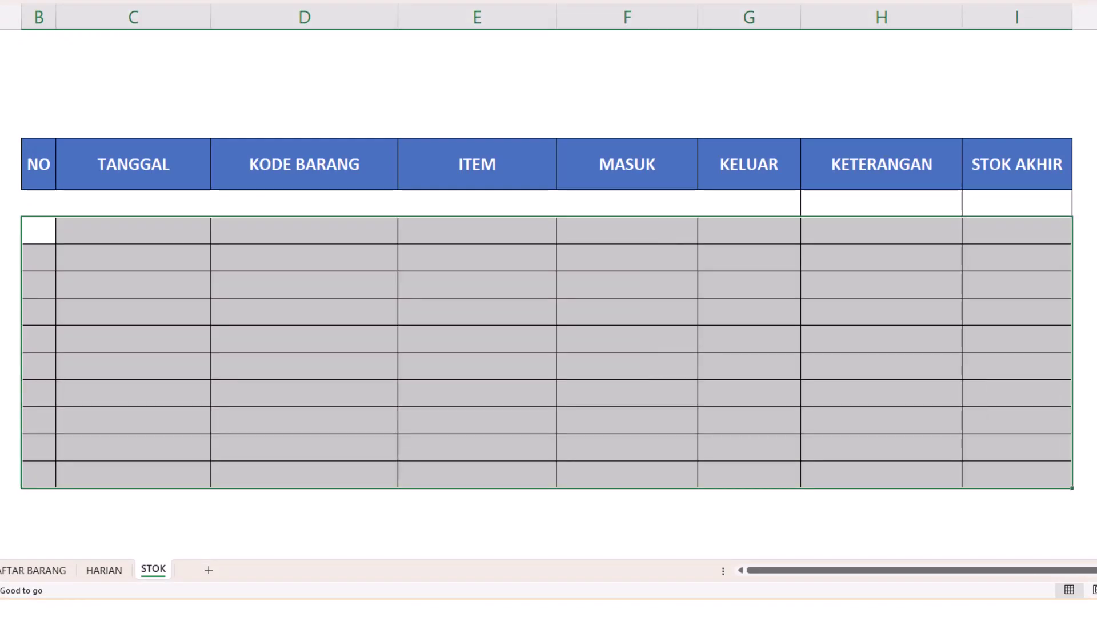
pyautogui.click(133, 164)
pyautogui.click(133, 124)
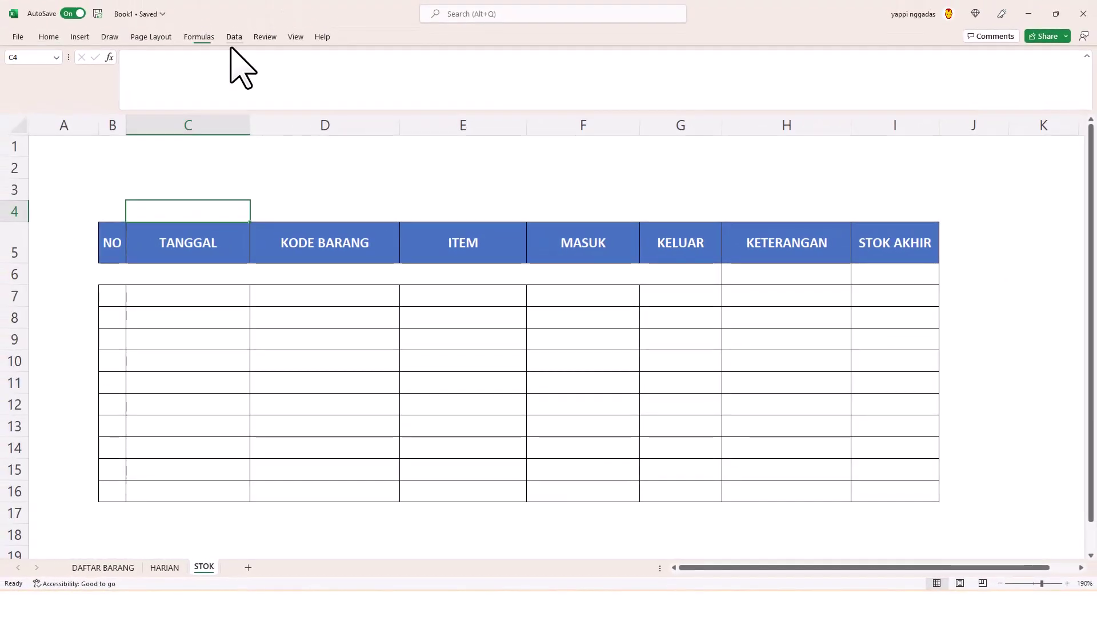
pyautogui.click(233, 38)
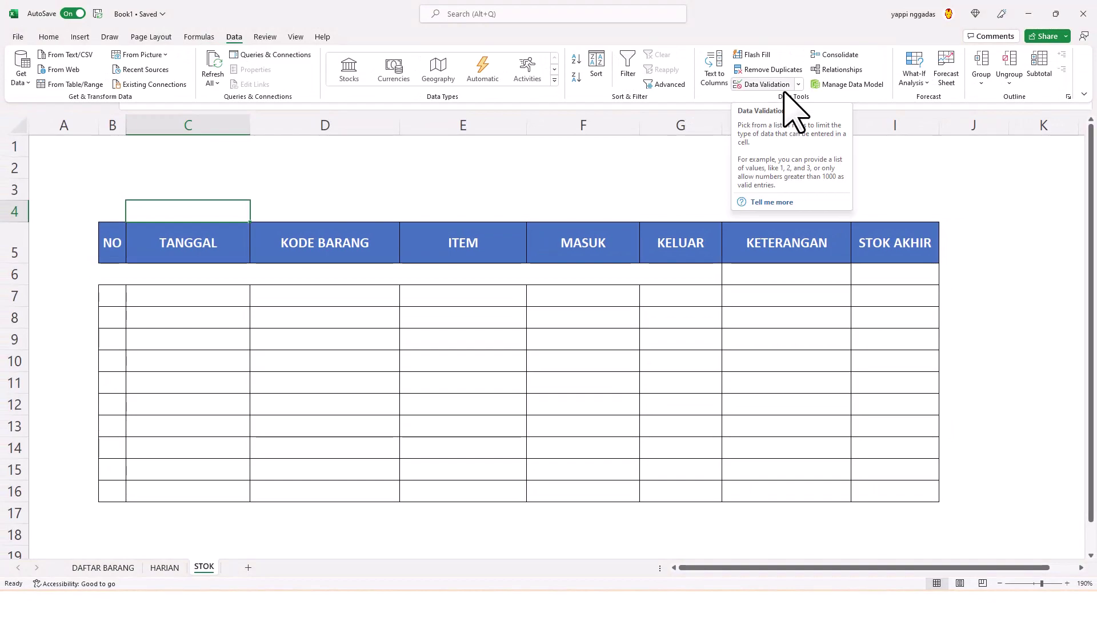
pyautogui.click(765, 84)
pyautogui.click(567, 309)
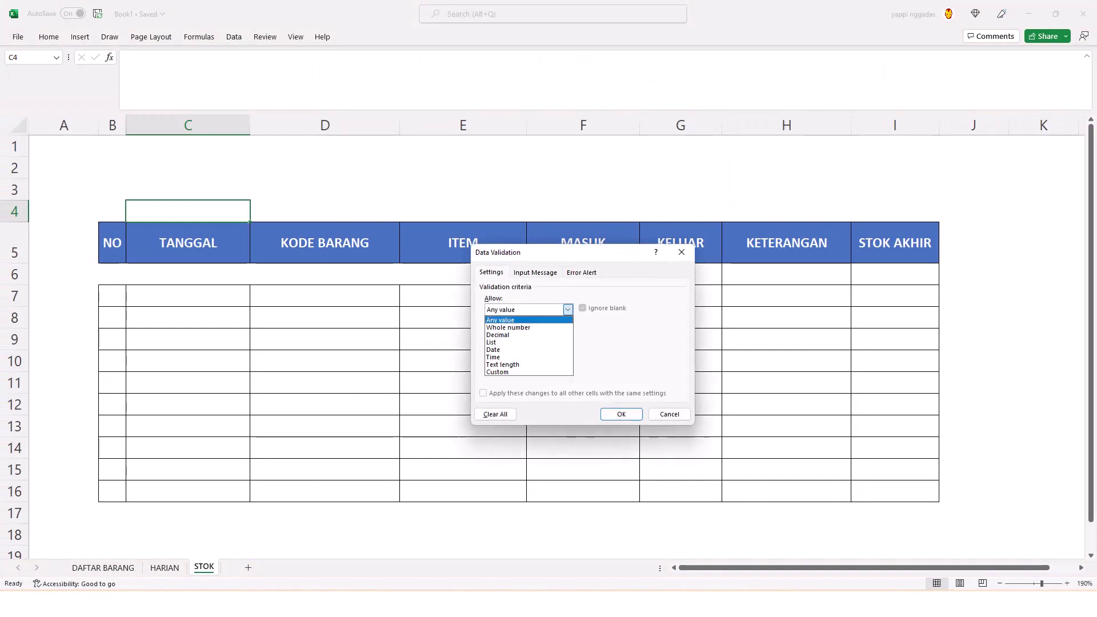
pyautogui.click(549, 343)
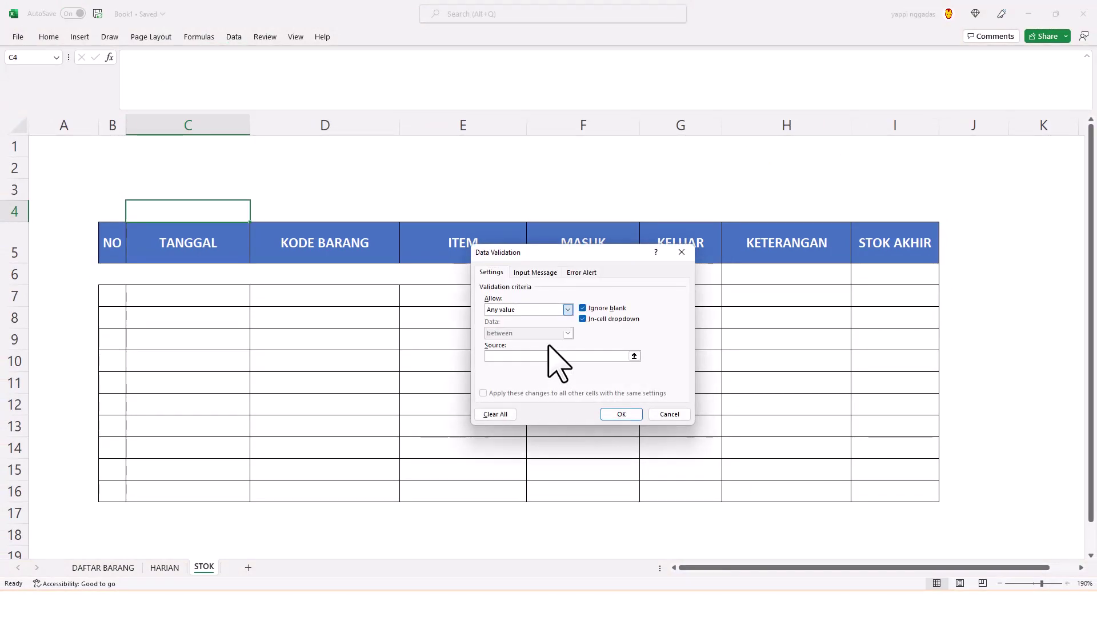
# Set the list source to the NAMA BARANG range ='DAFTAR BARANG'!$F$4:$F$12, apply the validation, and open C4's dropdown.
pyautogui.click(633, 356)
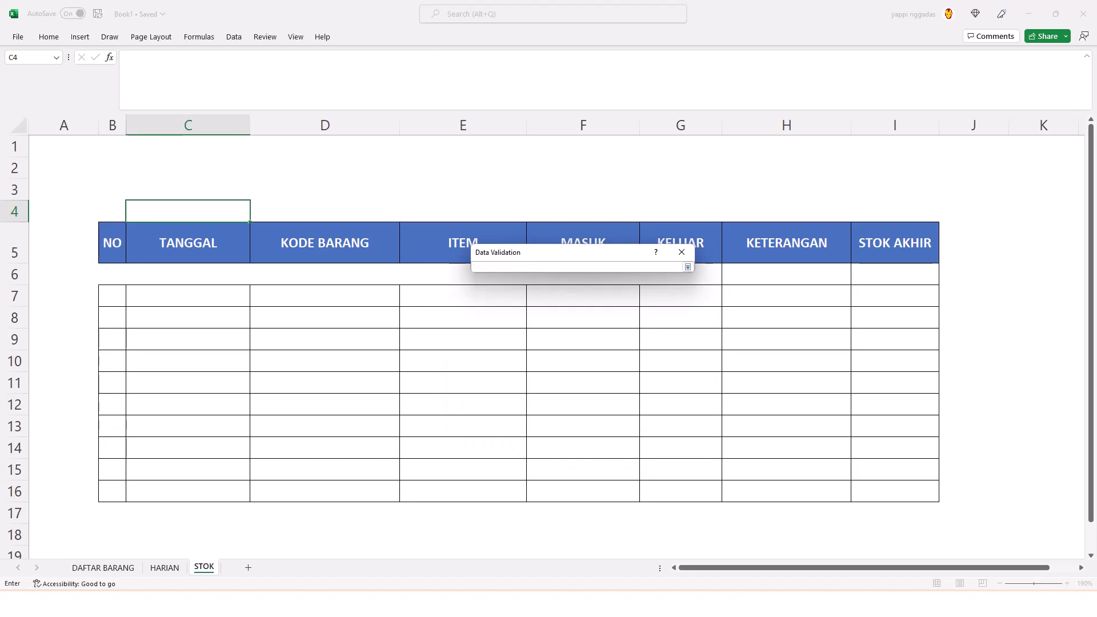
pyautogui.click(104, 567)
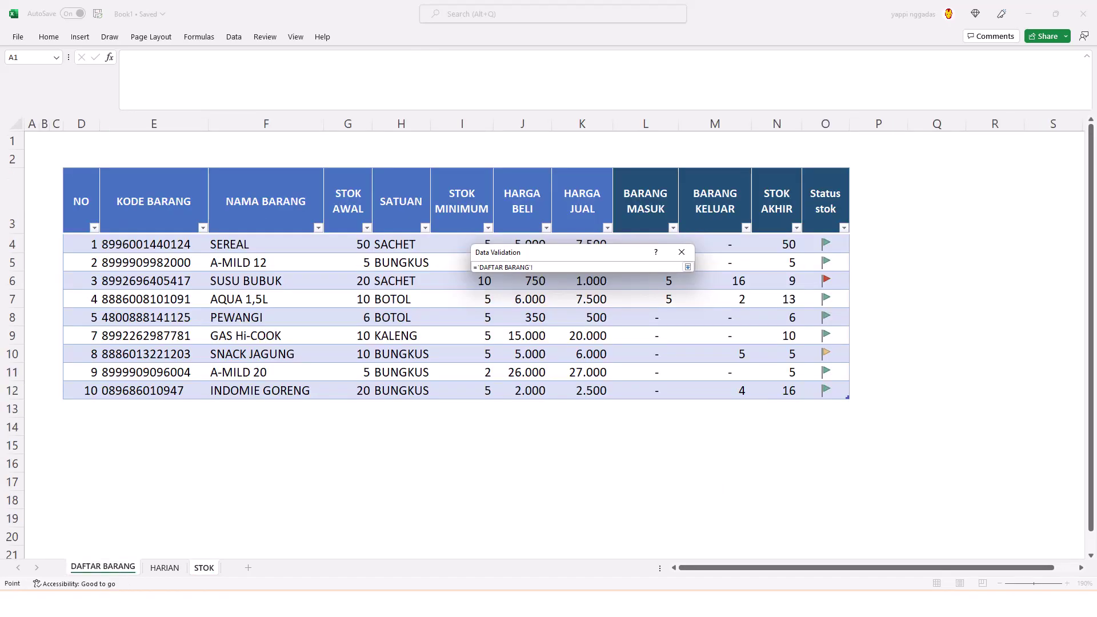
pyautogui.click(271, 201)
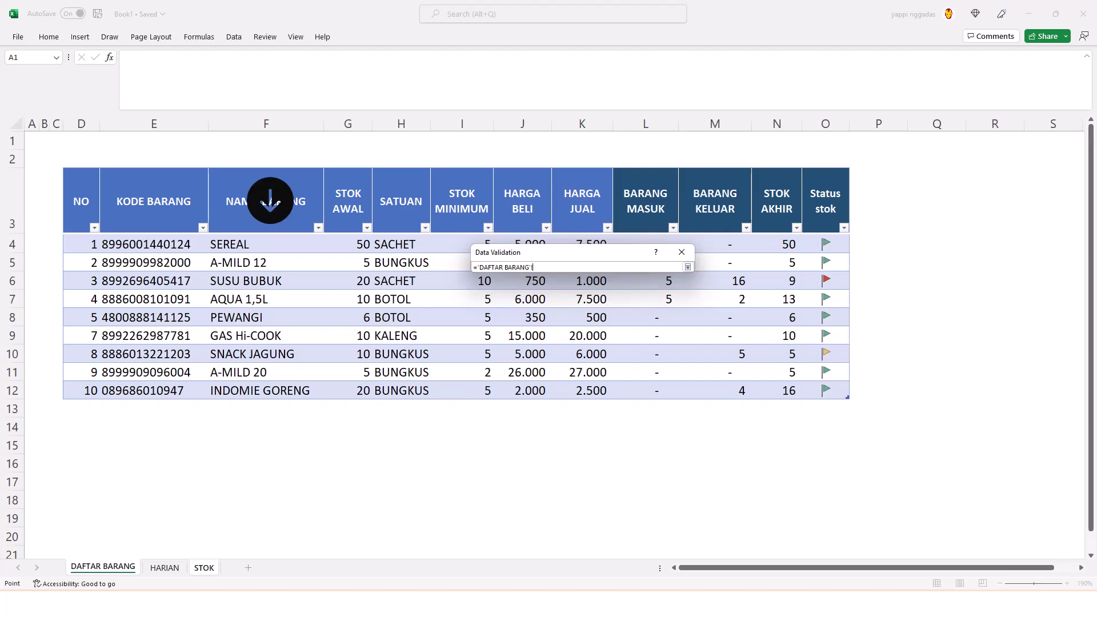
pyautogui.click(688, 267)
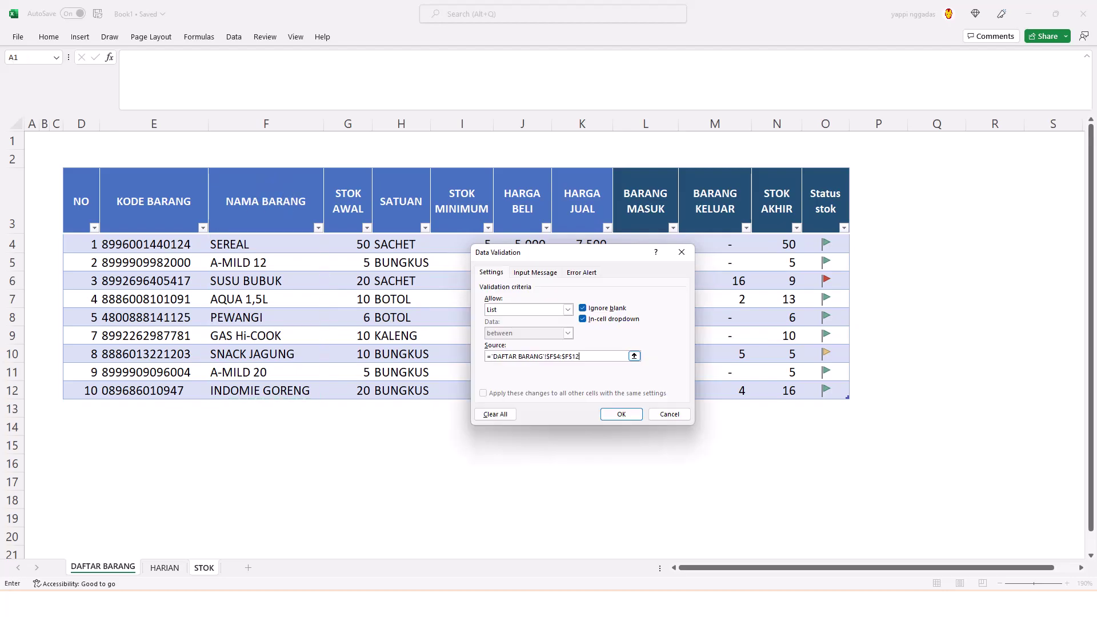
pyautogui.click(611, 411)
pyautogui.click(255, 216)
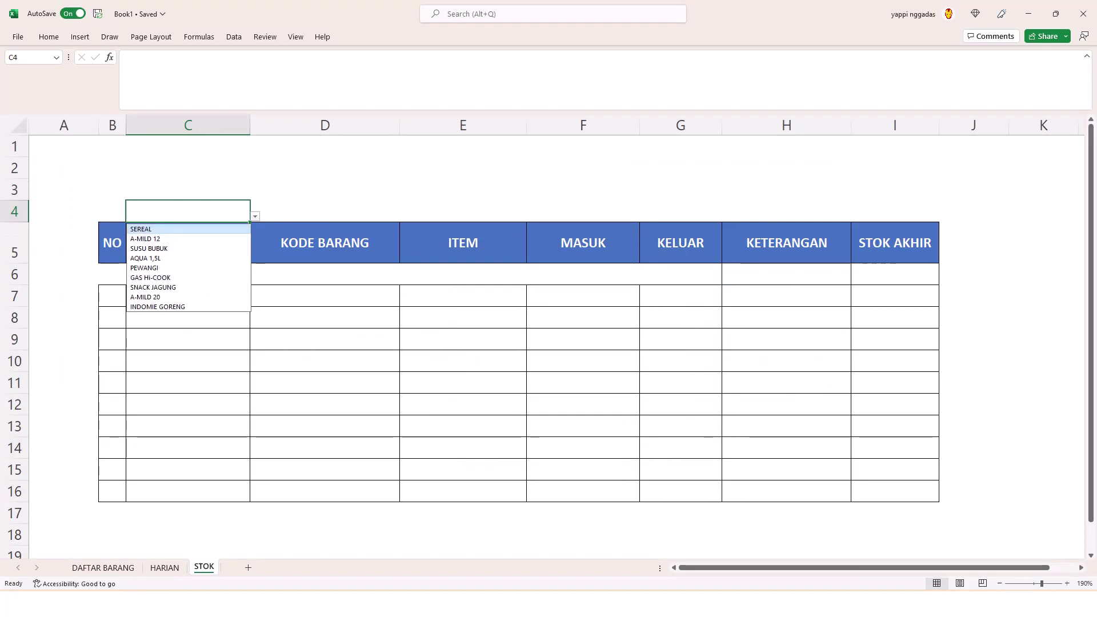
# Choose SEREAL in C4, and enter the item-code lookup =XLOOKUP(C4;Table_daftarbarang[NAMA BARANG];Table_daftarbarang[KODE BARANG]) in D4 of the STOK sheet.
pyautogui.press('Return')
pyautogui.click(325, 212)
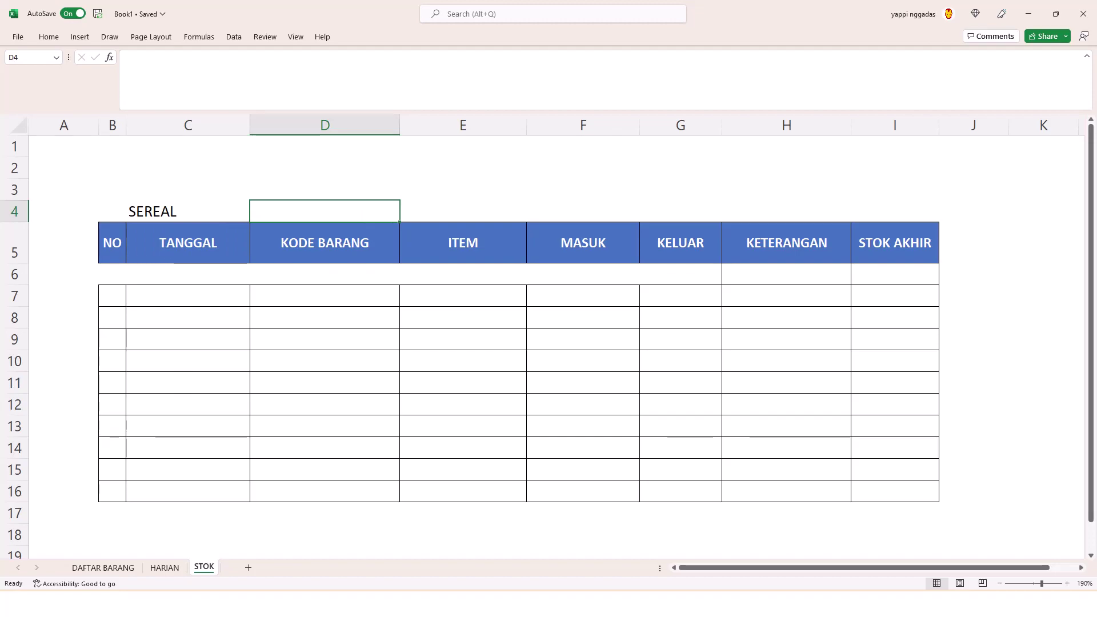
pyautogui.write('=XLOOKUP(')
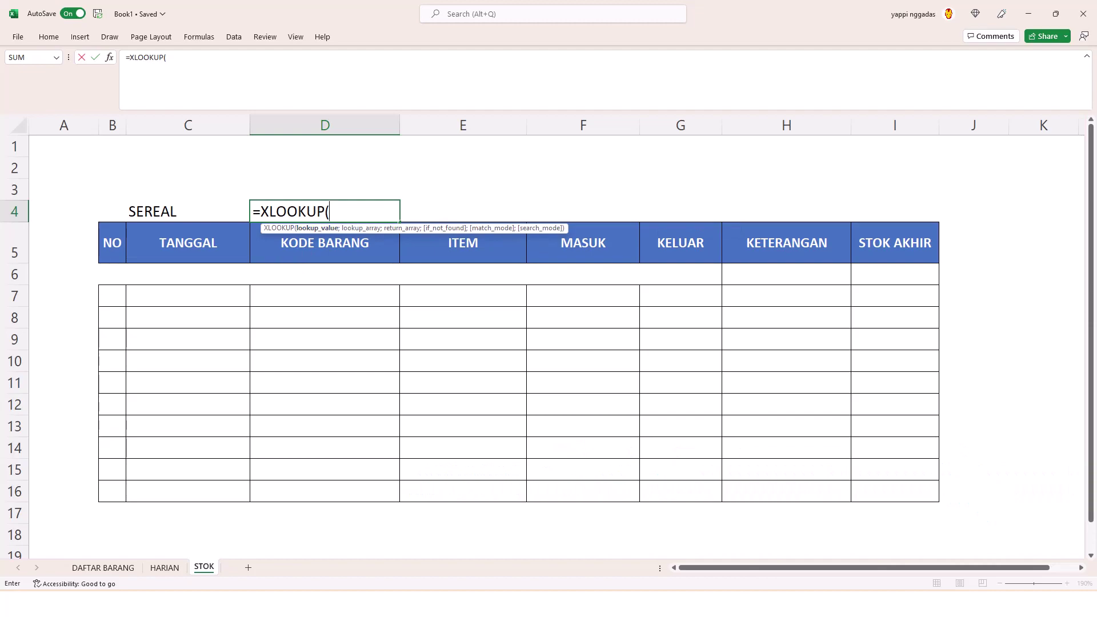
pyautogui.click(209, 212)
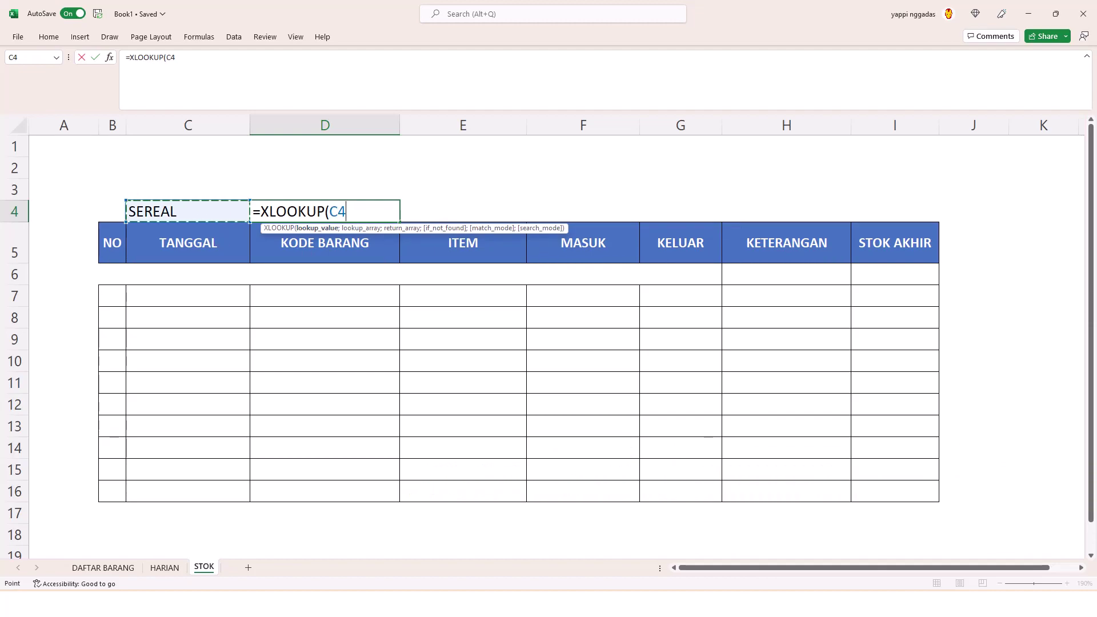
pyautogui.write(';')
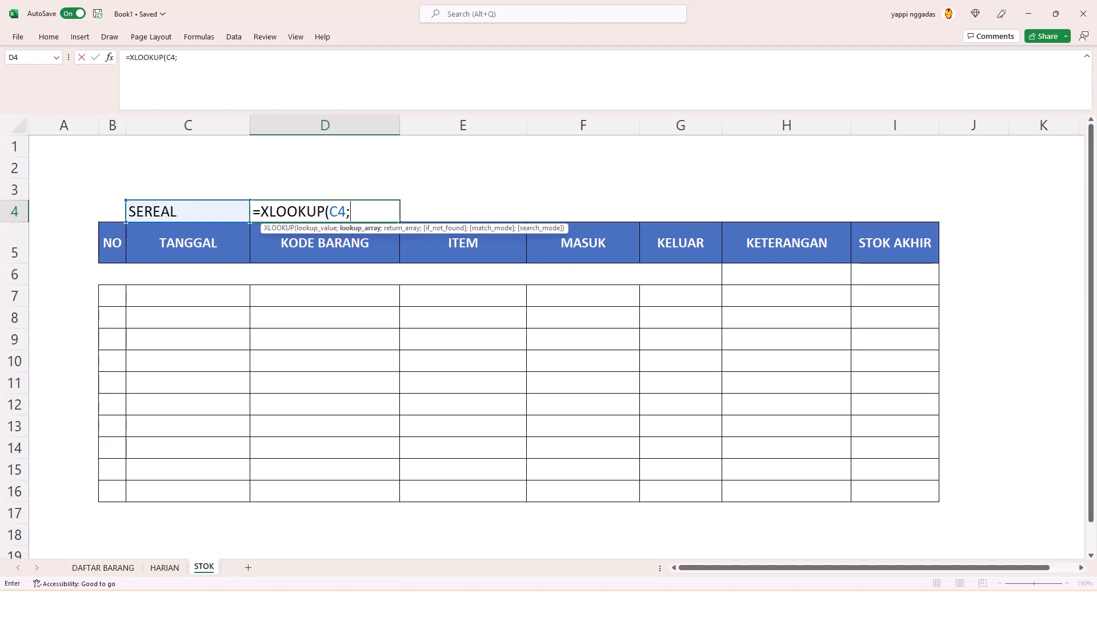
pyautogui.click(106, 568)
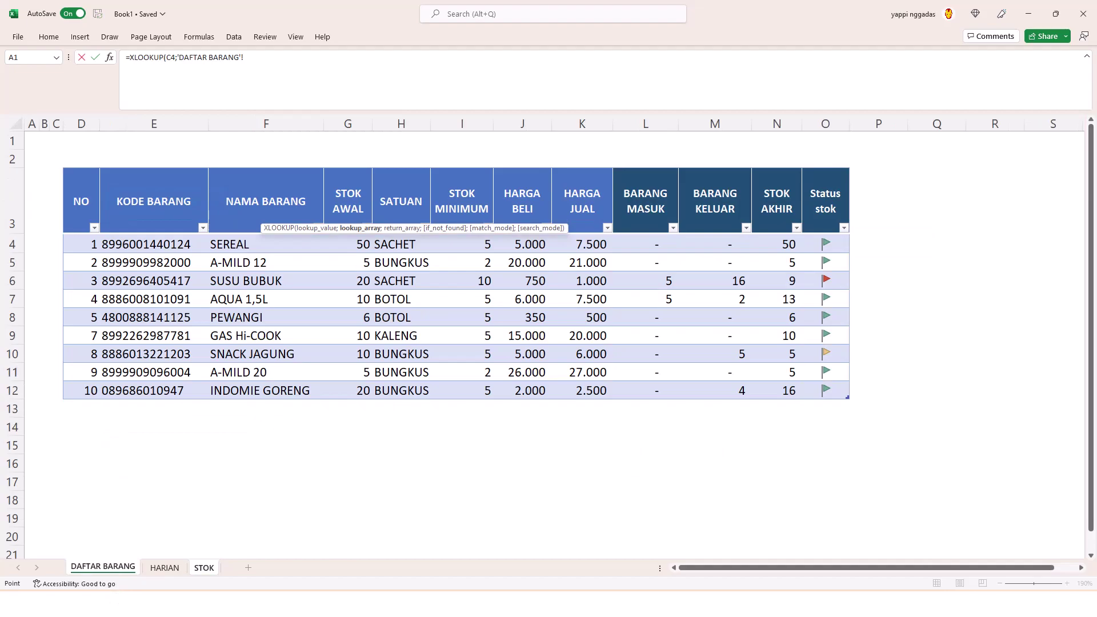
pyautogui.click(270, 201)
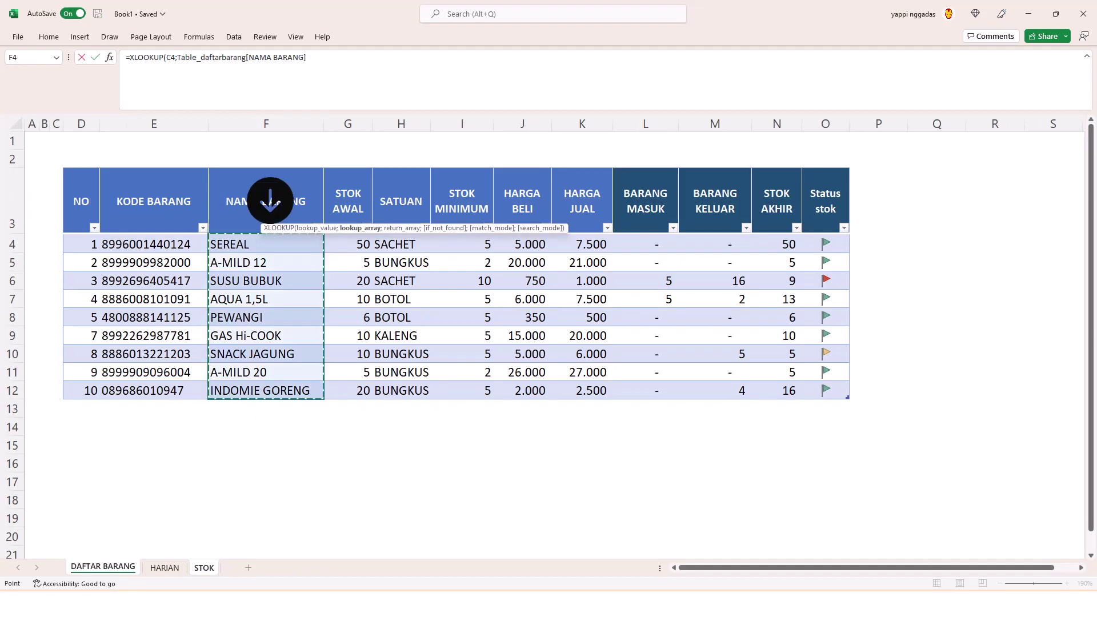
pyautogui.write(';')
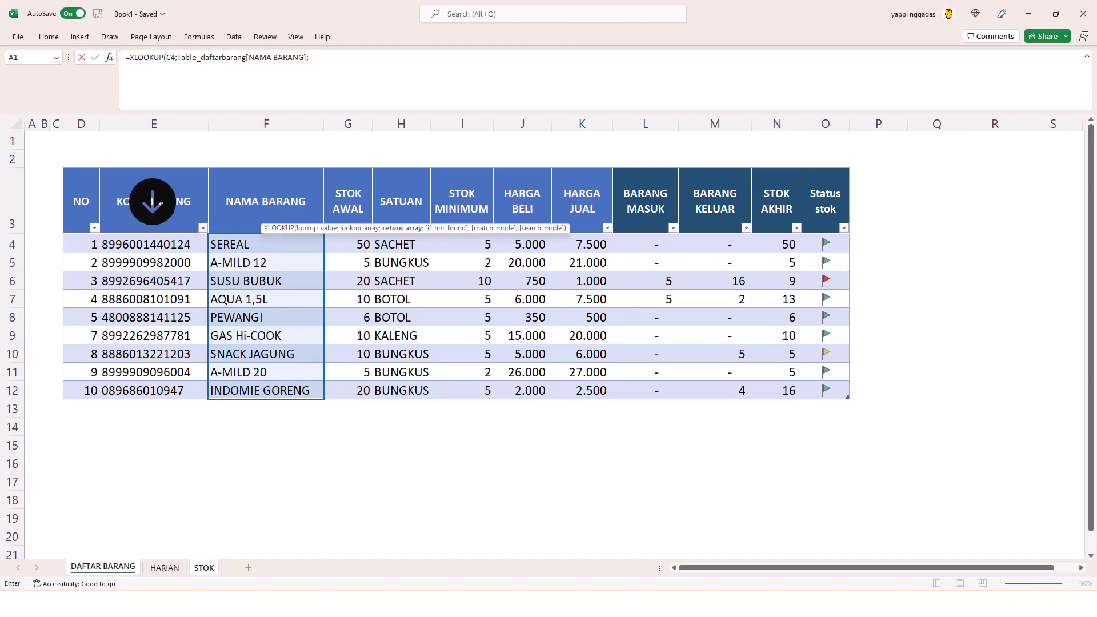
pyautogui.click(152, 202)
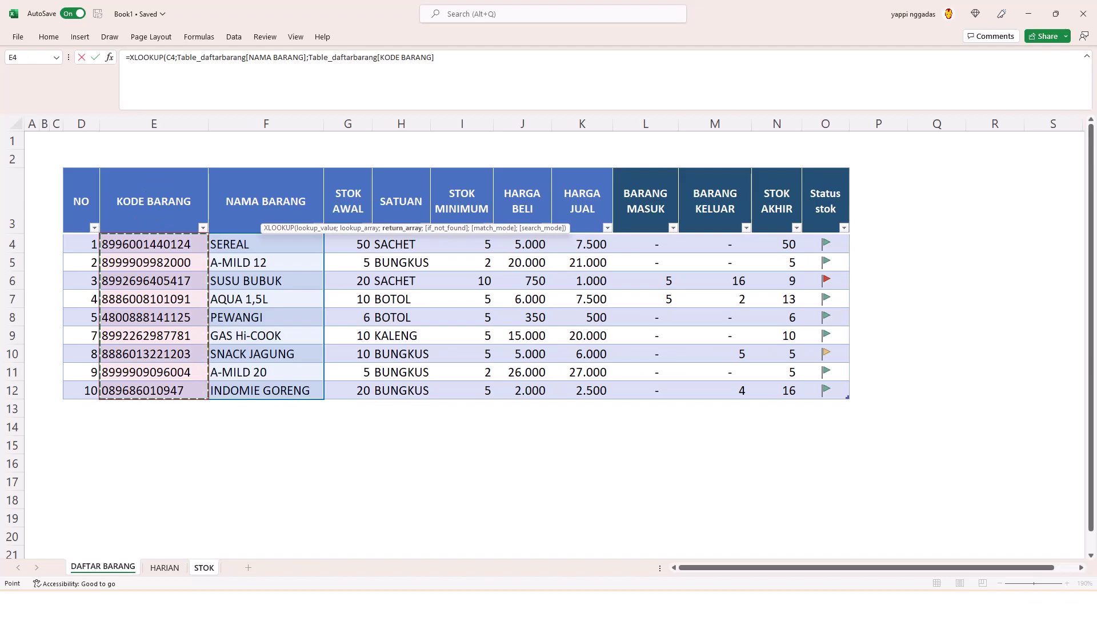
pyautogui.press('Return')
pyautogui.click(324, 211)
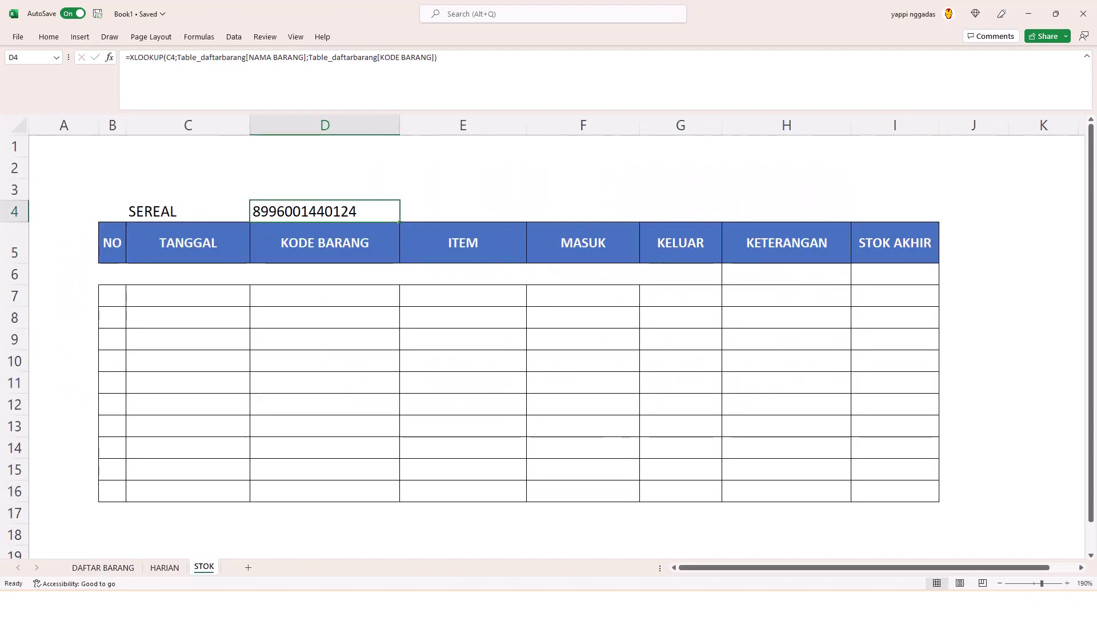
# Change the item chosen in C4's dropdown to A-MILD 12 to test the item-code lookup in D4.
pyautogui.click(187, 212)
pyautogui.hotkey('alt', 'Down')
pyautogui.press('Down')
pyautogui.press('Return')
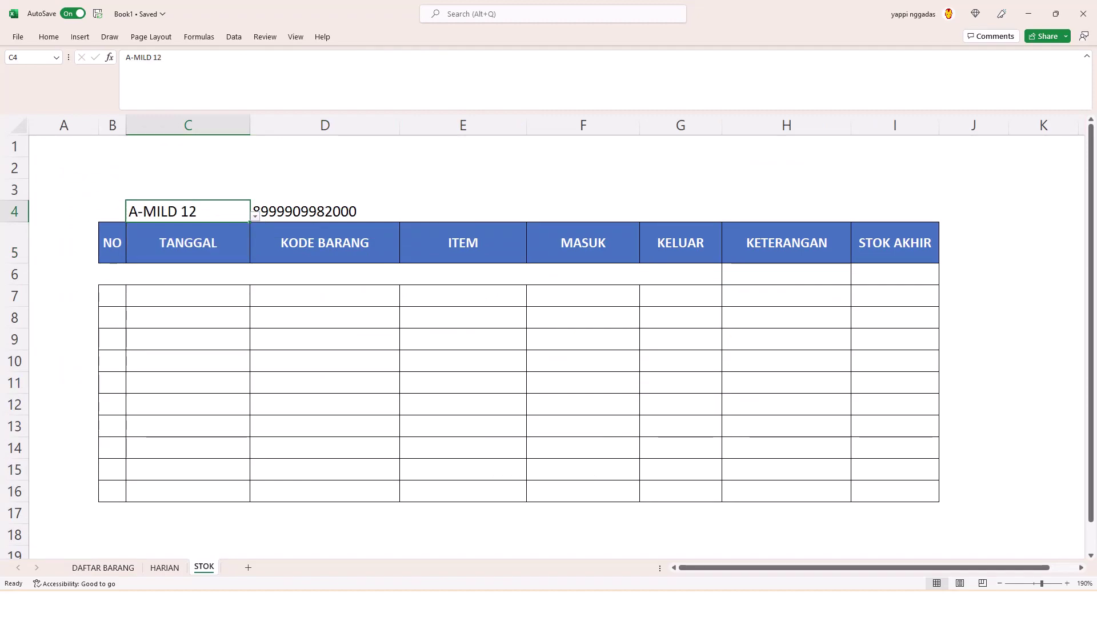
# Enter the label STOK AWAL in the KETERANGAN cell H6, directly below the STOK table header.
pyautogui.click(325, 169)
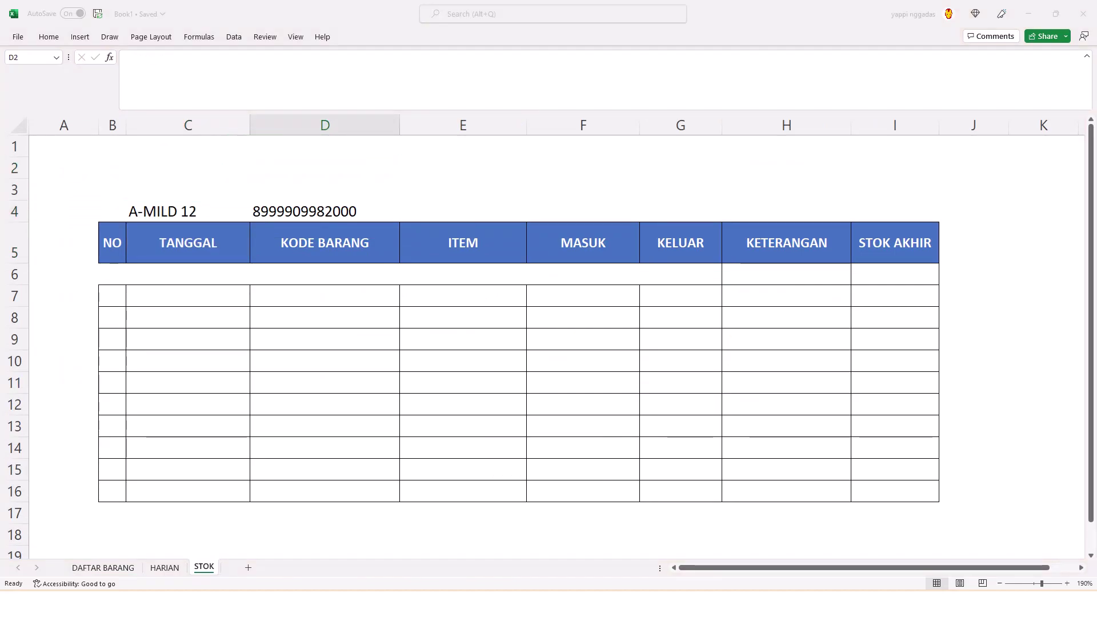
pyautogui.click(880, 276)
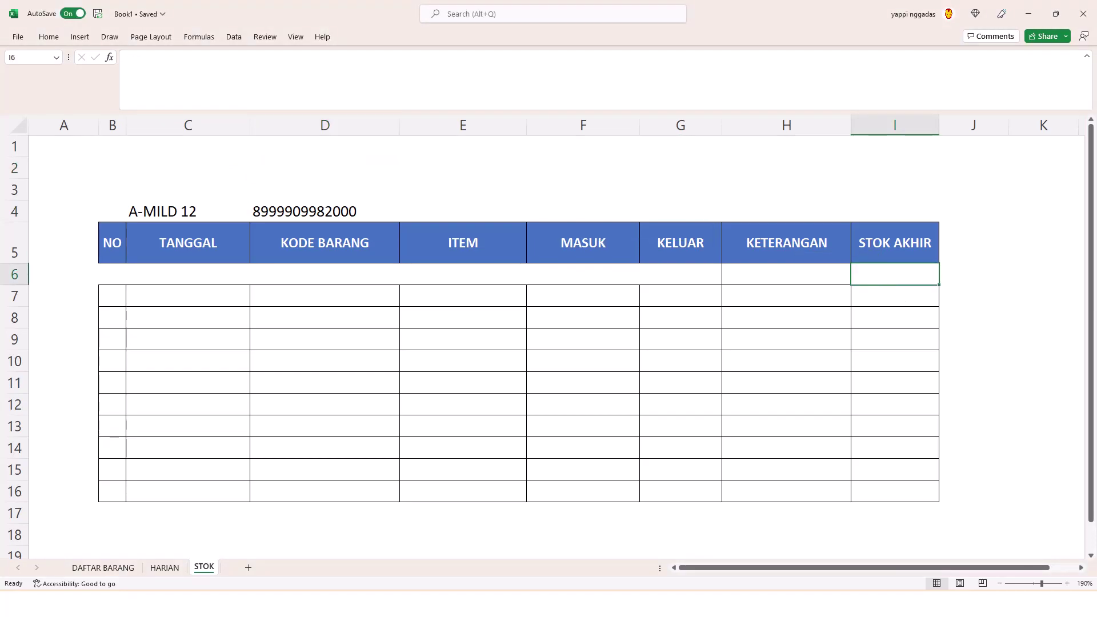
pyautogui.click(778, 268)
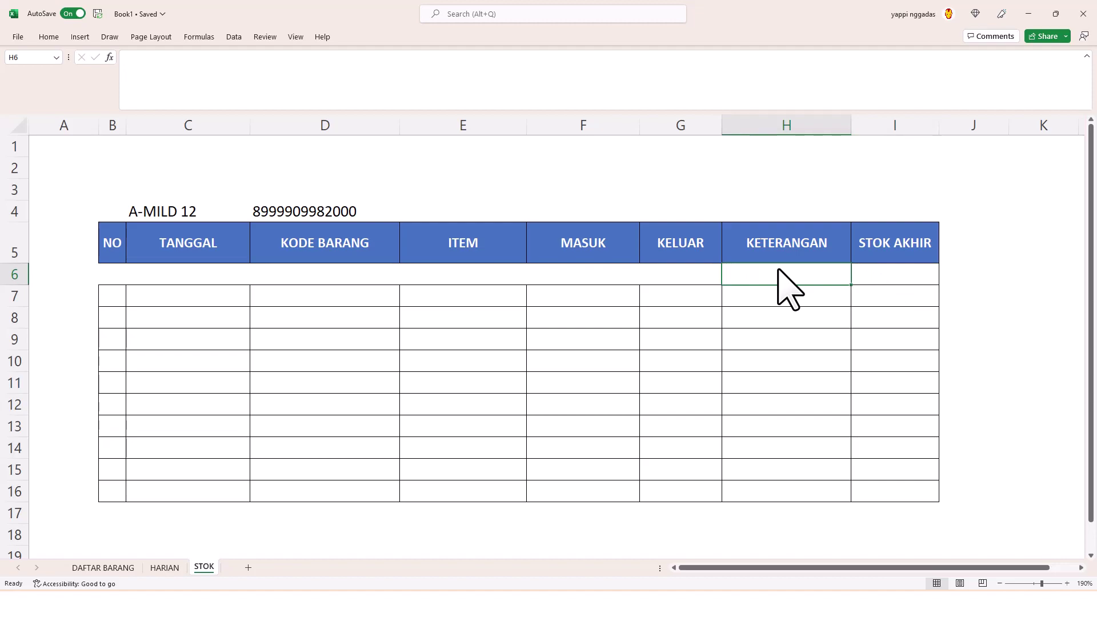
pyautogui.write('STOK AWAL')
pyautogui.press('Tab')
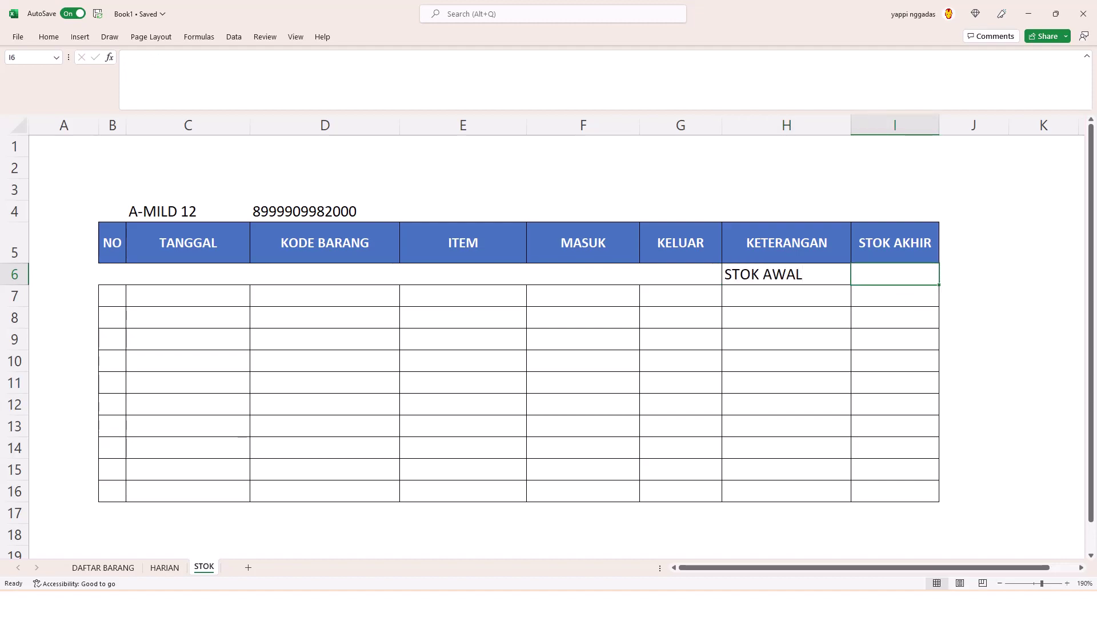
# Start a VLOOKUP formula in I6 with D4 as lookup value and the KODE BARANG to STOK AWAL columns of DAFTAR BARANG as table array.
pyautogui.write('=vl')
pyautogui.press('Tab')
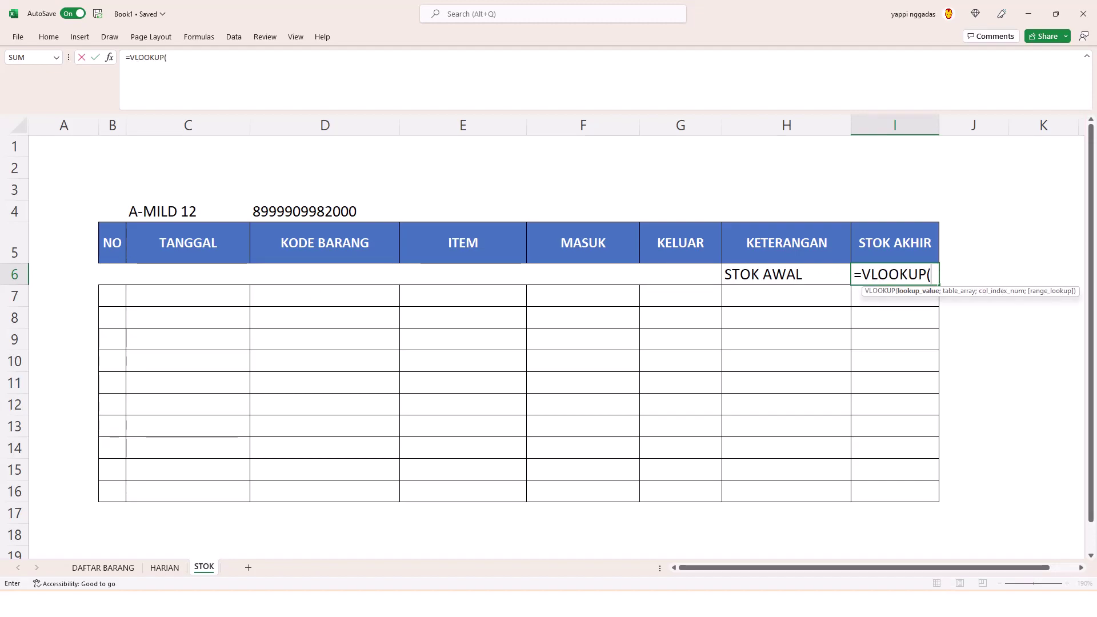
pyautogui.click(355, 208)
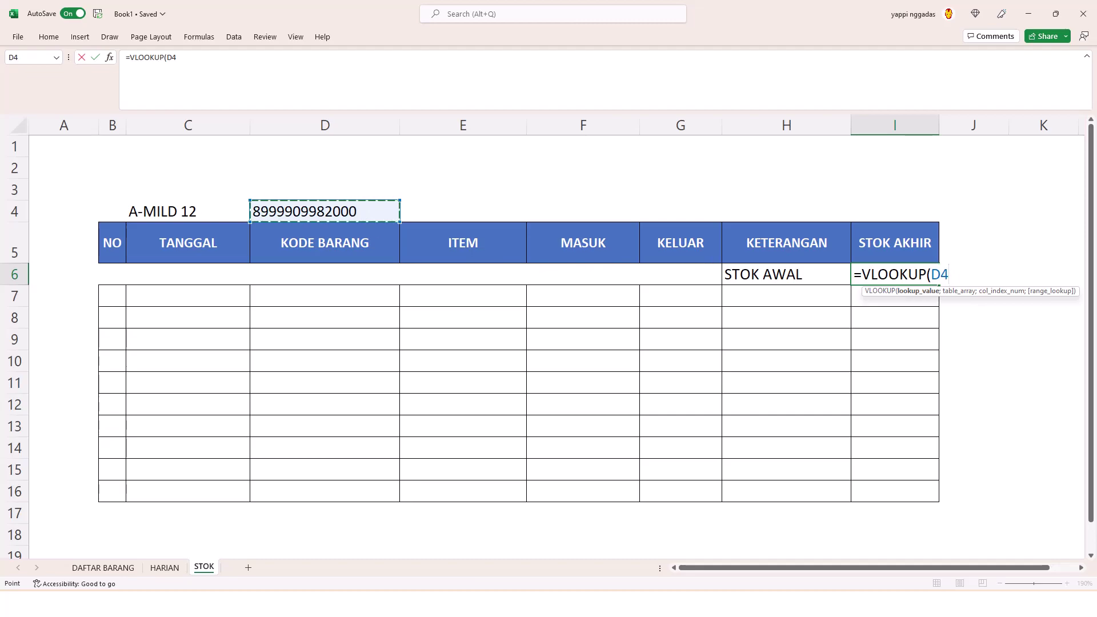
pyautogui.write(";'DAFTAR BARANG'!")
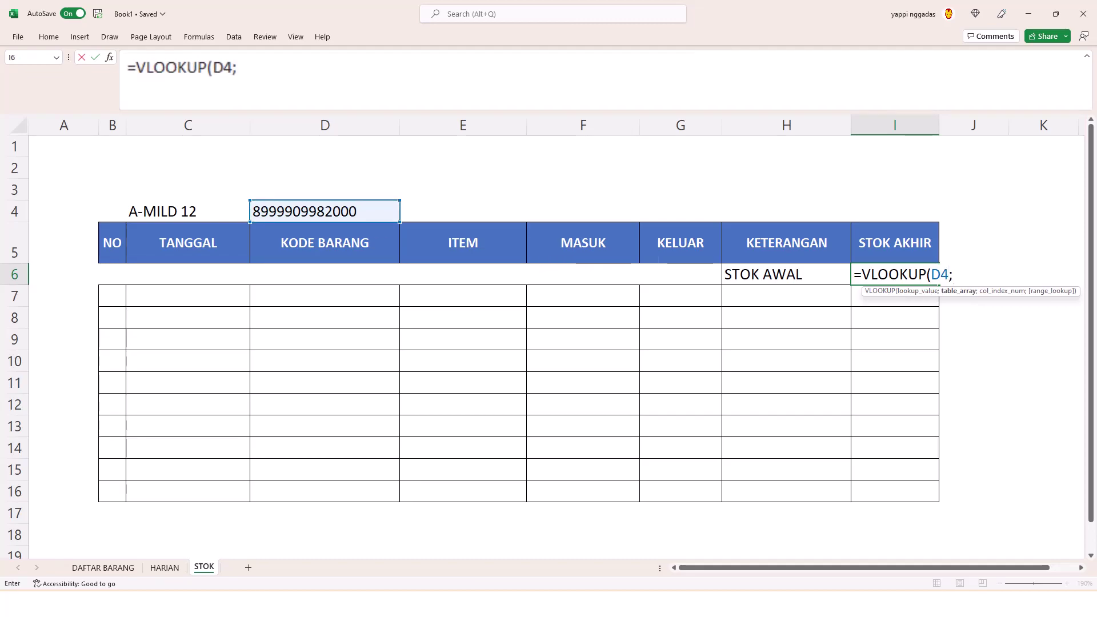
pyautogui.click(108, 569)
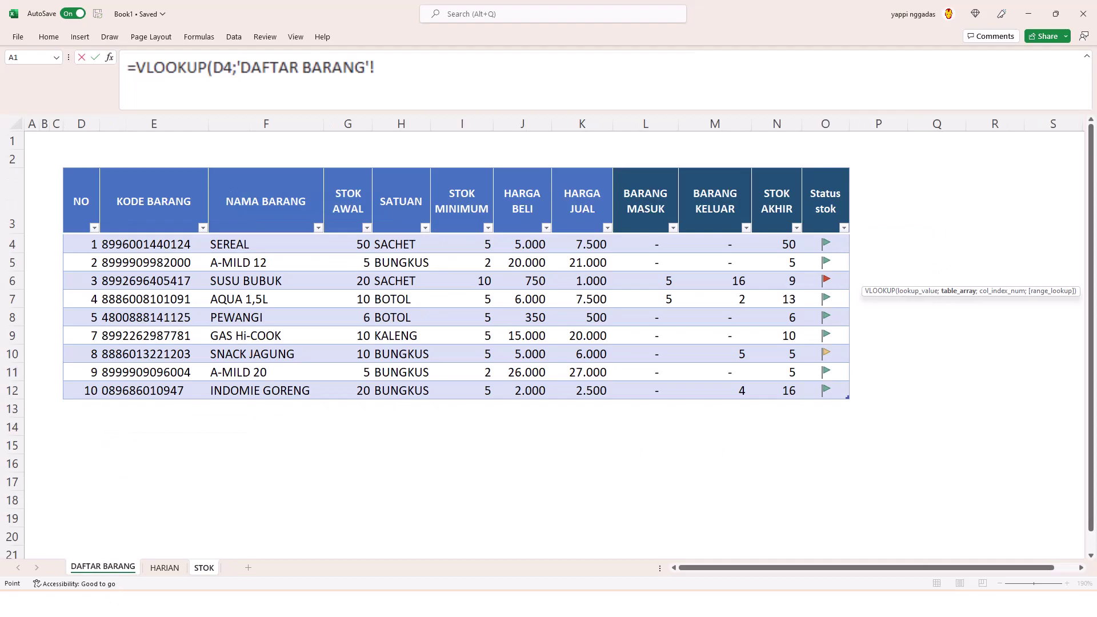
pyautogui.click(143, 244)
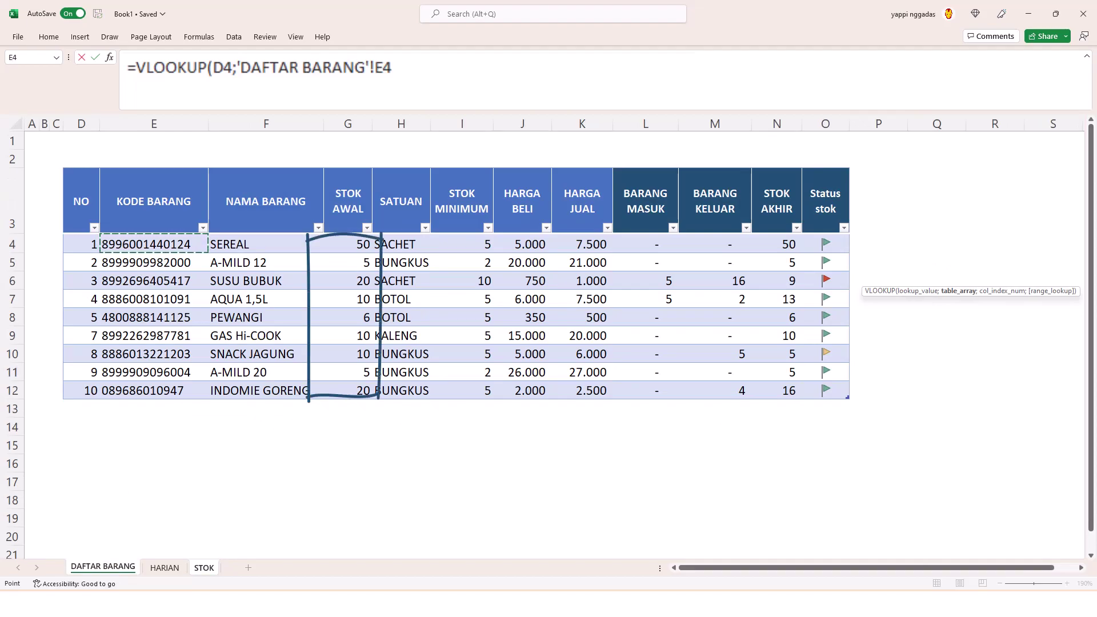
pyautogui.hotkey('shift', 'Right')
pyautogui.hotkey('shift', 'Right')
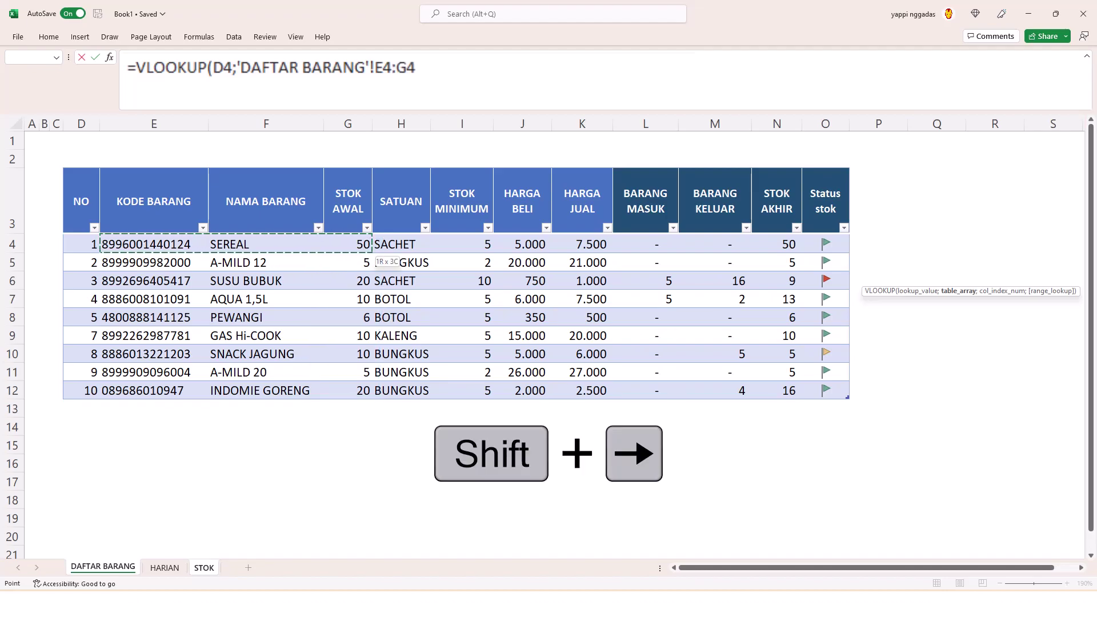
pyautogui.hotkey('ctrl', 'shift', 'Down')
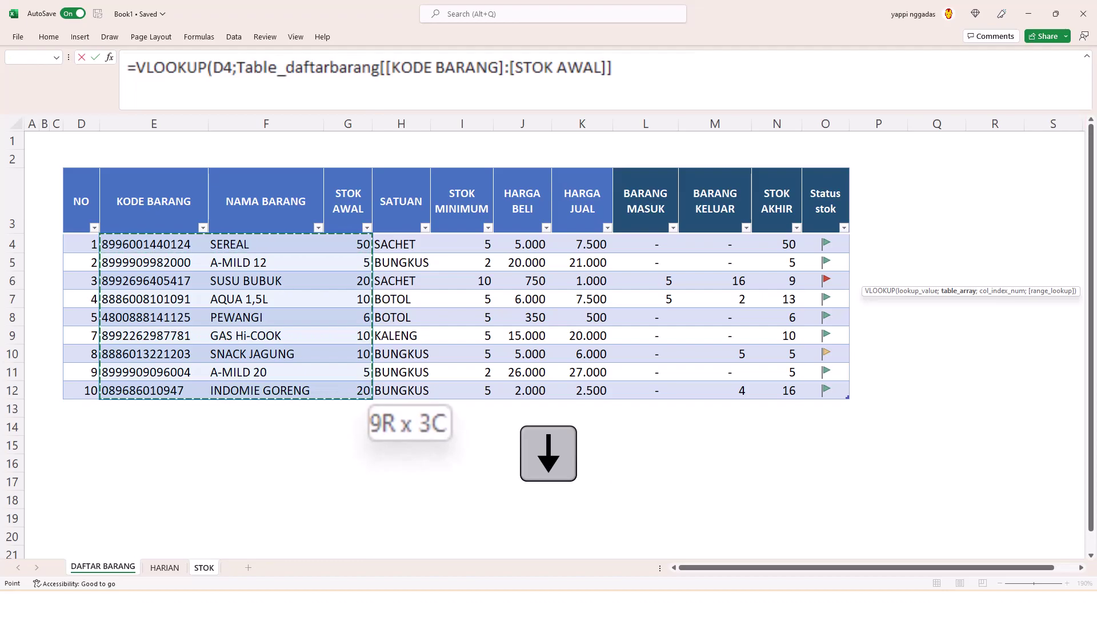
# Complete the VLOOKUP formula with column index 3 and FALSE for an exact match.
pyautogui.write(';3')
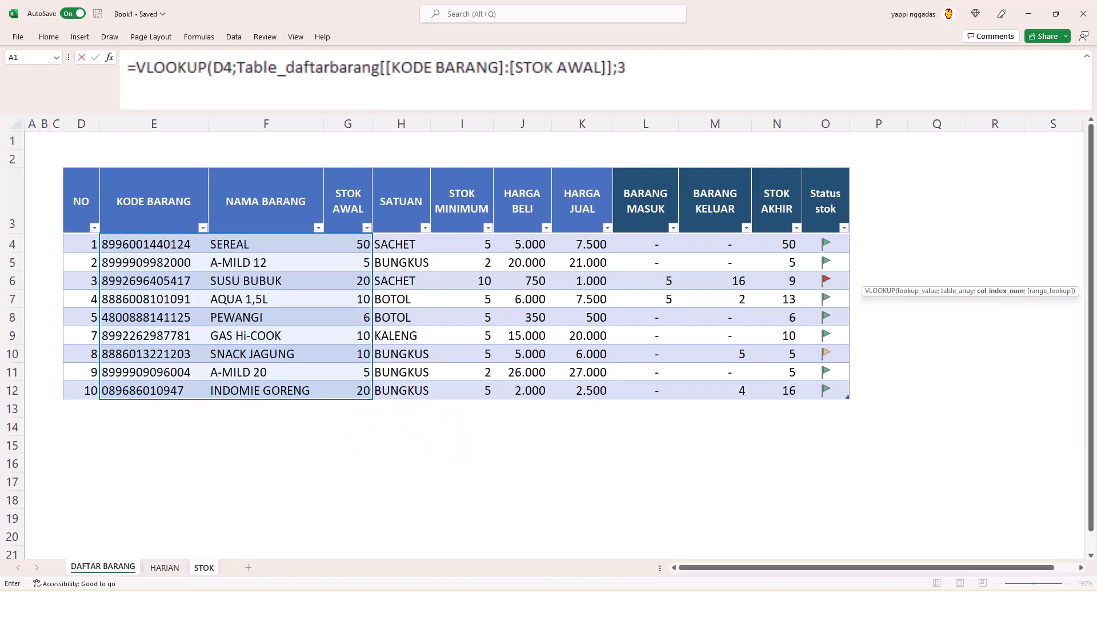
pyautogui.write(';false')
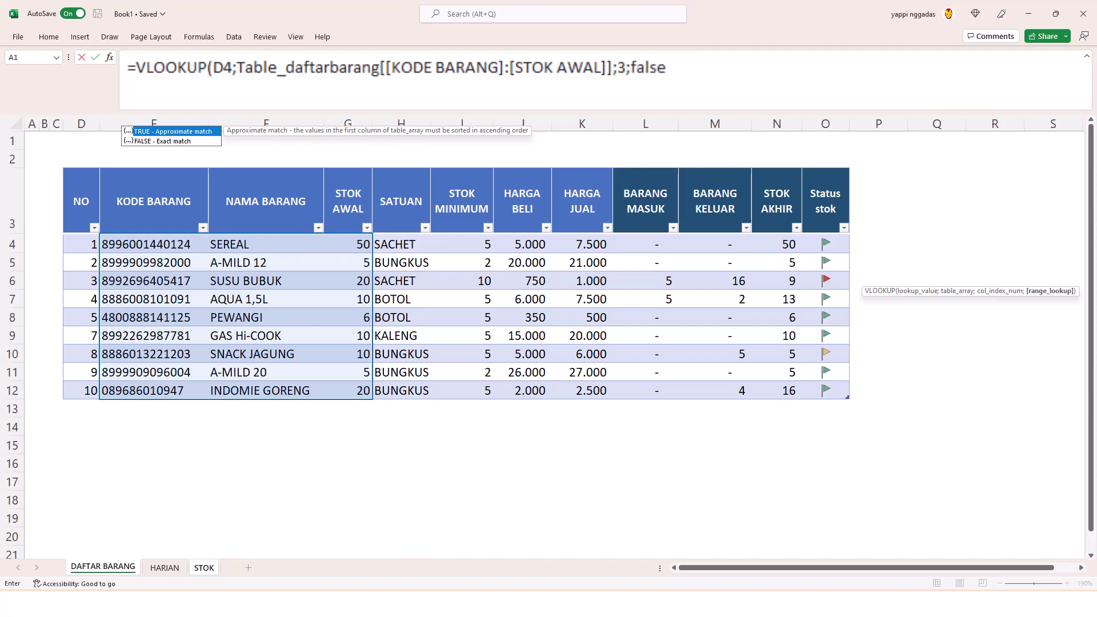
pyautogui.write(')')
pyautogui.press('Return')
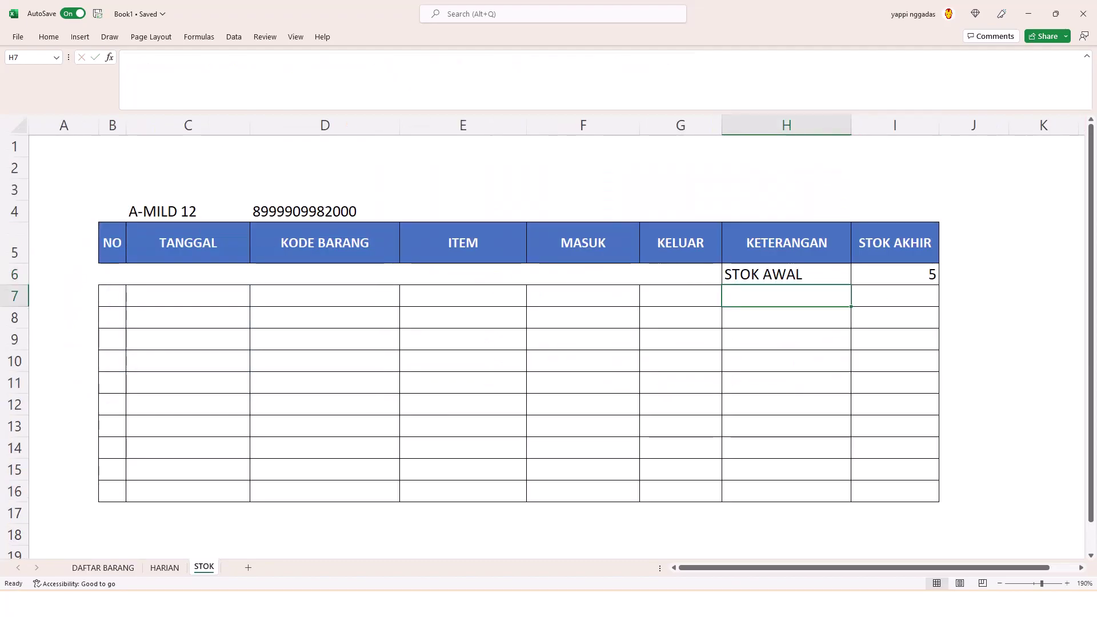
# Compare the STOK AWAL result in I6 with the A-MILD 12 row in the DAFTAR BARANG sheet.
pyautogui.click(188, 212)
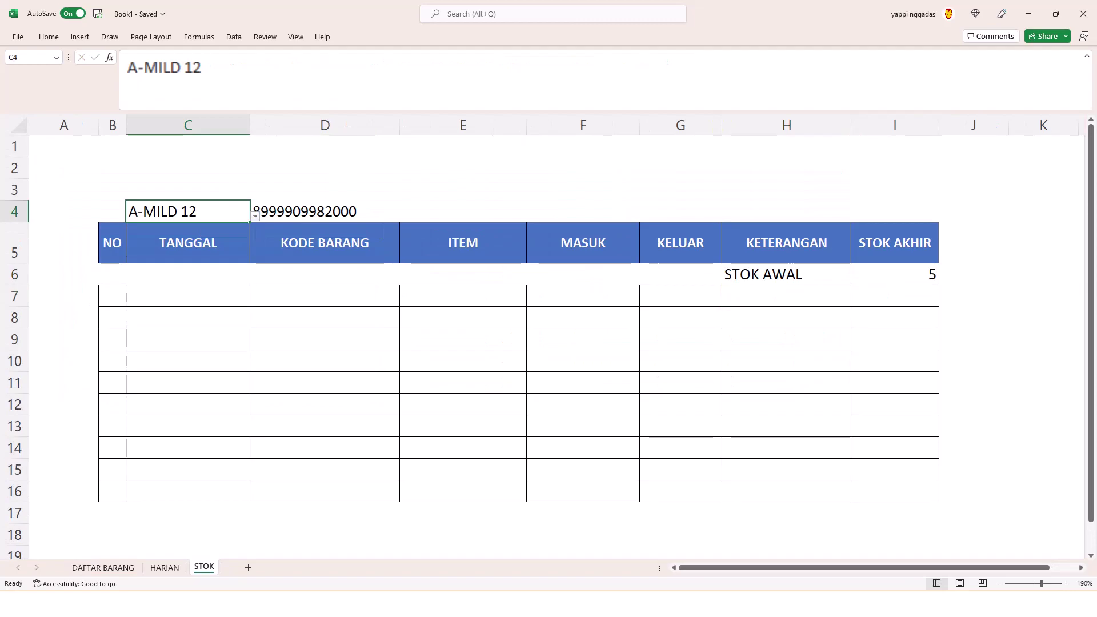
pyautogui.click(895, 274)
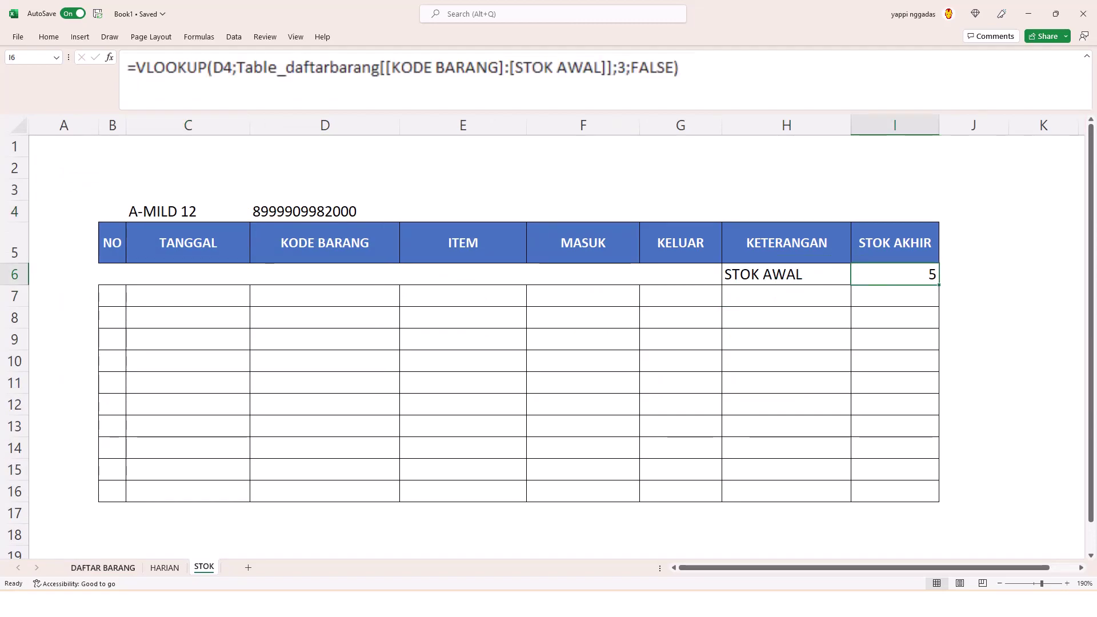
pyautogui.click(102, 568)
pyautogui.click(266, 263)
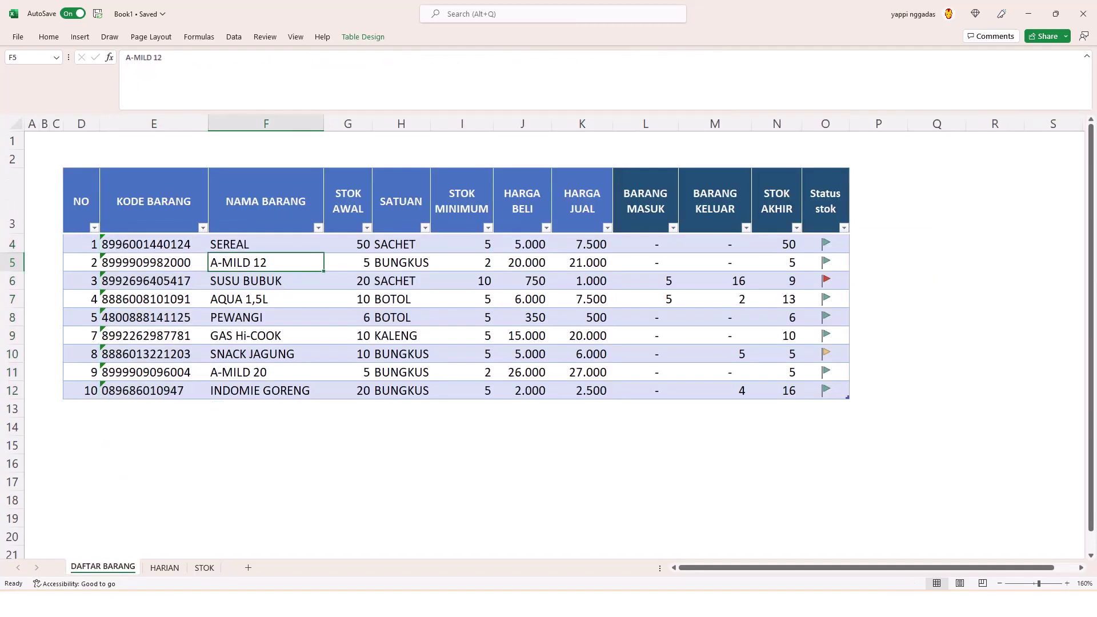
pyautogui.click(348, 263)
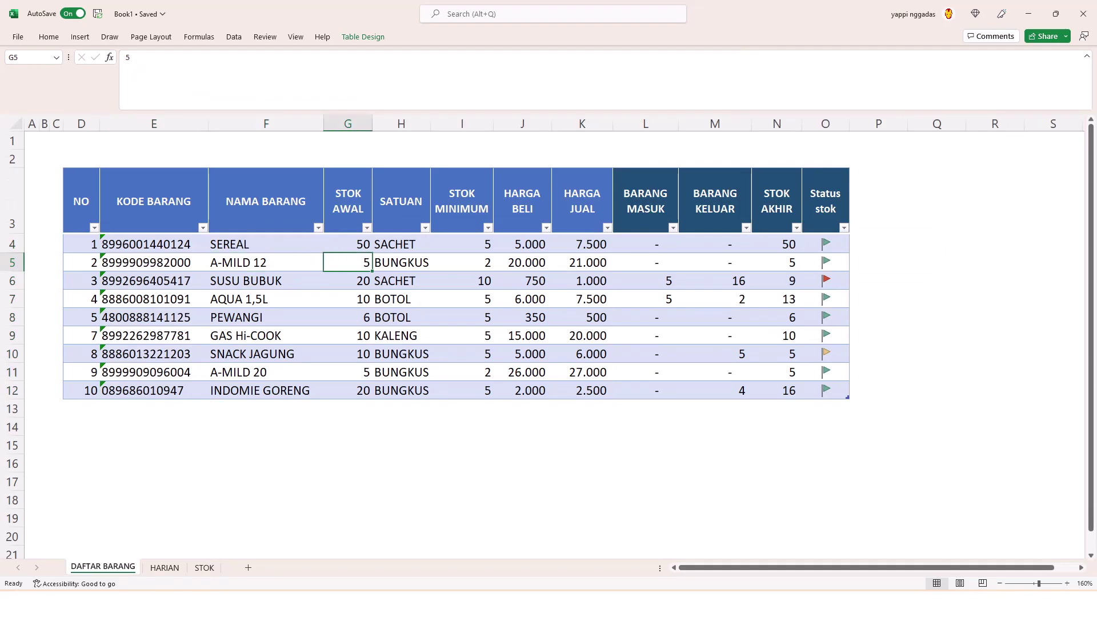
pyautogui.click(204, 567)
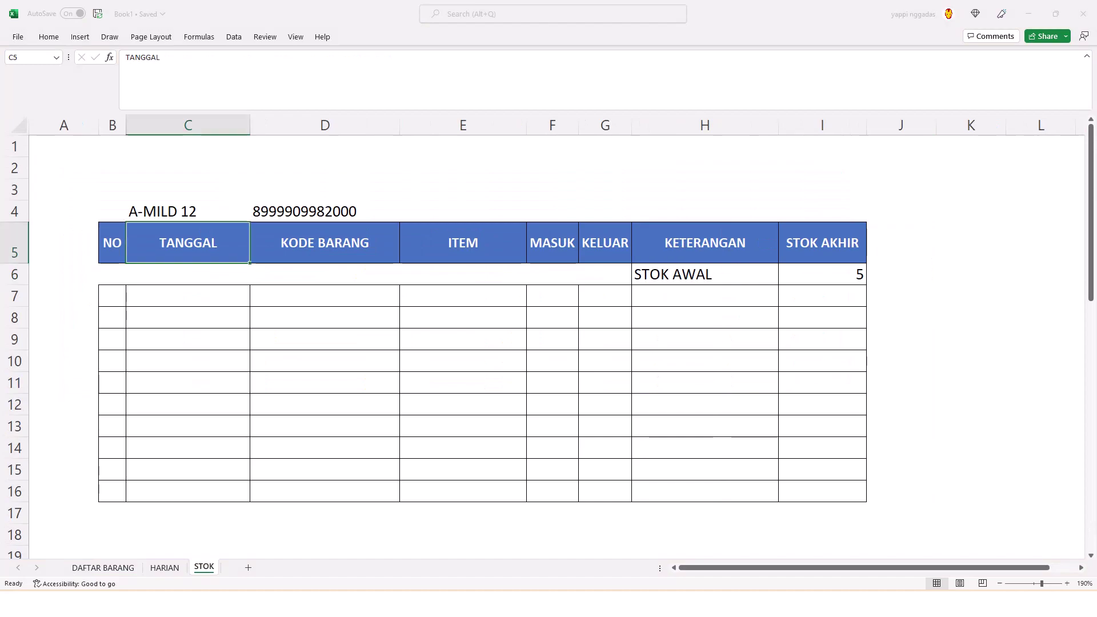
pyautogui.click(188, 297)
pyautogui.moveTo(188, 296); pyautogui.dragTo(705, 469)
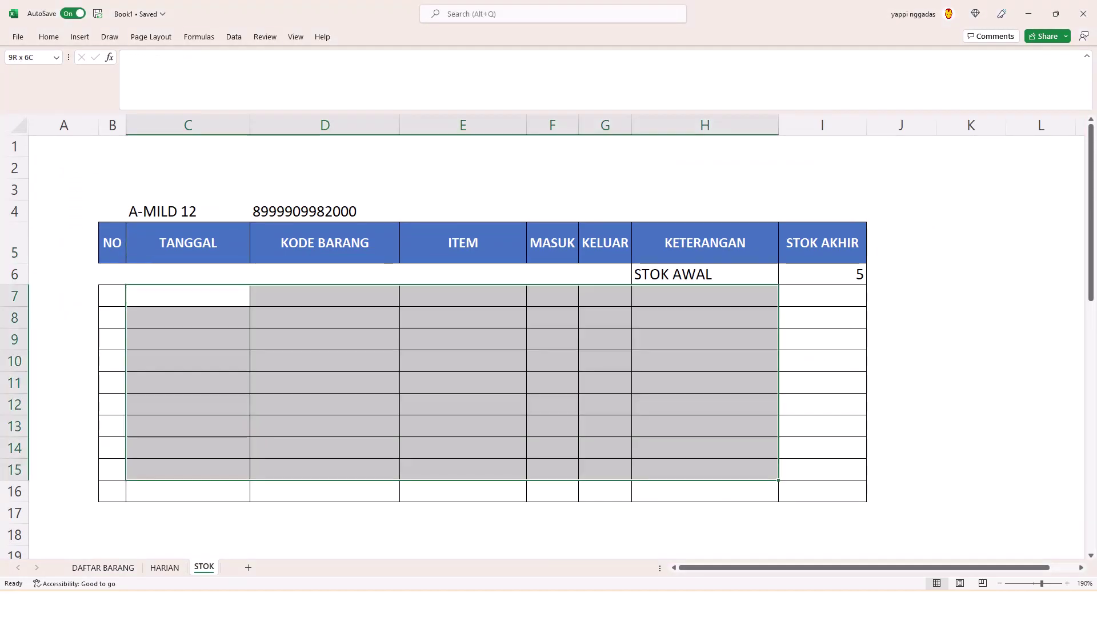
pyautogui.click(188, 296)
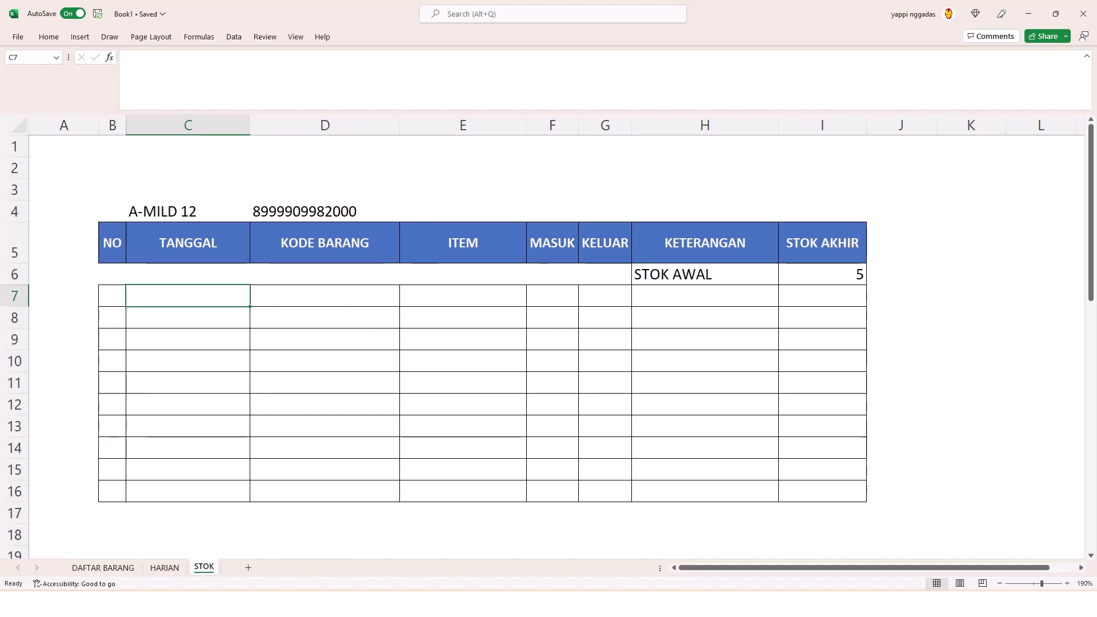
pyautogui.click(188, 214)
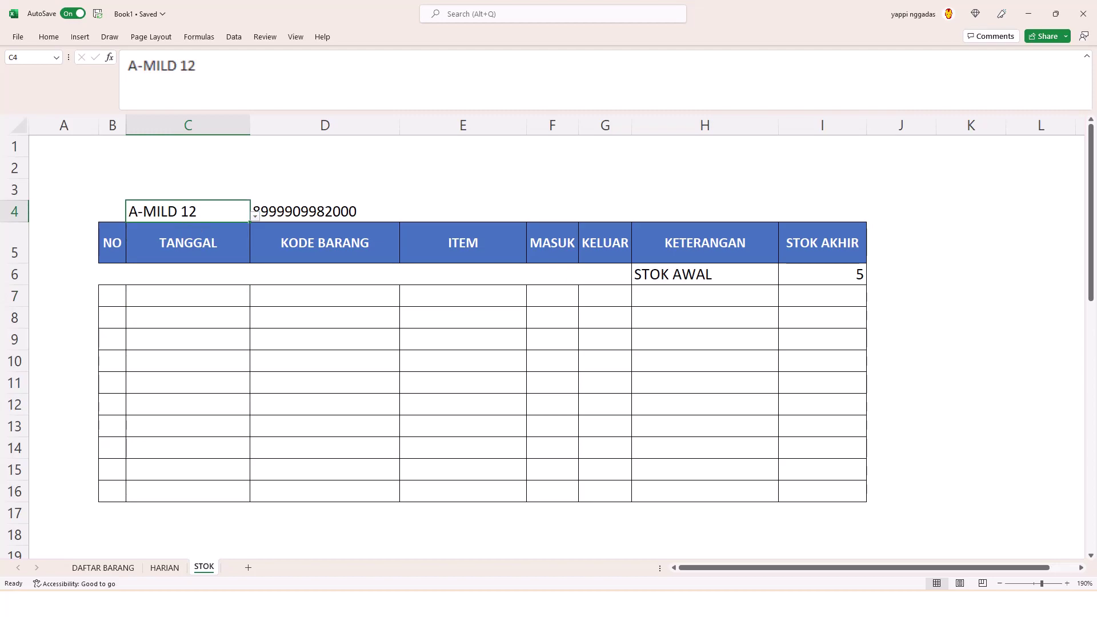
# Start a FILTER formula in C7 of the STOK sheet with trx_harian[[TANGGAL]:[KETERANGAN]] from the HARIAN sheet as its array.
pyautogui.click(182, 297)
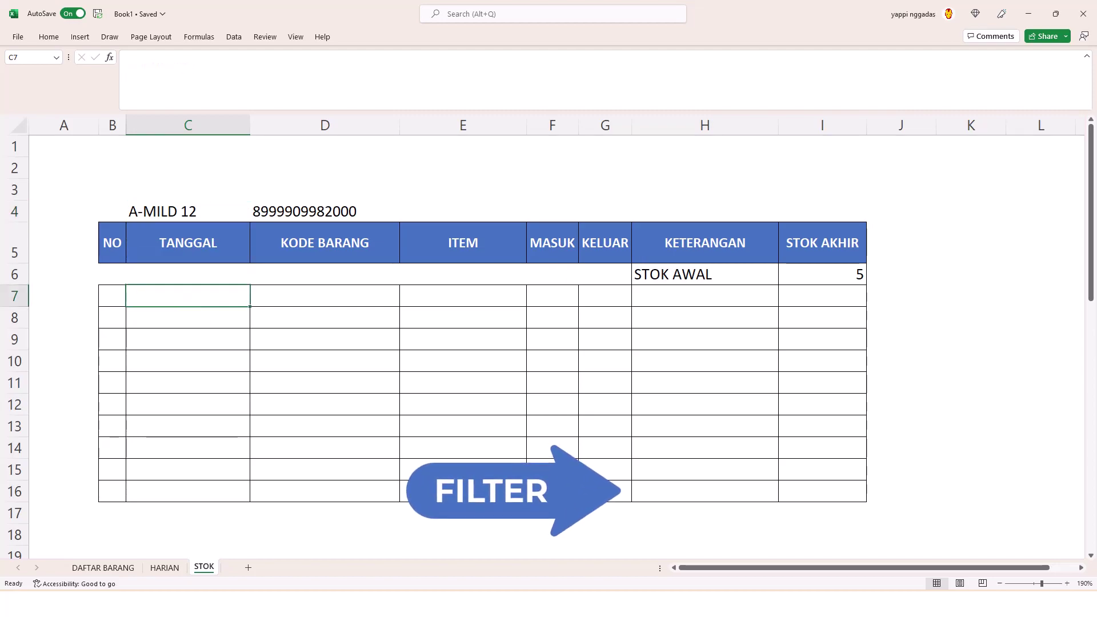
pyautogui.write('=file')
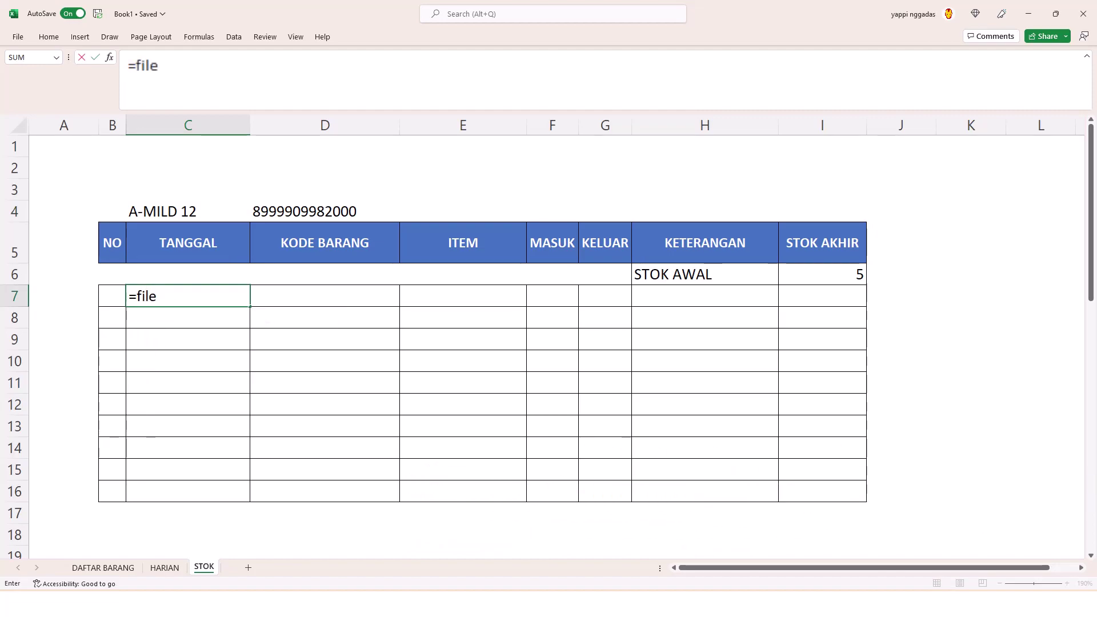
pyautogui.press('BackSpace')
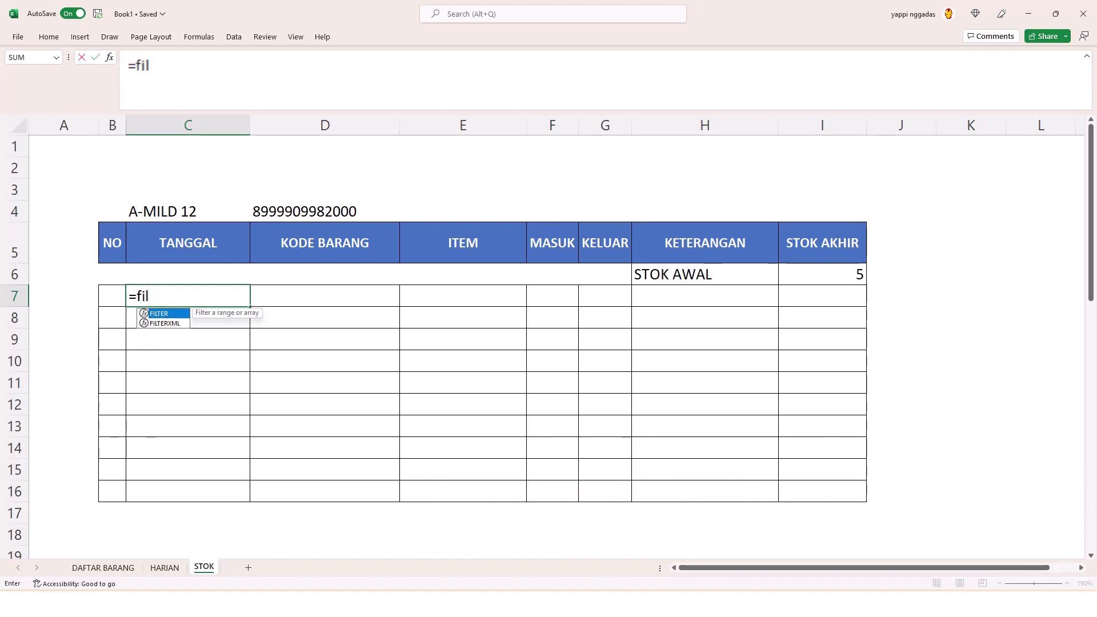
pyautogui.press('Tab')
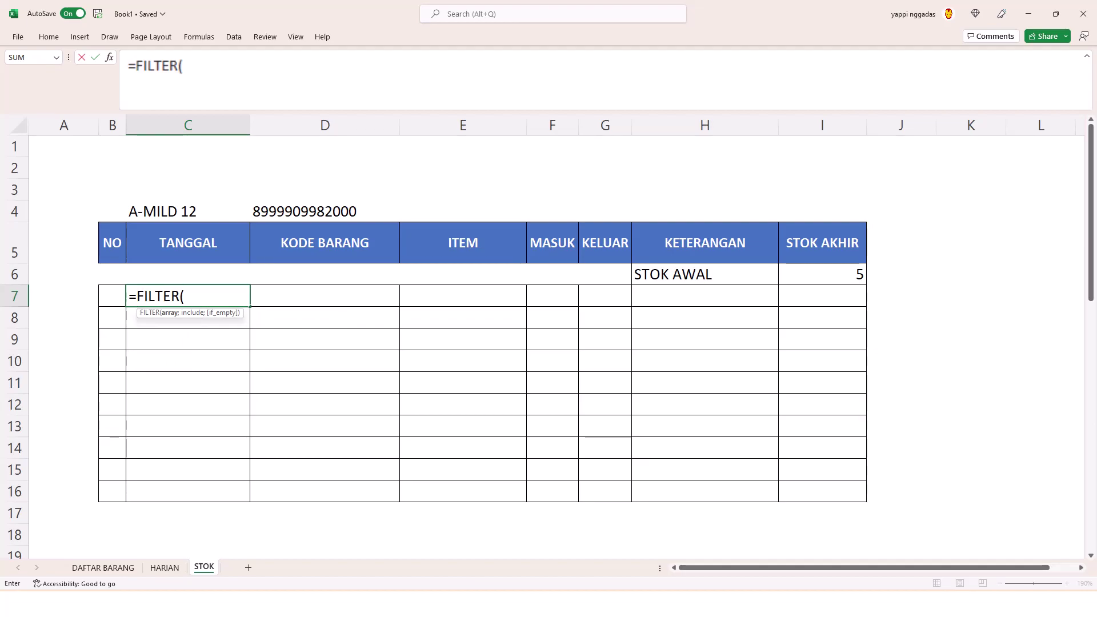
pyautogui.click(165, 567)
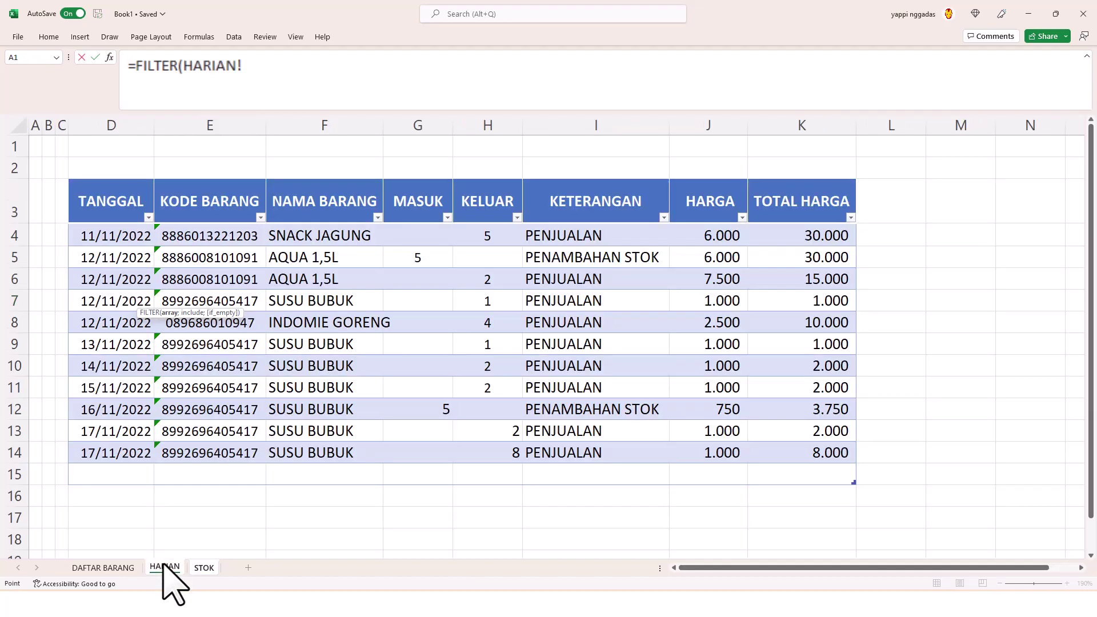
pyautogui.click(112, 198)
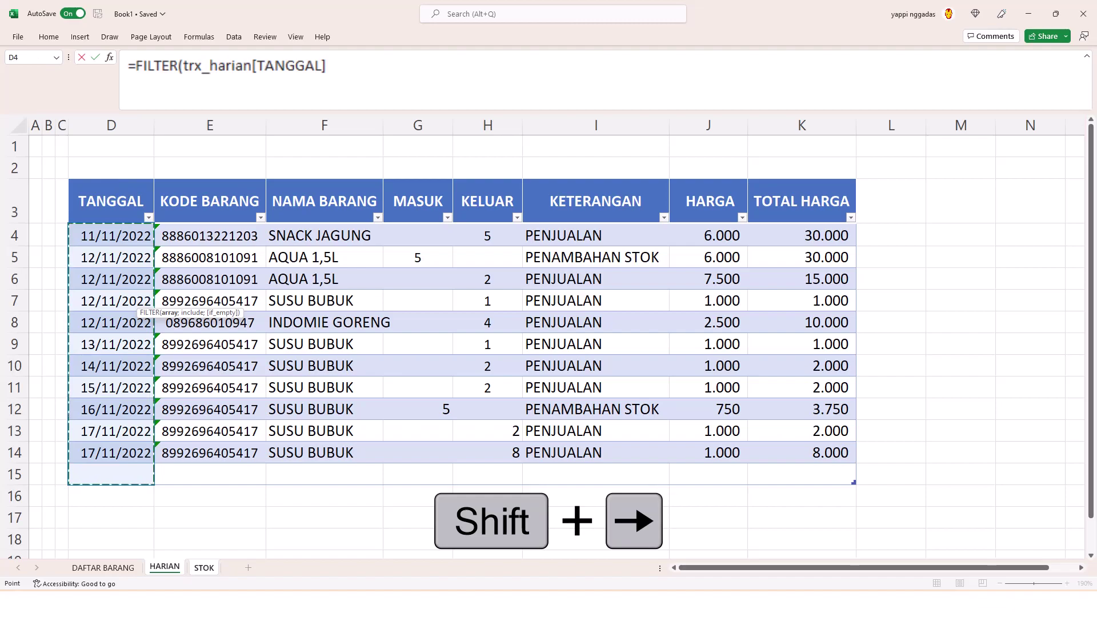
pyautogui.hotkey('shift', 'Right')
pyautogui.hotkey('shift', 'Right')
pyautogui.hotkey('shift', 'Right')
pyautogui.hotkey('shift', 'Right')
pyautogui.hotkey('shift', 'Right')
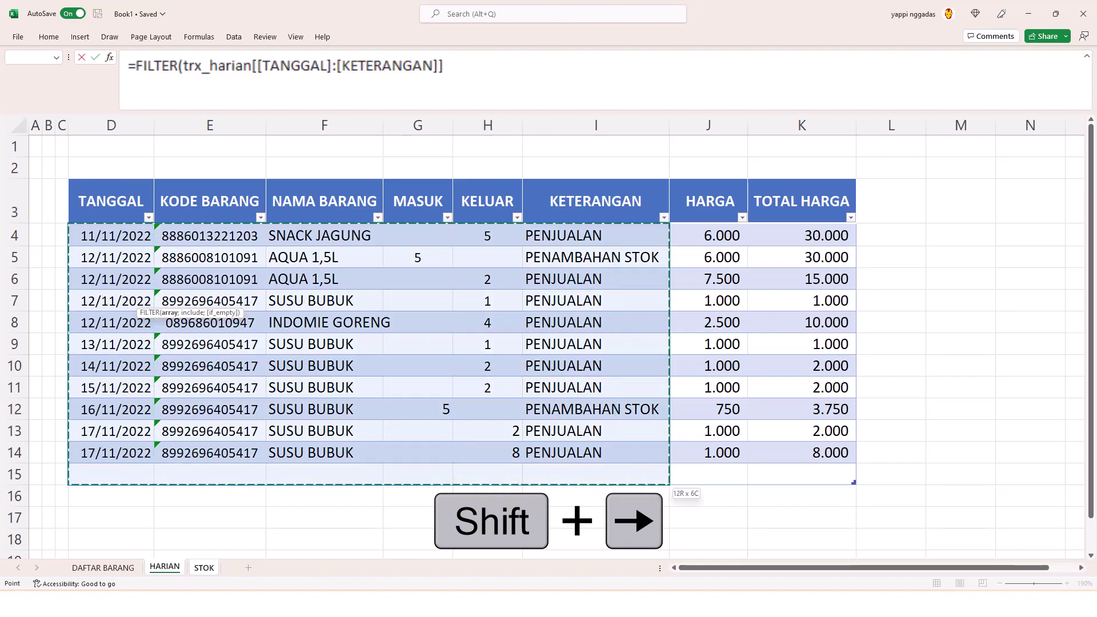
# Set the FILTER formula's include condition to trx_harian[KODE BARANG]=STOK!D4.
pyautogui.write(';')
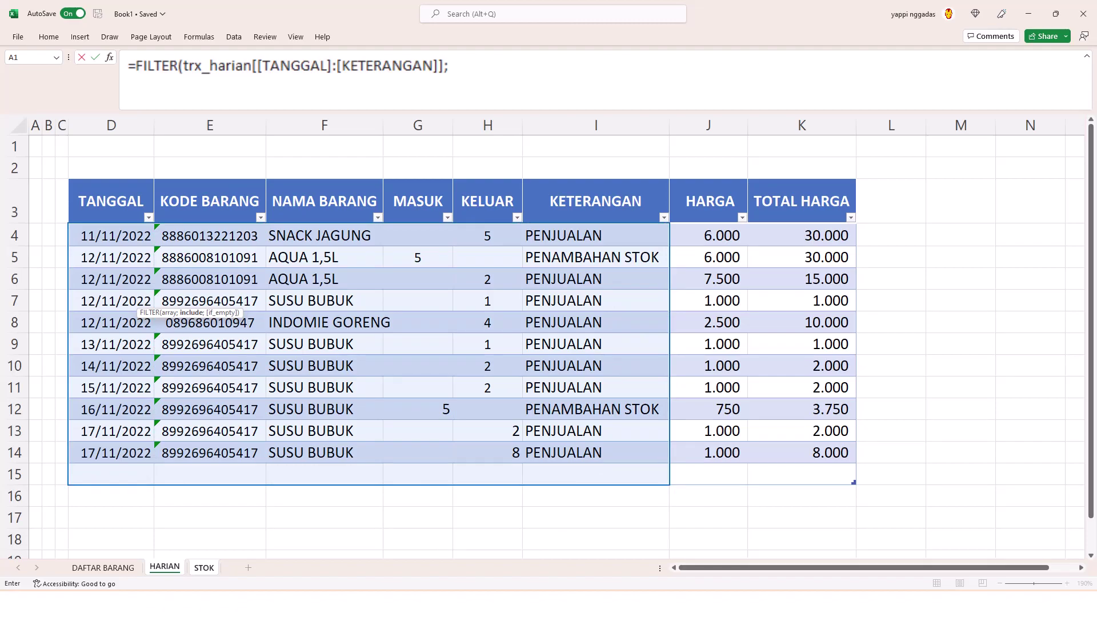
pyautogui.click(209, 196)
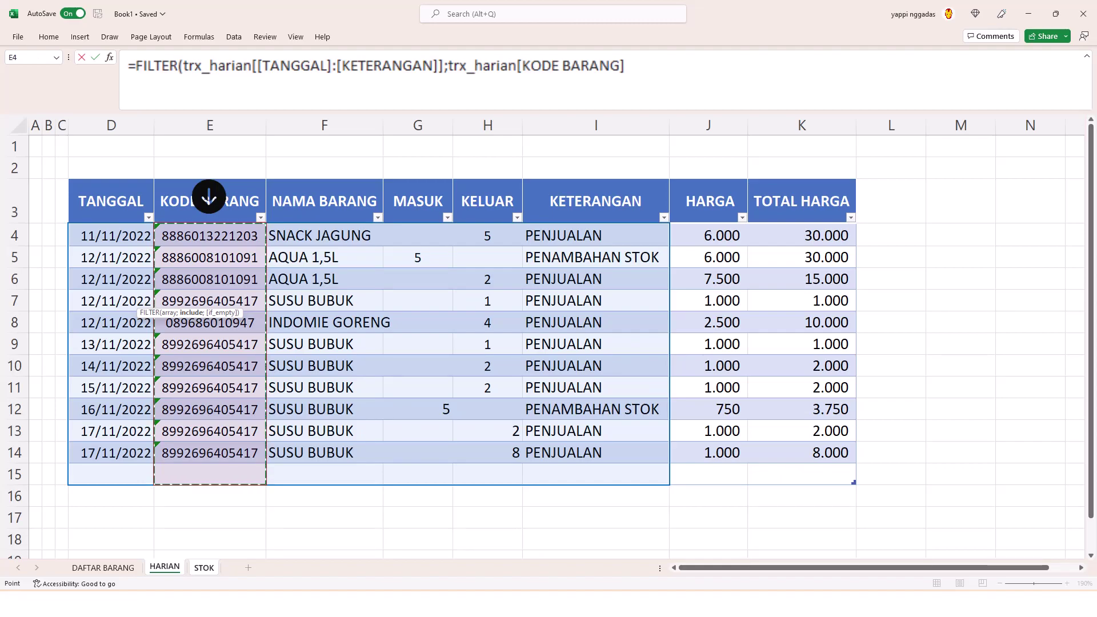
pyautogui.write('=')
pyautogui.click(204, 568)
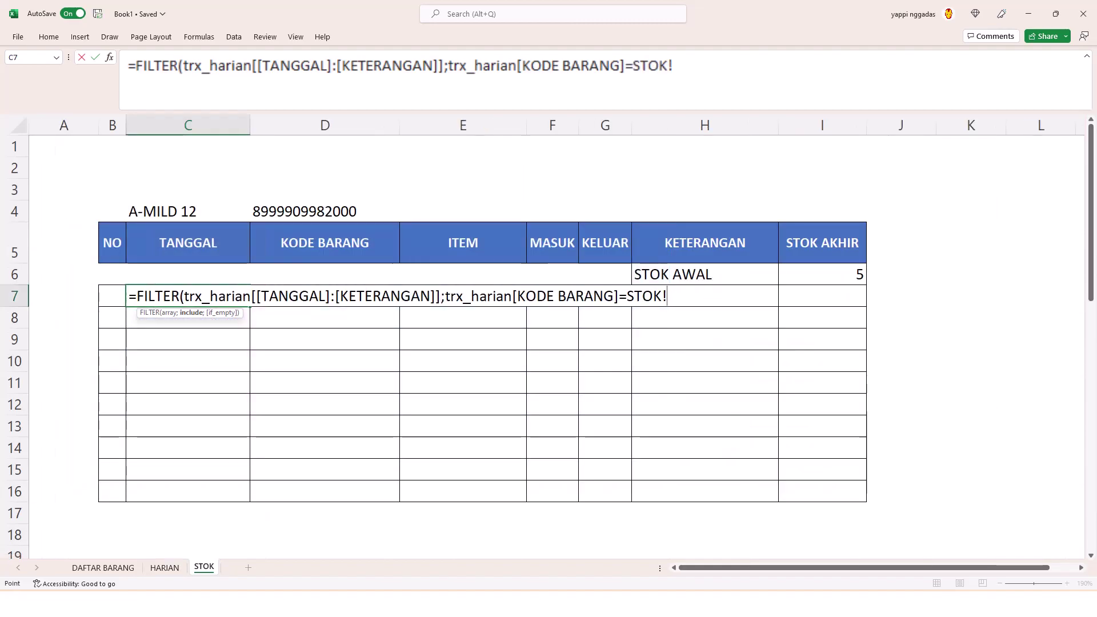
pyautogui.click(324, 210)
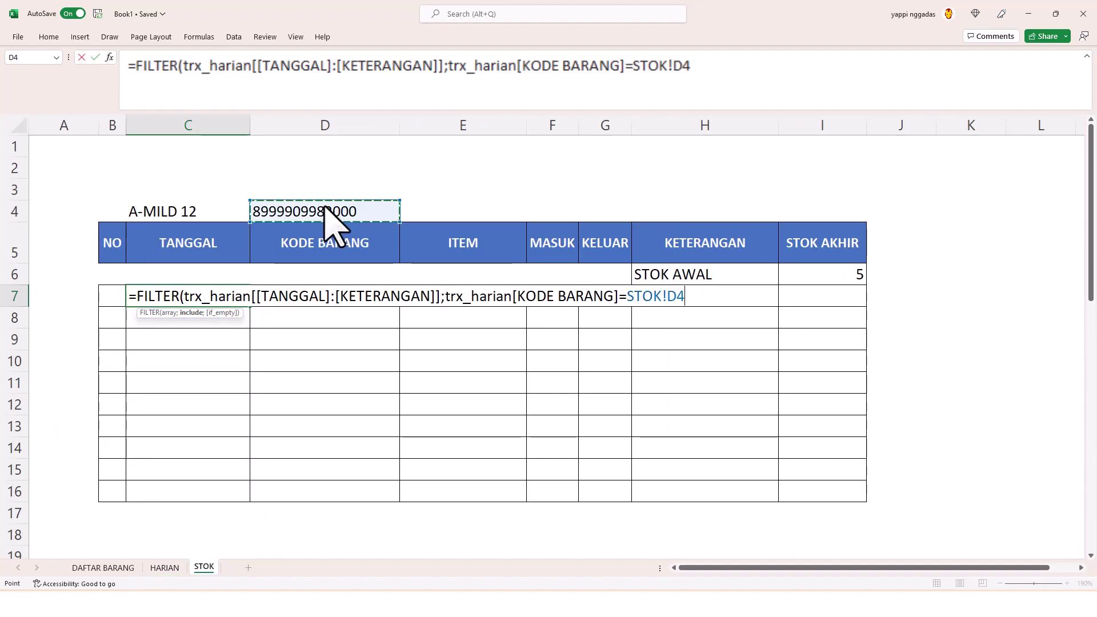
# Complete the FILTER formula in C7 with "kosong" as its if_empty value.
pyautogui.write(';')
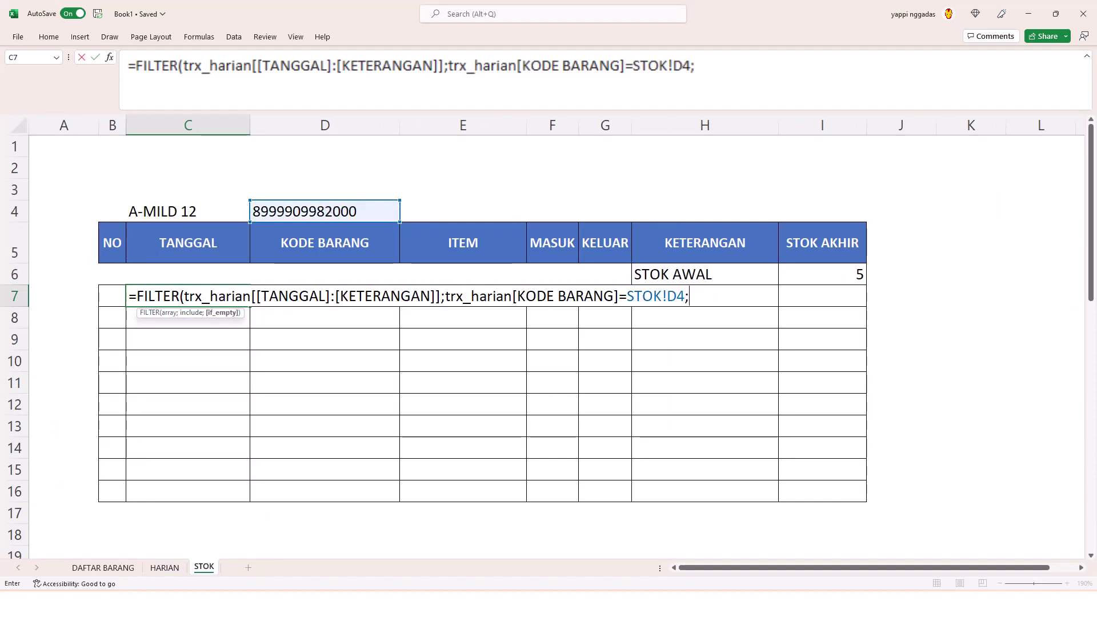
pyautogui.write('"')
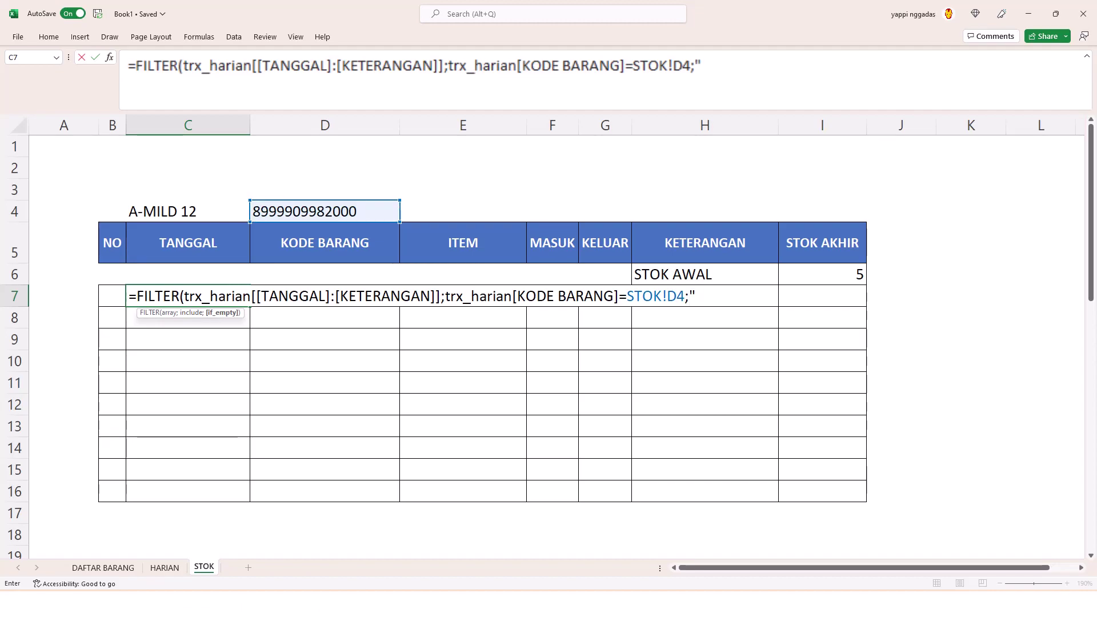
pyautogui.write('koson')
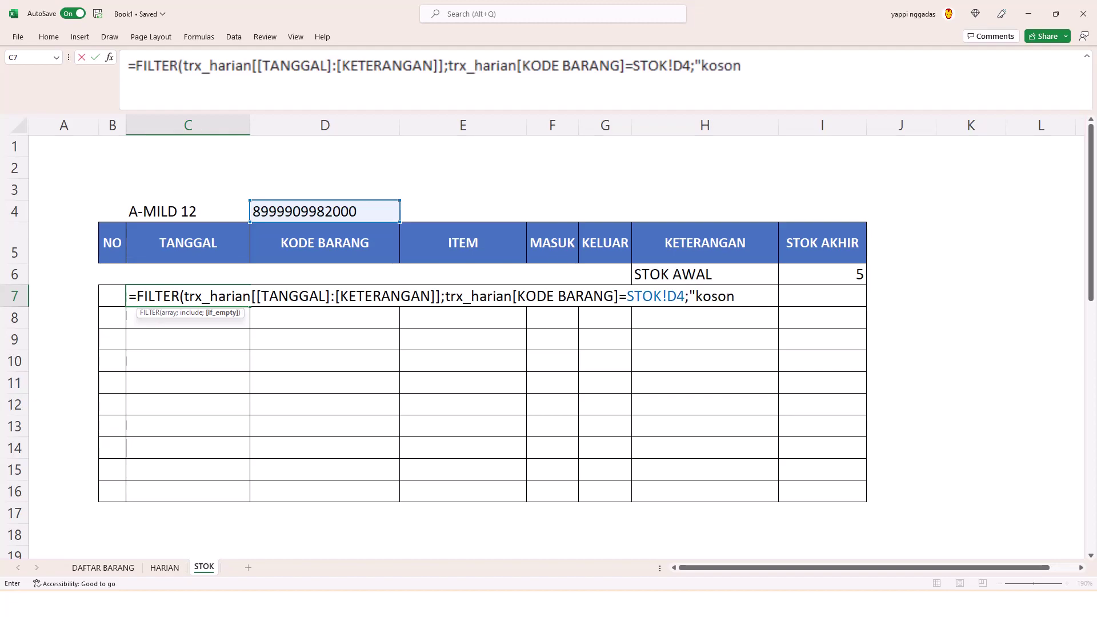
pyautogui.write('g")')
pyautogui.press('Return')
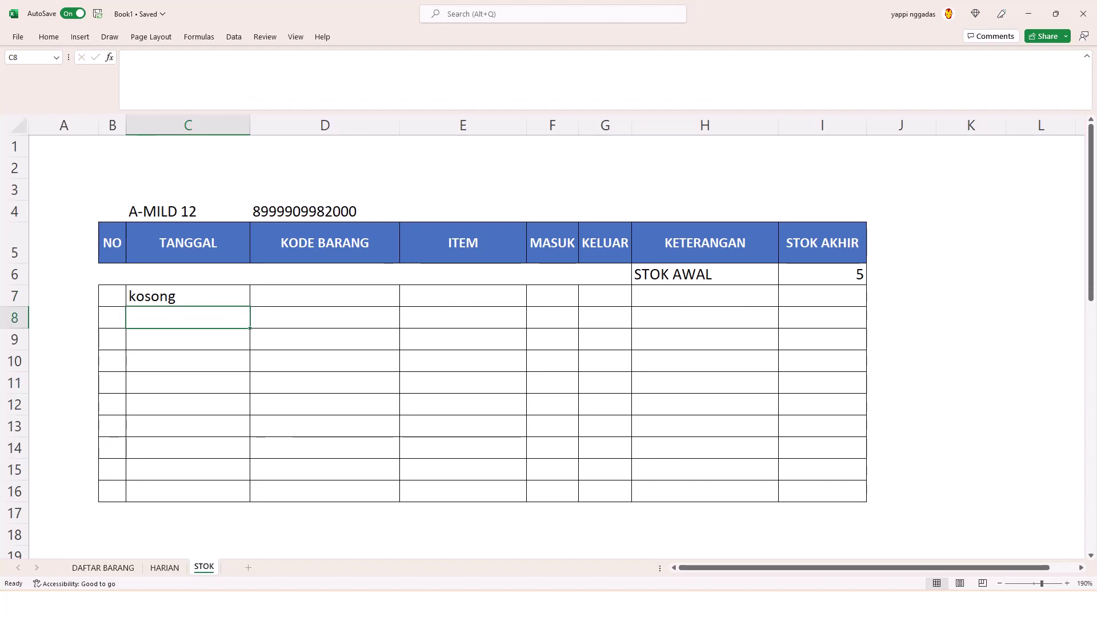
# Test the filtered transactions by choosing AQUA 1,5L and then SUSU BUBUK as the item in C4.
pyautogui.click(188, 296)
pyautogui.press('Up')
pyautogui.press('Up')
pyautogui.press('Up')
pyautogui.hotkey('alt', 'Down')
pyautogui.press('Down')
pyautogui.press('Return')
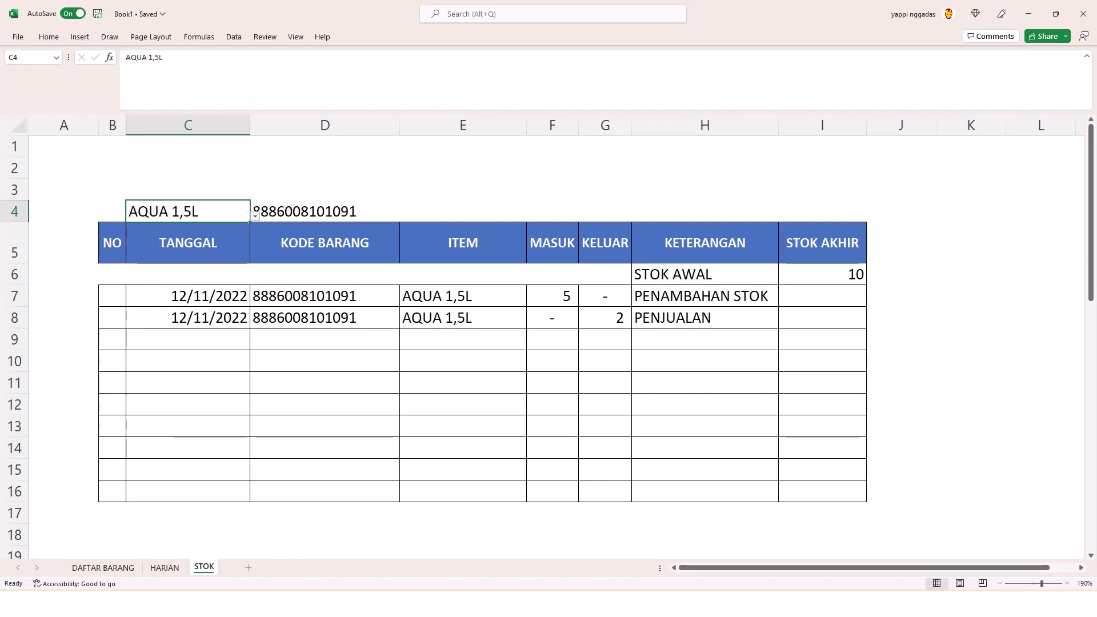
pyautogui.hotkey('alt', 'Down')
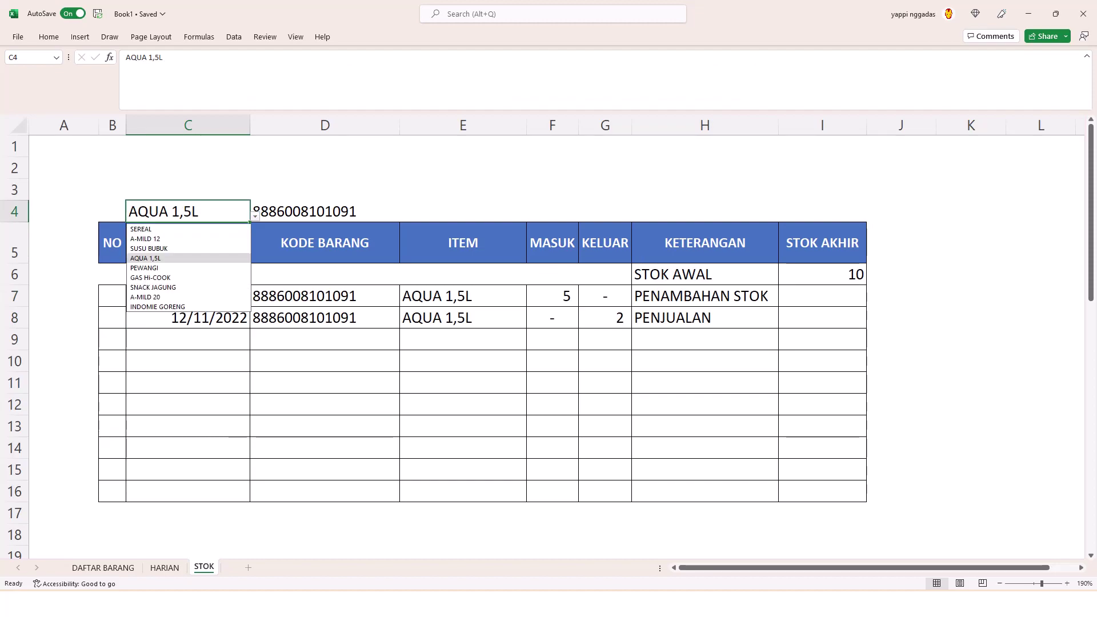
pyautogui.press('Down')
pyautogui.press('Return')
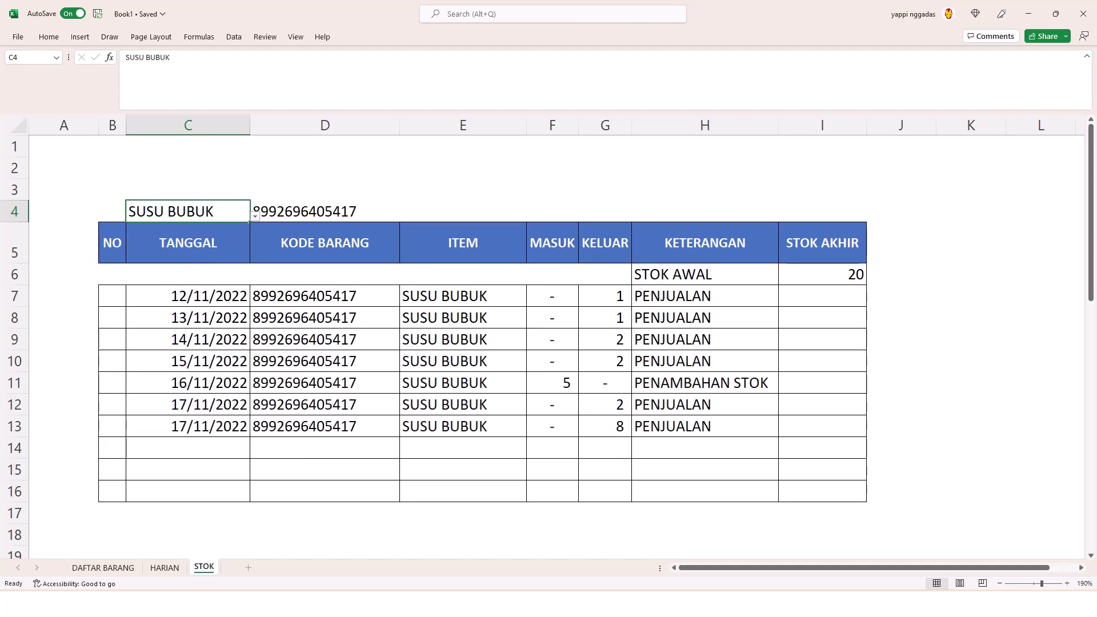
# Enter the running stock formula =I6+F7-G7 in I7 under STOK AKHIR.
pyautogui.click(819, 297)
pyautogui.click(818, 318)
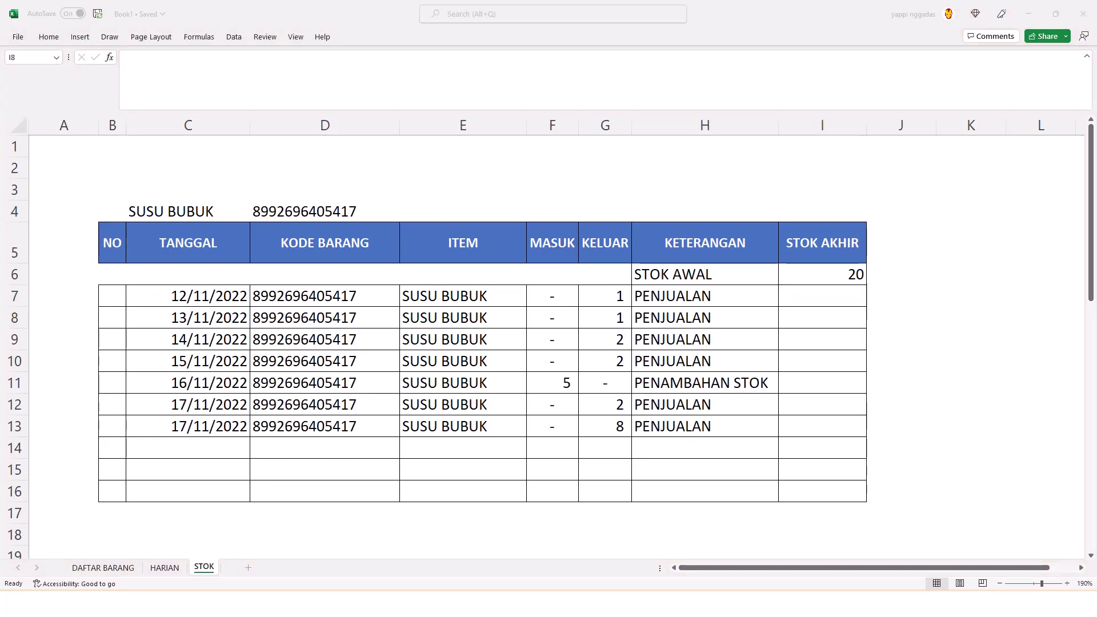
pyautogui.click(819, 303)
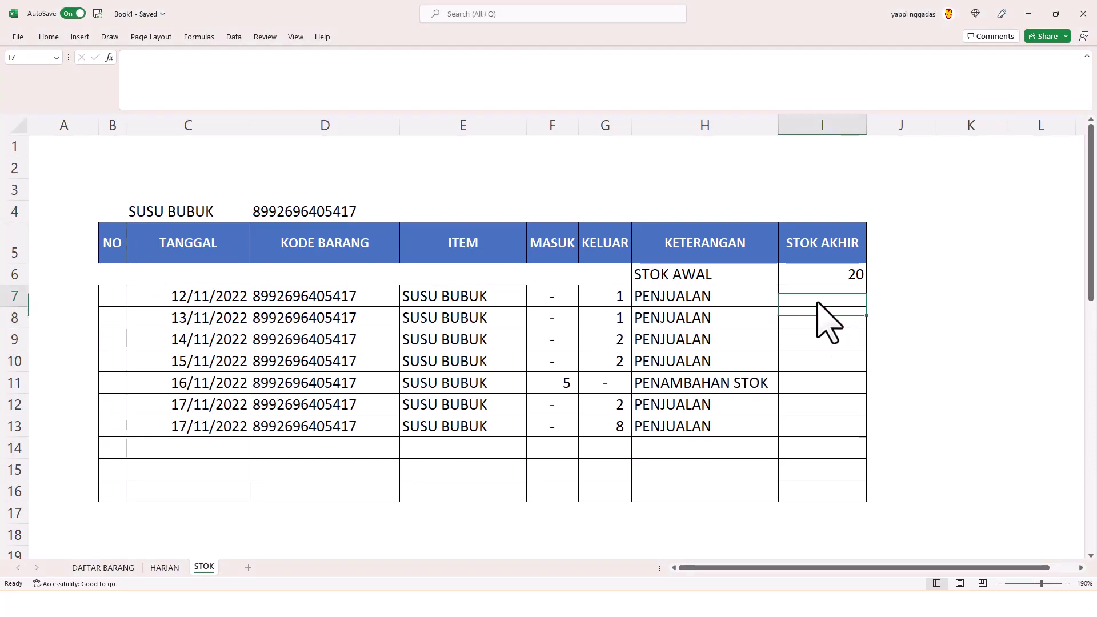
pyautogui.click(817, 296)
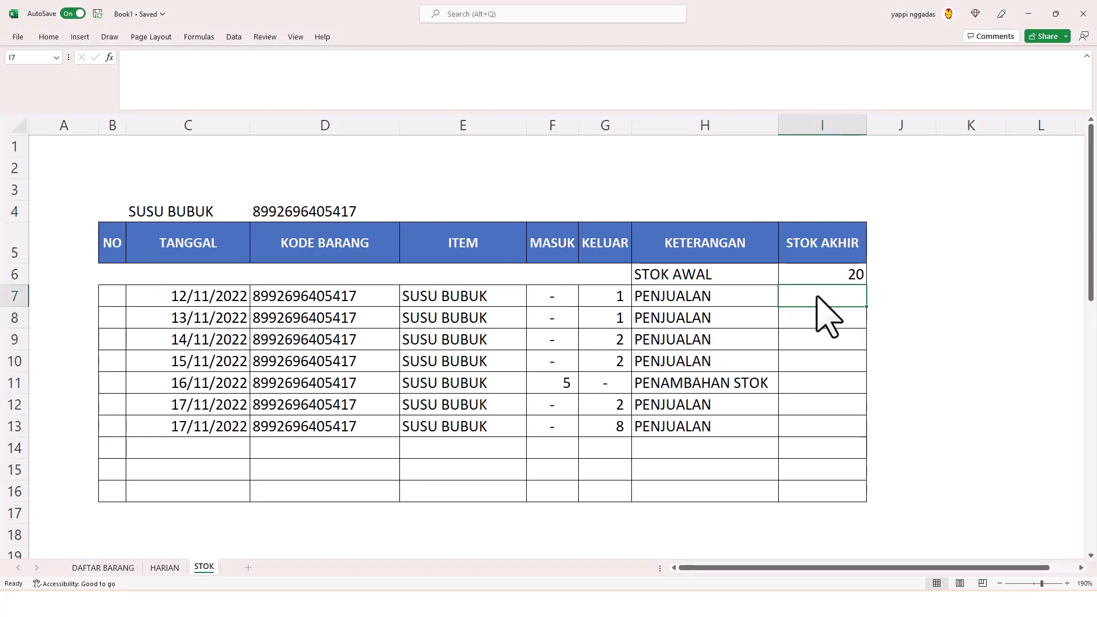
pyautogui.write('=')
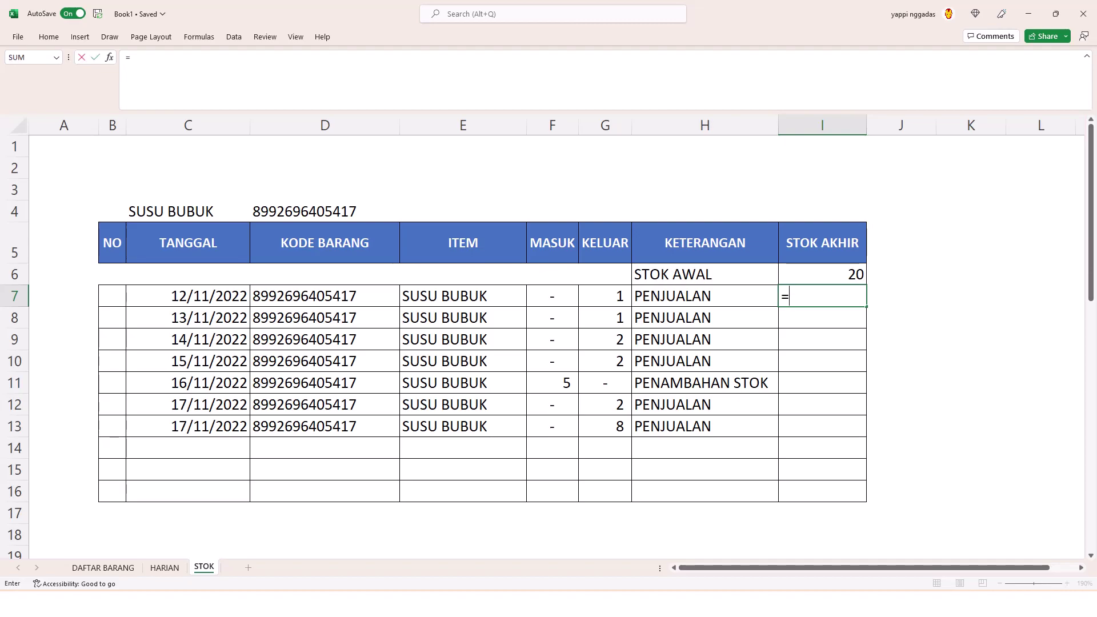
pyautogui.click(817, 267)
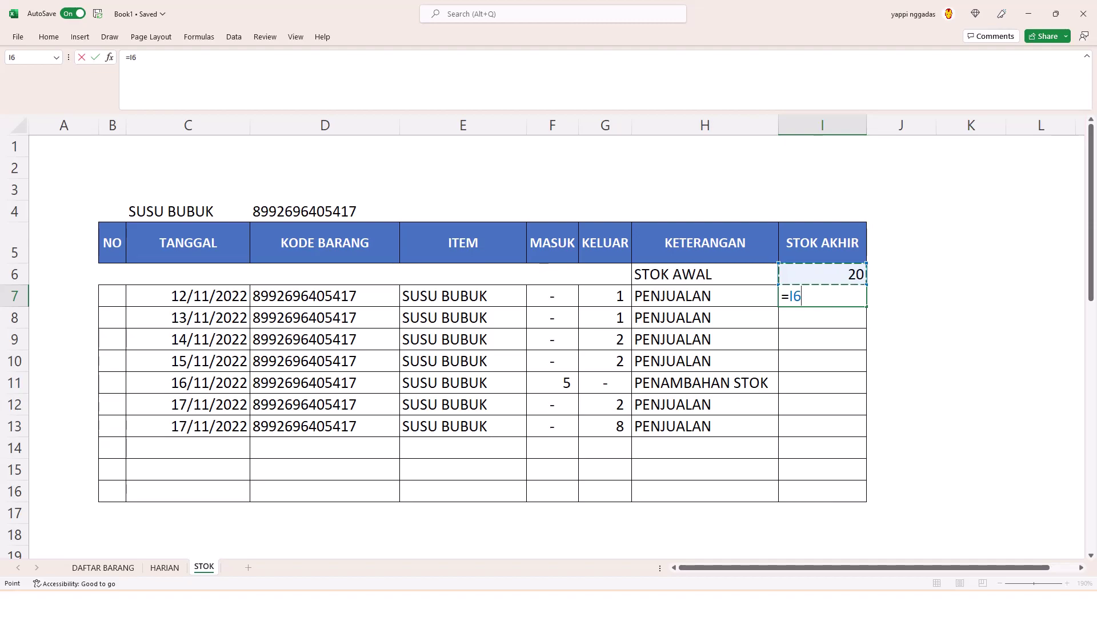
pyautogui.write('+')
pyautogui.click(549, 297)
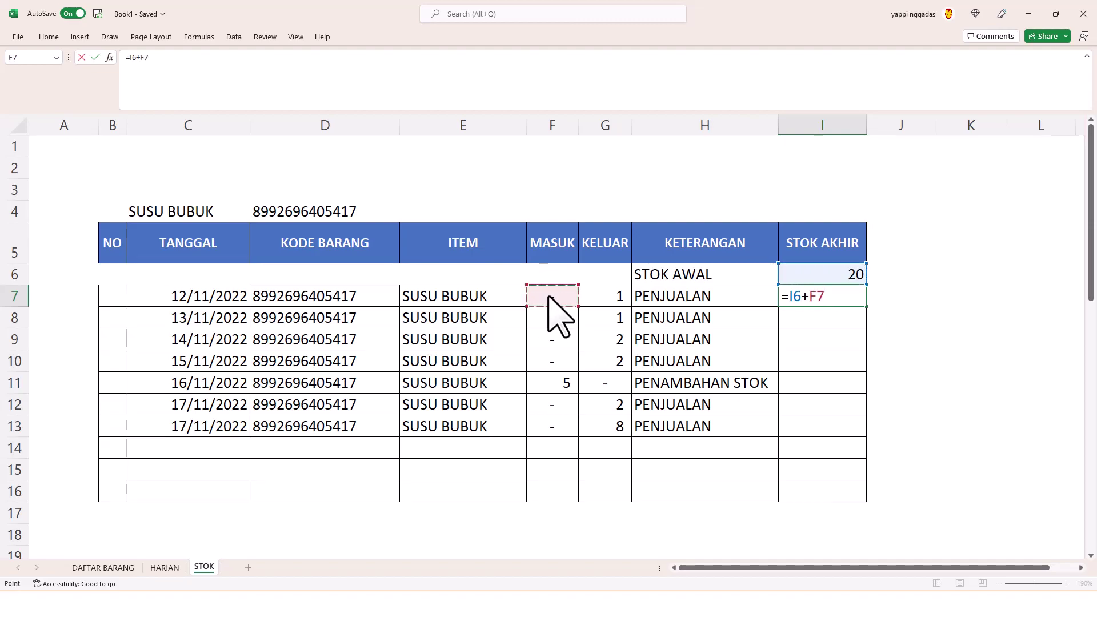
pyautogui.write('-')
pyautogui.click(609, 296)
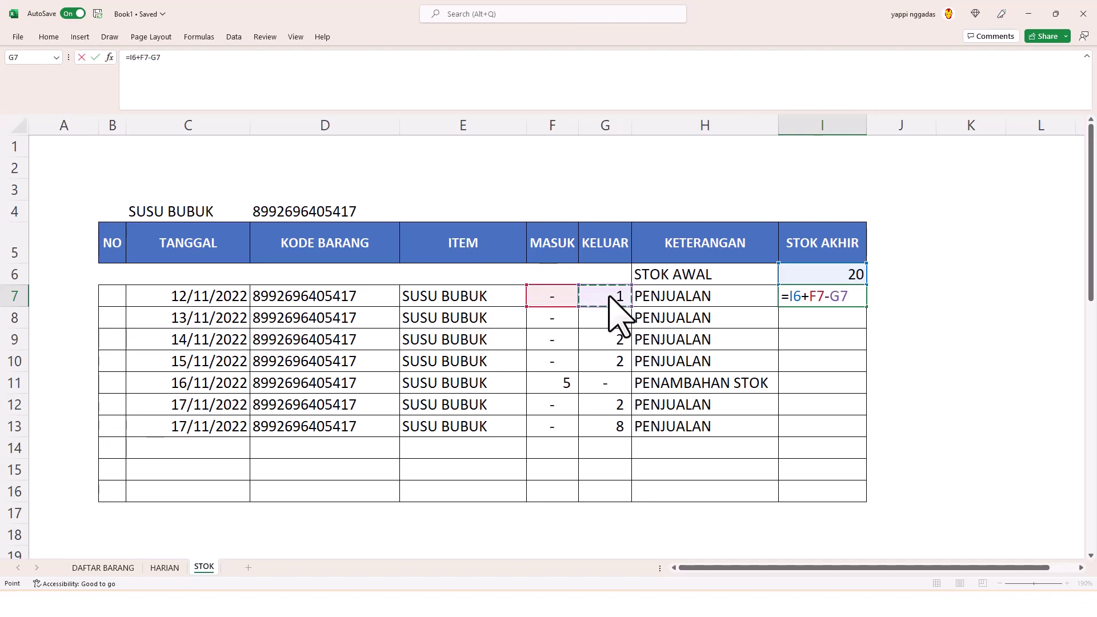
pyautogui.press('Return')
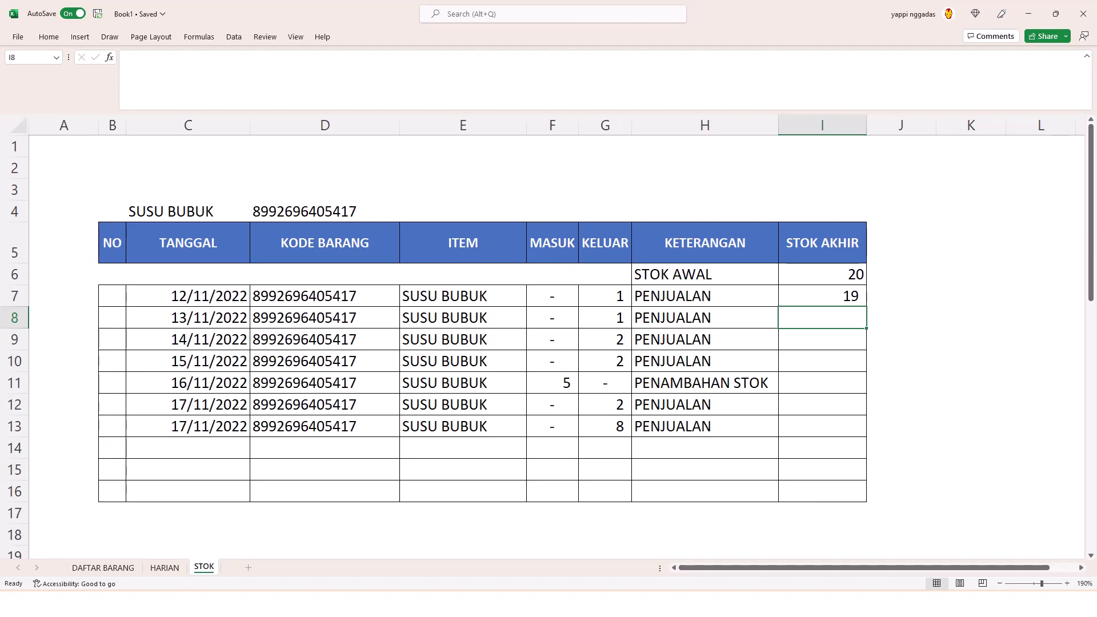
# Fill the I7 formula down the STOK AKHIR column to I16 and check the rows without transactions.
pyautogui.press('Up')
pyautogui.moveTo(866, 306); pyautogui.dragTo(867, 500)
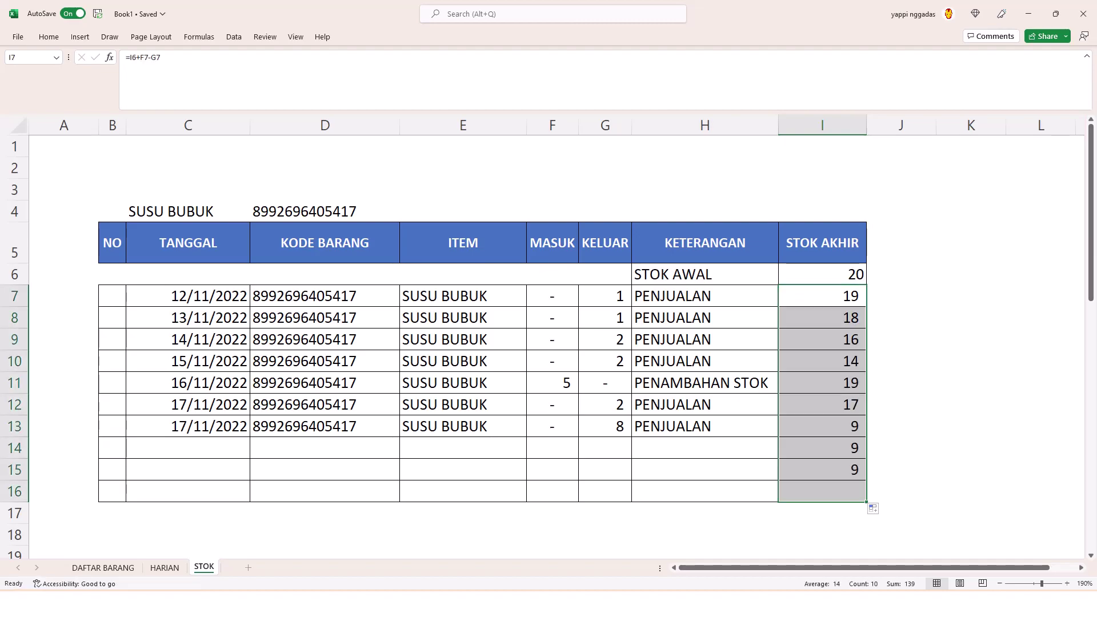
pyautogui.click(902, 469)
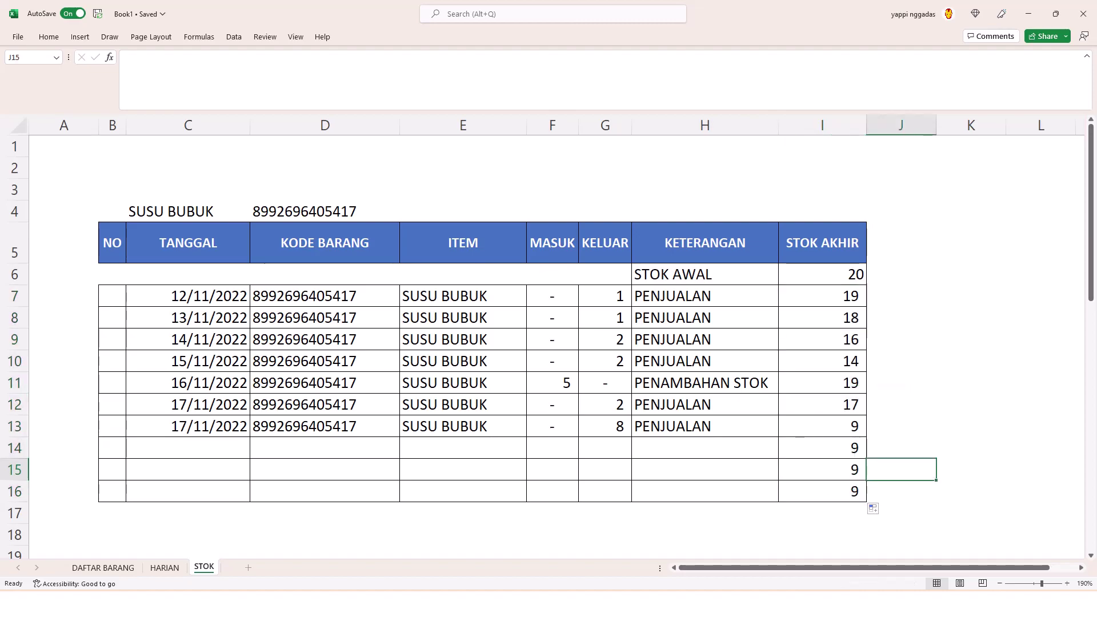
pyautogui.moveTo(823, 448); pyautogui.dragTo(822, 471)
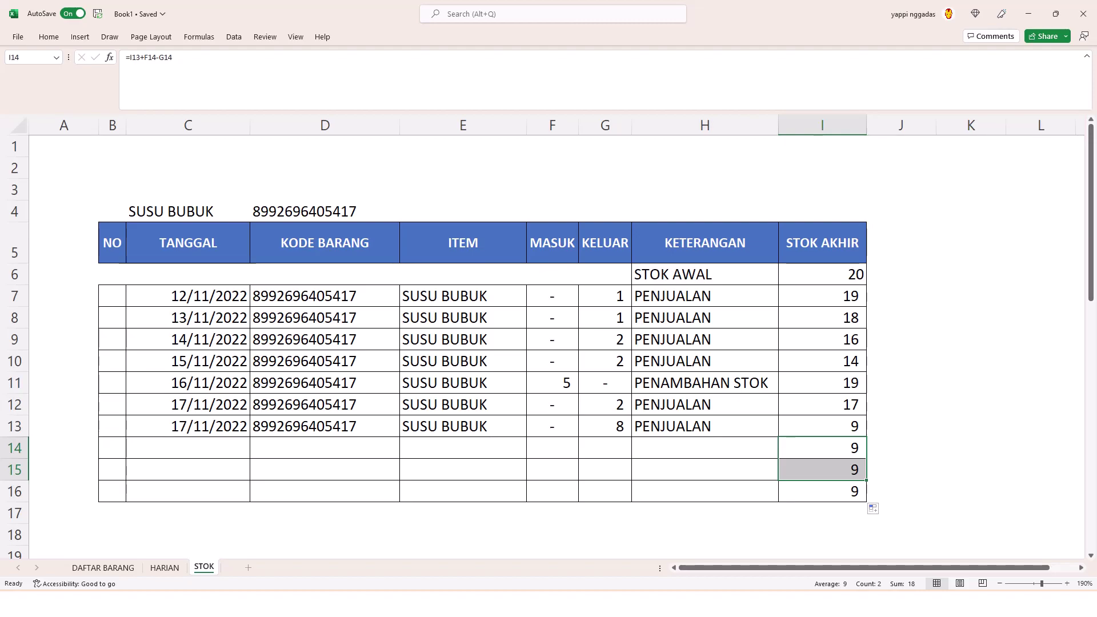
pyautogui.click(823, 448)
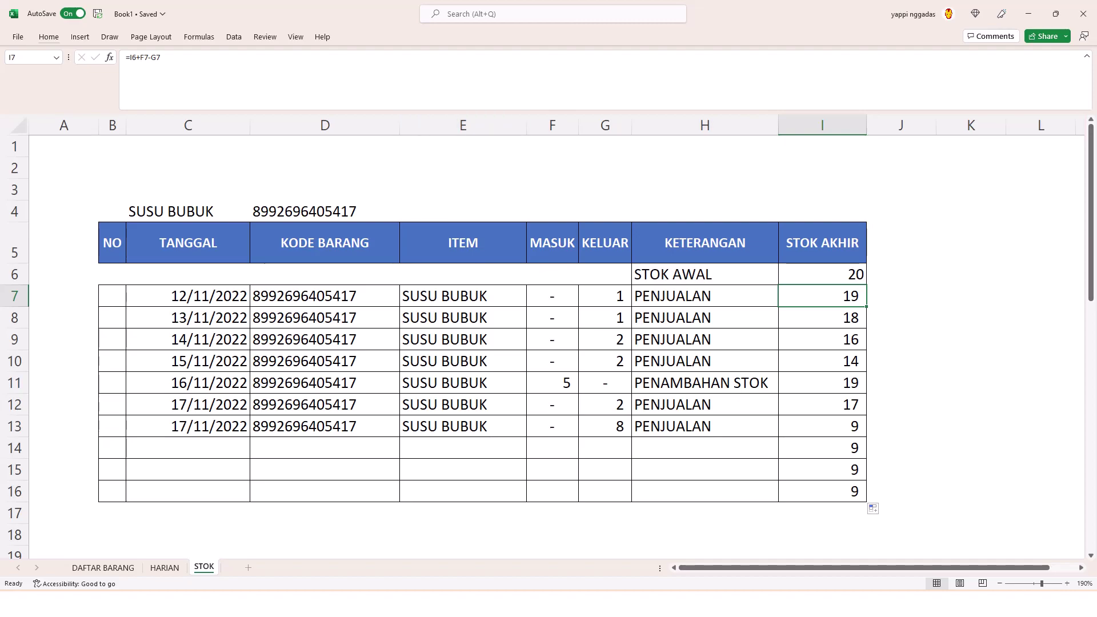
# Rewrite the formula in I7 as an IF function with (I6+F7-G7)=I6 as its logical test.
pyautogui.press('F2')
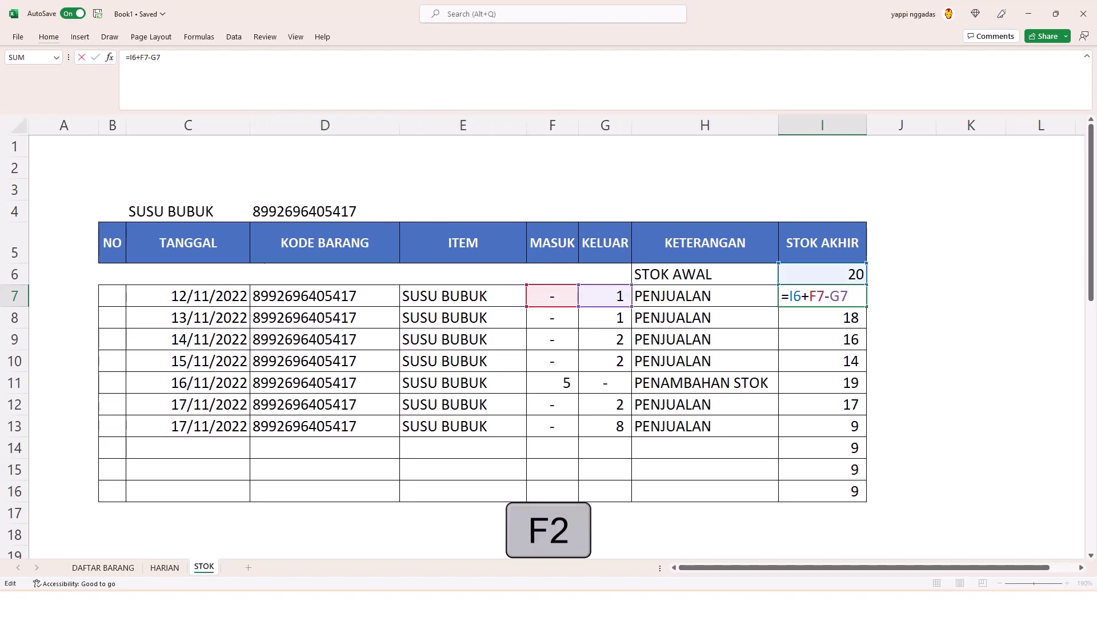
pyautogui.moveTo(790, 296); pyautogui.dragTo(848, 296)
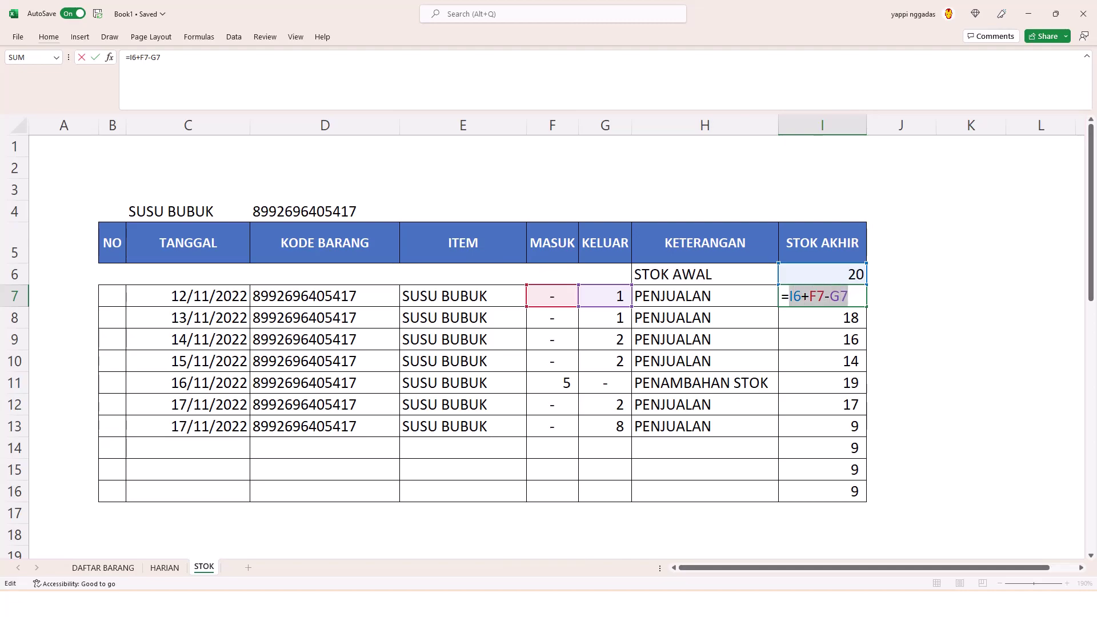
pyautogui.hotkey('ctrl', 'x')
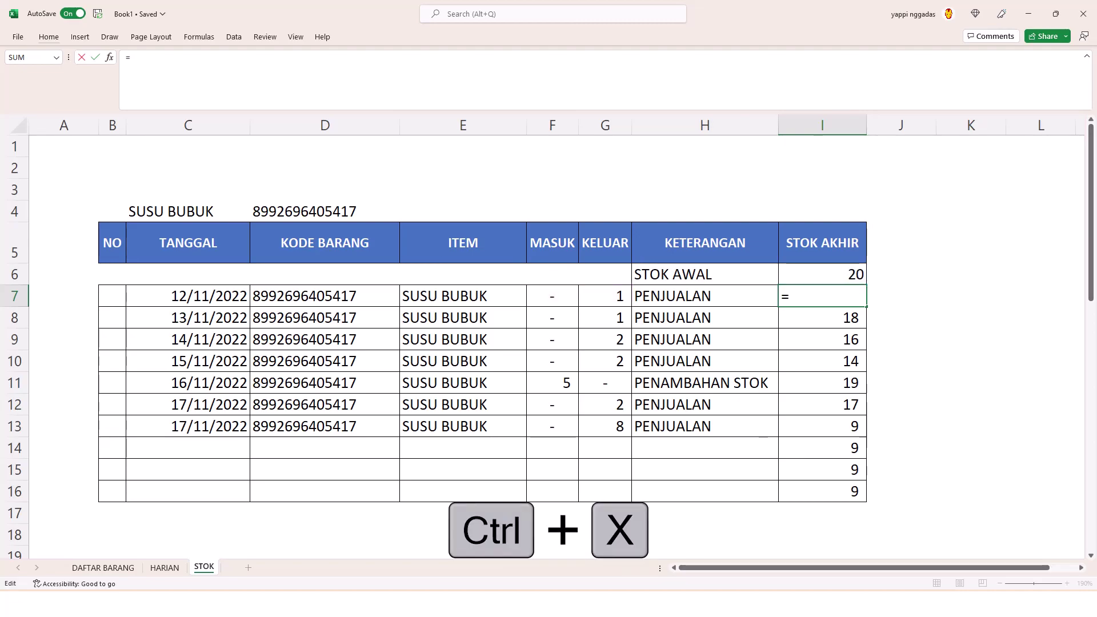
pyautogui.write('IF(')
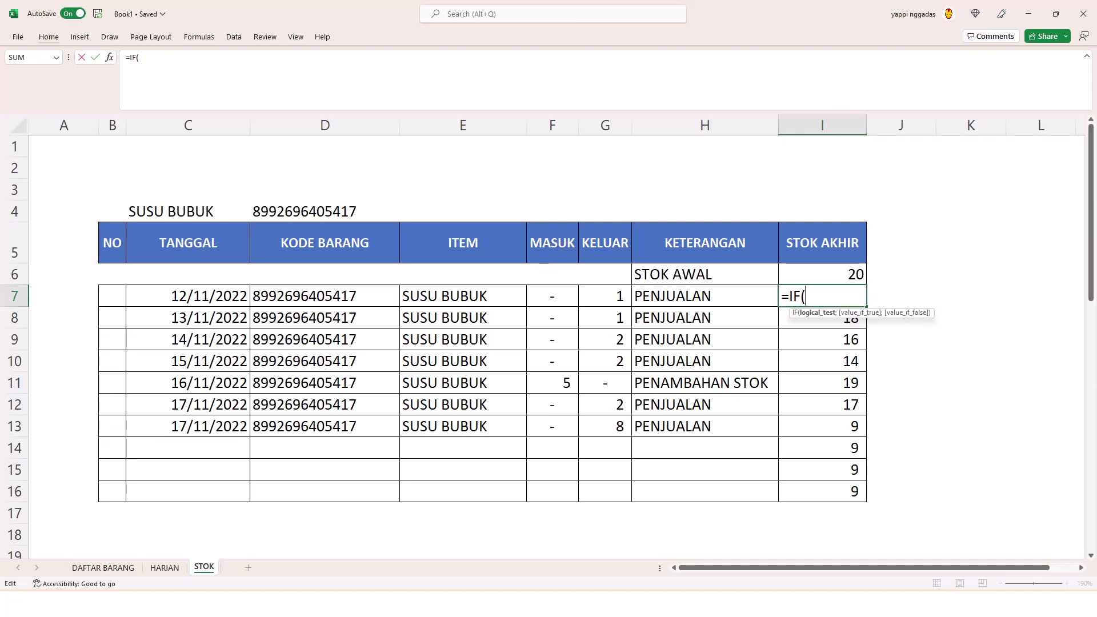
pyautogui.write('(')
pyautogui.hotkey('ctrl', 'v')
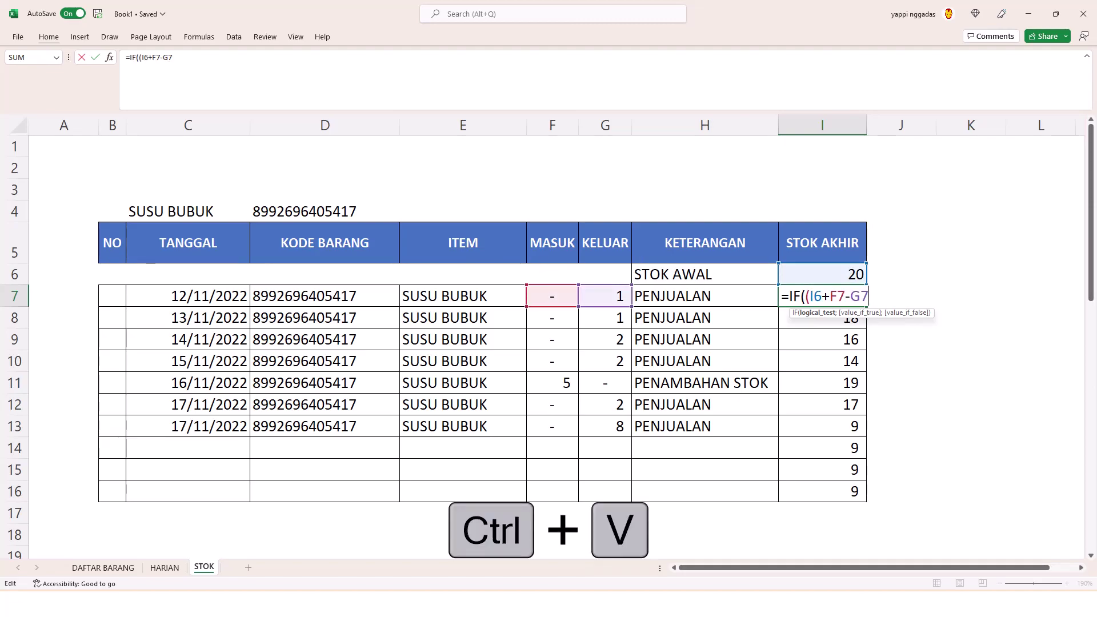
pyautogui.write(')')
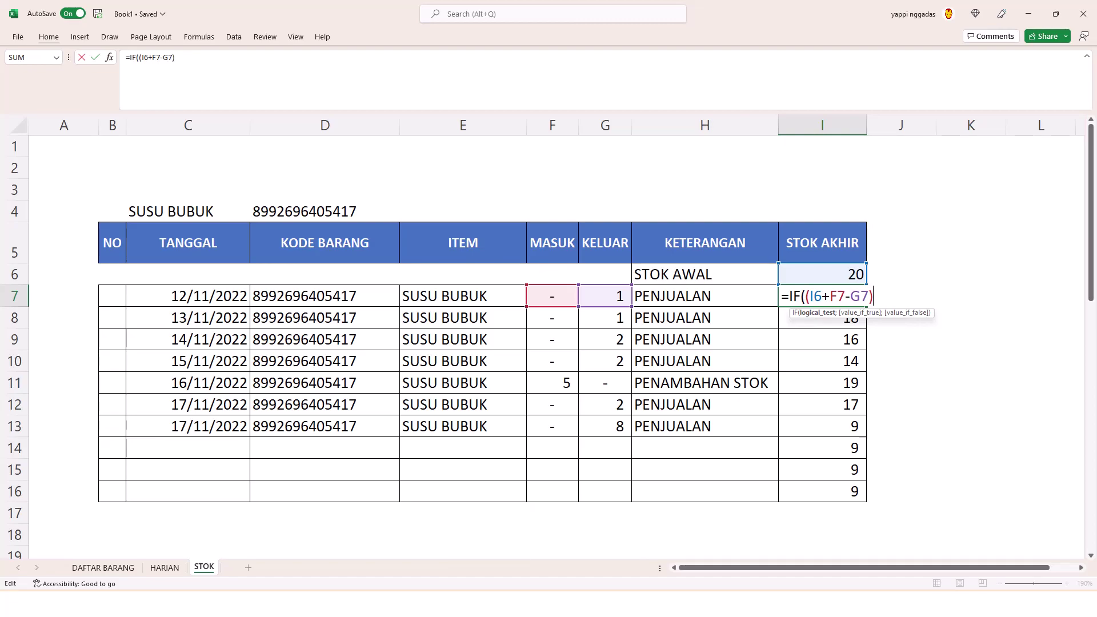
pyautogui.write('=')
pyautogui.click(827, 274)
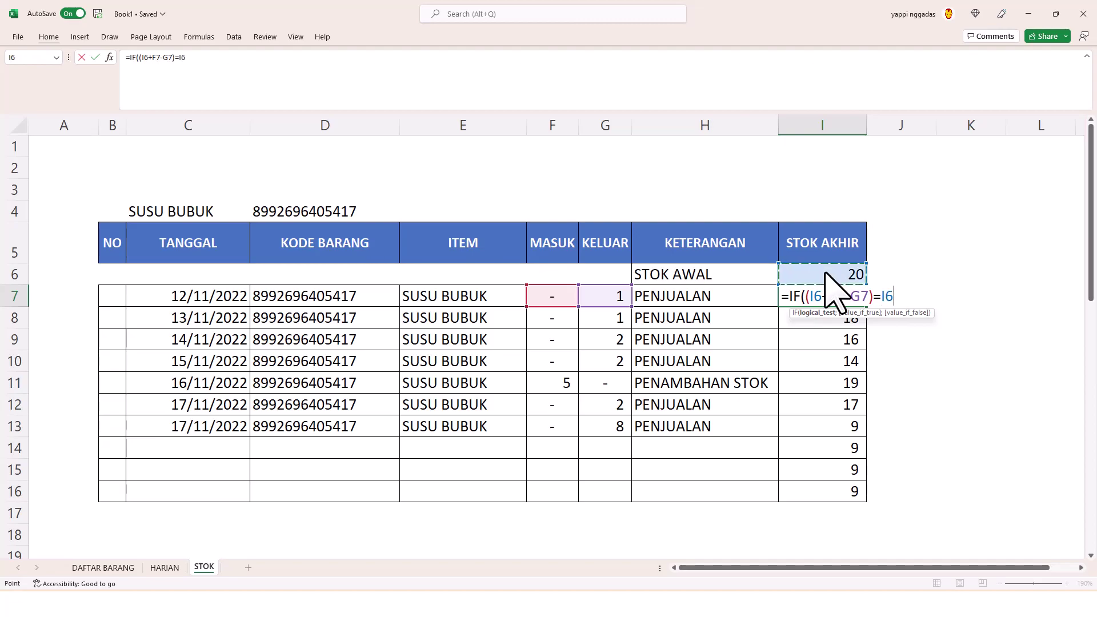
# Complete the IF formula in I7 with "" as the true value and I6+F7-G7 as the false value.
pyautogui.write(';')
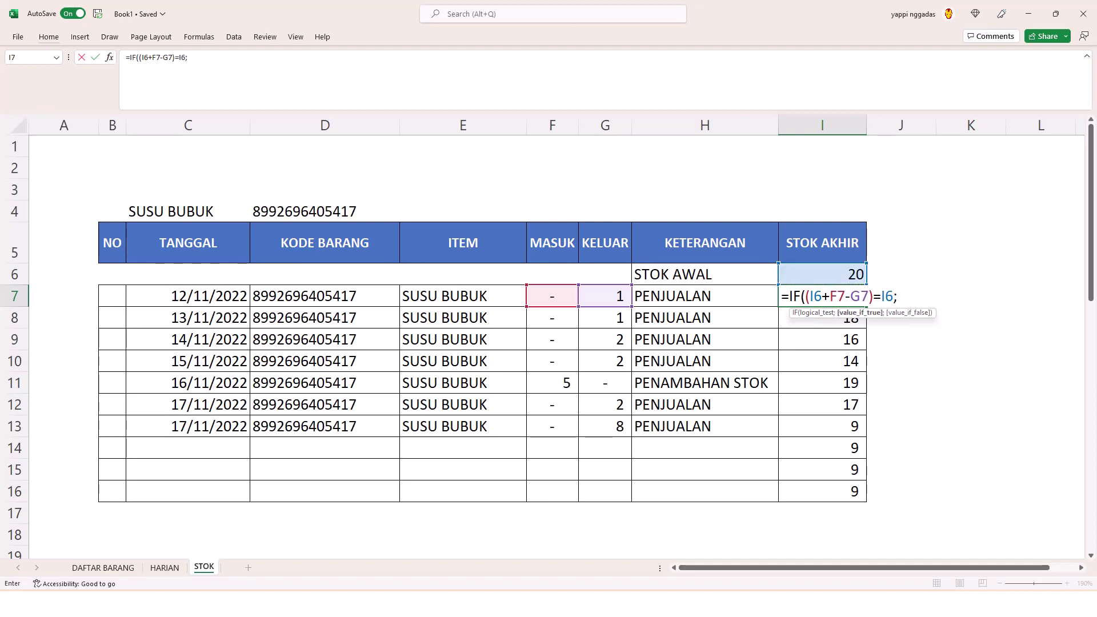
pyautogui.write('"";')
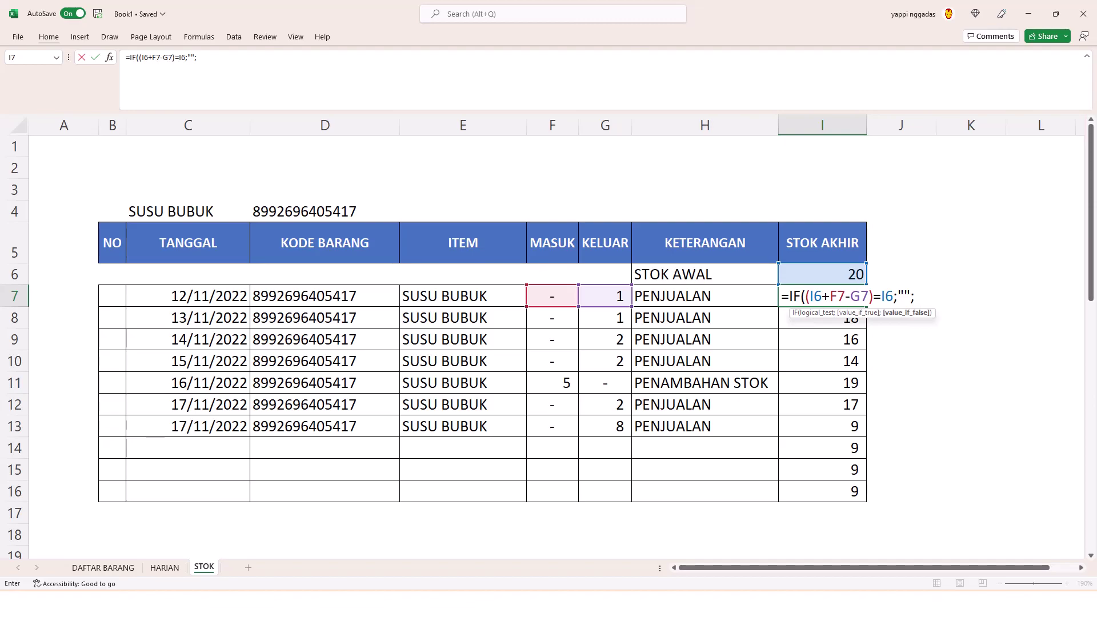
pyautogui.hotkey('ctrl', 'v')
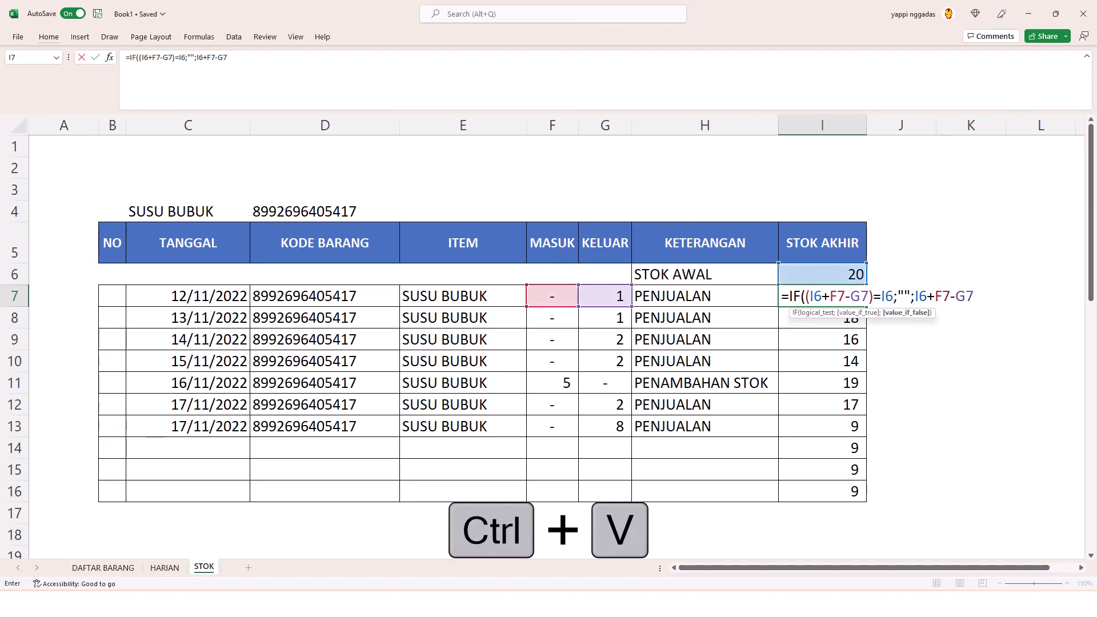
pyautogui.write(')')
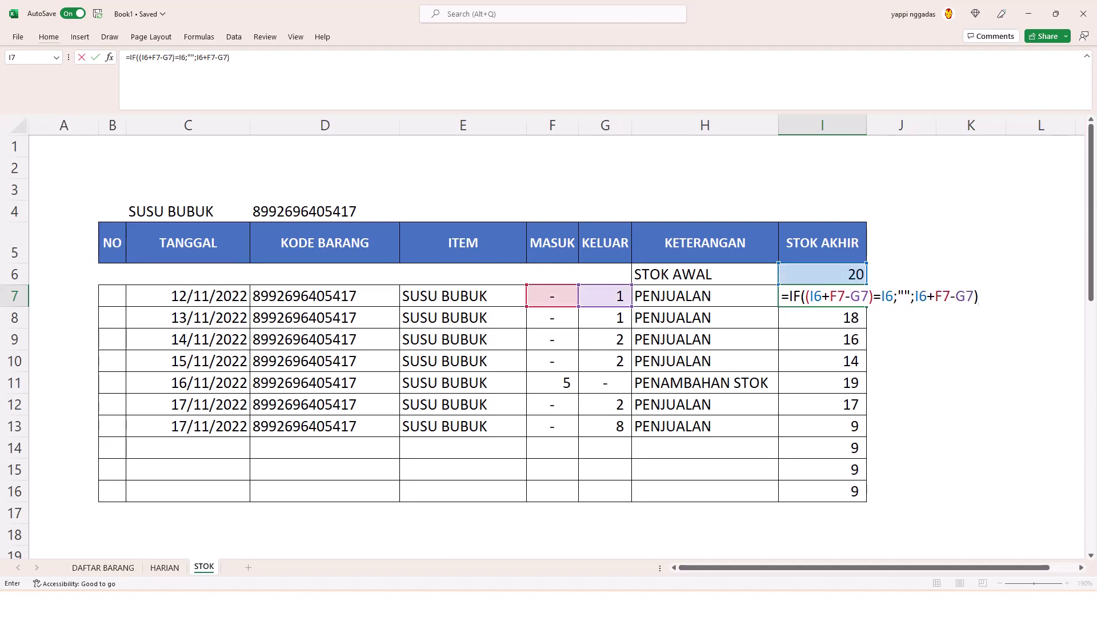
pyautogui.press('Return')
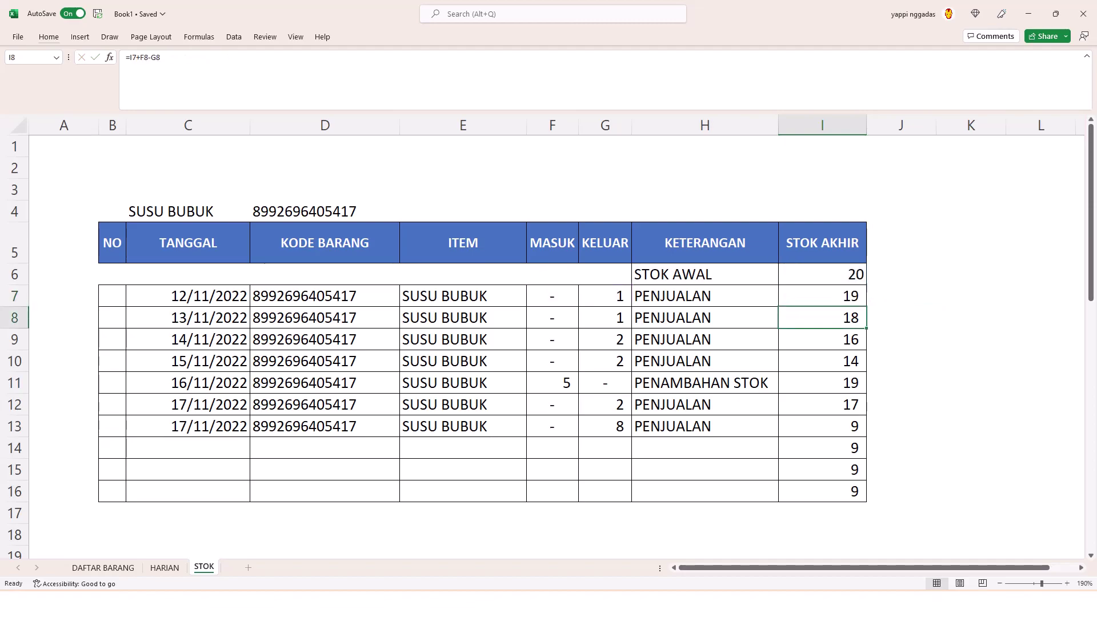
# Fill the I7 IF formula down the STOK AKHIR column to I16 and inspect the formula in I14.
pyautogui.press('Up')
pyautogui.hotkey('ctrl', 'shift', 'Down')
pyautogui.hotkey('ctrl', 'd')
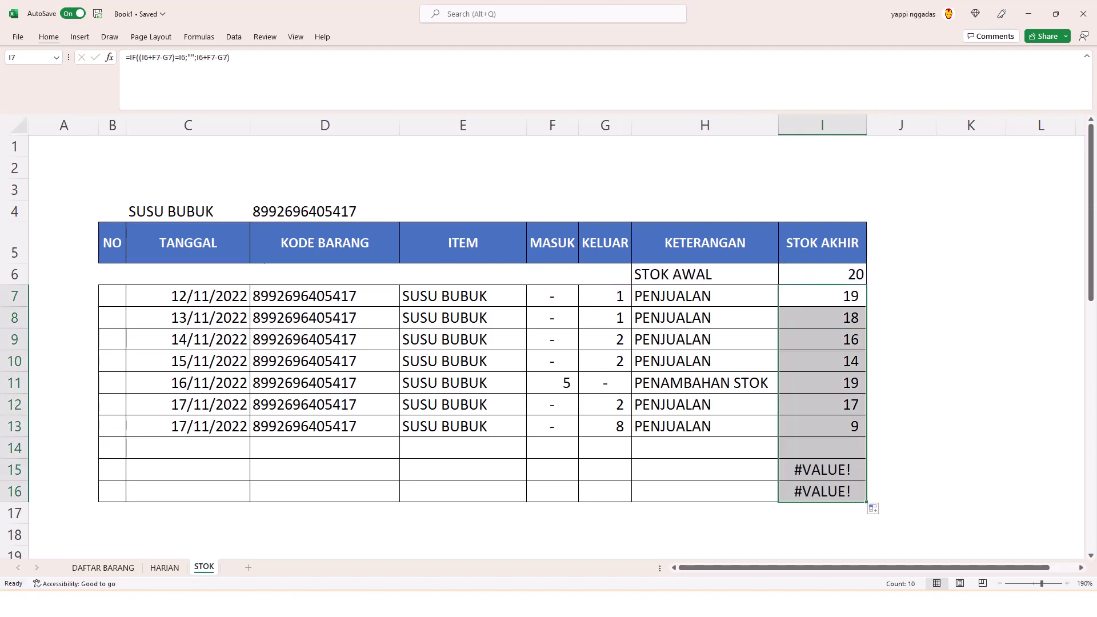
pyautogui.press('Up')
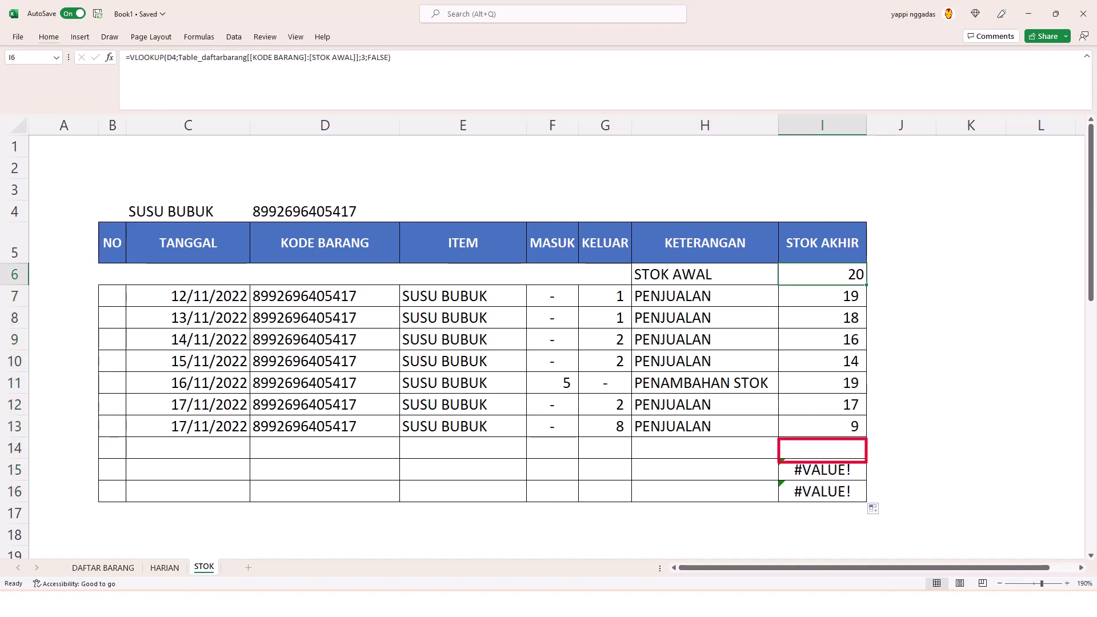
pyautogui.click(822, 449)
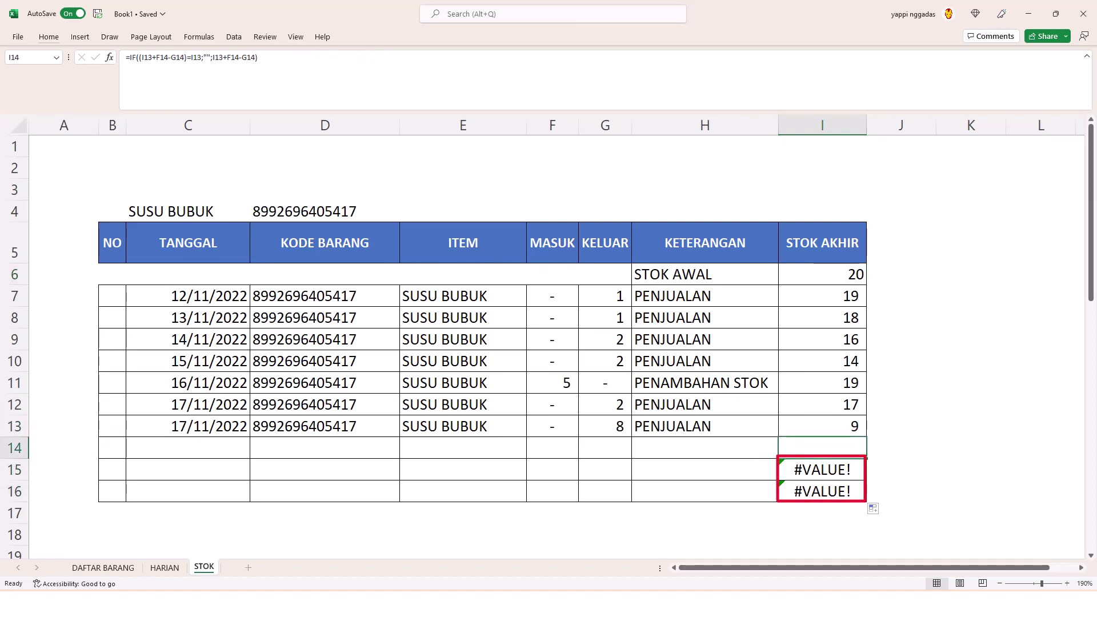
# Wrap the I7 formula in IFERROR with "" as the error value and fill it down the STOK AKHIR column to I16.
pyautogui.click(822, 296)
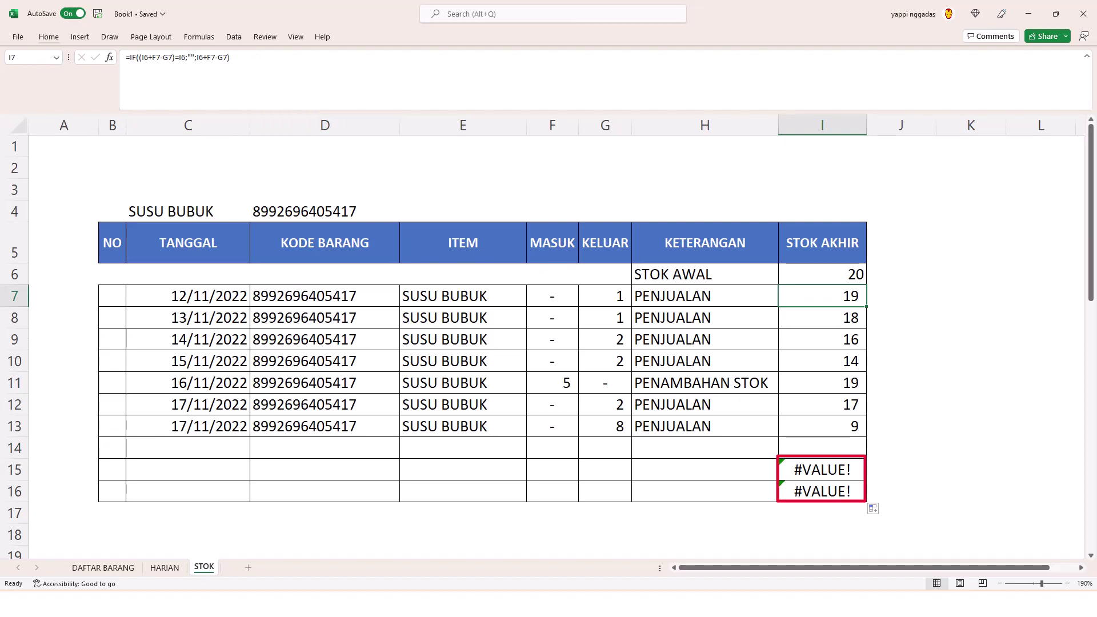
pyautogui.press('F2')
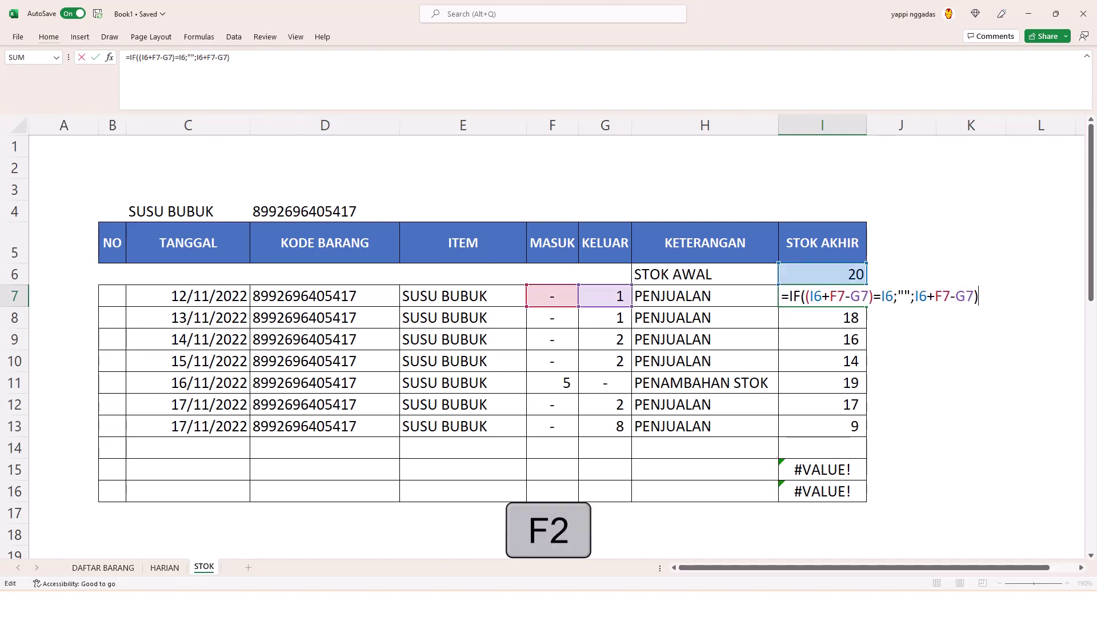
pyautogui.click(790, 296)
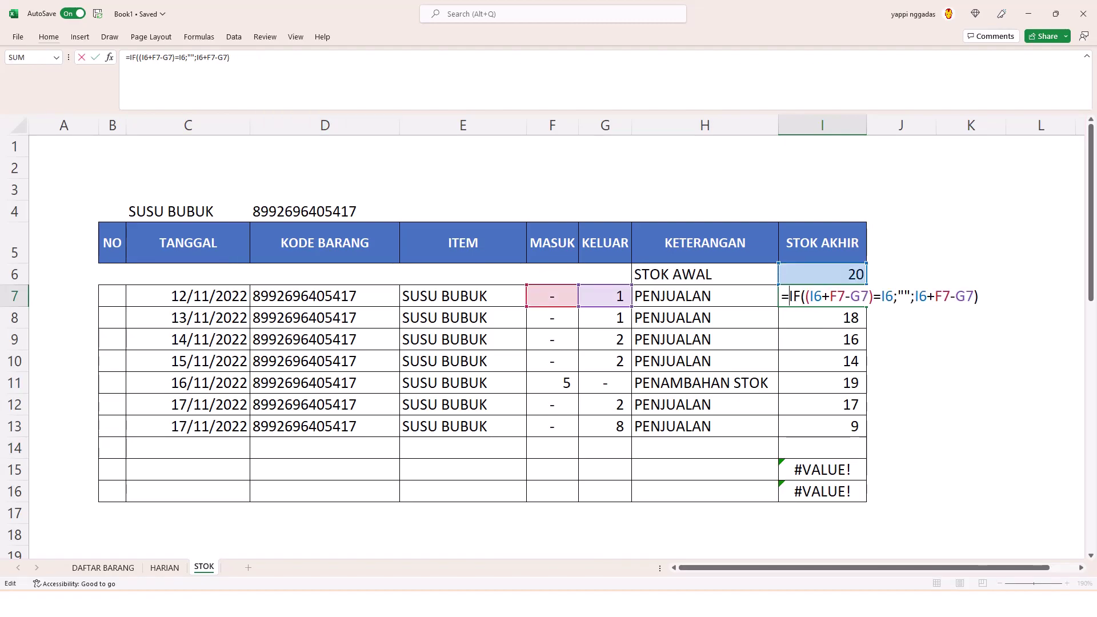
pyautogui.write('ife')
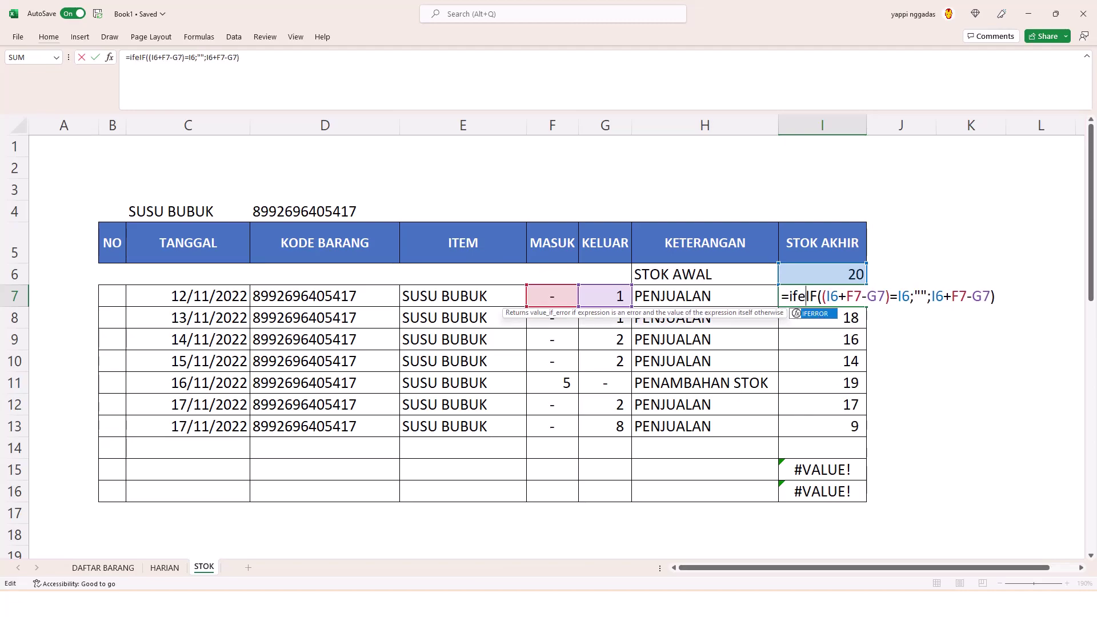
pyautogui.press('Tab')
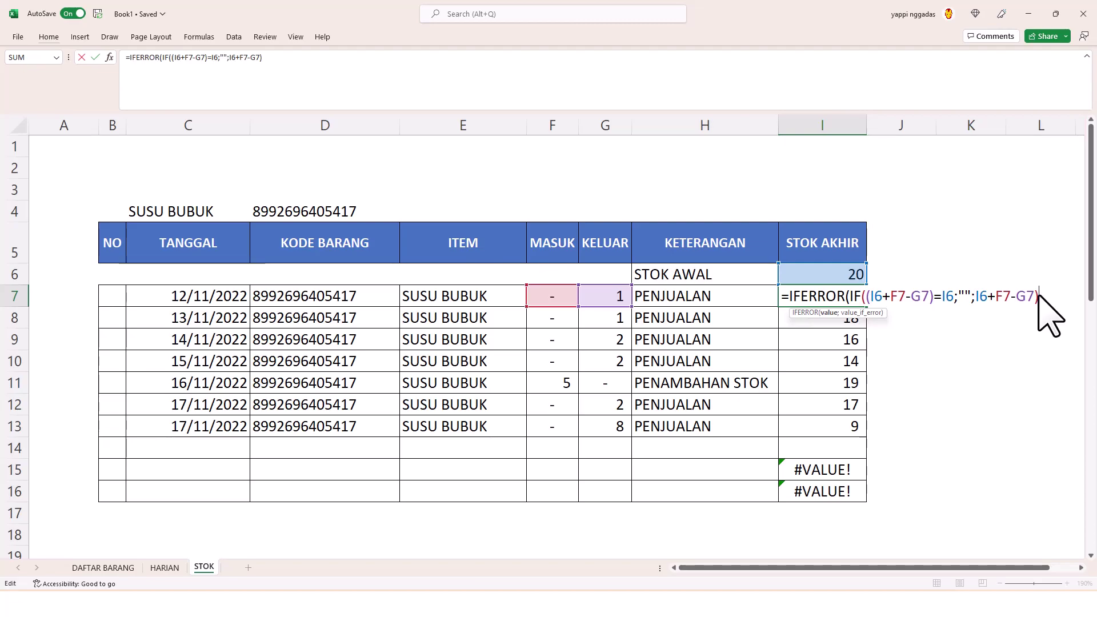
pyautogui.write(';')
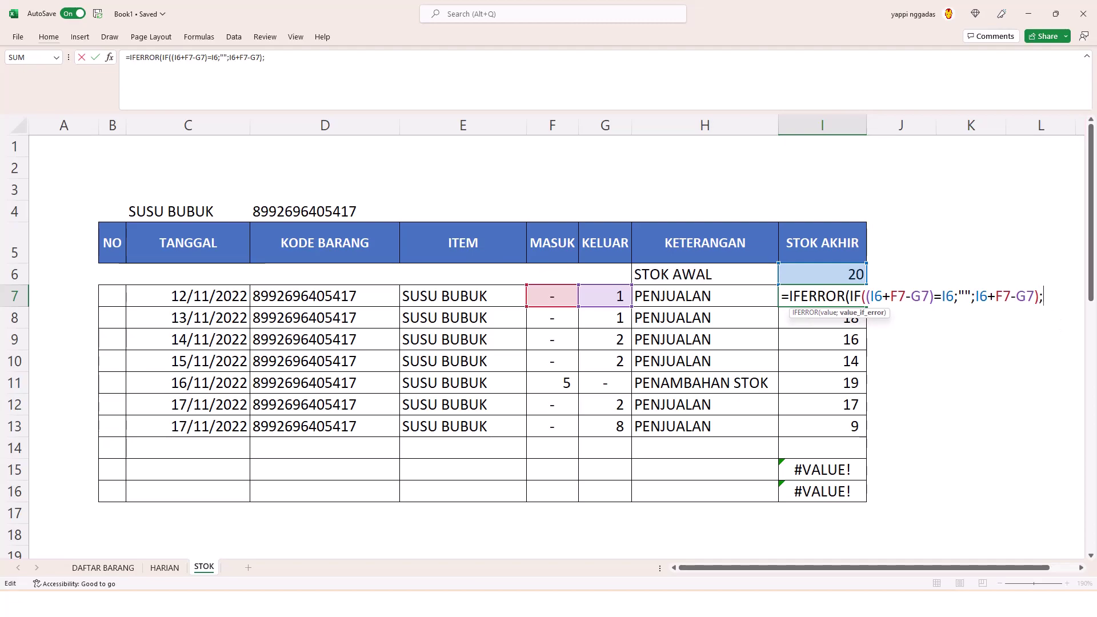
pyautogui.write('"")')
pyautogui.hotkey('ctrl', 'Return')
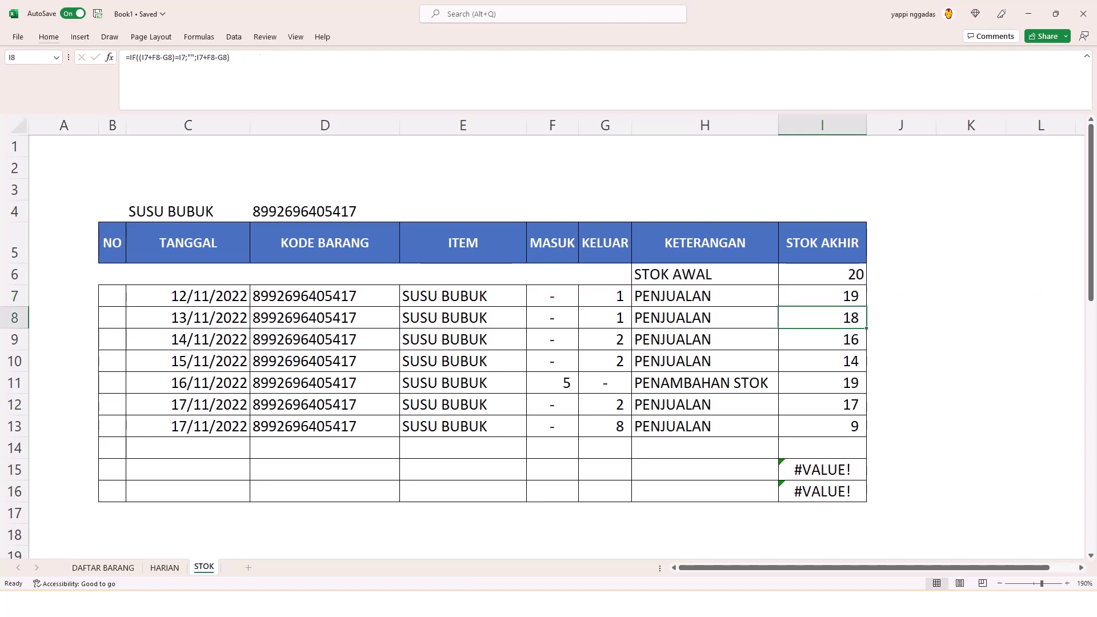
pyautogui.moveTo(866, 306); pyautogui.dragTo(867, 502)
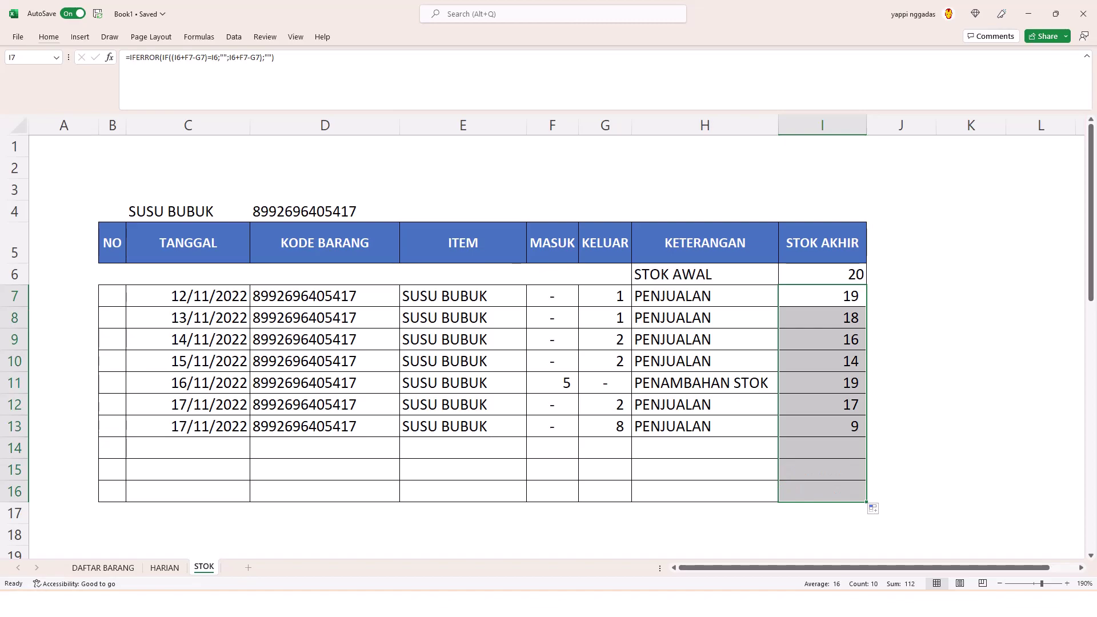
pyautogui.click(901, 318)
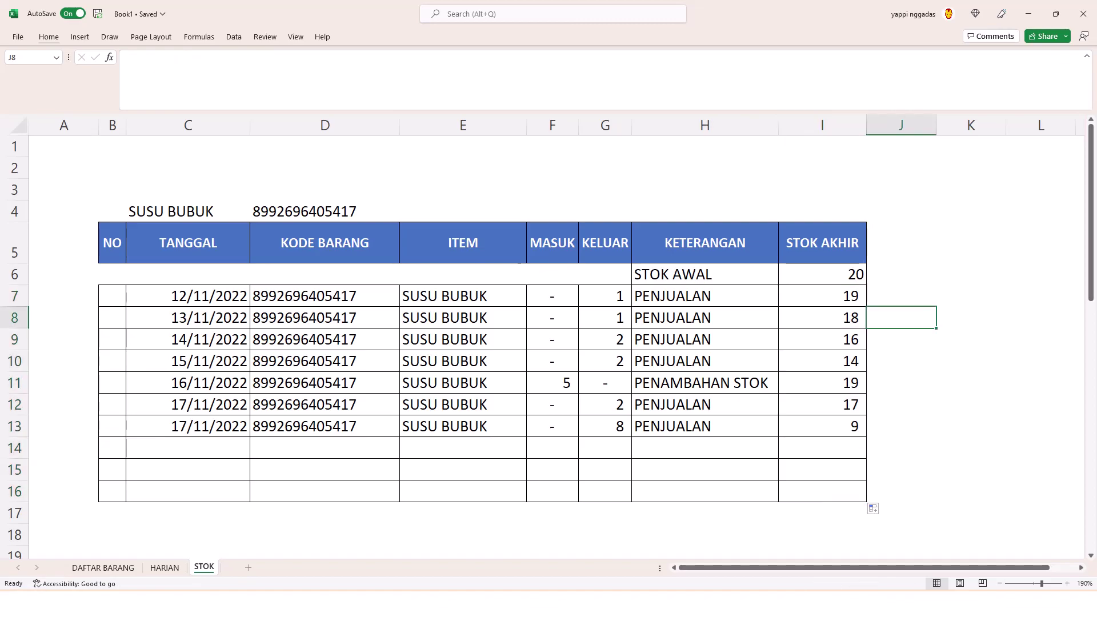
# Examine which NO cells need numbering by comparing them with the filled TANGGAL rows from C7 down.
pyautogui.moveTo(117, 407)
pyautogui.mouseDown()
pyautogui.moveTo(65, 371)
pyautogui.moveTo(132, 403)
pyautogui.mouseUp()
pyautogui.click(112, 296)
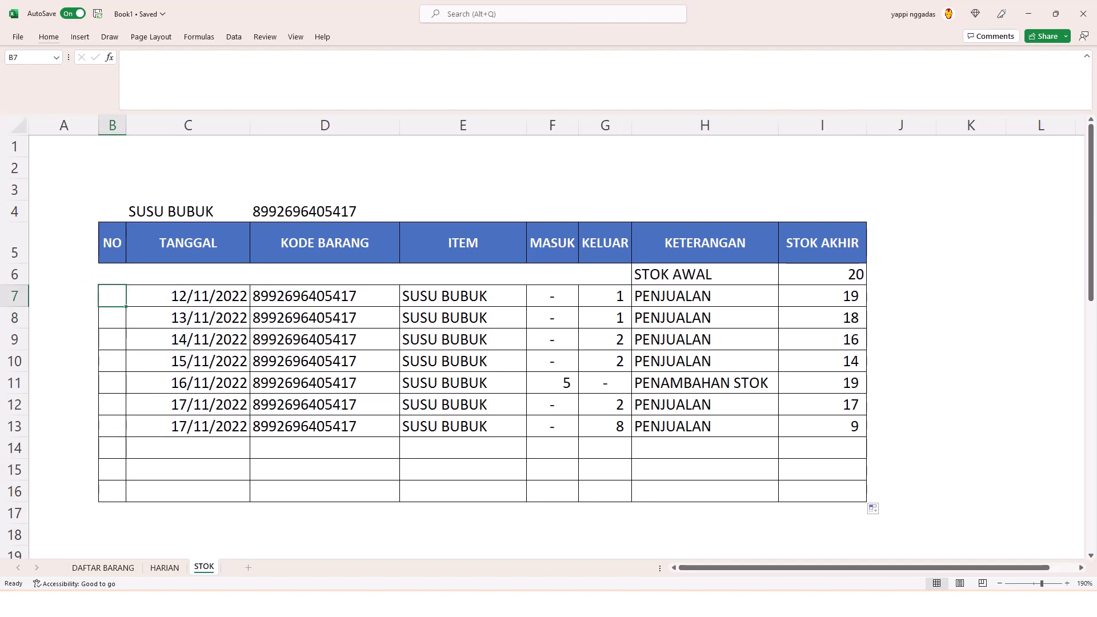
pyautogui.press('Right')
pyautogui.hotkey('ctrl', 'shift', 'Down')
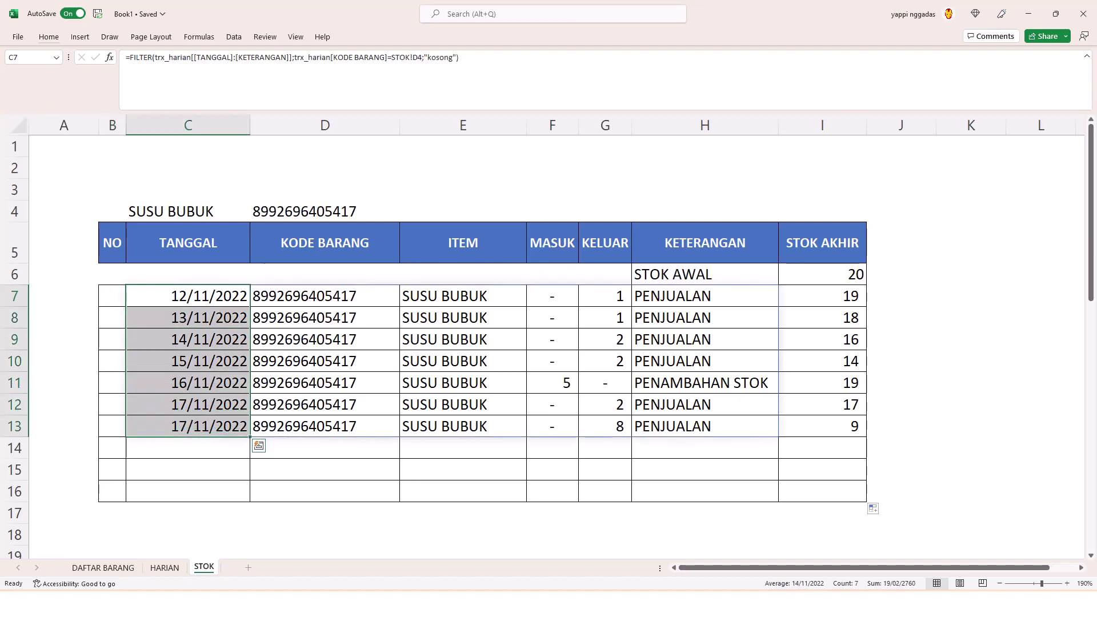
pyautogui.press('Left')
pyautogui.hotkey('shift', 'Down')
pyautogui.hotkey('shift', 'Down')
pyautogui.hotkey('shift', 'Down')
pyautogui.hotkey('shift', 'Down')
pyautogui.hotkey('shift', 'Down')
pyautogui.hotkey('shift', 'Down')
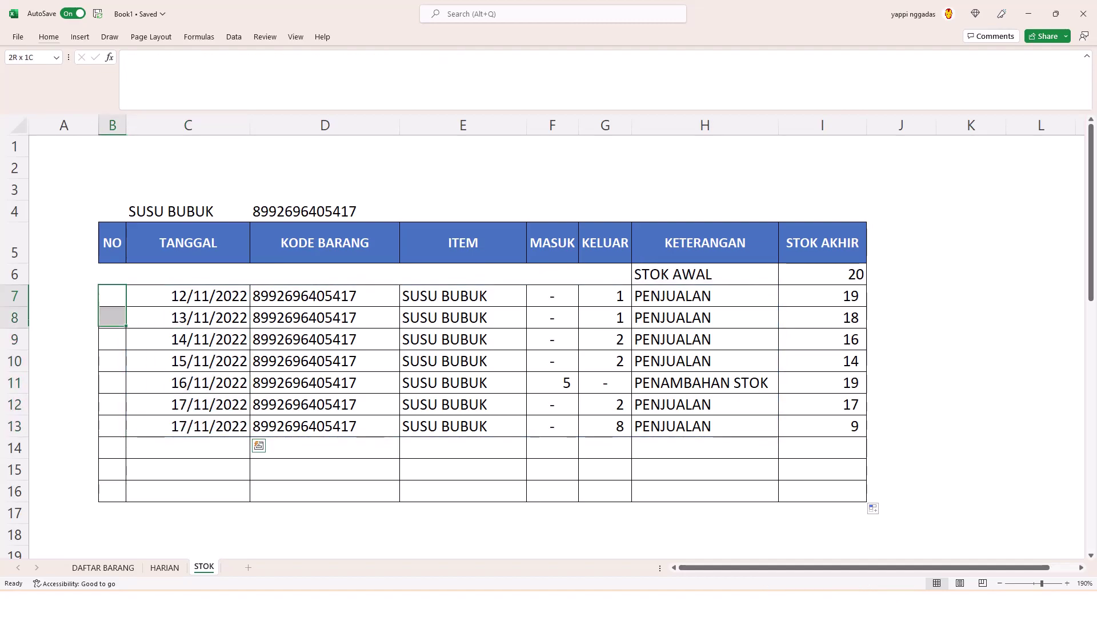
# Enter =ROWS(C7#) in B7 under NO to count the rows of the filtered transactions.
pyautogui.click(112, 296)
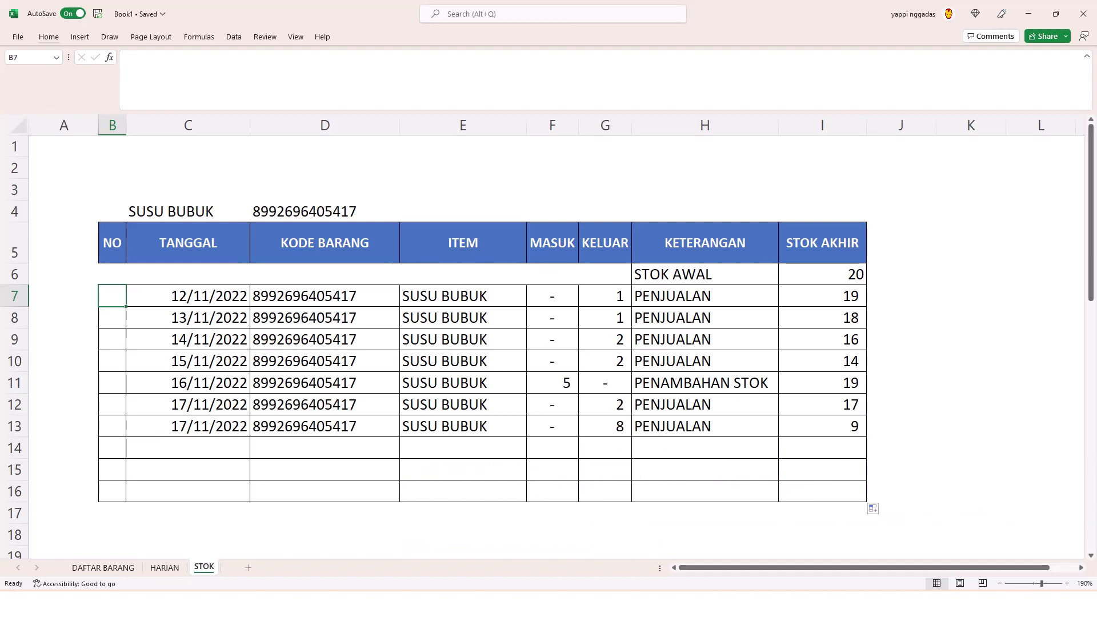
pyautogui.write('=ro')
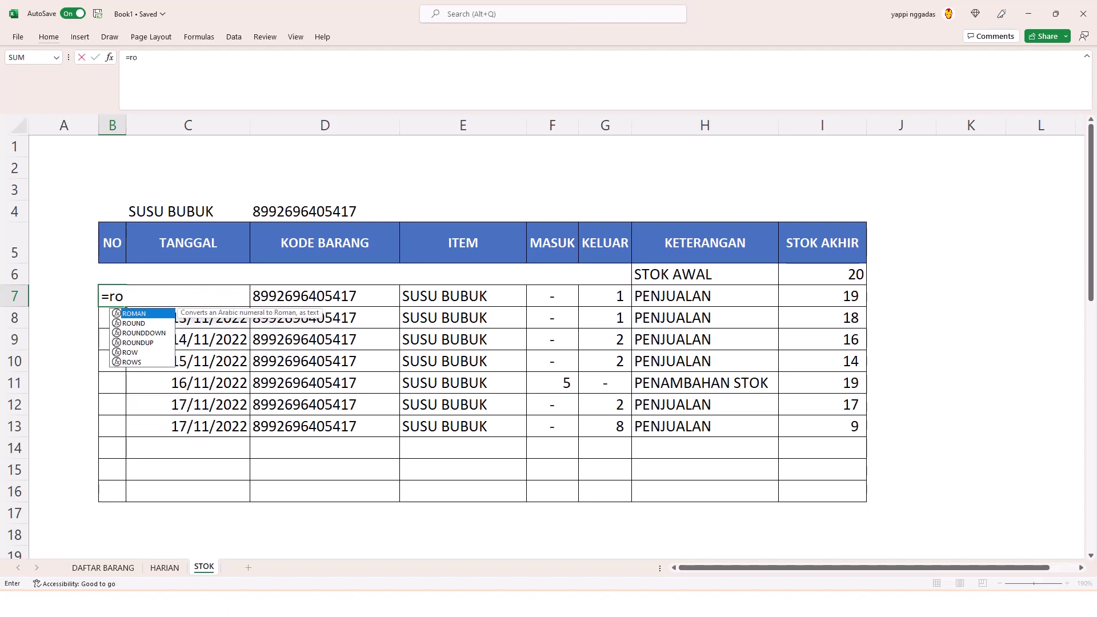
pyautogui.write('ws')
pyautogui.press('Tab')
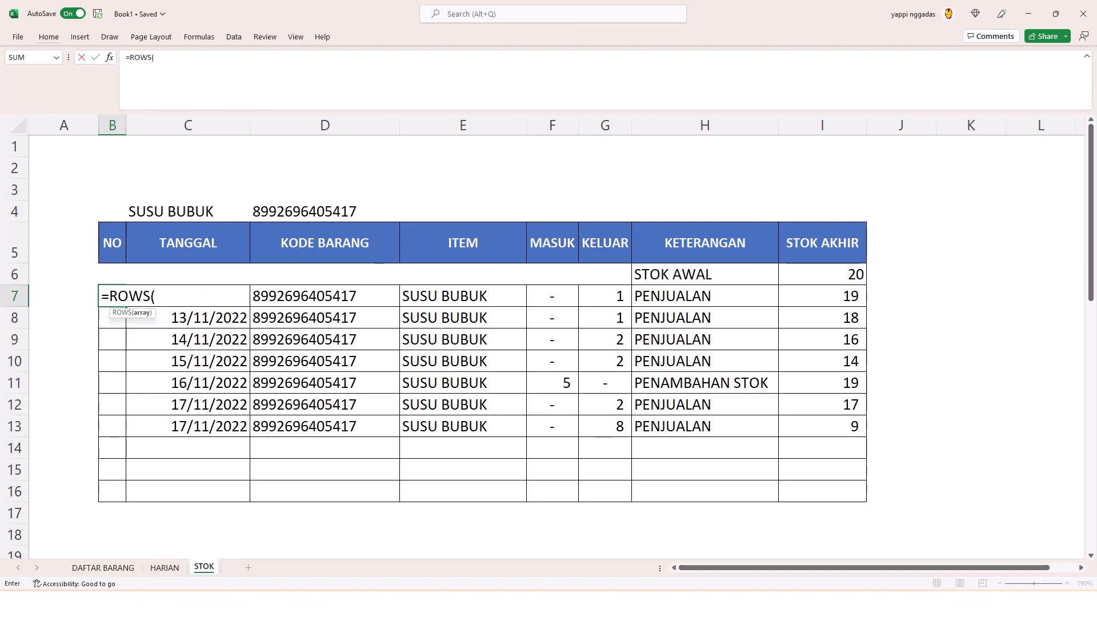
pyautogui.press('Right')
pyautogui.press('Right')
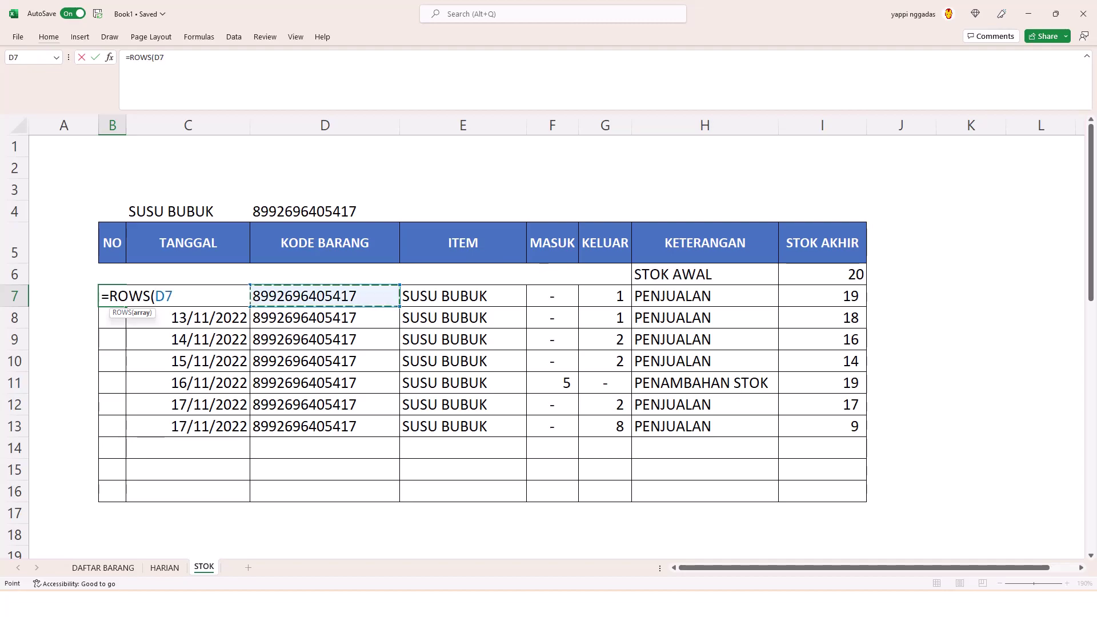
pyautogui.press('Left')
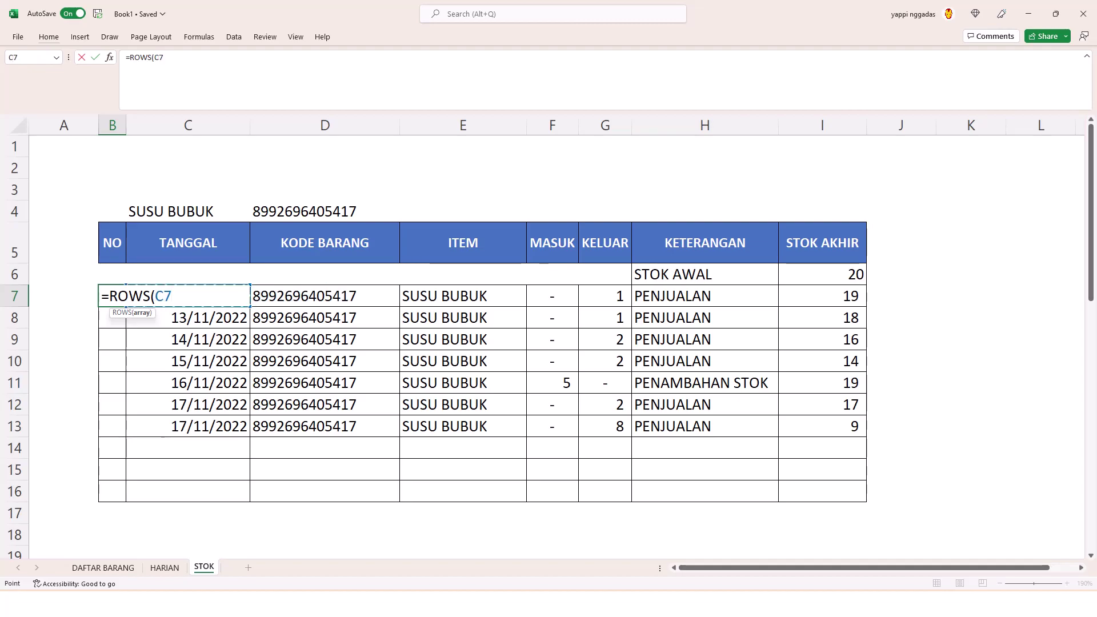
pyautogui.write('#')
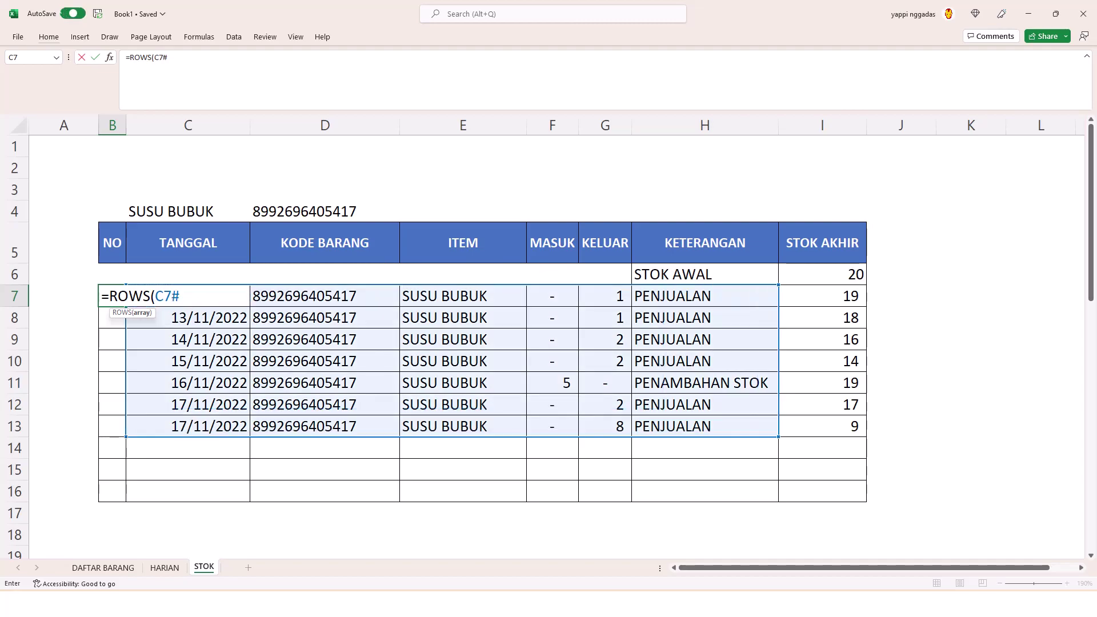
pyautogui.write(')')
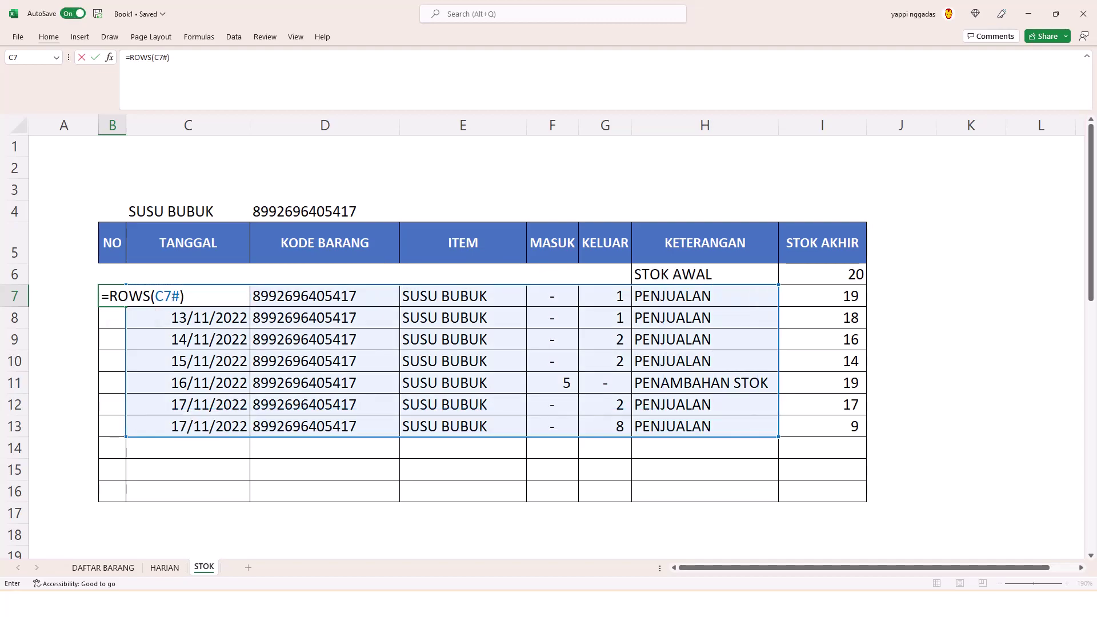
pyautogui.press('Return')
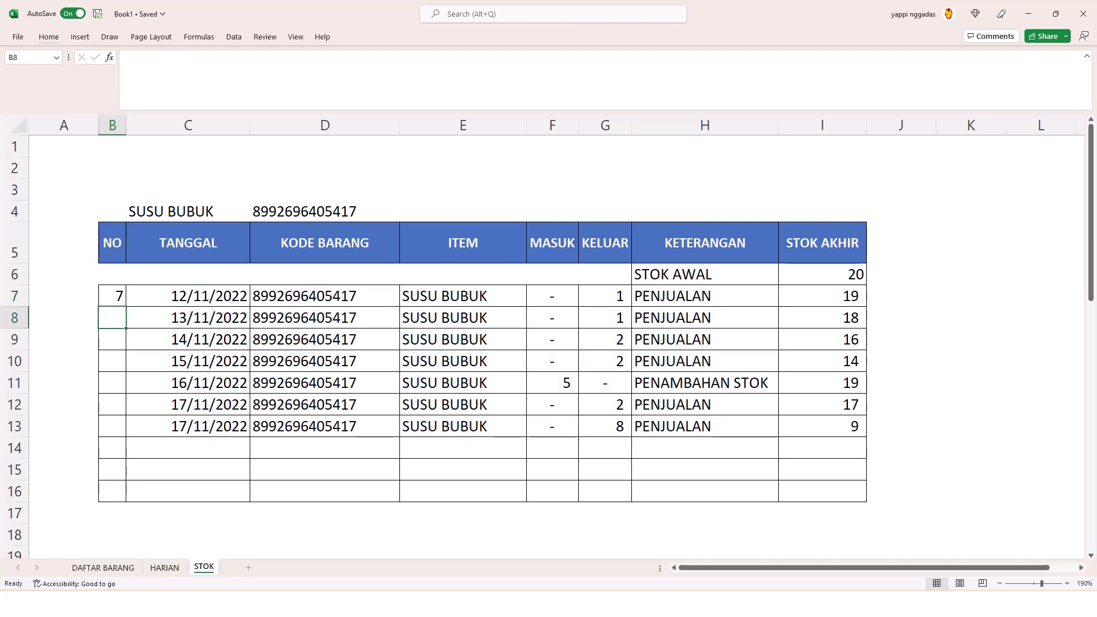
# Compare the row count in B7 with the filled TANGGAL cells C7:C13.
pyautogui.press('Up')
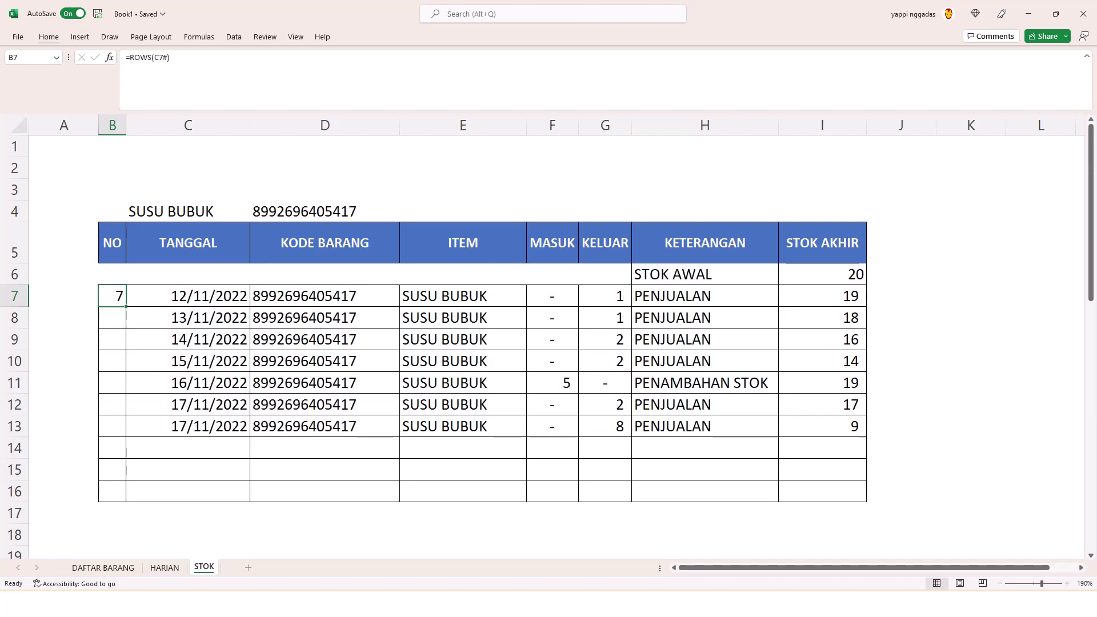
pyautogui.press('Right')
pyautogui.hotkey('shift', 'Down')
pyautogui.hotkey('shift', 'Down')
pyautogui.hotkey('shift', 'Down')
pyautogui.hotkey('shift', 'Down')
pyautogui.hotkey('shift', 'Down')
pyautogui.hotkey('shift', 'Down')
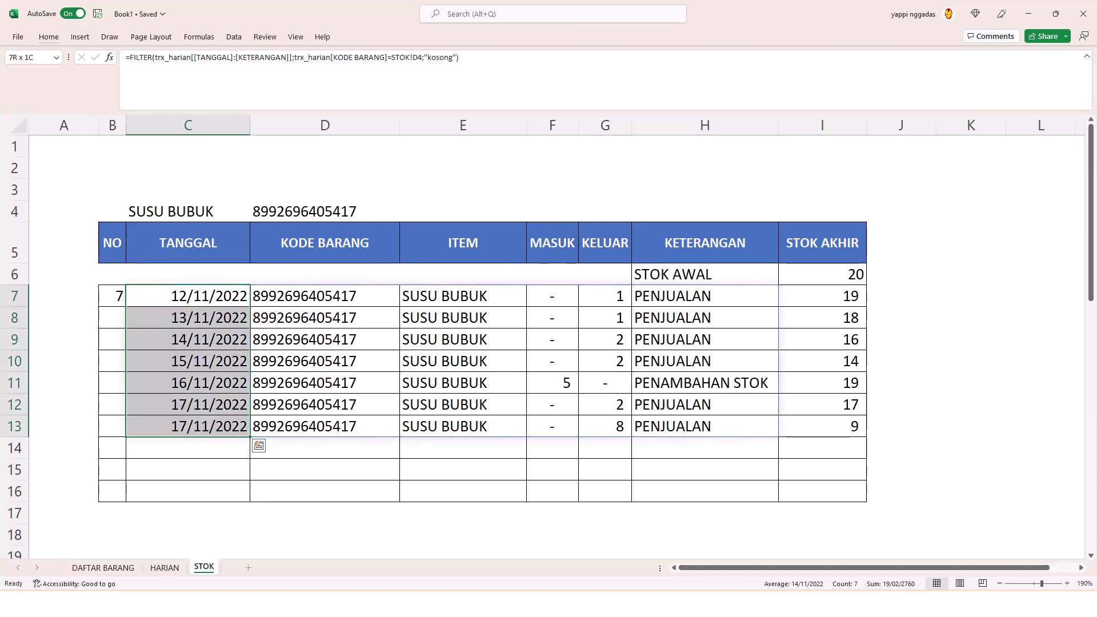
# Choose A-MILD 12 as the item in C4 to test the row count in B7.
pyautogui.press('Up')
pyautogui.press('Up')
pyautogui.press('Up')
pyautogui.click(256, 216)
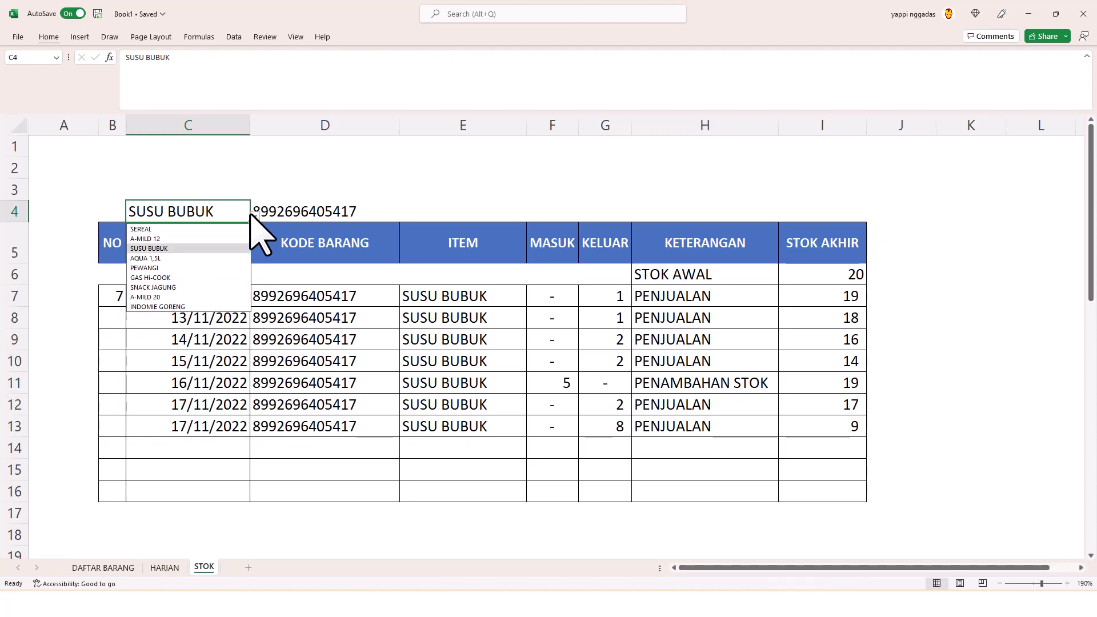
pyautogui.click(235, 239)
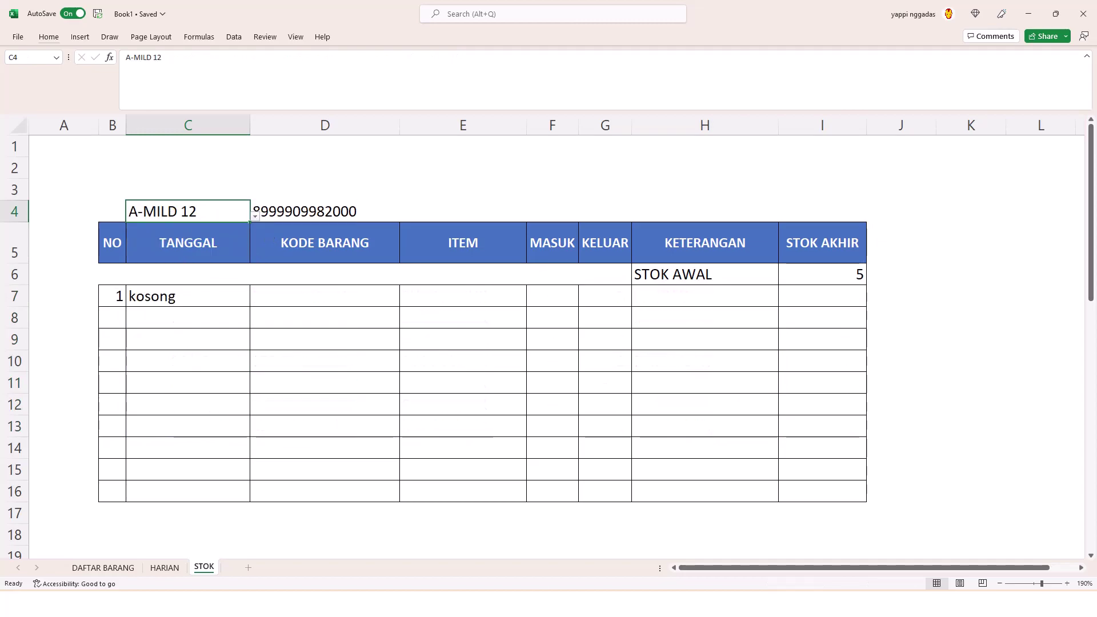
# Wrap the B7 formula in SEQUENCE so it reads =SEQUENCE(ROWS(C7#)) and numbers the transactions automatically.
pyautogui.press('Left')
pyautogui.press('Down')
pyautogui.press('Down')
pyautogui.press('Down')
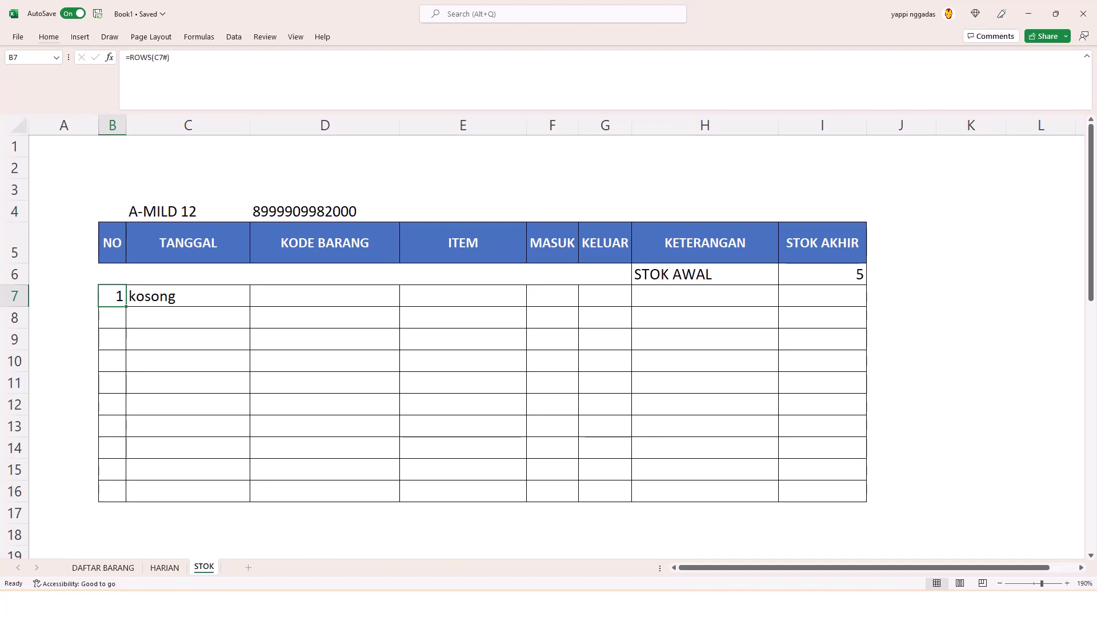
pyautogui.press('F2')
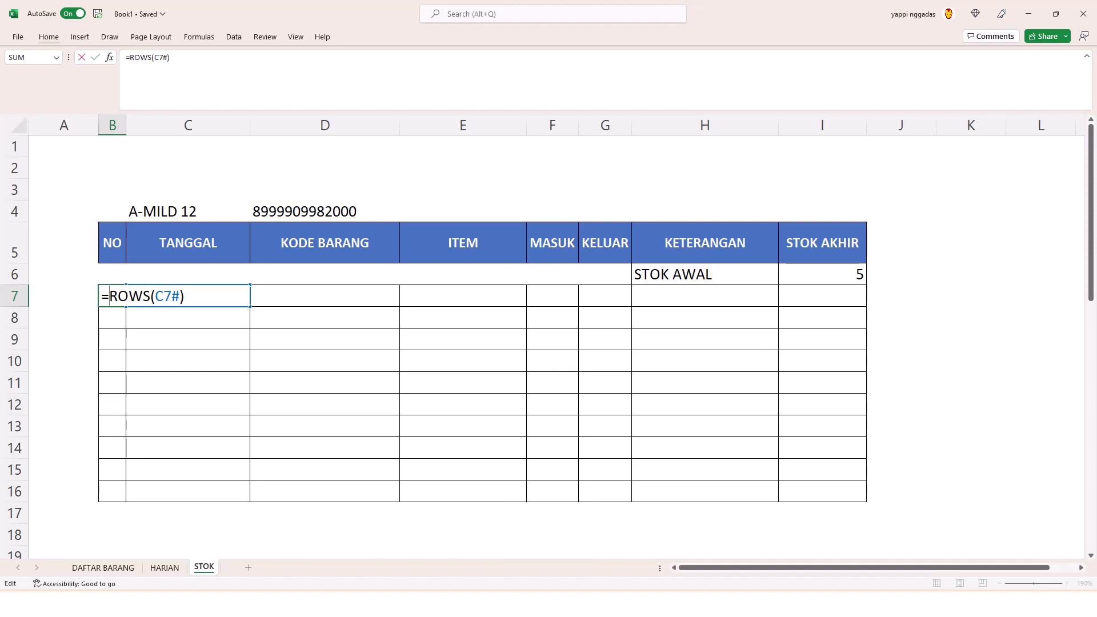
pyautogui.write('seq')
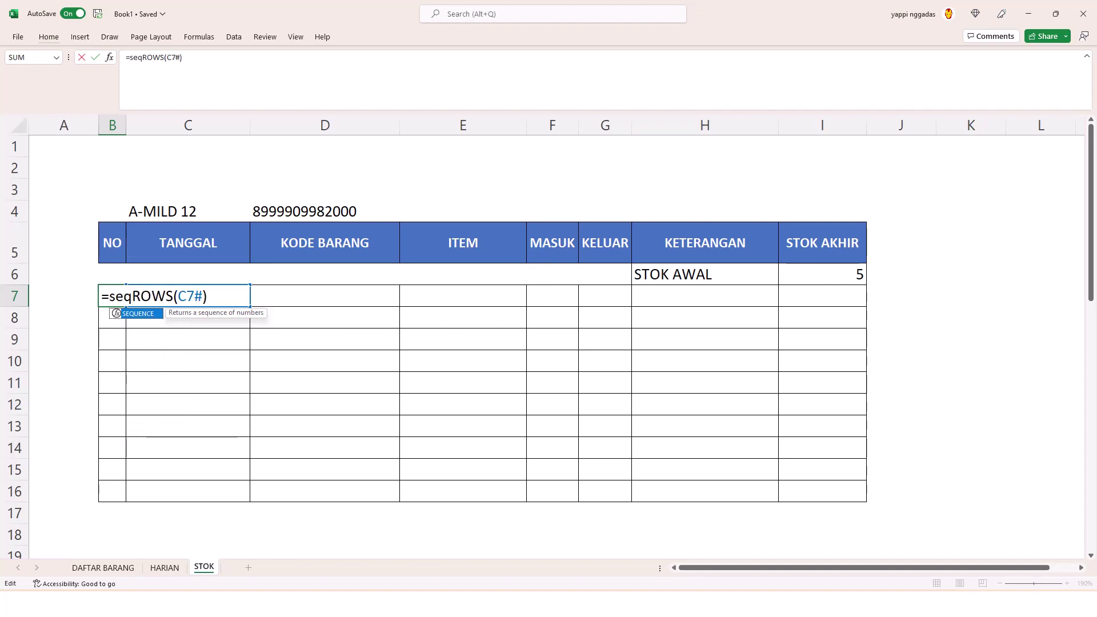
pyautogui.press('Tab')
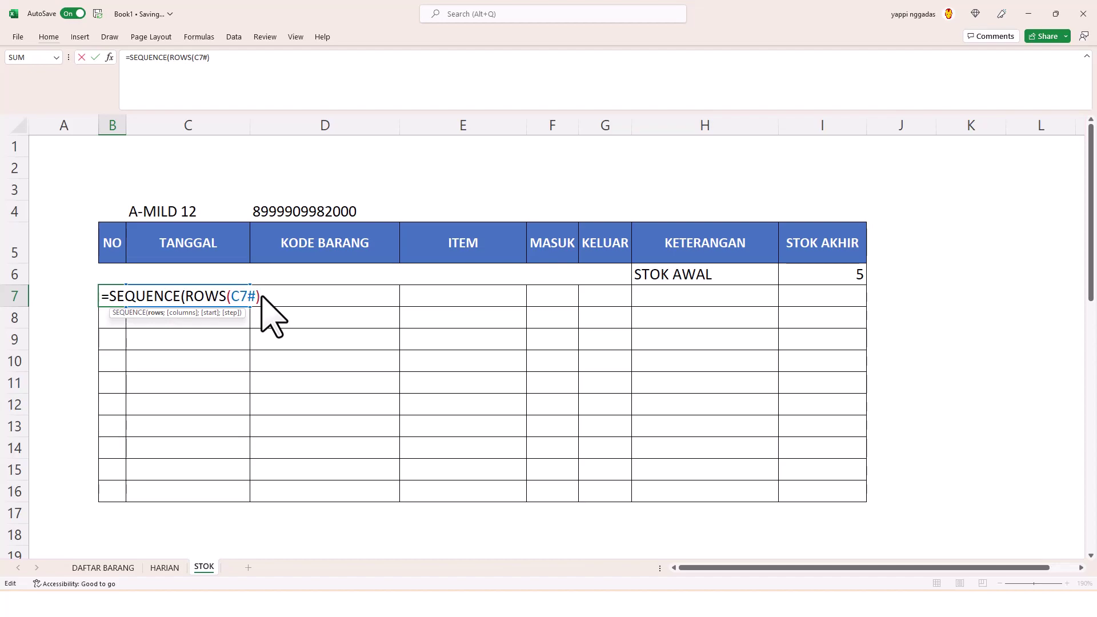
pyautogui.write(')')
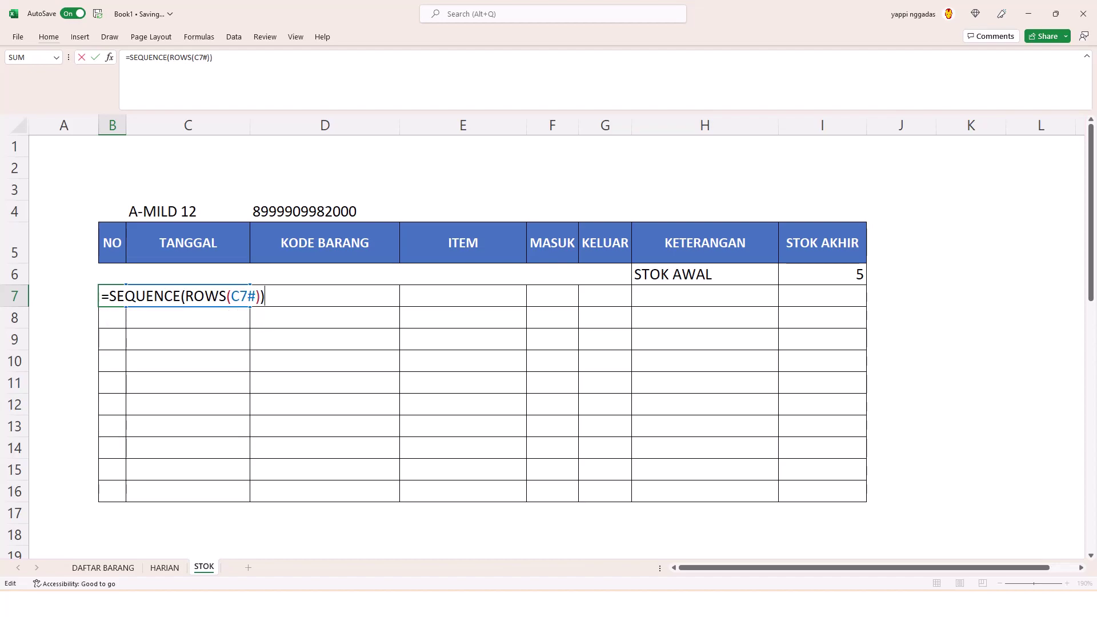
pyautogui.press('Return')
# Test the automatic numbering by choosing AQUA 1,5L and then SUSU BUBUK as the item in C4.
pyautogui.click(194, 212)
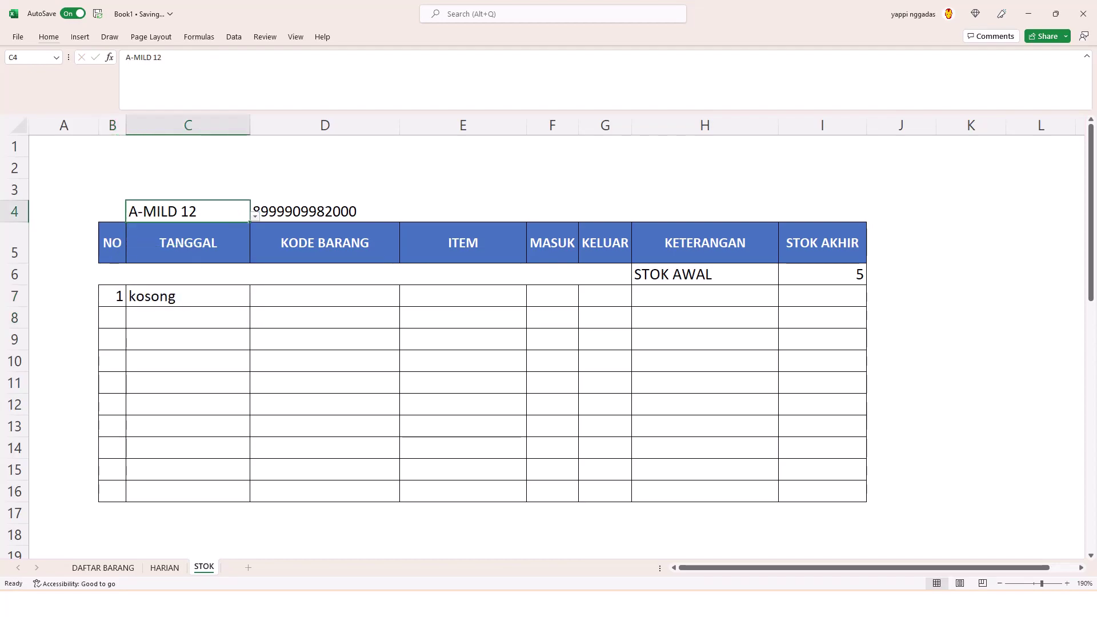
pyautogui.click(255, 216)
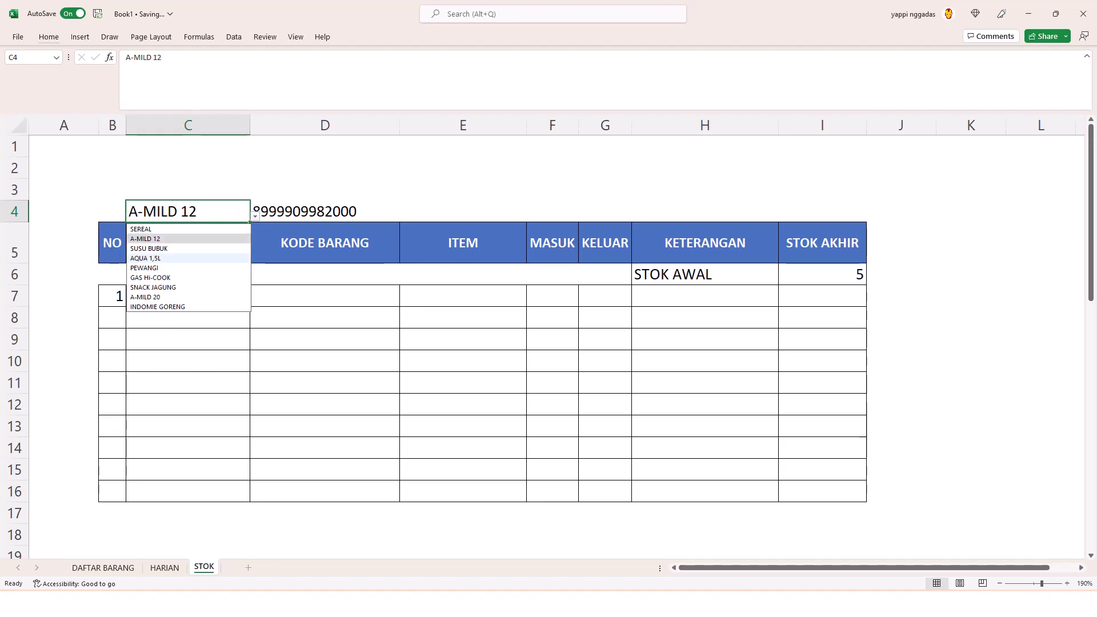
pyautogui.click(206, 258)
pyautogui.click(256, 217)
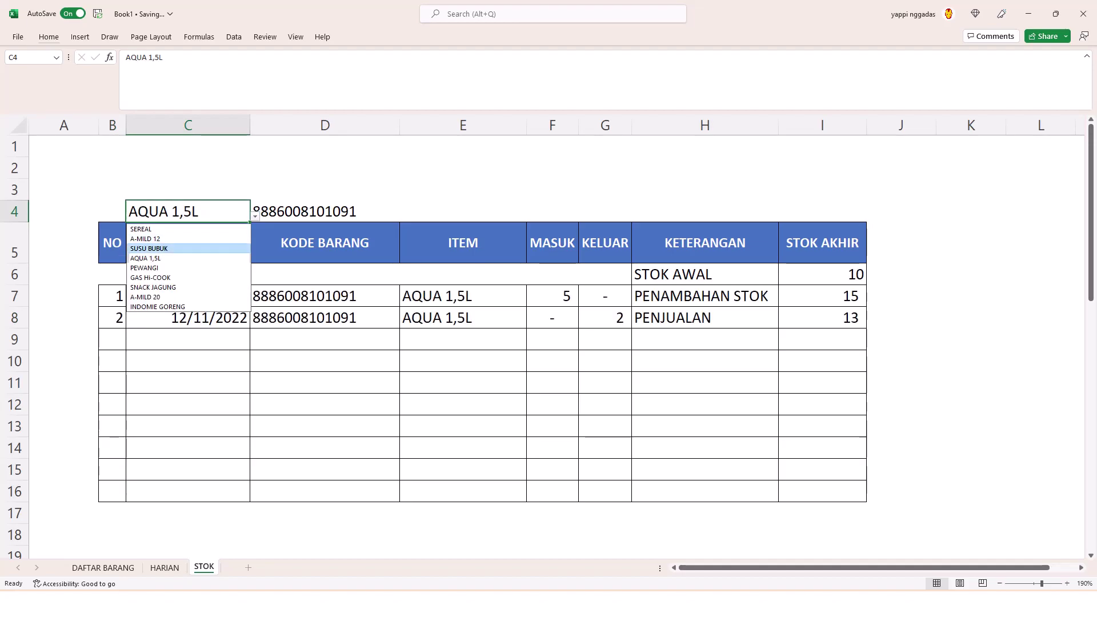
pyautogui.click(149, 249)
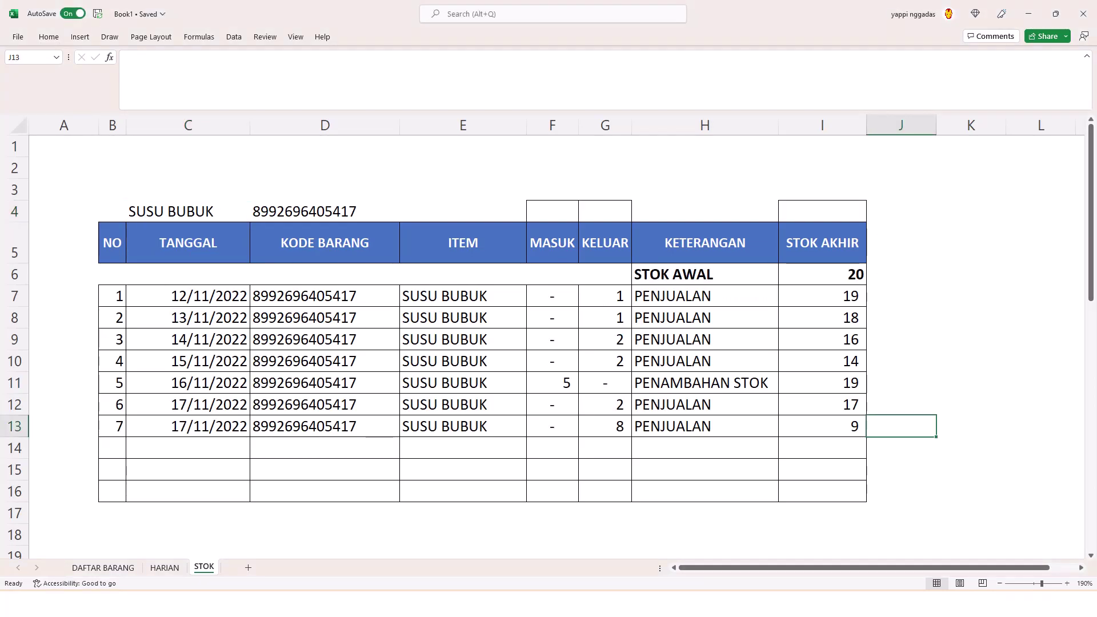
# Enter =SUM(F7:F13) in F4 above MASUK to total the incoming stock.
pyautogui.click(552, 212)
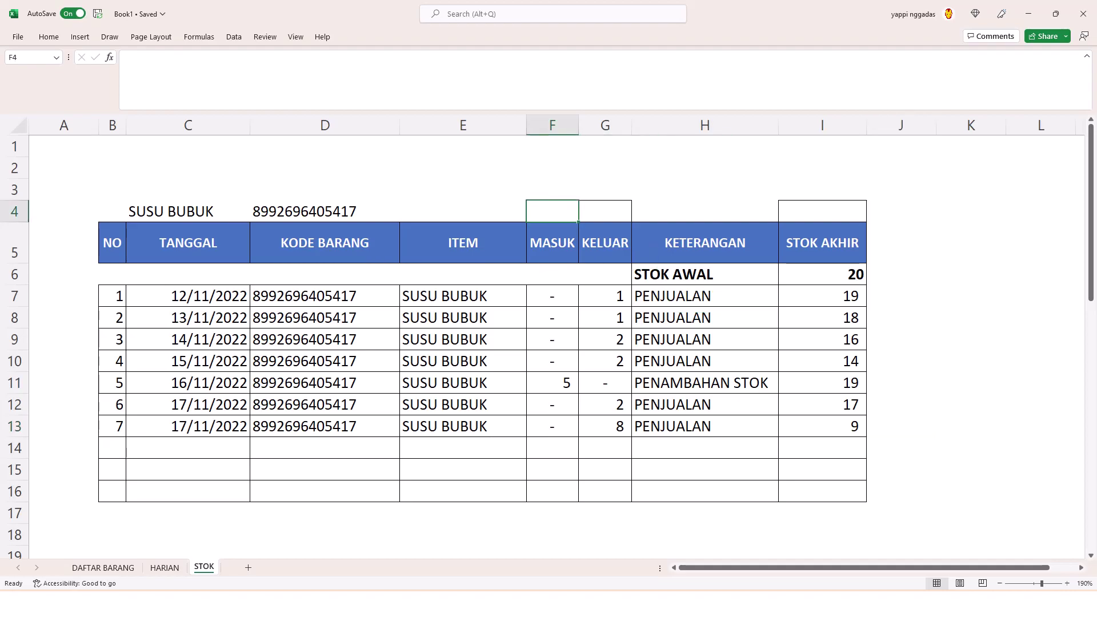
pyautogui.click(605, 211)
pyautogui.click(822, 211)
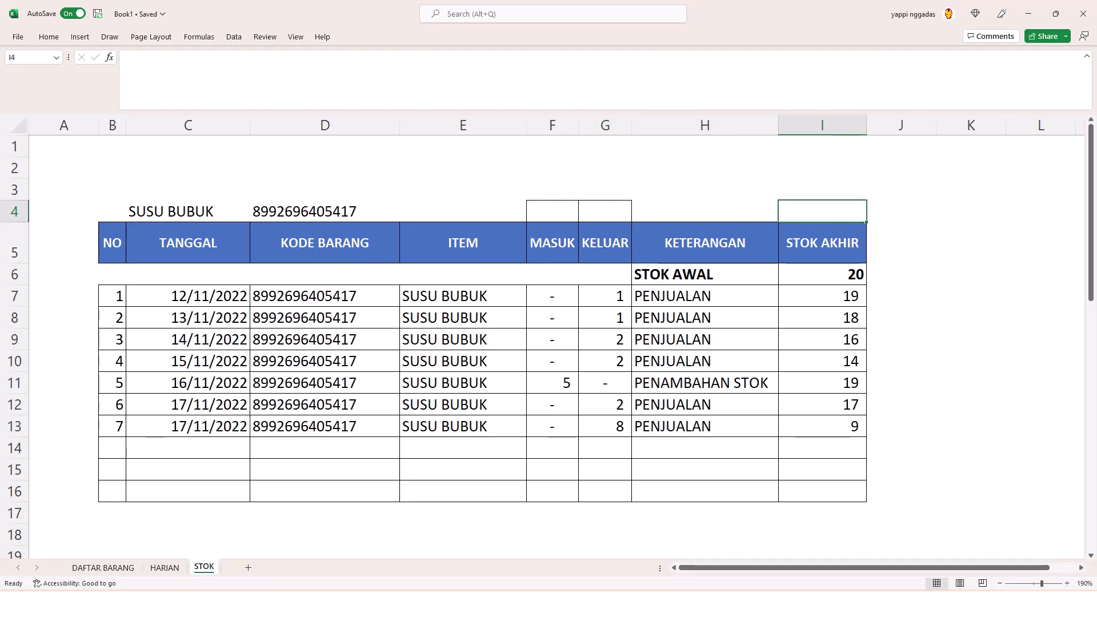
pyautogui.click(552, 211)
pyautogui.write('=sum')
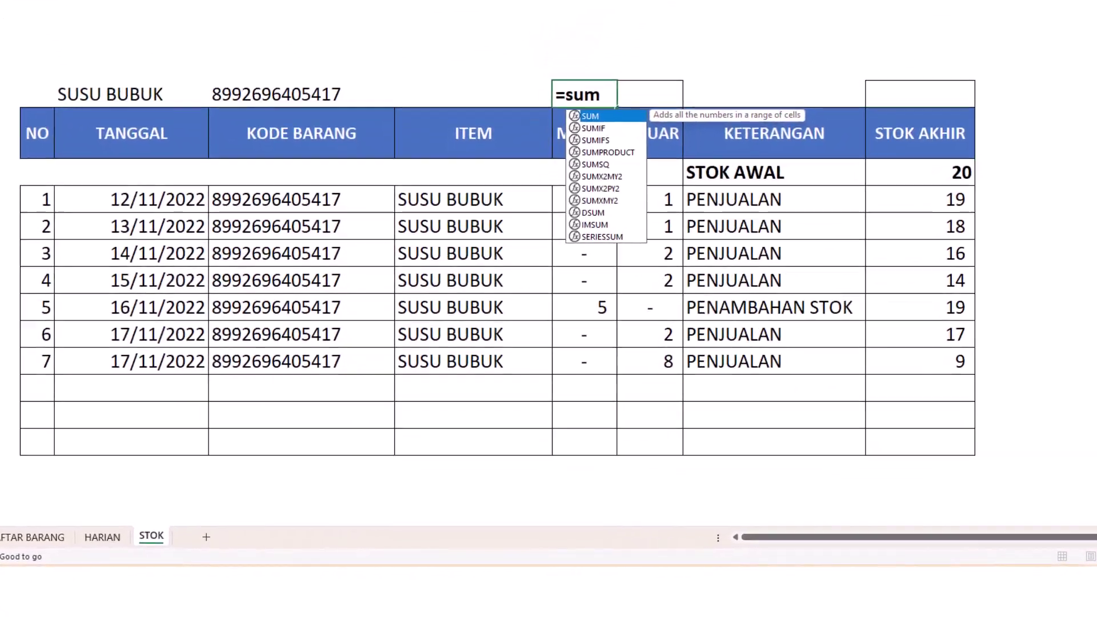
pyautogui.press('Tab')
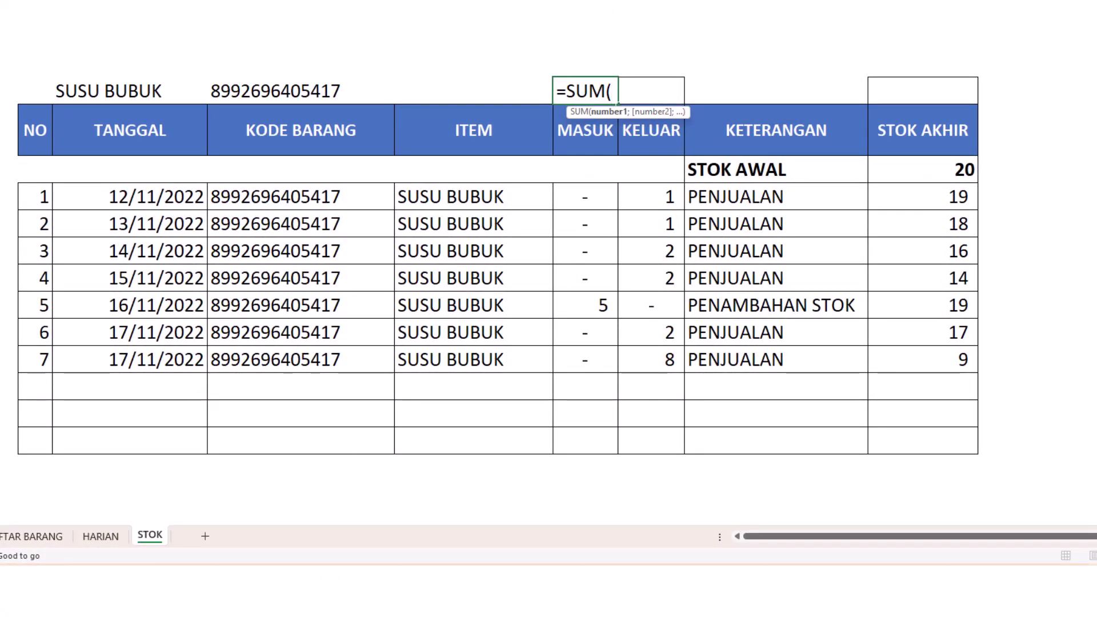
pyautogui.moveTo(585, 197); pyautogui.dragTo(585, 359)
pyautogui.write(')')
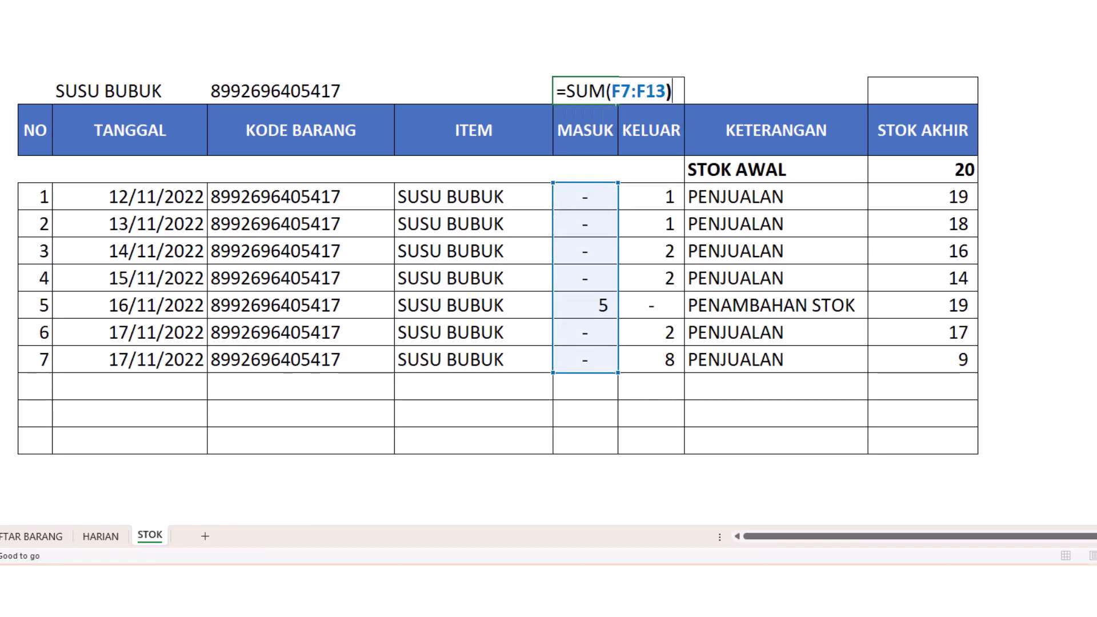
pyautogui.press('Return')
# Copy the F4 total formula into G4 above KELUAR to total the outgoing stock.
pyautogui.press('Up')
pyautogui.hotkey('ctrl', 'c')
pyautogui.press('Right')
pyautogui.hotkey('ctrl', 'v')
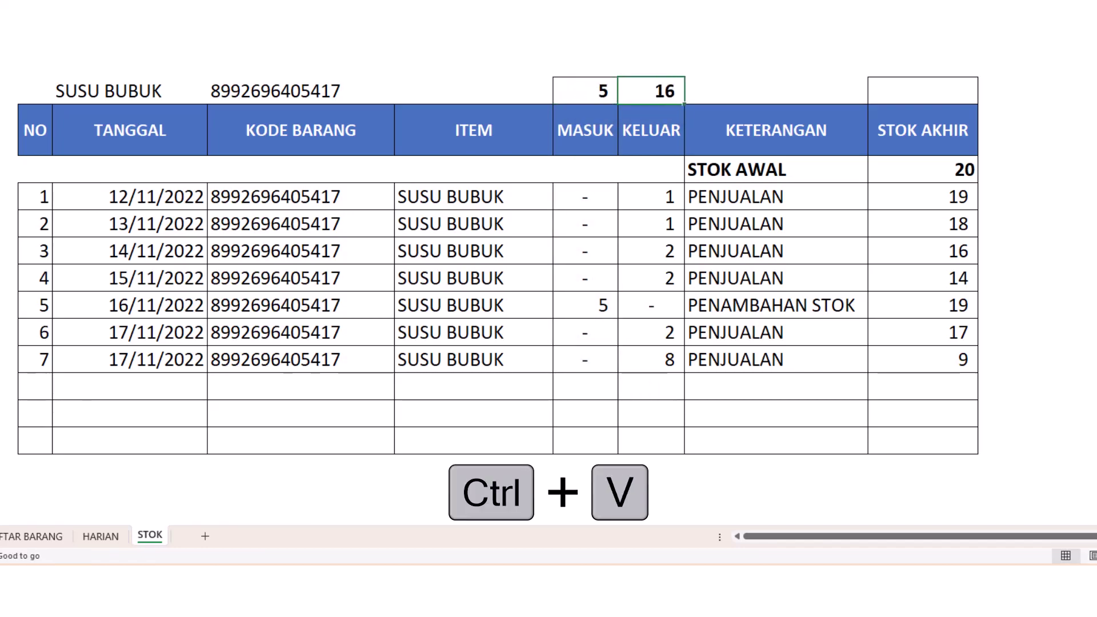
# Enter =I6+F4-G4 in I4 above STOK AKHIR to calculate the final stock from opening stock, incoming and outgoing totals.
pyautogui.press('Right')
pyautogui.press('Right')
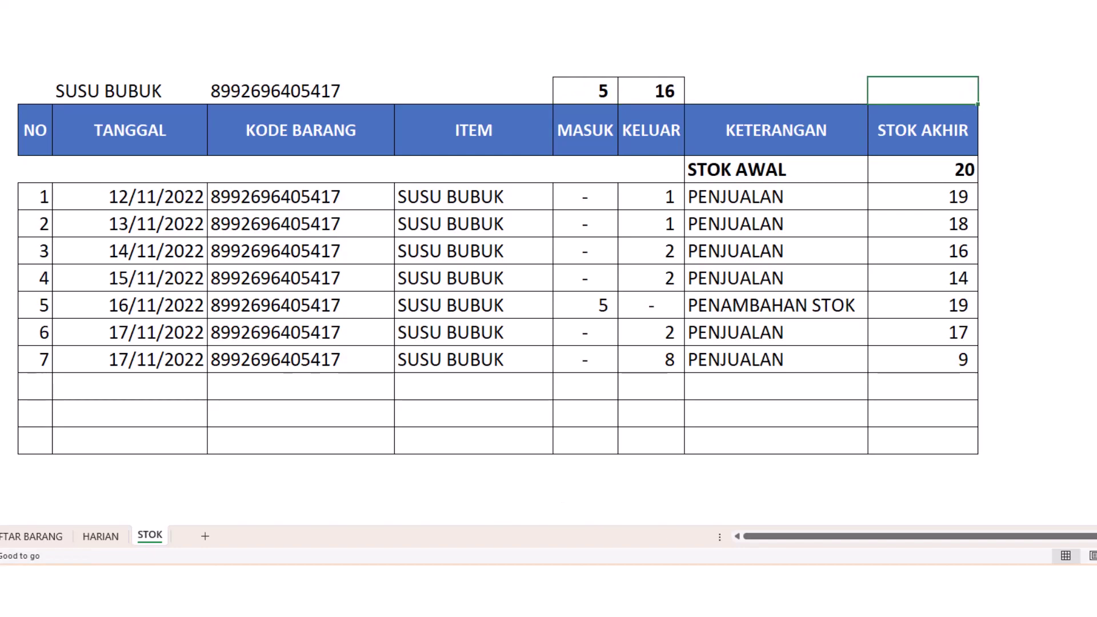
pyautogui.write('=')
pyautogui.press('Down')
pyautogui.press('Down')
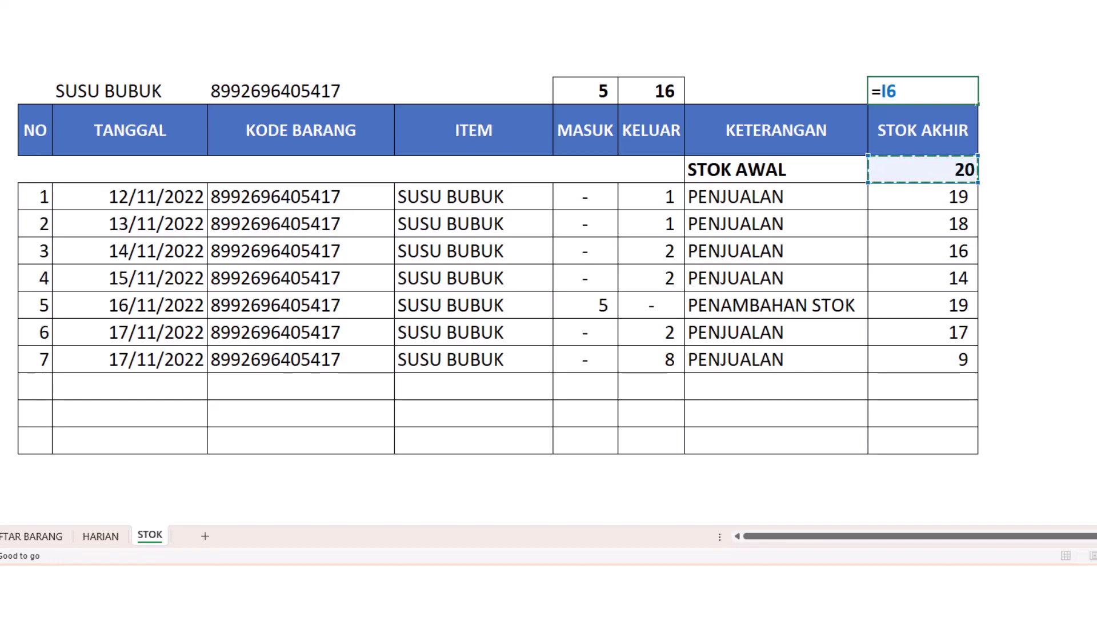
pyautogui.write('+')
pyautogui.press('Left')
pyautogui.press('Left')
pyautogui.press('Left')
pyautogui.write('-')
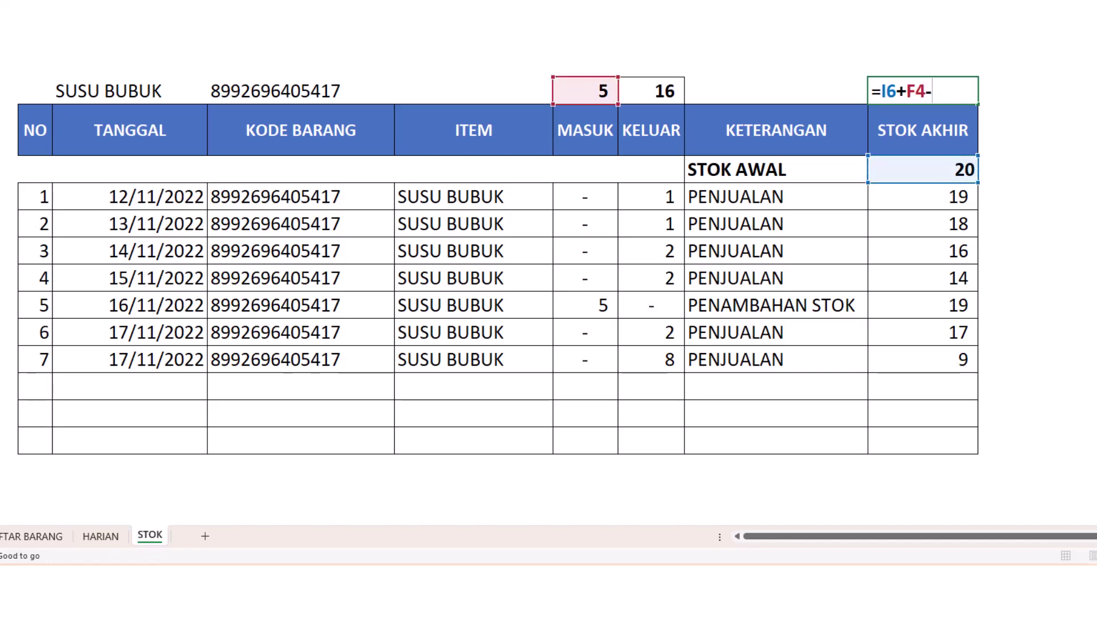
pyautogui.press('Left')
pyautogui.press('Left')
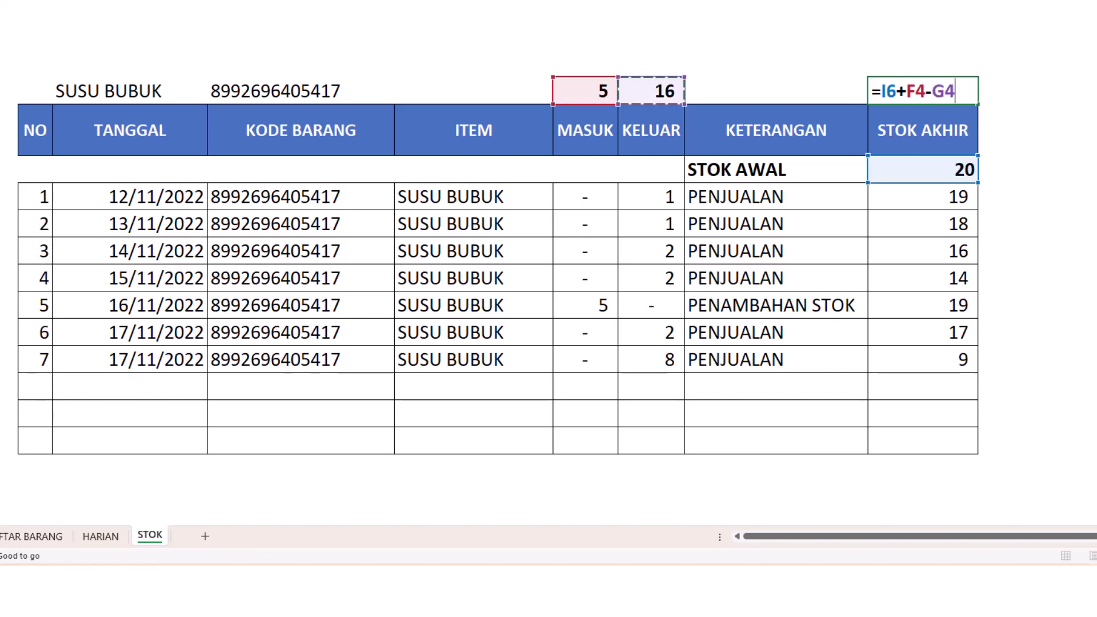
pyautogui.press('Return')
# Choose INDOMIE GORENG as the item in C4 to test the totals with a longer transaction list.
pyautogui.click(585, 91)
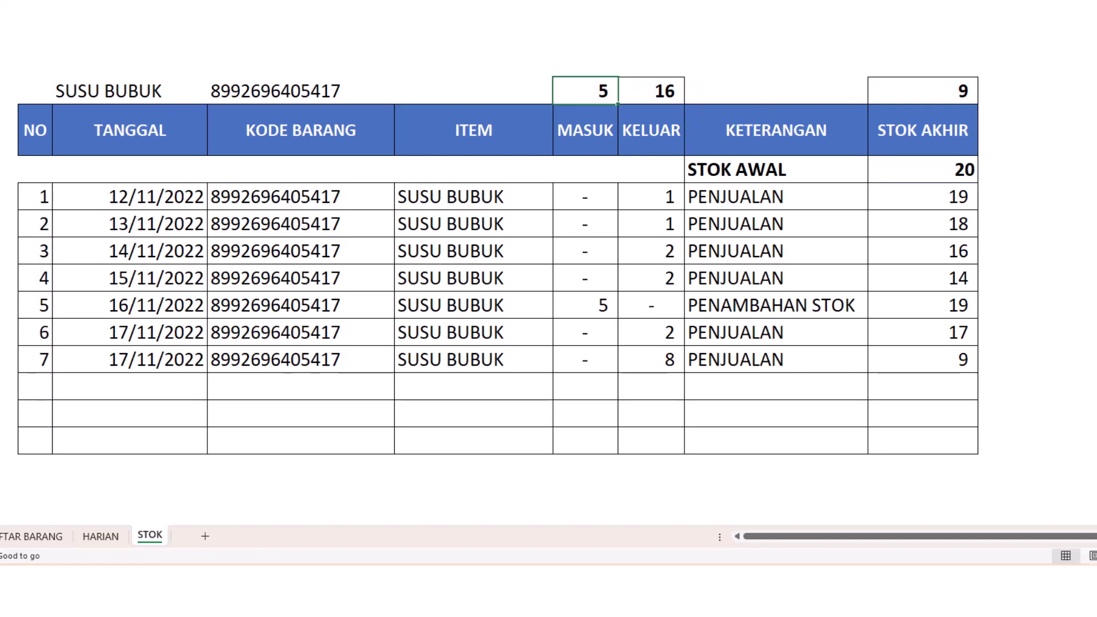
pyautogui.click(129, 91)
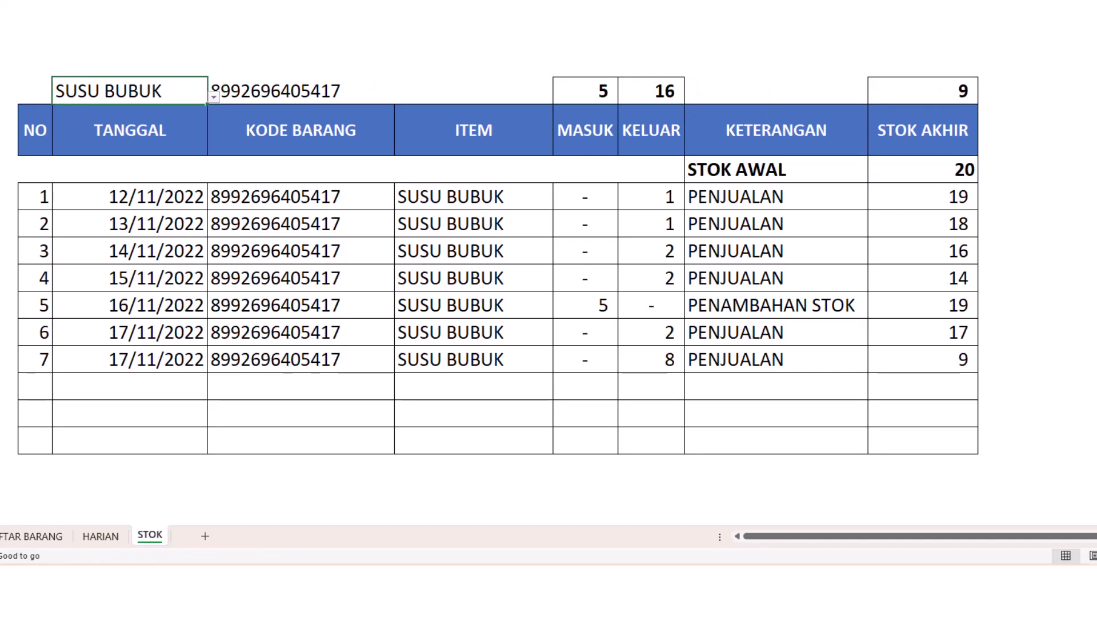
pyautogui.write('in')
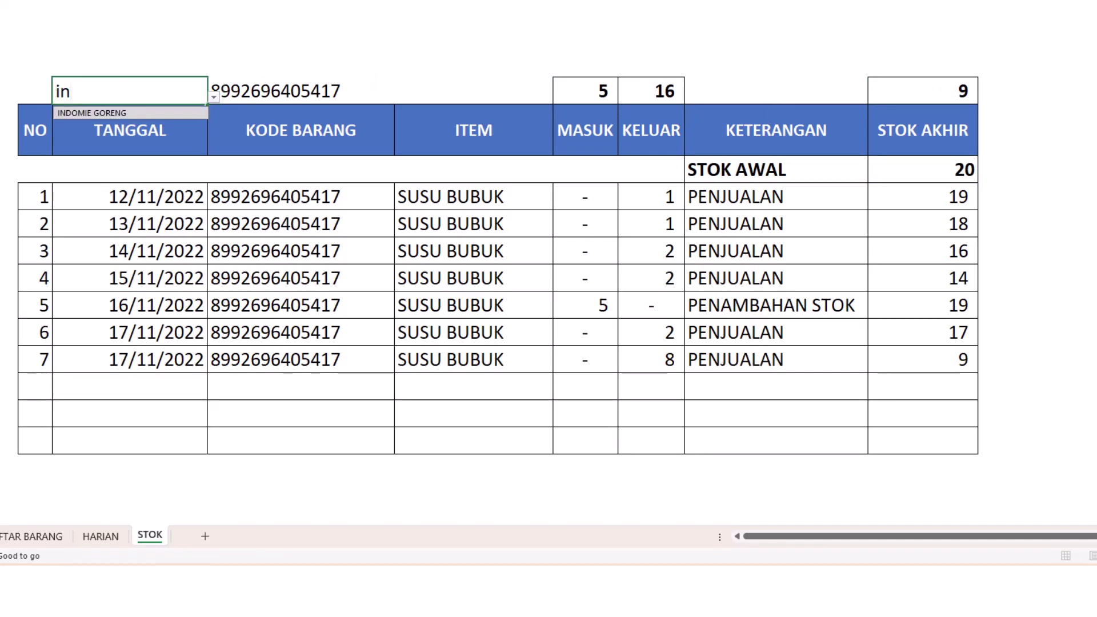
pyautogui.press('Return')
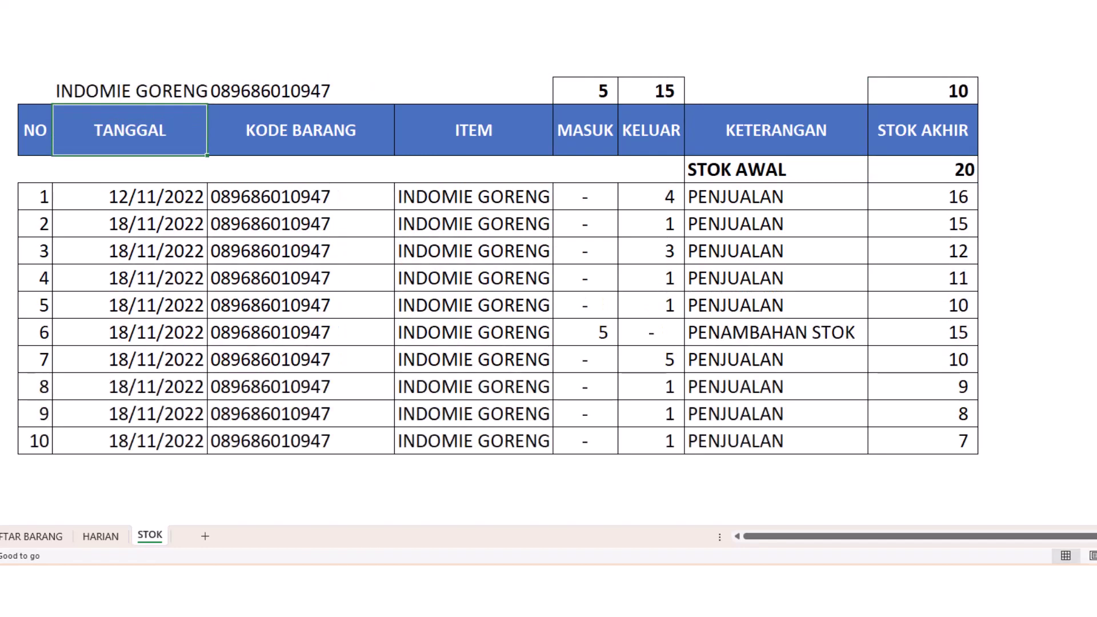
# Inspect the ranges summed by the formulas in F4 and G4 against the filled transaction rows.
pyautogui.click(586, 90)
pyautogui.press('F2')
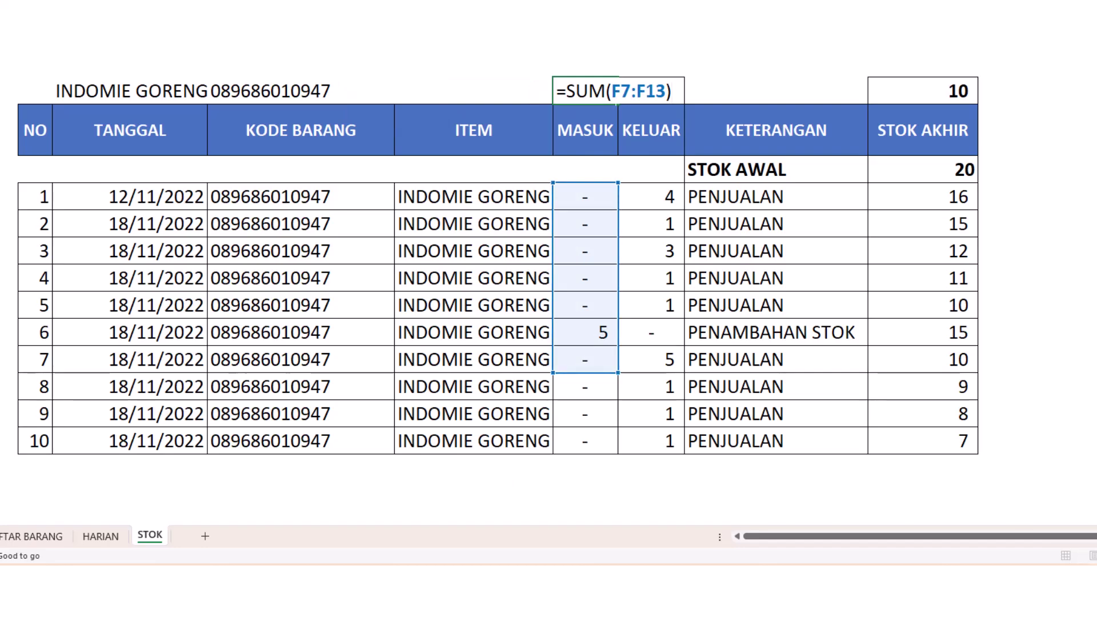
pyautogui.press('Escape')
pyautogui.press('Right')
pyautogui.press('F2')
pyautogui.press('Escape')
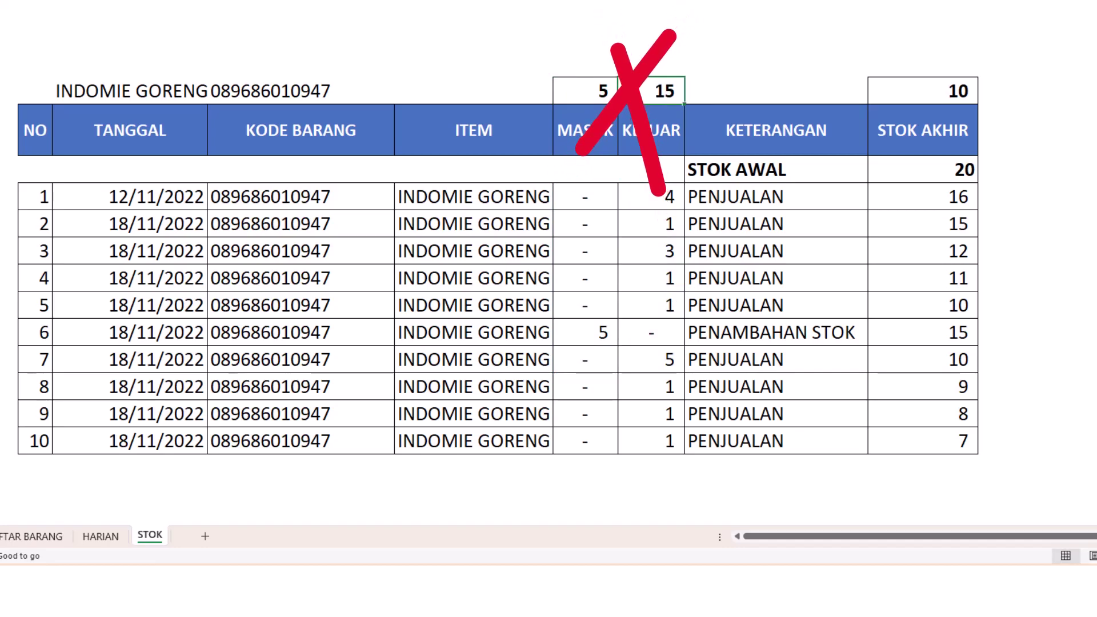
# Replace the F7:F13 range inside the SUM formula in F4 with the CHOOSECOLS function.
pyautogui.press('Left')
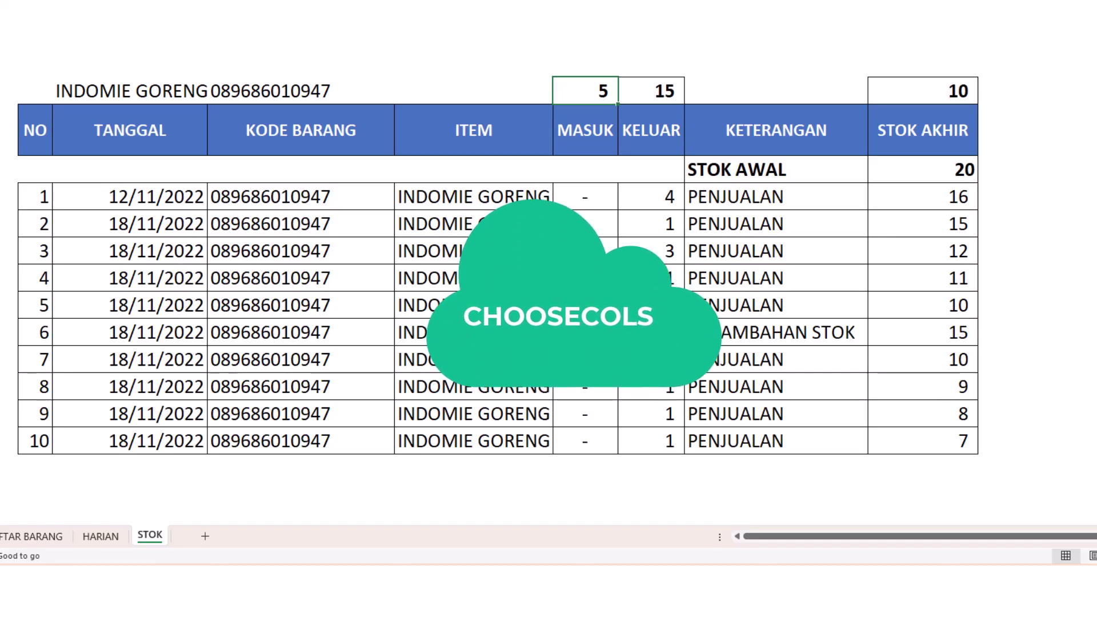
pyautogui.press('F2')
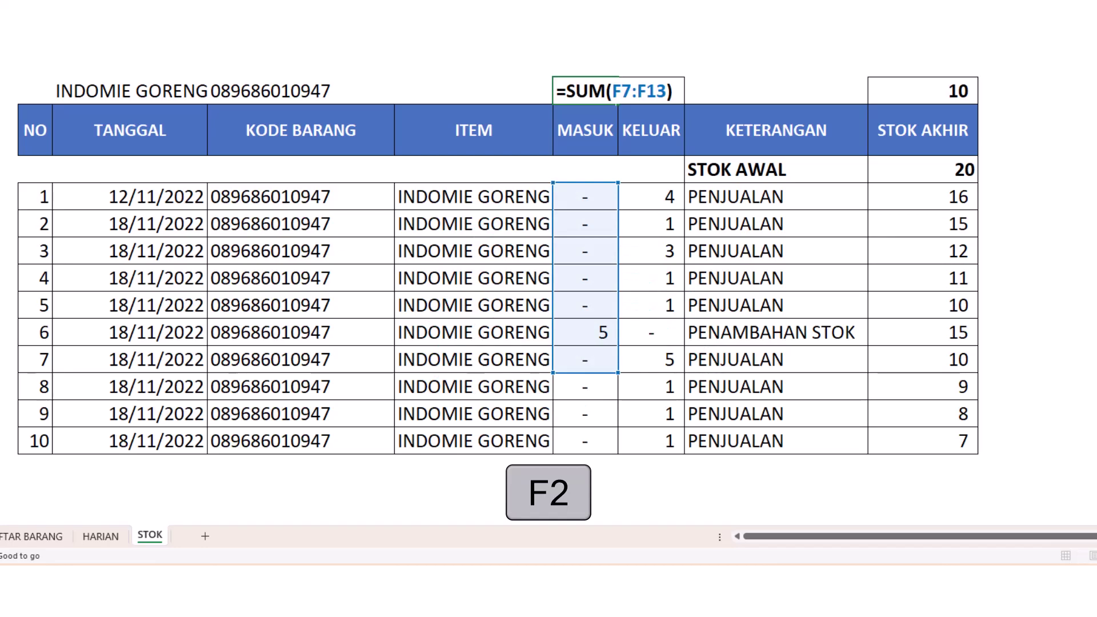
pyautogui.hotkey('shift', 'Right')
pyautogui.hotkey('shift', 'Right')
pyautogui.hotkey('shift', 'Right')
pyautogui.hotkey('shift', 'Right')
pyautogui.hotkey('shift', 'Right')
pyautogui.hotkey('shift', 'Right')
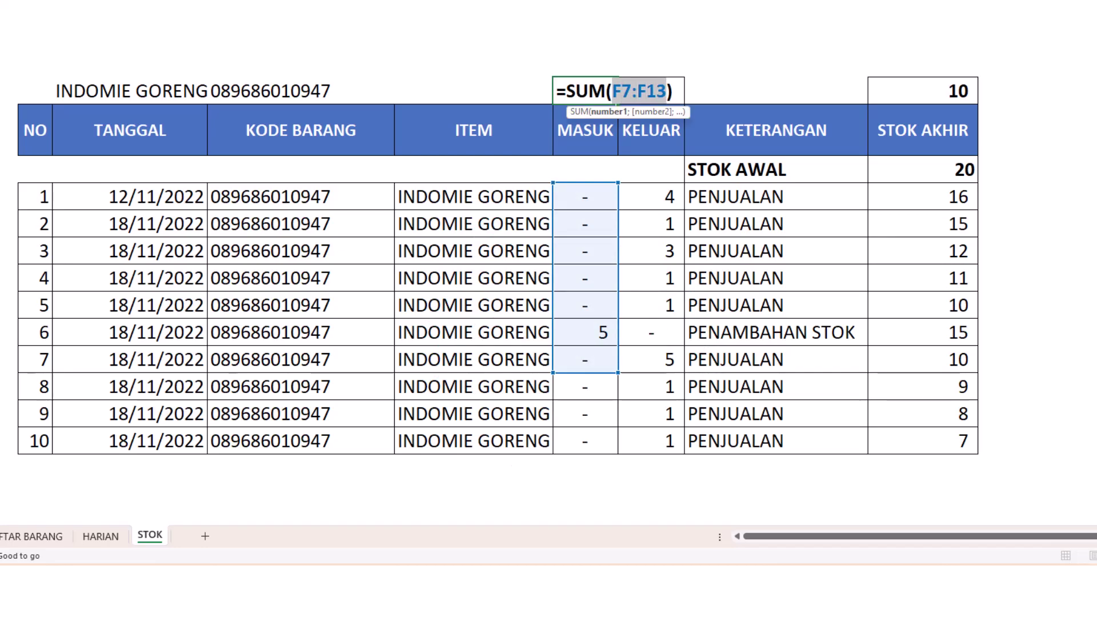
pyautogui.write('cho')
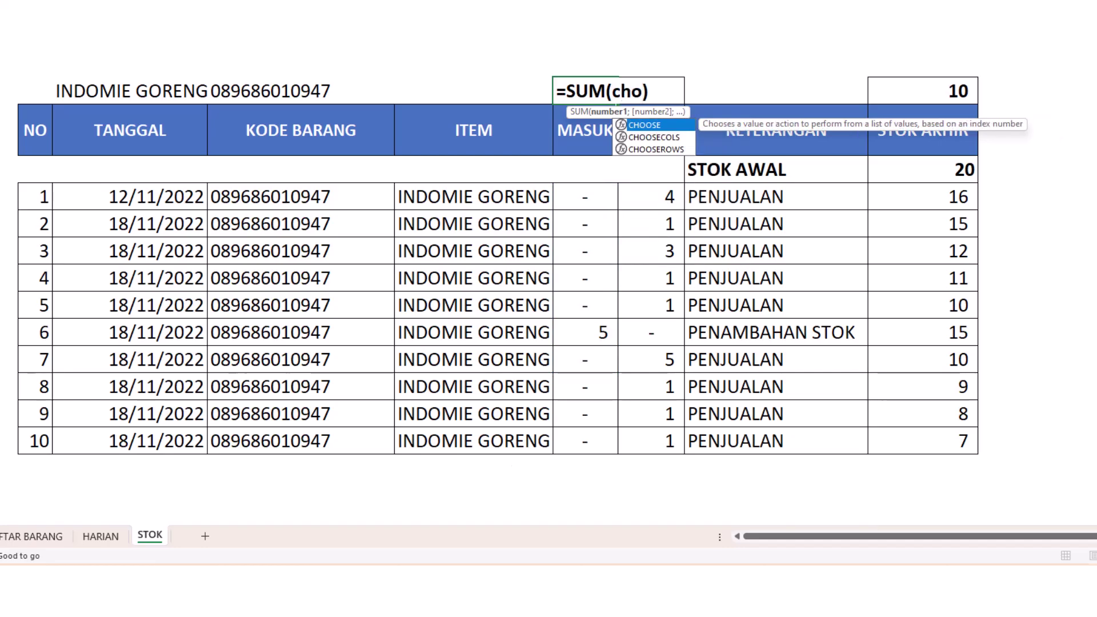
pyautogui.press('Down')
pyautogui.press('Tab')
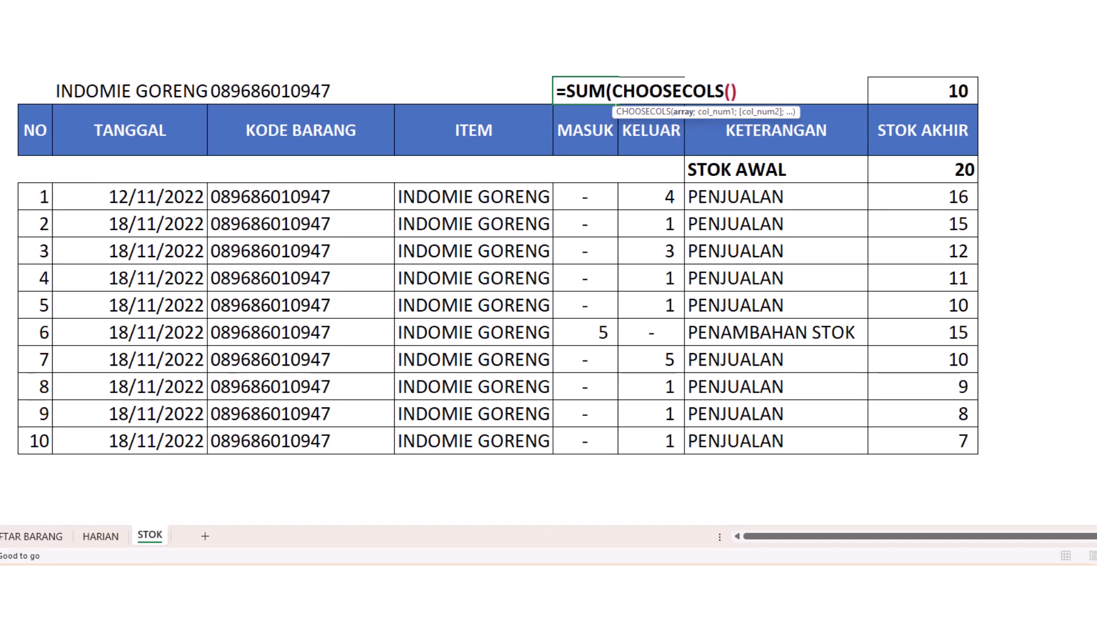
# Give CHOOSECOLS the array C7# and column 4 so that F4 reads =SUM(CHOOSECOLS(C7#;4)).
pyautogui.write('c')
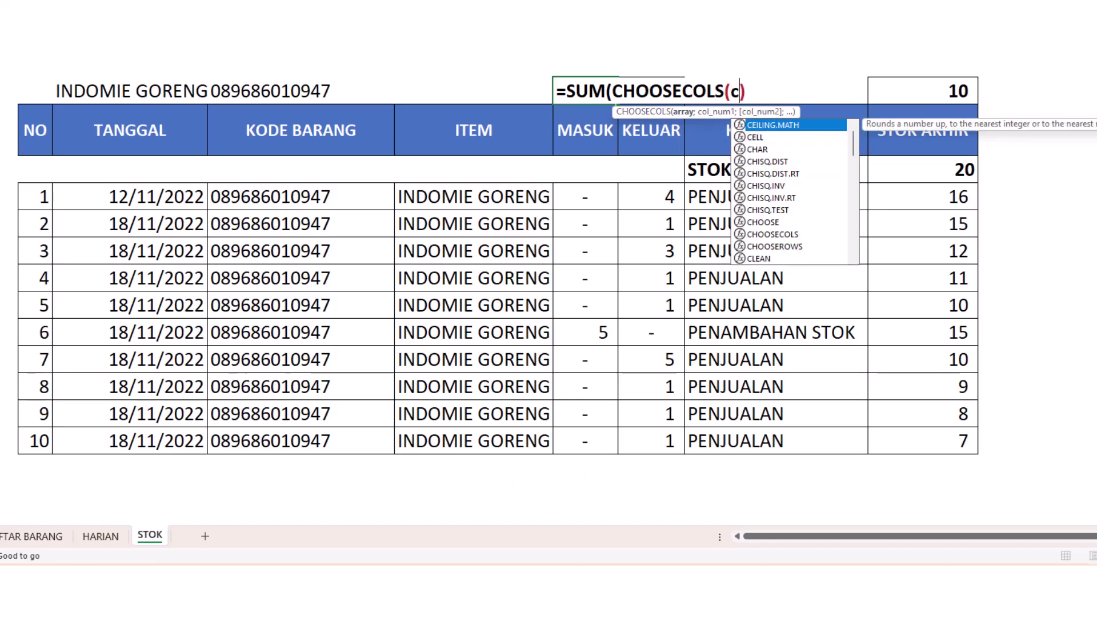
pyautogui.write('7')
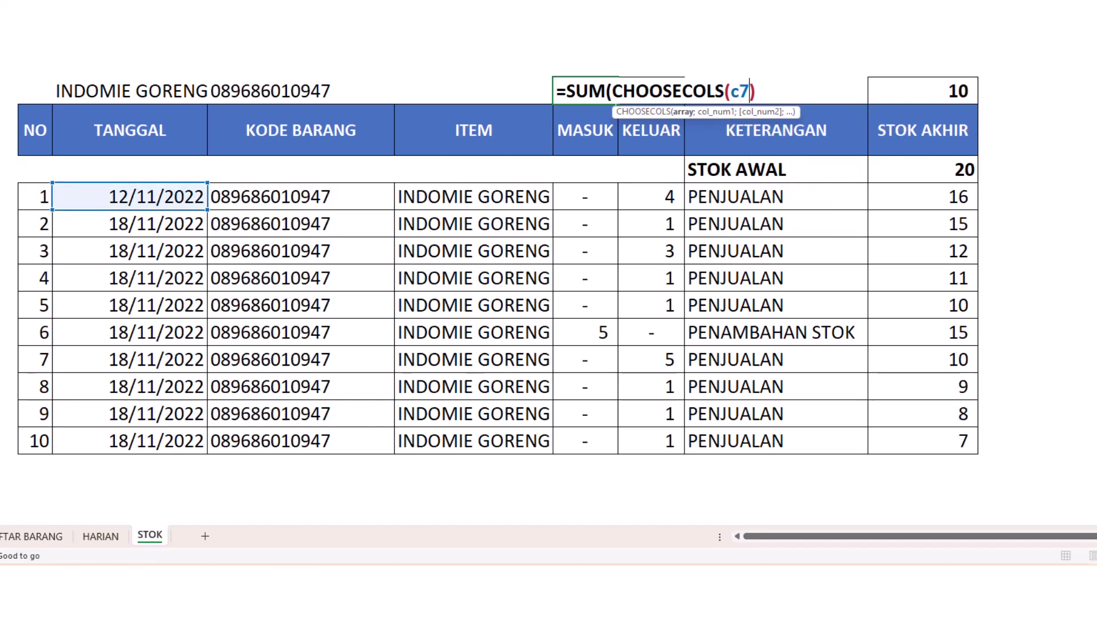
pyautogui.write('#')
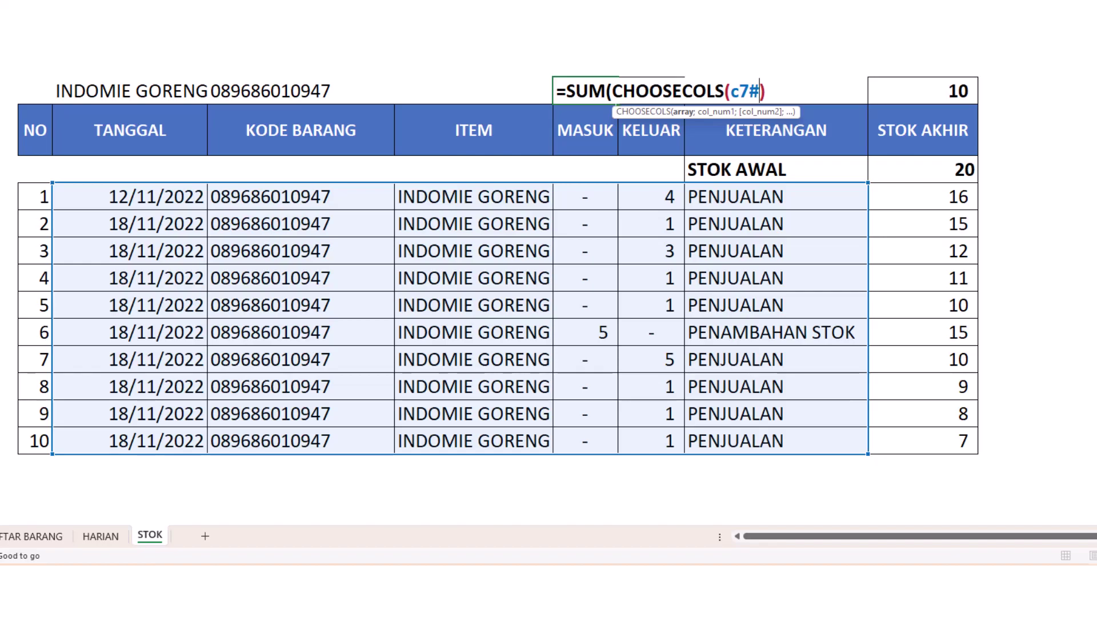
pyautogui.write(';')
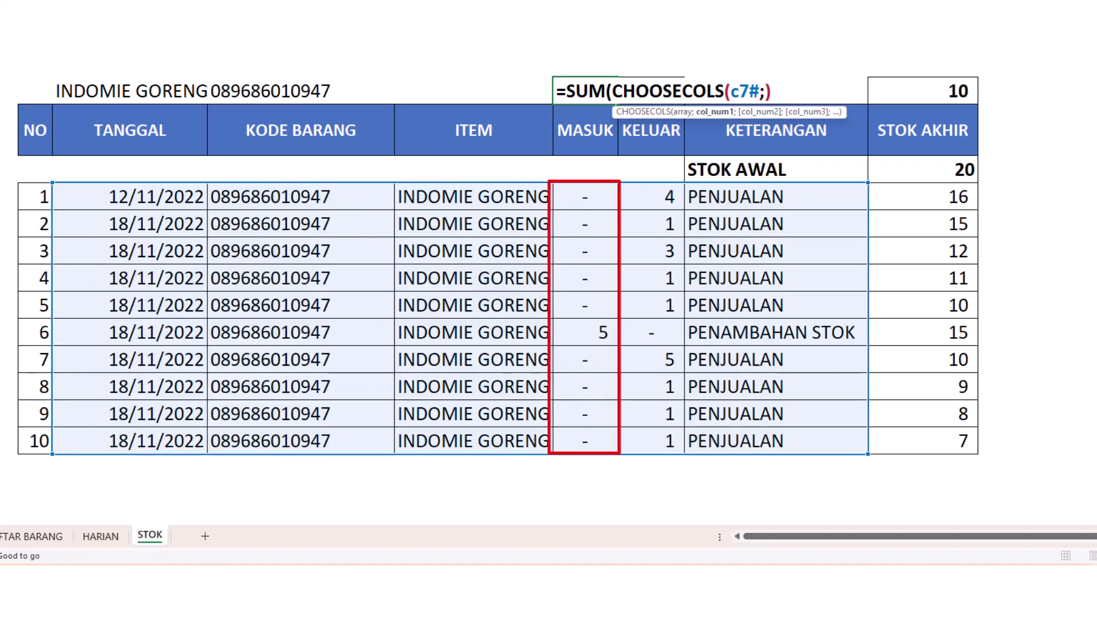
pyautogui.write('4')
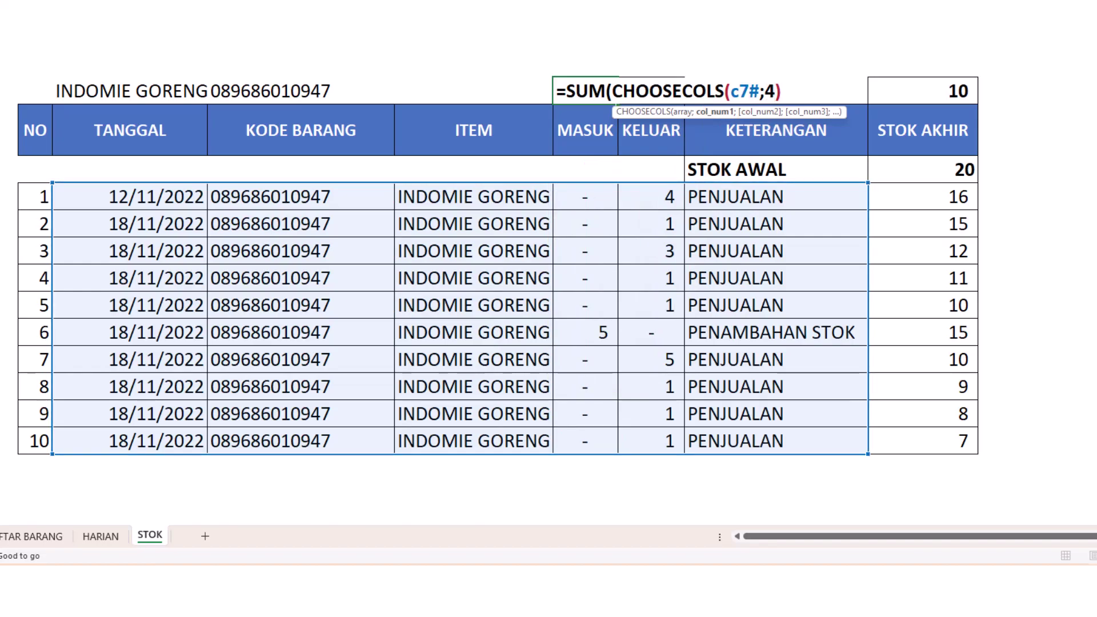
pyautogui.write(')')
pyautogui.press('Return')
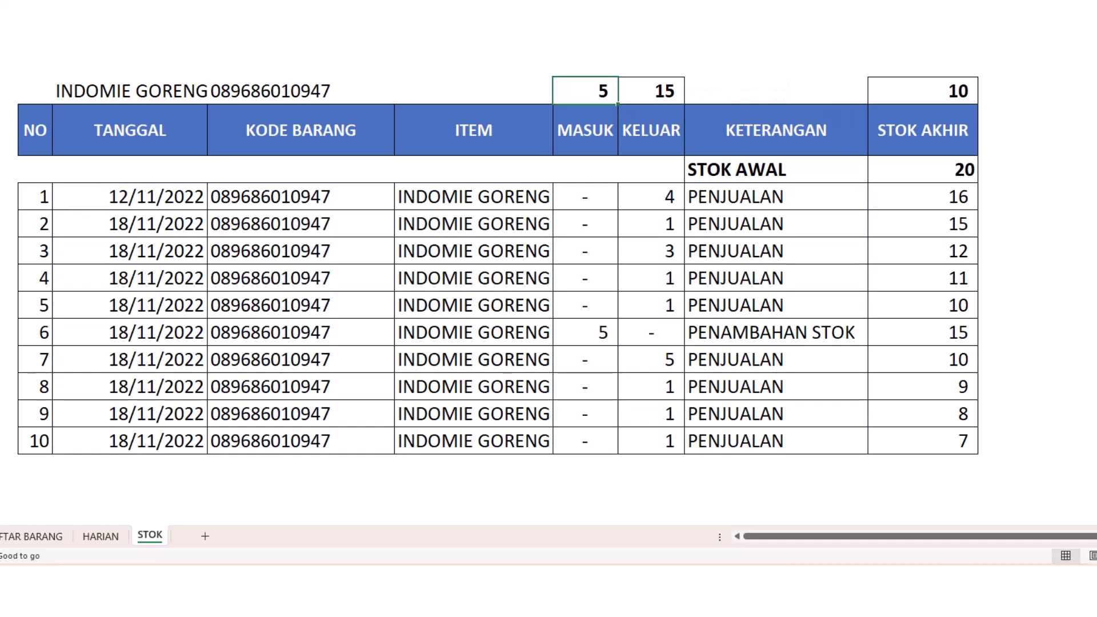
# Copy the SUM(CHOOSECOLS(C7#;4)) expression from F4 into the KELUAR total cell G4 as a formula.
pyautogui.press('F2')
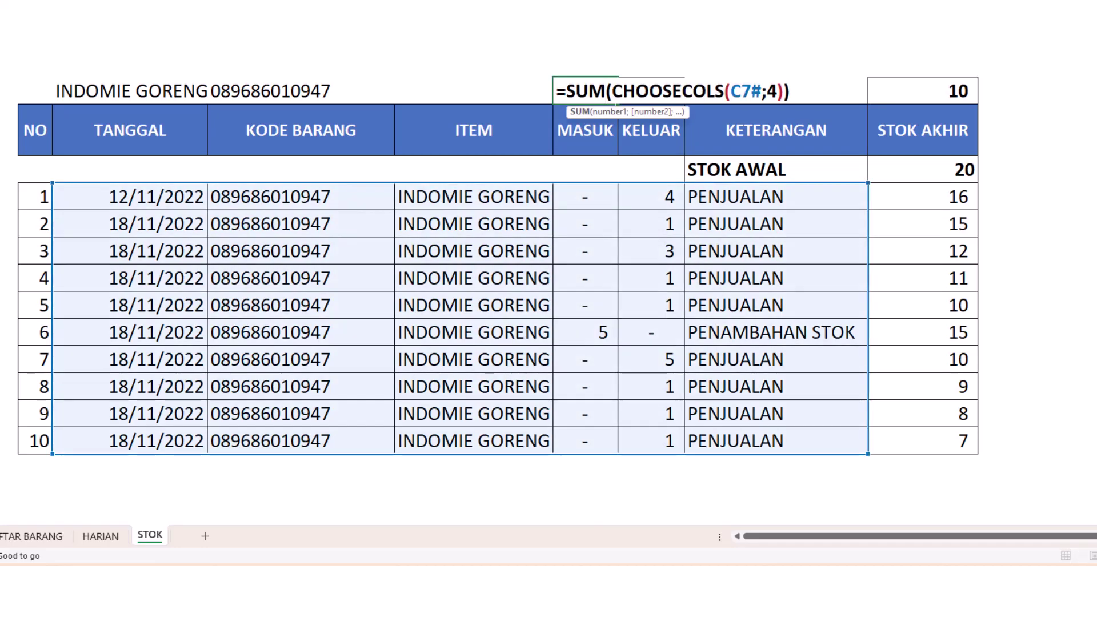
pyautogui.moveTo(567, 92); pyautogui.dragTo(791, 91)
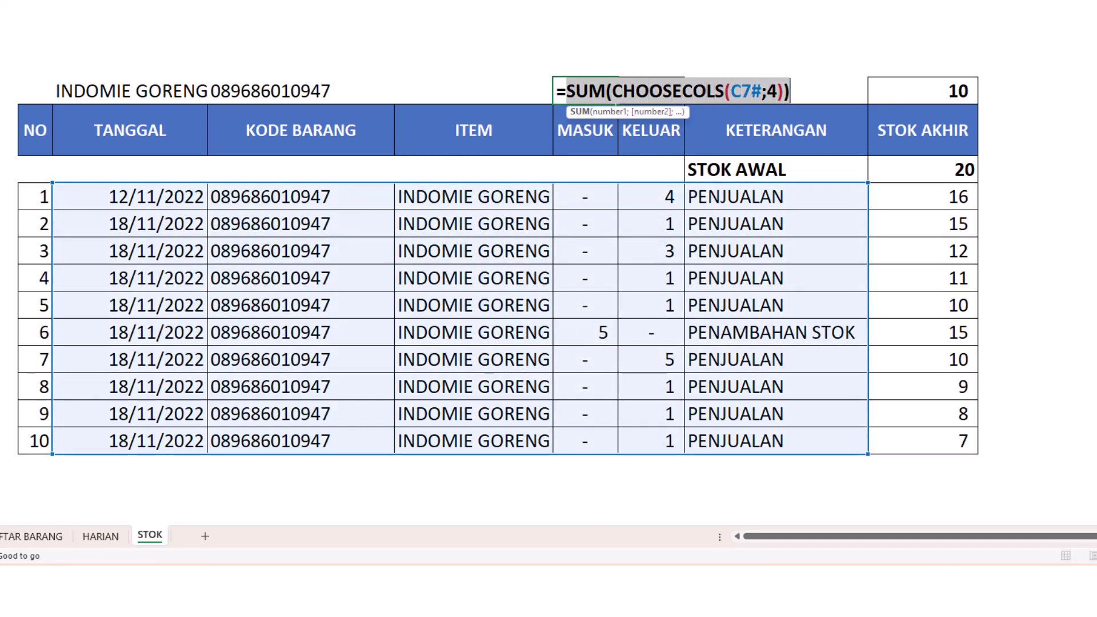
pyautogui.hotkey('ctrl', 'c')
pyautogui.press('Escape')
pyautogui.click(651, 91)
pyautogui.write('=')
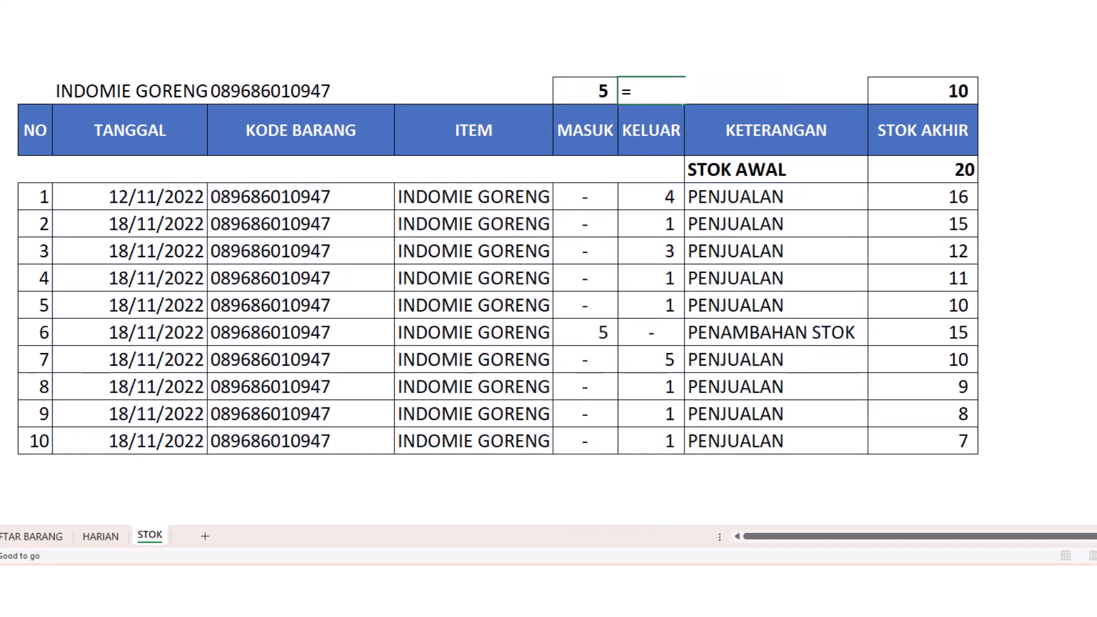
pyautogui.hotkey('ctrl', 'v')
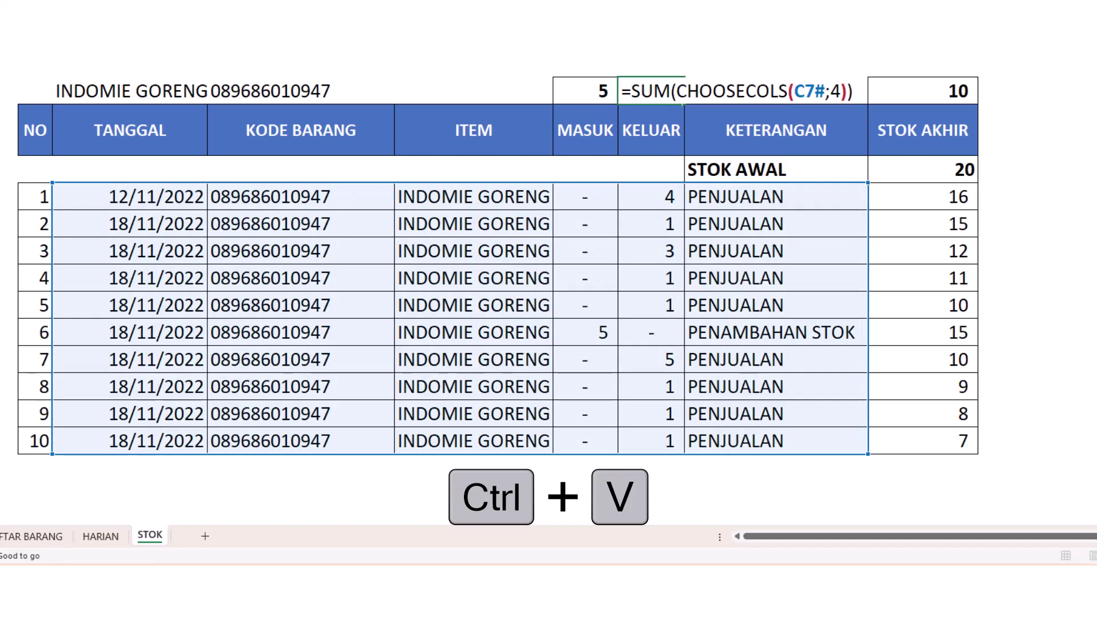
# Set the CHOOSECOLS column number in G4 to 5 so that the formula reads =SUM(CHOOSECOLS(C7#;5)).
pyautogui.click(841, 91)
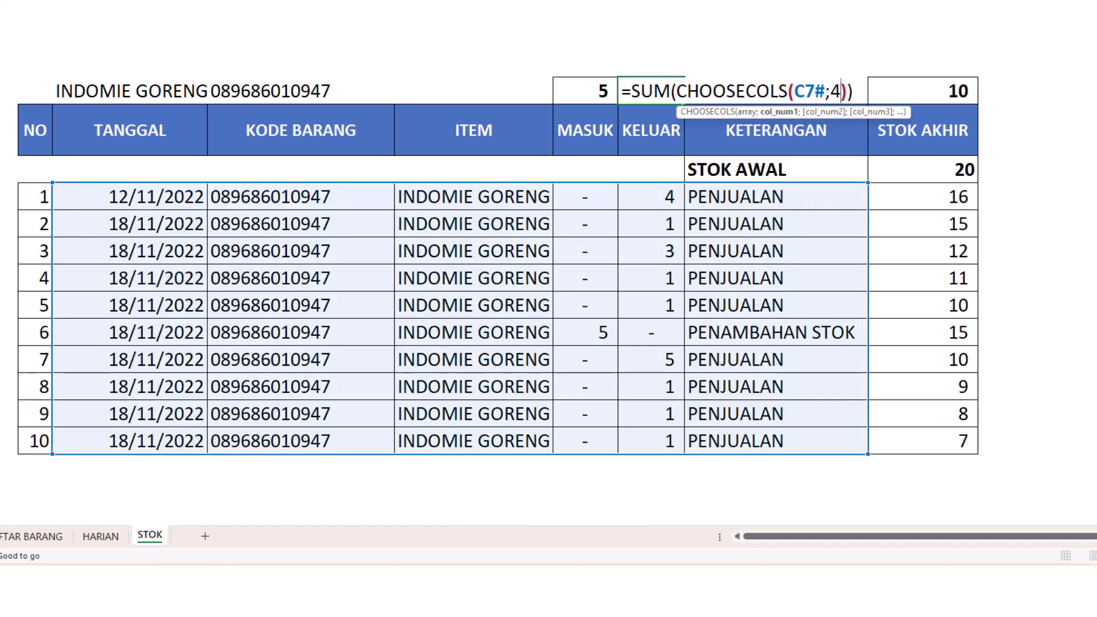
pyautogui.press('BackSpace')
pyautogui.write('5')
pyautogui.hotkey('ctrl', 'Return')
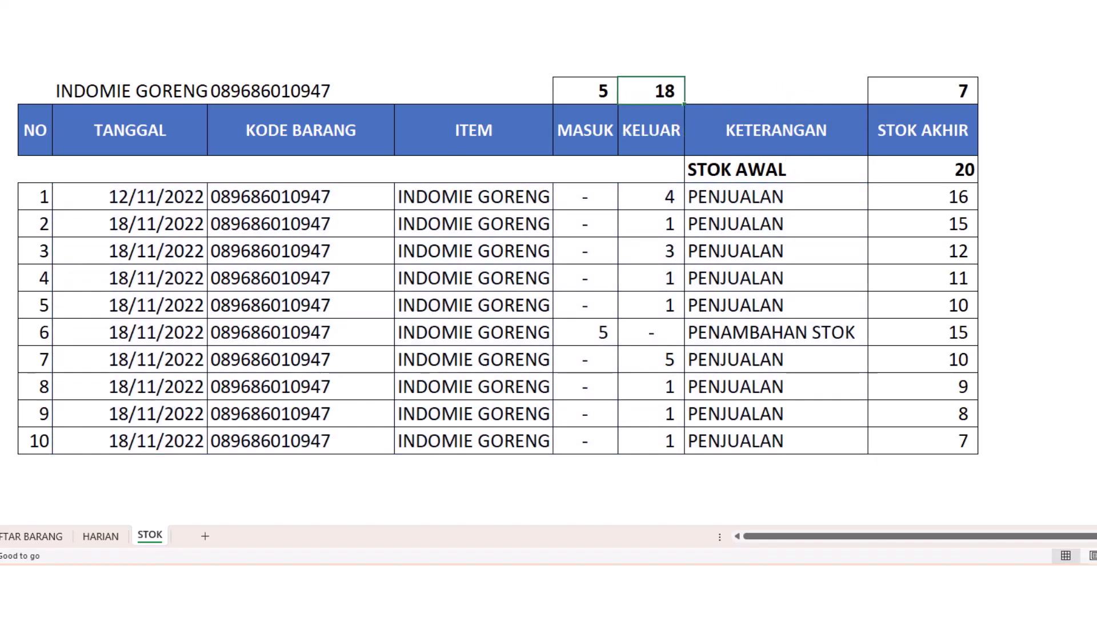
pyautogui.press('F2')
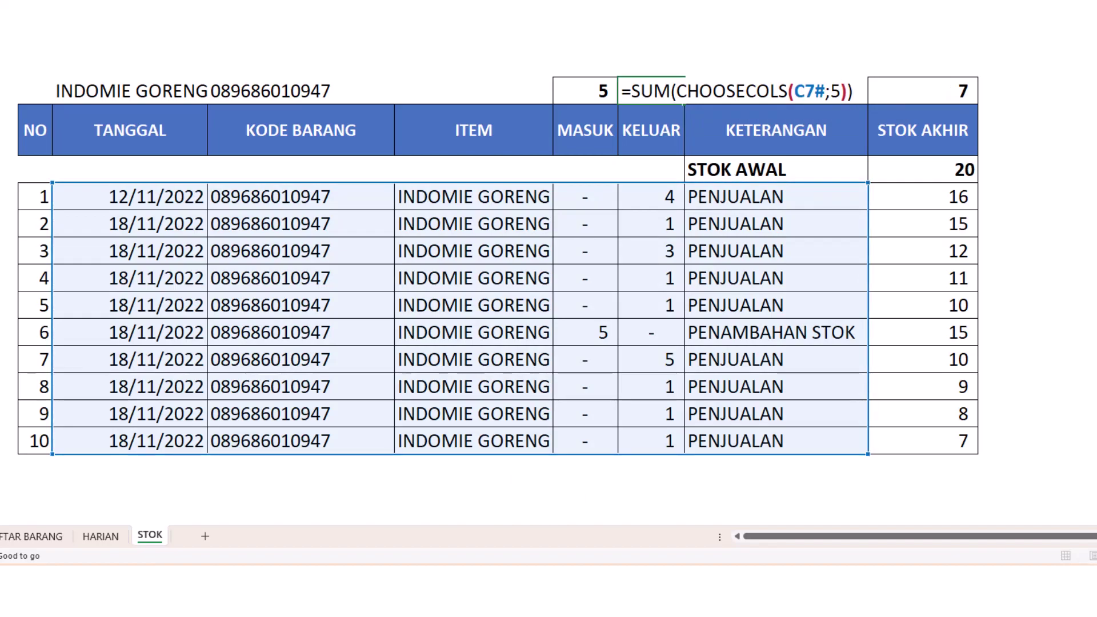
pyautogui.press('Escape')
# Choose SUSU BUBUK as the item in C4 and check the MASUK total formula in F4.
pyautogui.click(201, 92)
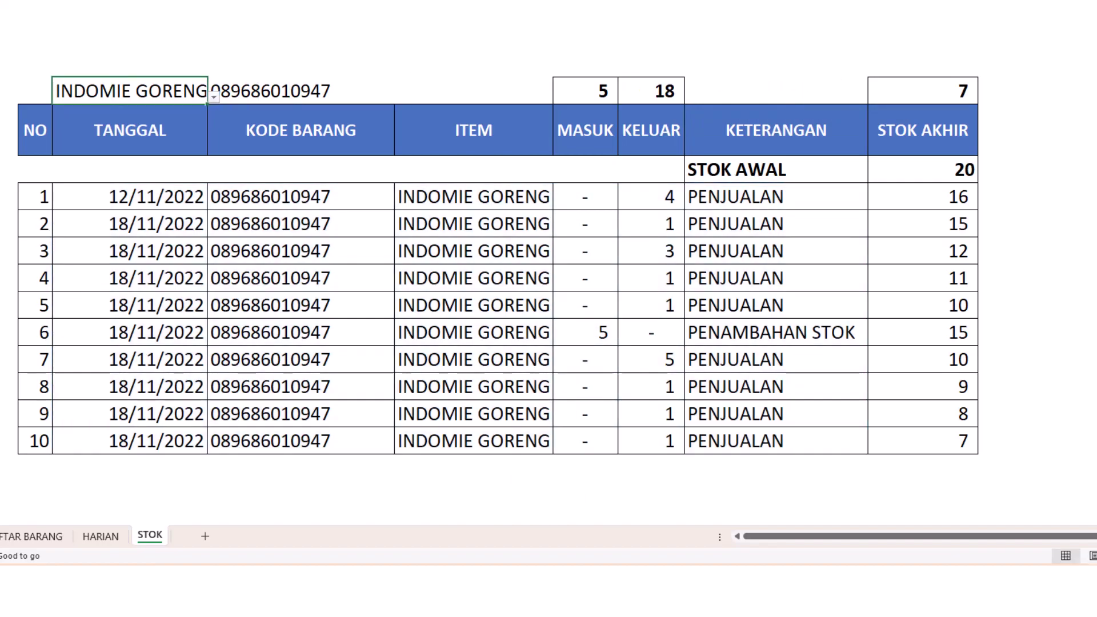
pyautogui.click(213, 97)
pyautogui.click(92, 138)
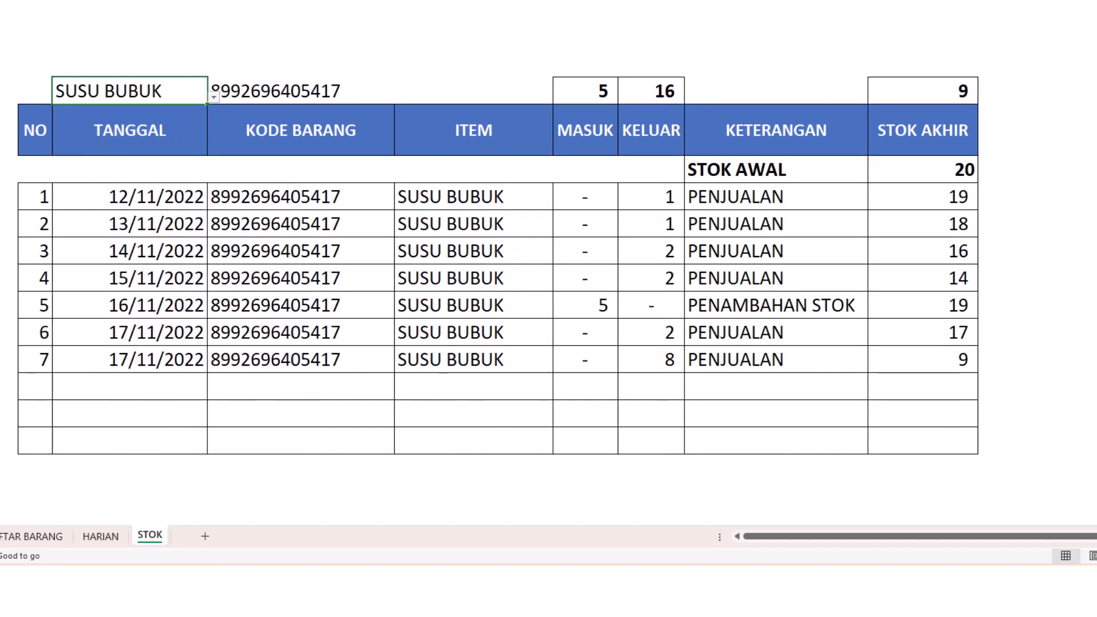
pyautogui.click(586, 91)
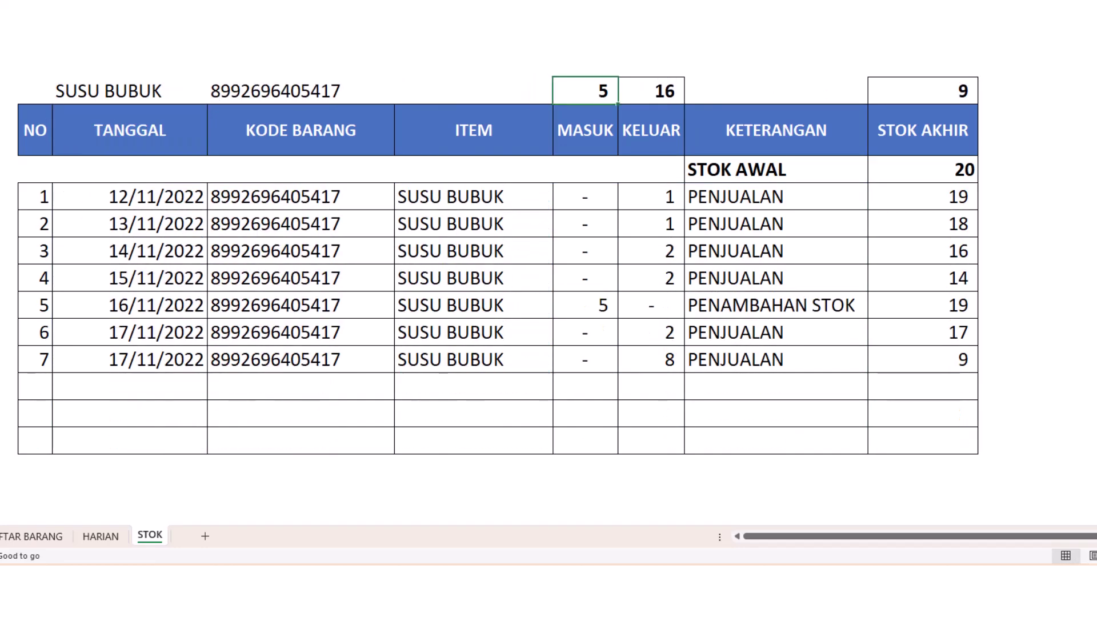
pyautogui.press('F2')
pyautogui.press('Escape')
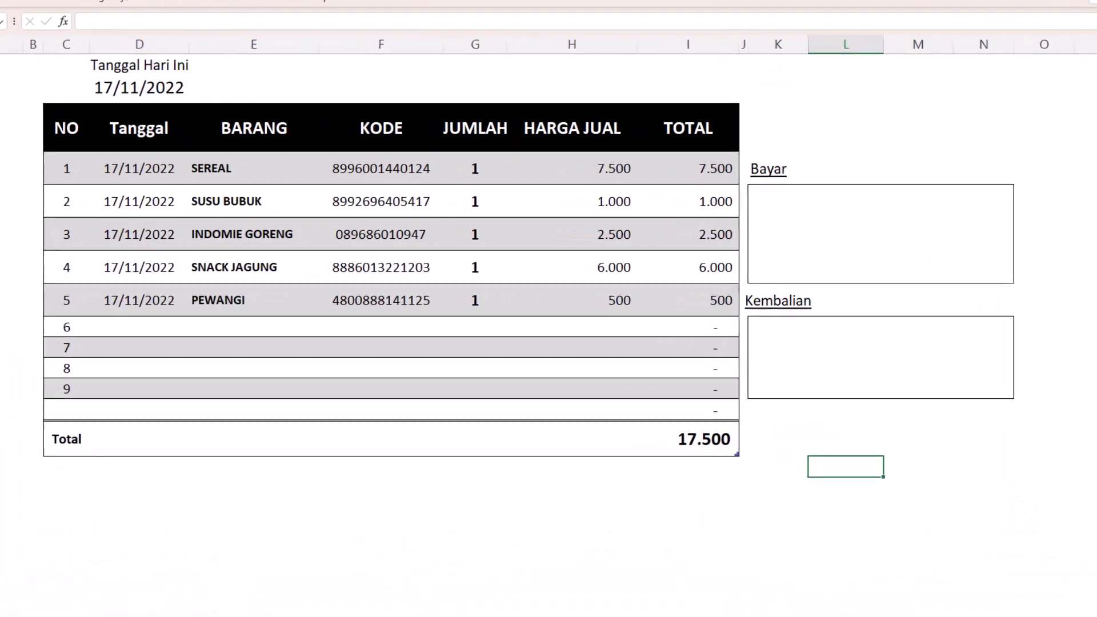
# Add A-MILD 12 and INDOMIE GORENG as items 6 and 7 in the cashier table's BARANG column.
pyautogui.click(330, 312)
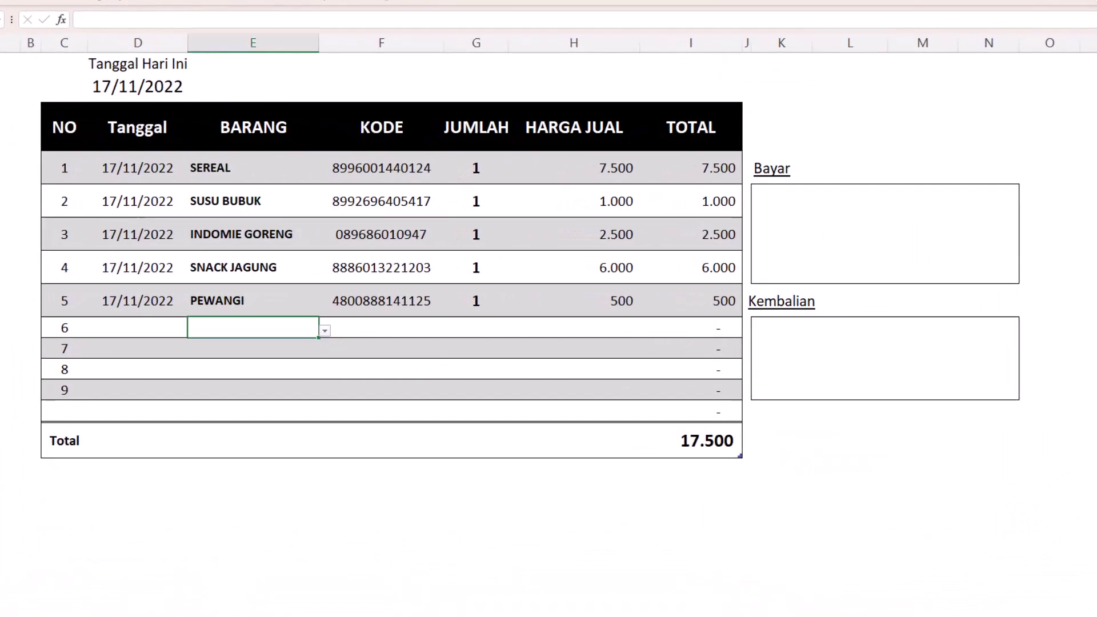
pyautogui.click(325, 331)
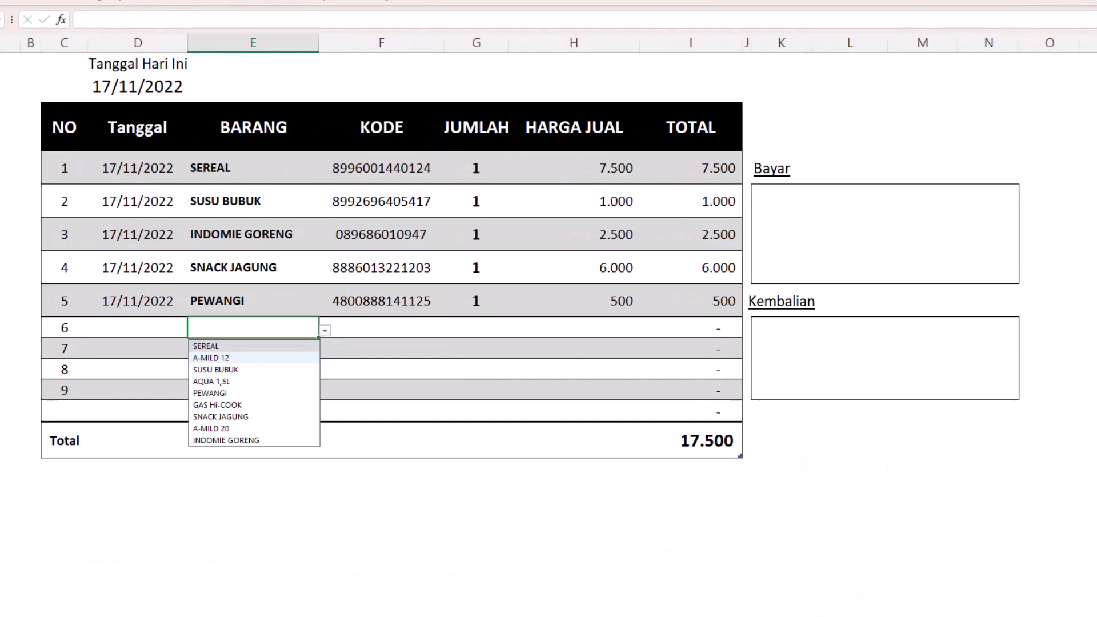
pyautogui.click(251, 359)
pyautogui.click(254, 349)
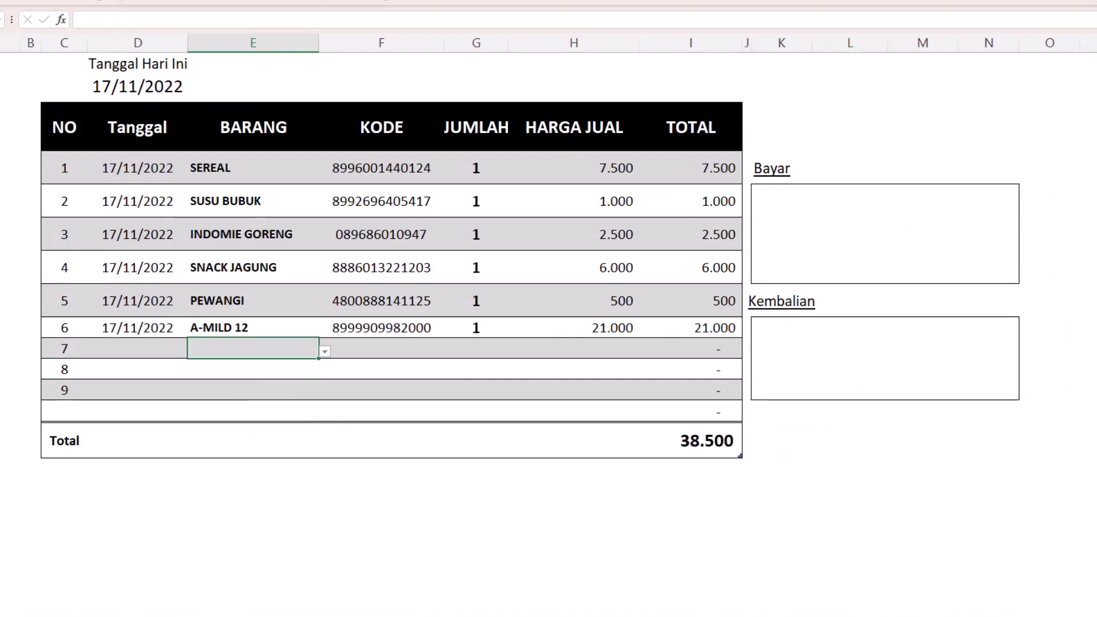
pyautogui.click(325, 352)
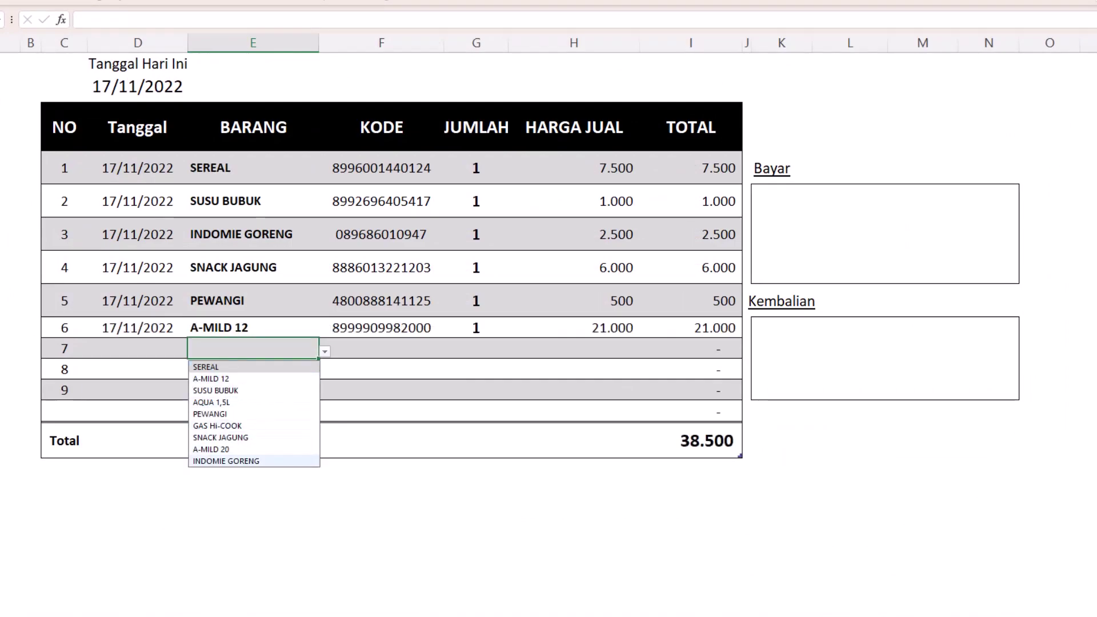
pyautogui.click(225, 461)
pyautogui.moveTo(170, 97)
pyautogui.mouseDown()
pyautogui.moveTo(329, 417)
pyautogui.moveTo(168, 100)
pyautogui.mouseUp()
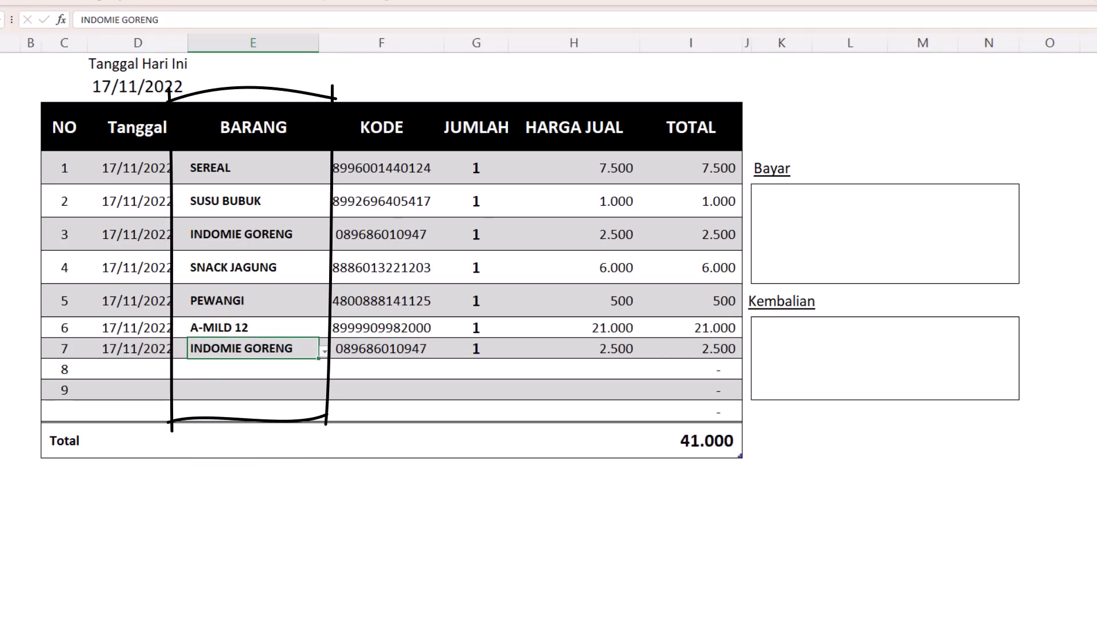
pyautogui.click(253, 369)
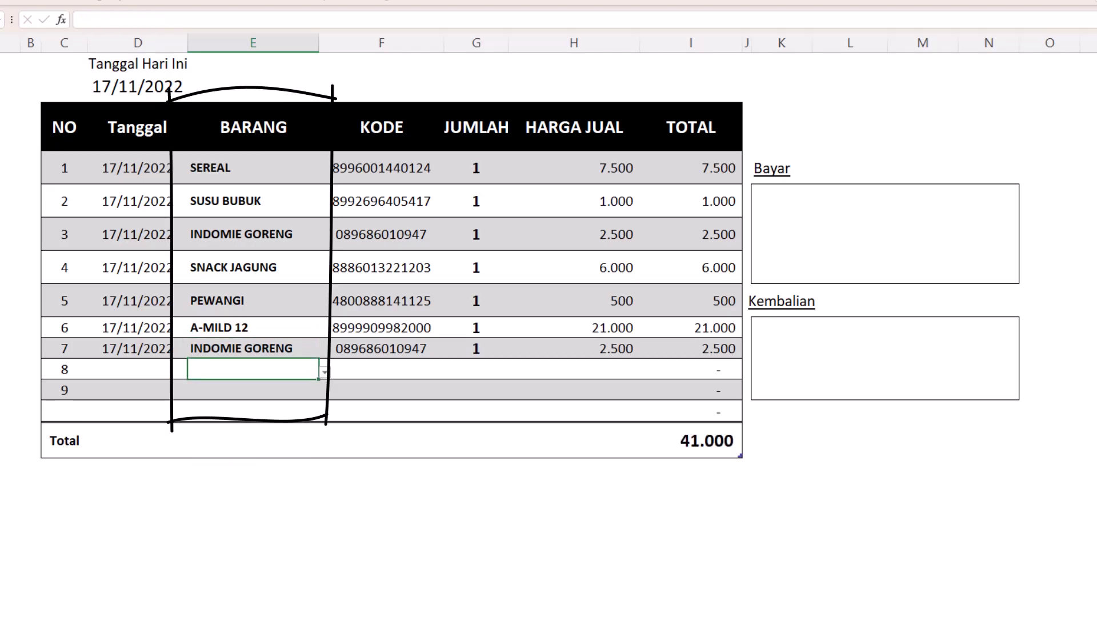
# Set the JUMLAH of INDOMIE GORENG in cashier row 7 to 5.
pyautogui.click(476, 349)
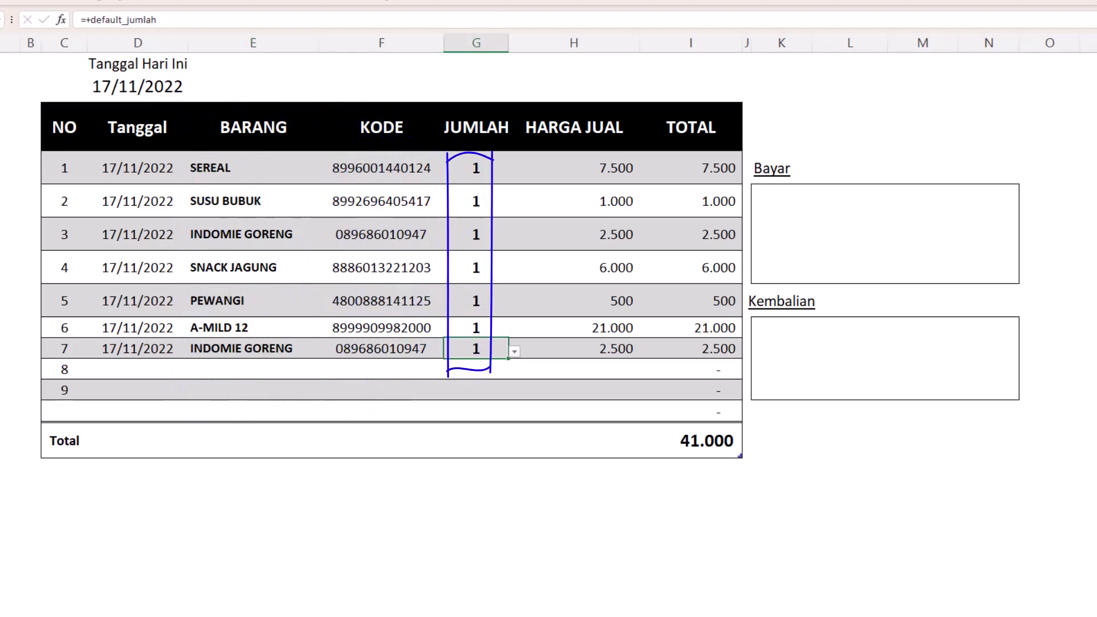
pyautogui.write('5')
pyautogui.press('Return')
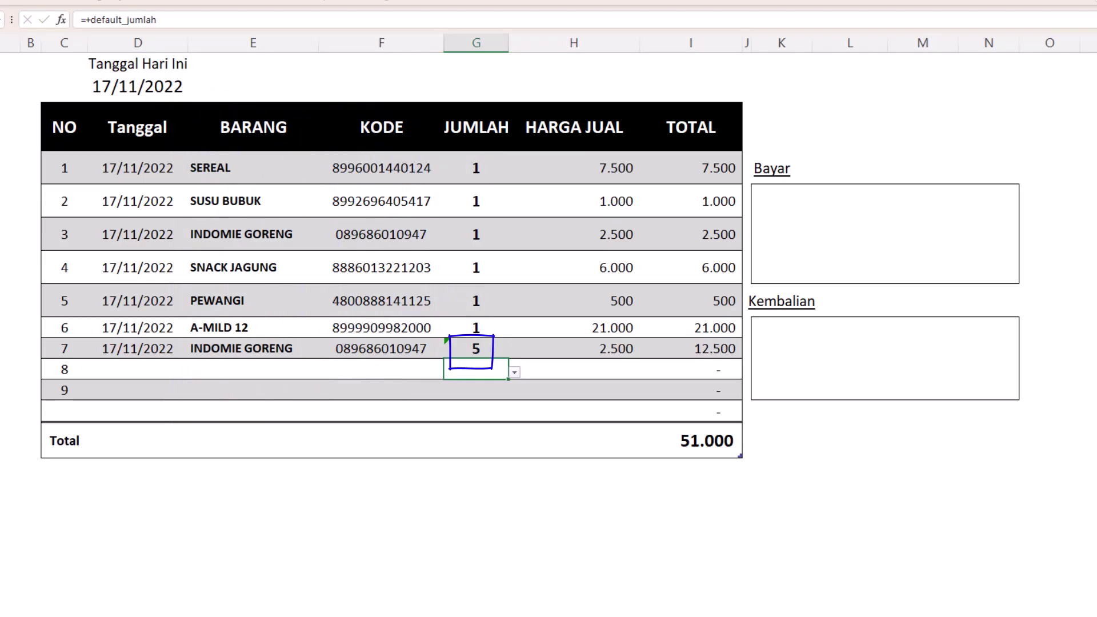
# Enter 50000 as the payment in the Bayar box.
pyautogui.click(885, 233)
pyautogui.write('50000')
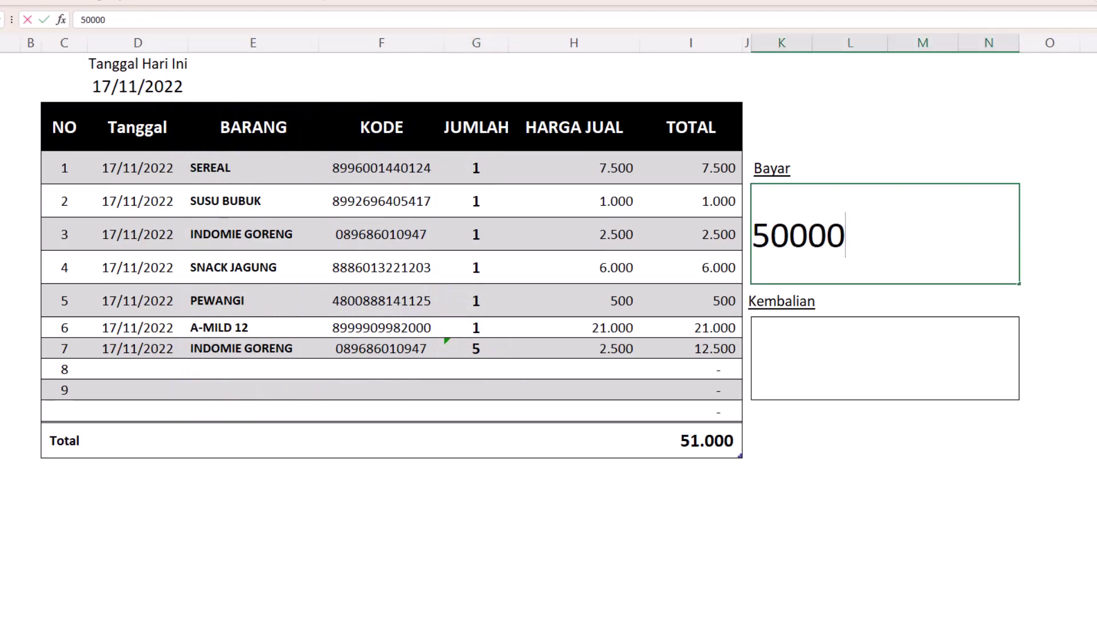
pyautogui.press('Return')
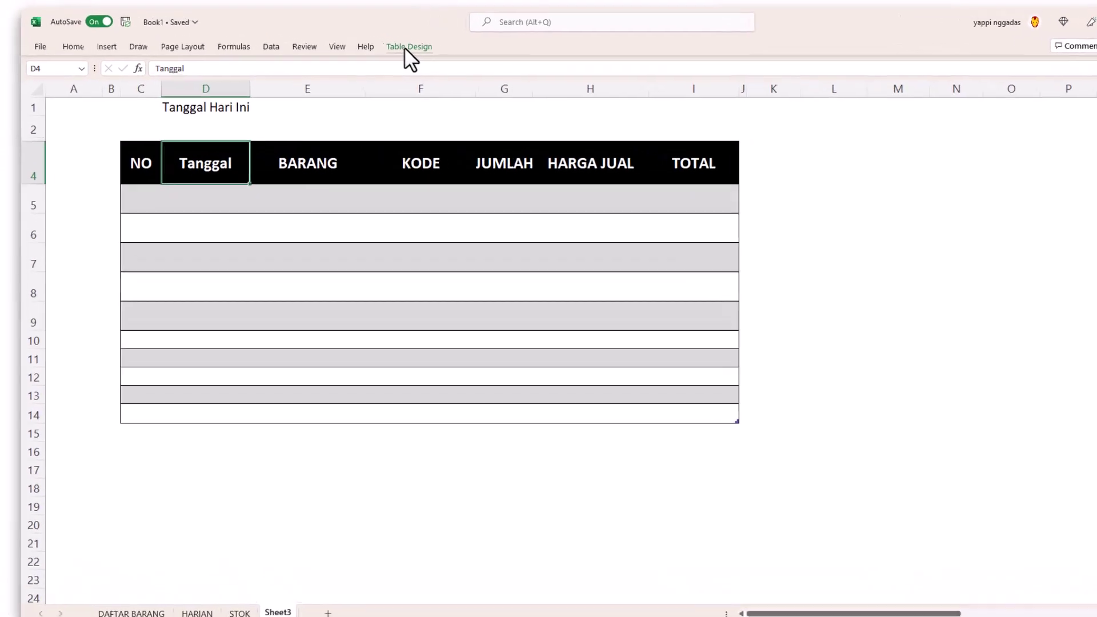
# Add a total row to the Table_kasir table on Sheet3.
pyautogui.click(401, 48)
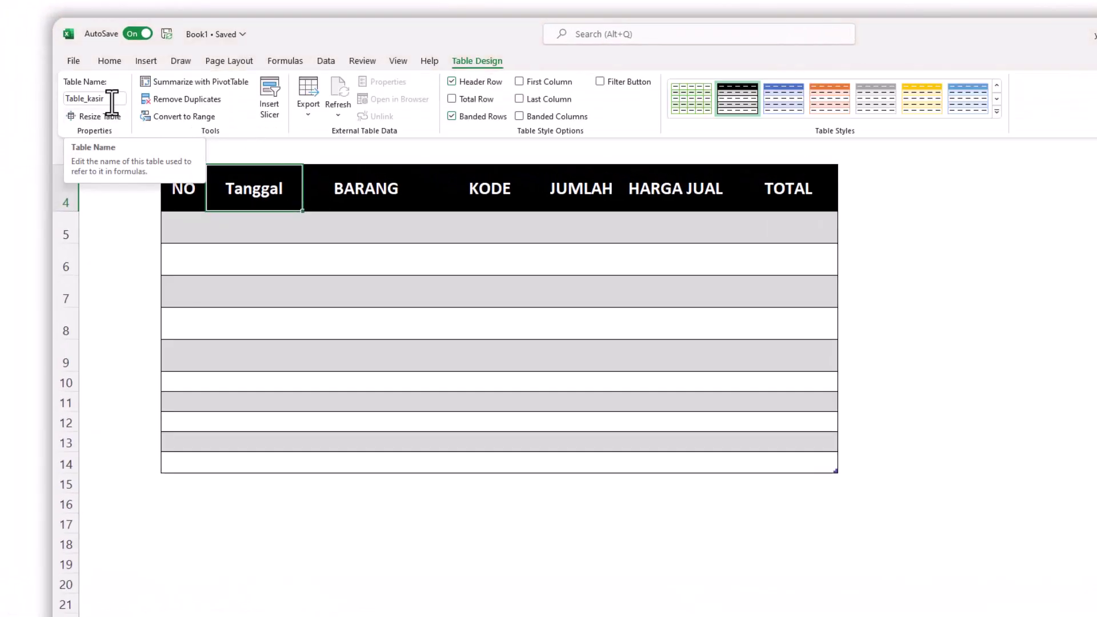
pyautogui.click(452, 100)
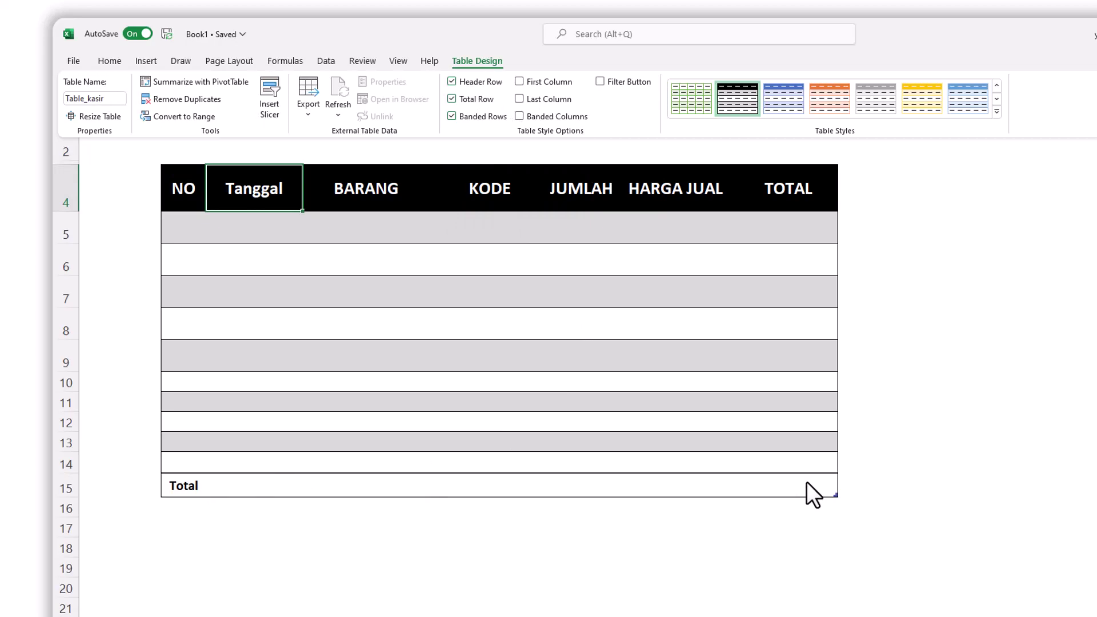
# Enter =TODAY() in D2 under the Tanggal Hari Ini label.
pyautogui.click(254, 147)
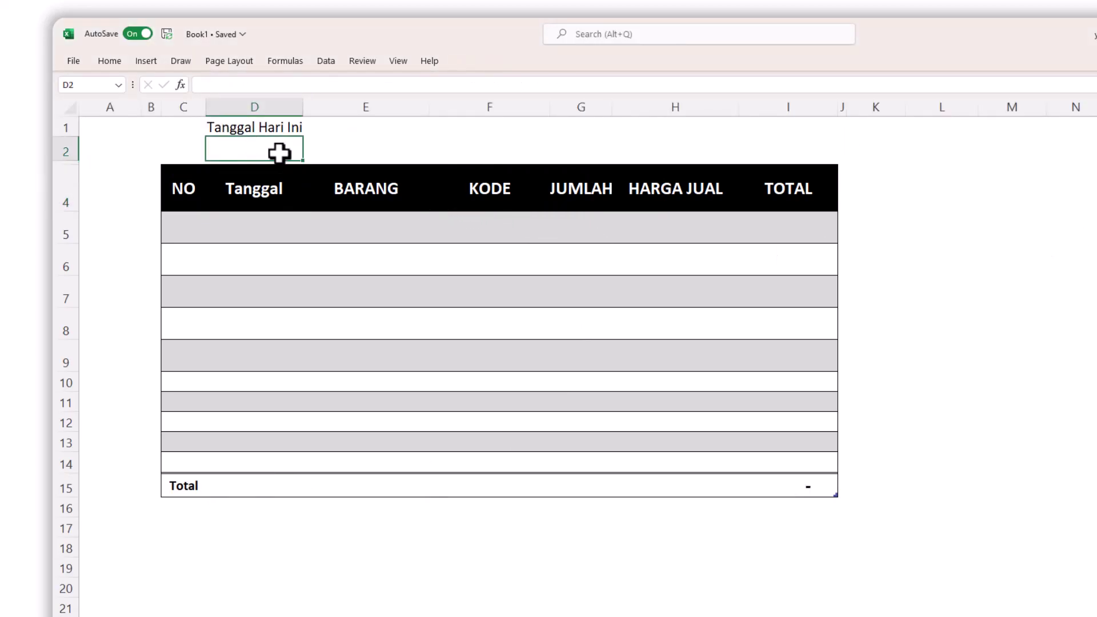
pyautogui.write('=to')
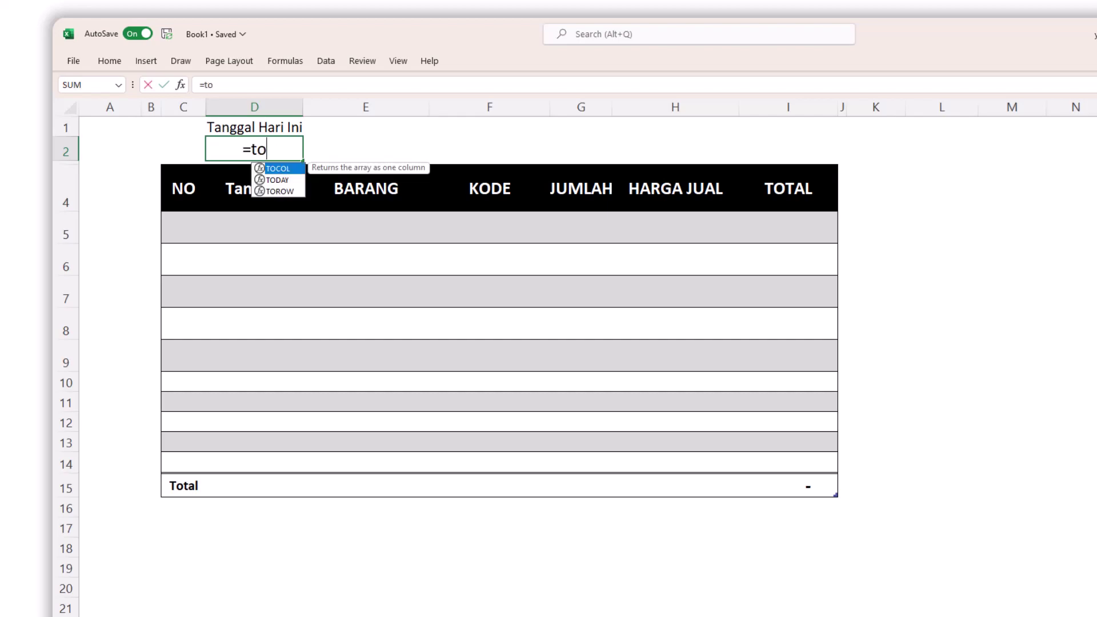
pyautogui.press('Tab')
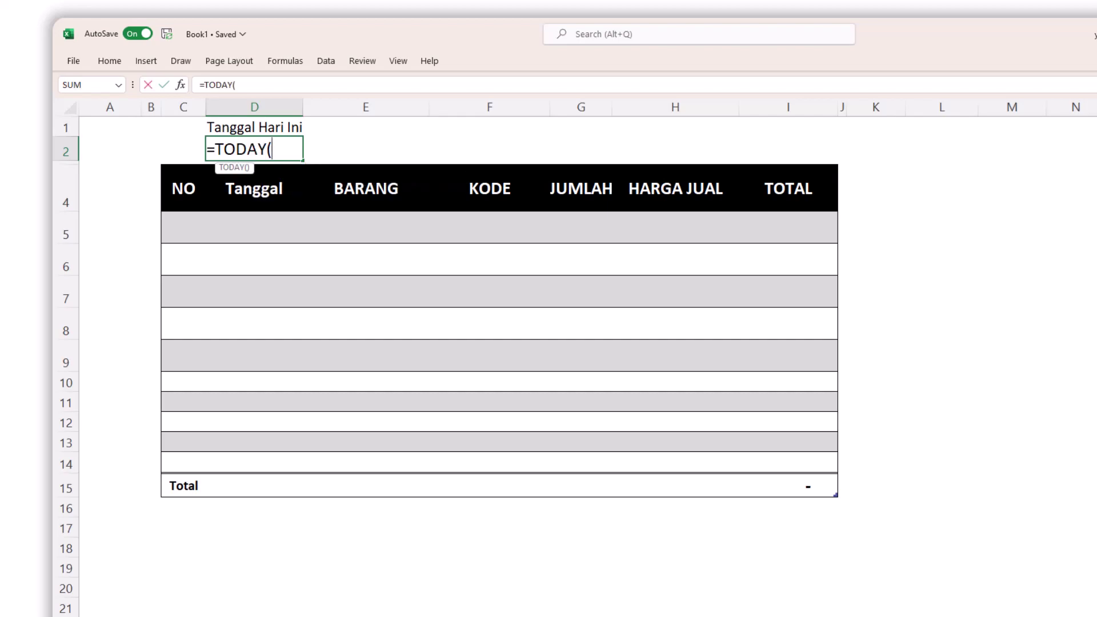
pyautogui.press('Return')
pyautogui.press('Up')
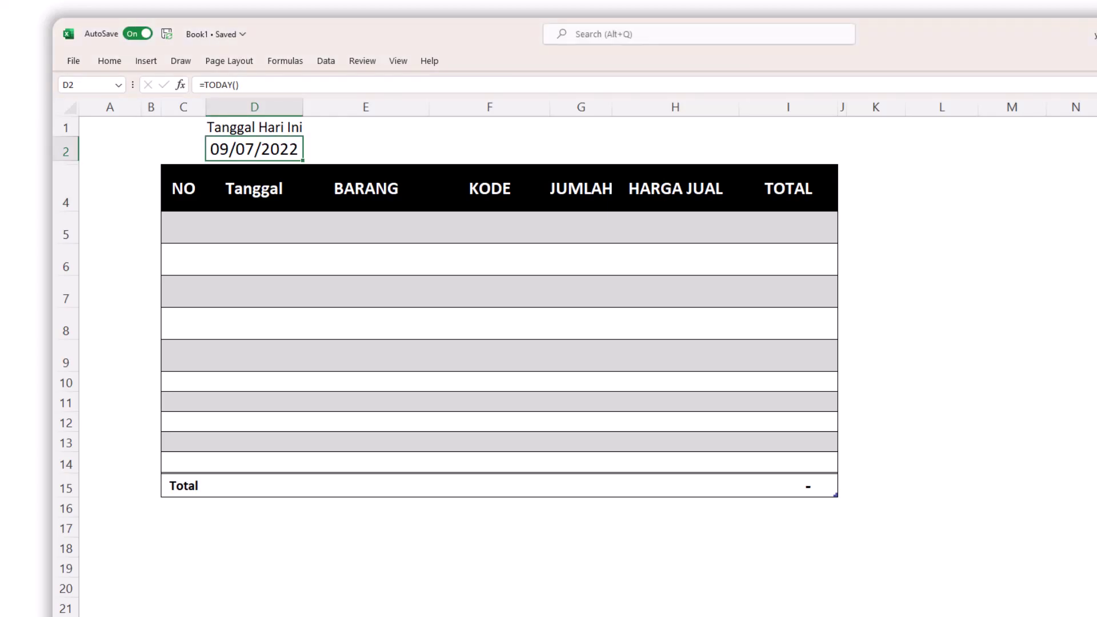
# Start a data validation rule for BARANG cell E5 that allows values from a list.
pyautogui.click(366, 227)
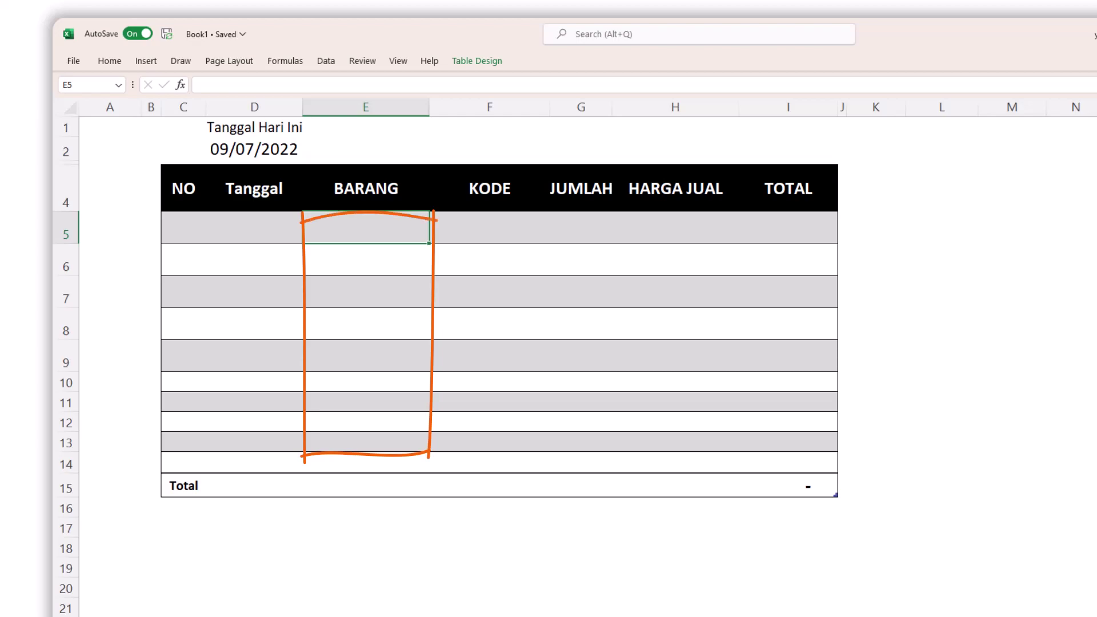
pyautogui.click(325, 61)
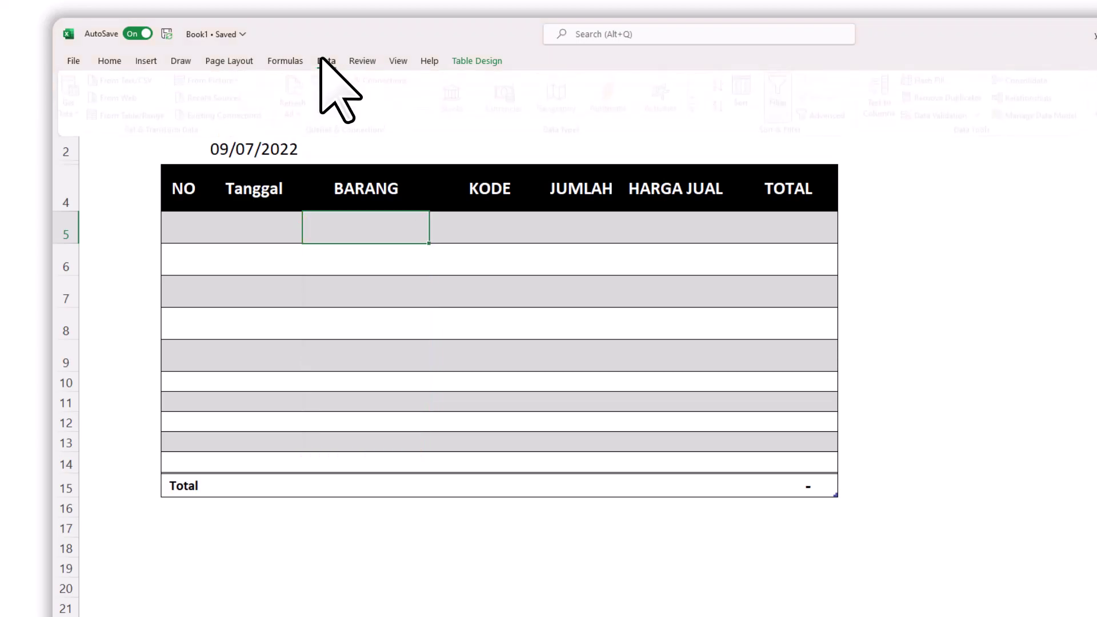
pyautogui.click(986, 116)
pyautogui.click(960, 134)
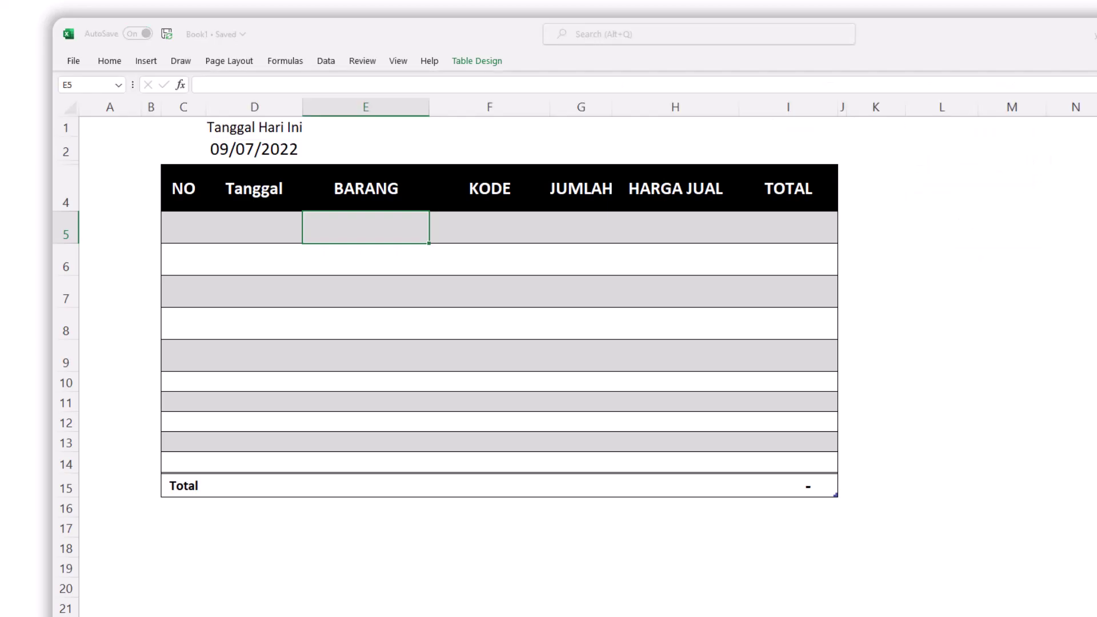
pyautogui.click(709, 380)
pyautogui.click(693, 418)
# Use the NAMA BARANG entries on DAFTAR BARANG ($F$4:$F$12) as the list source and apply the validation.
pyautogui.click(794, 434)
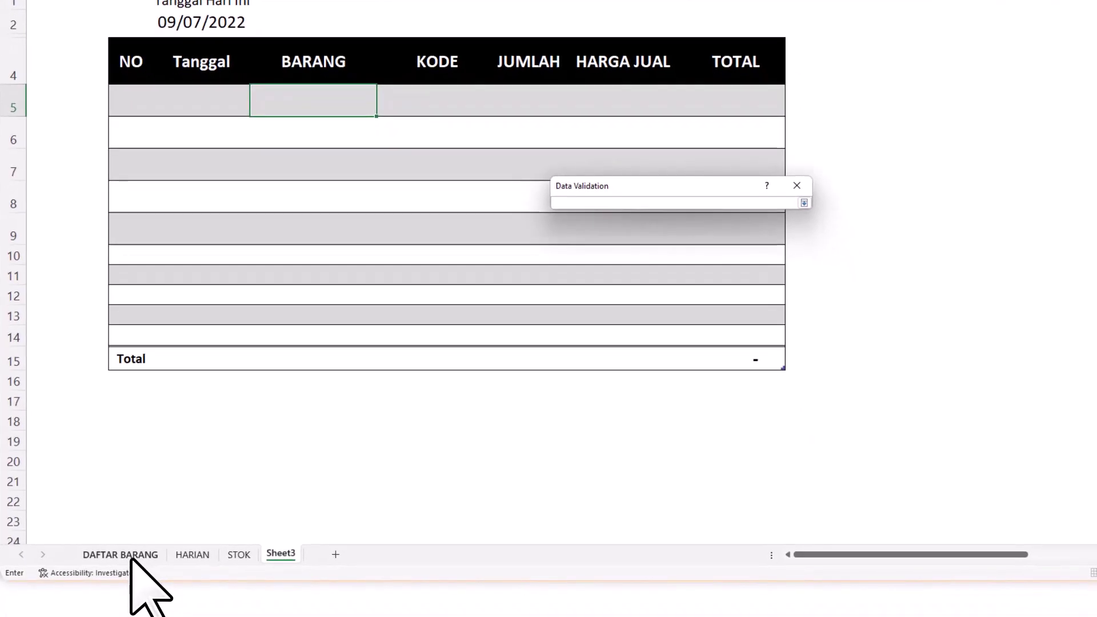
pyautogui.click(131, 558)
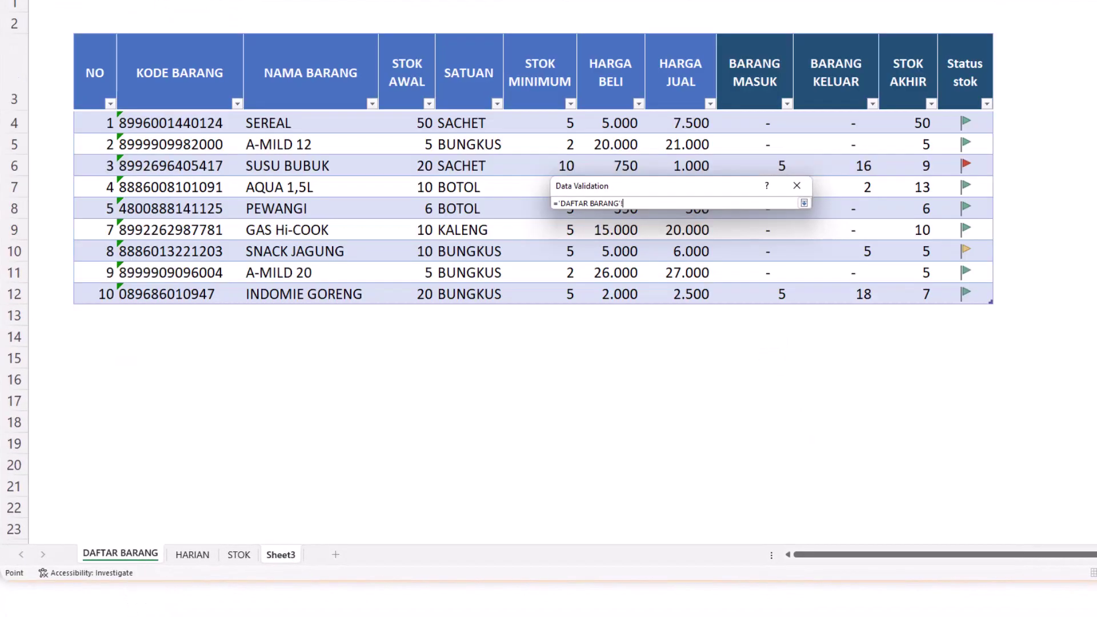
pyautogui.click(303, 69)
pyautogui.press('Return')
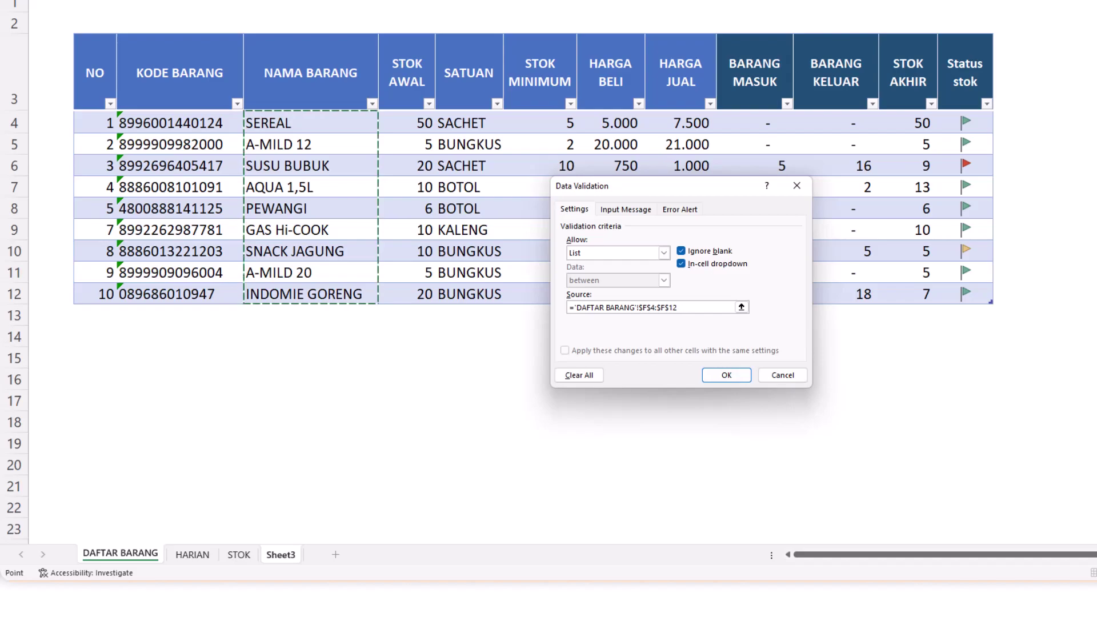
pyautogui.click(734, 375)
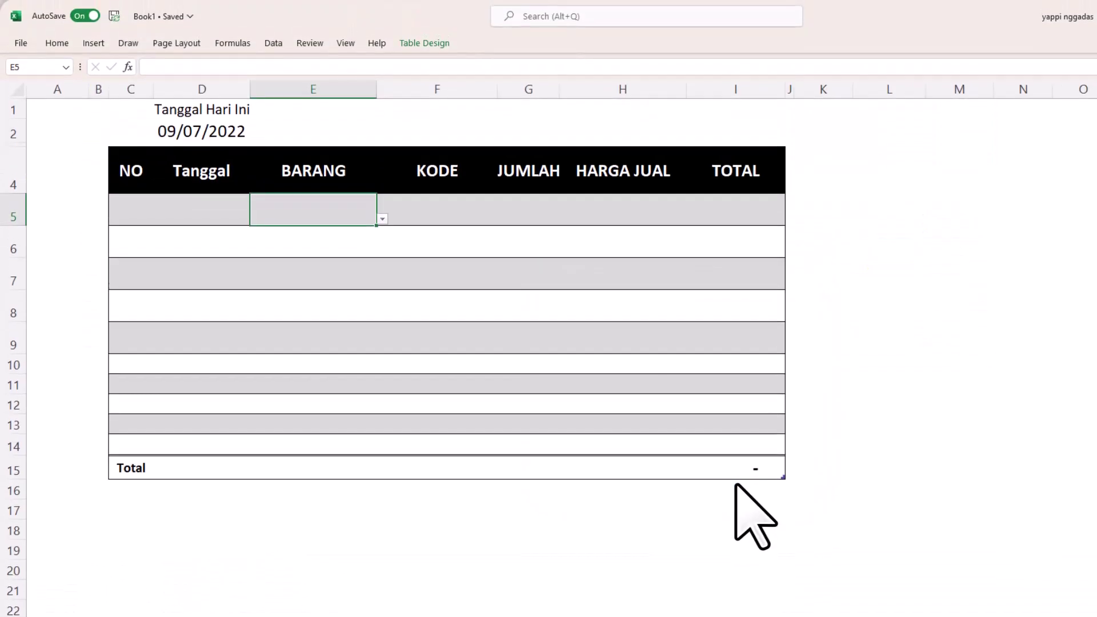
# Choose SEREAL from the item list in E5.
pyautogui.hotkey('alt', 'Down')
pyautogui.press('Down')
pyautogui.press('Up')
pyautogui.press('Return')
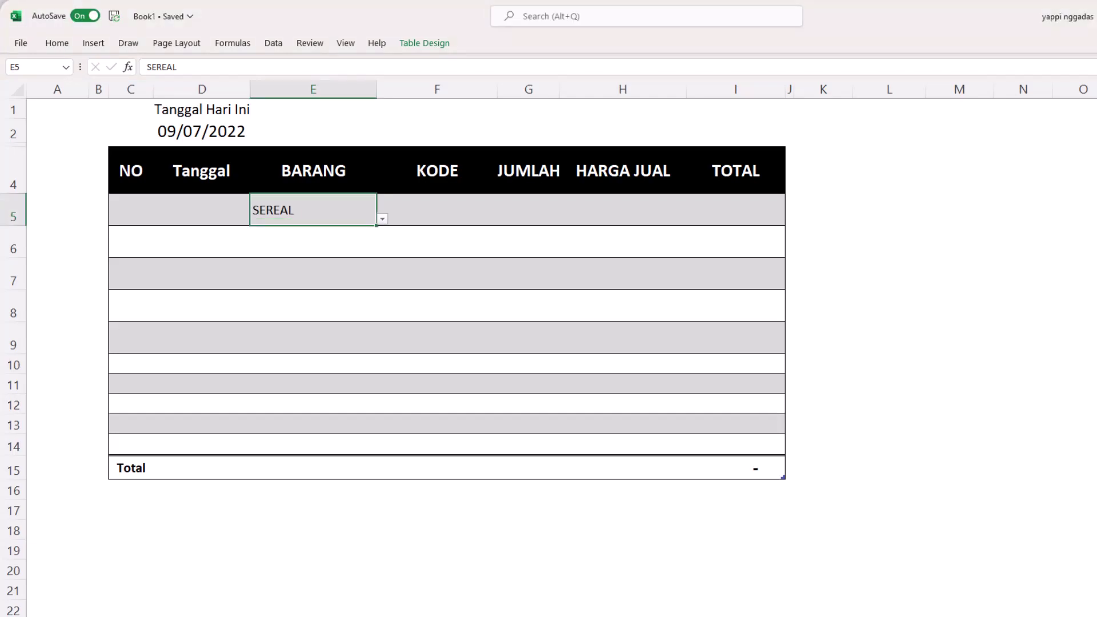
# Copy the XLOOKUP formula text, without its equals sign, from D4 on the STOK sheet and return to KODE cell F5 on Sheet3.
pyautogui.click(437, 210)
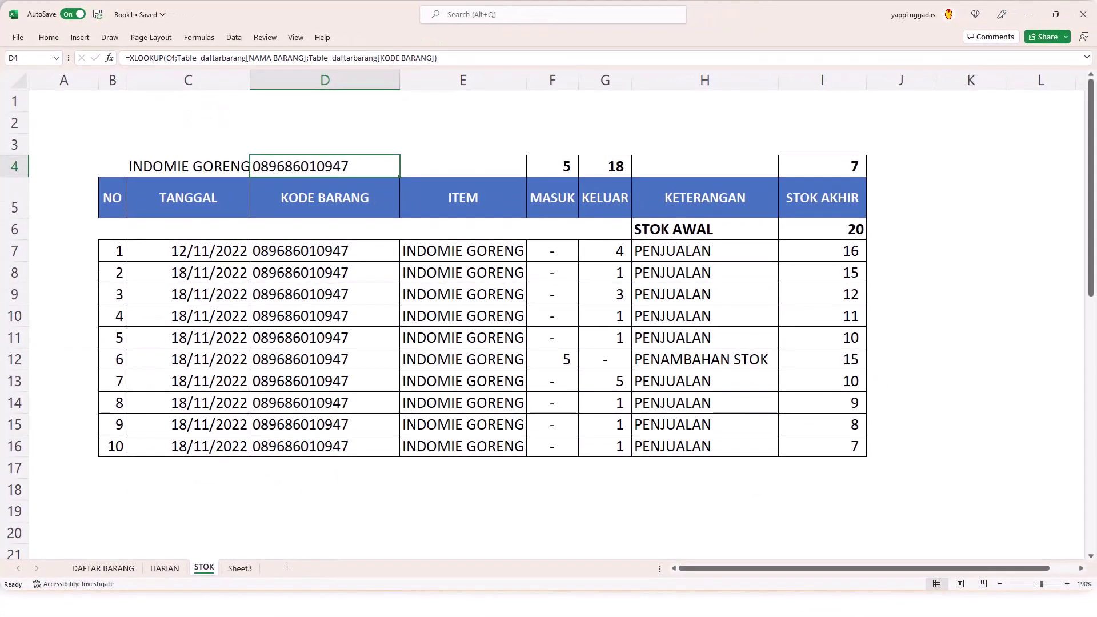
pyautogui.press('F2')
pyautogui.moveTo(263, 166); pyautogui.dragTo(835, 167)
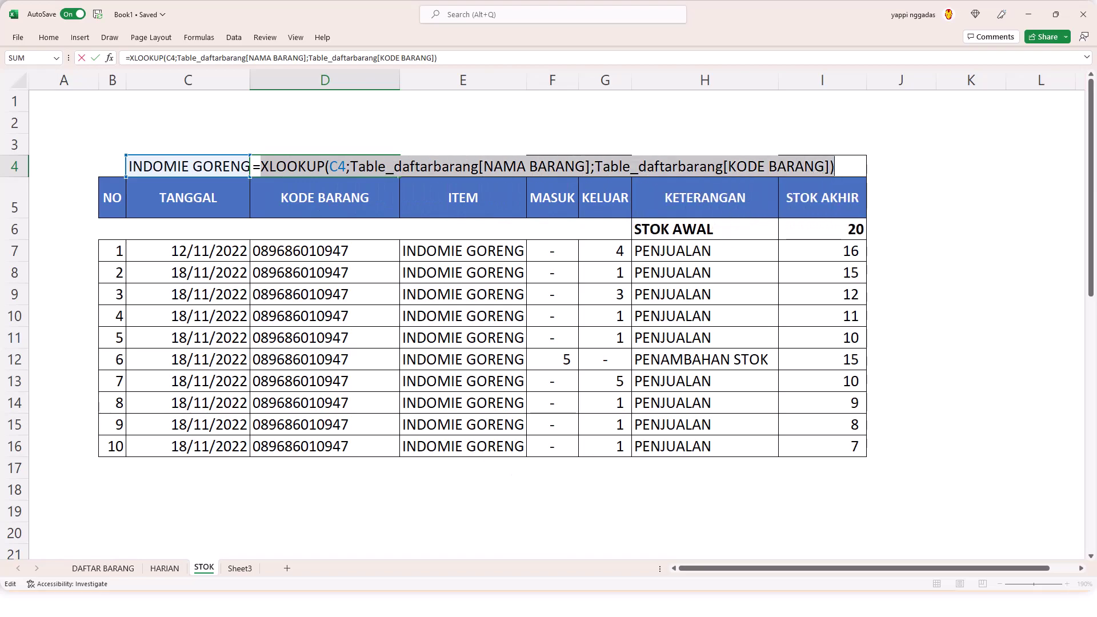
pyautogui.hotkey('ctrl', 'c')
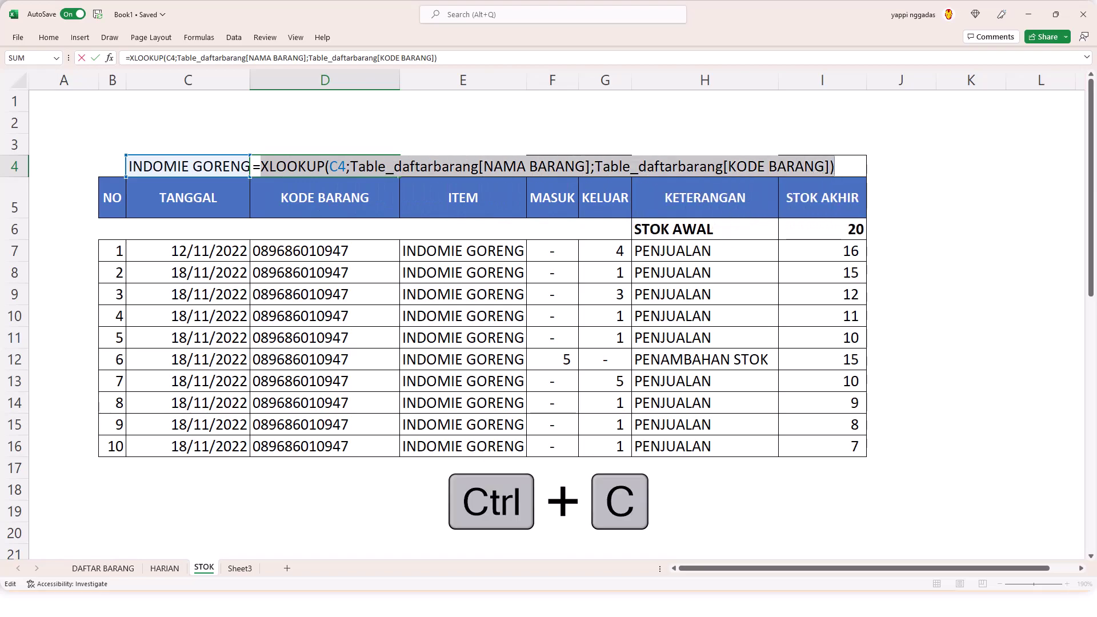
pyautogui.press('Escape')
pyautogui.click(245, 566)
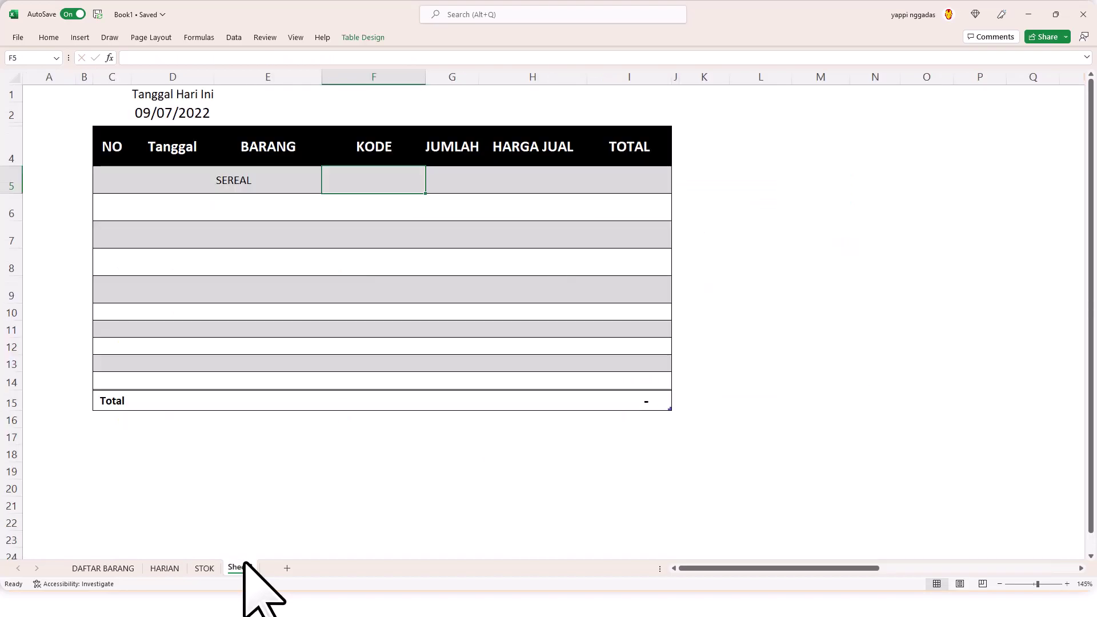
# Enter =XLOOKUP(E5;Table_daftarbarang[NAMA BARANG];Table_daftarbarang[KODE BARANG]) in F5, reusing the copied formula with its lookup reference moved to E5.
pyautogui.write('=')
pyautogui.hotkey('ctrl', 'v')
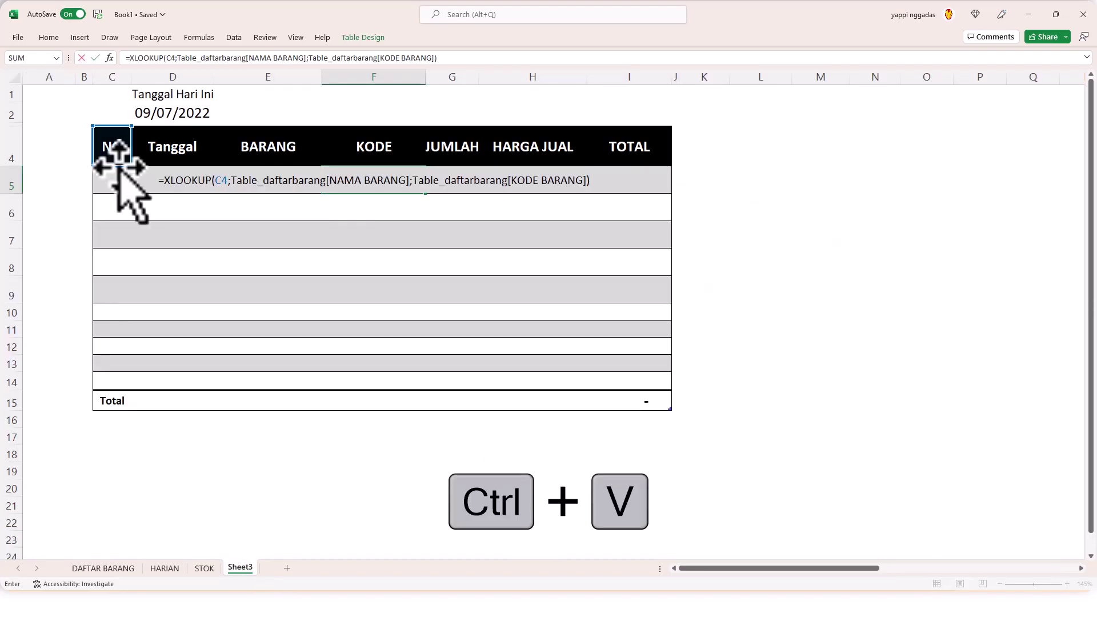
pyautogui.moveTo(118, 165); pyautogui.dragTo(232, 191)
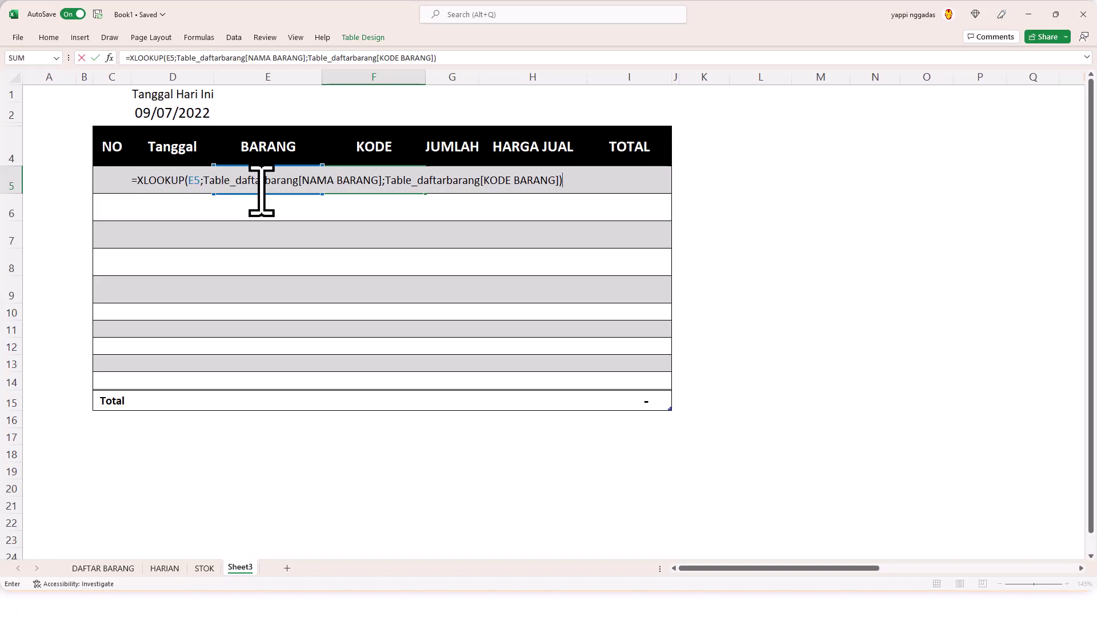
pyautogui.press('Return')
# Wrap the XLOOKUP formula in F5 in IFERROR with "" as the fallback value.
pyautogui.click(394, 186)
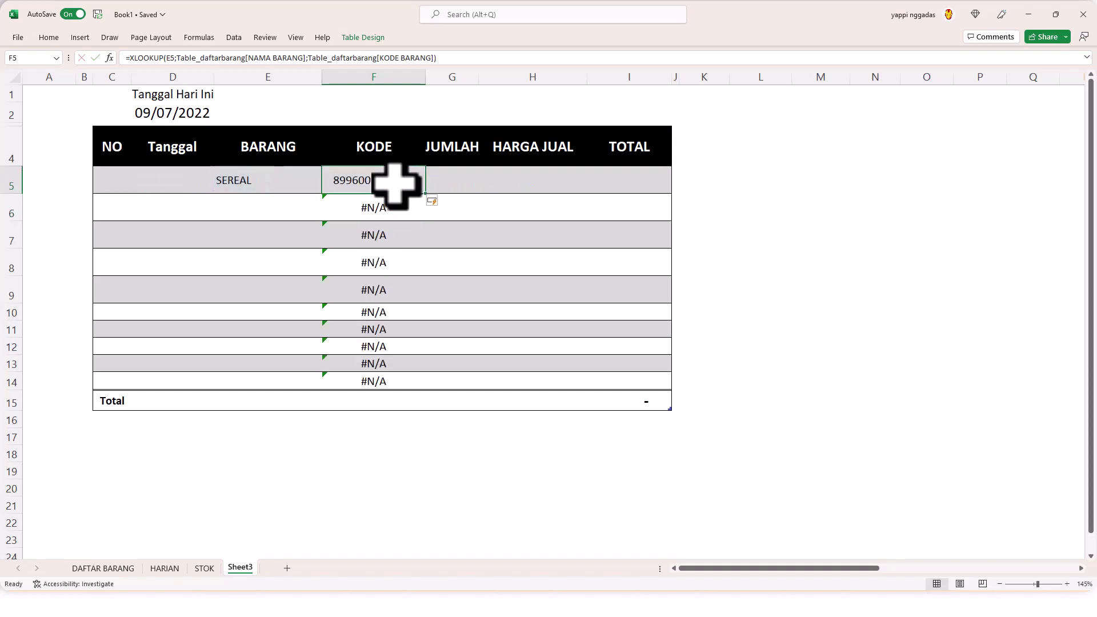
pyautogui.click(148, 57)
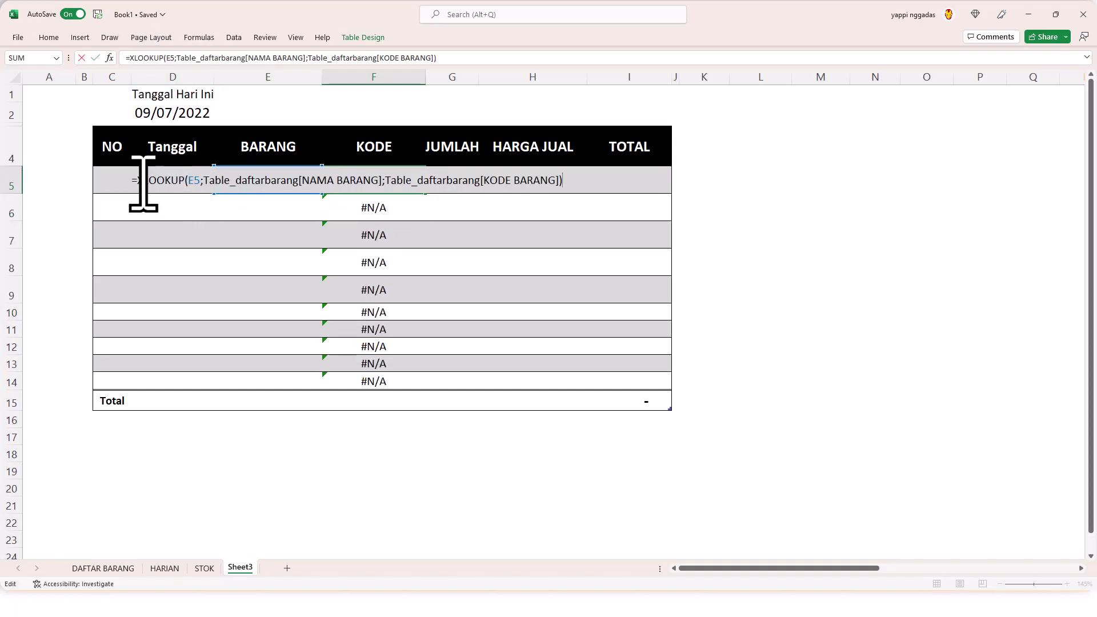
pyautogui.write('IFERROR(')
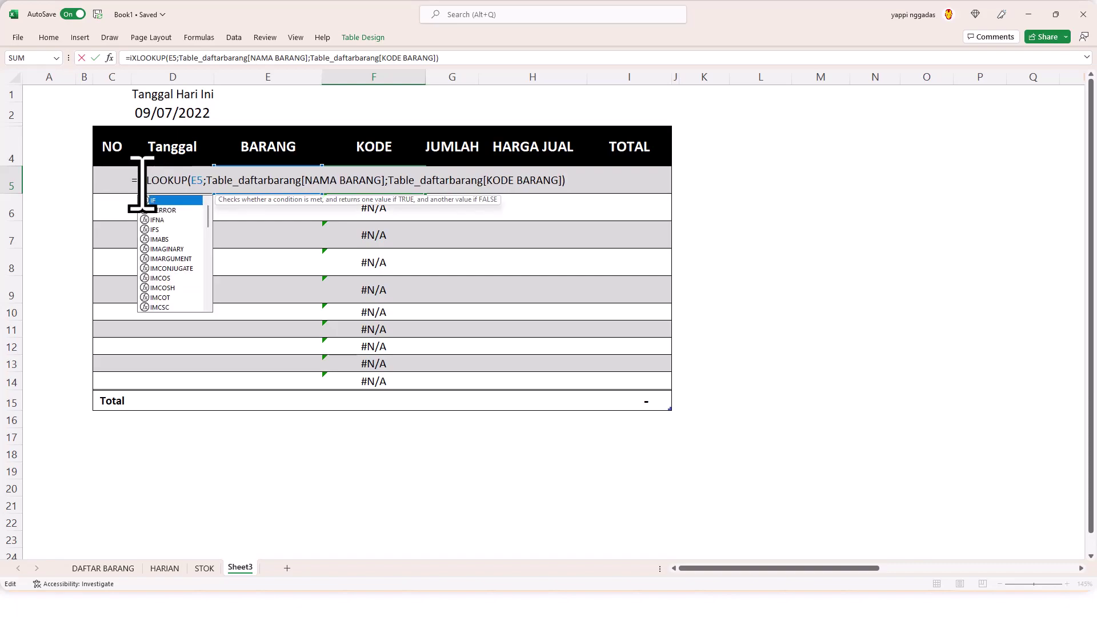
pyautogui.click(615, 184)
pyautogui.write(';"")')
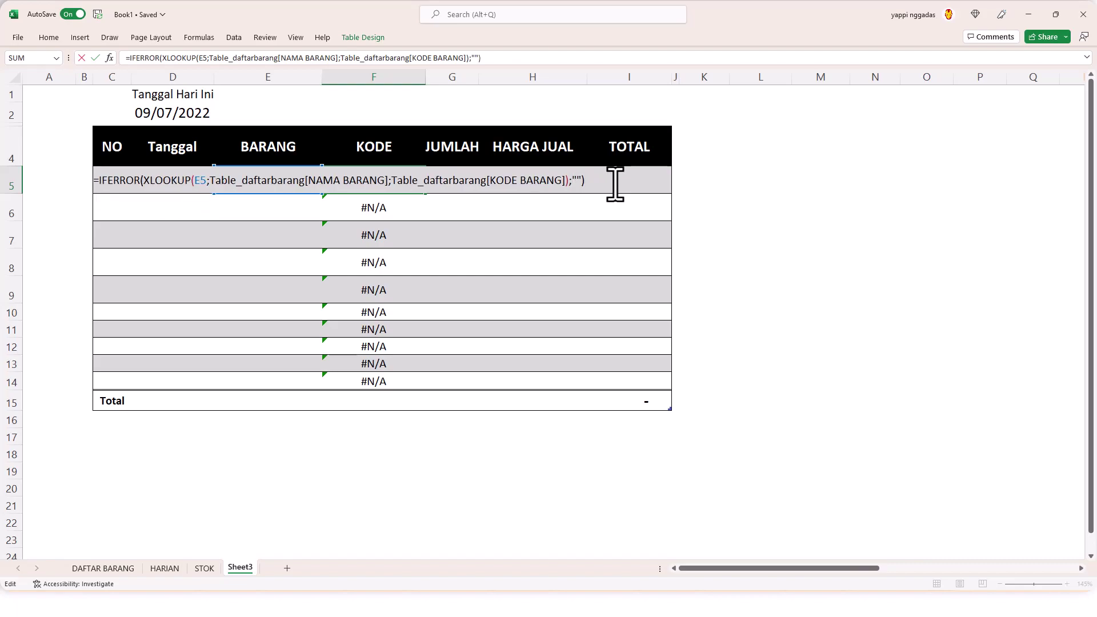
pyautogui.press('Return')
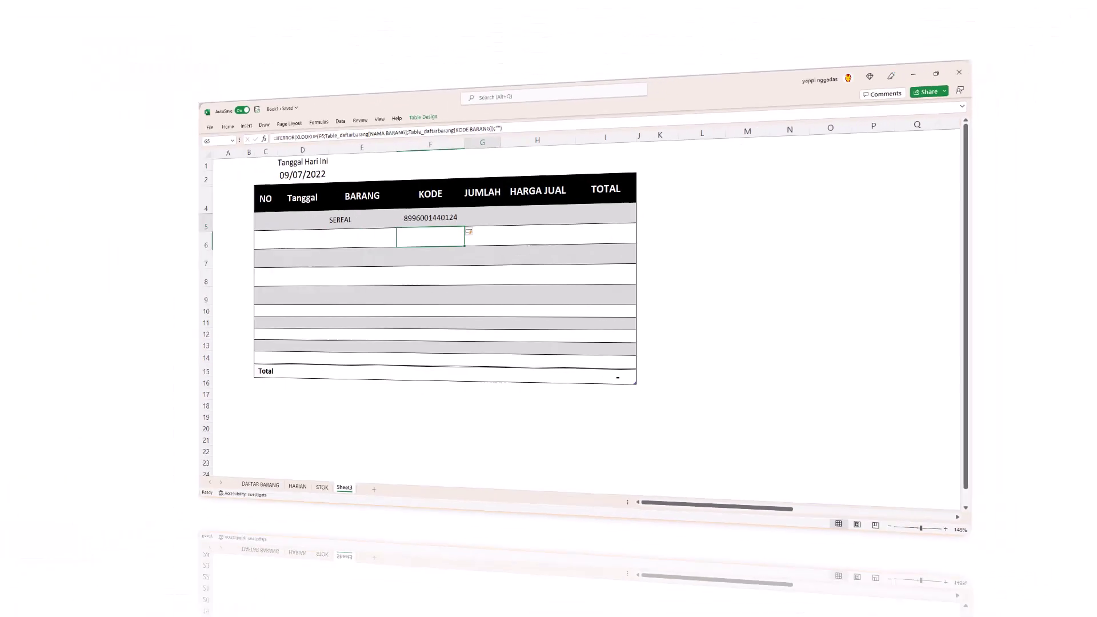
pyautogui.click(452, 180)
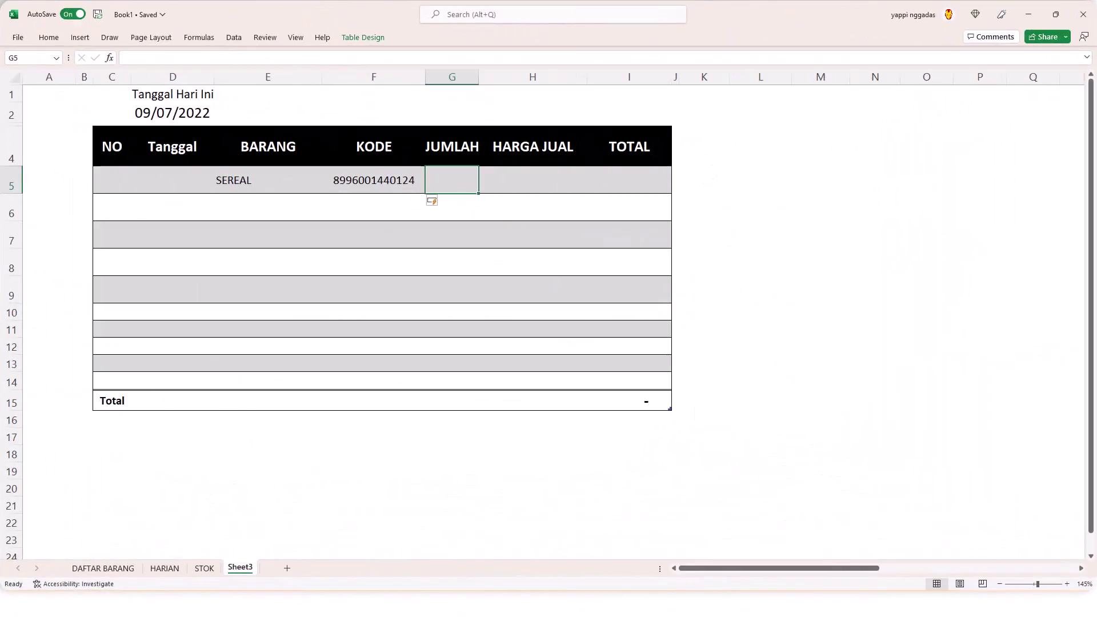
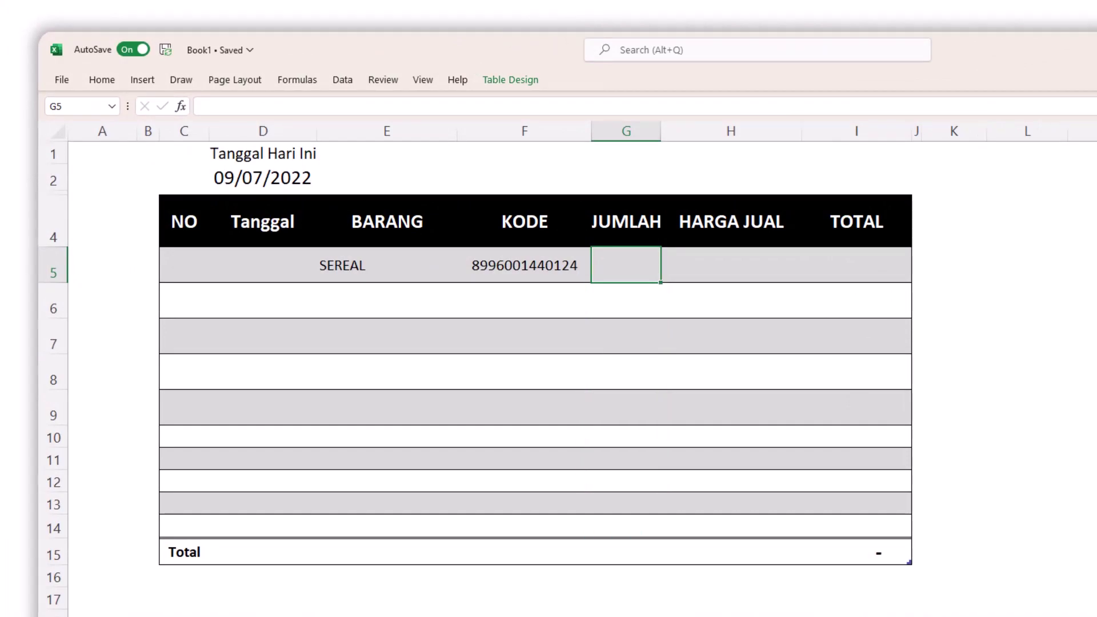
pyautogui.write('=if')
pyautogui.press('Tab')
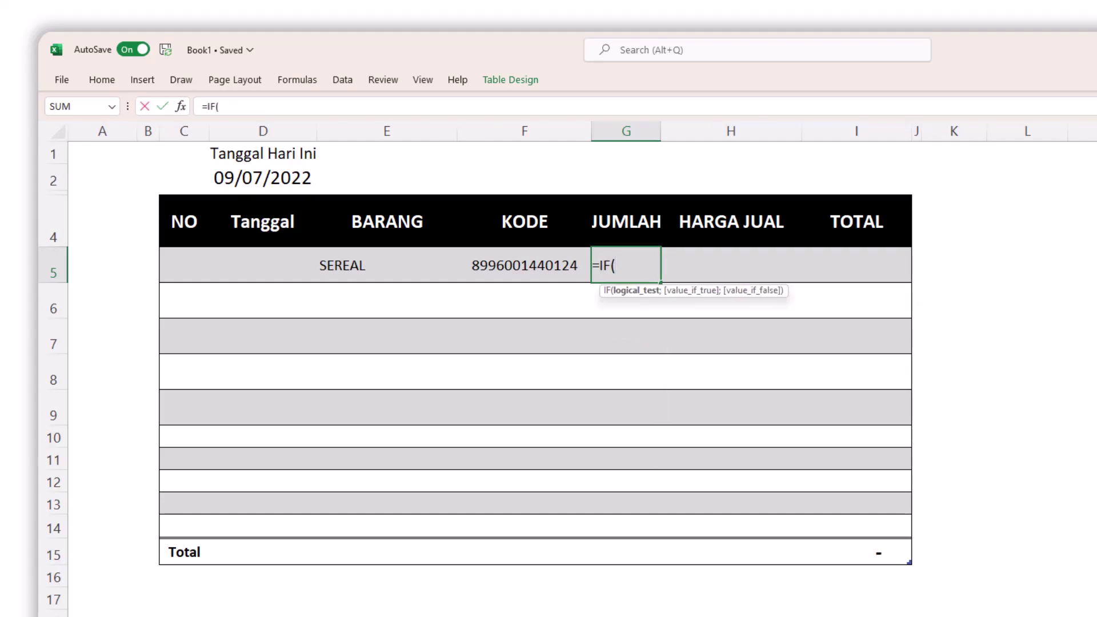
pyautogui.click(497, 266)
pyautogui.write('="";"";')
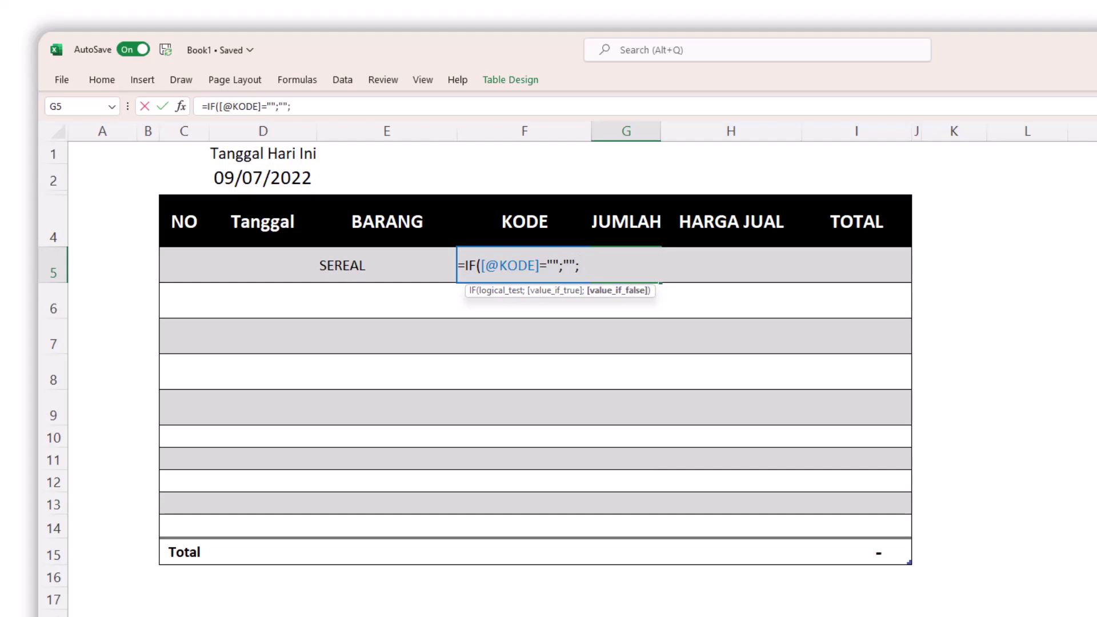
pyautogui.write('1)')
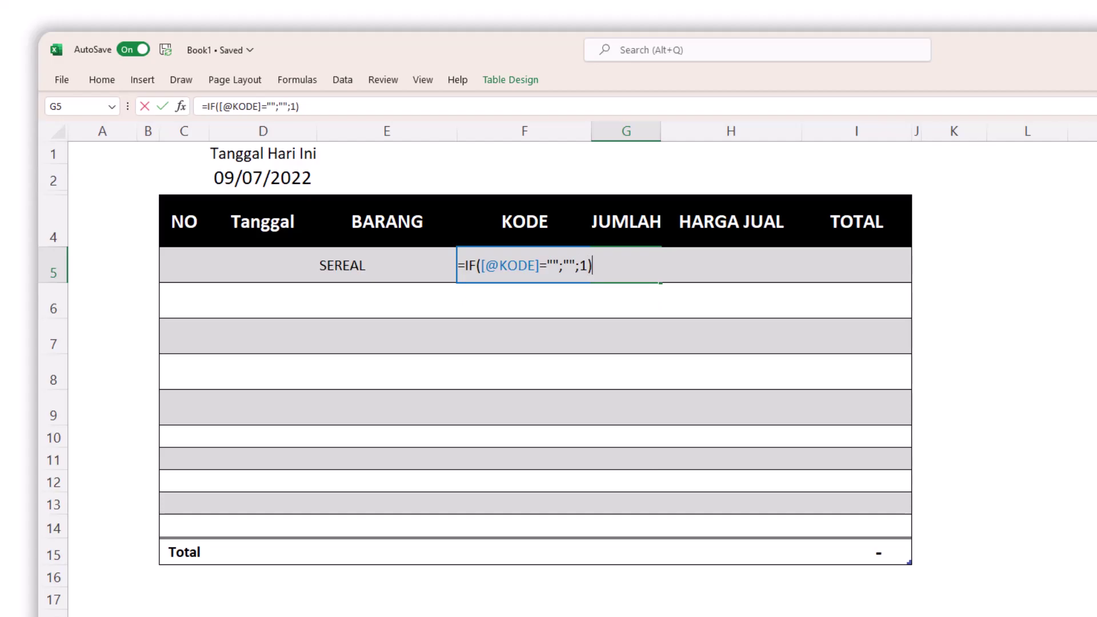
pyautogui.press('Return')
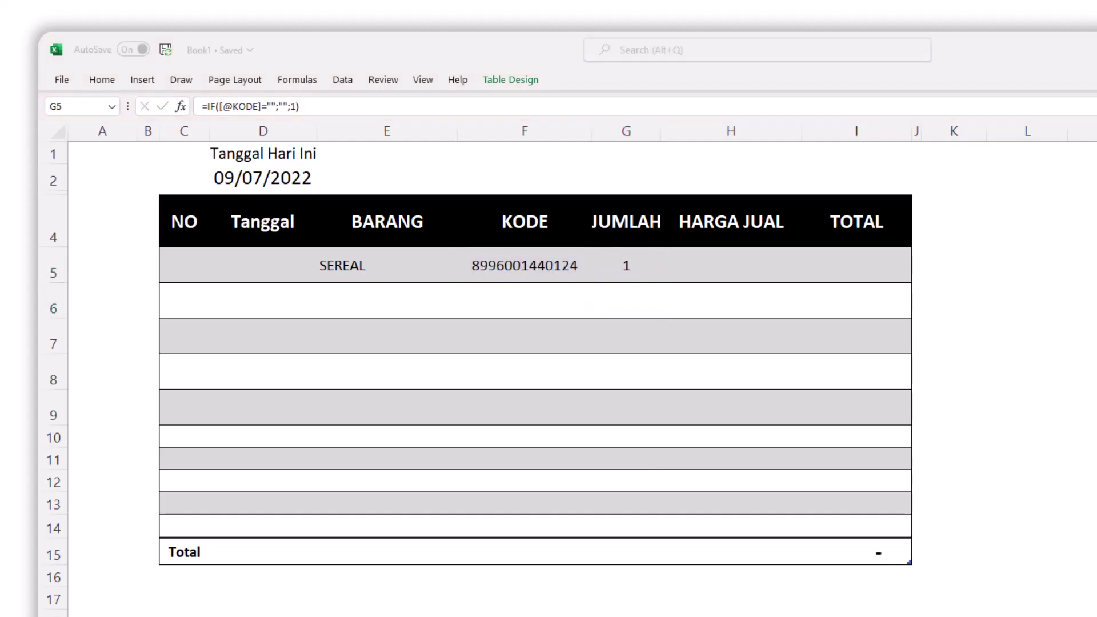
# Choose AQUA 1,5L as the item in E6 and overwrite its JUMLAH in G6 with 2.
pyautogui.click(387, 300)
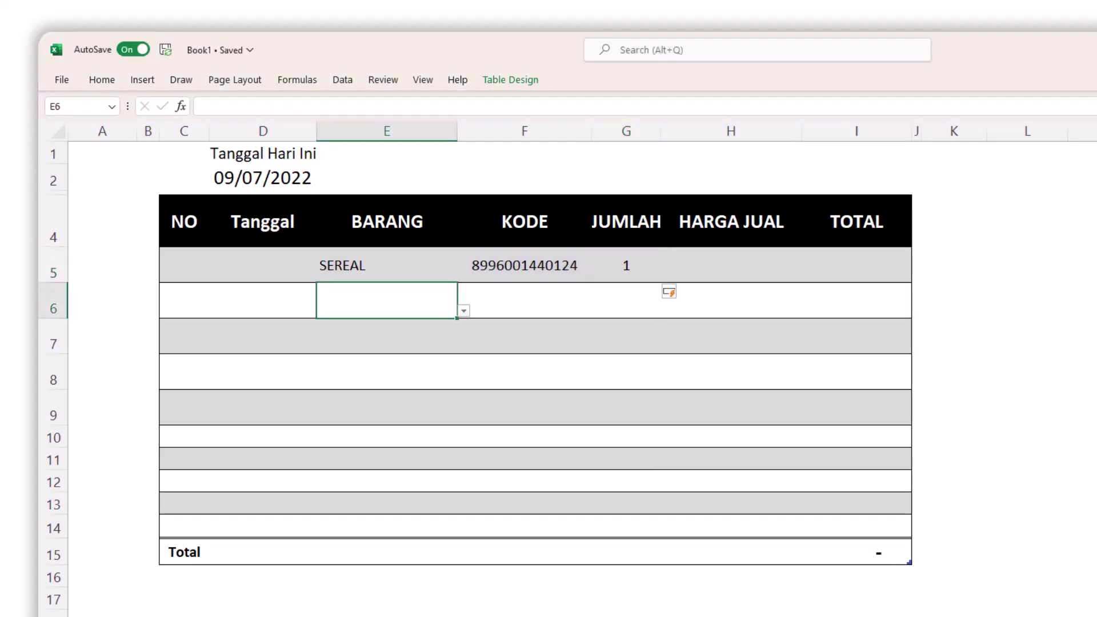
pyautogui.write('a')
pyautogui.press('Down')
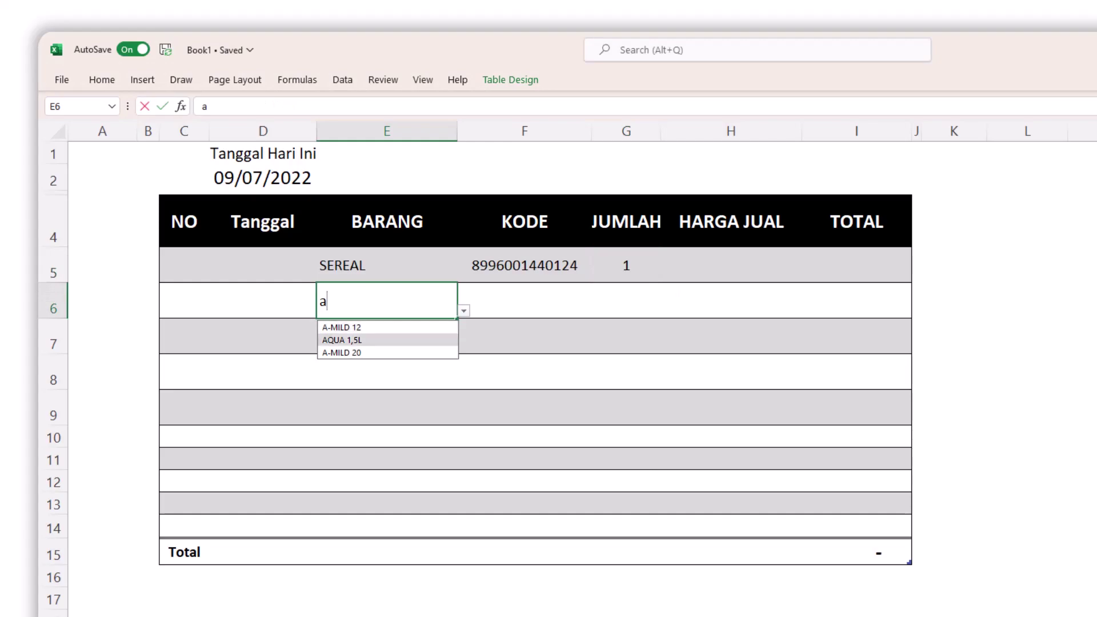
pyautogui.press('Tab')
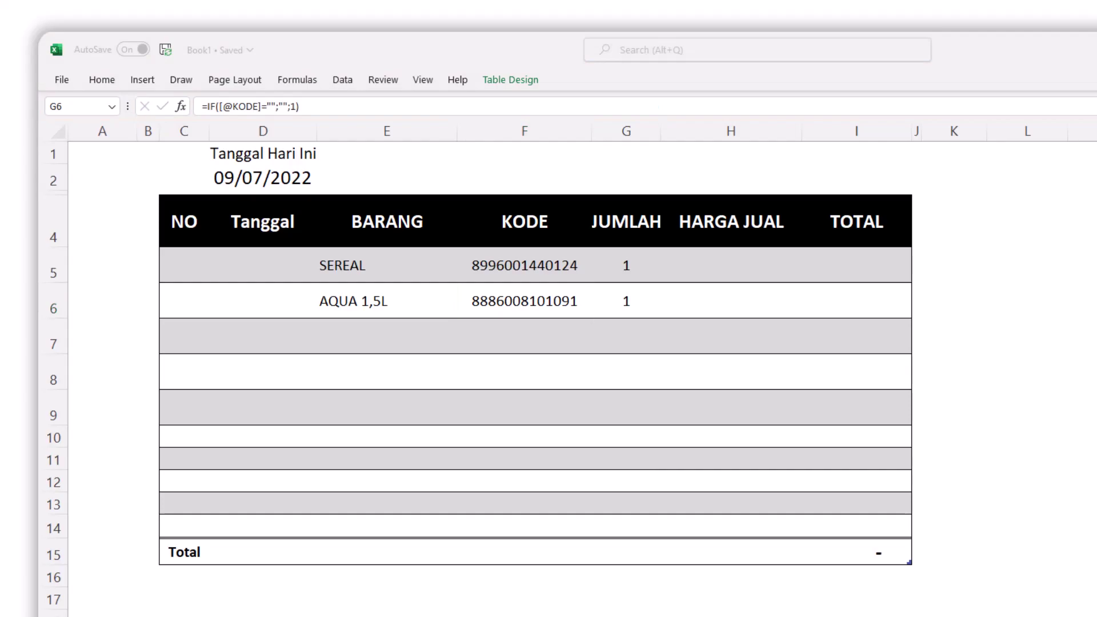
pyautogui.click(626, 301)
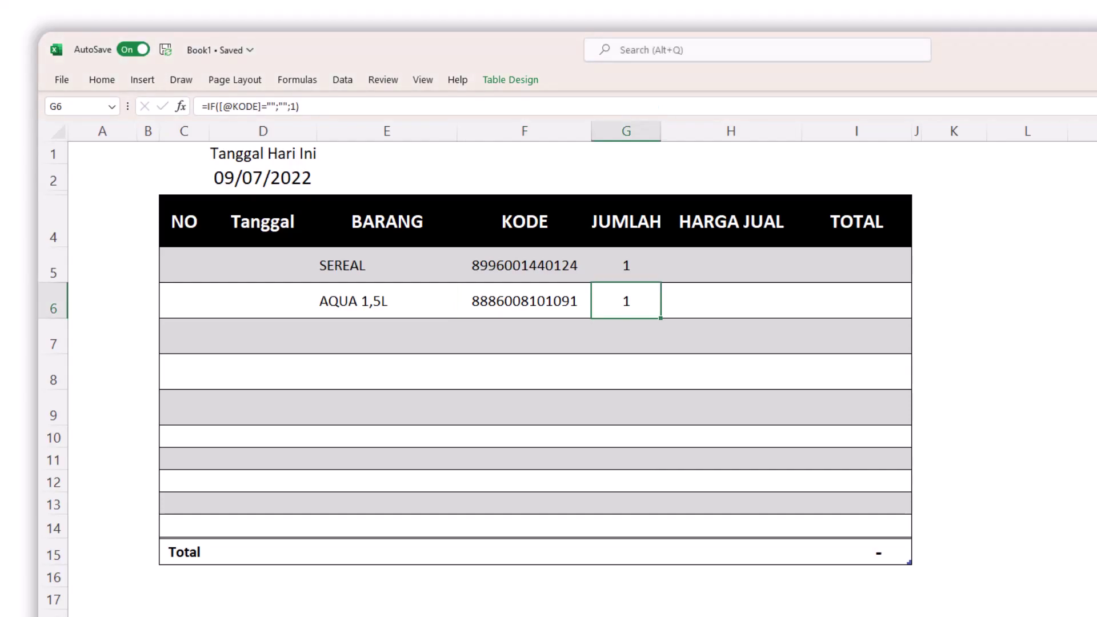
pyautogui.write('2')
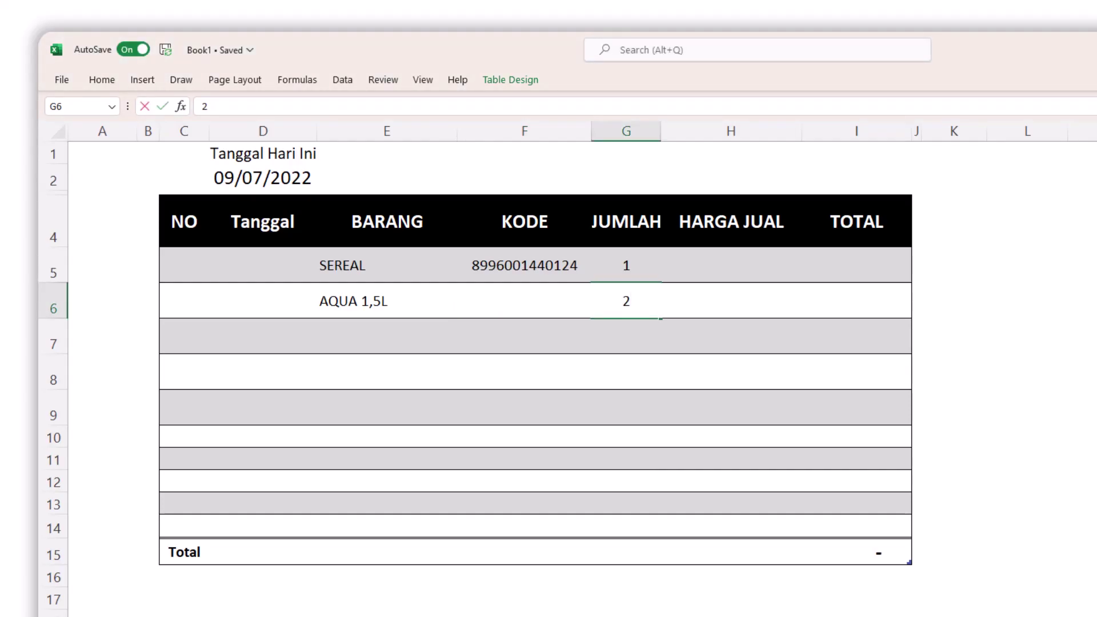
pyautogui.press('Return')
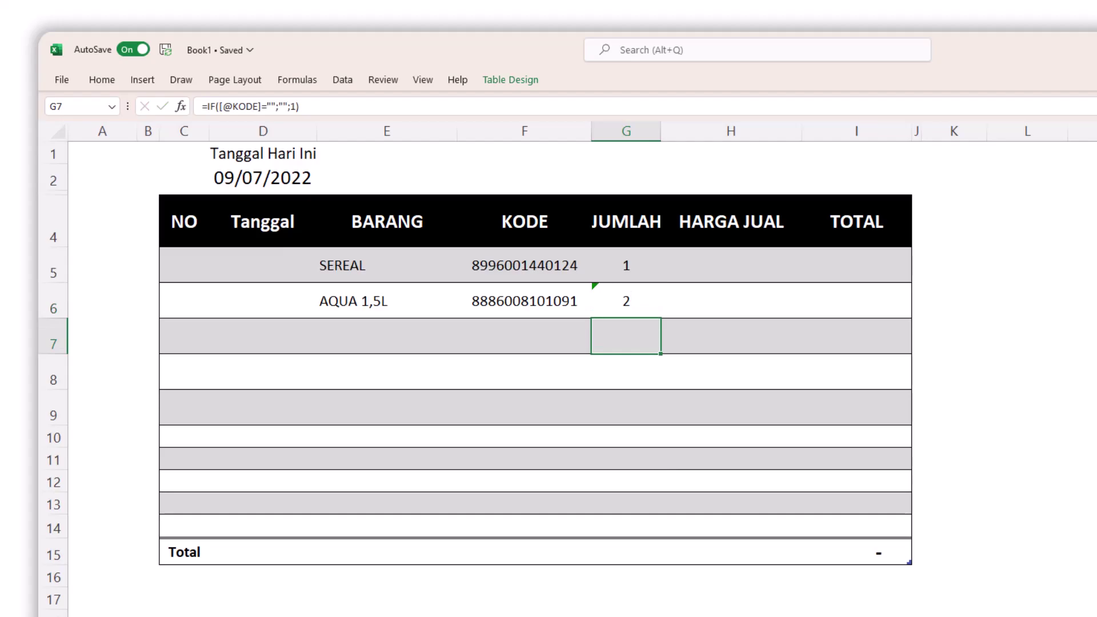
# Clear the items in E5:E6 and choose SUSU BUBUK from the item list in E6.
pyautogui.moveTo(387, 265); pyautogui.dragTo(387, 303)
pyautogui.press('Delete')
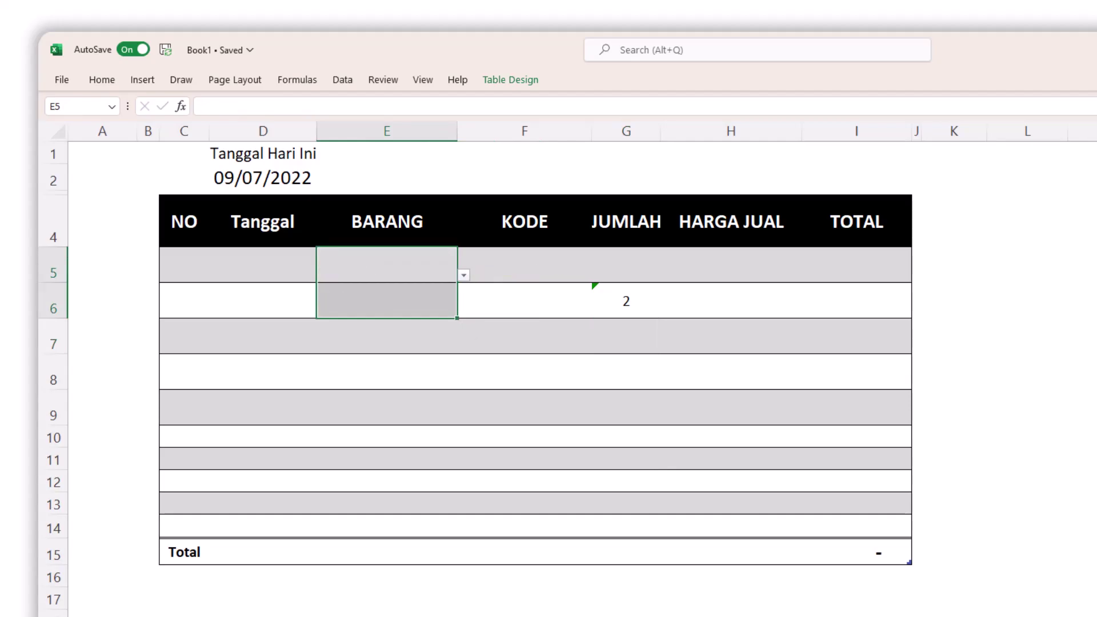
pyautogui.click(387, 301)
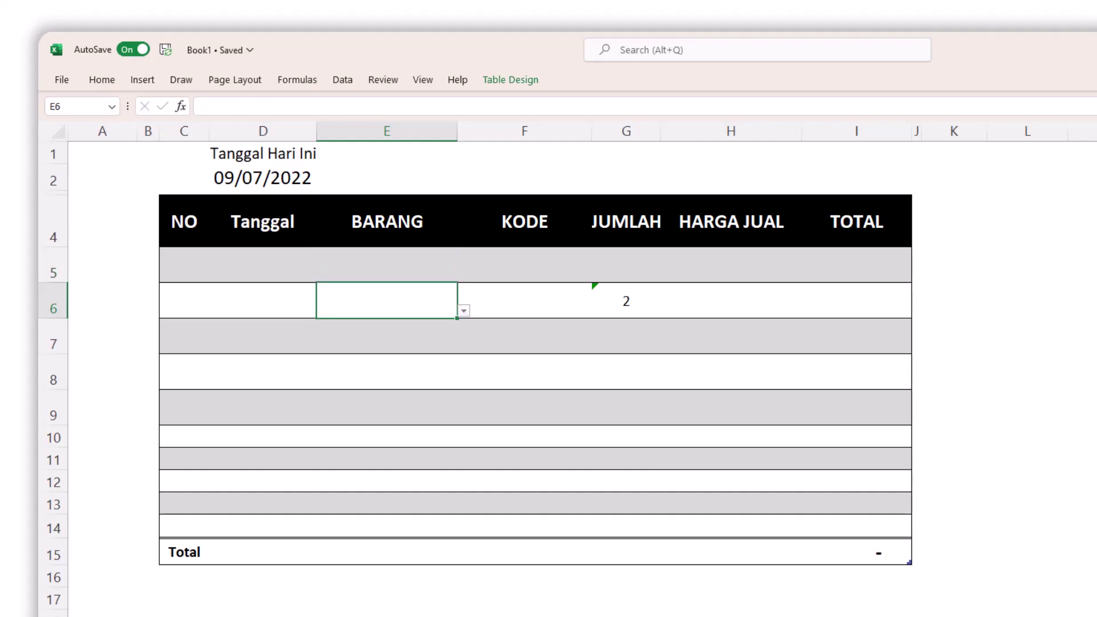
pyautogui.hotkey('alt', 'Down')
pyautogui.press('Down')
pyautogui.press('Down')
pyautogui.press('Return')
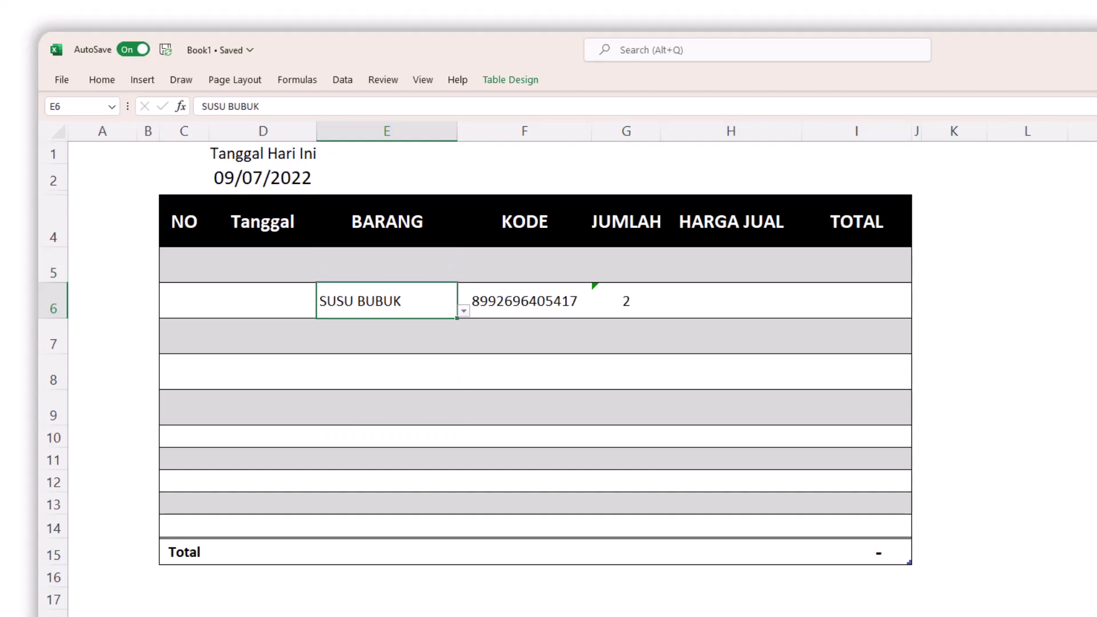
# Set the JUMLAH for SUSU BUBUK in G6 to 5.
pyautogui.click(627, 300)
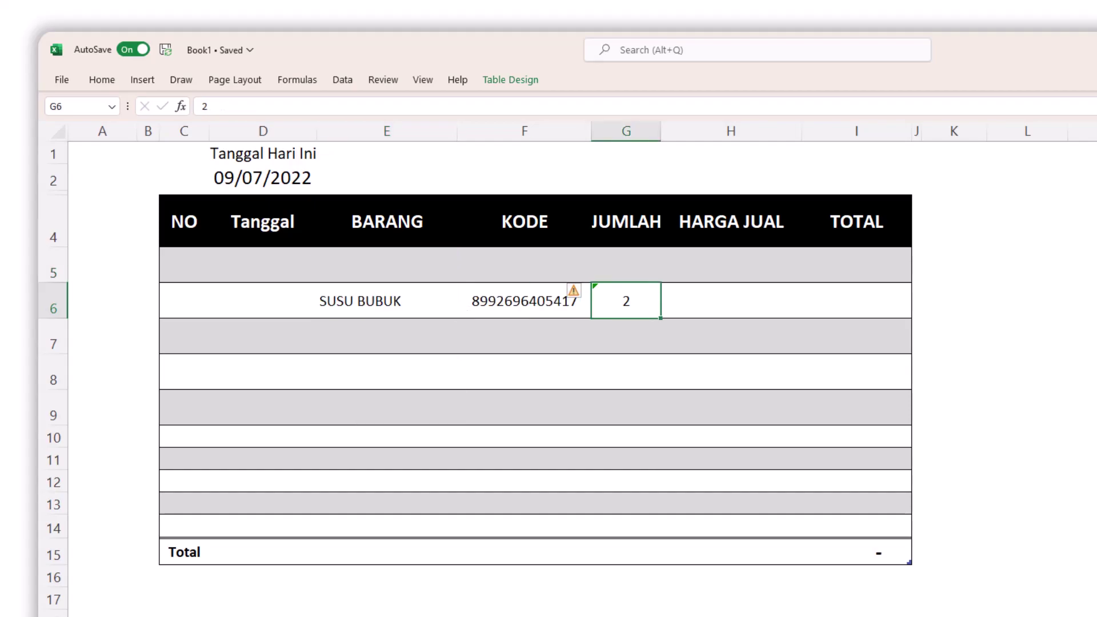
pyautogui.write('1')
pyautogui.press('BackSpace')
pyautogui.write('2')
pyautogui.press('BackSpace')
pyautogui.write('5')
pyautogui.press('Return')
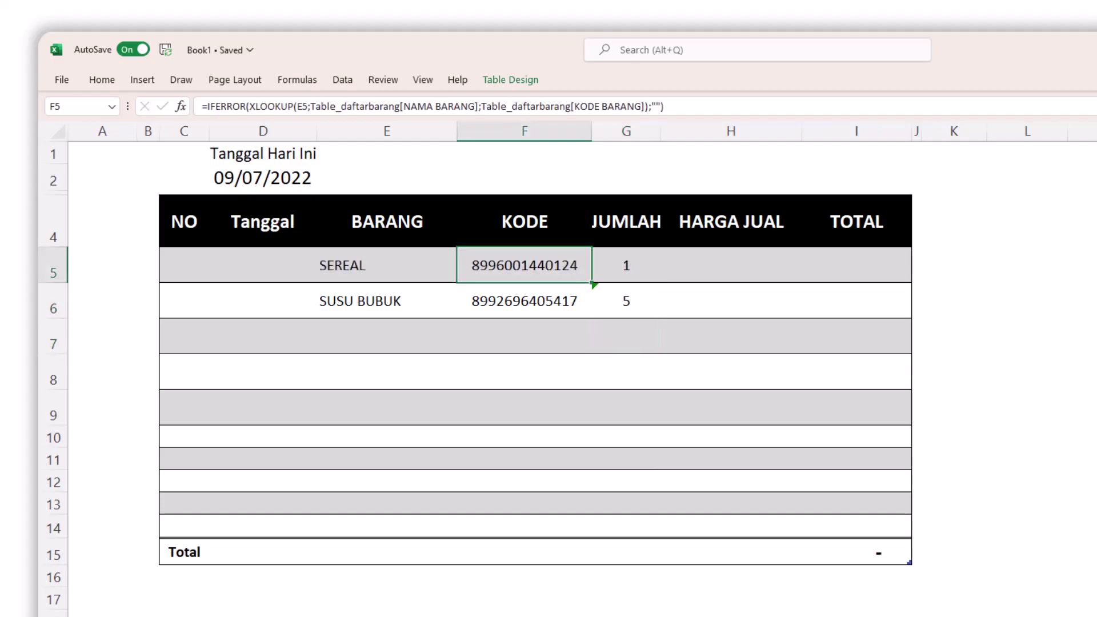
pyautogui.click(627, 265)
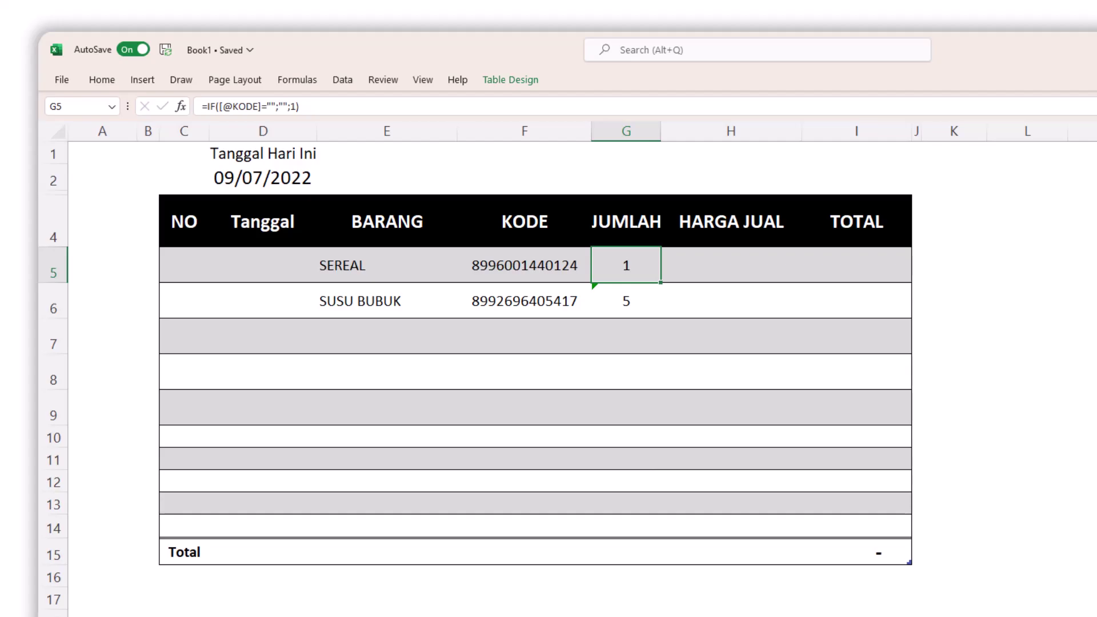
pyautogui.press('F2')
pyautogui.moveTo(465, 266); pyautogui.dragTo(593, 266)
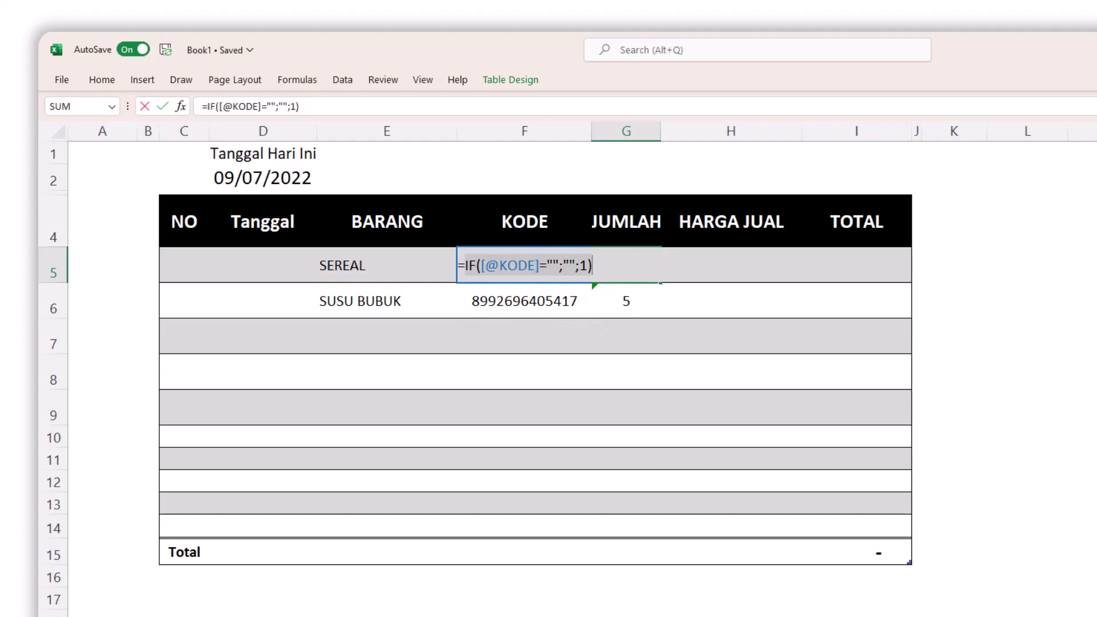
pyautogui.hotkey('ctrl', 'c')
pyautogui.press('Escape')
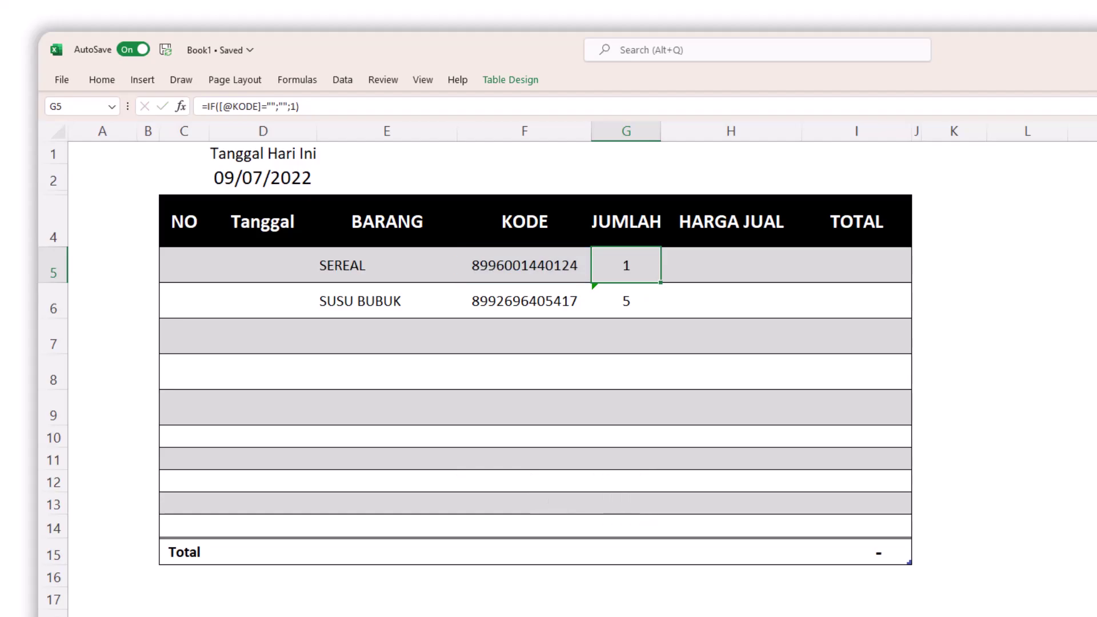
# Start a new workbook-scoped defined name called jumlah_default2.
pyautogui.click(297, 80)
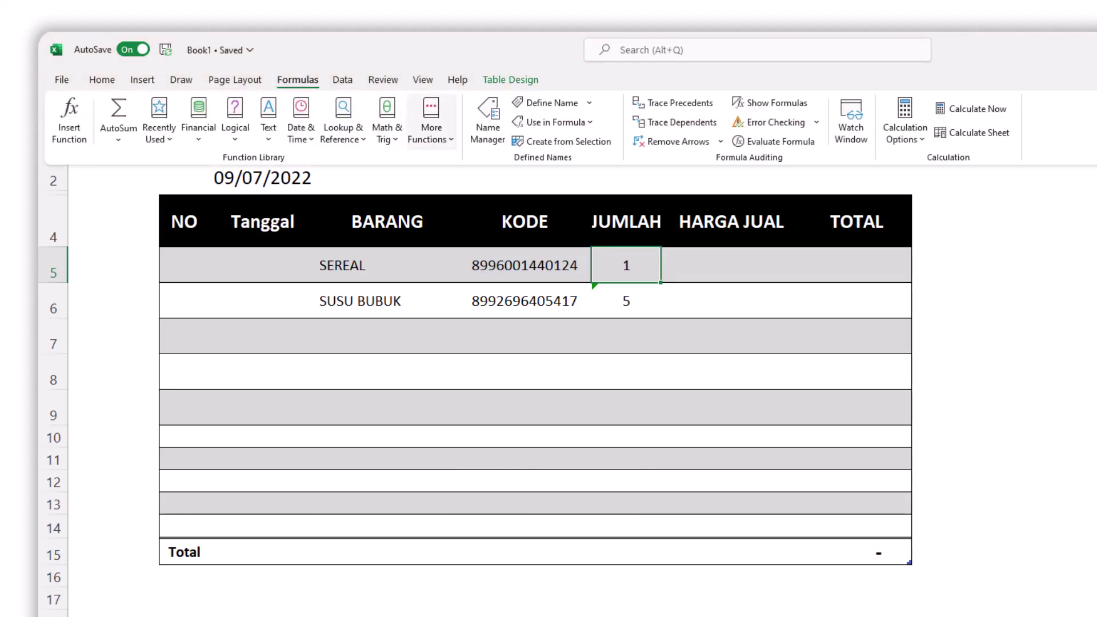
pyautogui.click(488, 122)
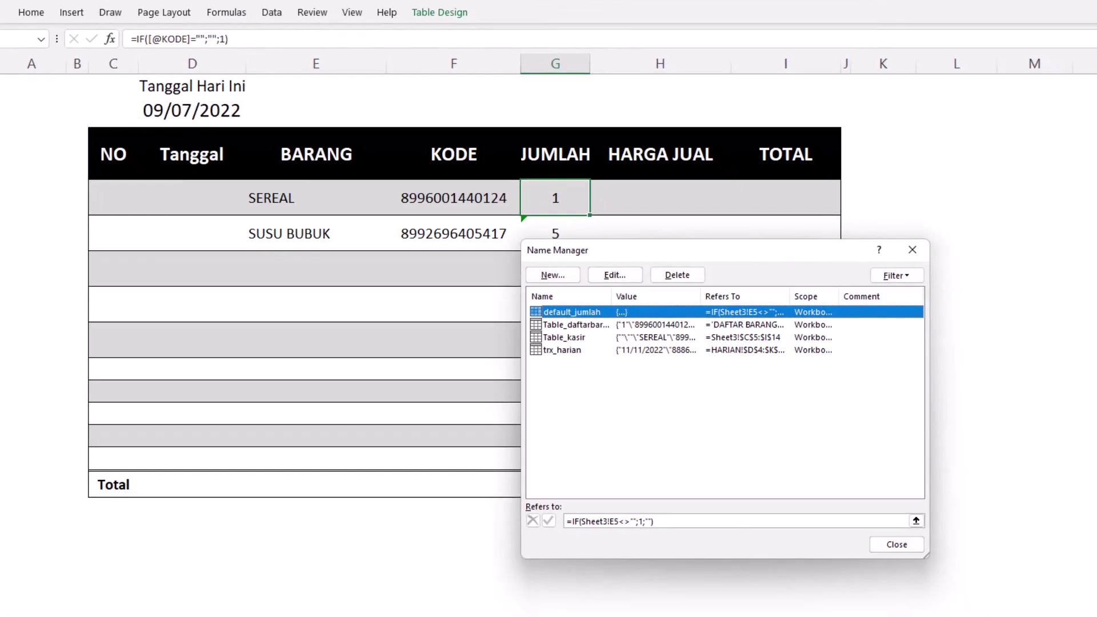
pyautogui.click(618, 341)
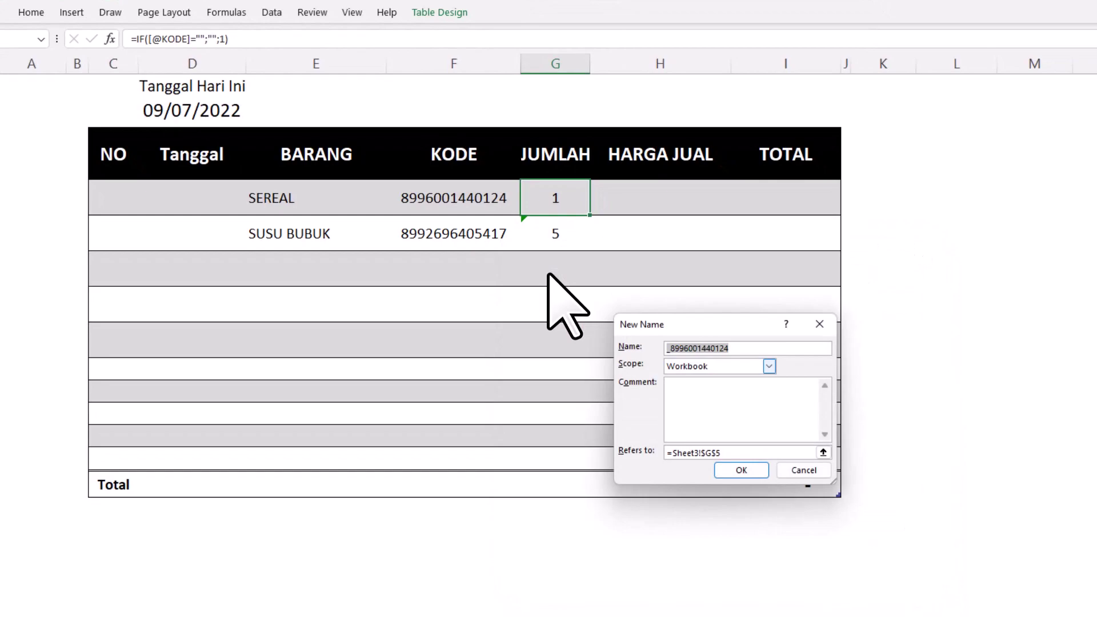
pyautogui.write('jumlah')
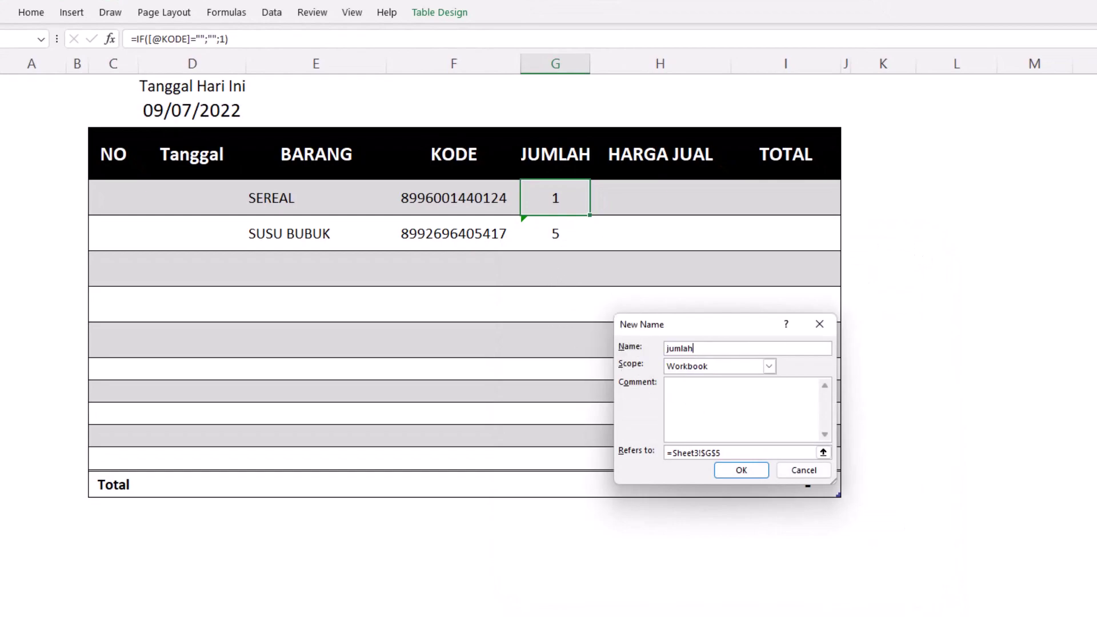
pyautogui.write('_default2')
pyautogui.click(669, 453)
pyautogui.moveTo(667, 453); pyautogui.dragTo(723, 453)
pyautogui.write('=')
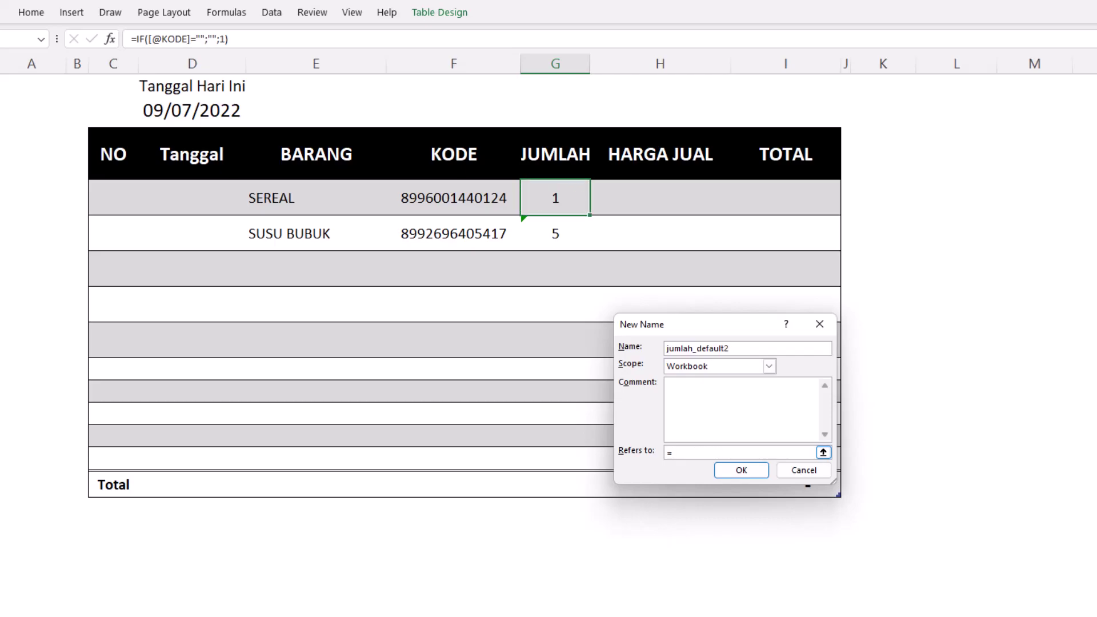
pyautogui.hotkey('ctrl', 'v')
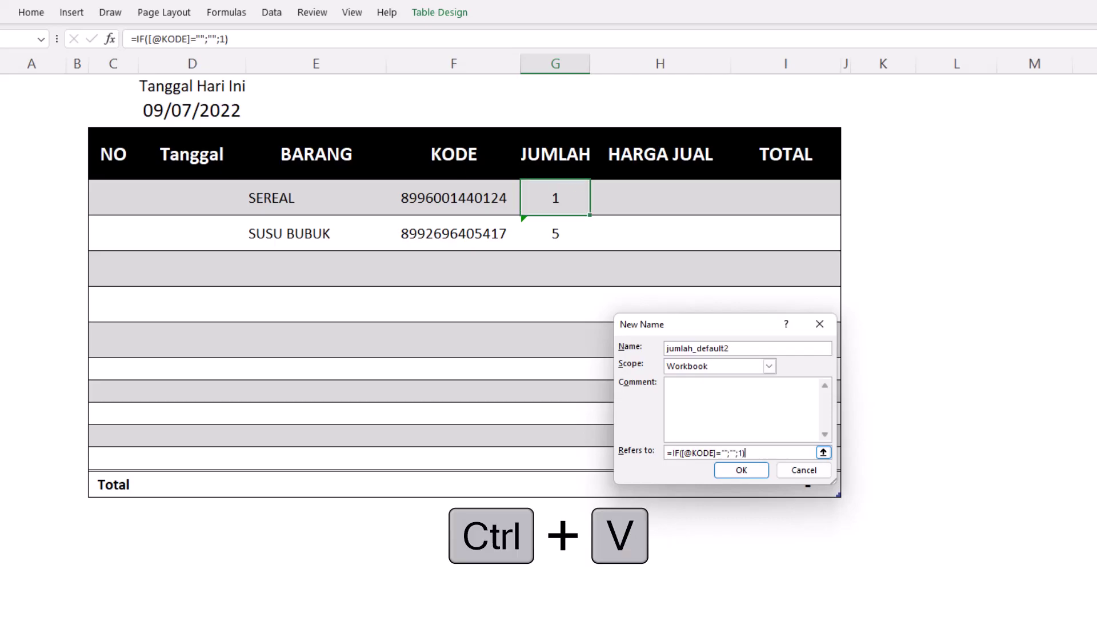
pyautogui.click(741, 470)
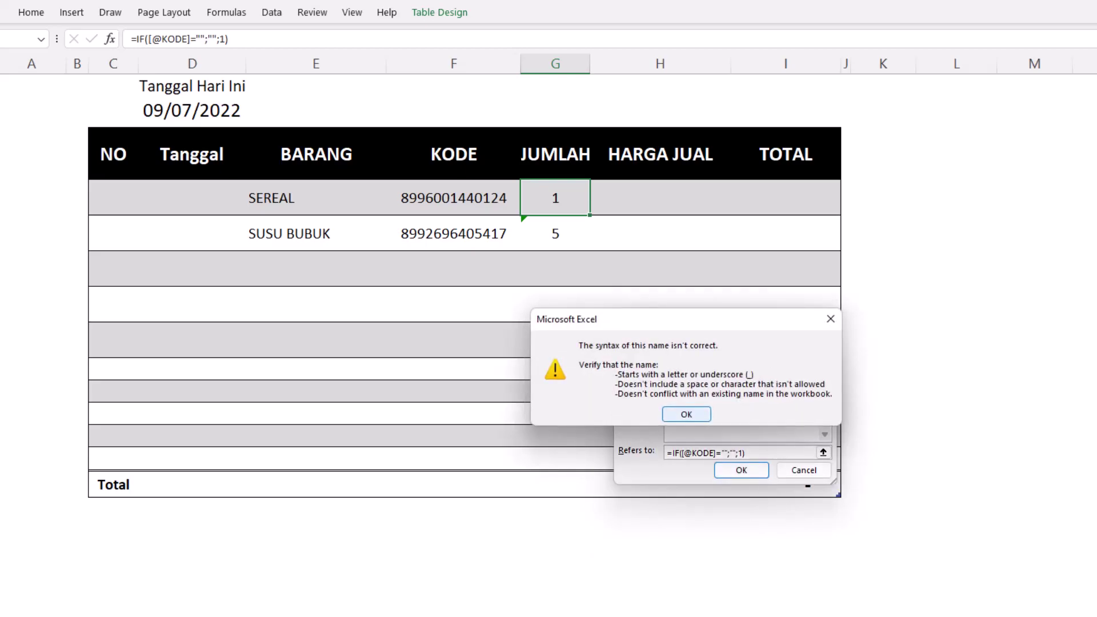
pyautogui.click(684, 416)
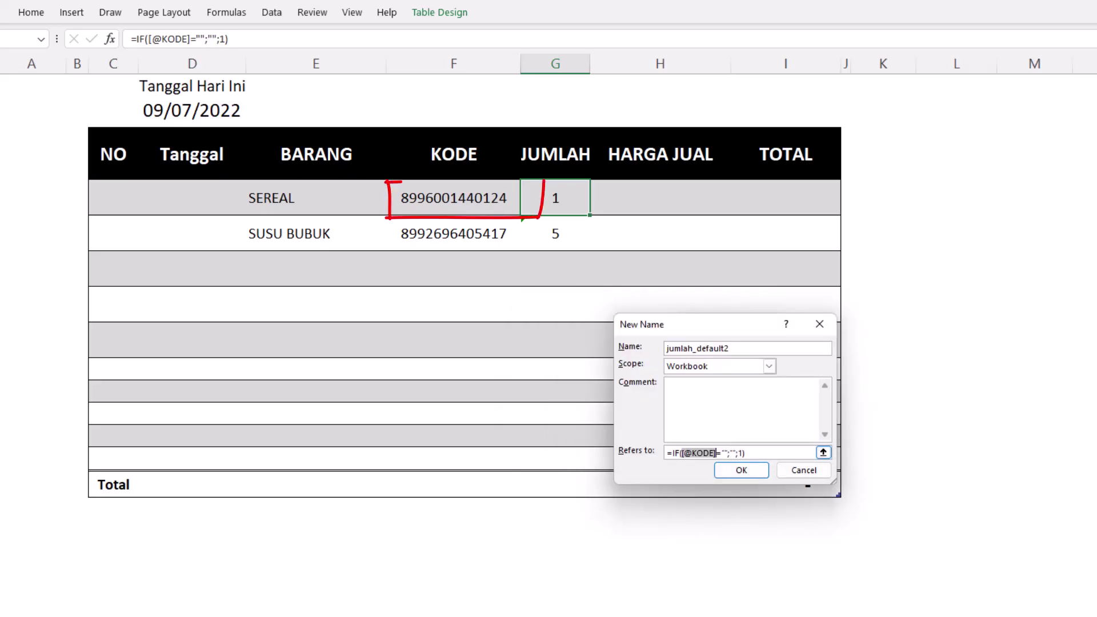
pyautogui.write('f5')
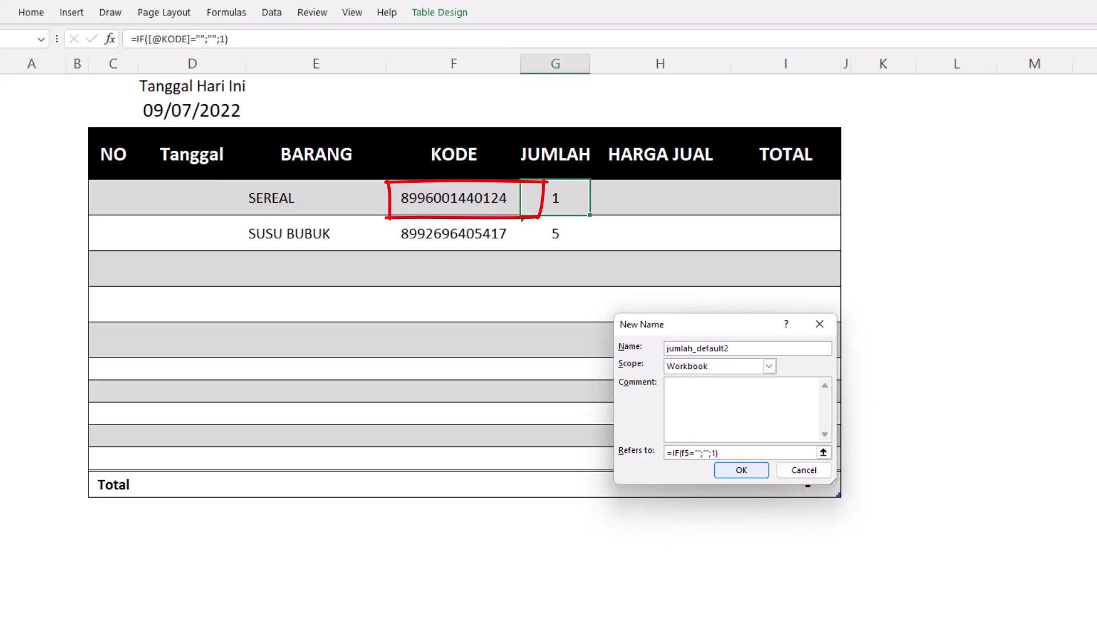
pyautogui.click(745, 471)
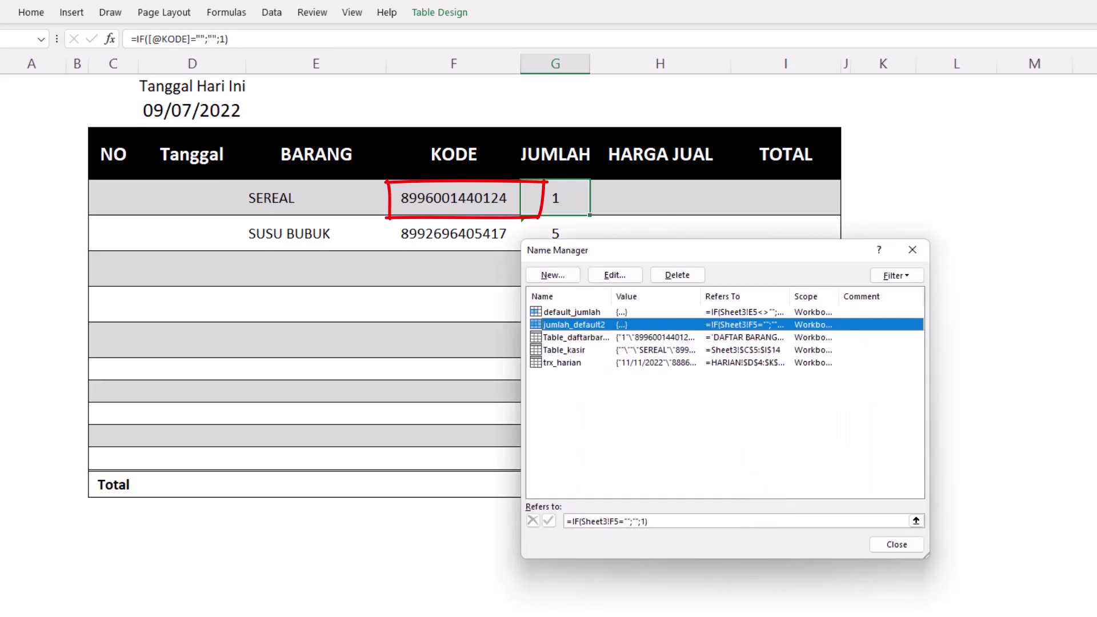
pyautogui.click(903, 544)
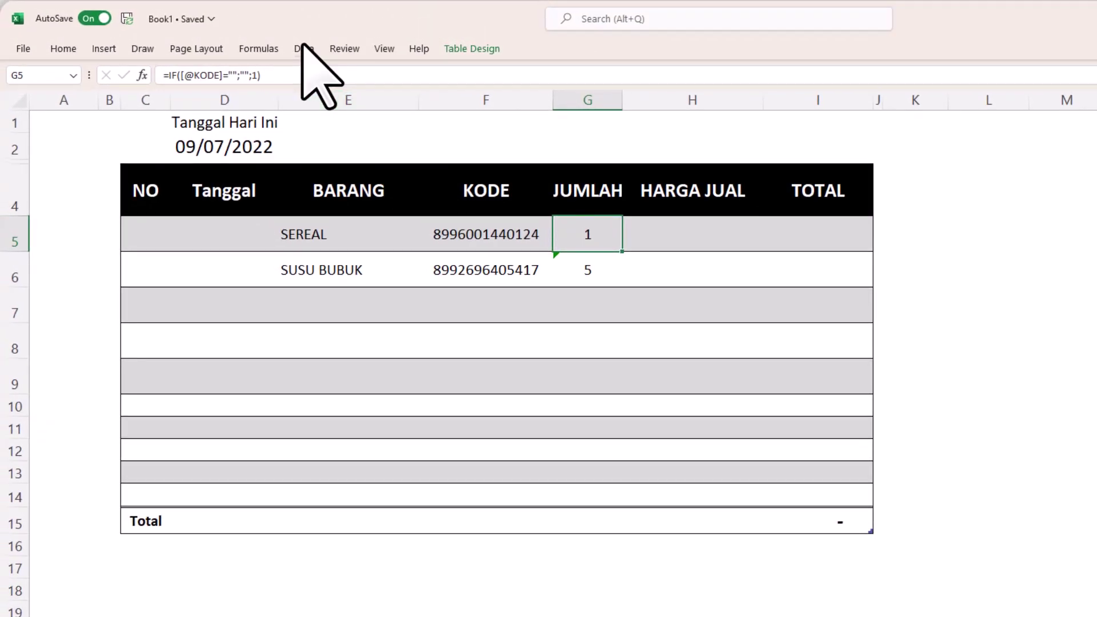
# Add list validation with source +jumlah_default2 to G5 and fill that value and validation down the JUMLAH column.
pyautogui.click(271, 12)
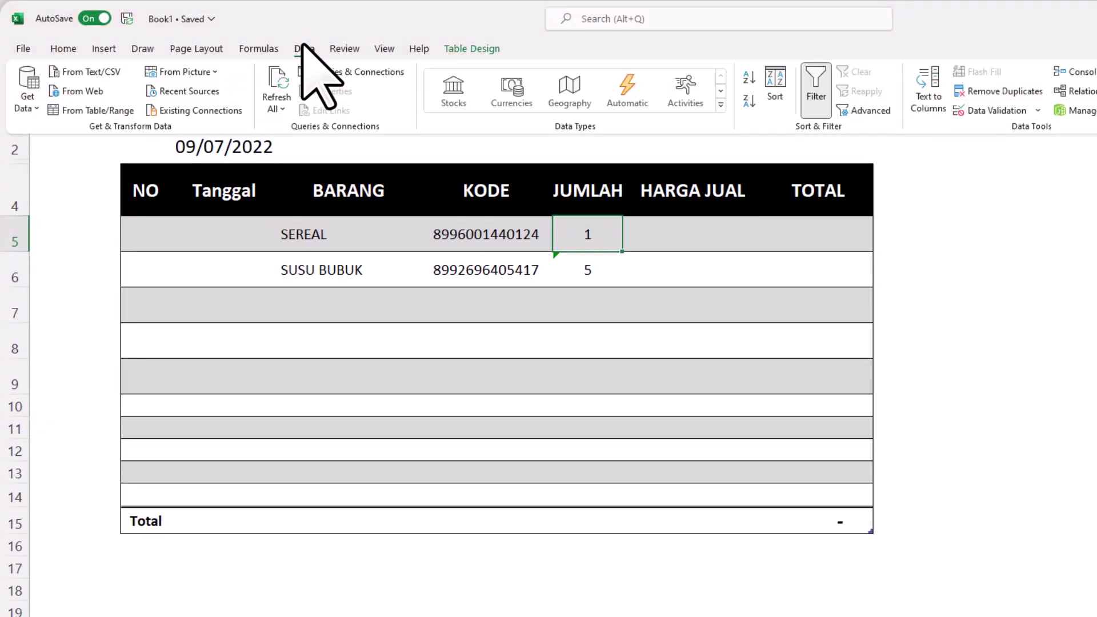
pyautogui.click(1005, 112)
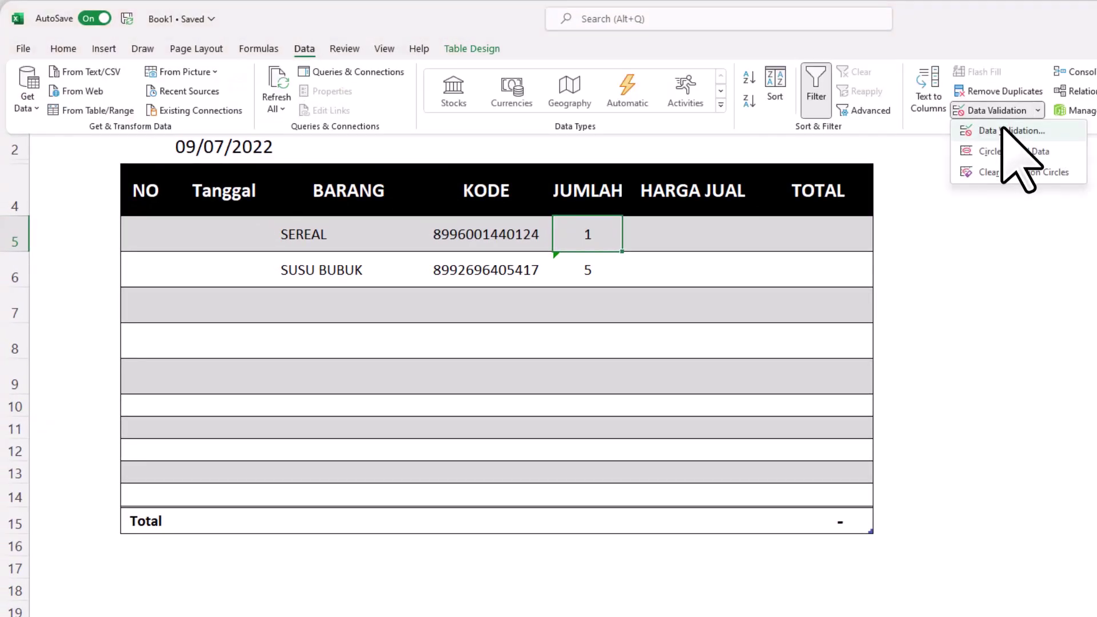
pyautogui.click(1007, 130)
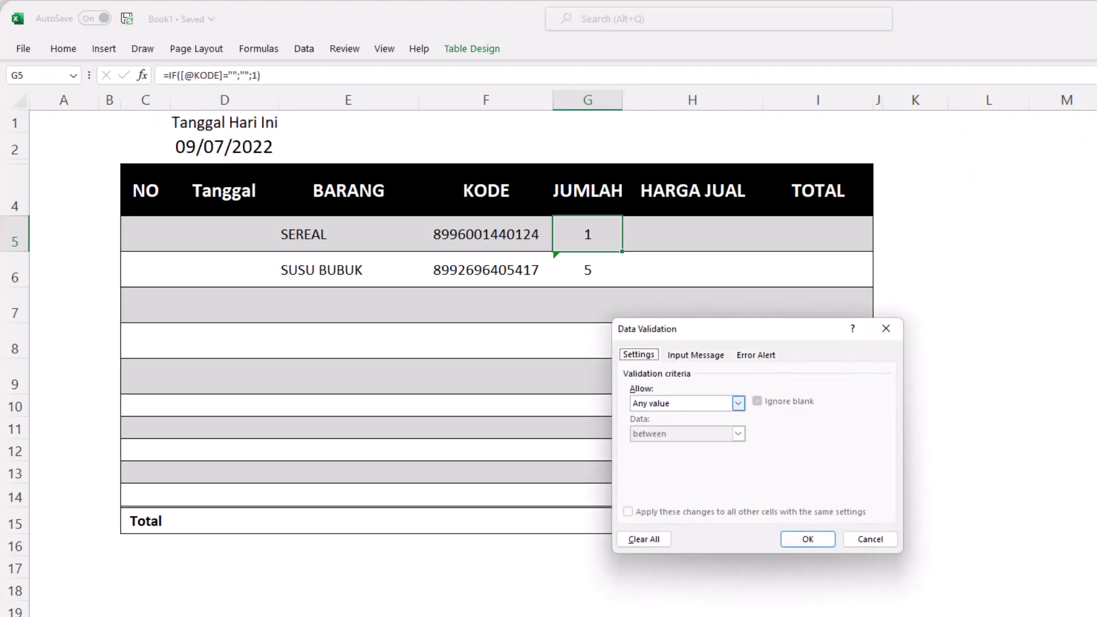
pyautogui.click(739, 403)
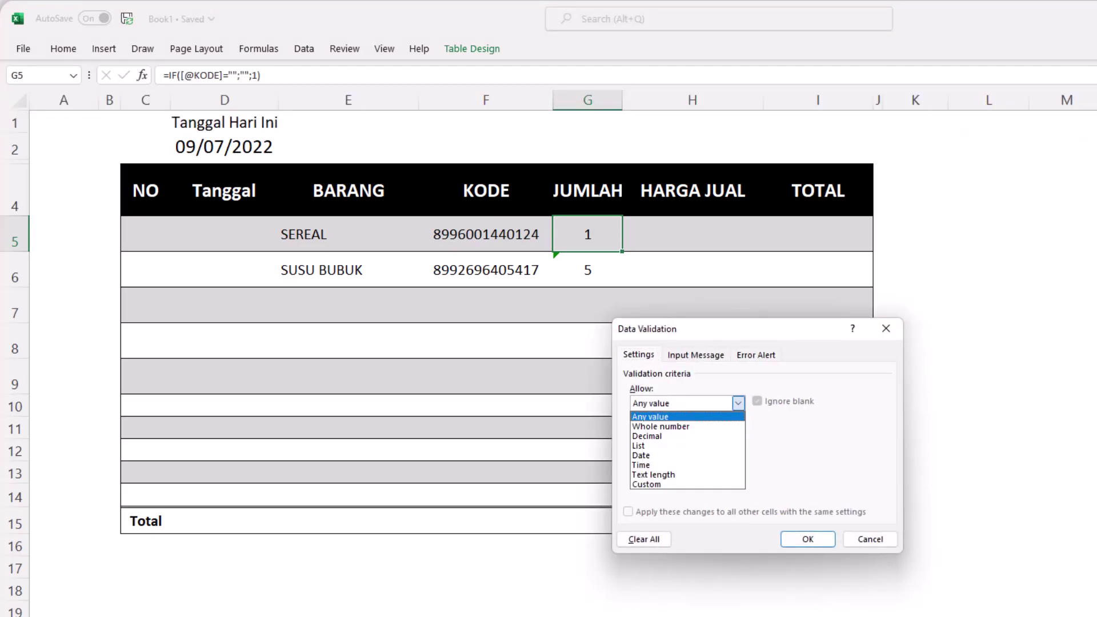
pyautogui.click(708, 446)
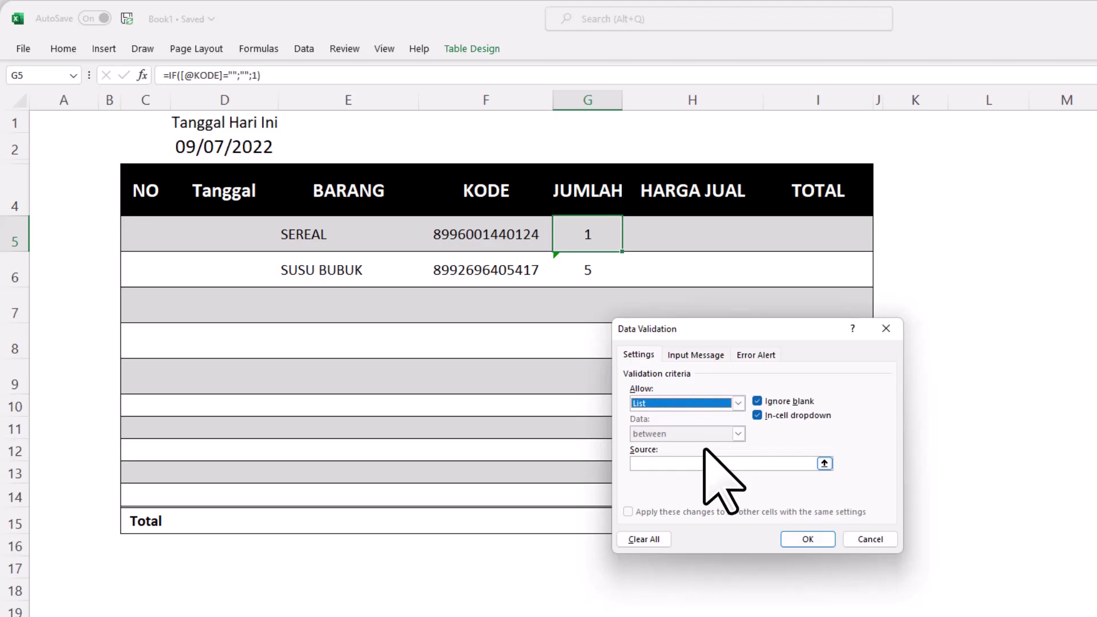
pyautogui.click(644, 463)
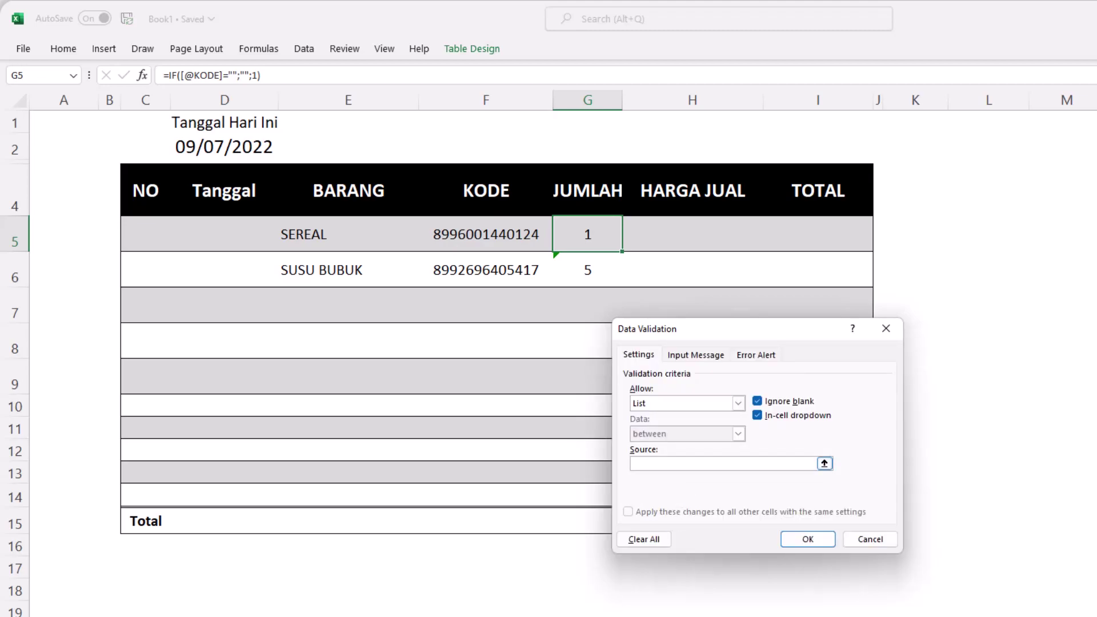
pyautogui.write('+jumlah_default2')
pyautogui.click(807, 538)
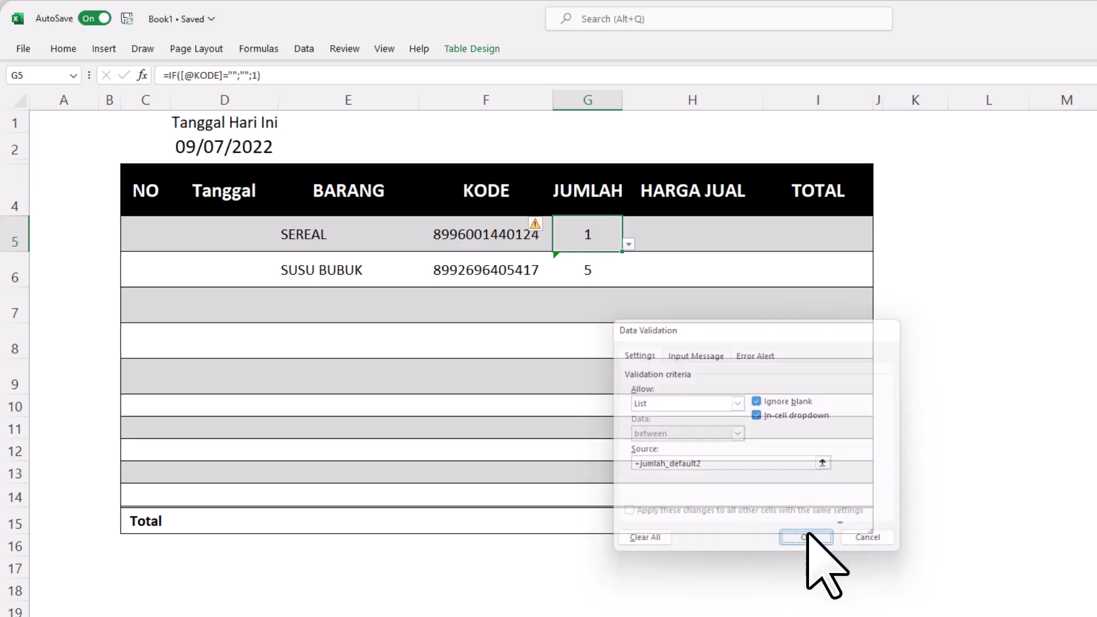
pyautogui.hotkey('ctrl', 'c')
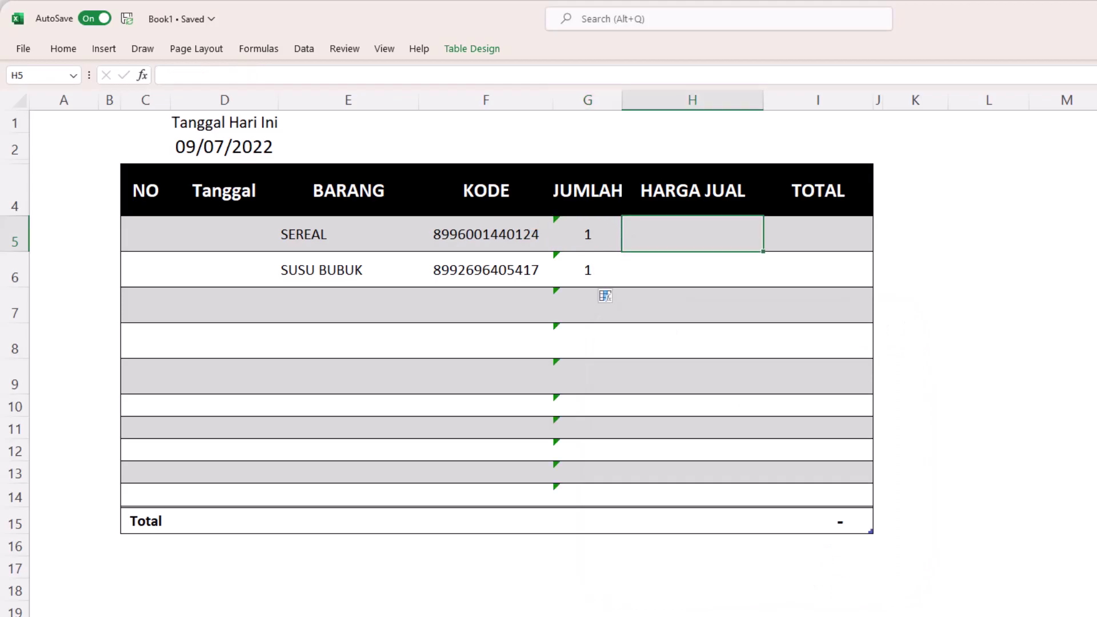
# Choose INDOMIE GORENG as the item in E7 and try to overwrite its JUMLAH in G7 with 5.
pyautogui.click(348, 305)
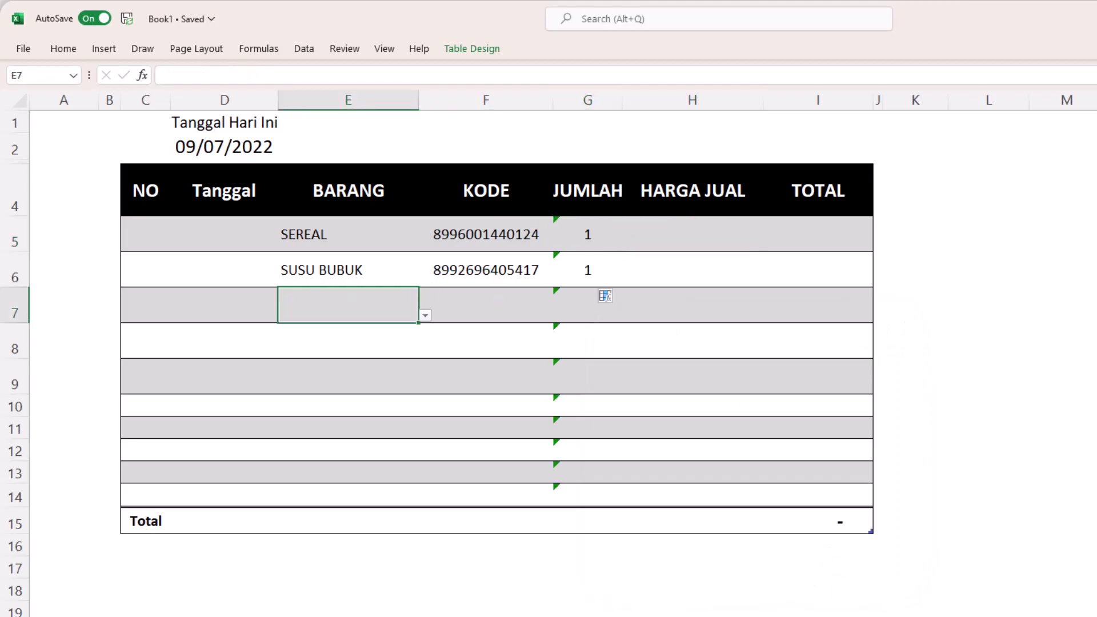
pyautogui.write('i')
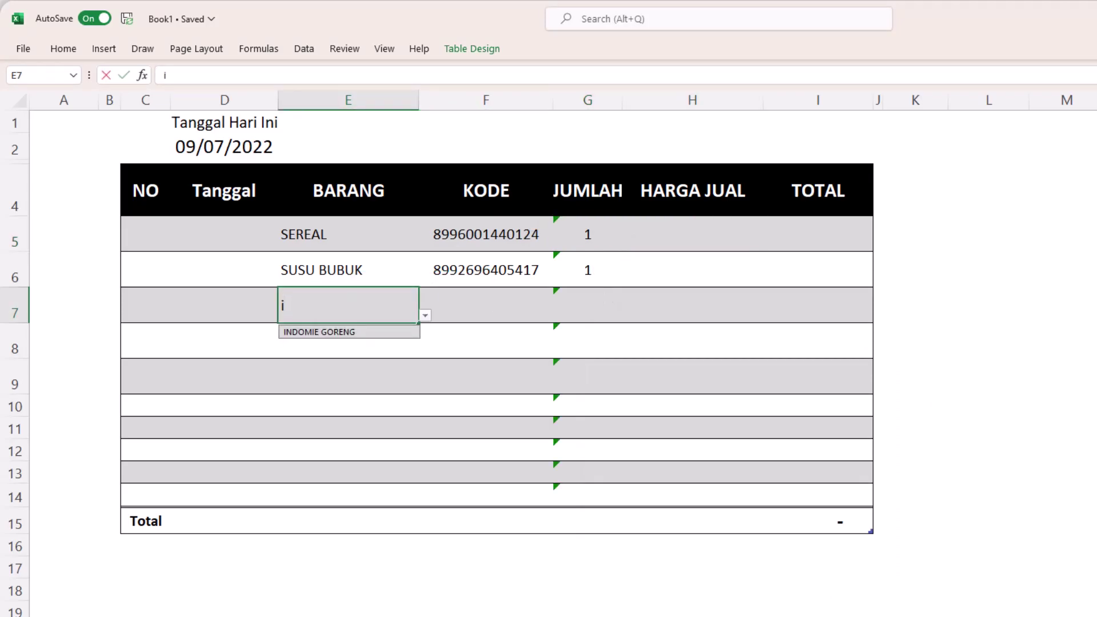
pyautogui.press('Tab')
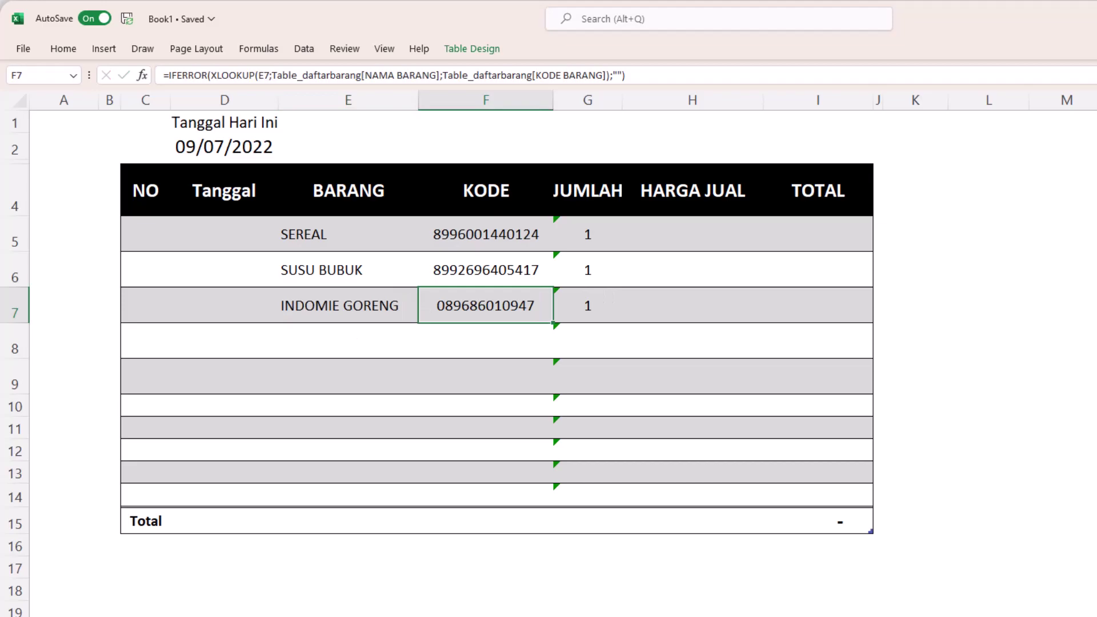
pyautogui.press('Tab')
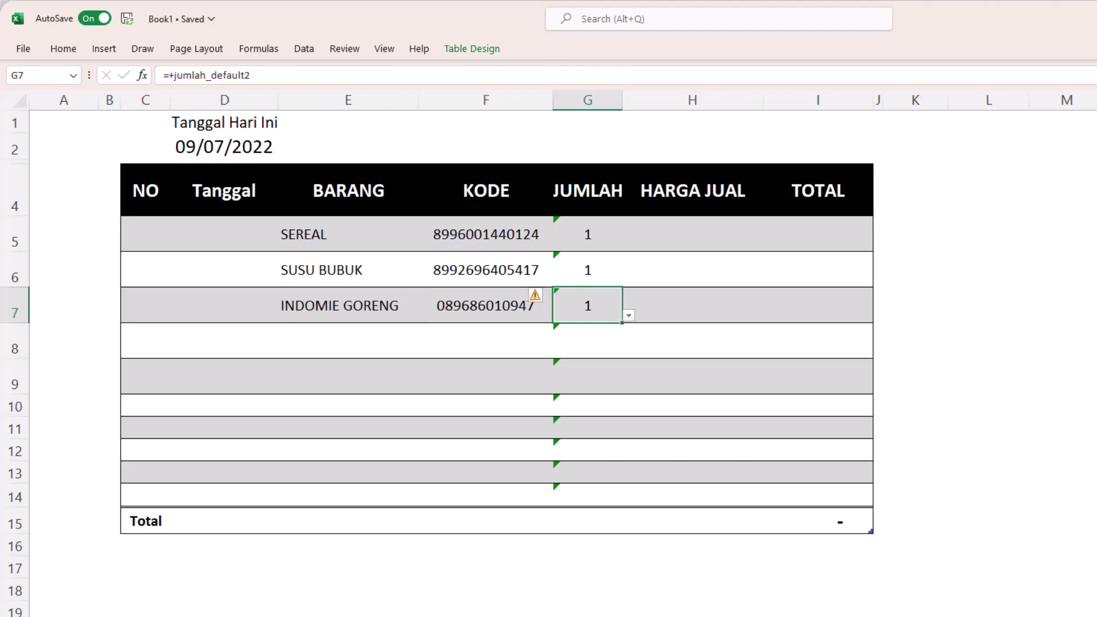
pyautogui.write('5')
pyautogui.press('Return')
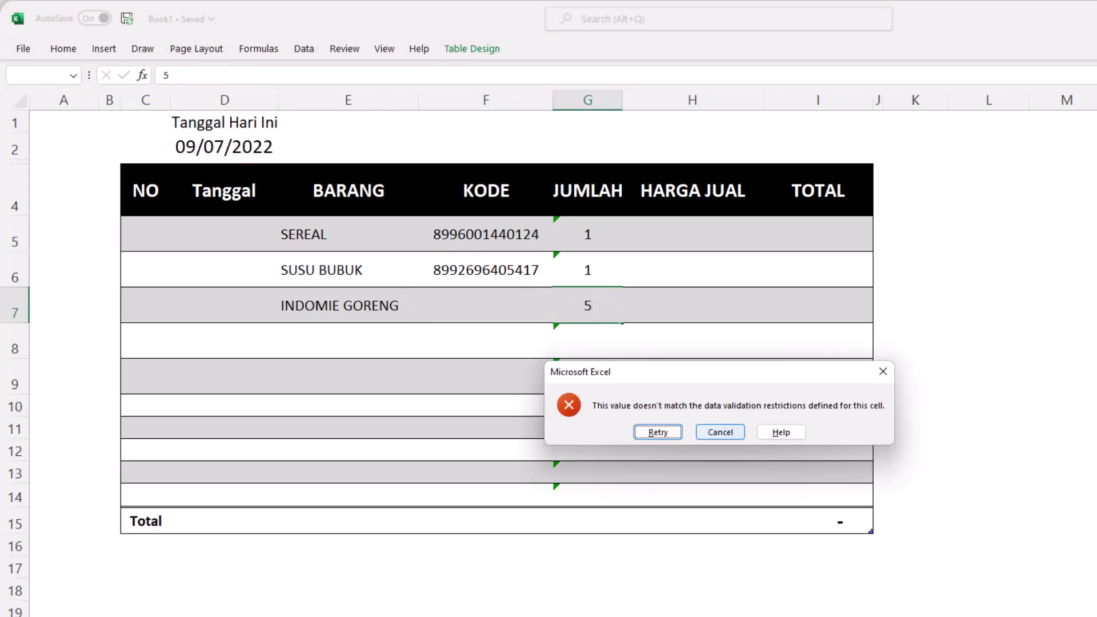
pyautogui.click(720, 433)
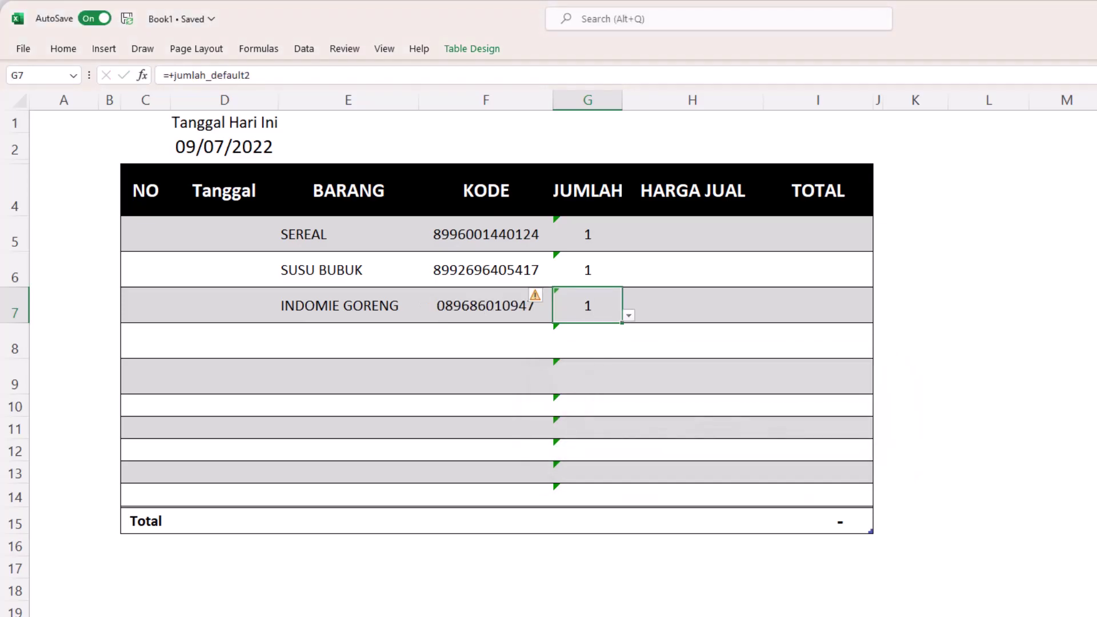
# Turn off the invalid-data error alert in G5's validation and apply the change to all cells with the same settings.
pyautogui.click(588, 235)
pyautogui.click(304, 49)
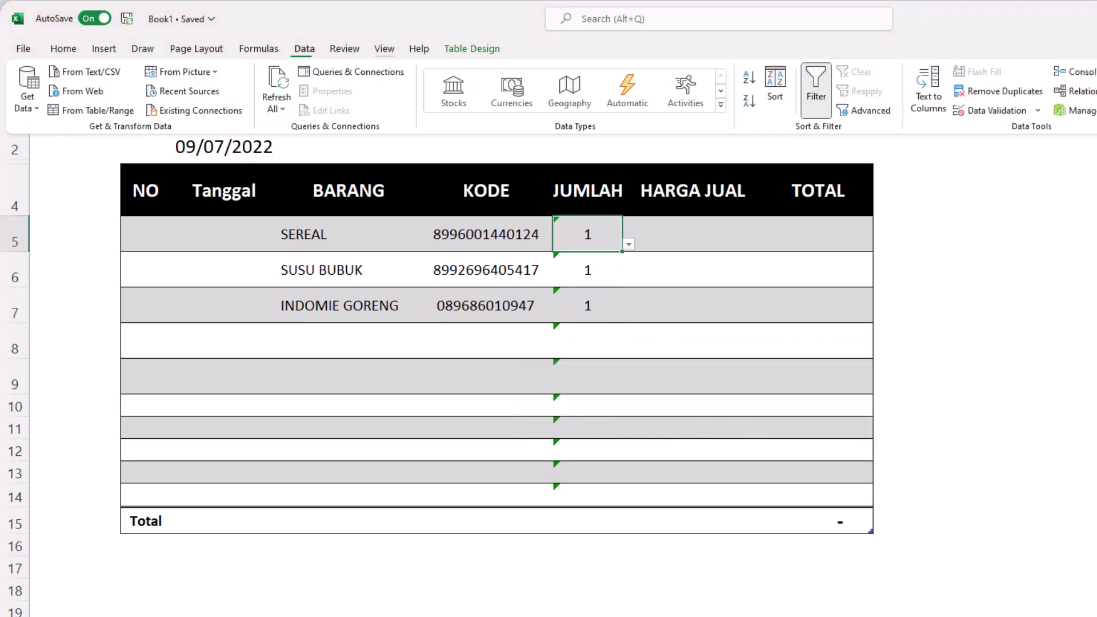
pyautogui.click(1001, 112)
pyautogui.hotkey('ctrl', 'Tab')
pyautogui.hotkey('ctrl', 'Tab')
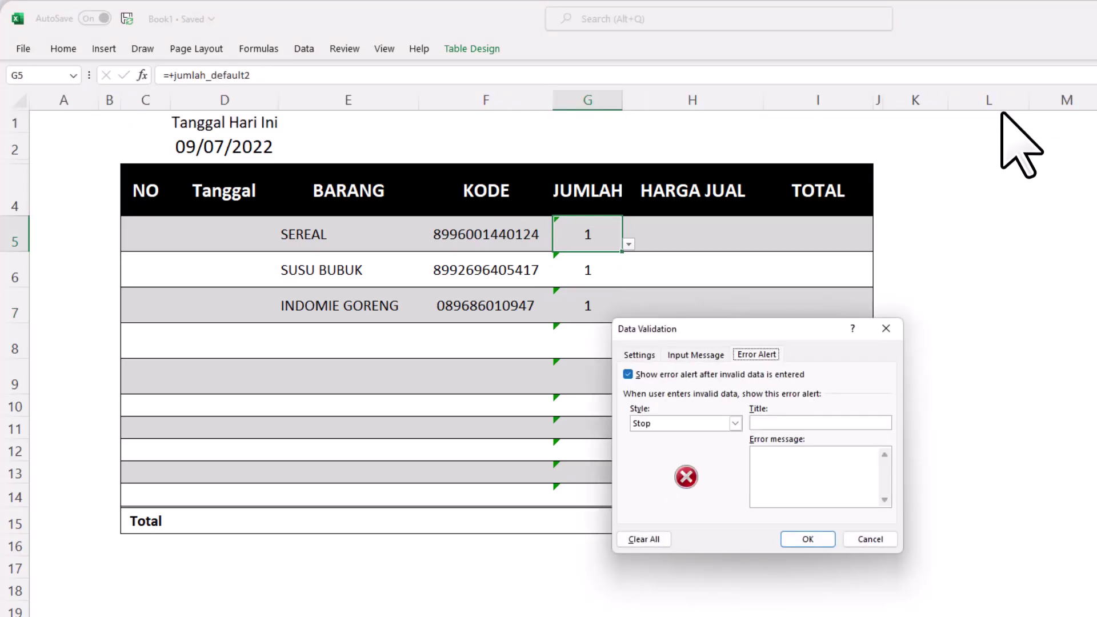
pyautogui.click(628, 375)
pyautogui.hotkey('ctrl', 'Tab')
pyautogui.click(628, 512)
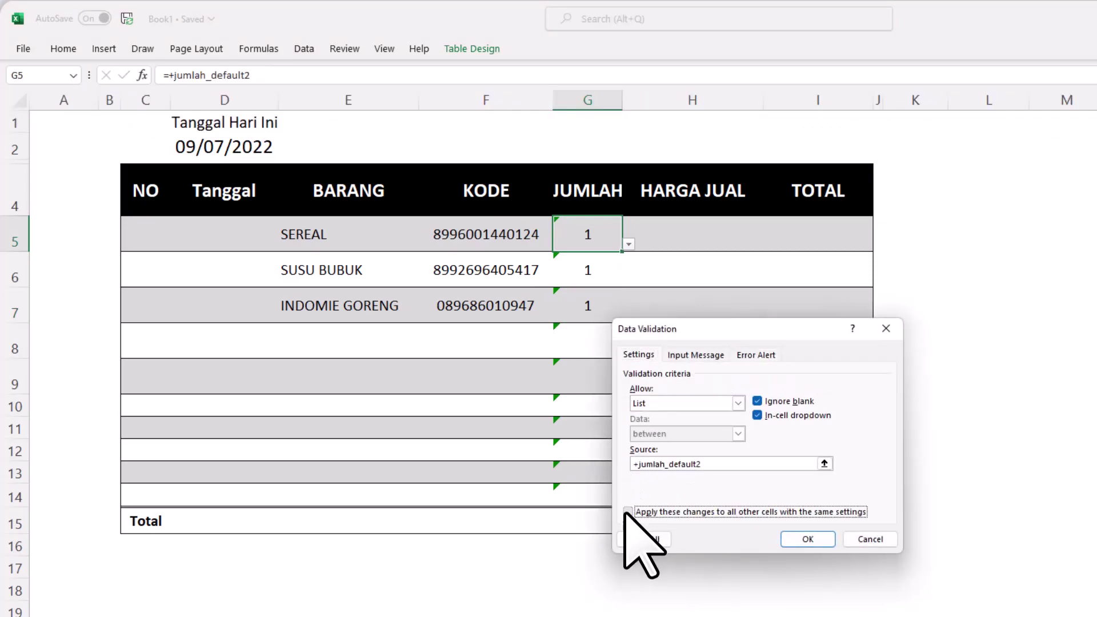
pyautogui.click(807, 539)
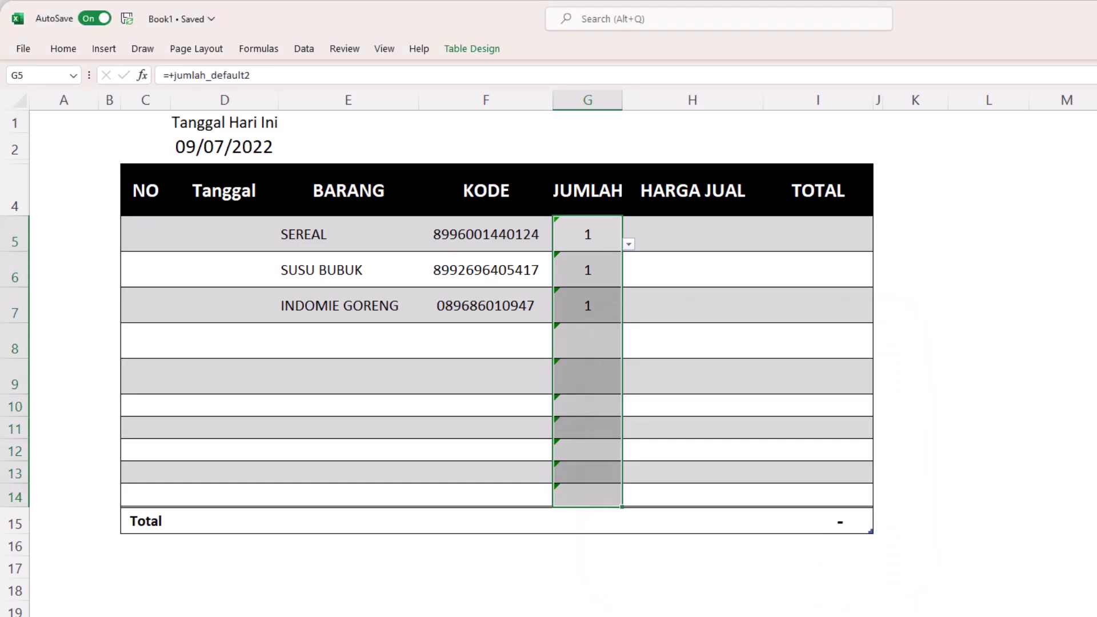
# Set the JUMLAH for INDOMIE GORENG in G7 to 5.
pyautogui.click(587, 306)
pyautogui.write('5')
pyautogui.press('Return')
# Clear the items in E5:E7 and reset G7 to the +jumlah_default2 list entry.
pyautogui.click(349, 305)
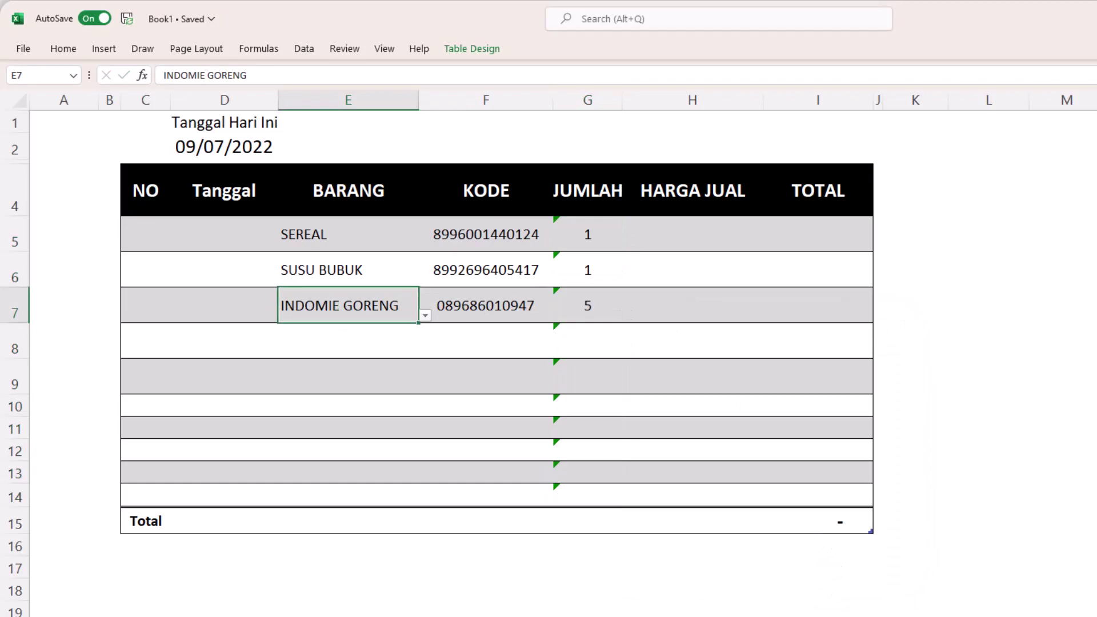
pyautogui.hotkey('shift', 'Up')
pyautogui.hotkey('shift', 'Up')
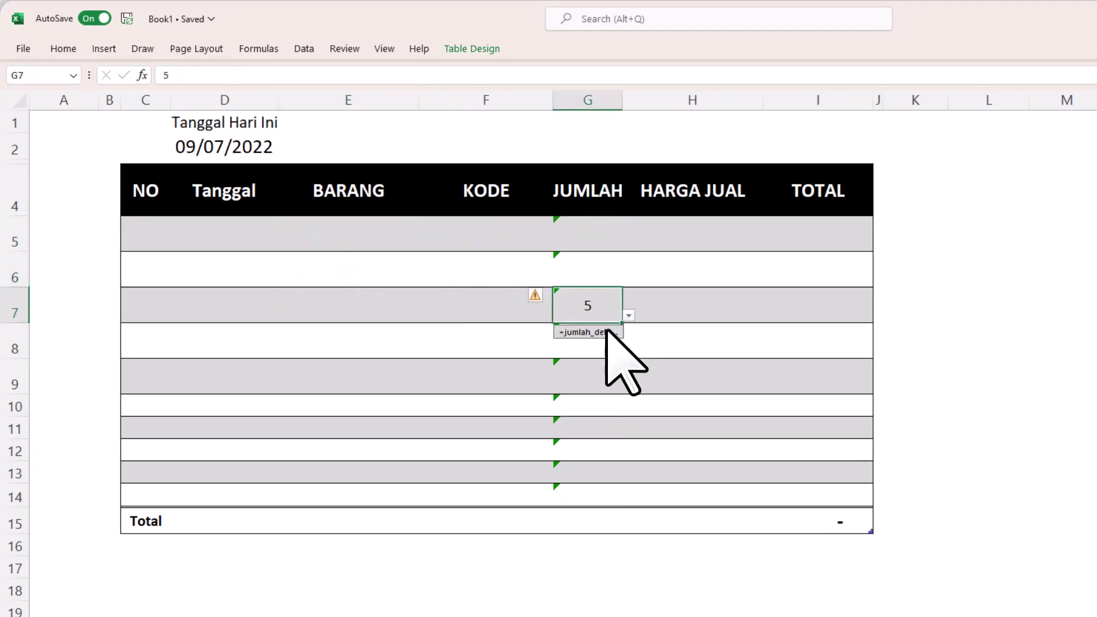
pyautogui.click(606, 332)
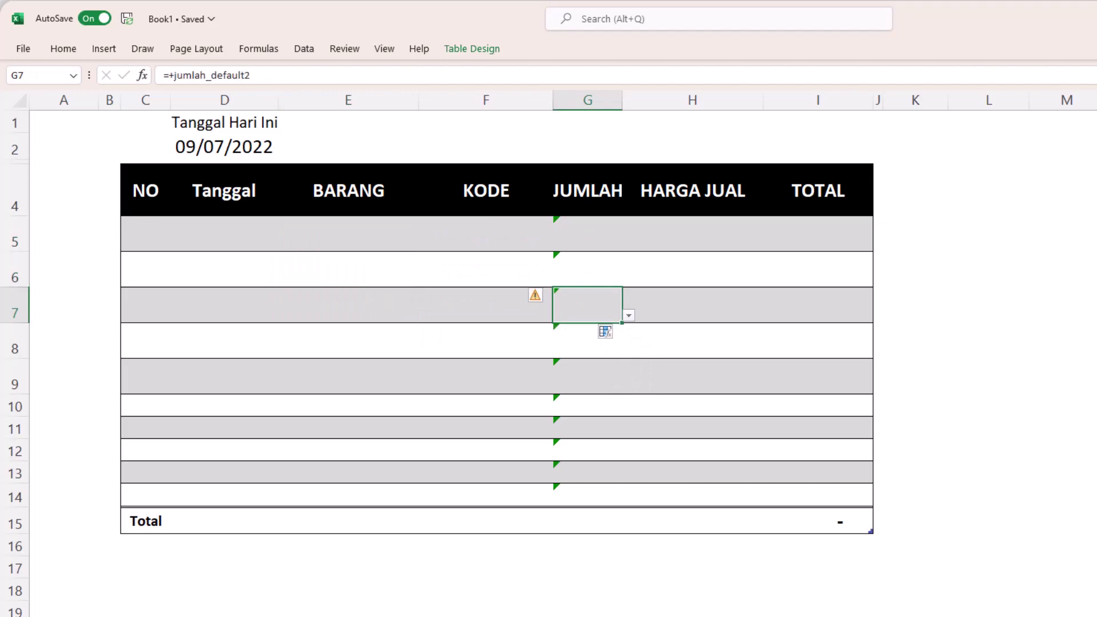
# Choose SEREAL, A-MILD 12 and INDOMIE GORENG as the BARANG items in E5, E6 and E7.
pyautogui.write('s')
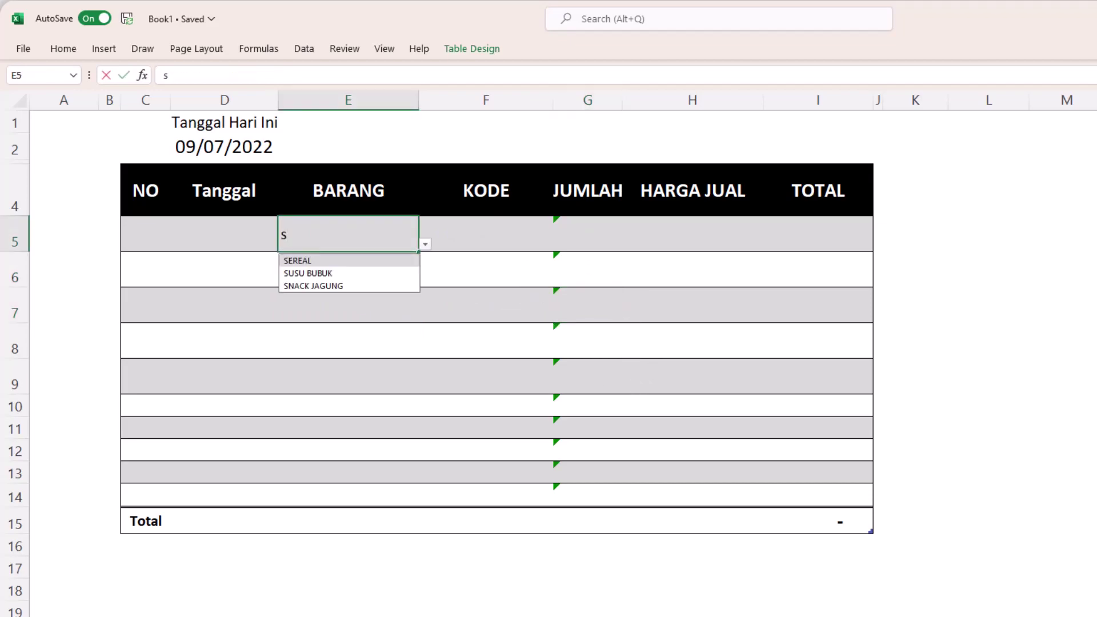
pyautogui.press('Tab')
pyautogui.press('Down')
pyautogui.click(415, 276)
pyautogui.write('a')
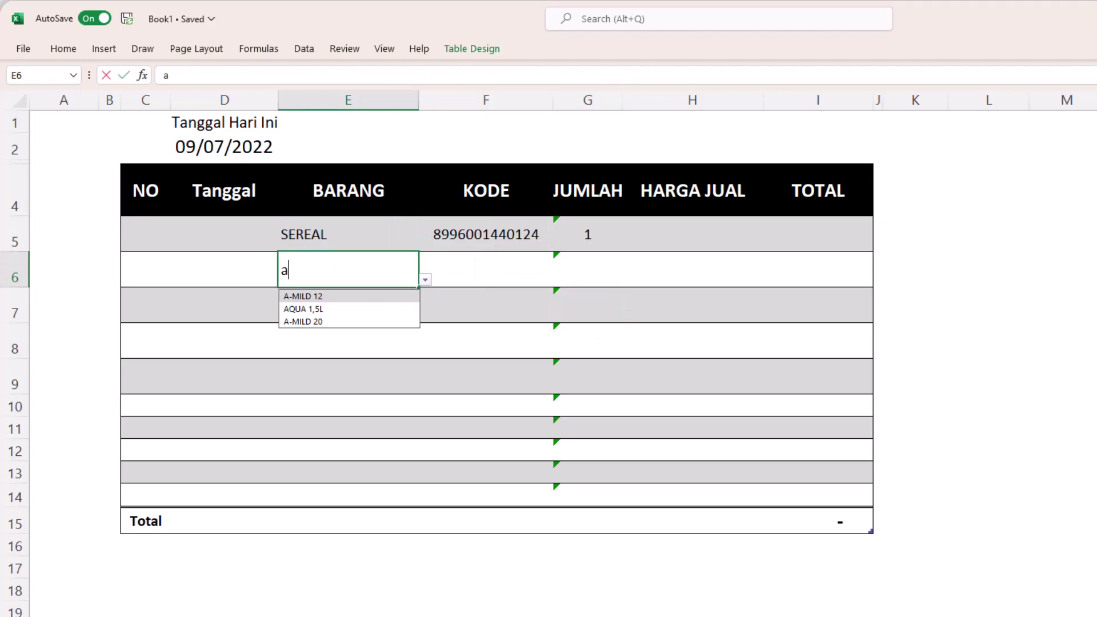
pyautogui.press('Return')
pyautogui.write('i')
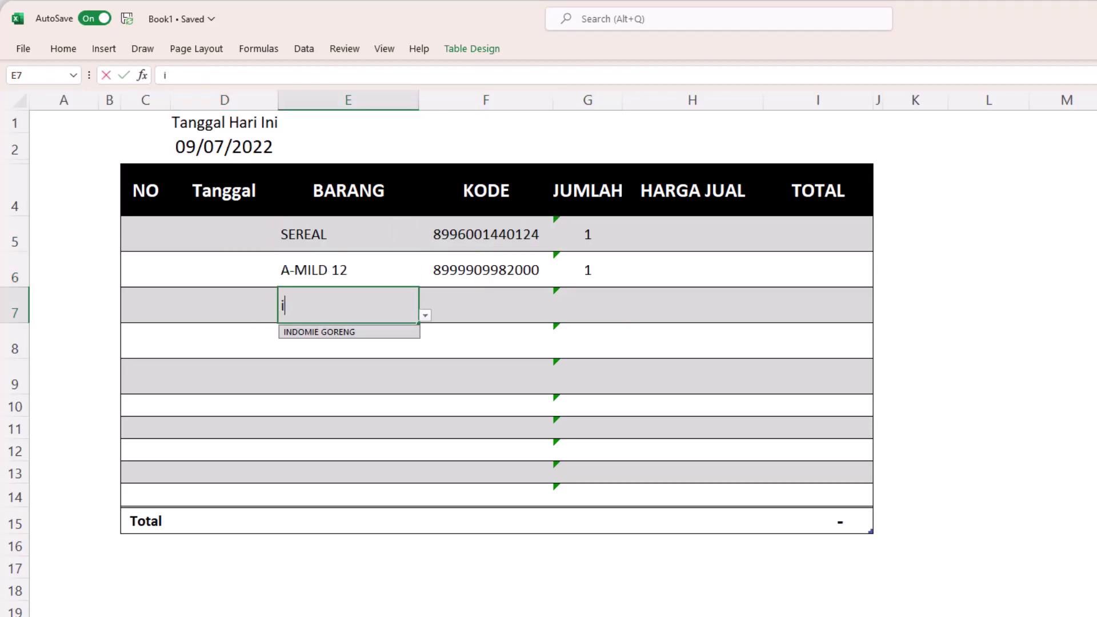
pyautogui.press('Tab')
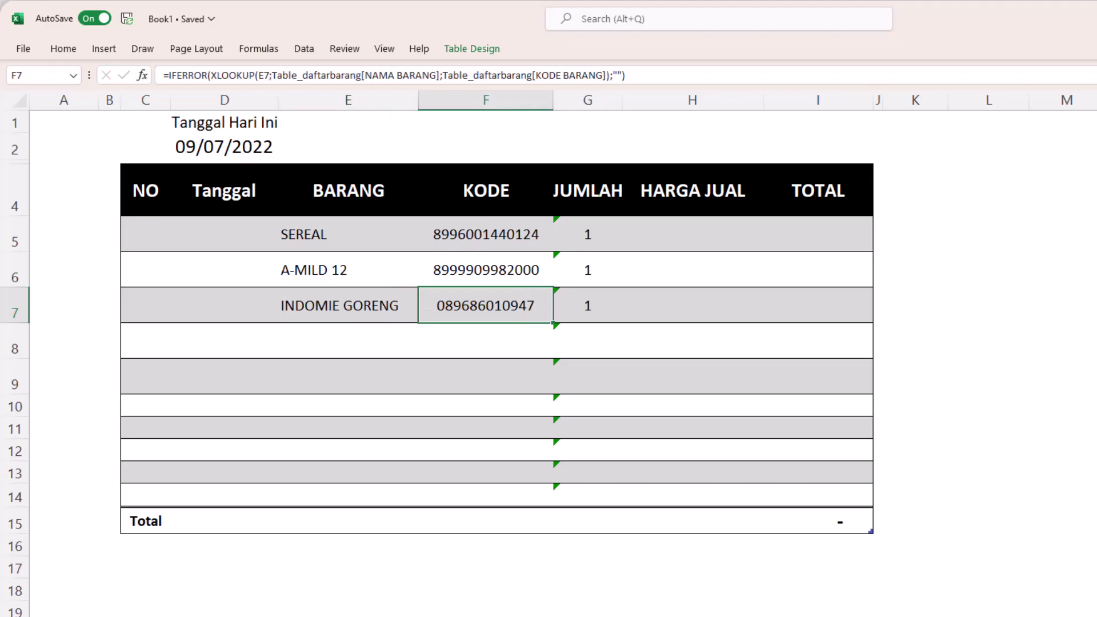
# Begin a VLOOKUP formula for HARGA JUAL in H5 with the row's KODE as the lookup value.
pyautogui.click(692, 234)
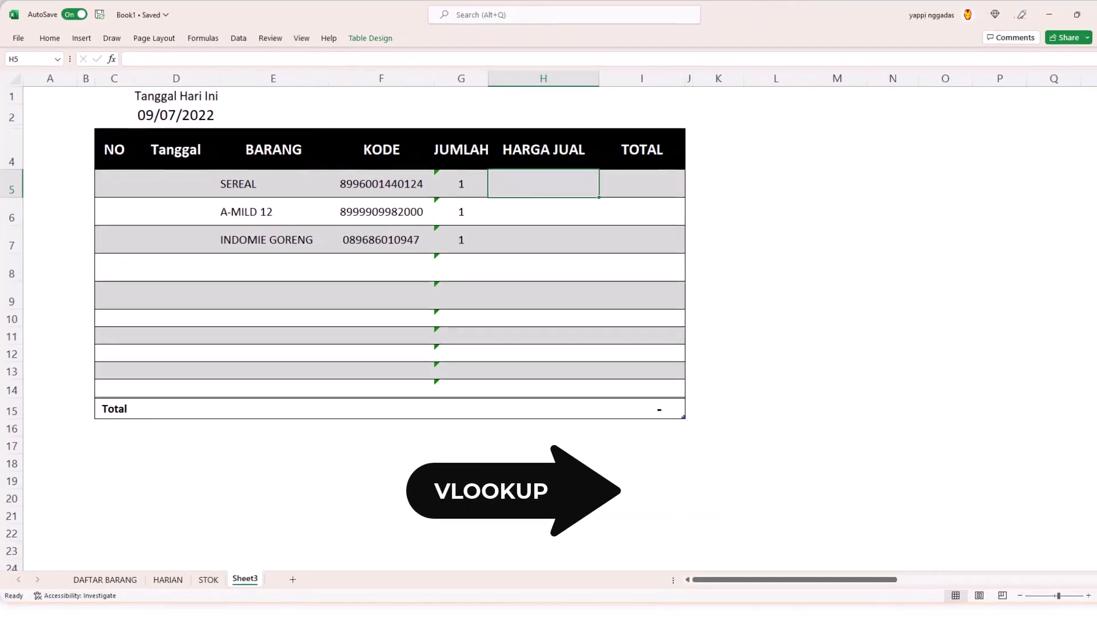
pyautogui.click(96, 565)
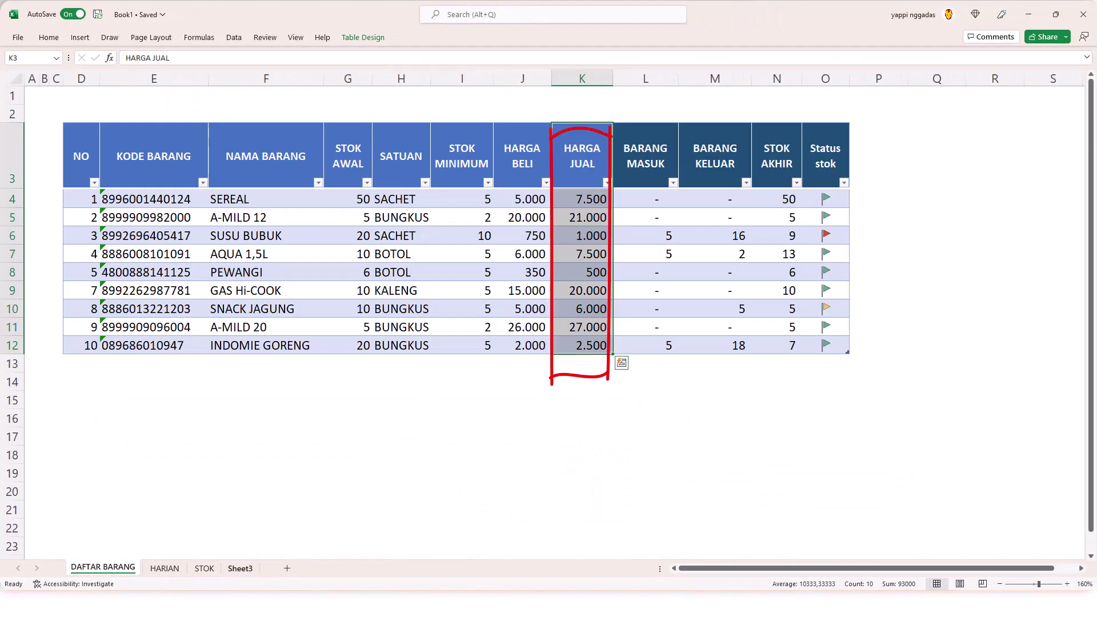
pyautogui.click(240, 568)
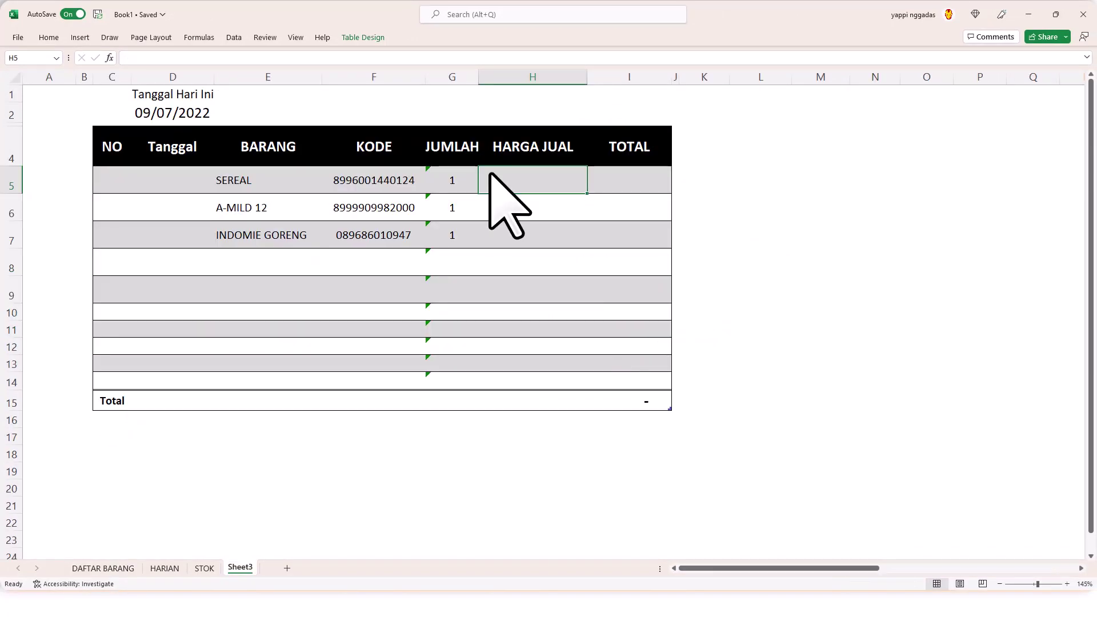
pyautogui.write('=vl')
pyautogui.press('Tab')
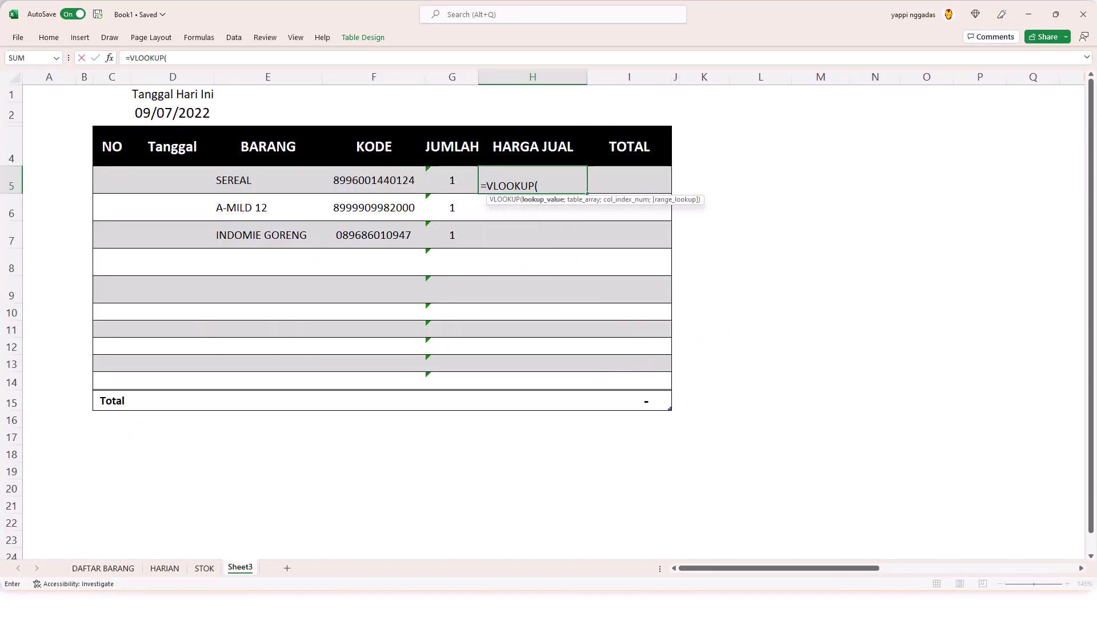
pyautogui.click(379, 183)
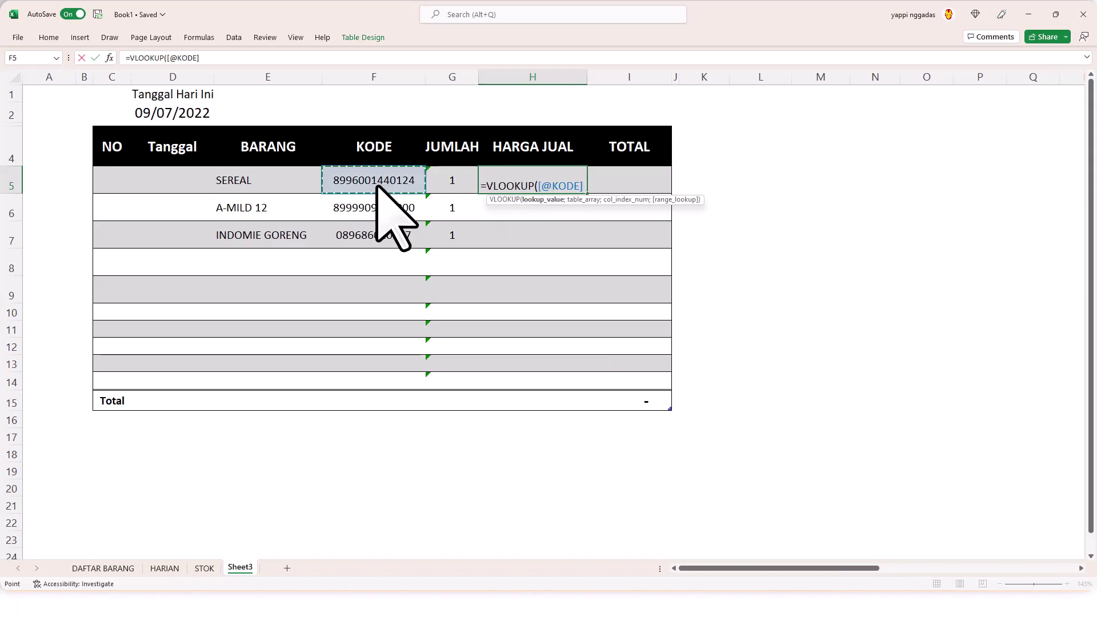
pyautogui.write(';')
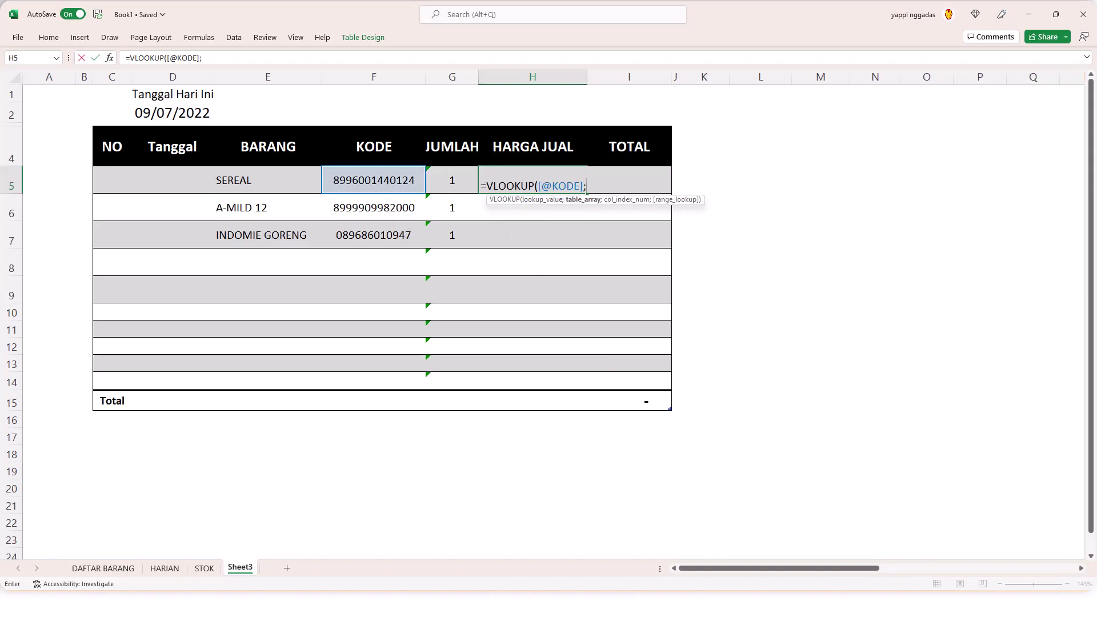
# Complete the VLOOKUP with the KODE BARANG to HARGA JUAL columns of the DAFTAR BARANG table, column index 7 and FALSE.
pyautogui.click(97, 568)
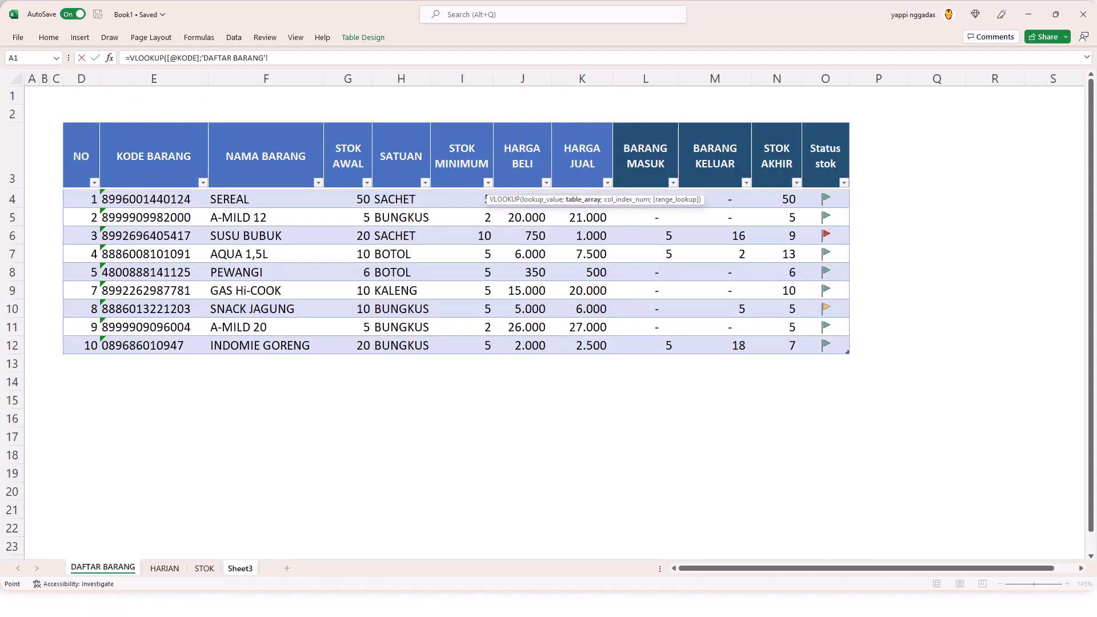
pyautogui.click(159, 157)
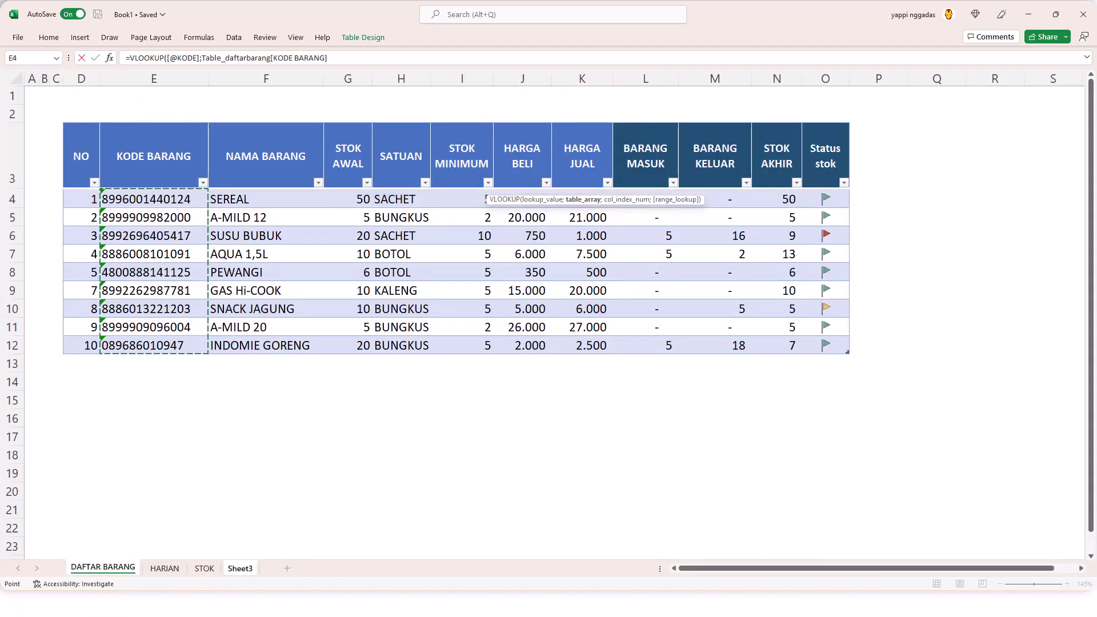
pyautogui.hotkey('shift', 'Right')
pyautogui.hotkey('shift', 'Right')
pyautogui.hotkey('shift', 'Right')
pyautogui.hotkey('shift', 'Right')
pyautogui.hotkey('shift', 'Right')
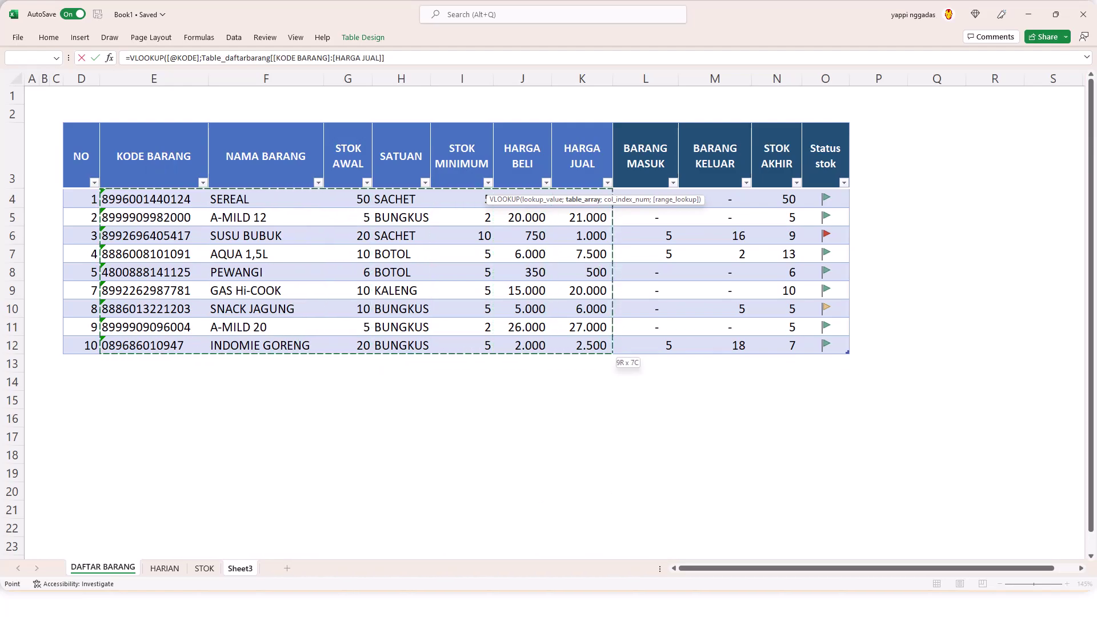
pyautogui.write(';')
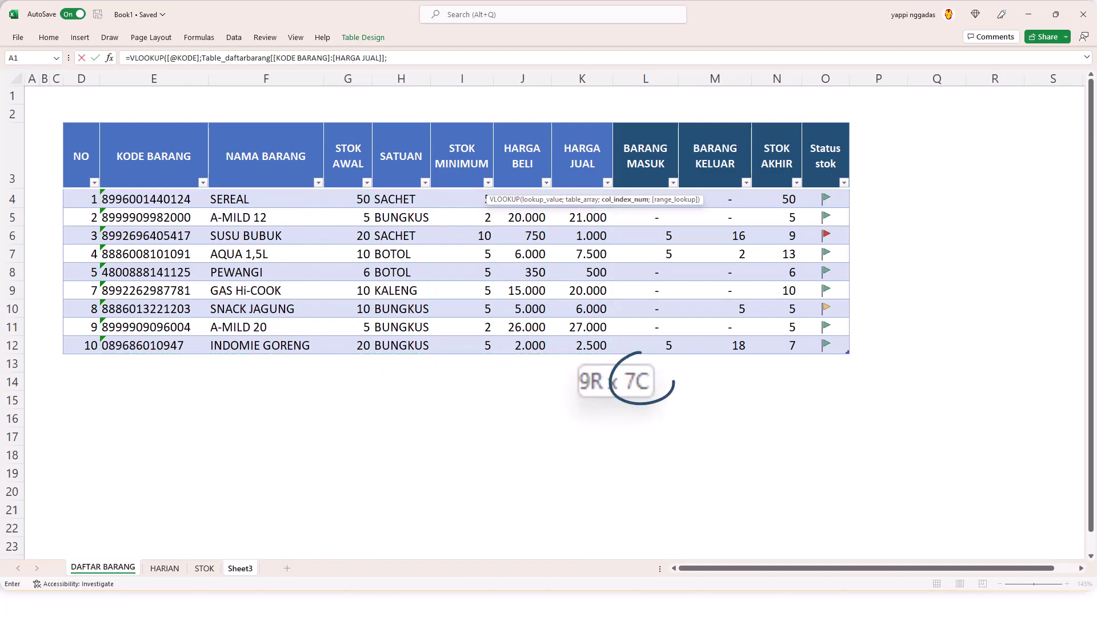
pyautogui.write('7;false)')
pyautogui.press('Return')
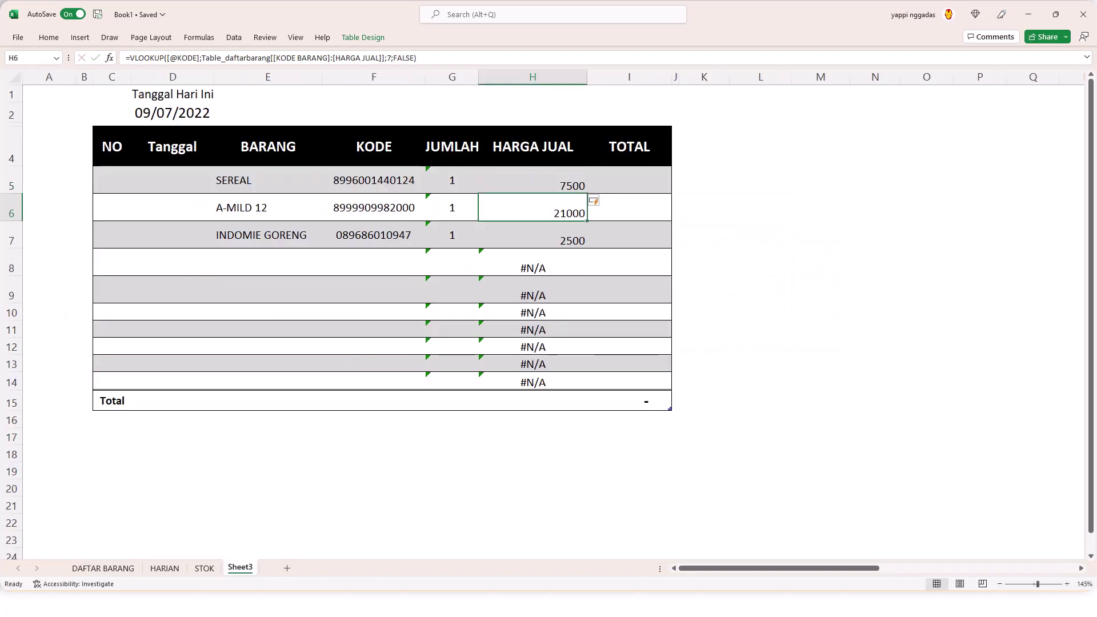
# Wrap the HARGA JUAL formula in H5 in IFERROR with an empty string ("") as the error value.
pyautogui.click(533, 181)
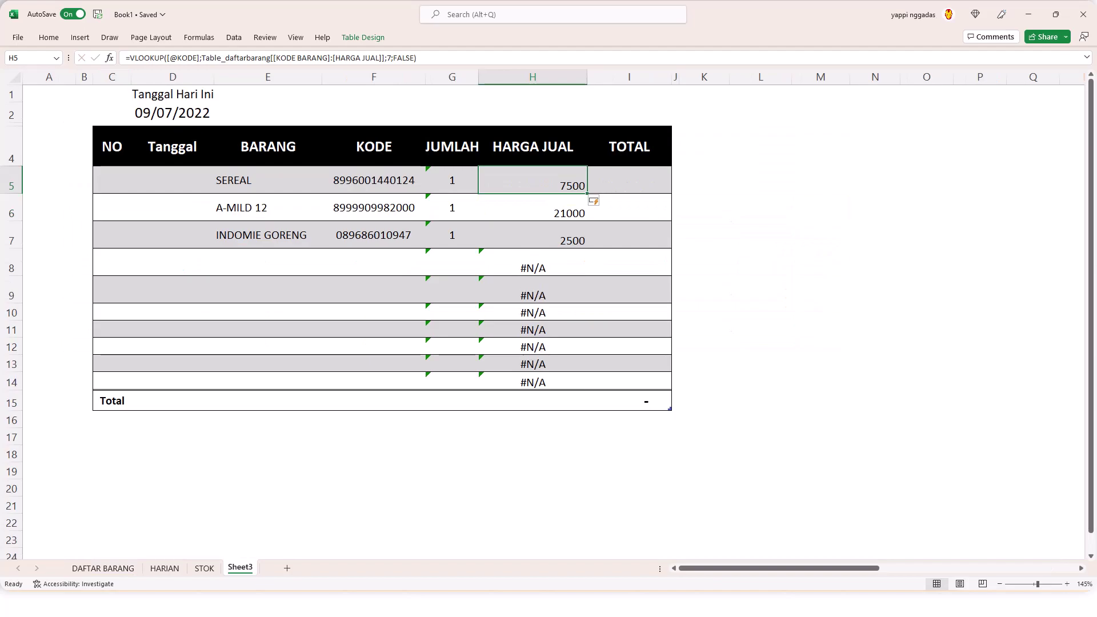
pyautogui.press('F2')
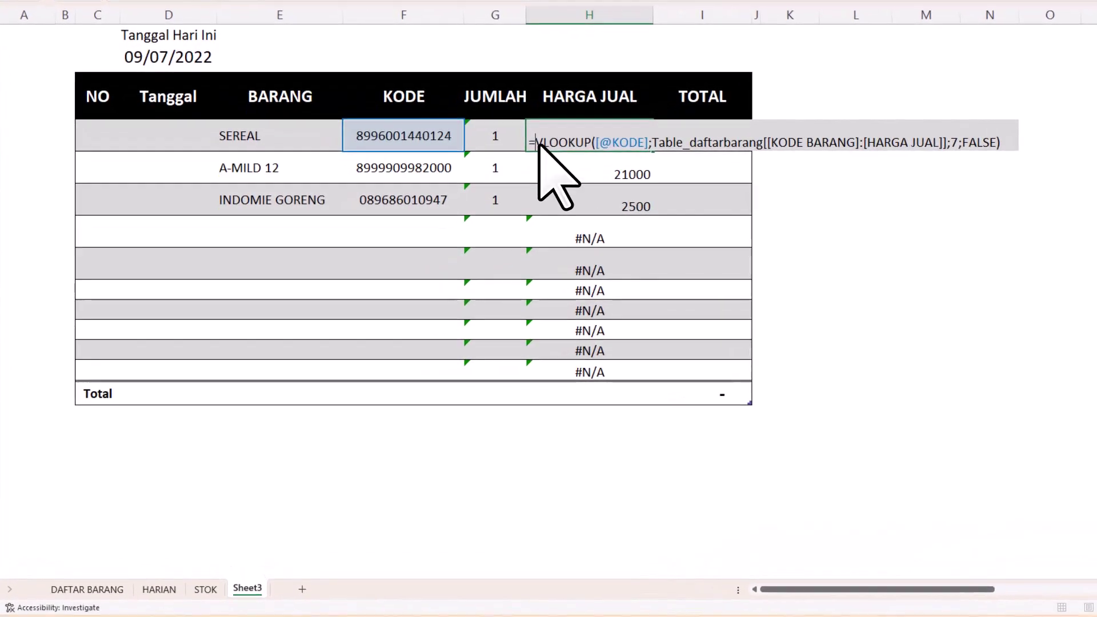
pyautogui.click(486, 188)
pyautogui.write('i')
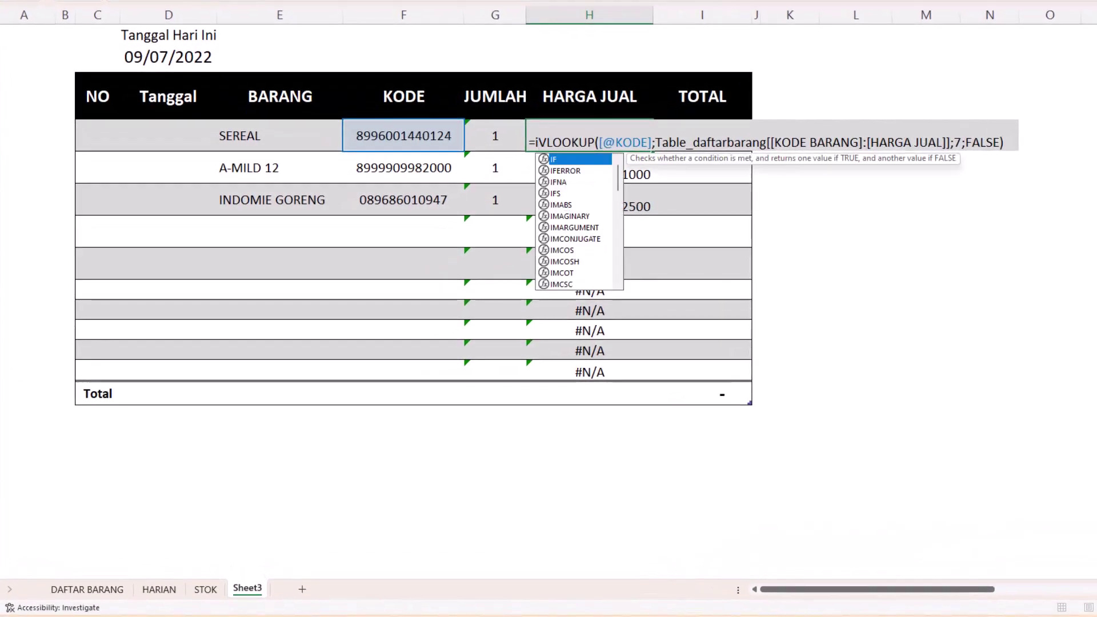
pyautogui.write('fe')
pyautogui.press('Tab')
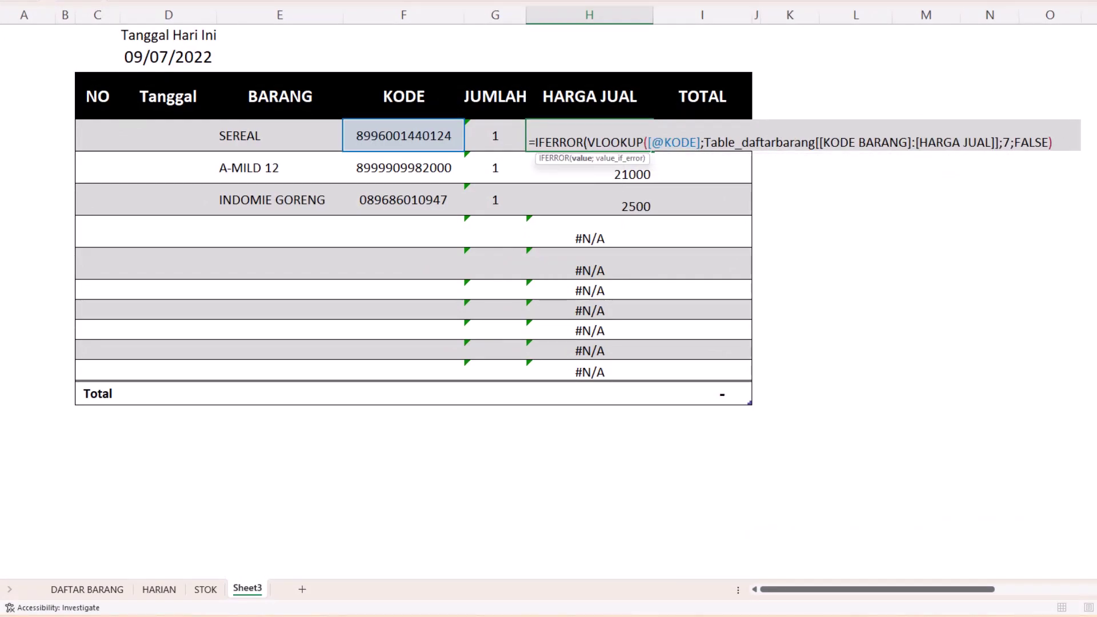
pyautogui.click(1053, 143)
pyautogui.write(';"")')
pyautogui.press('Return')
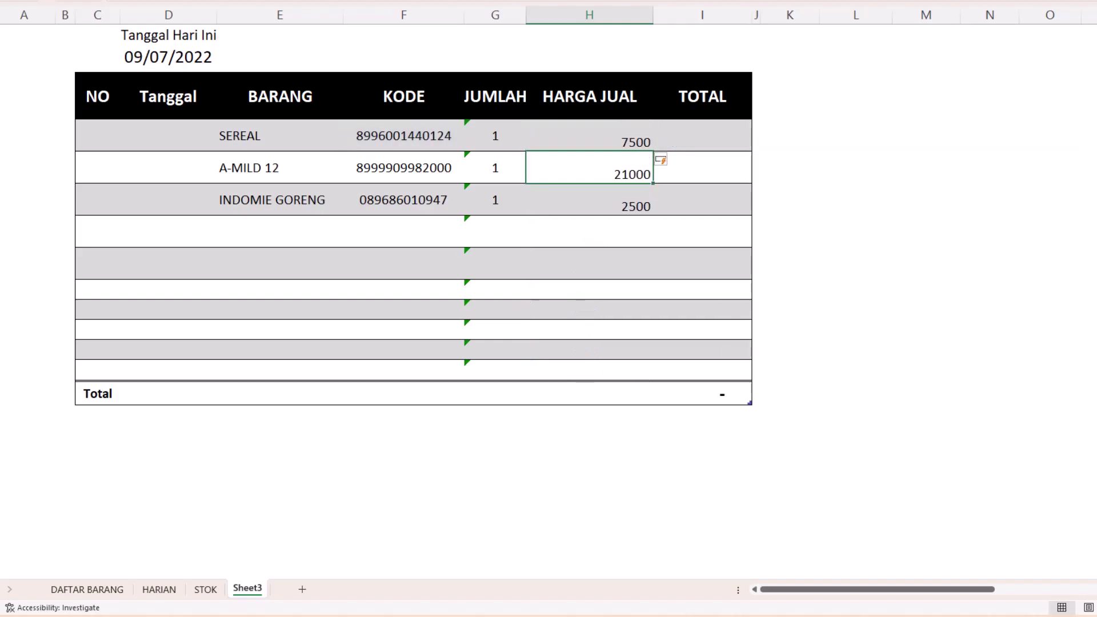
pyautogui.click(703, 135)
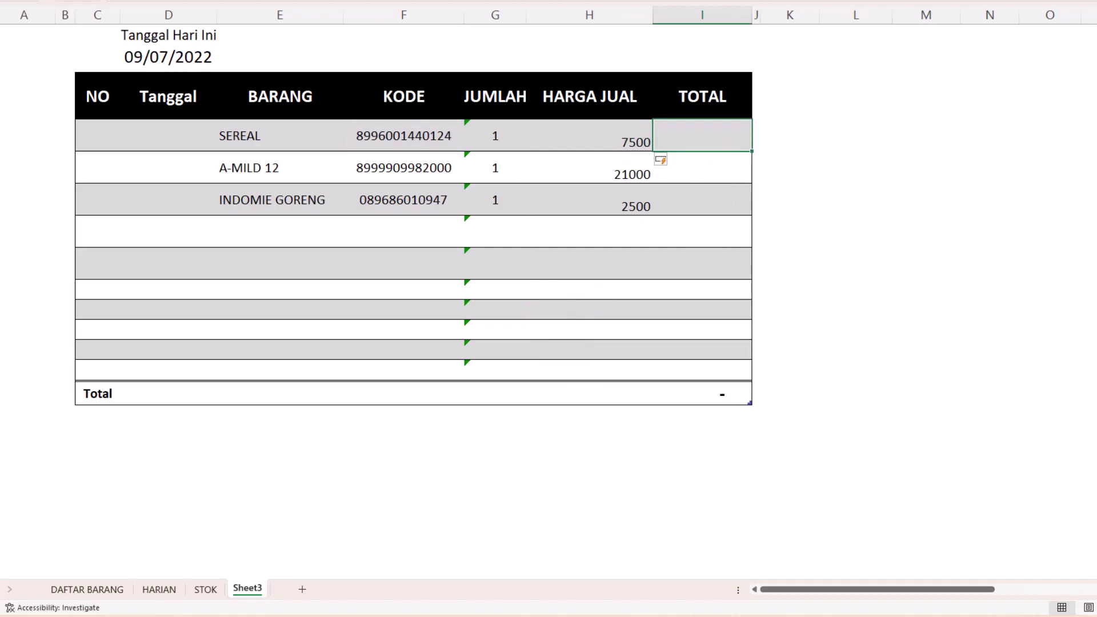
pyautogui.write('=')
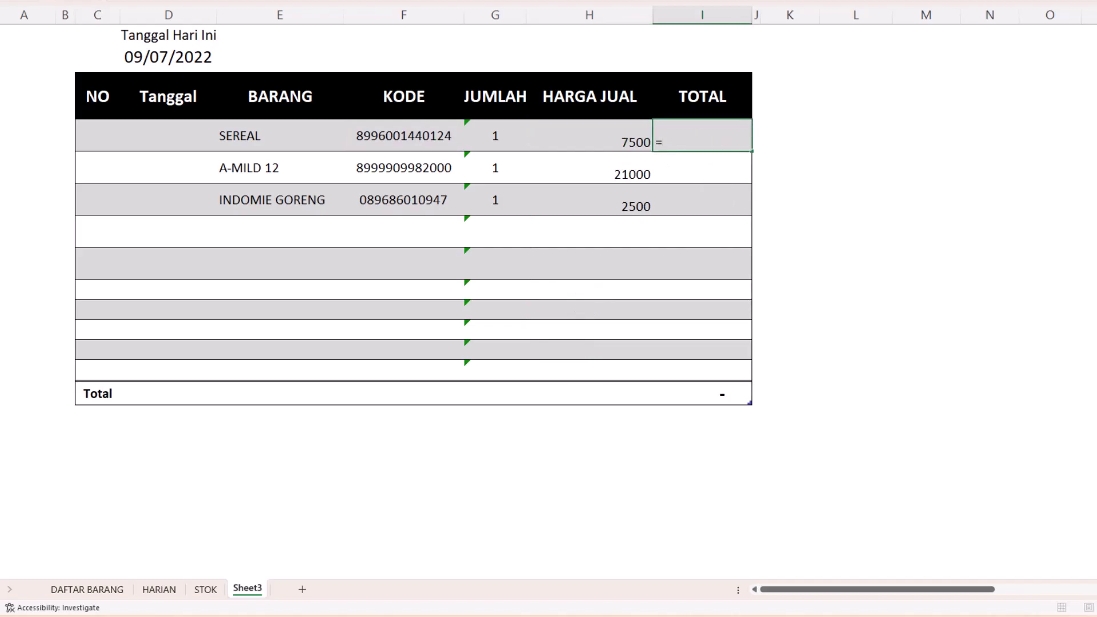
pyautogui.click(512, 137)
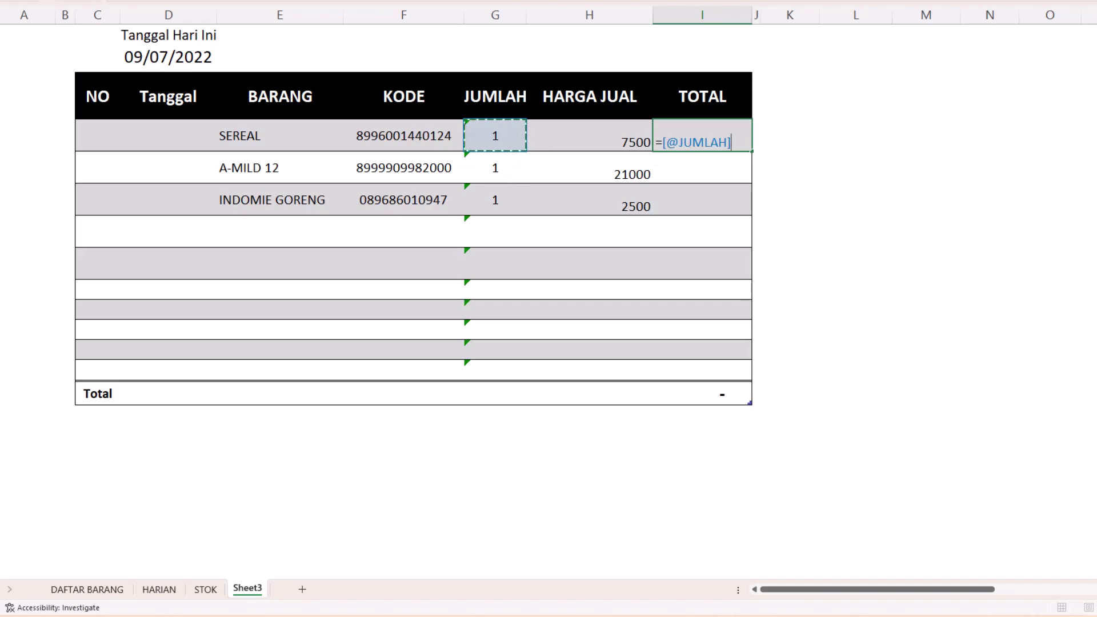
pyautogui.write('*')
pyautogui.click(606, 137)
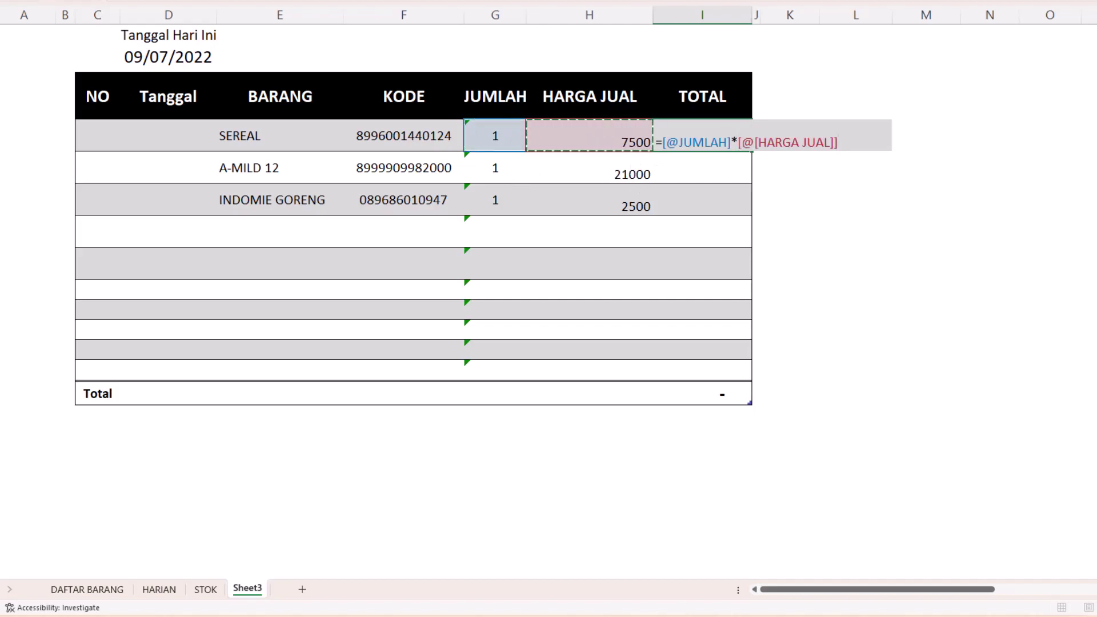
pyautogui.press('Return')
# Wrap the TOTAL formula in I5 in IFERROR so that errors return an empty string ("").
pyautogui.press('Up')
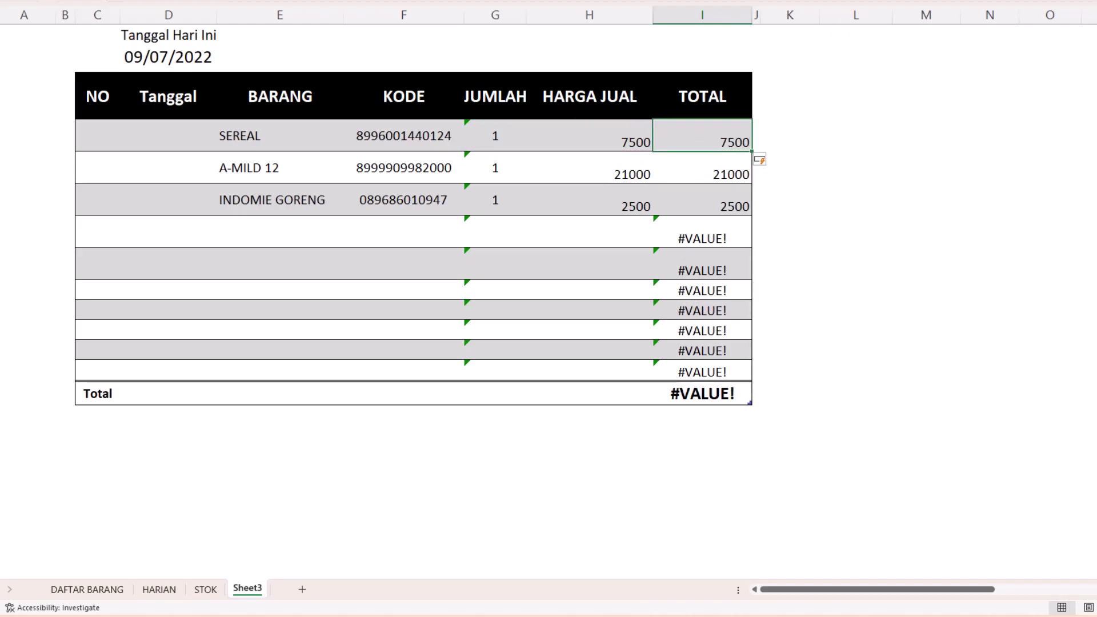
pyautogui.press('F2')
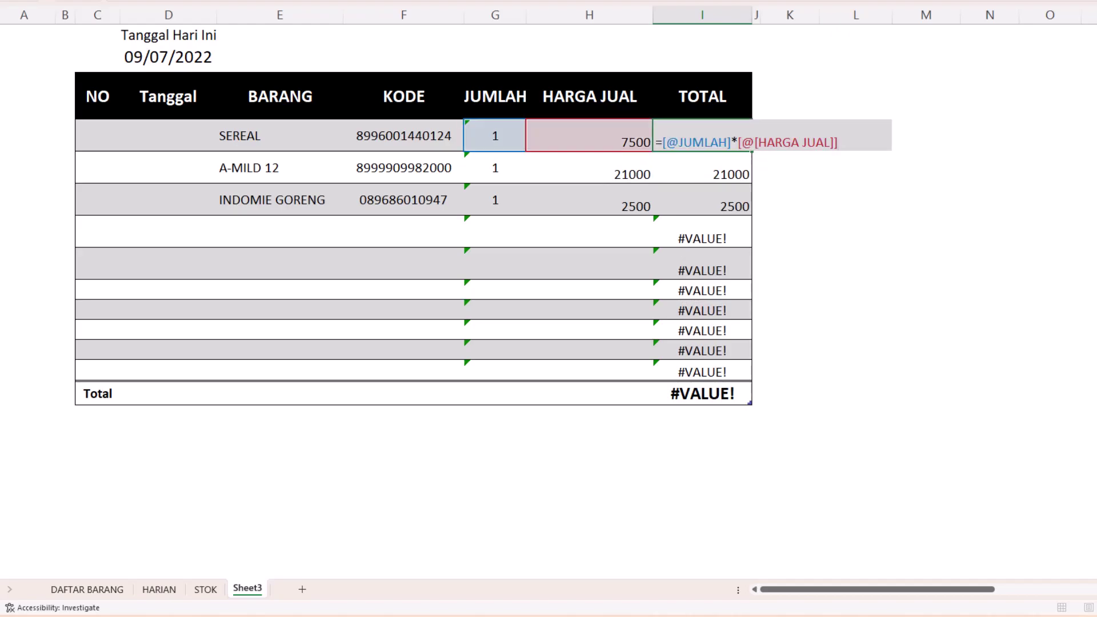
pyautogui.write('if')
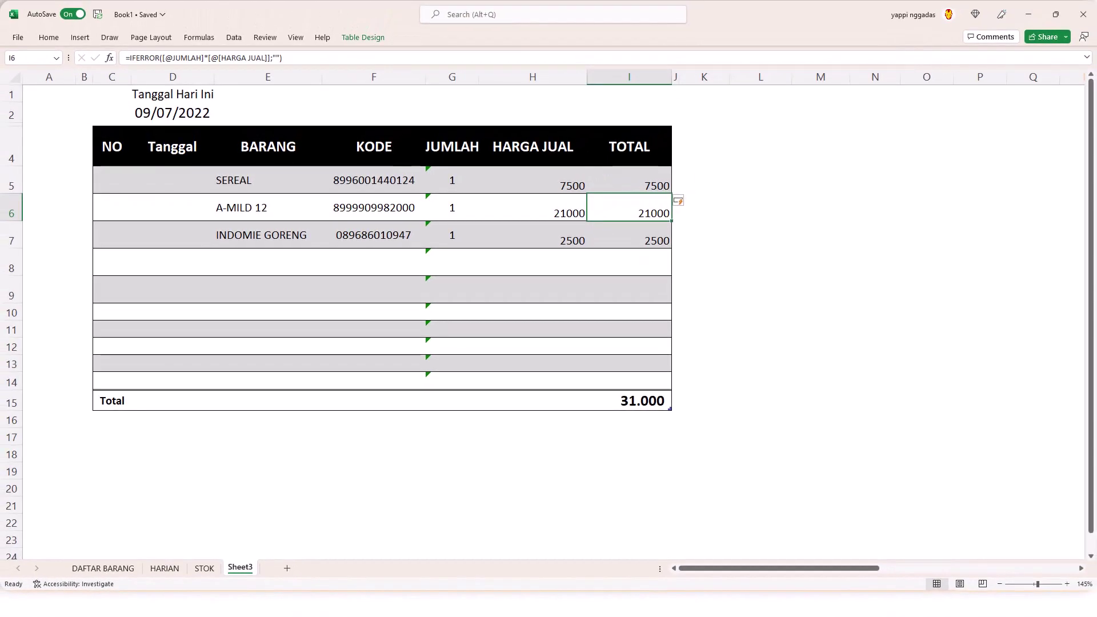
# Format the HARGA JUAL and TOTAL cells H5:I14 in comma style without decimals.
pyautogui.moveTo(533, 180); pyautogui.dragTo(630, 381)
pyautogui.click(49, 37)
pyautogui.click(487, 78)
pyautogui.click(519, 78)
pyautogui.click(518, 77)
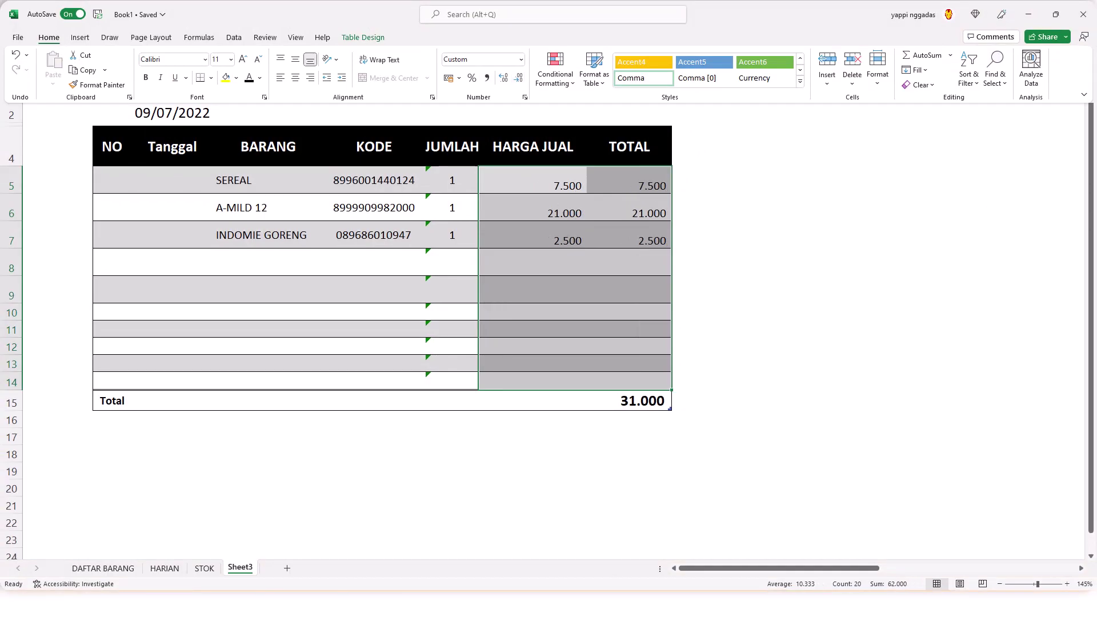
pyautogui.click(572, 240)
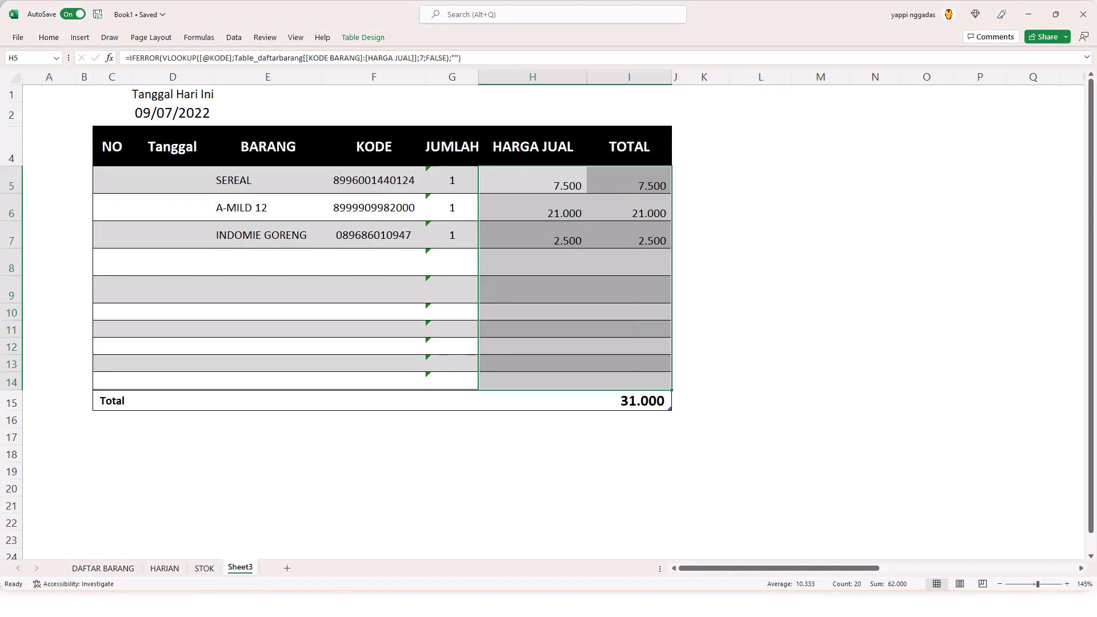
# Label the payment box with PEMBAYARAN in K5 and the change box with KEMBALIAN in K9.
pyautogui.click(790, 235)
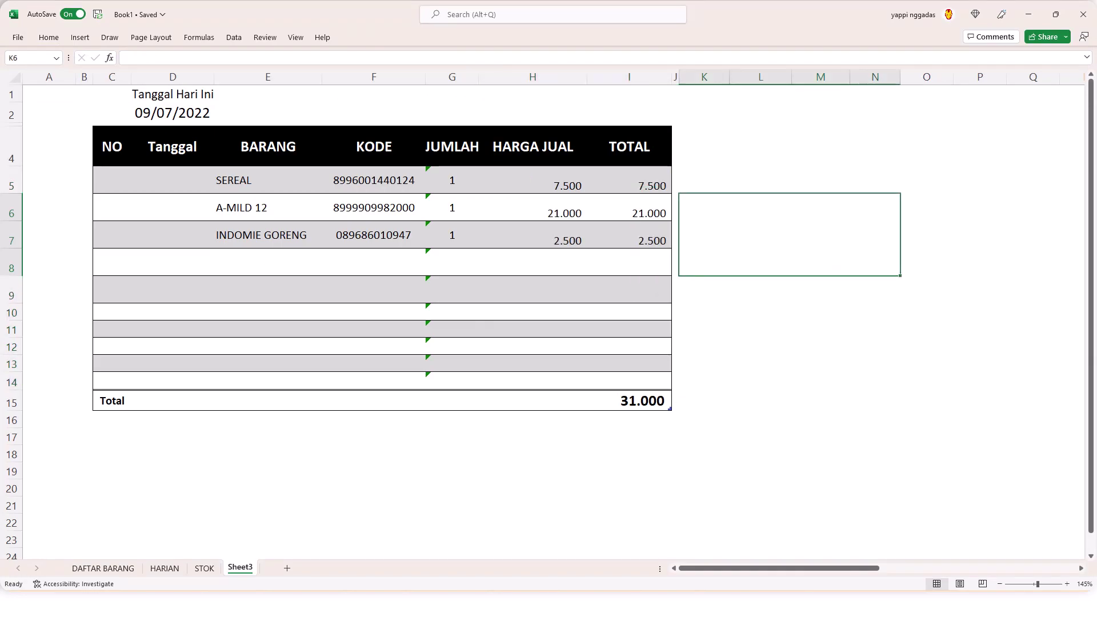
pyautogui.click(704, 180)
pyautogui.write('PEMBAYARAN')
pyautogui.press('Return')
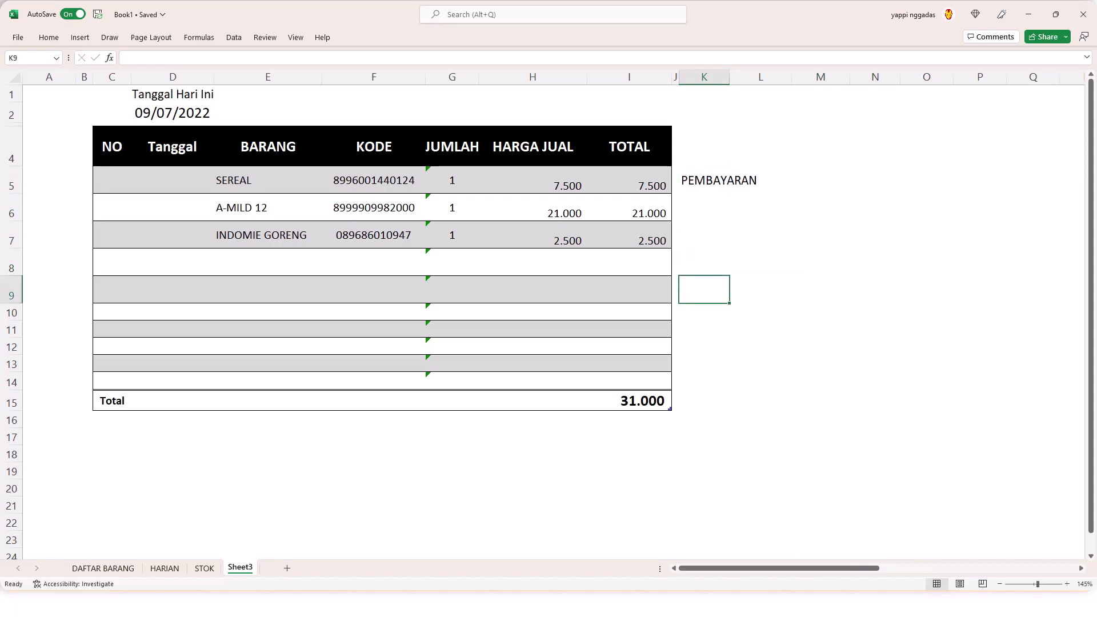
pyautogui.write('KEMBALIAN')
pyautogui.press('Up')
# Calculate the change in K10 as the payment in K6 minus the cashier table's overall TOTAL.
pyautogui.press('Down')
pyautogui.press('Down')
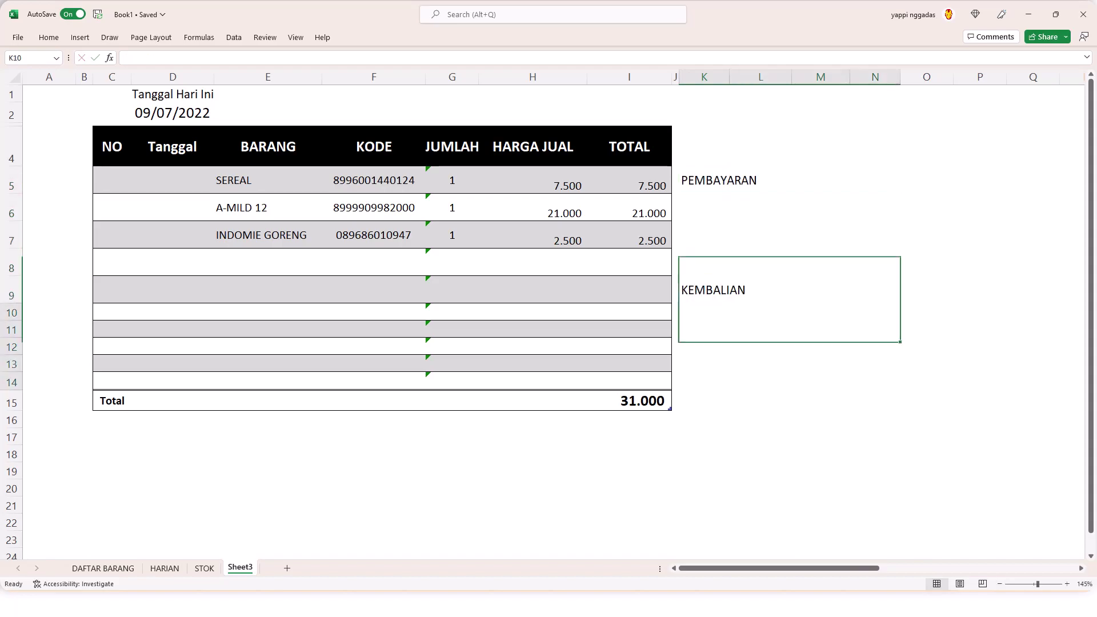
pyautogui.write('=')
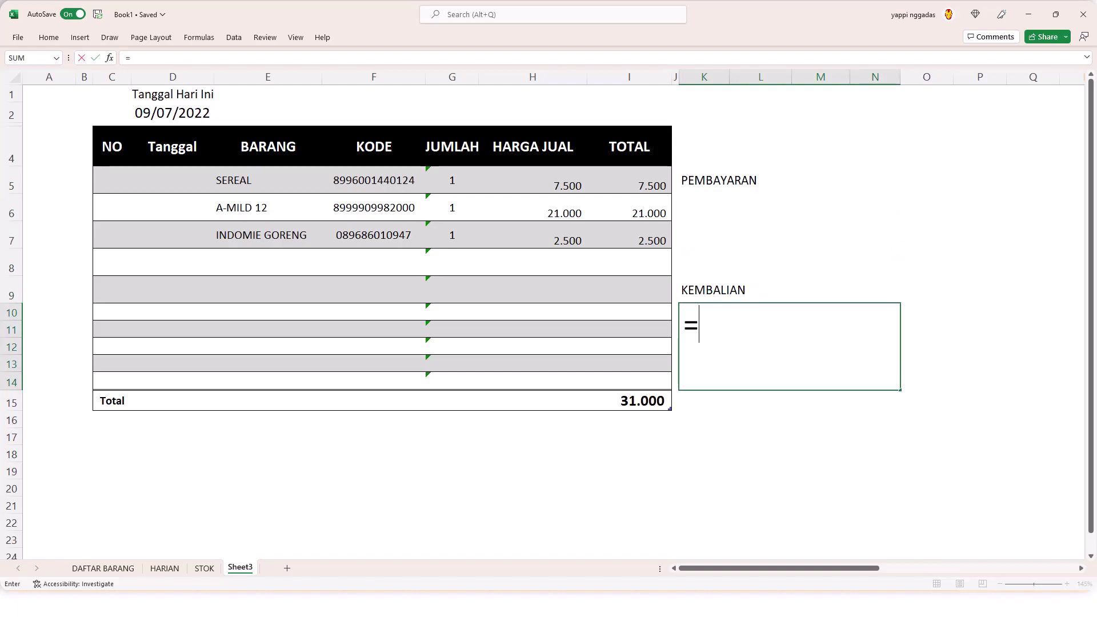
pyautogui.click(762, 215)
pyautogui.write('-')
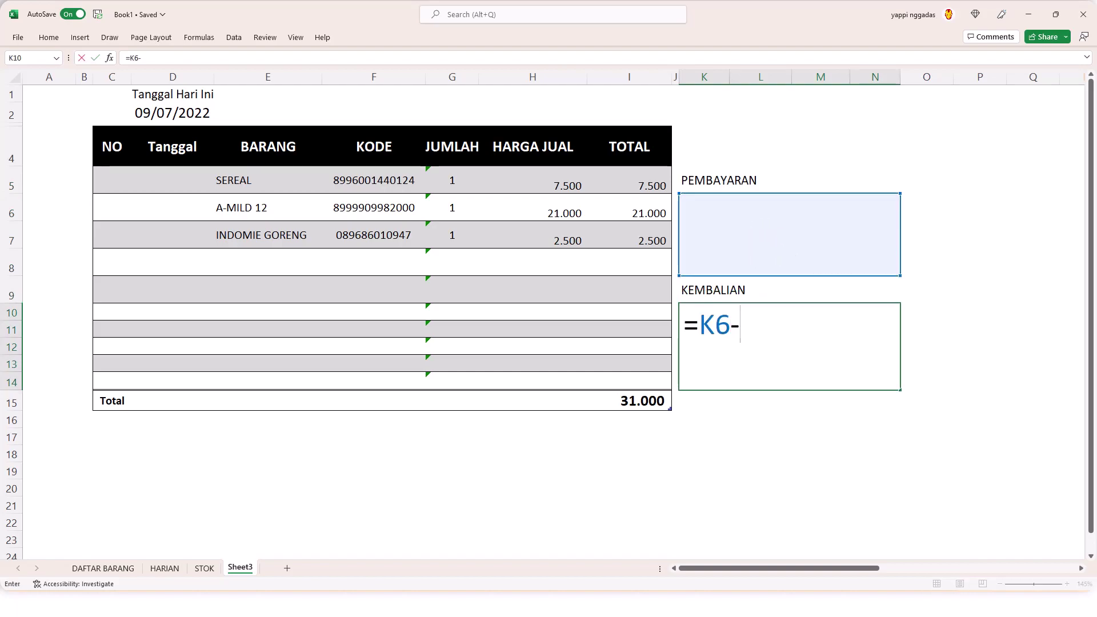
pyautogui.click(643, 401)
pyautogui.press('Return')
pyautogui.press('Up')
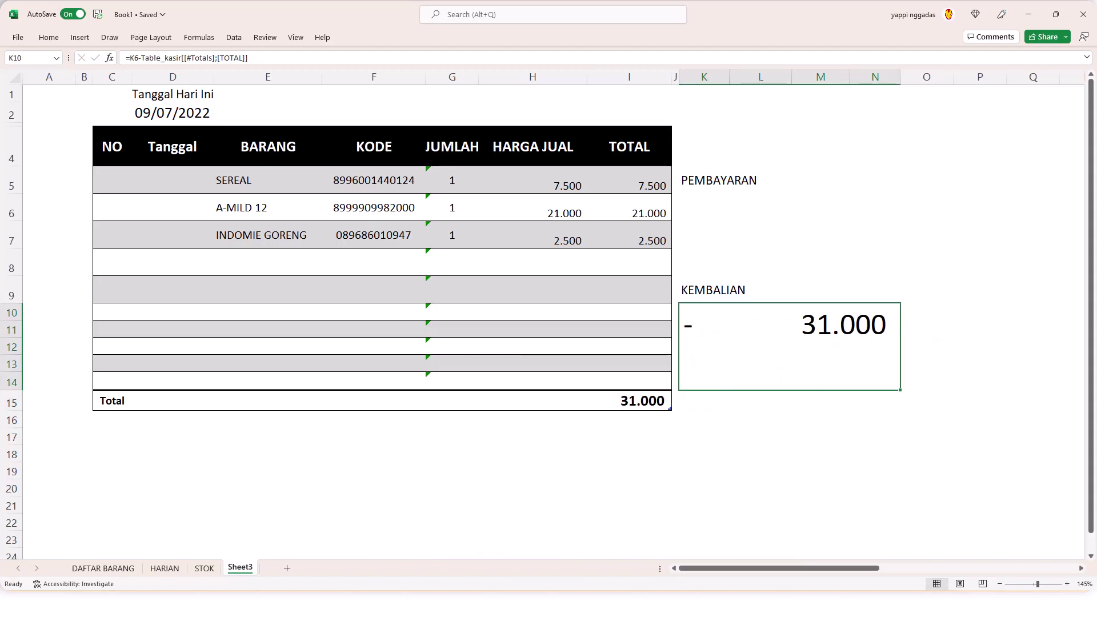
# Add a conditional format to the KEMBALIAN cell K10 giving values less than 0 Light Red Fill with Dark Red Text.
pyautogui.click(49, 37)
pyautogui.click(548, 86)
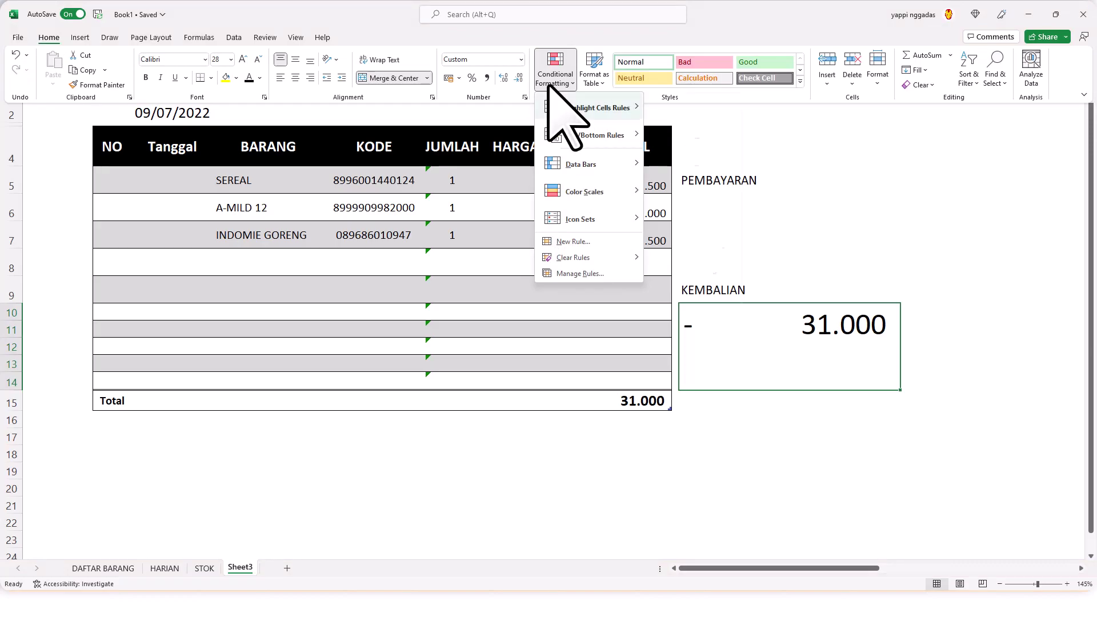
pyautogui.moveTo(563, 107)
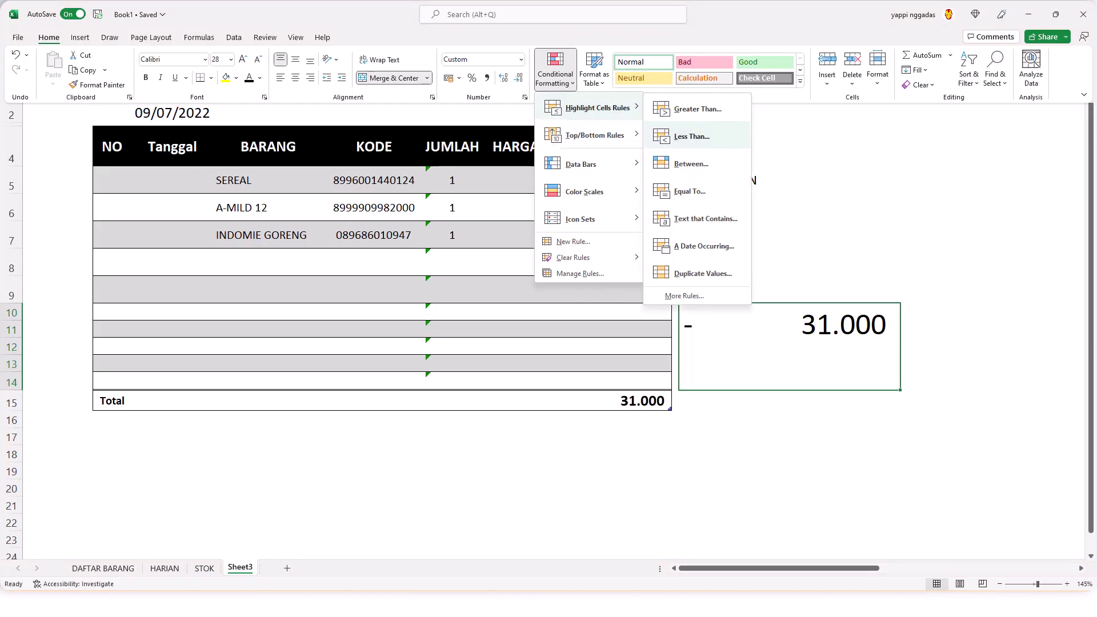
pyautogui.click(702, 139)
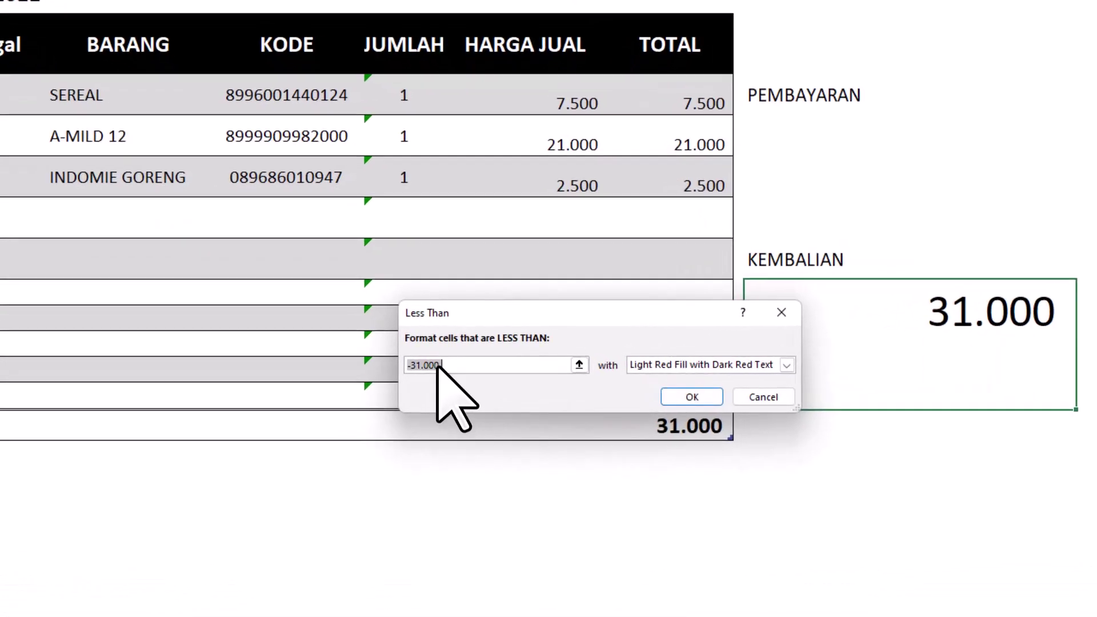
pyautogui.write('0')
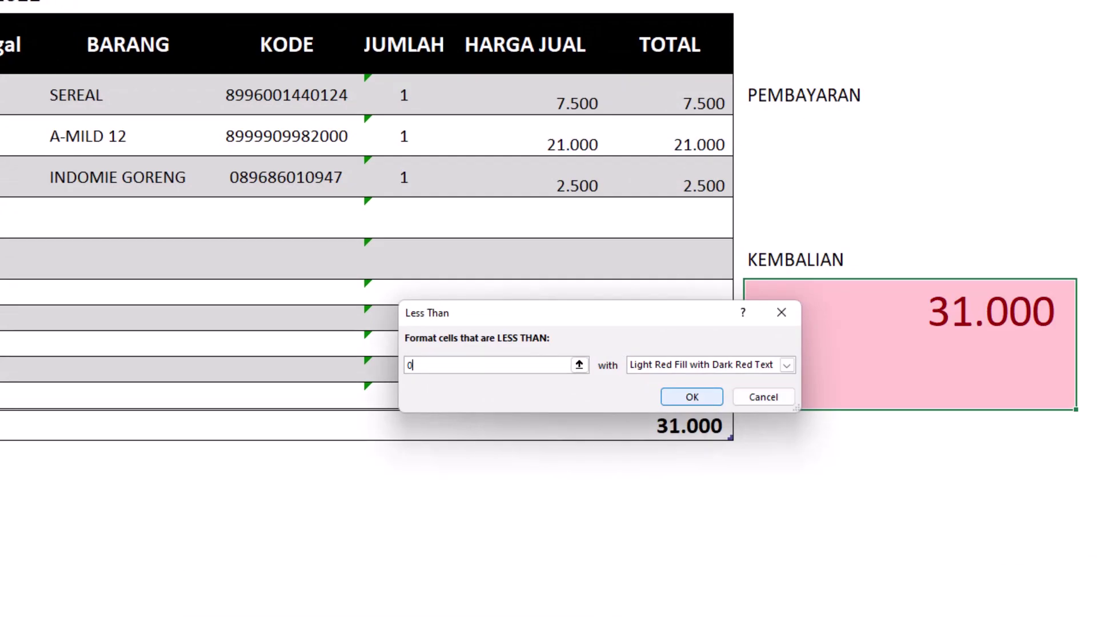
pyautogui.click(678, 398)
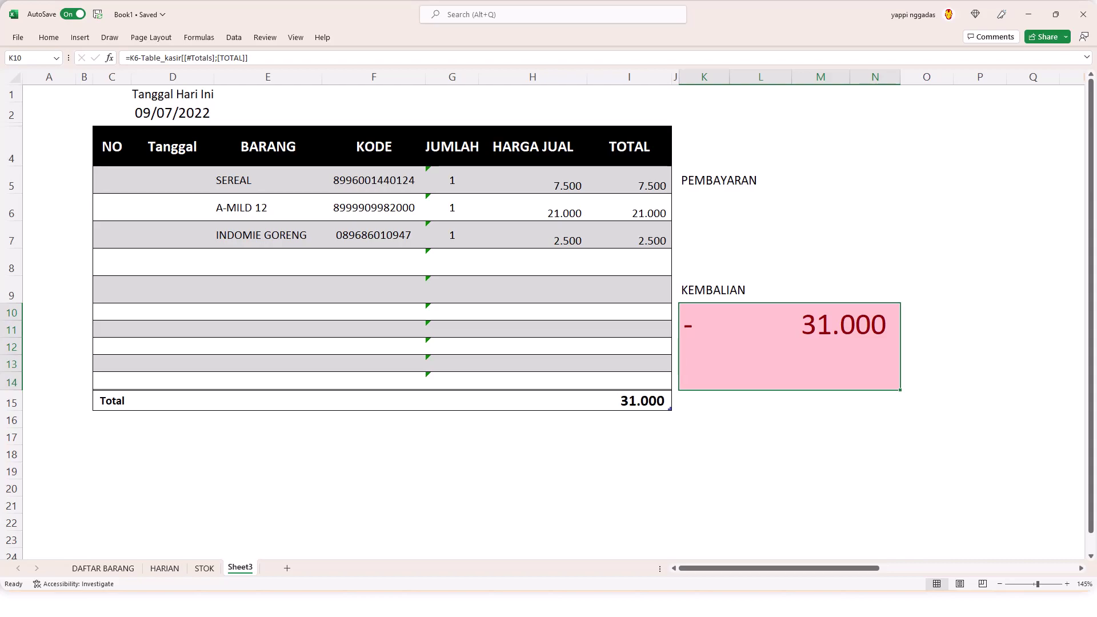
# Enter a payment of 50000 in the PEMBAYARAN cell K6.
pyautogui.click(789, 235)
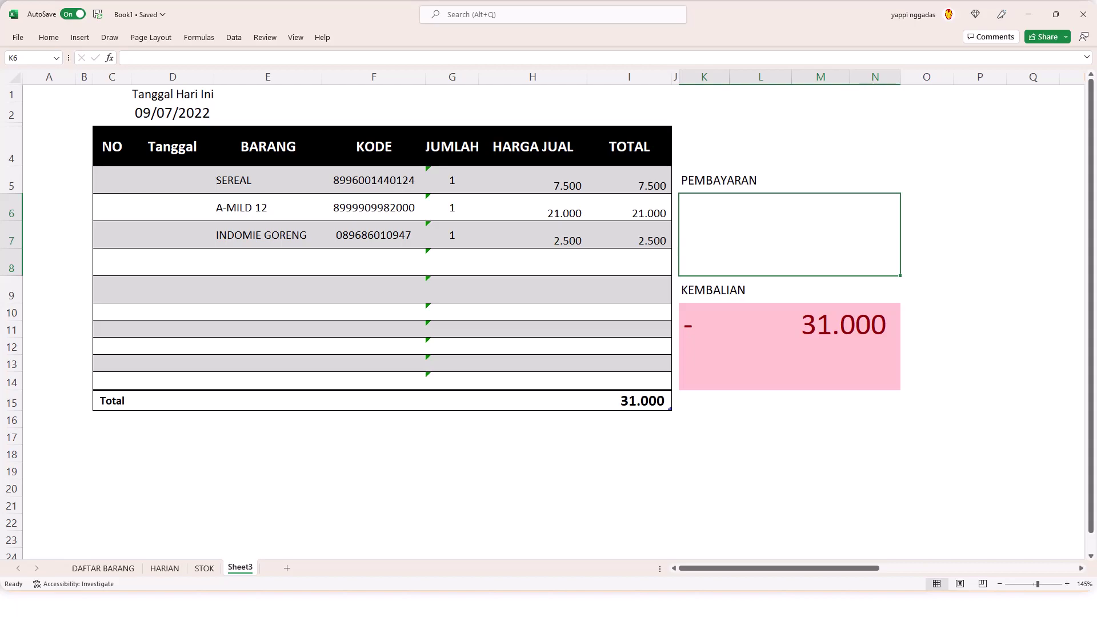
pyautogui.write('50000')
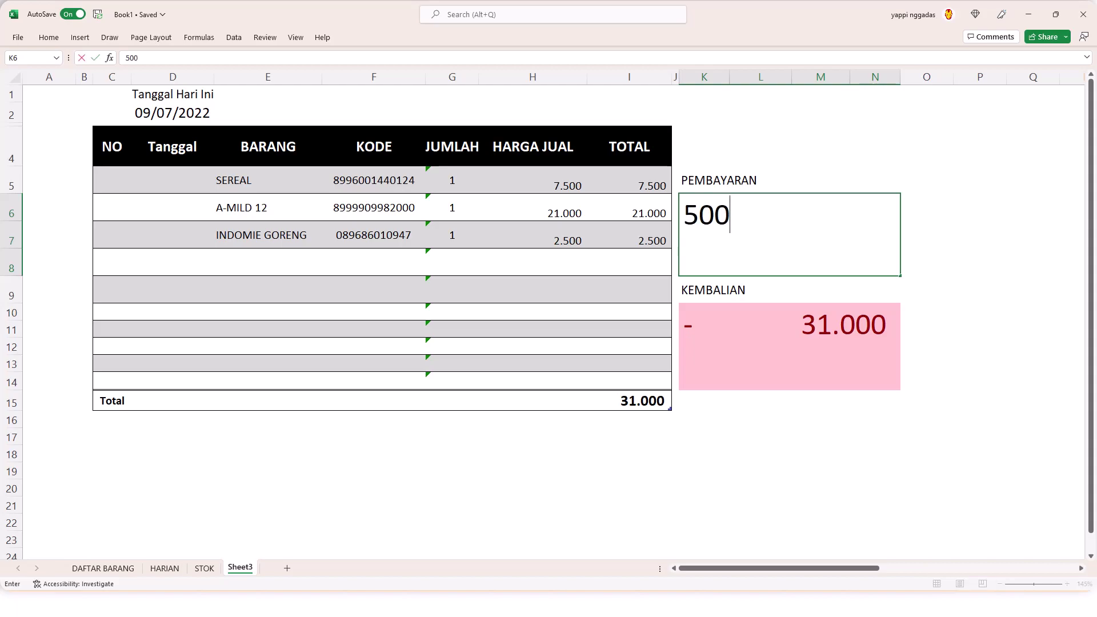
pyautogui.press('Return')
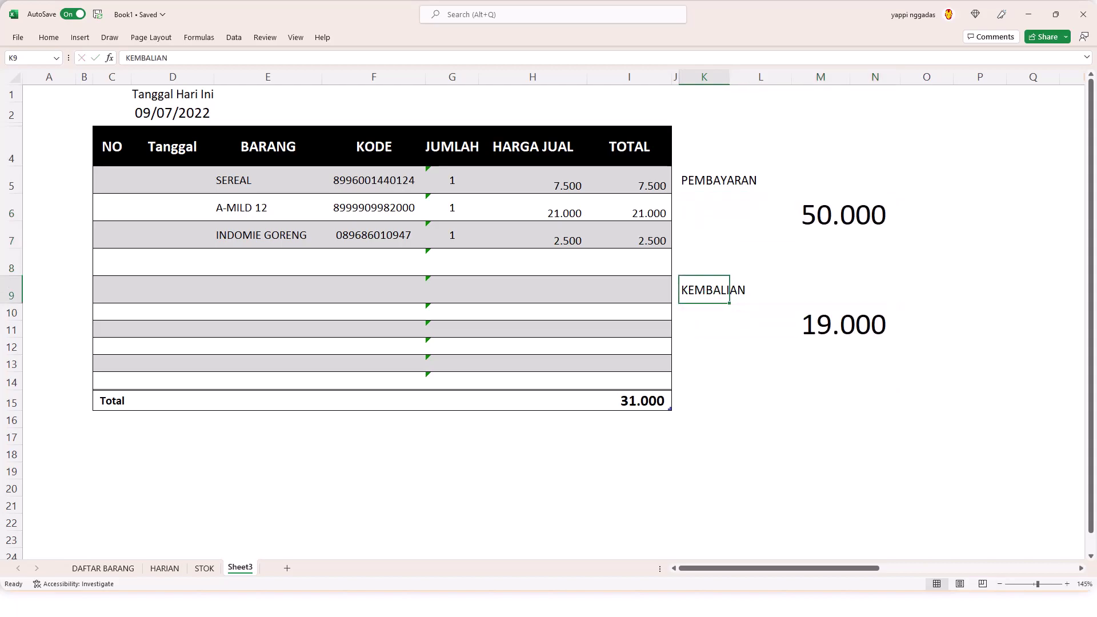
pyautogui.click(790, 347)
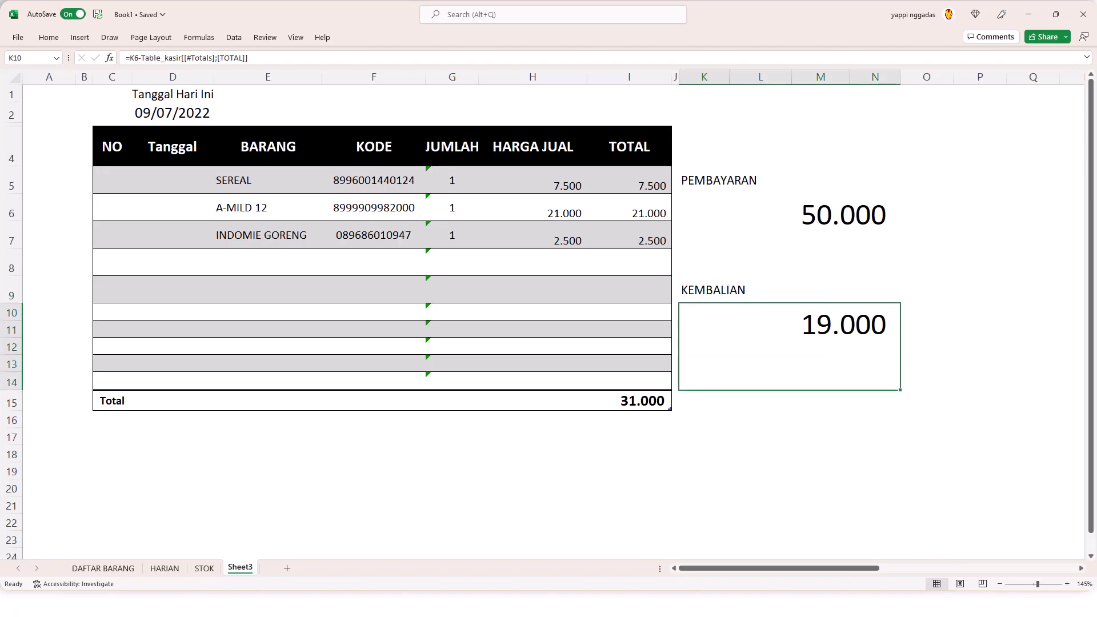
pyautogui.click(173, 180)
pyautogui.write('=if')
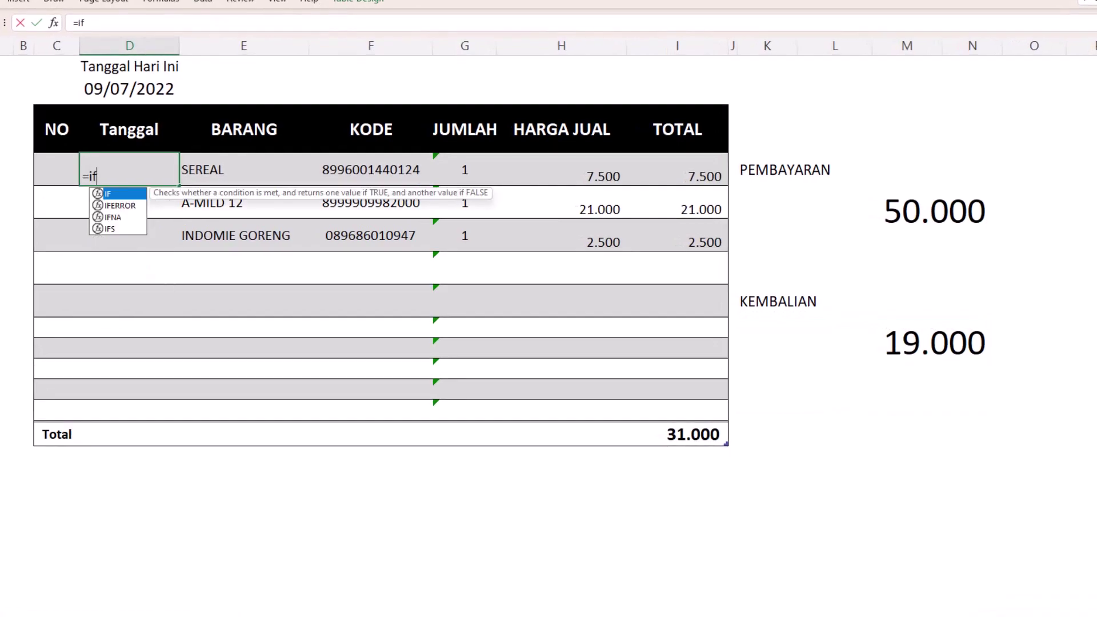
pyautogui.press('Tab')
pyautogui.click(375, 170)
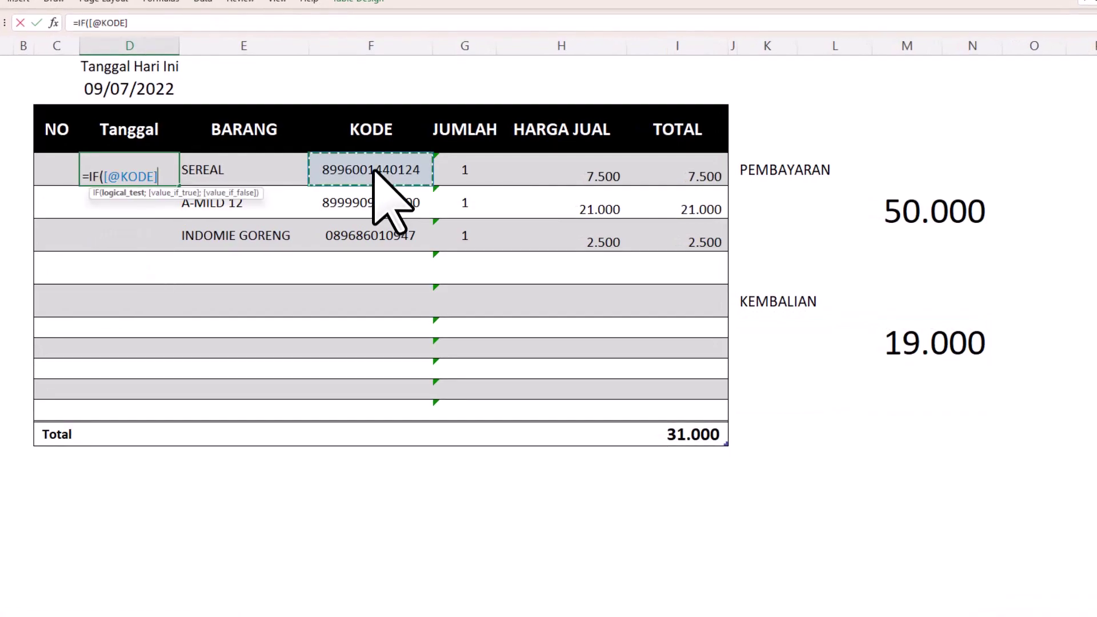
pyautogui.write('="";"";')
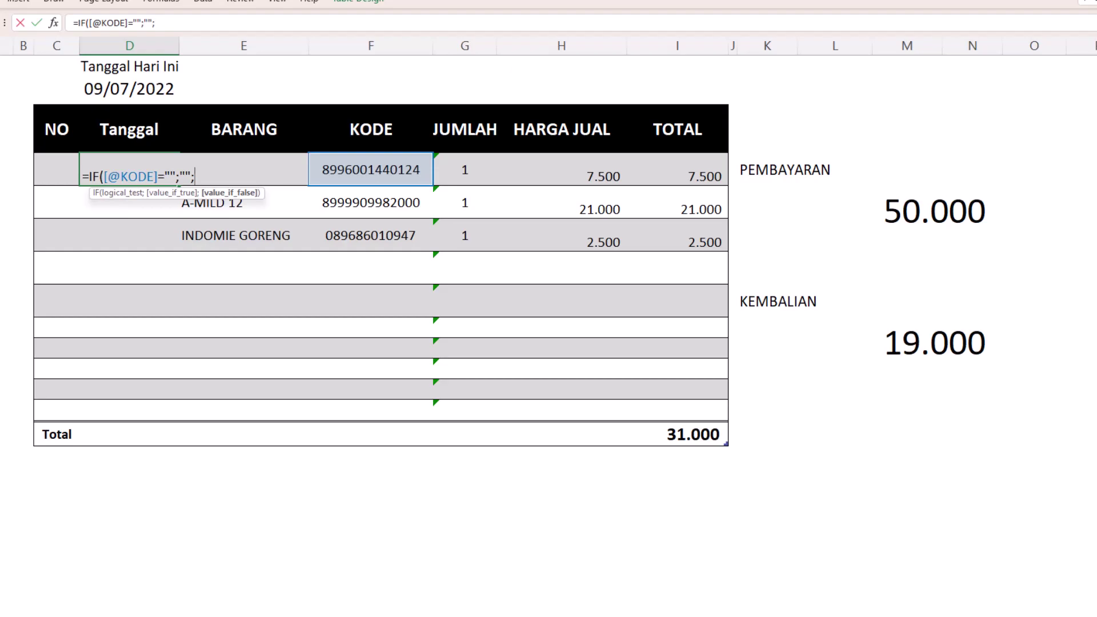
pyautogui.click(130, 88)
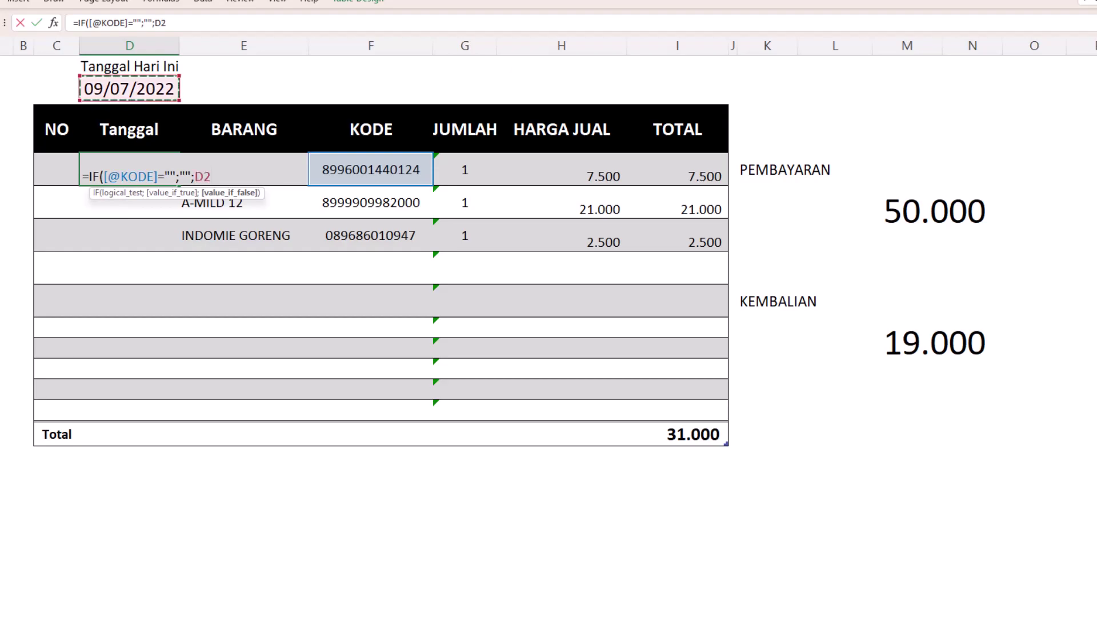
pyautogui.press('F4')
pyautogui.write(')')
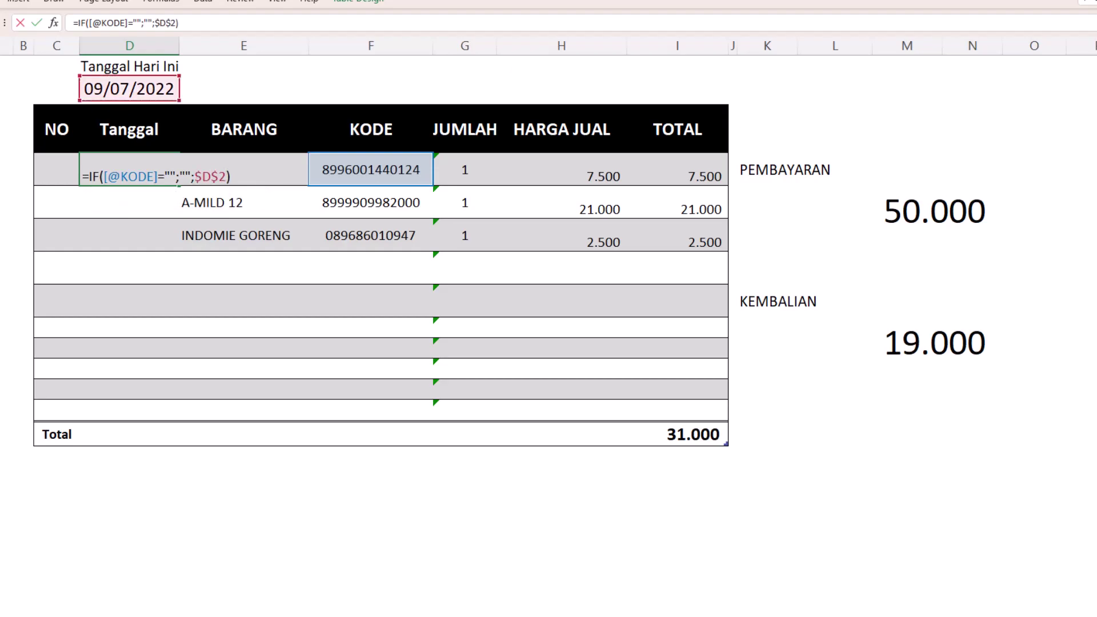
pyautogui.press('Return')
# Number the cashier table's NO column from 1 to 10 in C5:C14.
pyautogui.click(56, 169)
pyautogui.write('1')
pyautogui.press('Return')
pyautogui.press('Up')
pyautogui.moveTo(80, 186); pyautogui.dragTo(89, 358)
pyautogui.moveTo(89, 358); pyautogui.dragTo(90, 420)
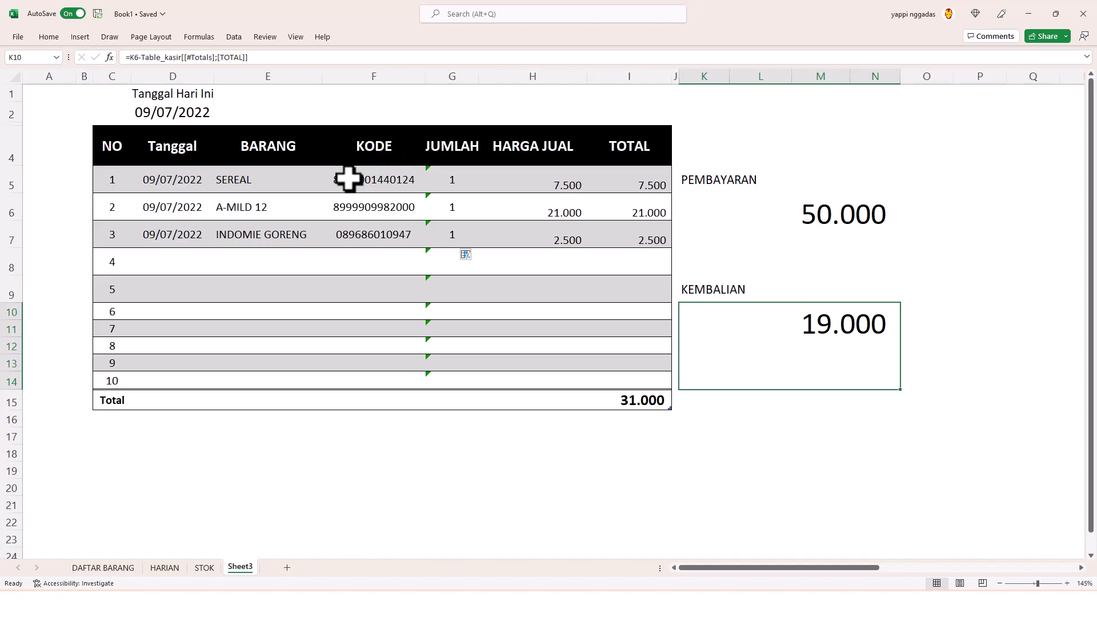
# Copy the three item codes F5:F7 into the HARIAN sheet's KODE BARANG column from E24, as values only.
pyautogui.moveTo(349, 180); pyautogui.dragTo(350, 235)
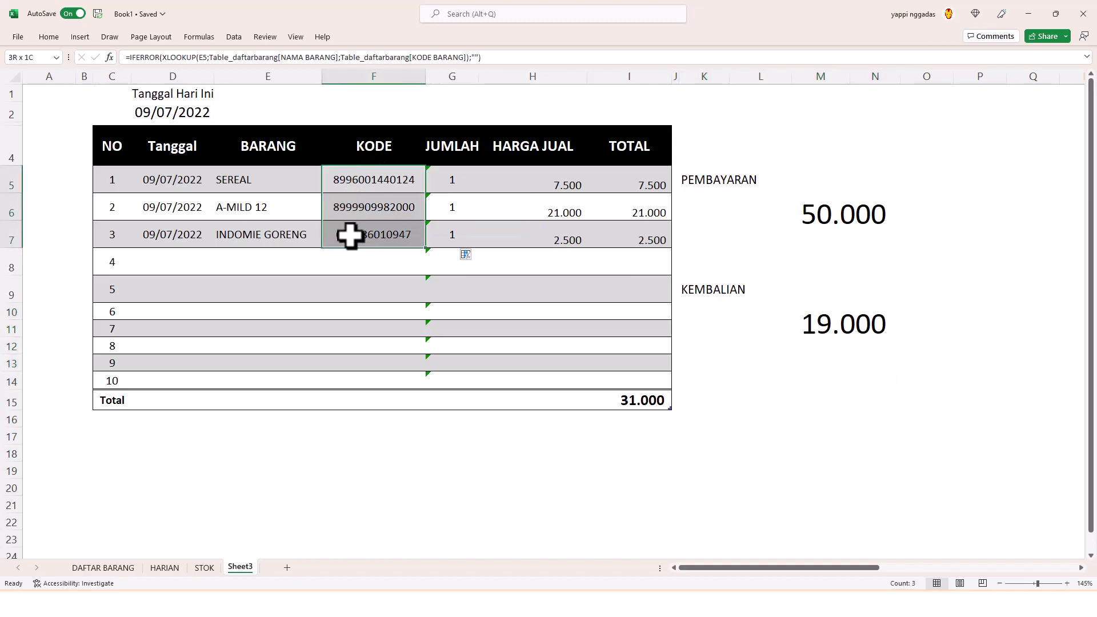
pyautogui.hotkey('ctrl', 'c')
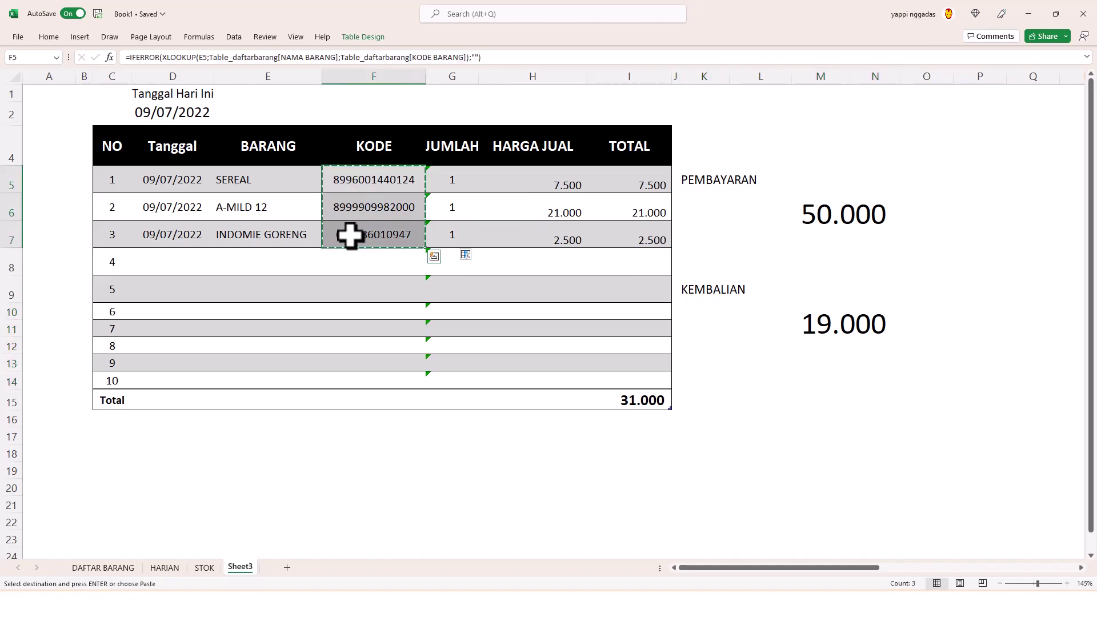
pyautogui.click(166, 568)
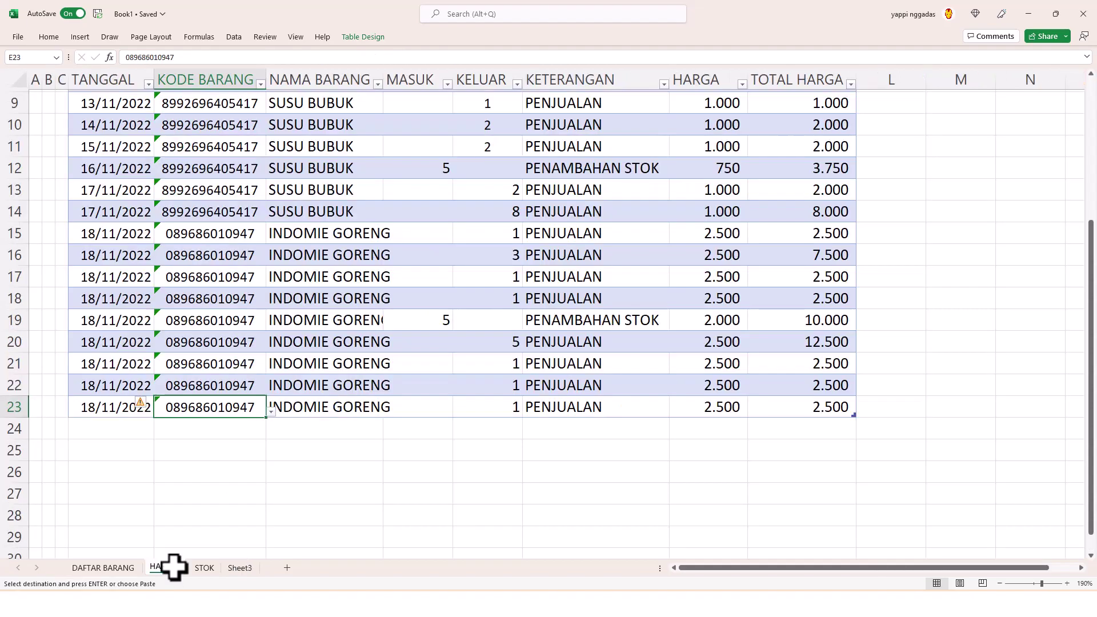
pyautogui.click(241, 432)
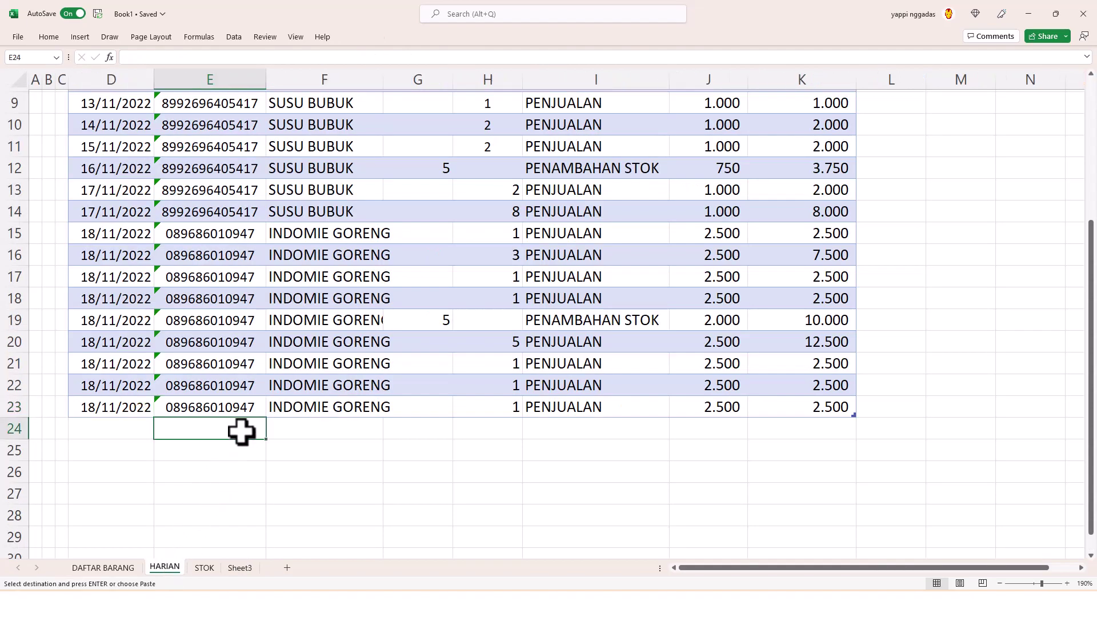
pyautogui.rightClick(241, 432)
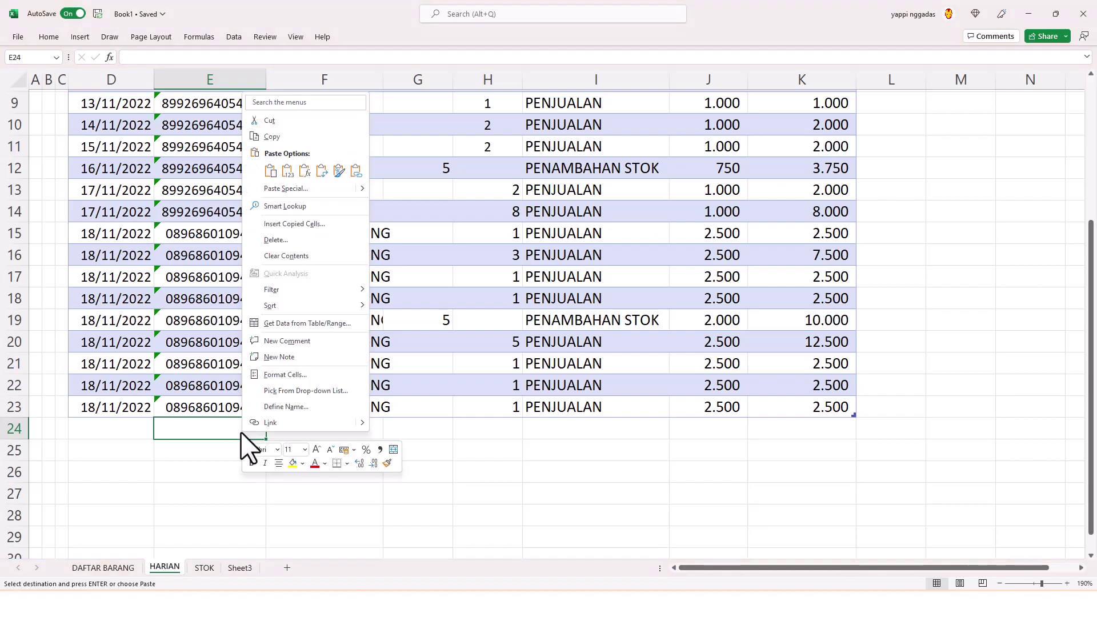
pyautogui.click(287, 172)
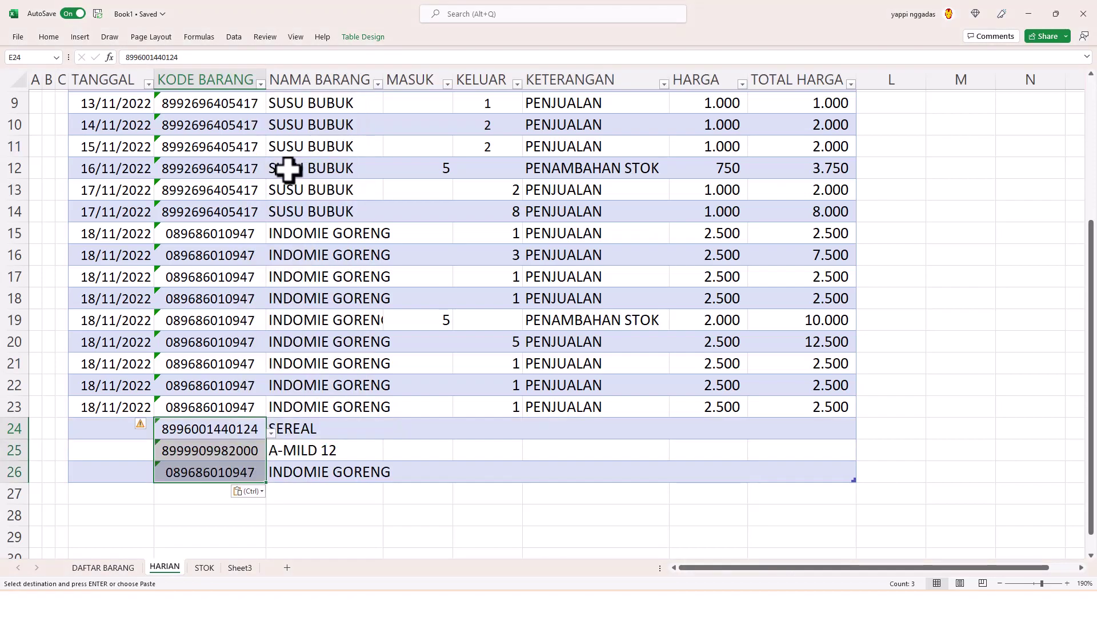
# Copy the three JUMLAH quantities G5:G7 from Sheet3 into the HARIAN sheet's KELUAR column from H24, as values only.
pyautogui.click(513, 436)
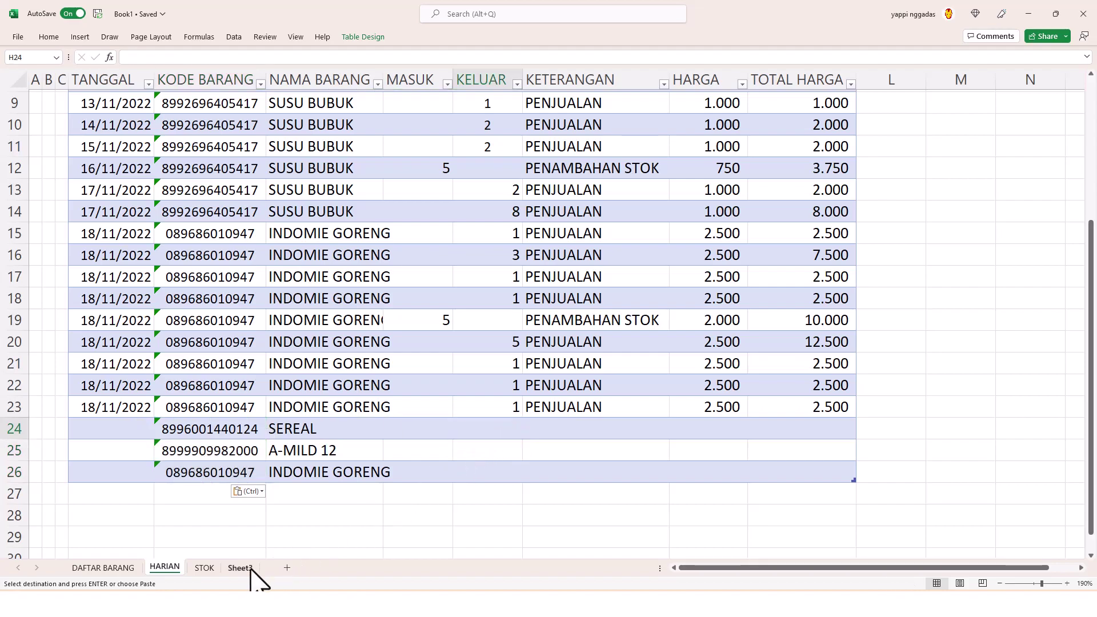
pyautogui.click(240, 568)
pyautogui.moveTo(466, 181); pyautogui.dragTo(458, 233)
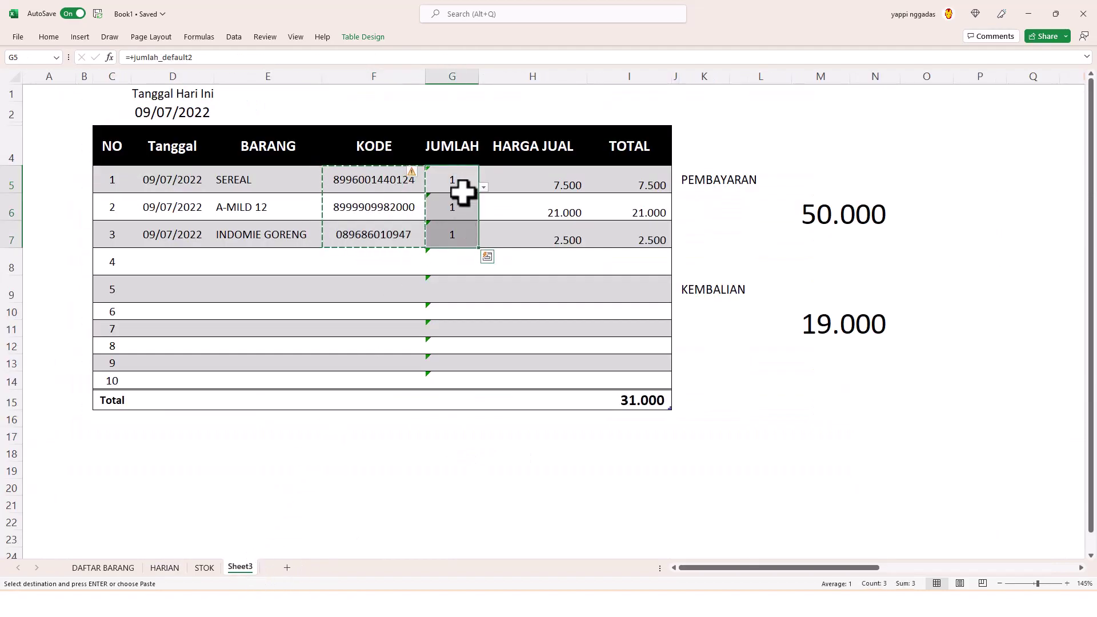
pyautogui.press('Escape')
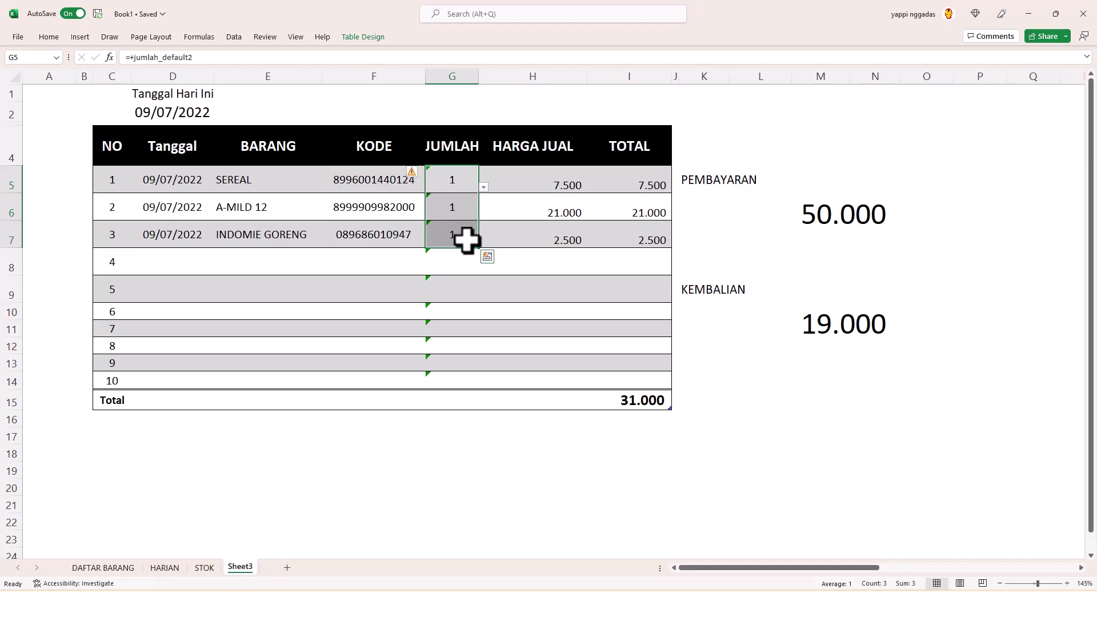
pyautogui.hotkey('ctrl', 'c')
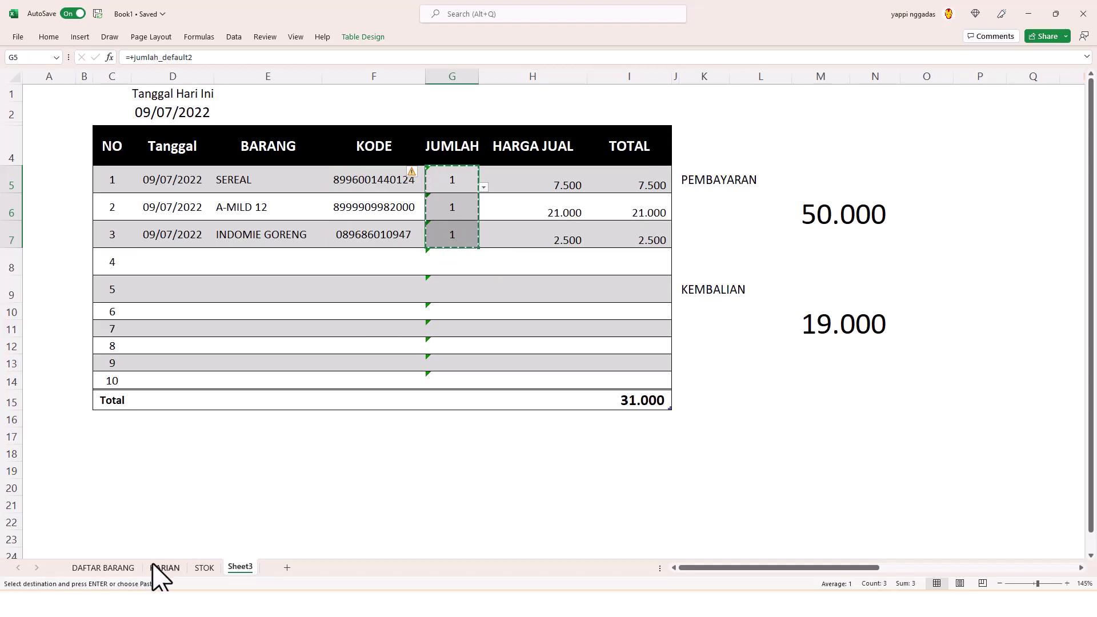
pyautogui.click(159, 568)
pyautogui.click(494, 430)
pyautogui.moveTo(495, 429)
pyautogui.mouseDown()
pyautogui.moveTo(496, 462)
pyautogui.moveTo(494, 436)
pyautogui.mouseUp()
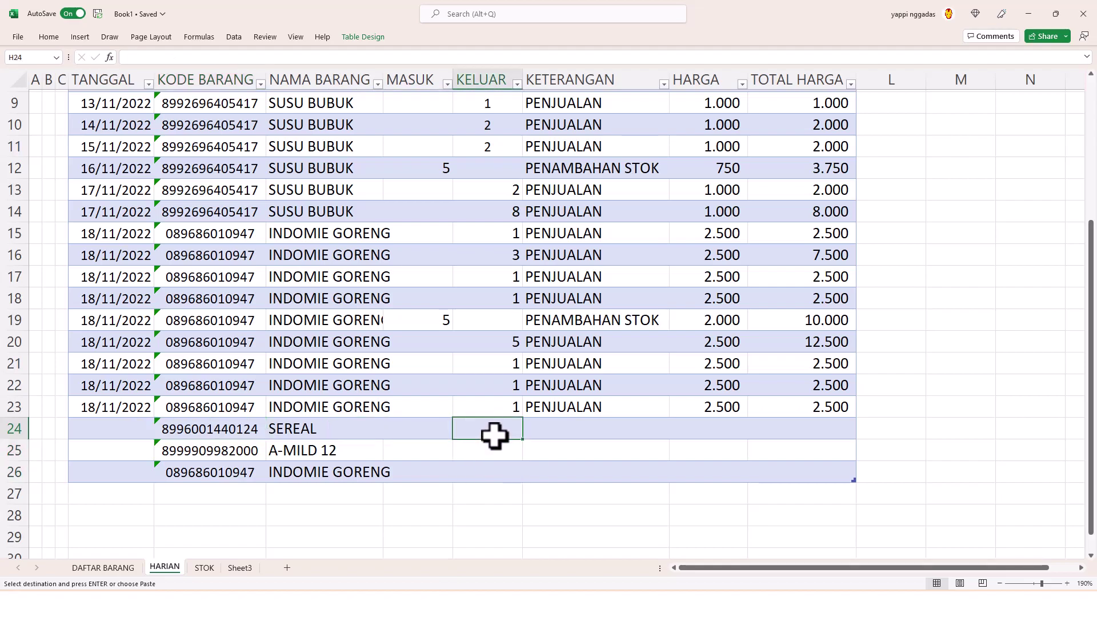
pyautogui.rightClick(493, 435)
pyautogui.click(539, 140)
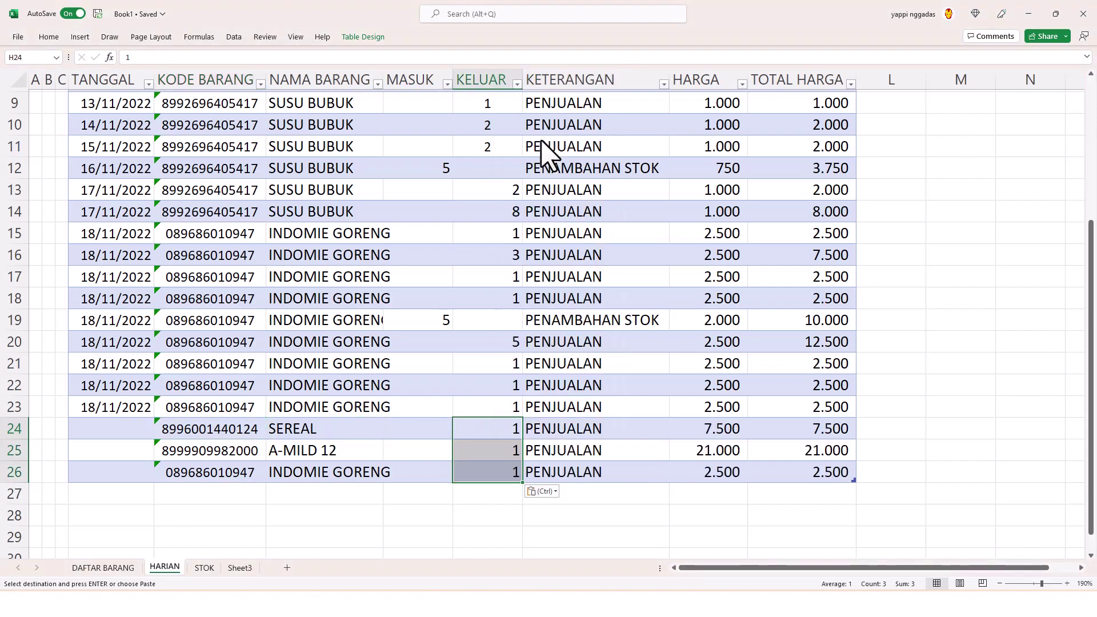
# Copy the three Tanggal dates D5:D7 from Sheet3 into the HARIAN sheet's TANGGAL column from D24, as values only.
pyautogui.click(136, 426)
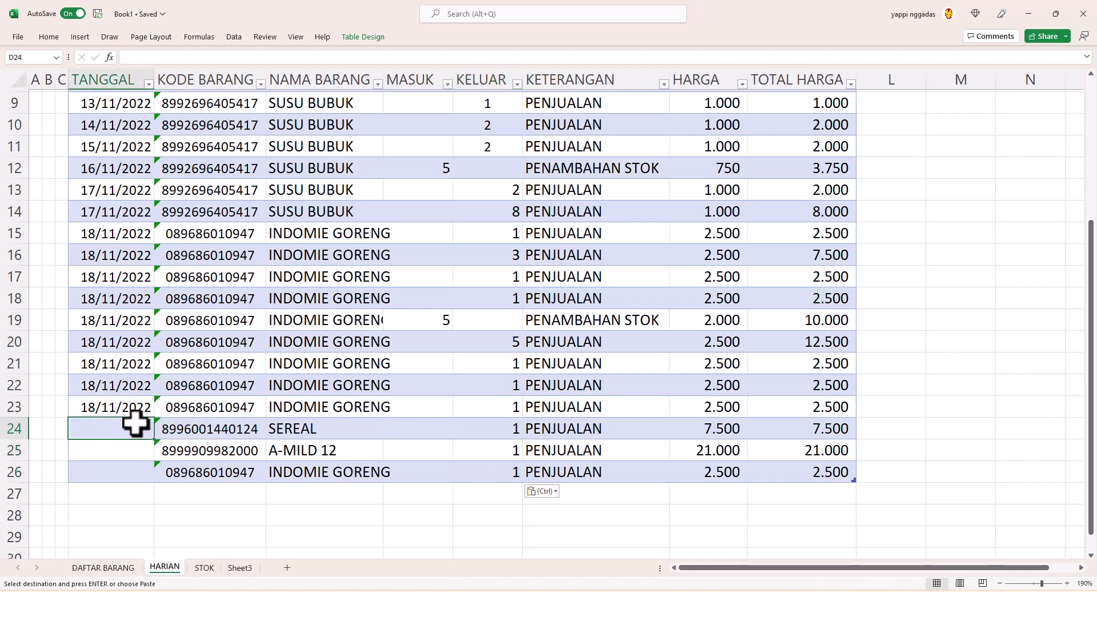
pyautogui.click(240, 567)
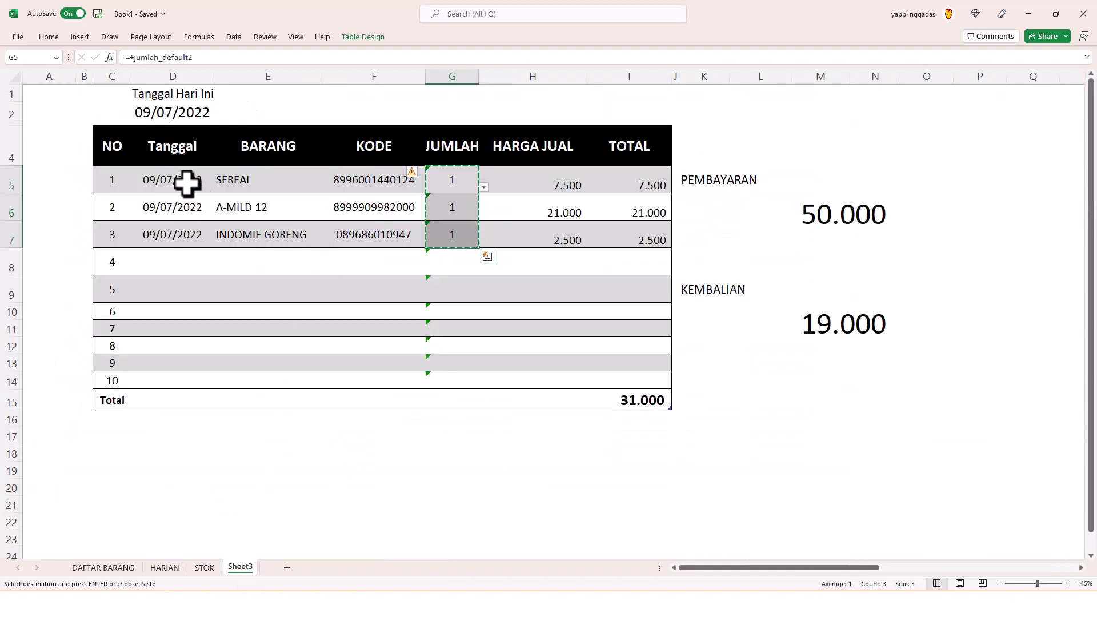
pyautogui.moveTo(184, 180); pyautogui.dragTo(180, 231)
pyautogui.hotkey('ctrl', 'c')
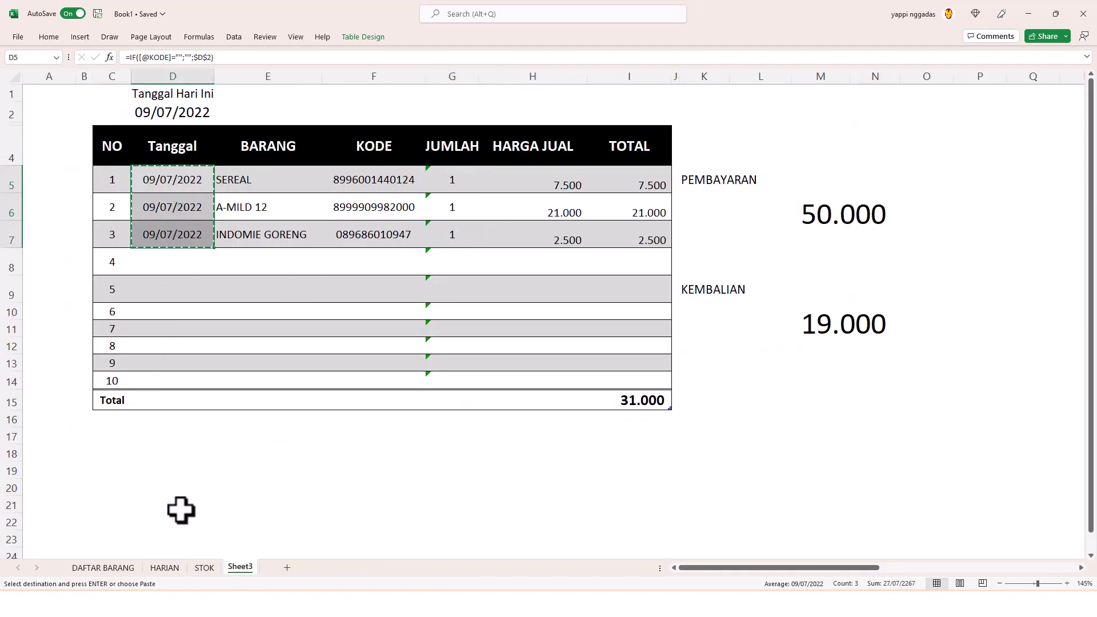
pyautogui.click(165, 567)
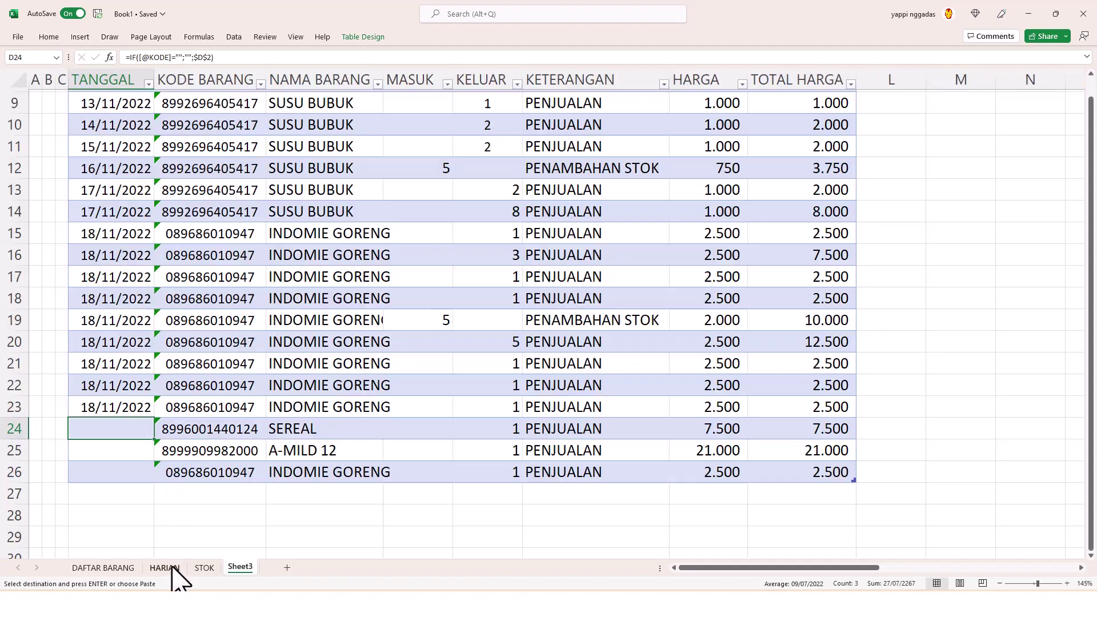
pyautogui.rightClick(128, 432)
pyautogui.click(173, 137)
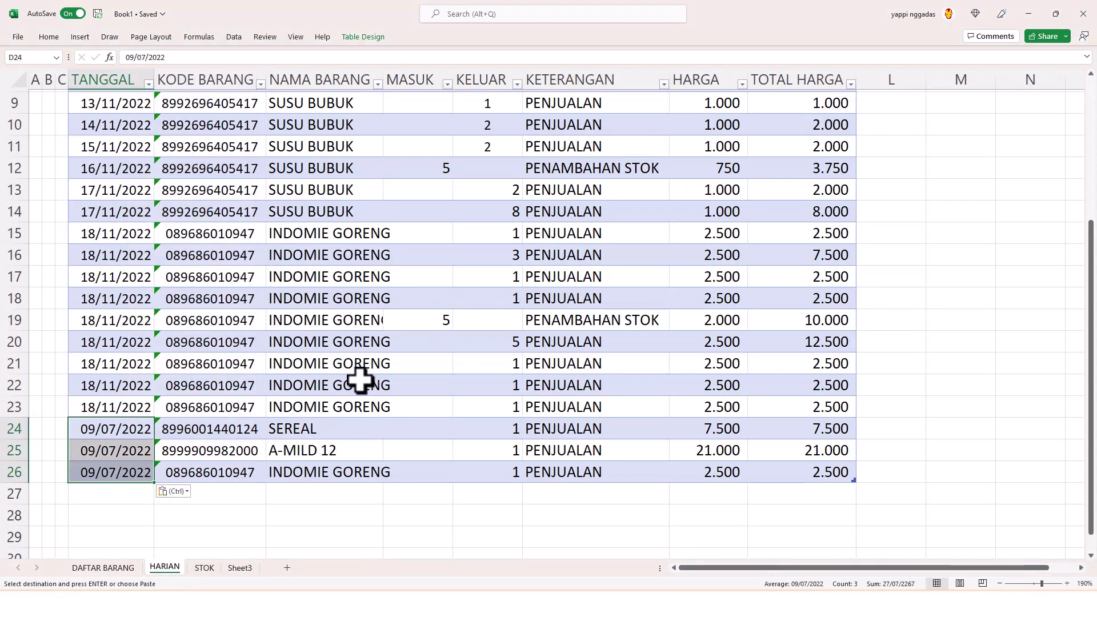
# Review the HARIAN sales table and the INDOMIE GORENG stock card on the STOK sheet.
pyautogui.click(679, 507)
pyautogui.scroll(2, 588, 409)
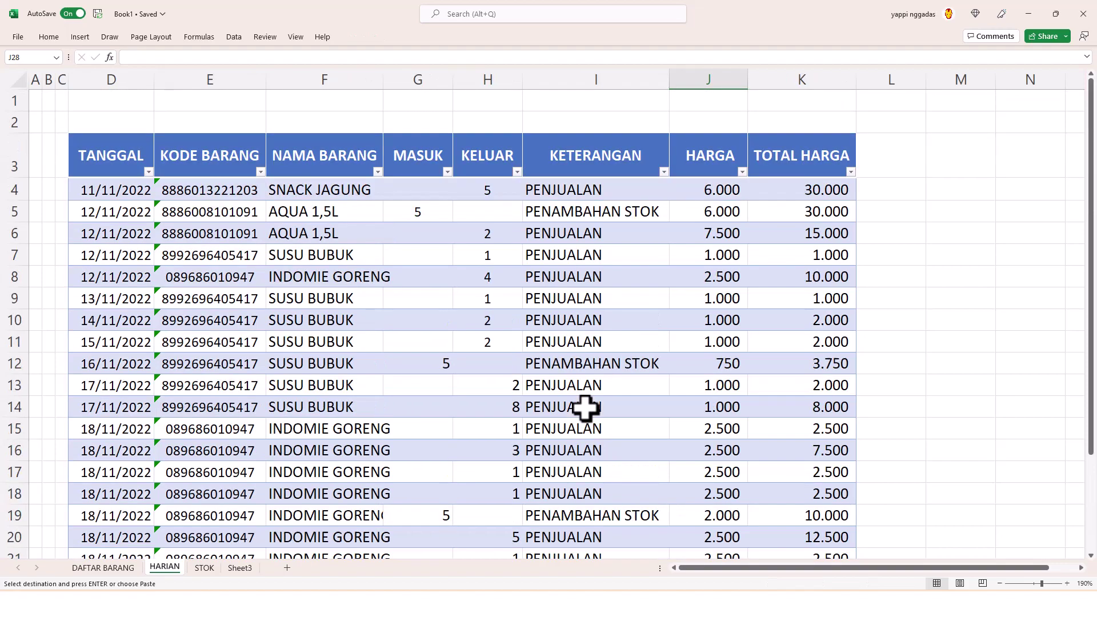
pyautogui.scroll(-2, 588, 409)
pyautogui.click(205, 569)
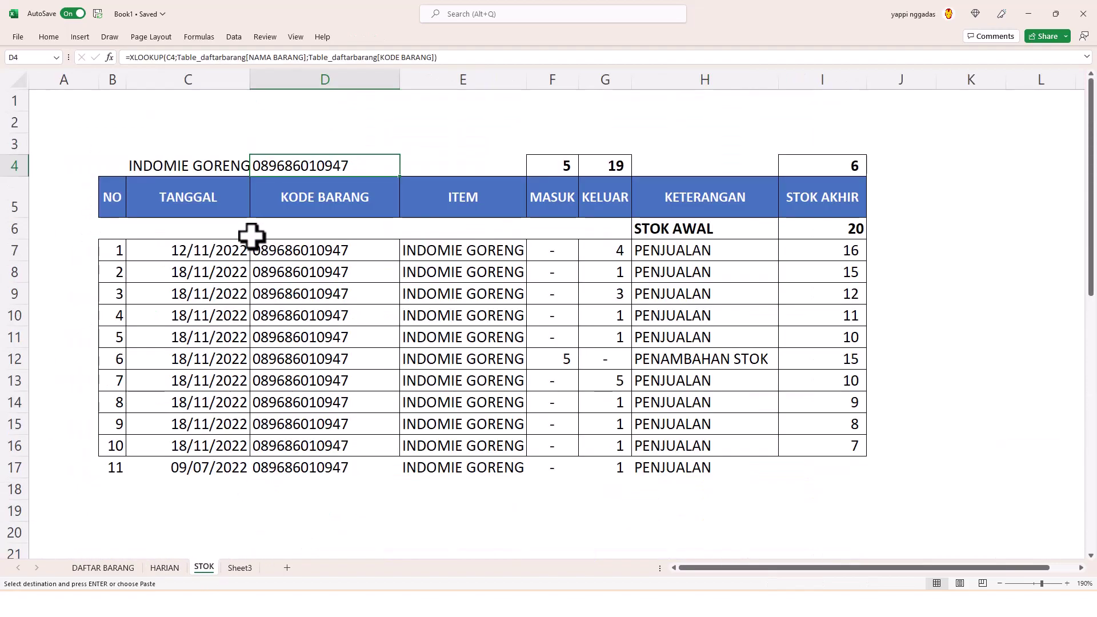
# Clear the three BARANG entries in E5:E7 of the cashier table on Sheet3.
pyautogui.click(240, 568)
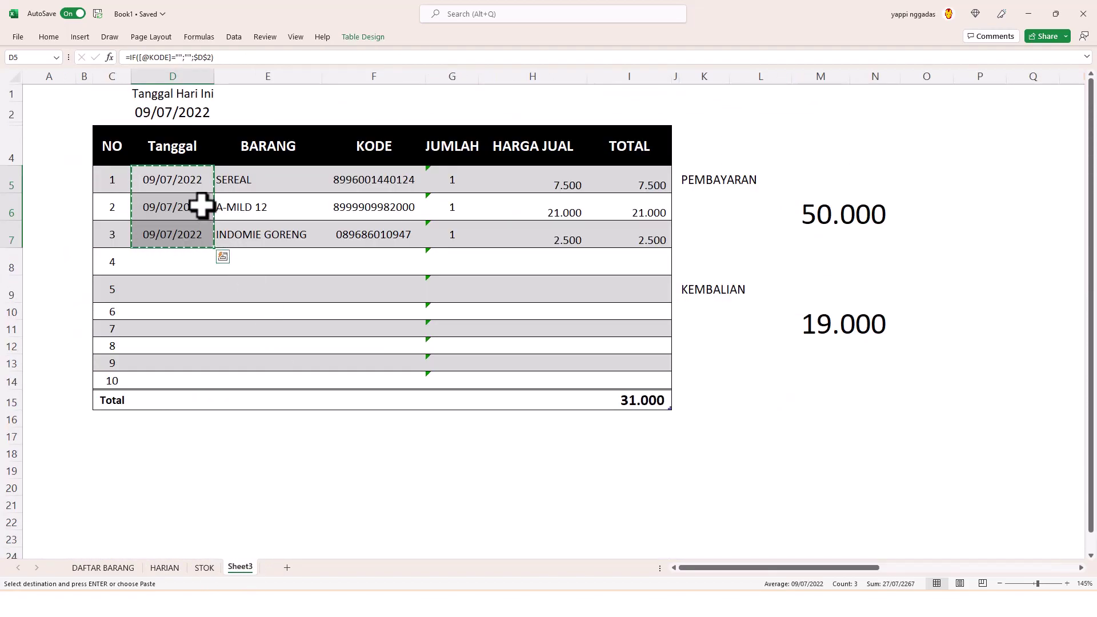
pyautogui.moveTo(266, 184); pyautogui.dragTo(266, 228)
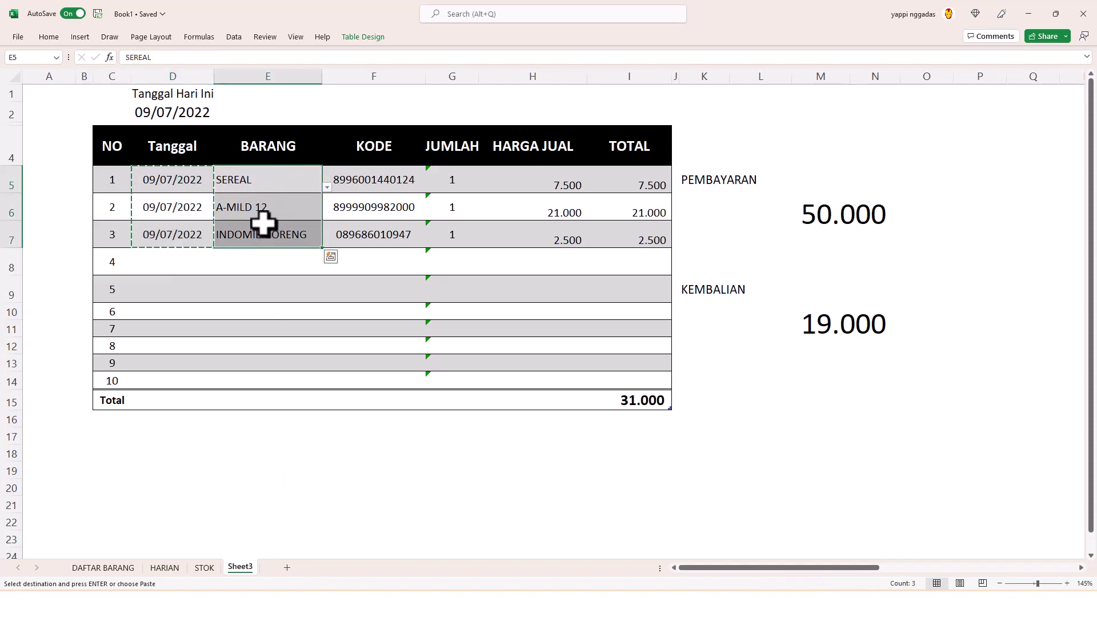
pyautogui.press('Delete')
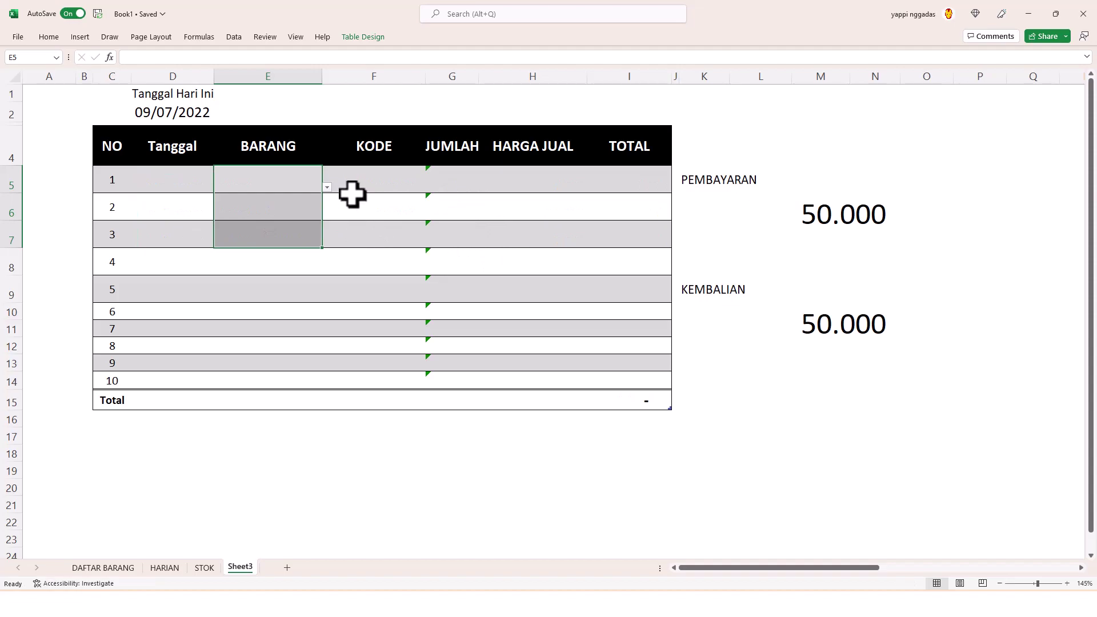
pyautogui.click(351, 191)
pyautogui.click(299, 179)
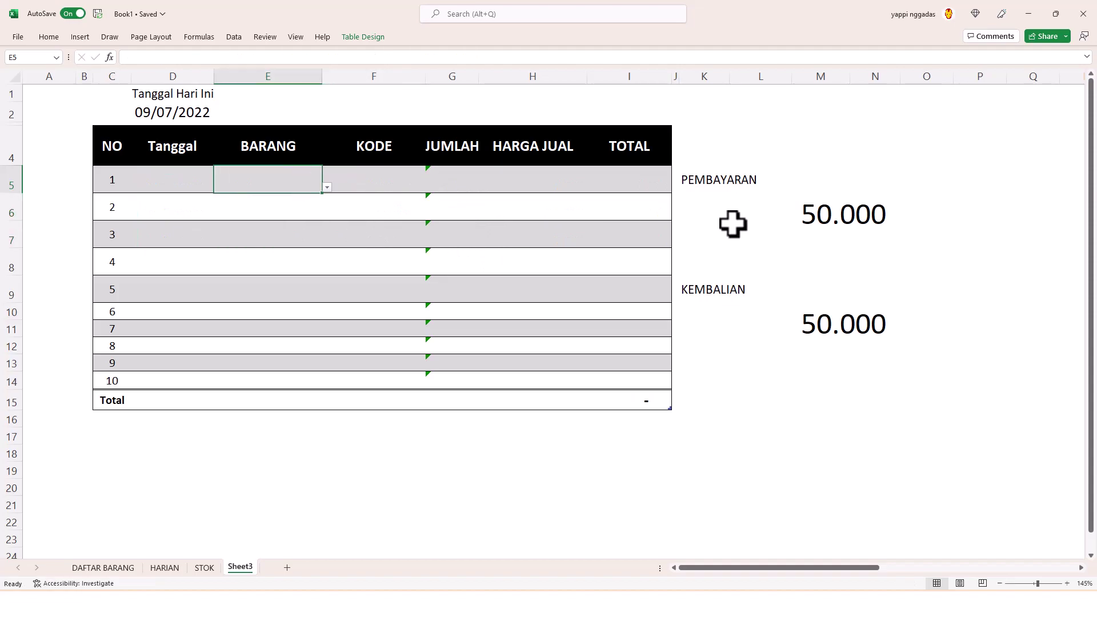
# Clear the payment amount from the PEMBAYARAN cell K6.
pyautogui.click(793, 214)
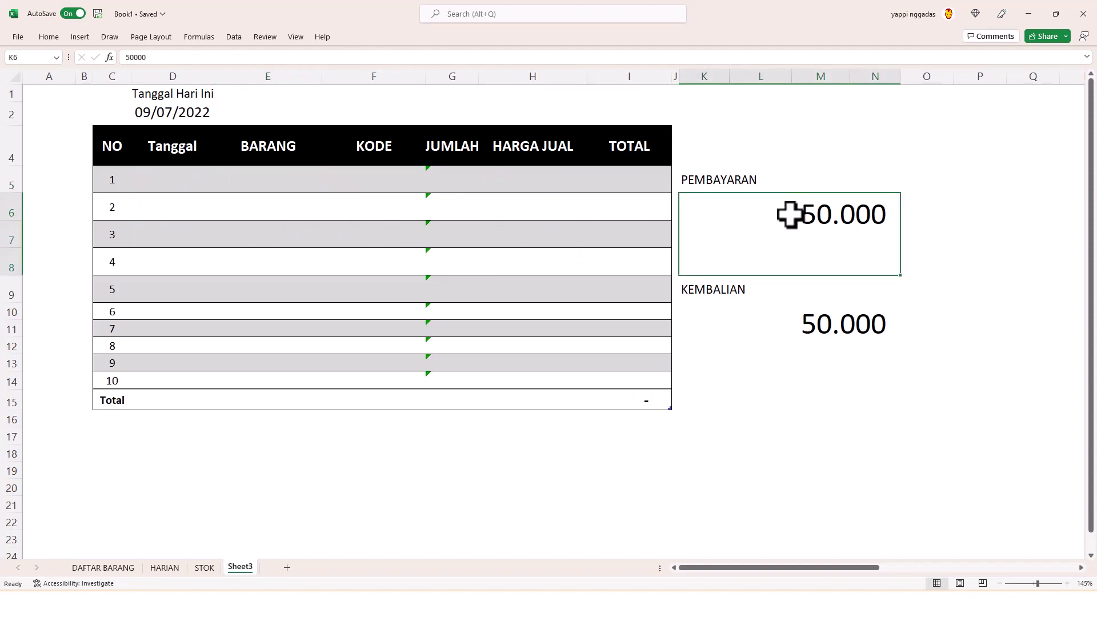
pyautogui.press('Delete')
pyautogui.click(829, 331)
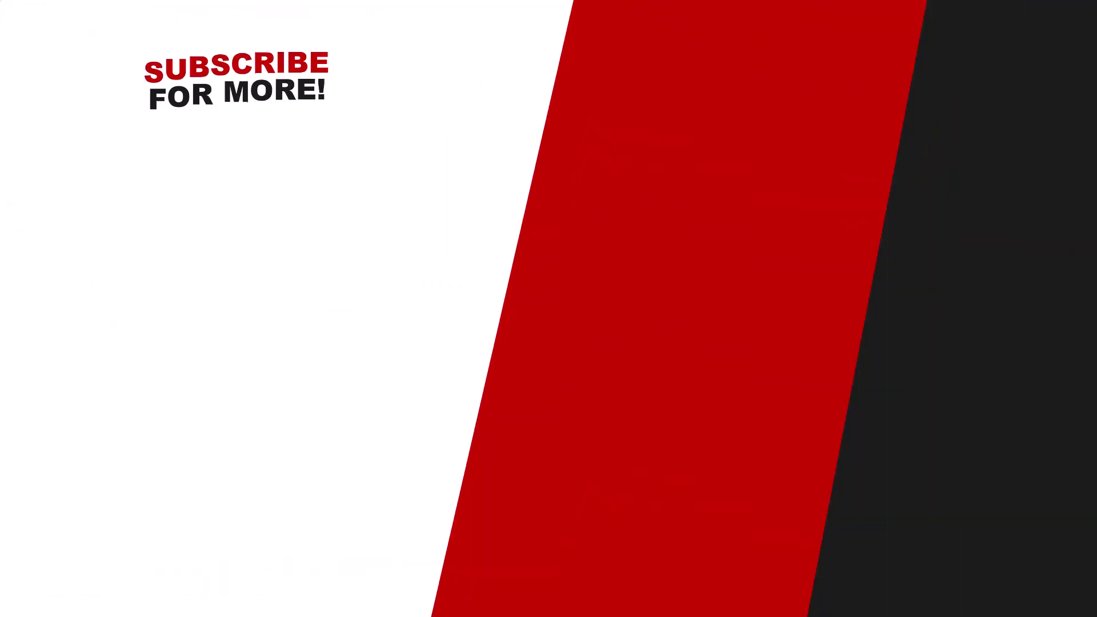